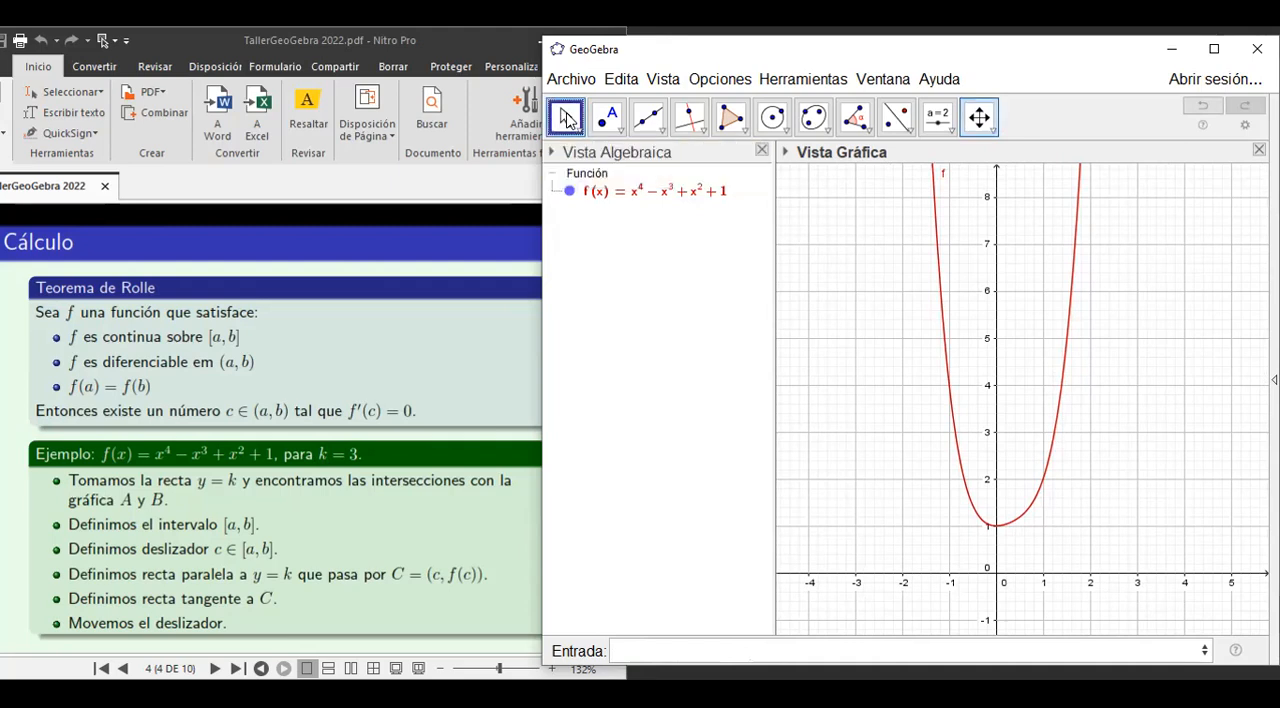
Add the horizontal line y = 3 to the graph of f.
click(620, 648)
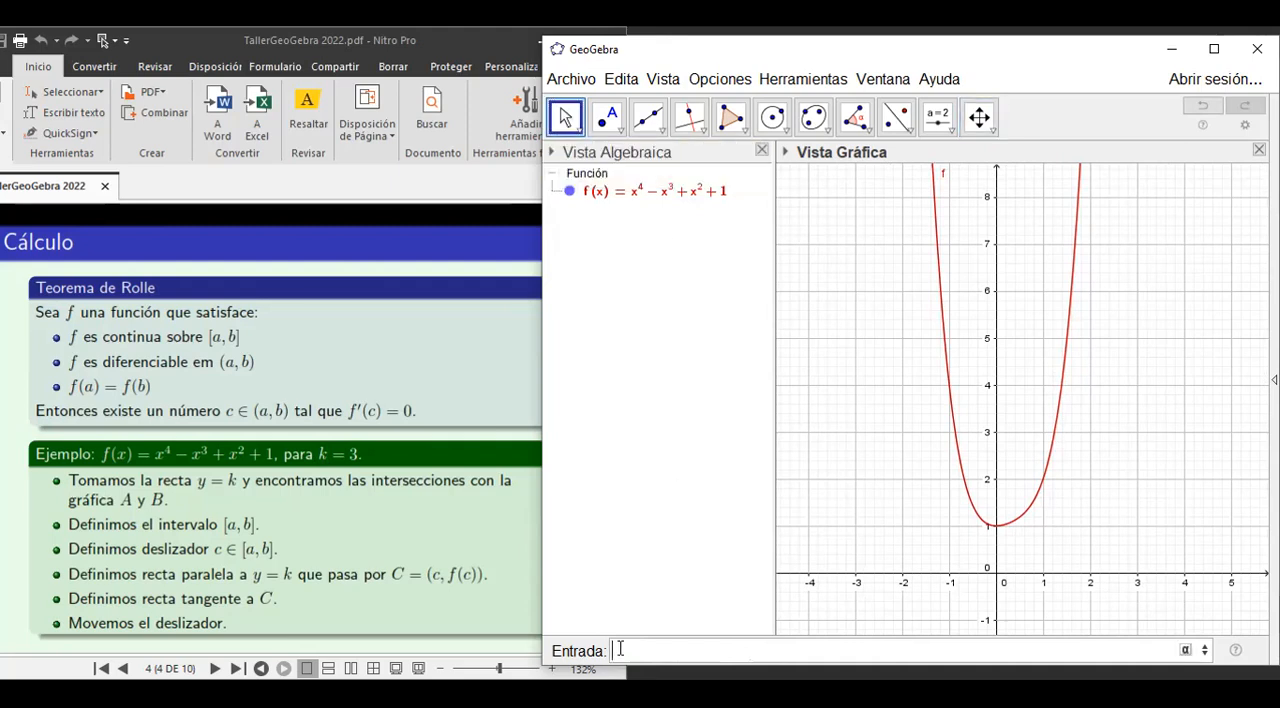
text(y=3)
key(Return)
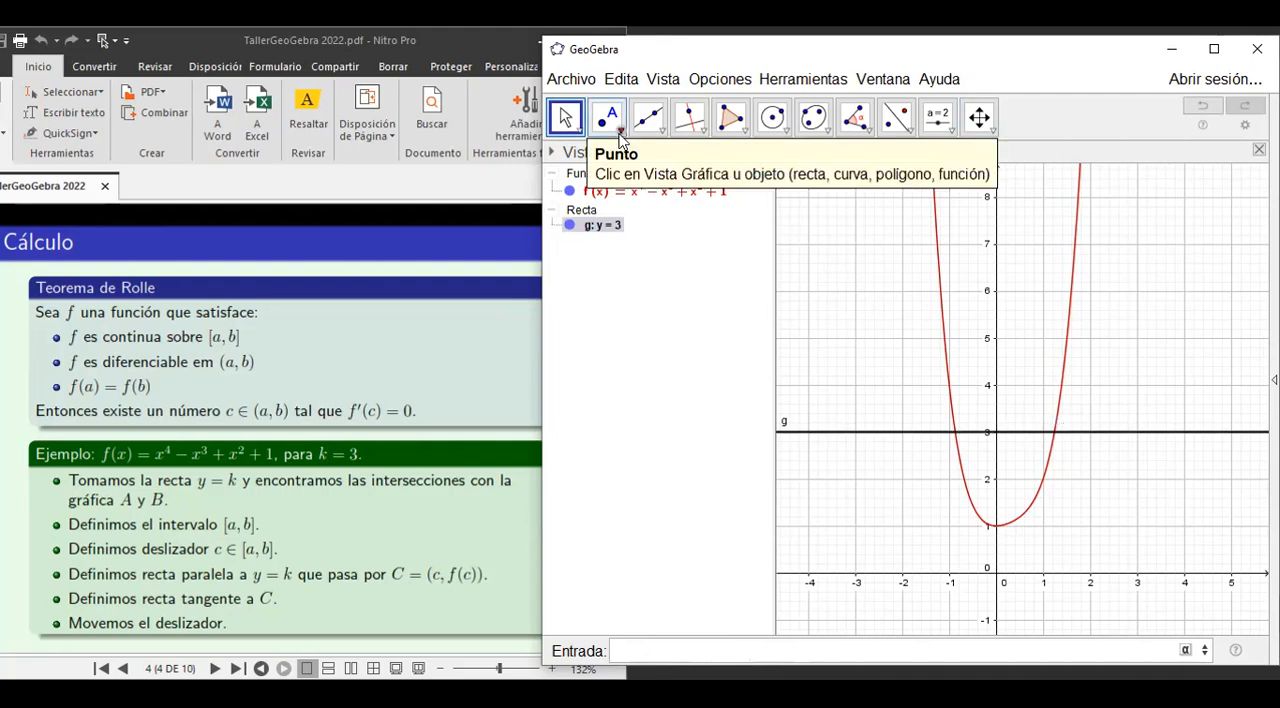
Create the intersection points of f with the line y = 3, and hide the line.
click(620, 137)
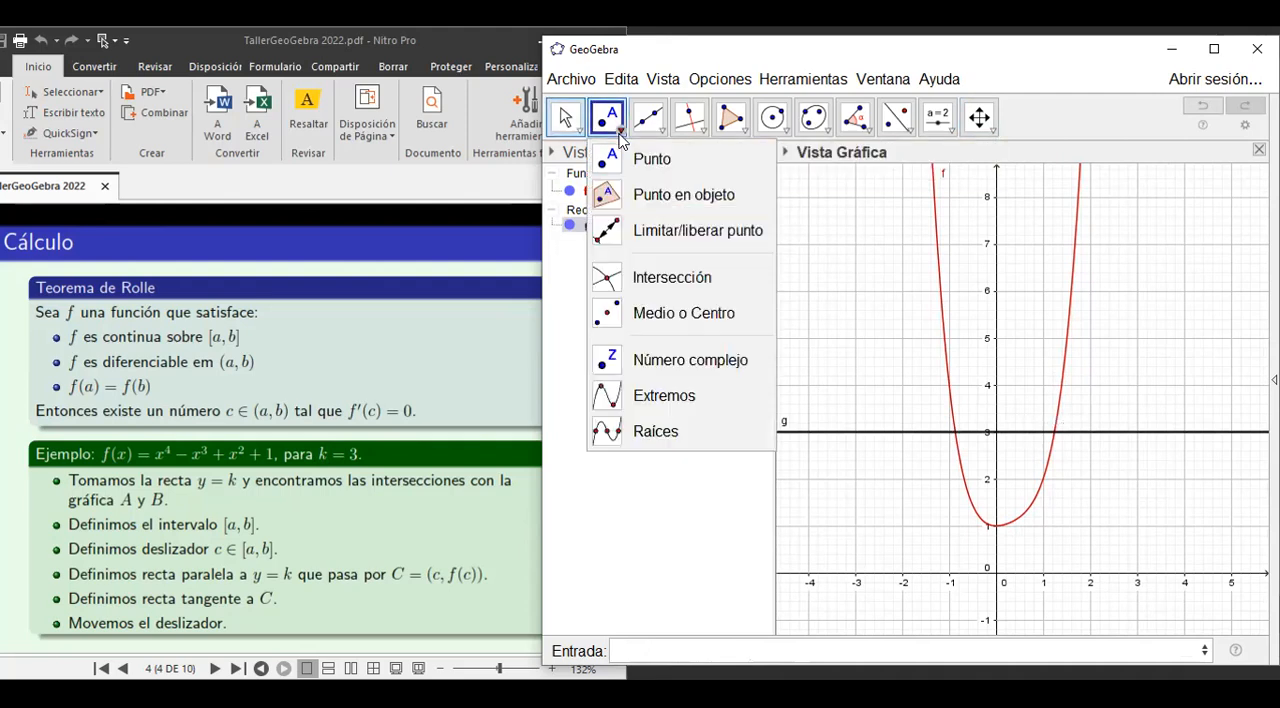
click(645, 287)
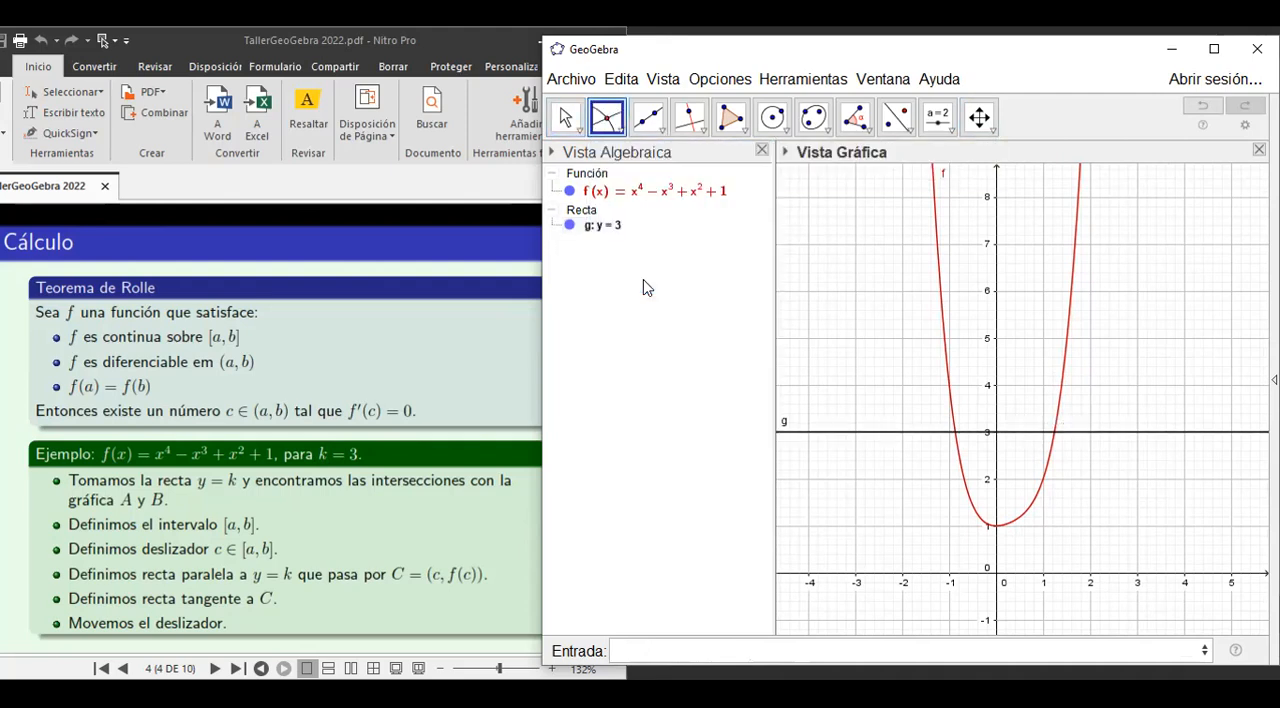
click(932, 246)
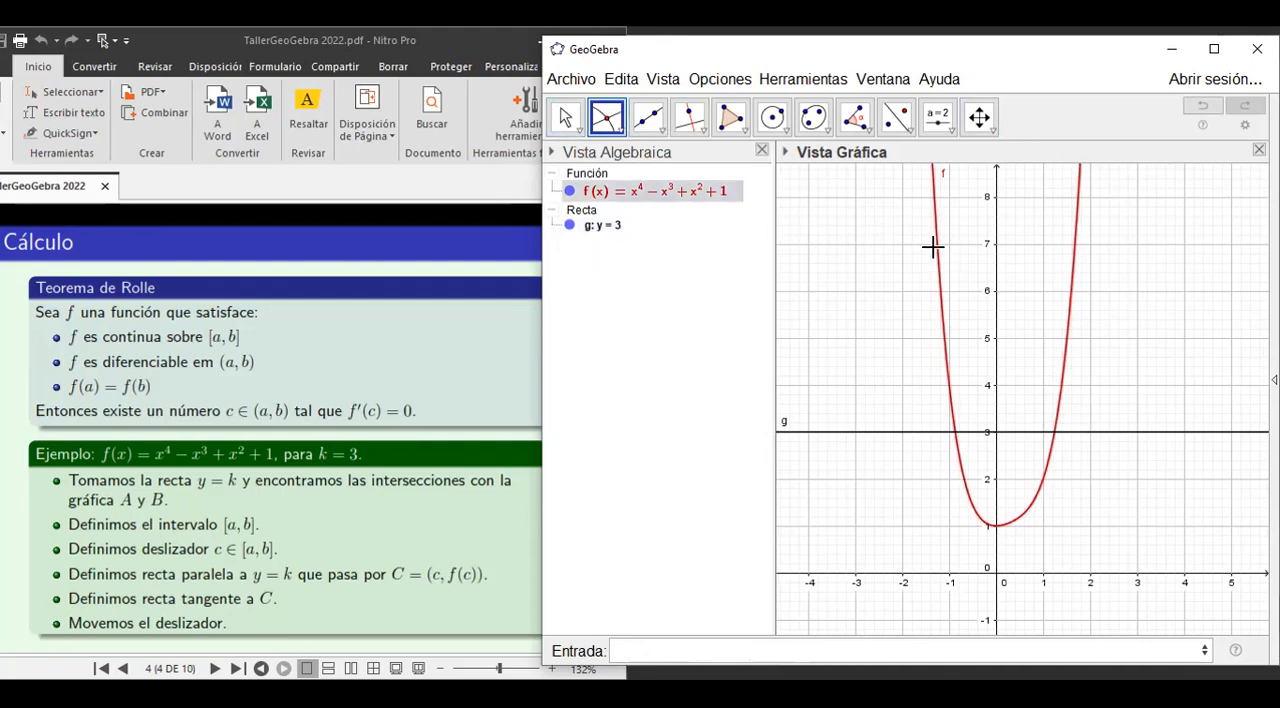
click(855, 431)
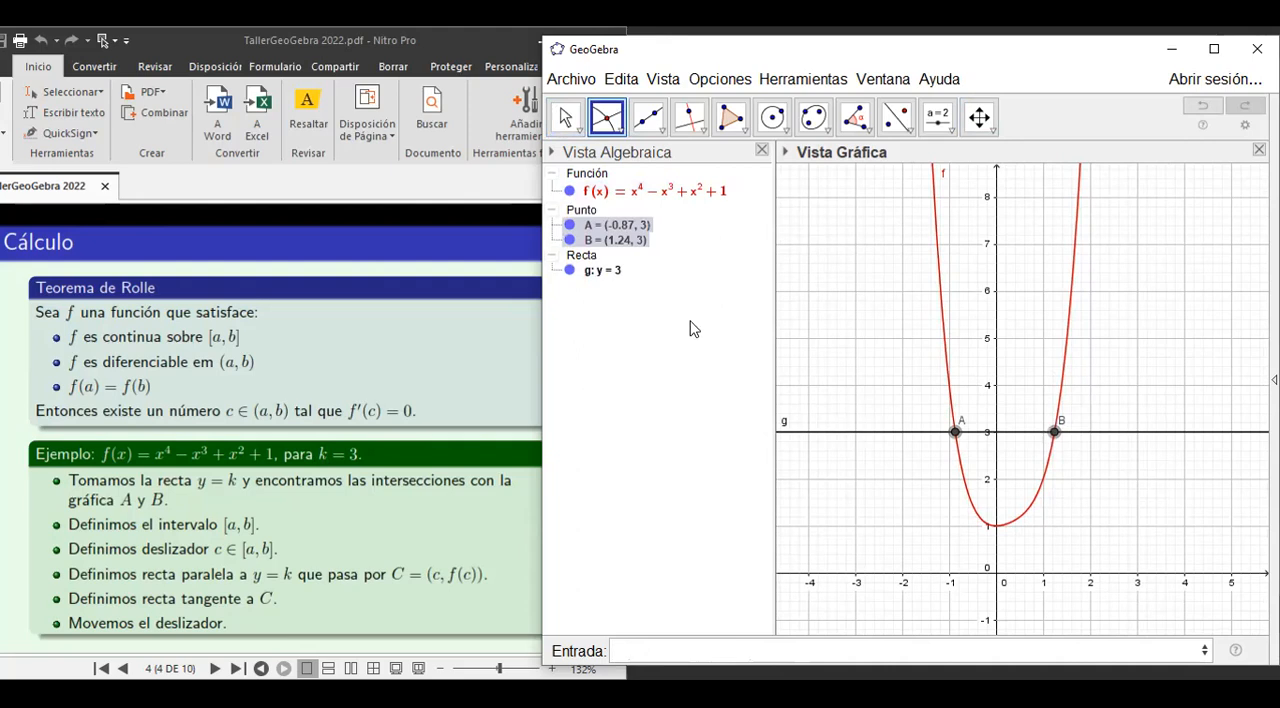
click(598, 272)
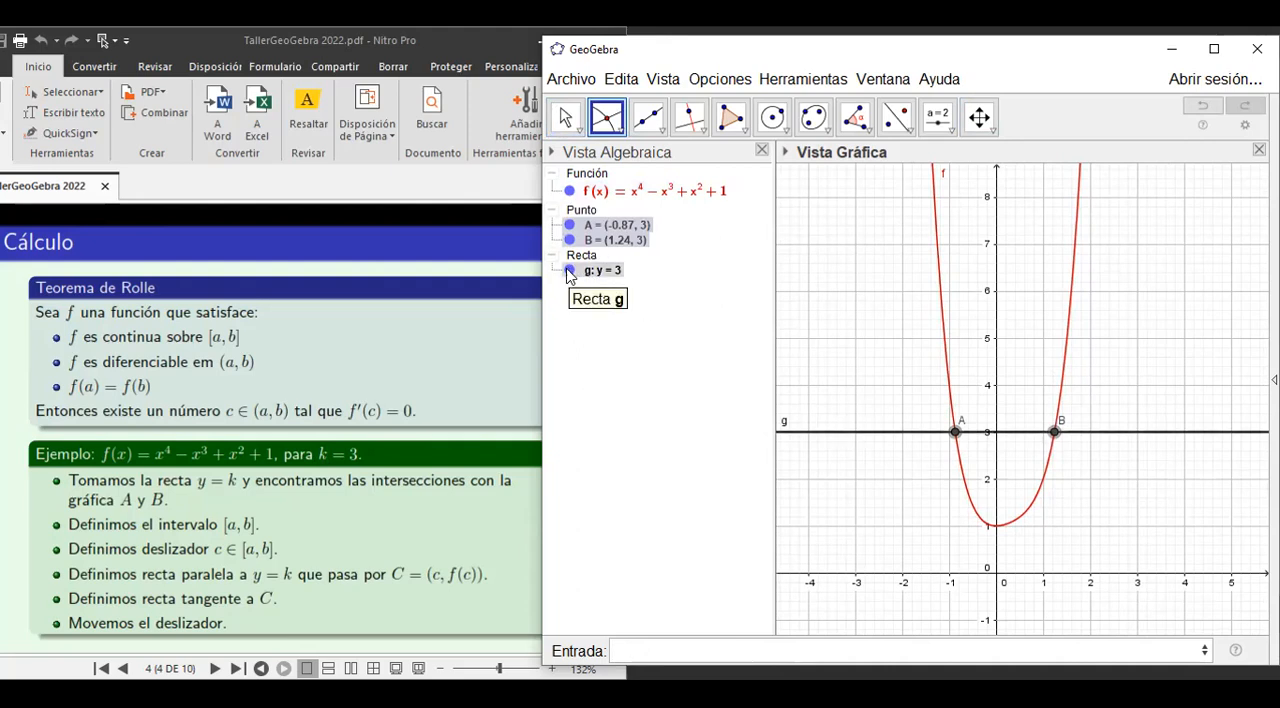
click(568, 272)
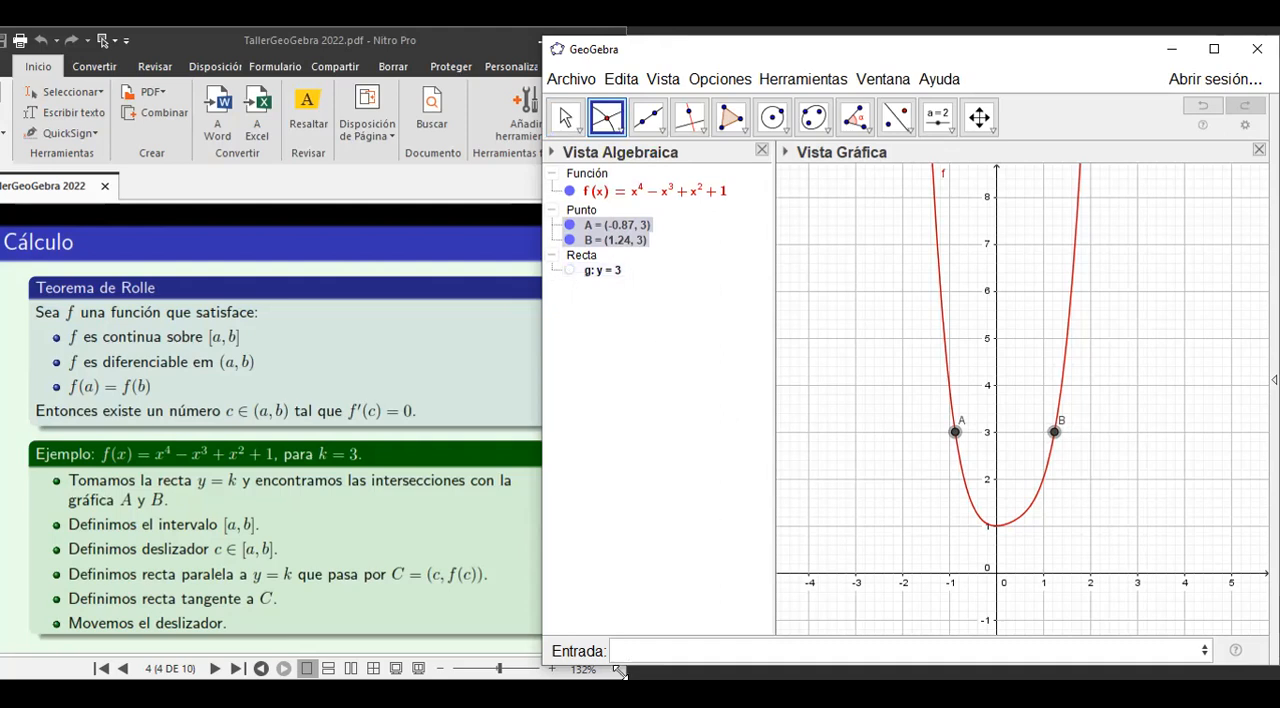
Define the number a as the x-coordinate of point A with a=x(A).
click(637, 648)
text(a=x)
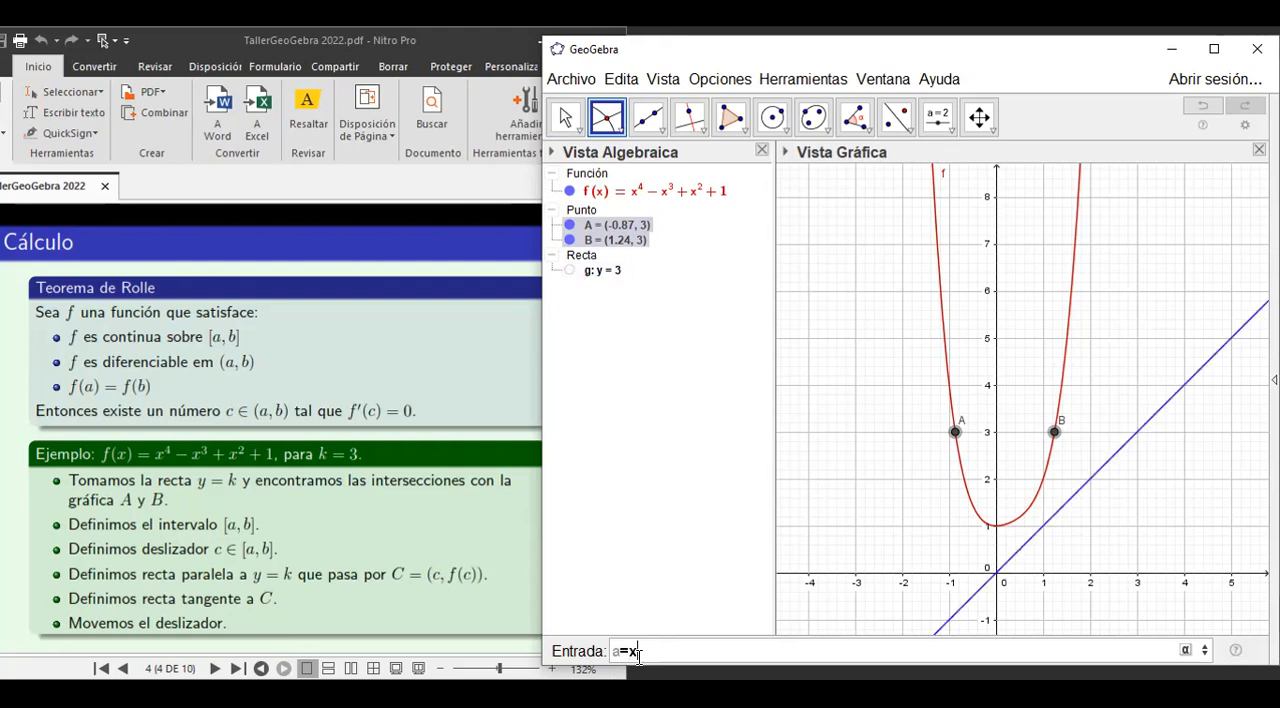
text((A))
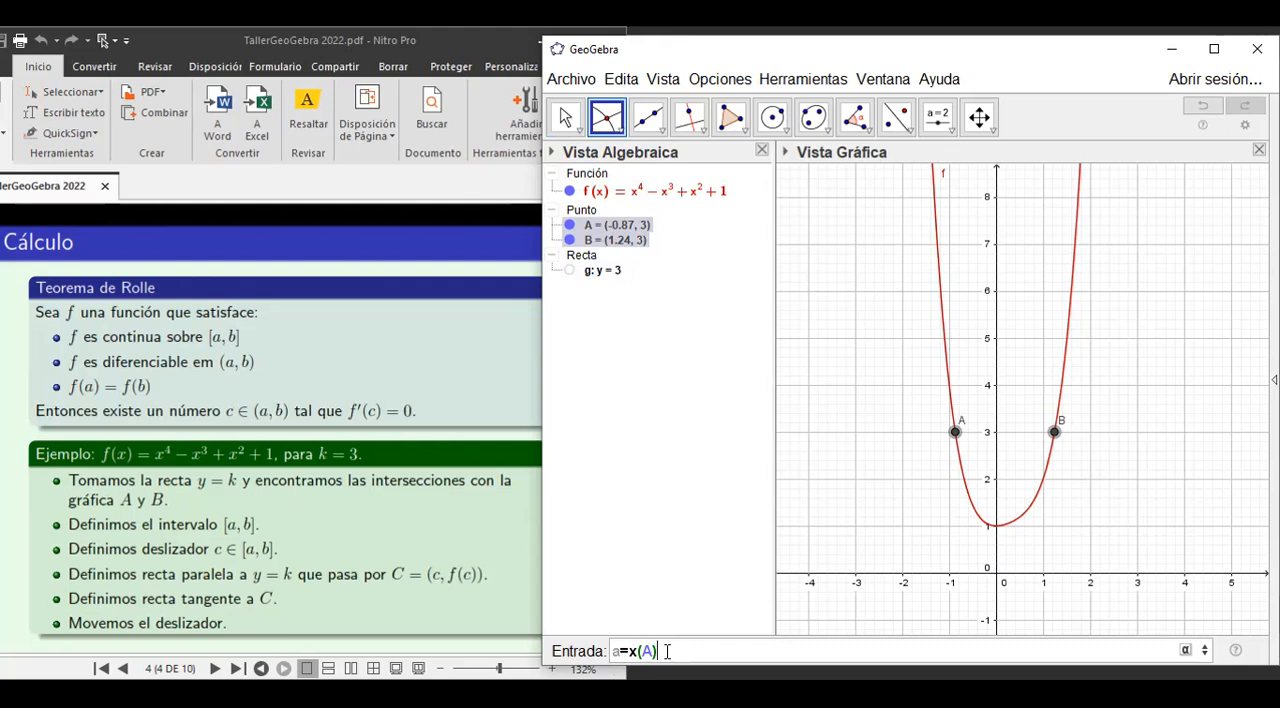
key(Return)
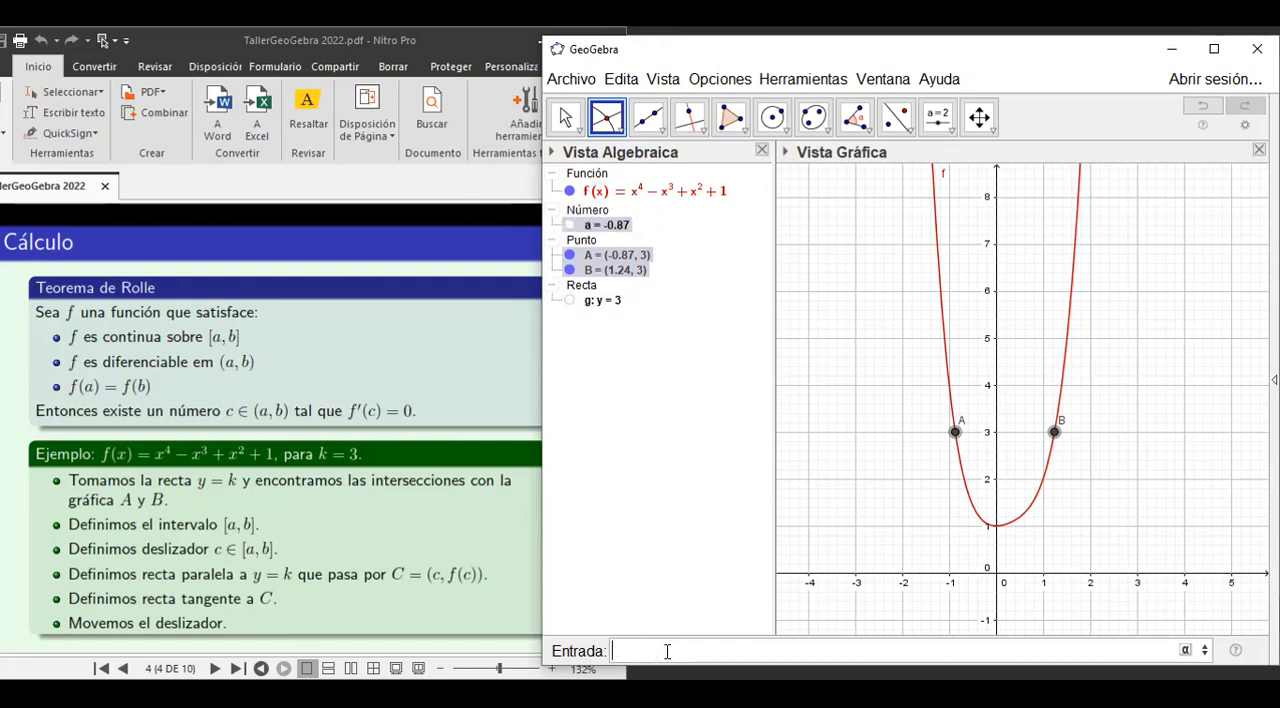
Define the number b as the x-coordinate of point B with b=x(B).
text(b=x(B))
key(Return)
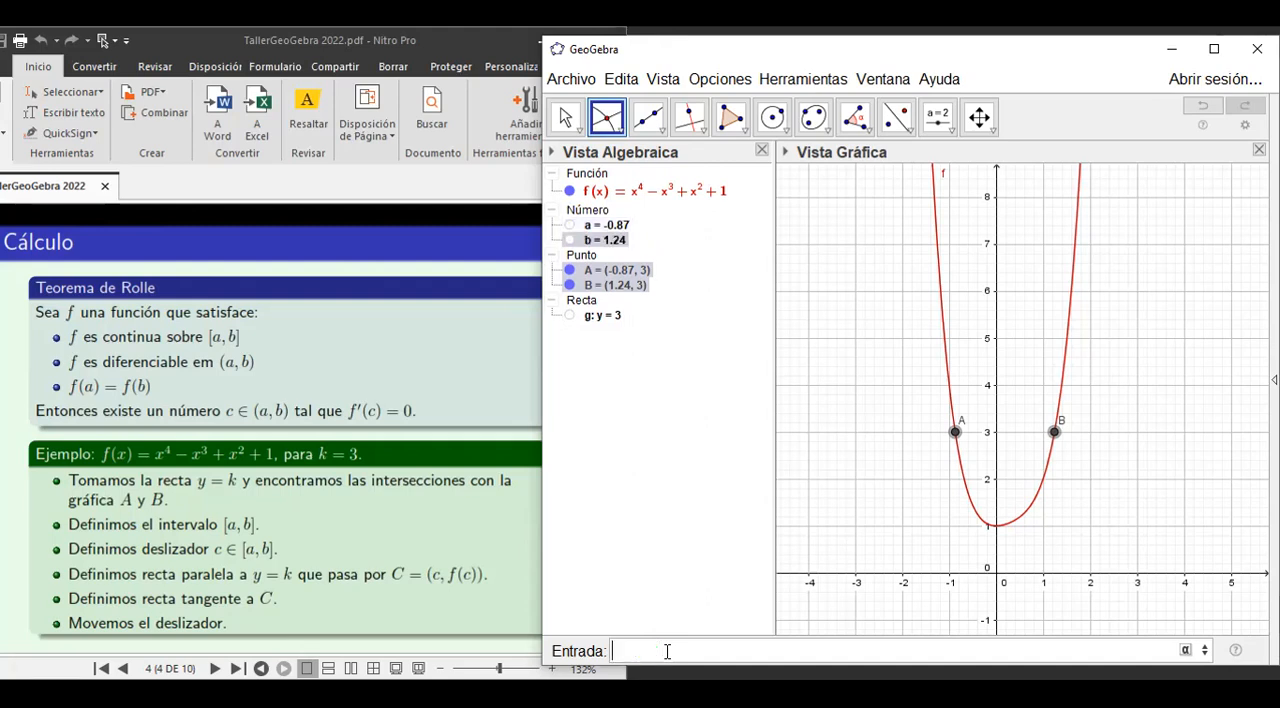
Create a number slider h ranging from 0 to 1 with increment 0.001, placed beside the curve's upper part.
click(938, 120)
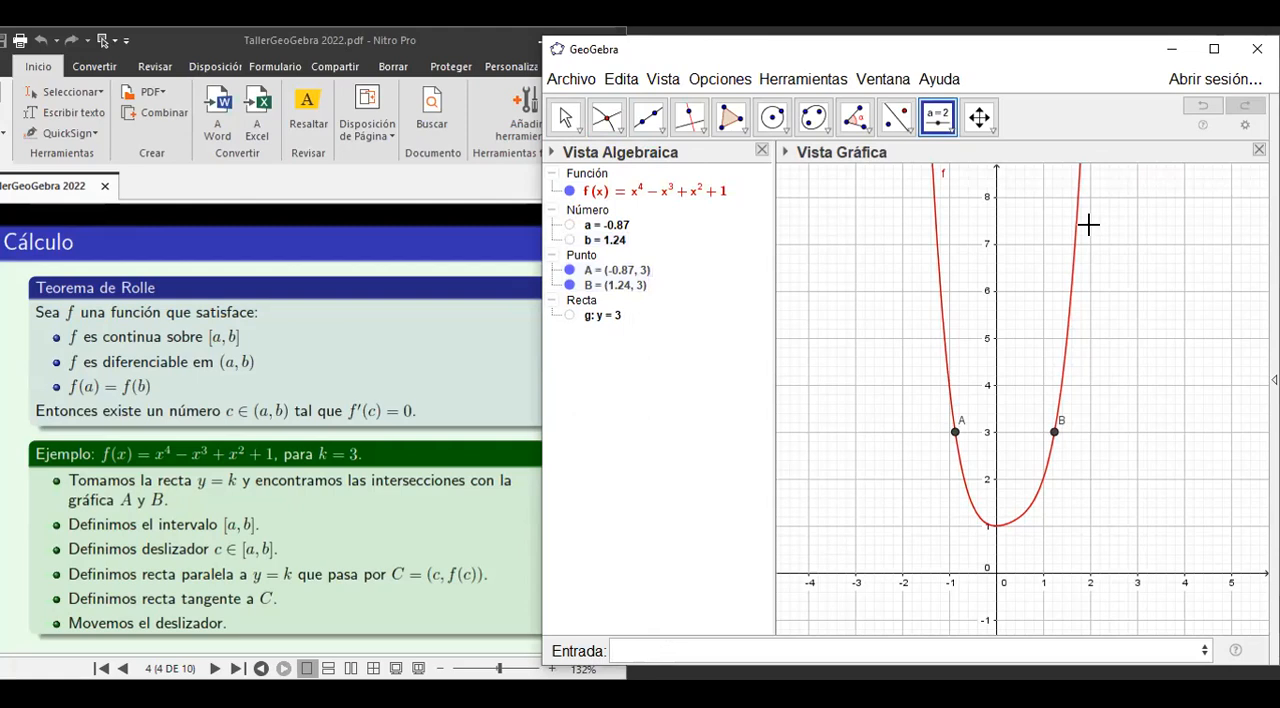
click(1089, 225)
text(h)
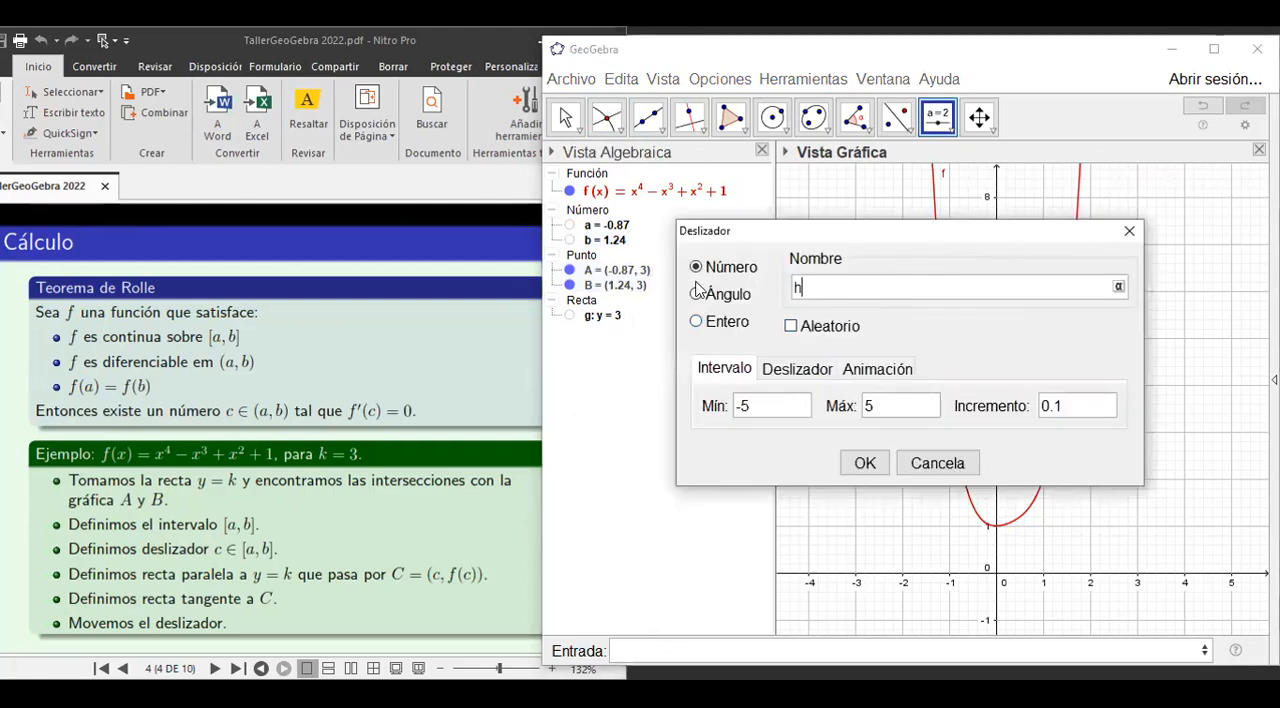
click(745, 410)
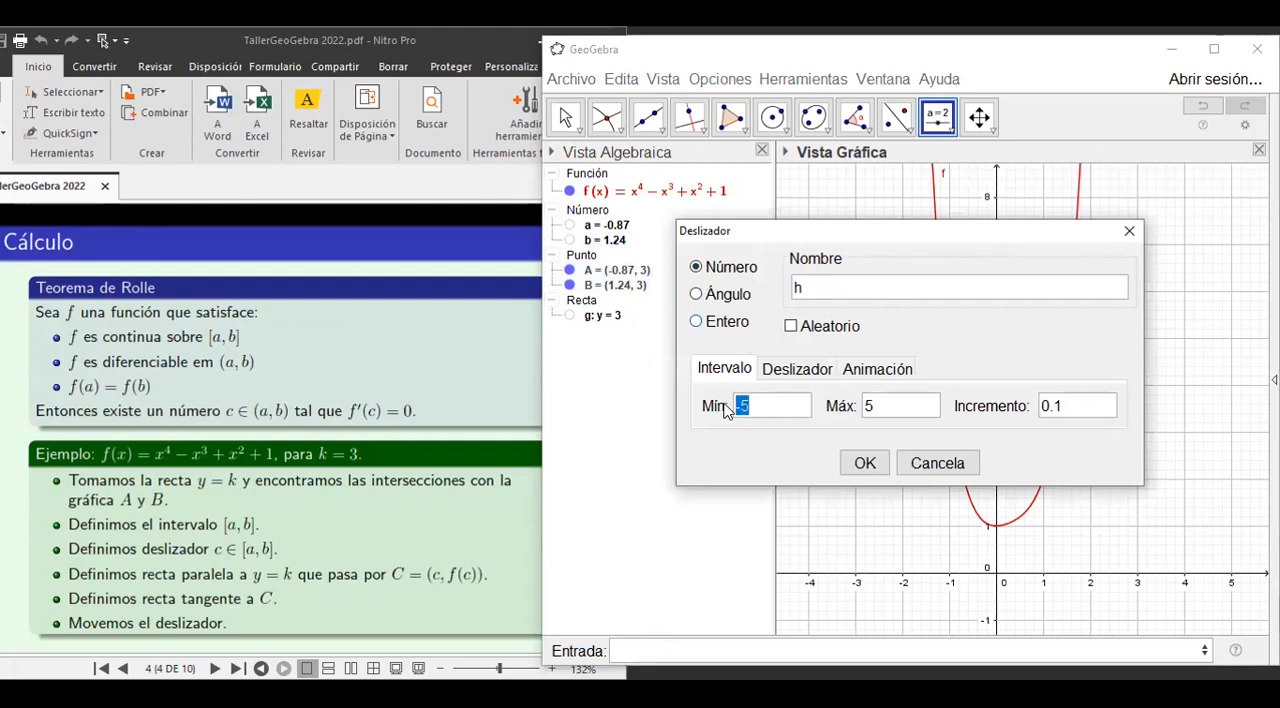
text(0)
click(868, 412)
text(1)
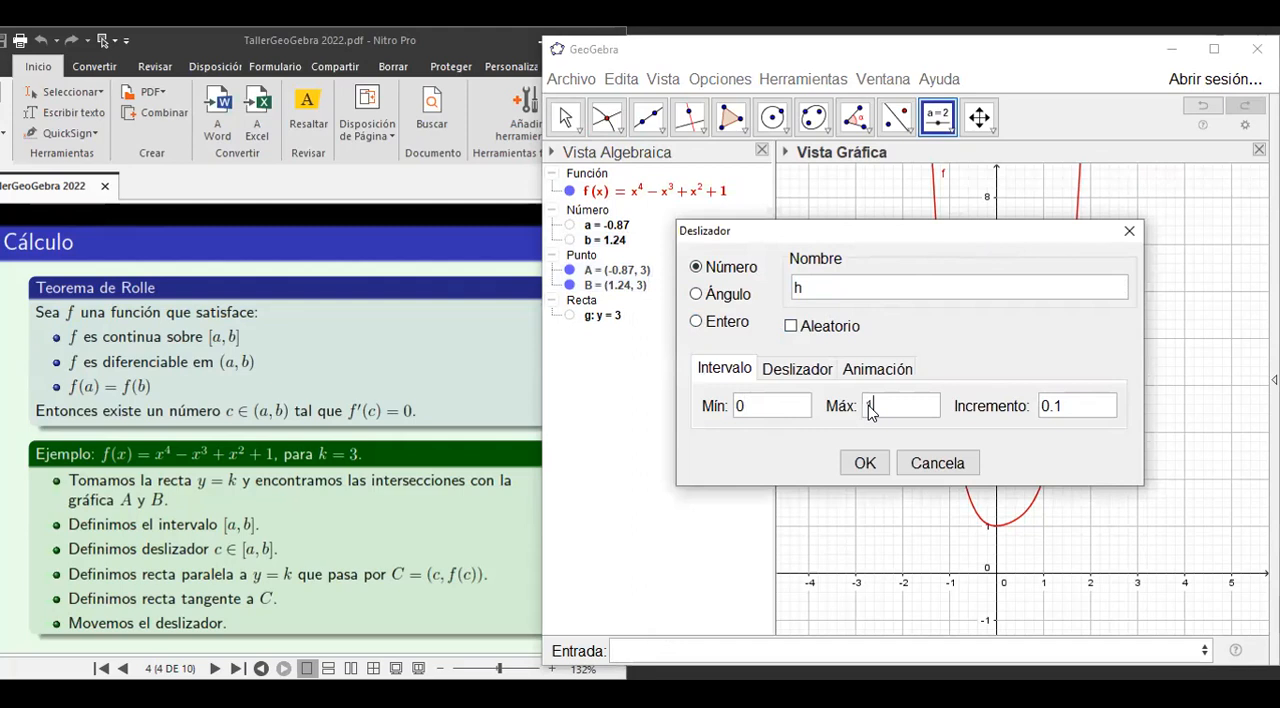
click(1054, 410)
key(BackSpace)
text(001)
click(865, 463)
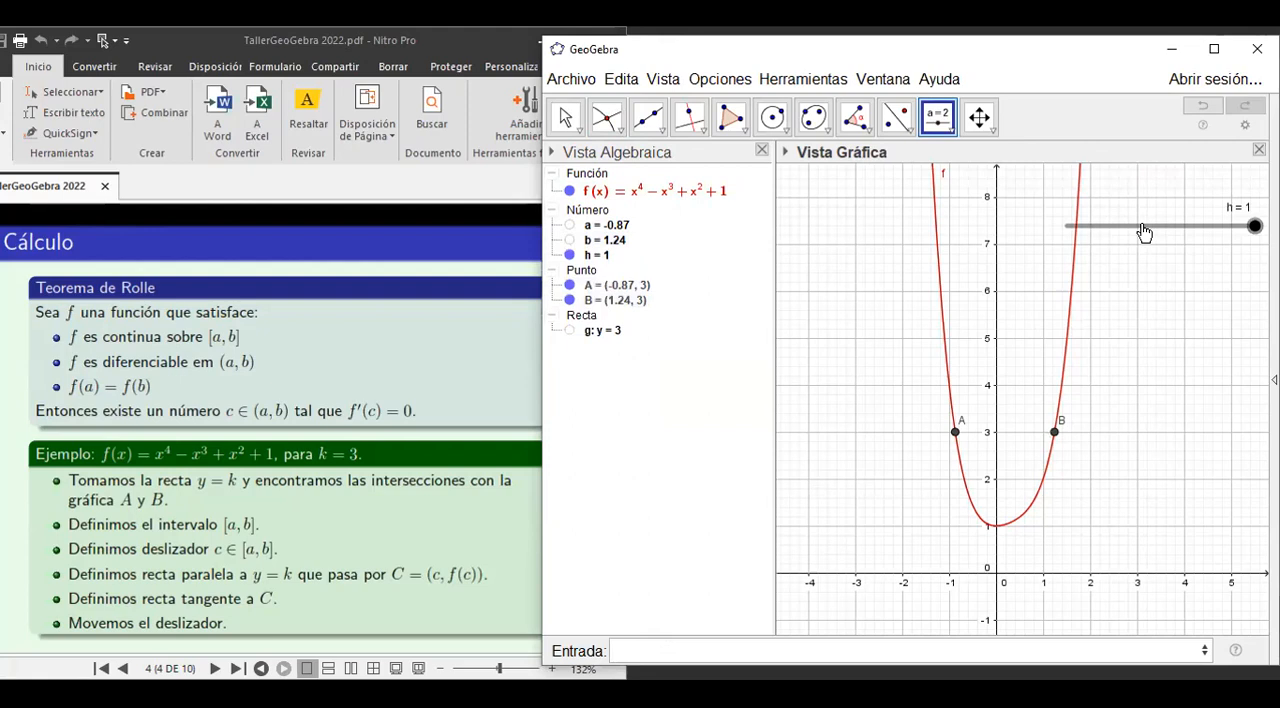
Check the interval and increment settings in the properties of slider h.
right_click(1144, 232)
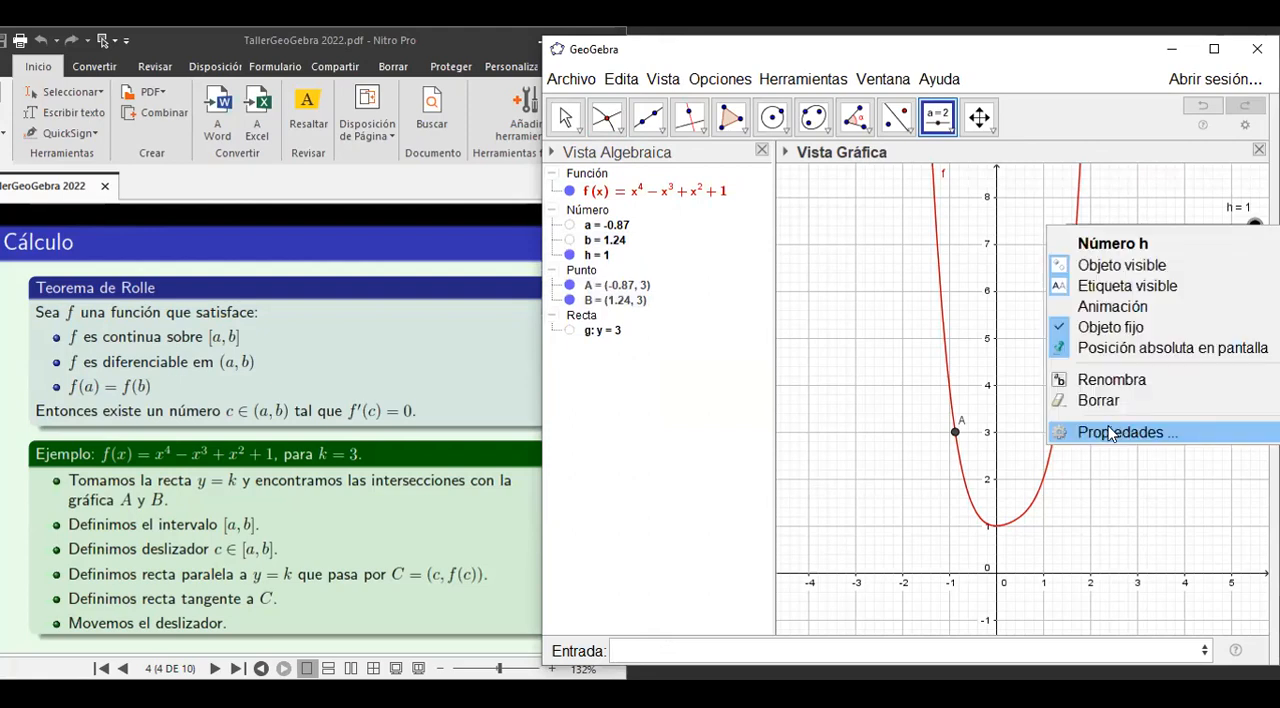
click(1110, 432)
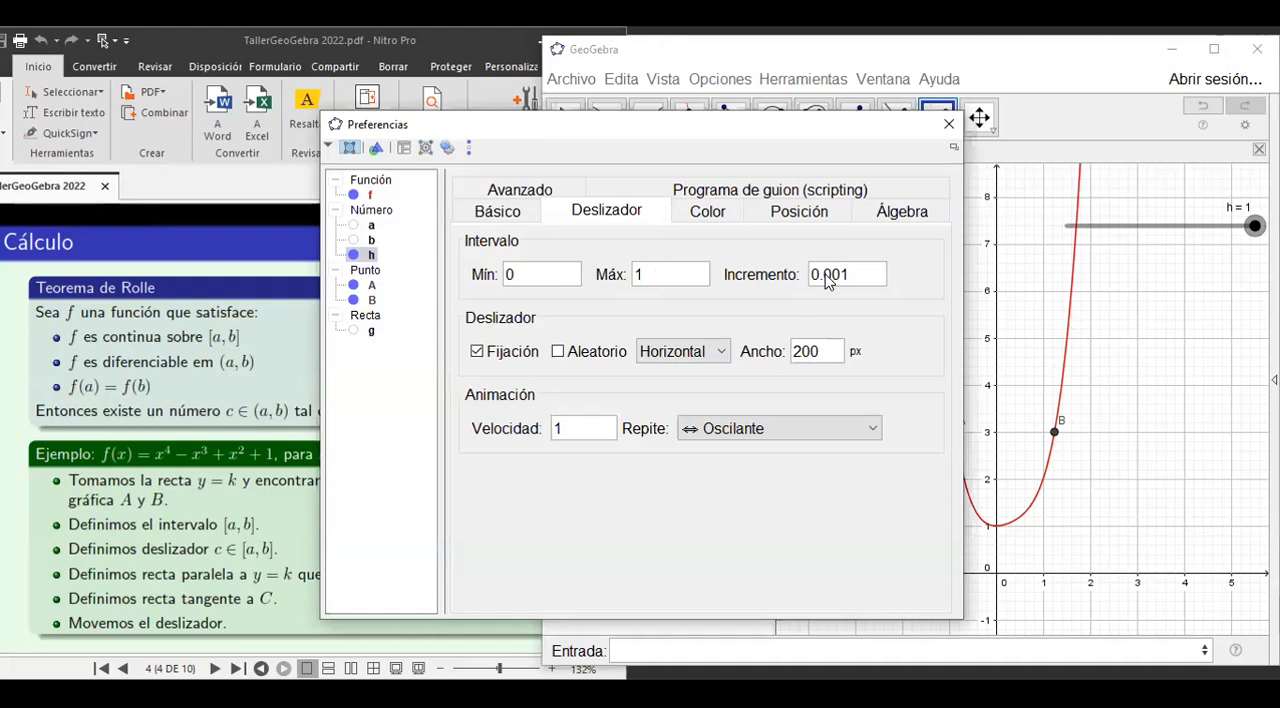
click(947, 126)
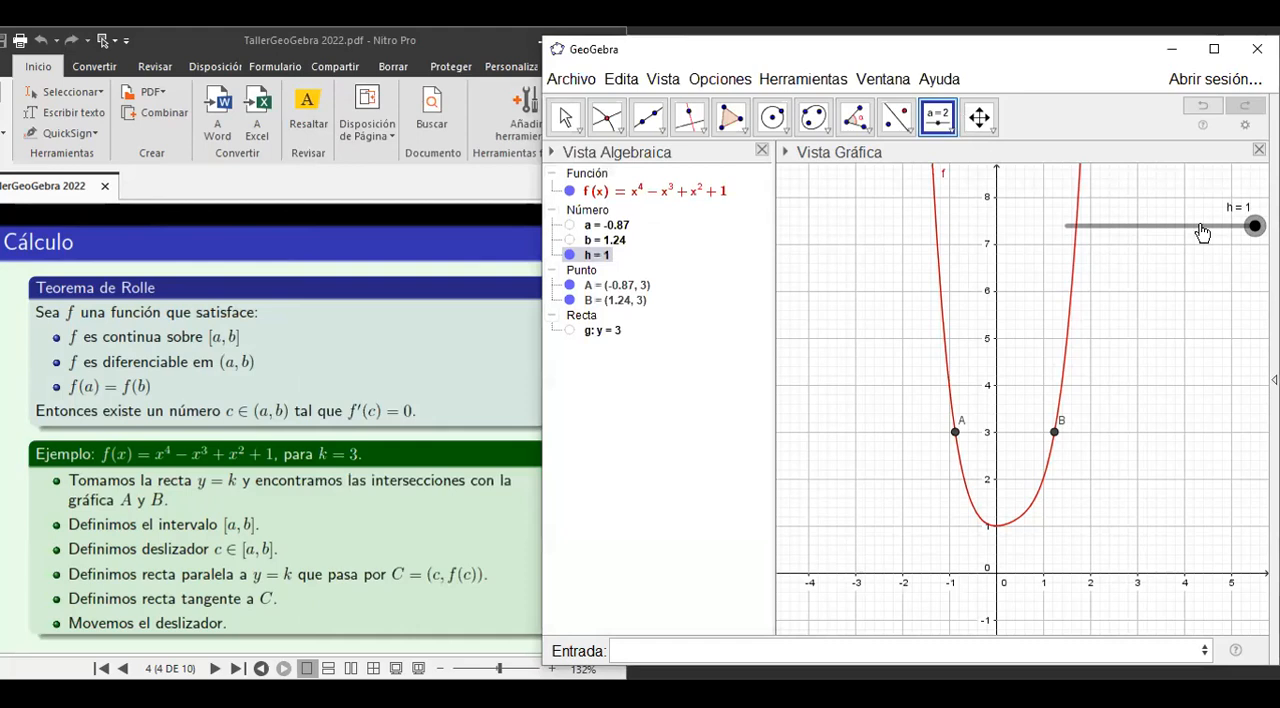
Set the rounding to 4 decimal places.
click(712, 86)
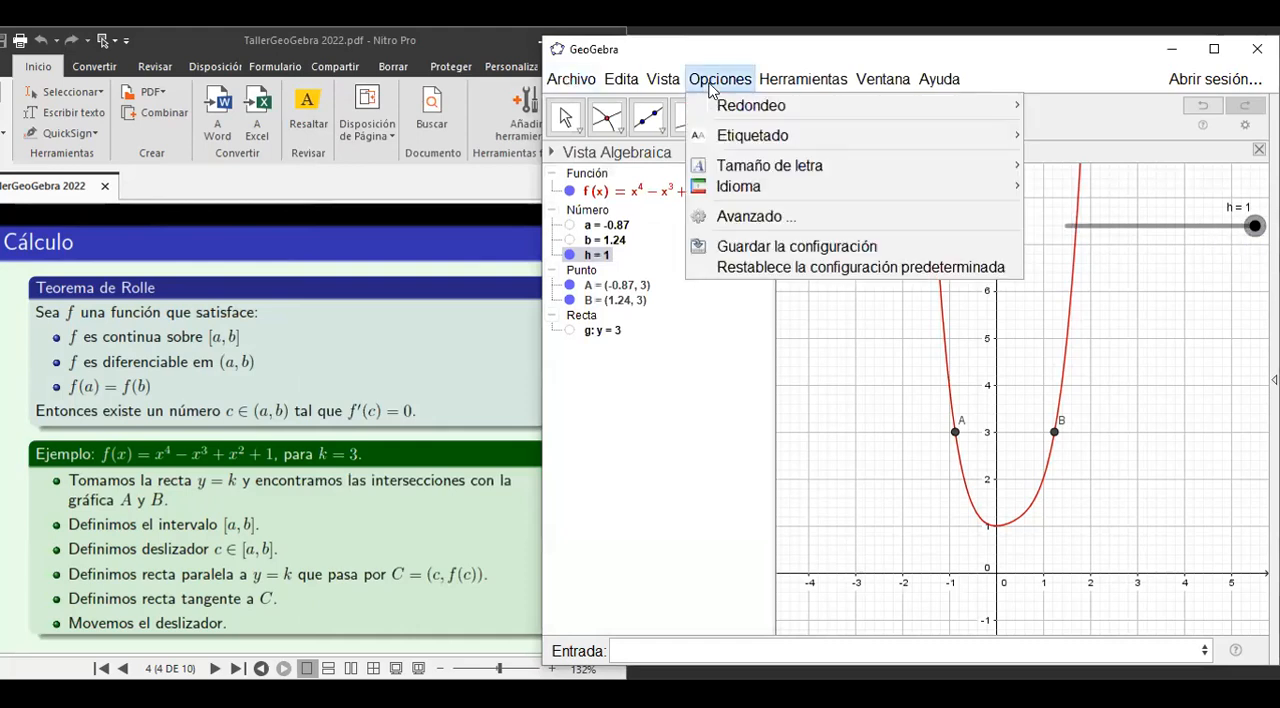
mouse_move(765, 113)
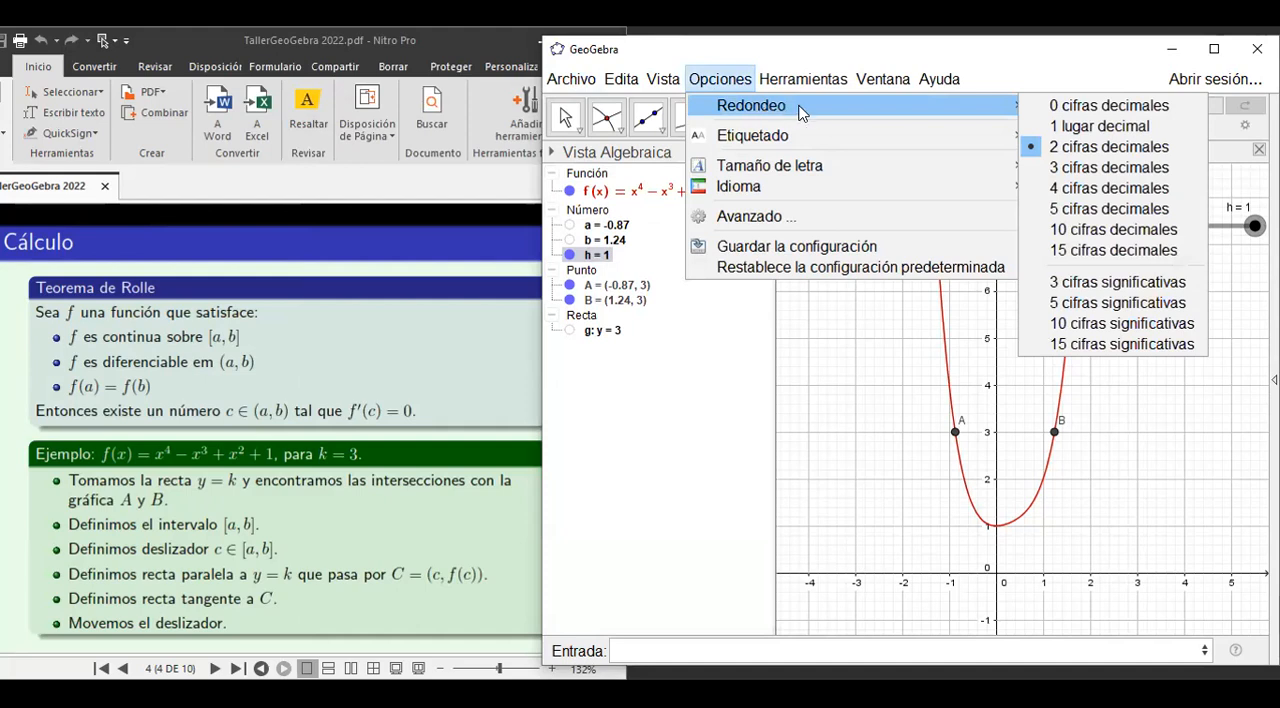
click(1055, 196)
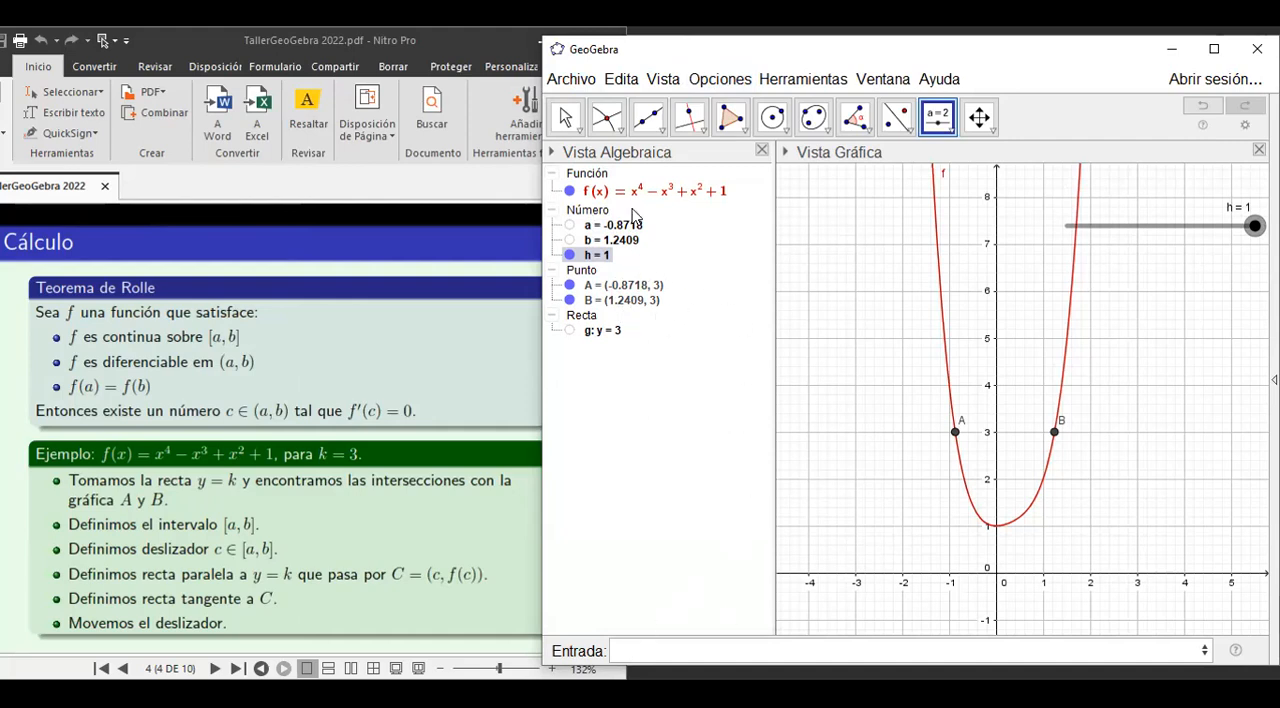
Define the number c as c=a+h(b-a) so that slider h moves it between a and b.
click(563, 120)
click(620, 647)
text(c)
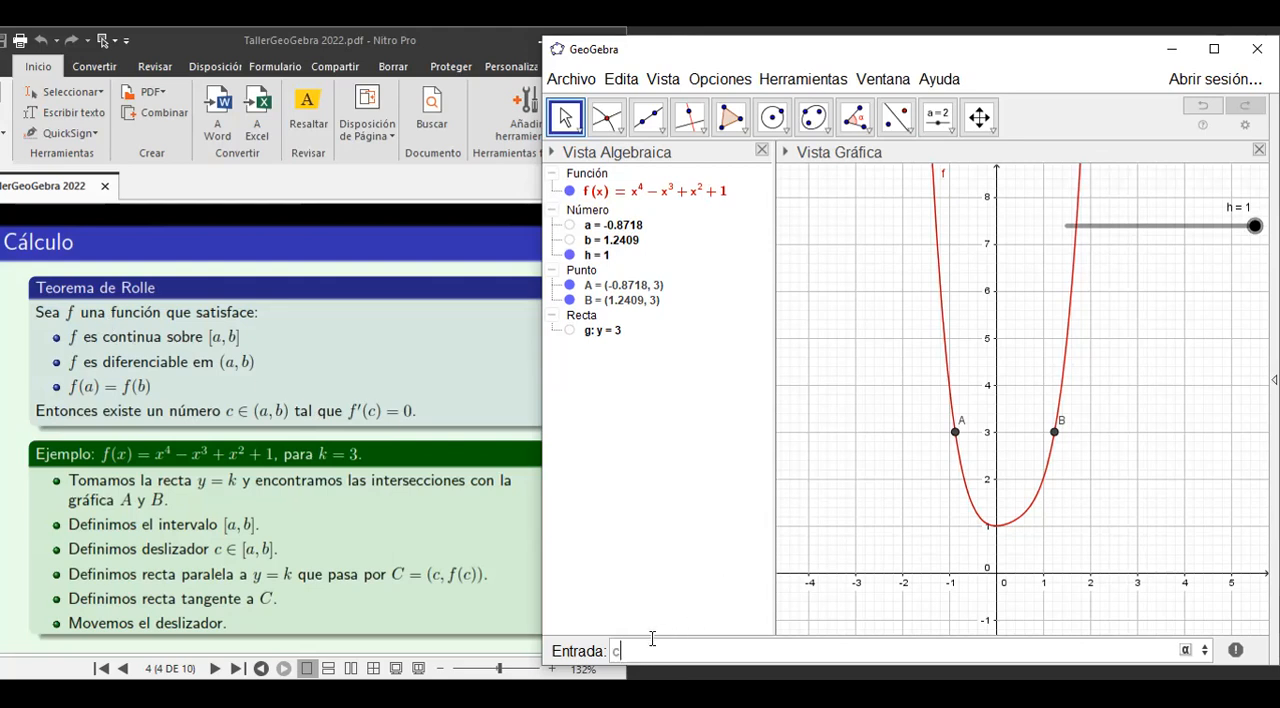
text(=)
text(a+h)
text(()
text(b-)
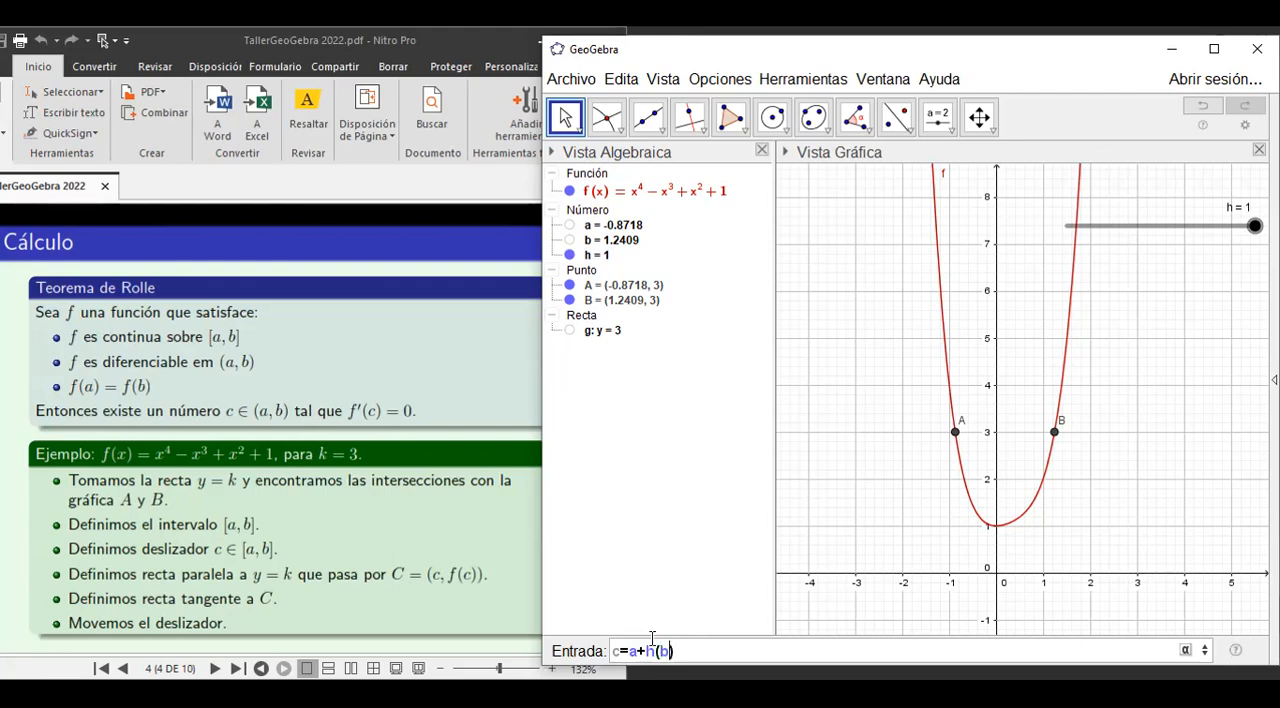
text(a)
key(Return)
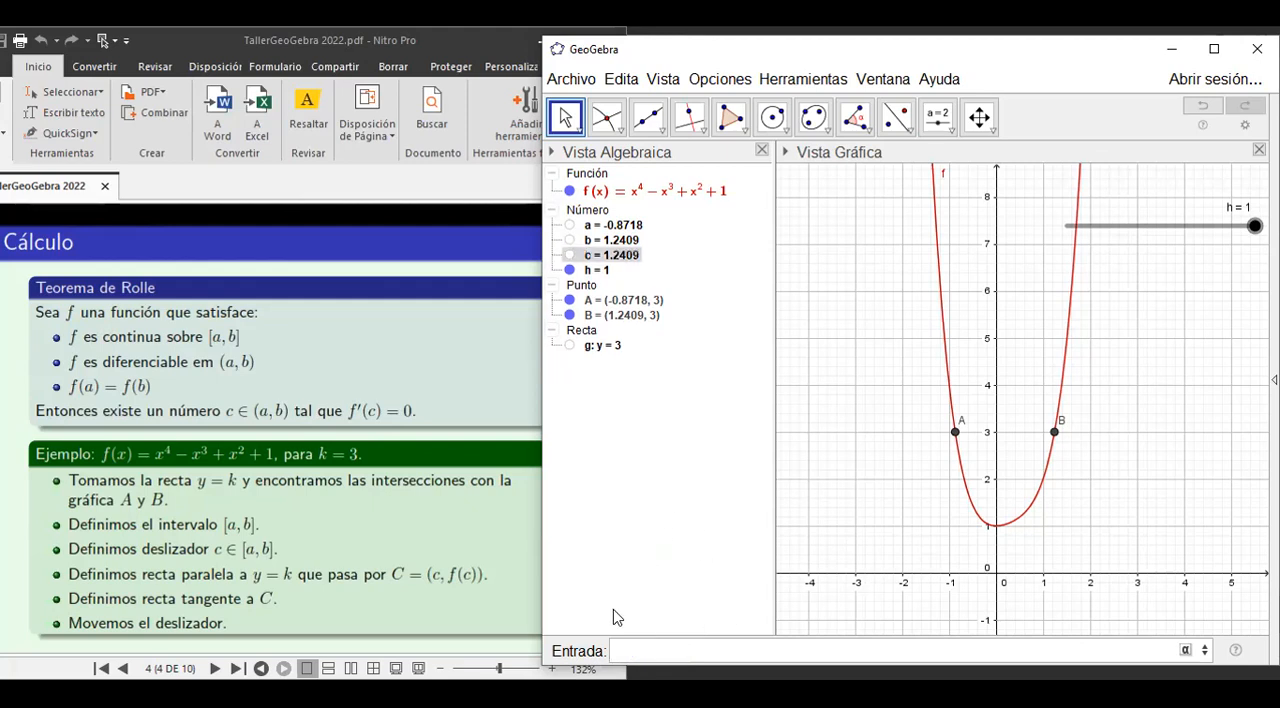
Define the point C=(c,f(c)) on the curve.
text(C=(c,f(c))
key(Return)
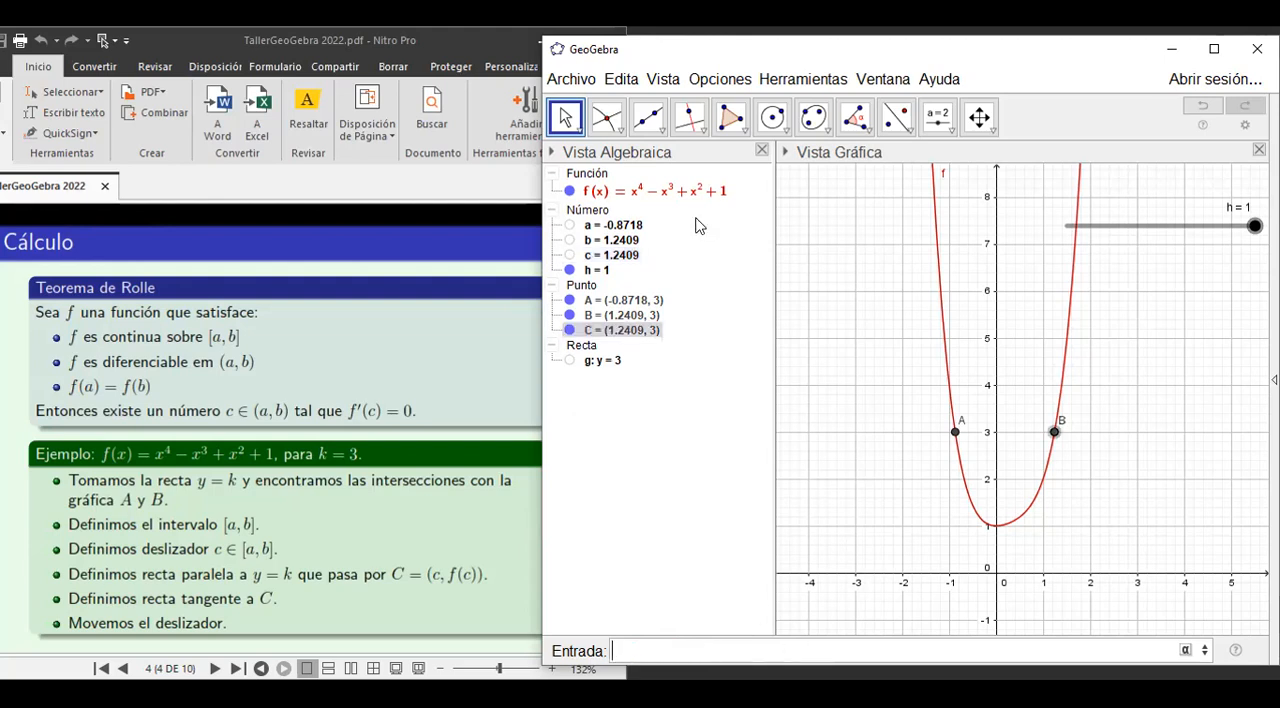
Move slider h back and forth to shift point C along the curve, leaving h at 0.685.
click(1252, 230)
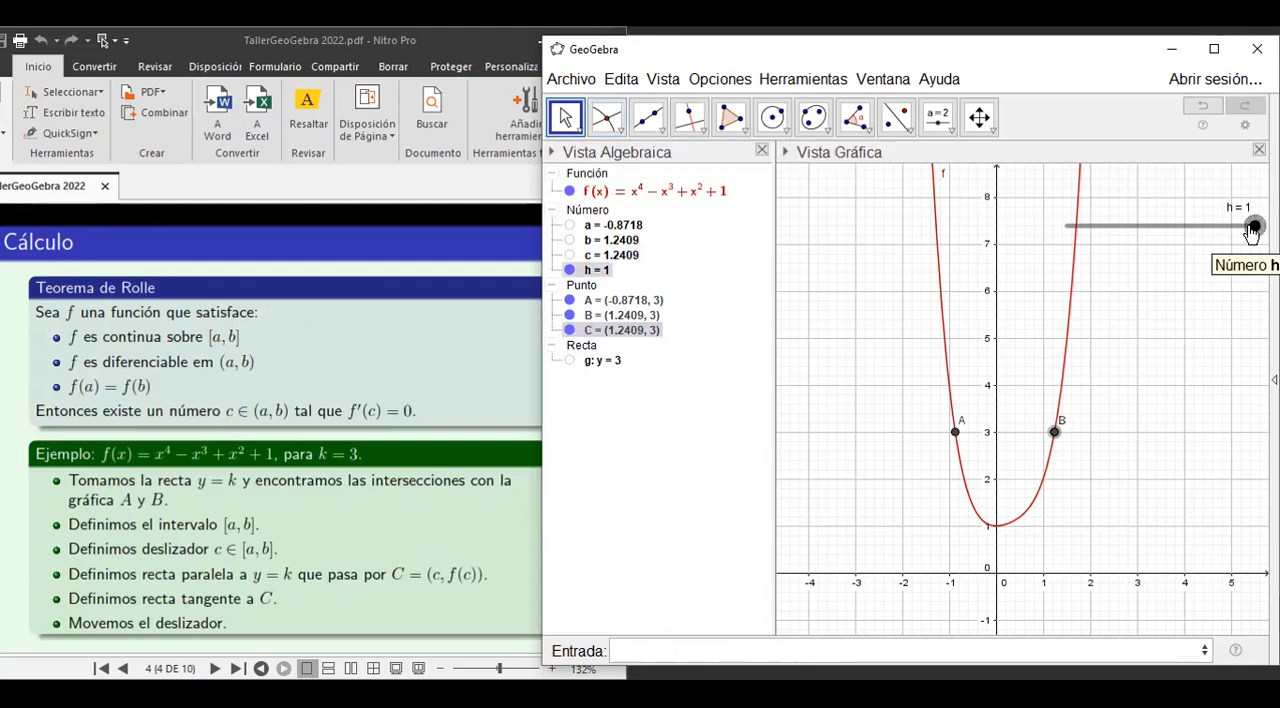
drag(1252, 230, 1101, 165)
drag(1100, 232, 1195, 224)
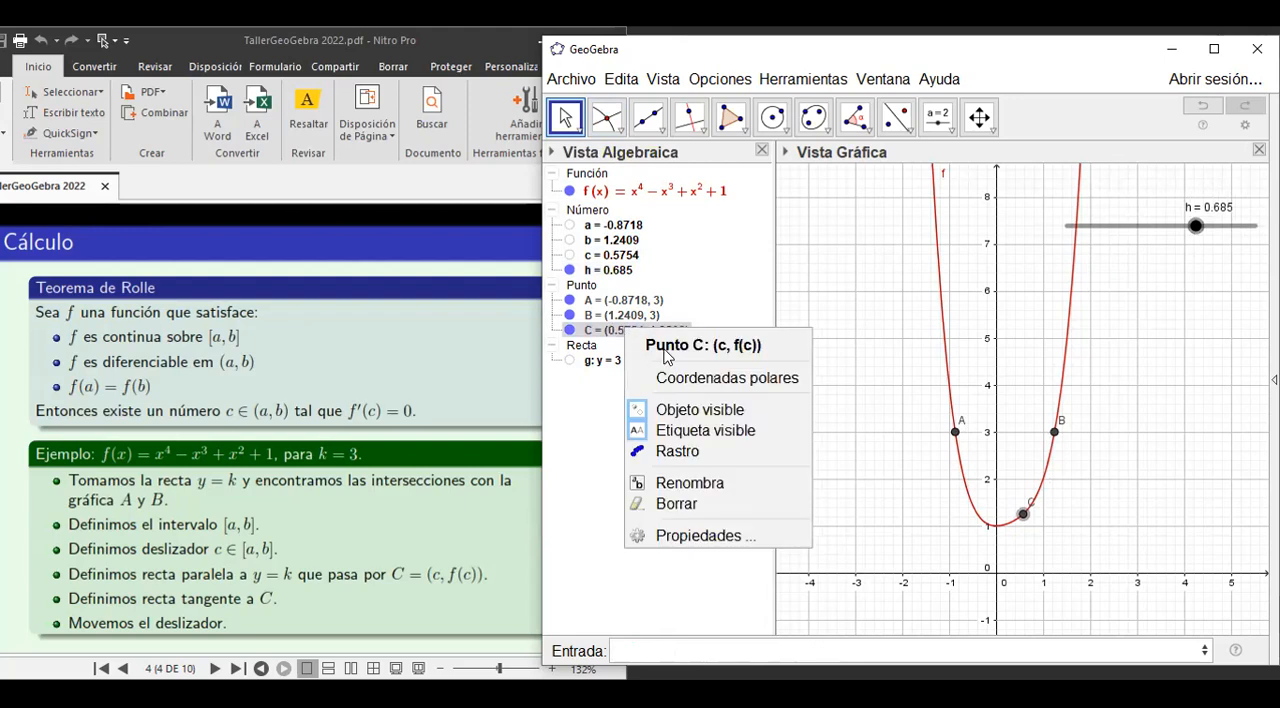
Change the colour of point C to blue 0, 102, 153 (#006699) and close its properties.
click(664, 537)
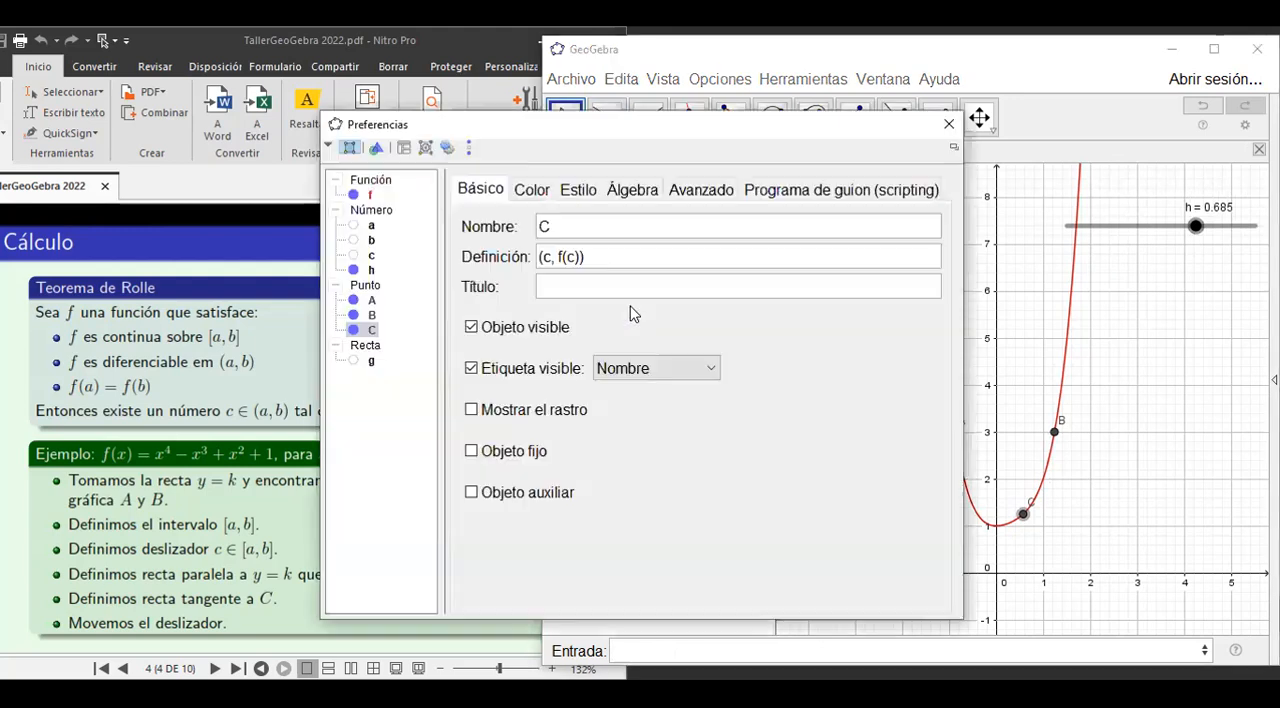
click(528, 196)
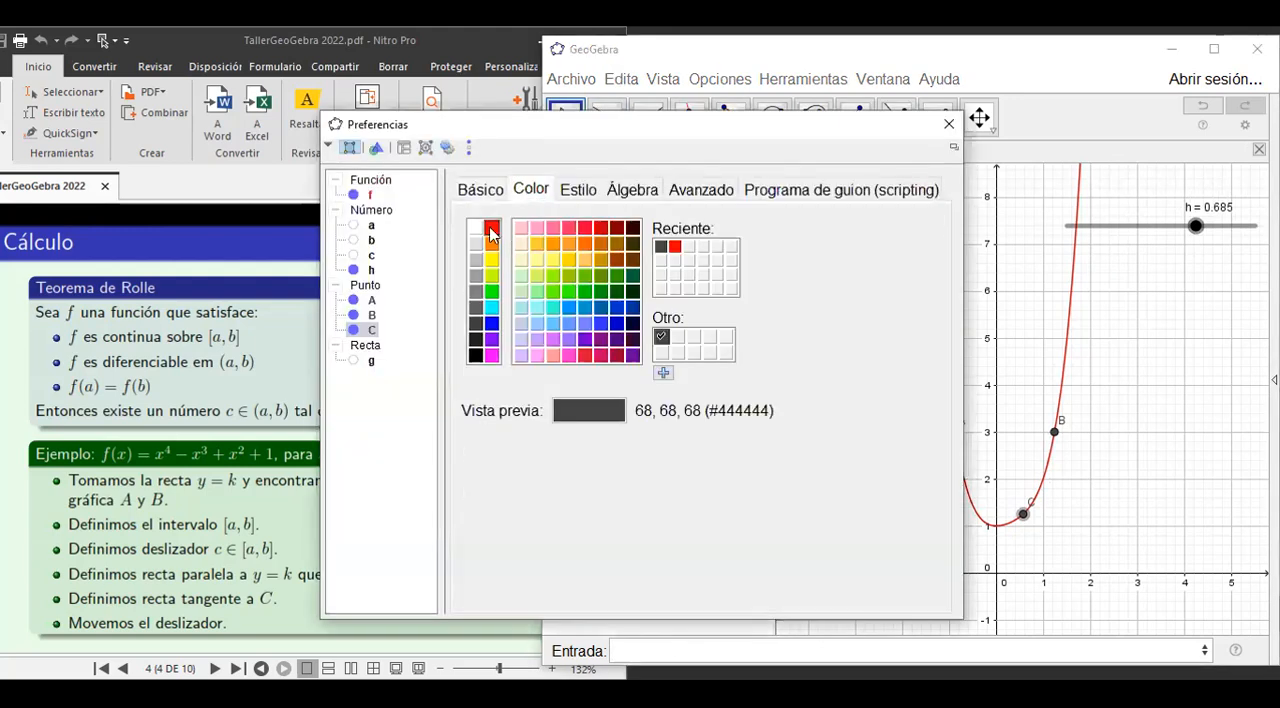
click(491, 228)
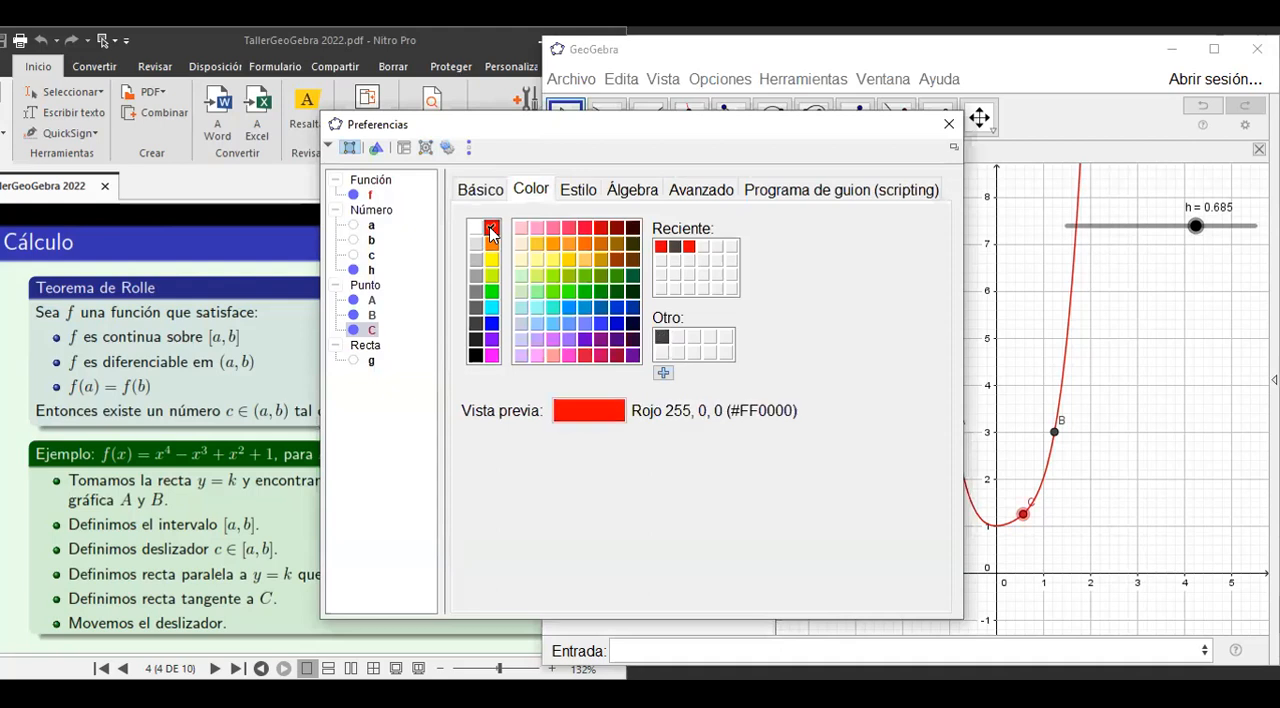
click(600, 308)
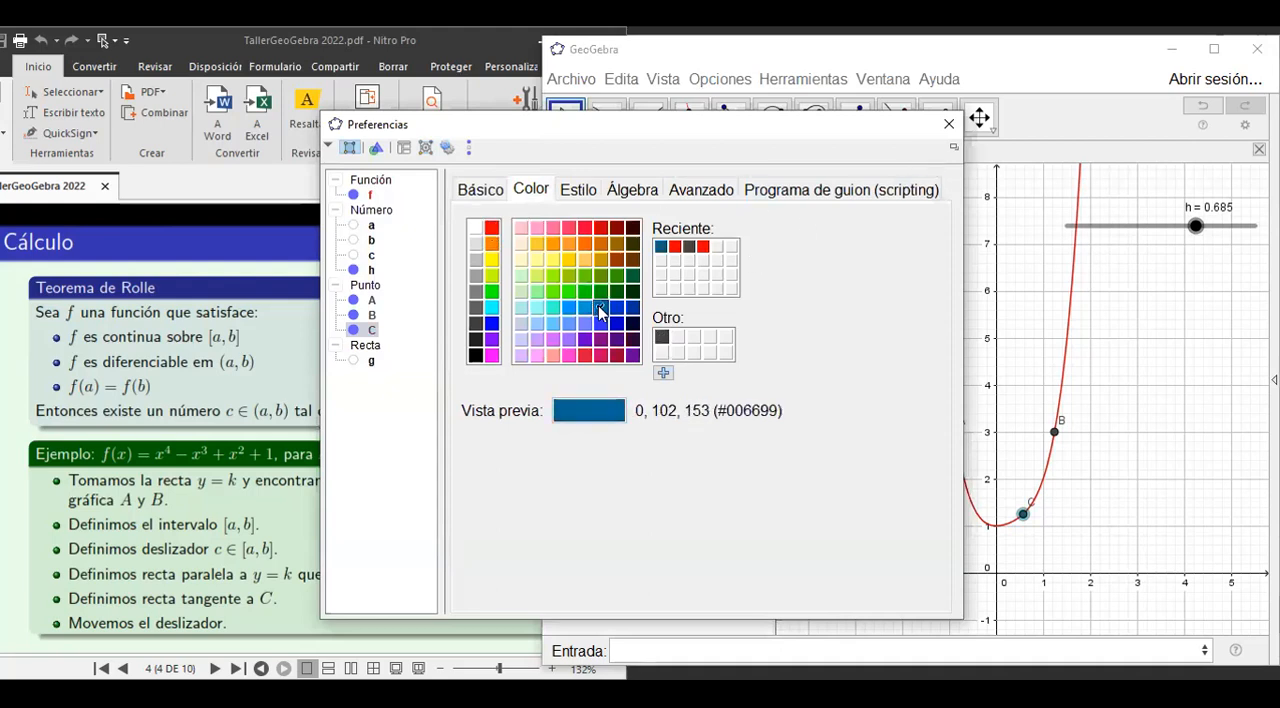
click(949, 126)
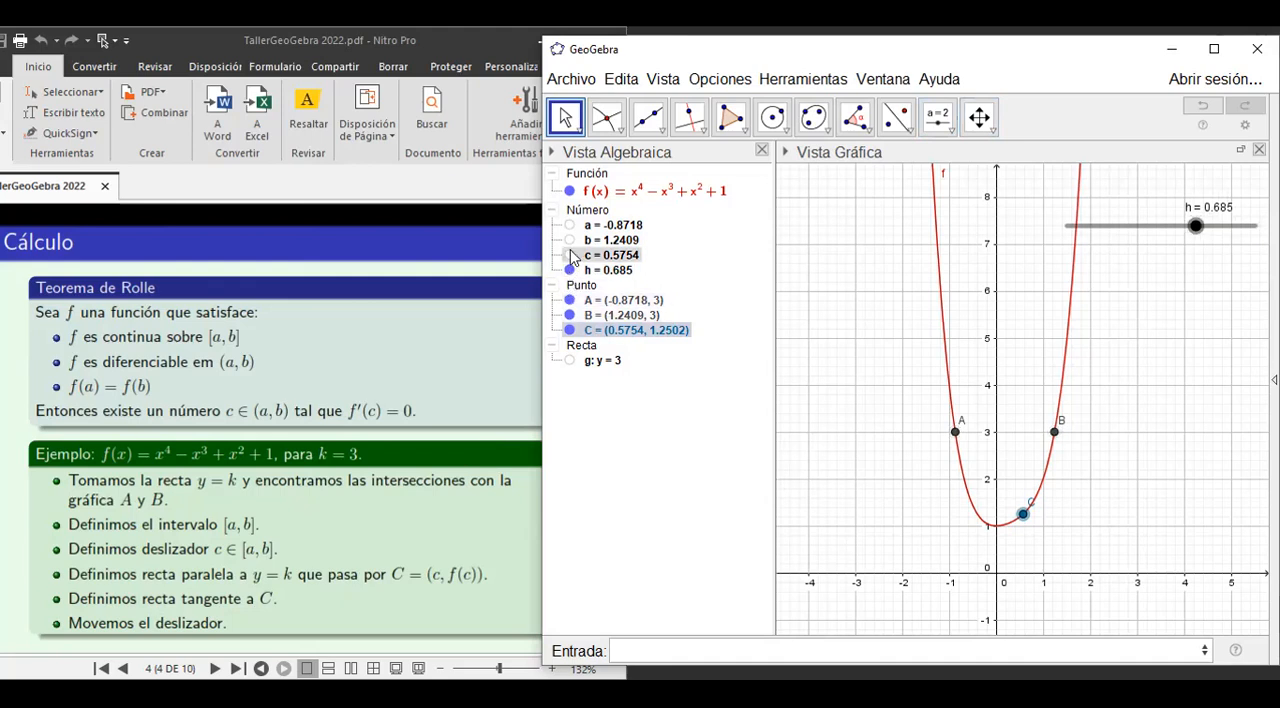
Show the hidden line y = 3 and construct a line parallel to it through point C.
click(569, 360)
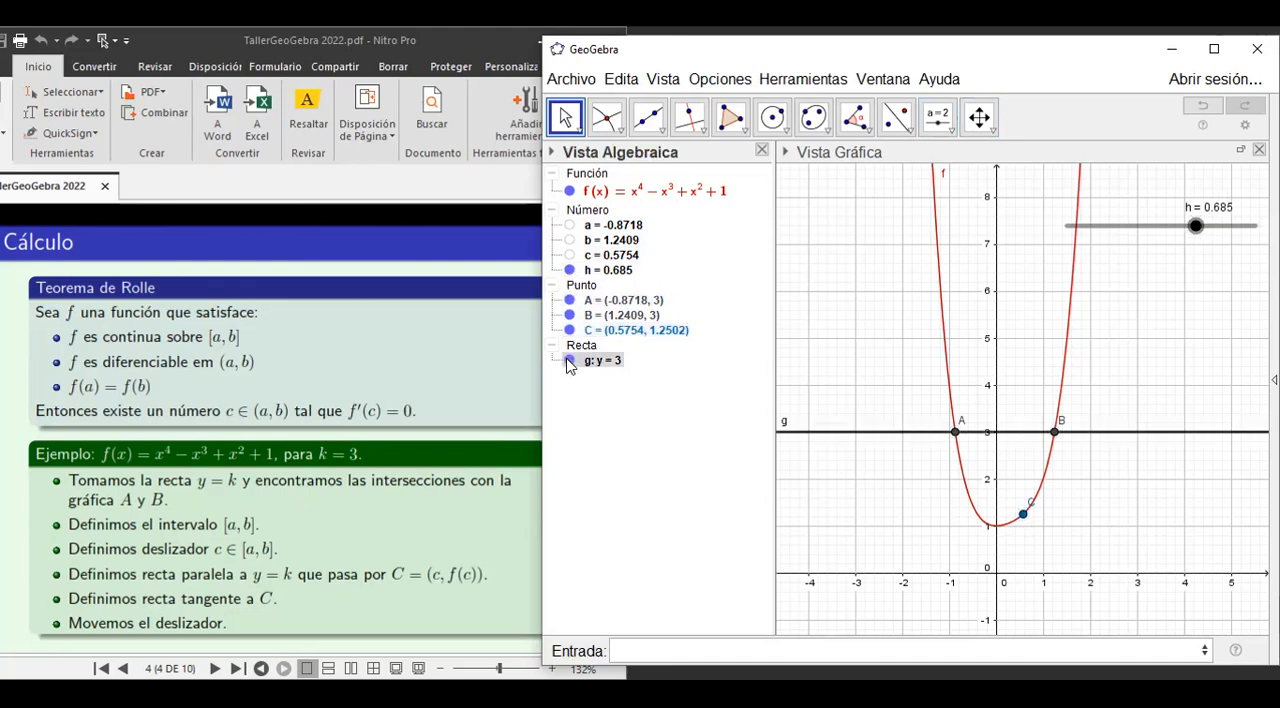
click(690, 118)
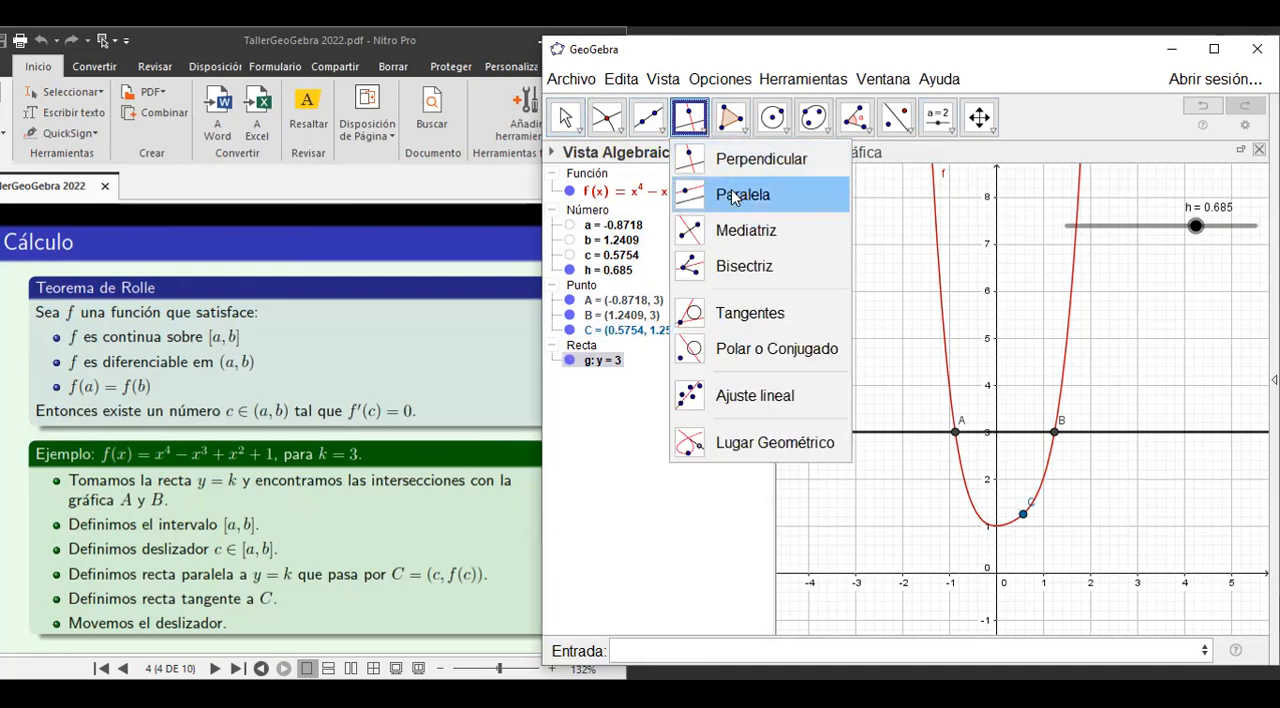
click(740, 195)
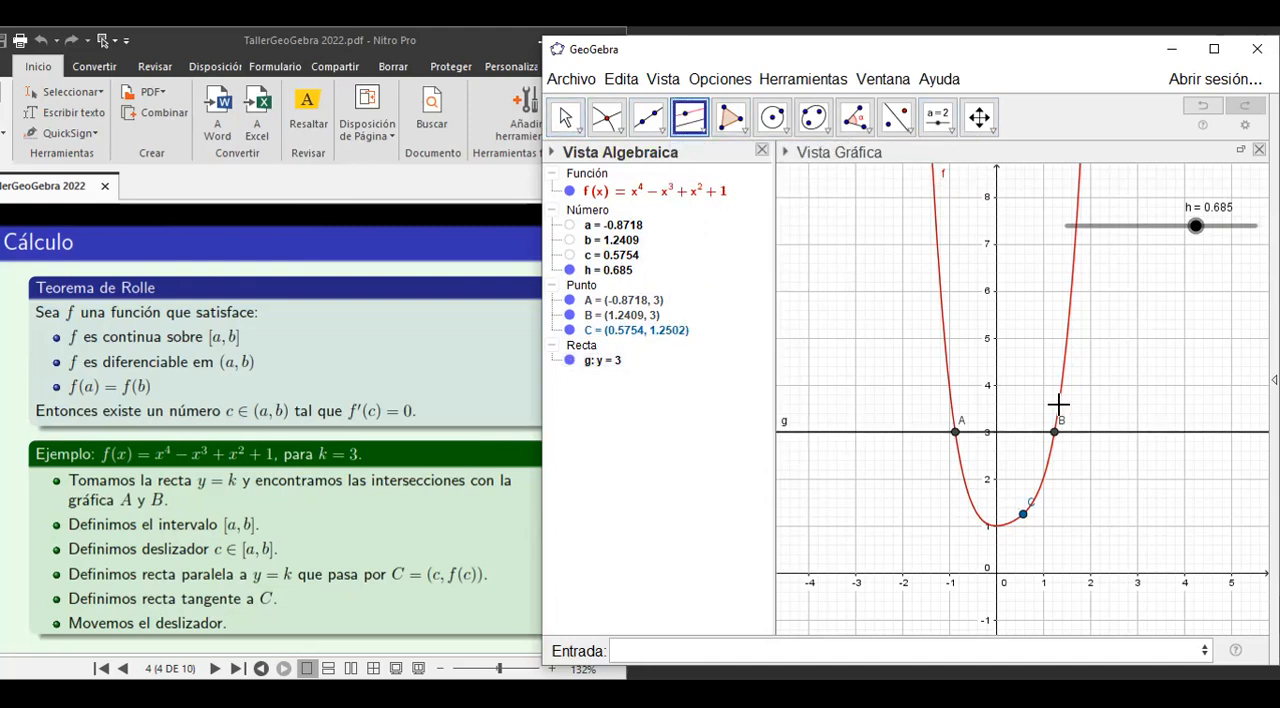
click(1025, 517)
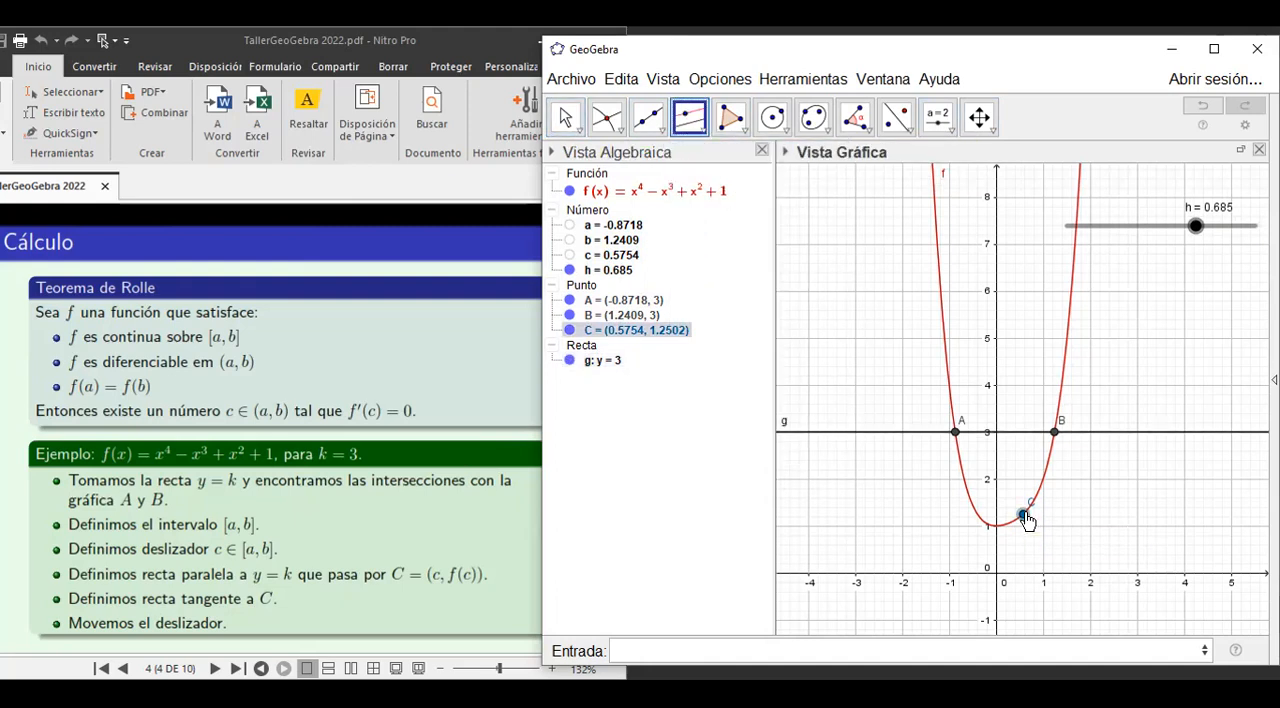
click(1093, 438)
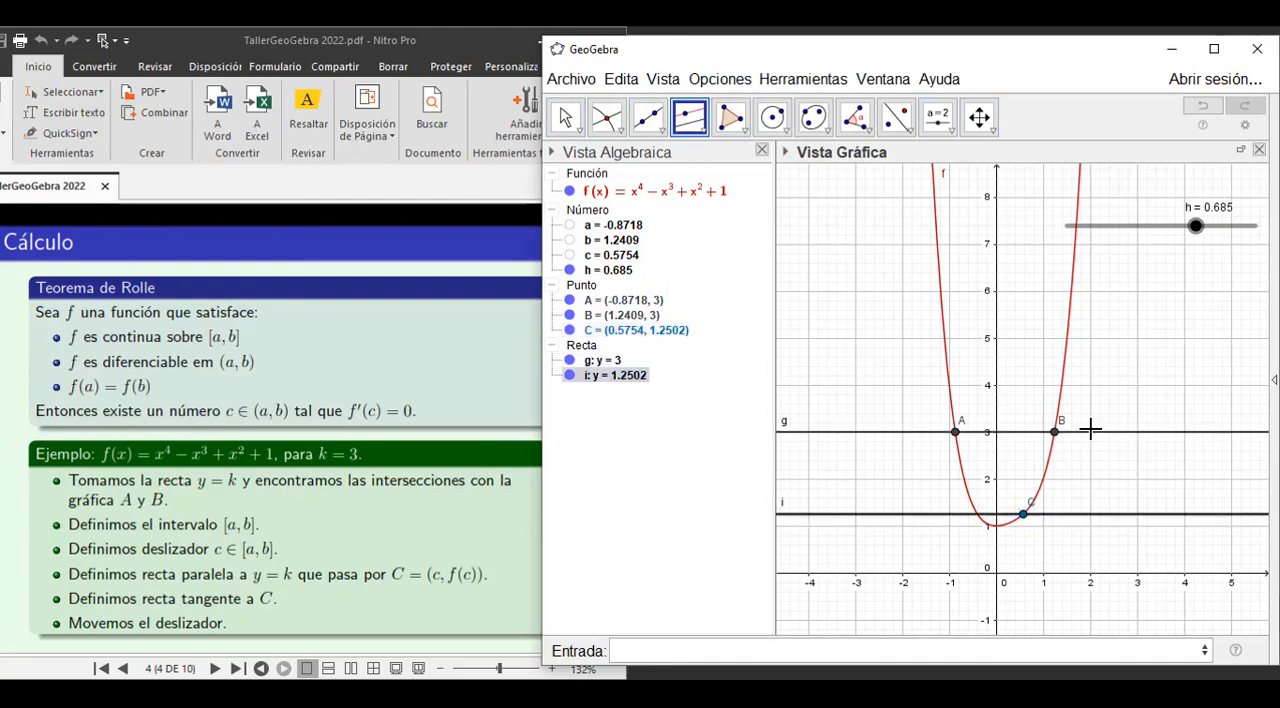
click(563, 119)
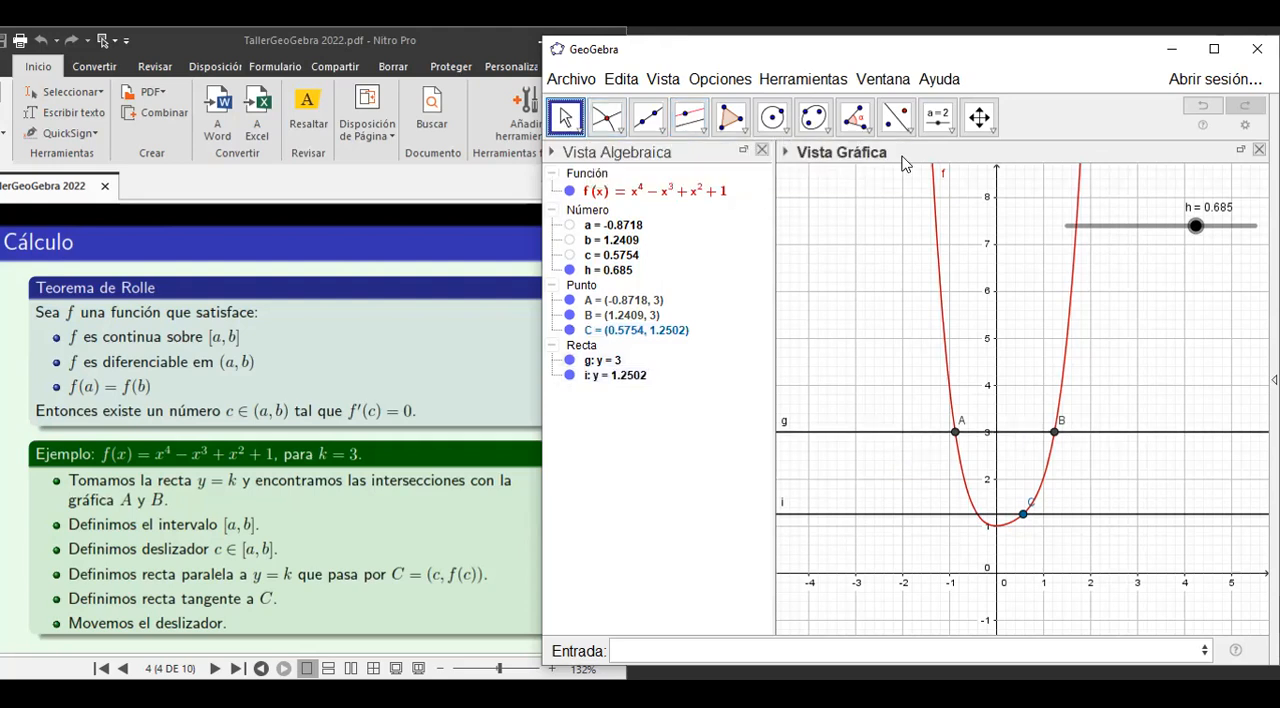
Construct the tangent line to the function f at point C.
click(705, 136)
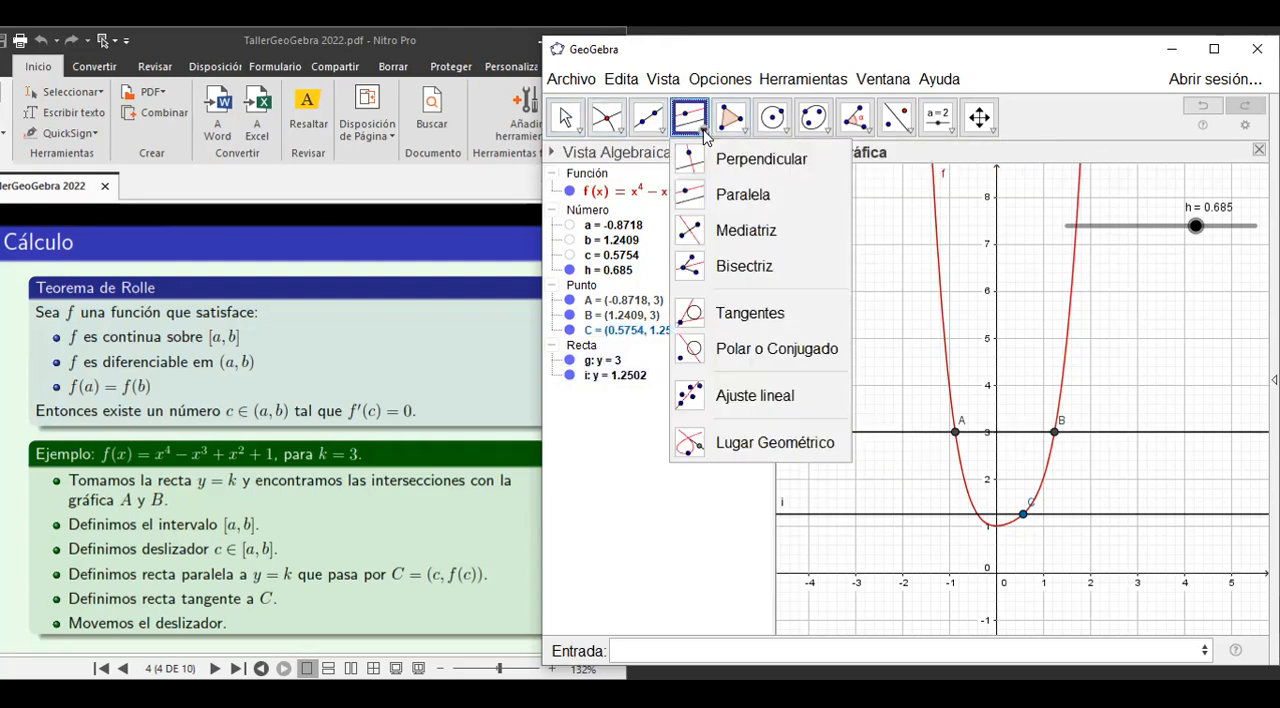
click(745, 314)
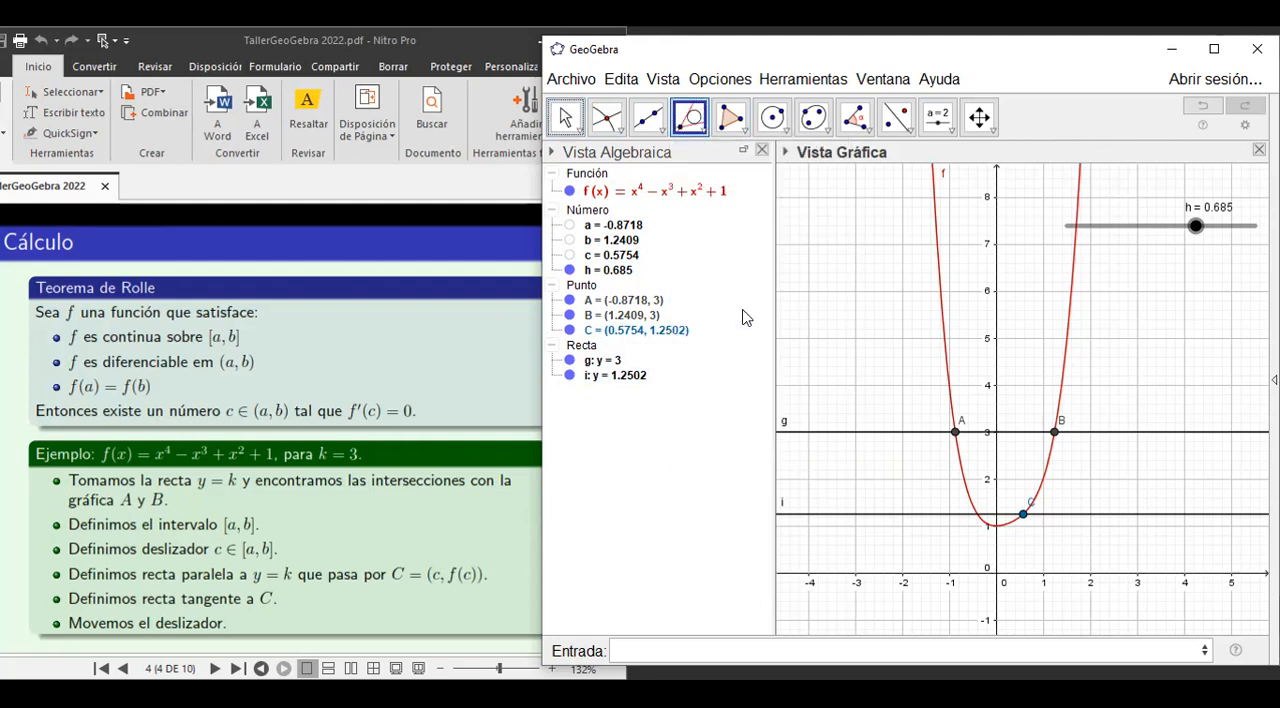
click(1024, 516)
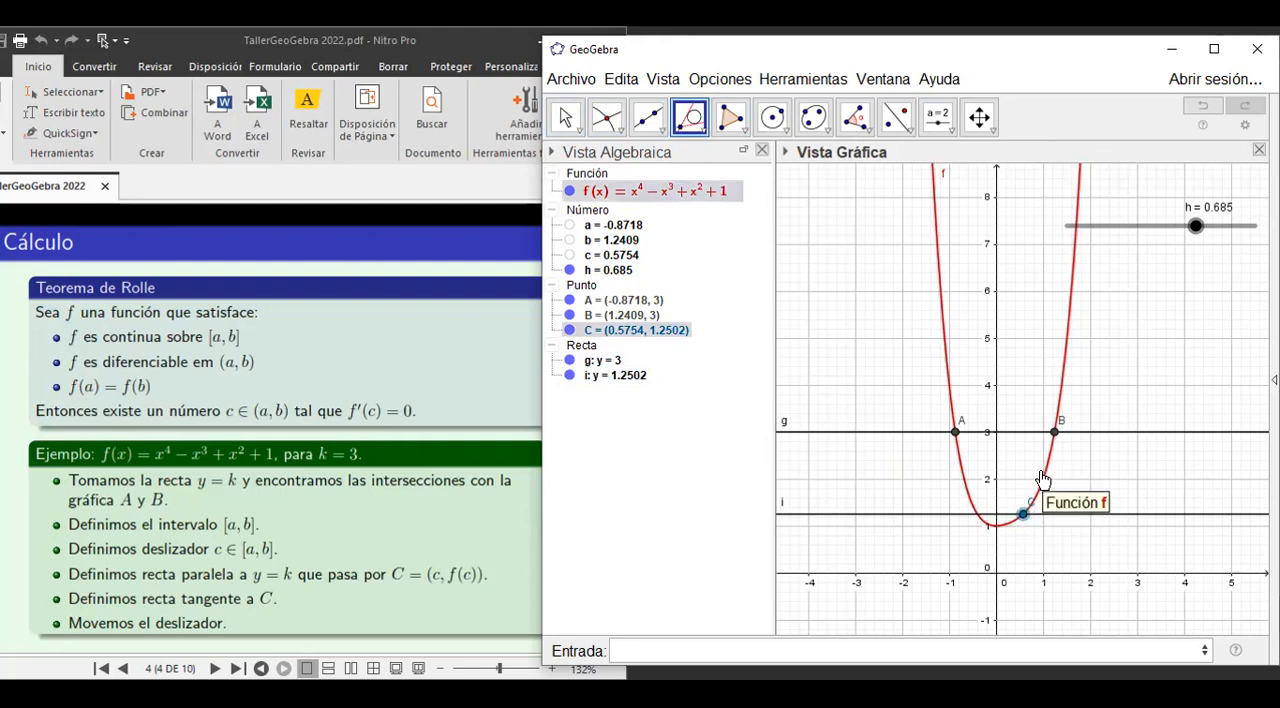
click(1041, 472)
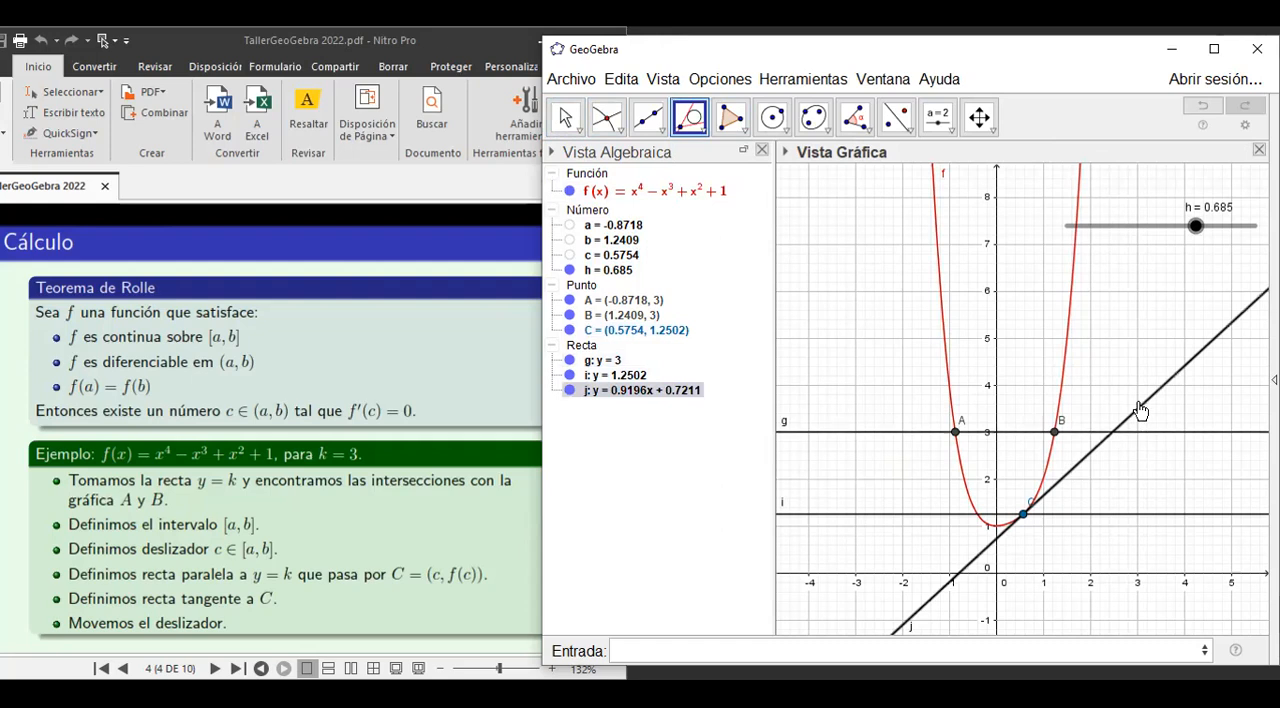
Rename the tangent line as Tange and change its colour to green 0, 204, 0 (#00CC00).
right_click(624, 394)
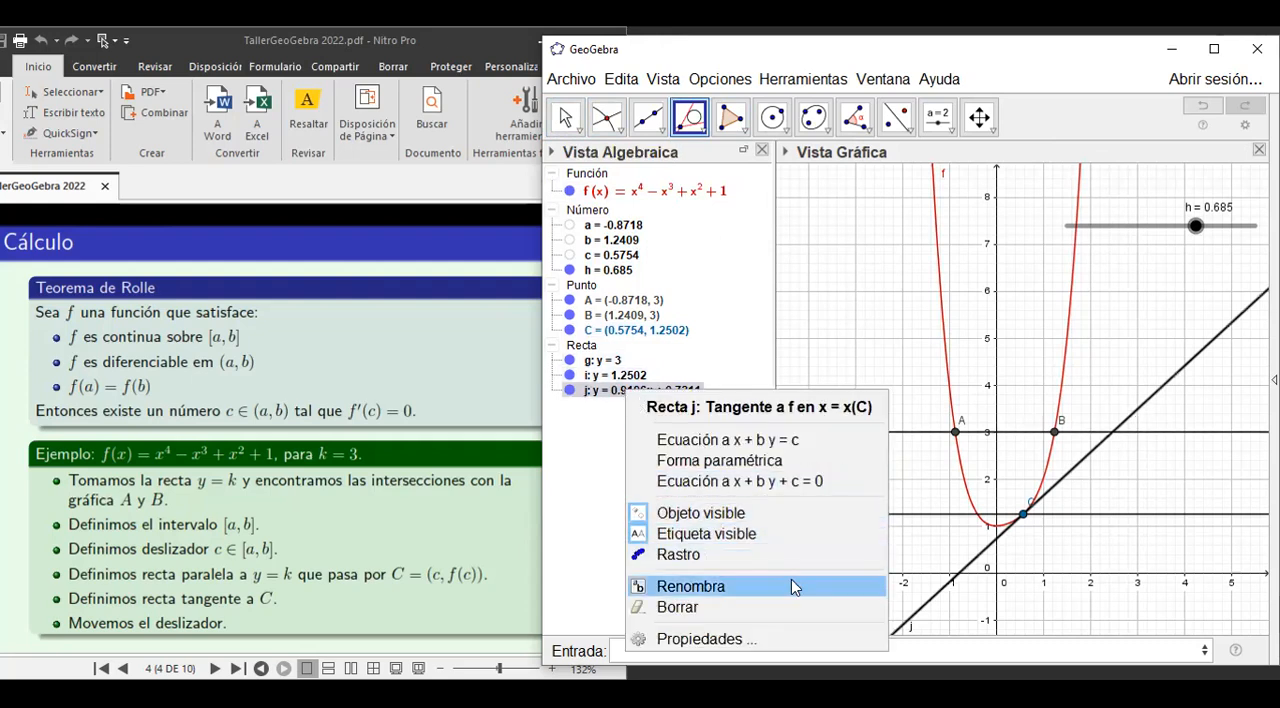
click(723, 638)
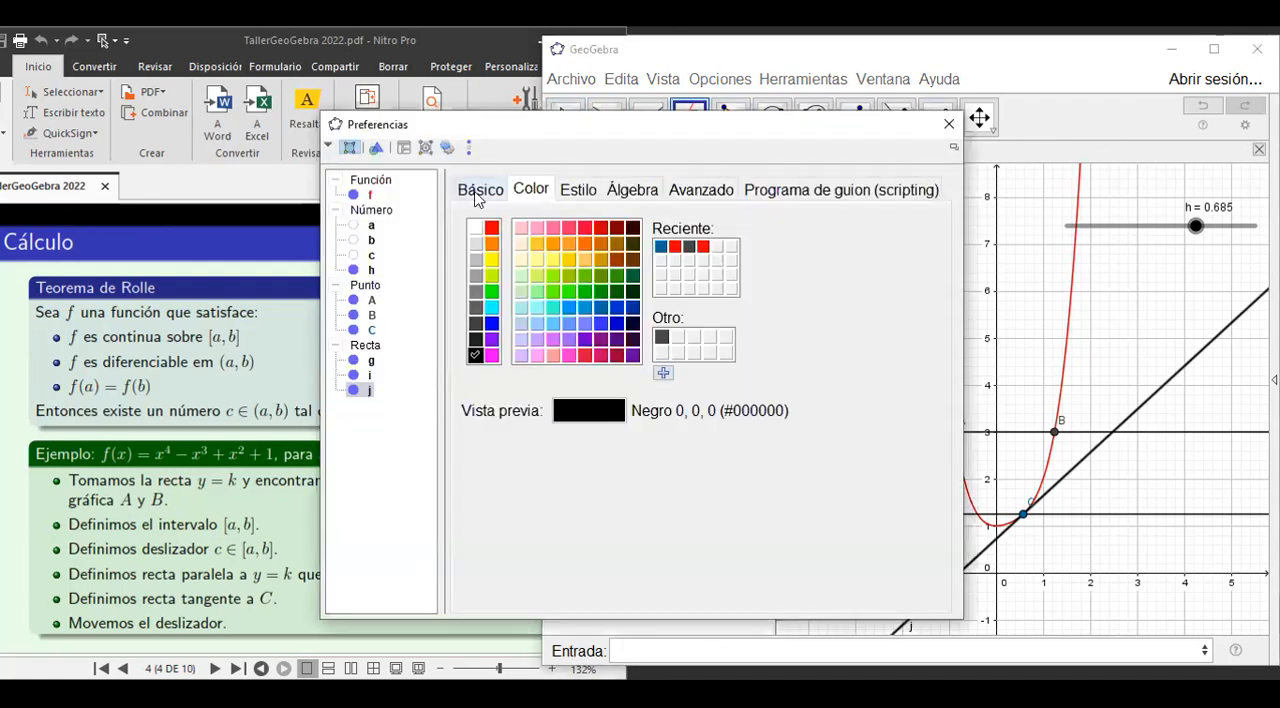
click(480, 190)
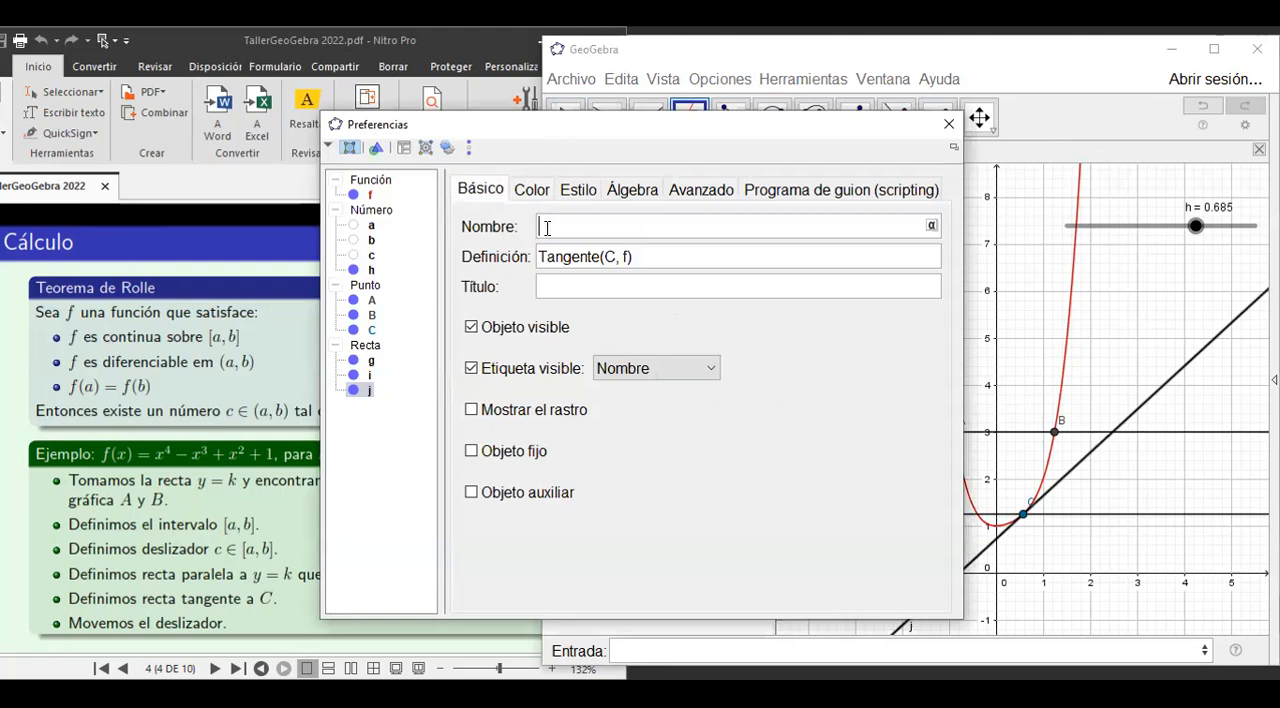
click(548, 228)
text(Tange)
click(529, 192)
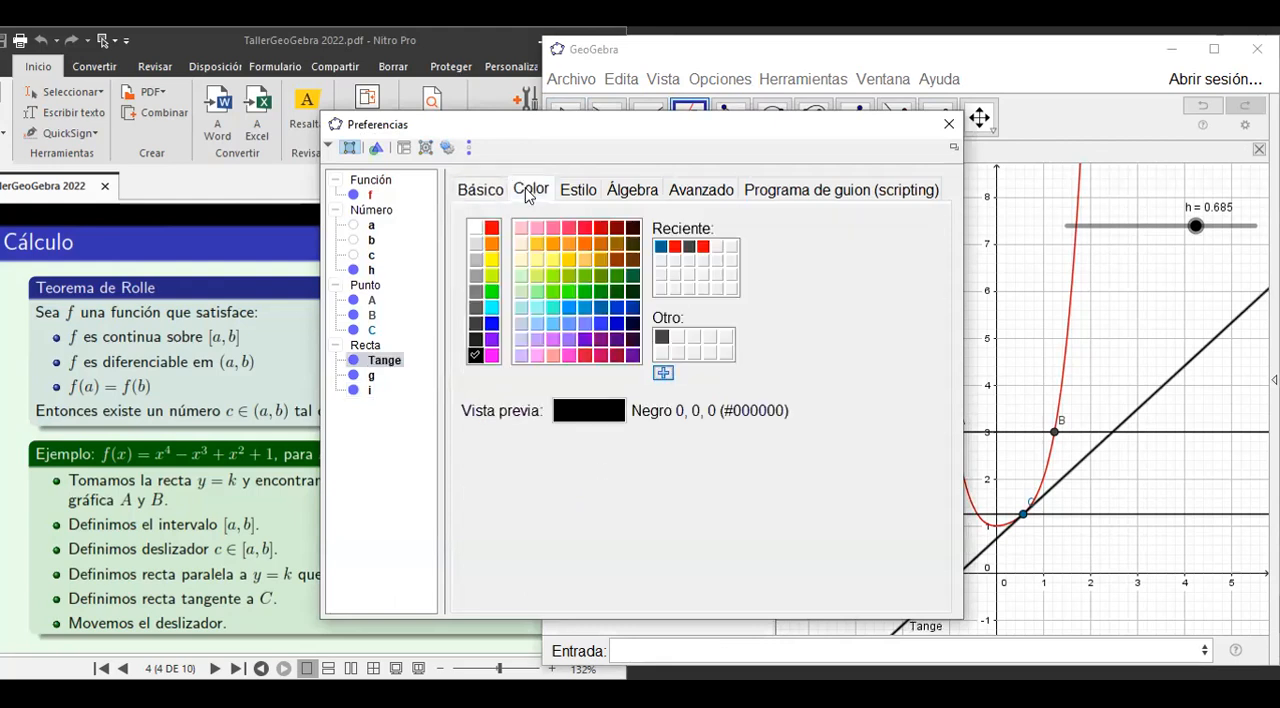
click(584, 292)
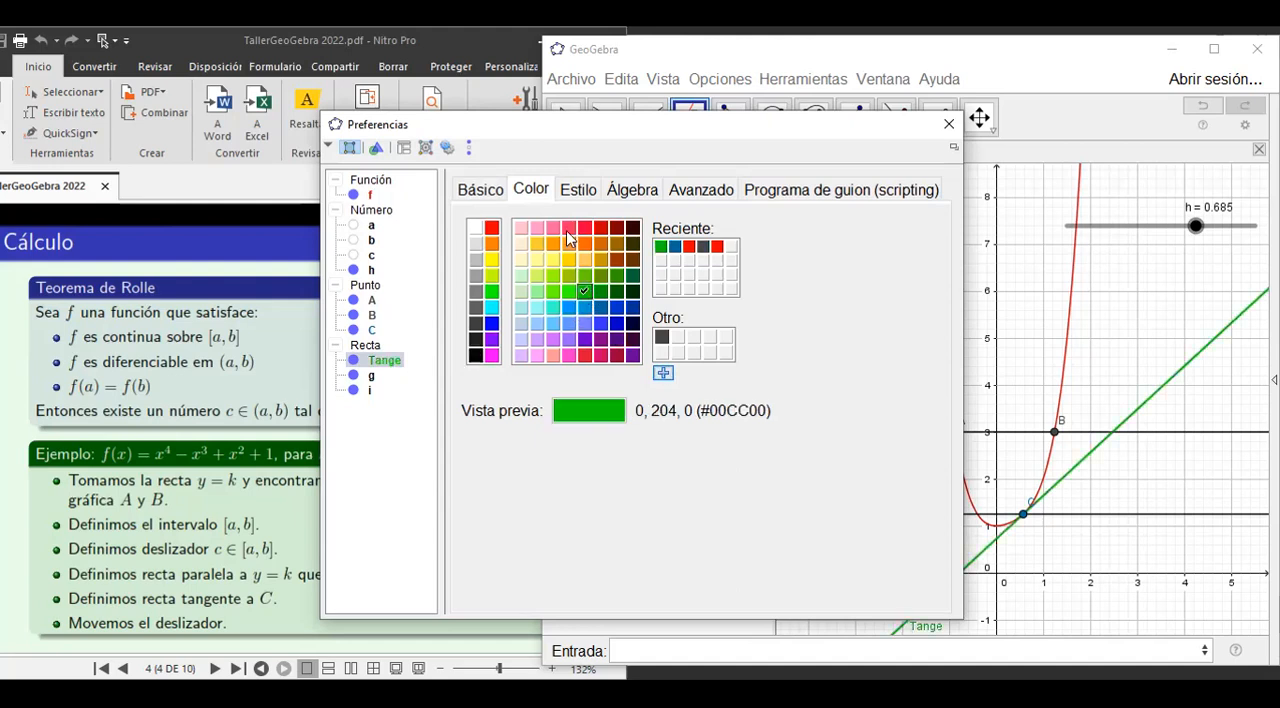
Give the tangent line a short-dashed stroke style, increase its line thickness and close its properties.
click(575, 193)
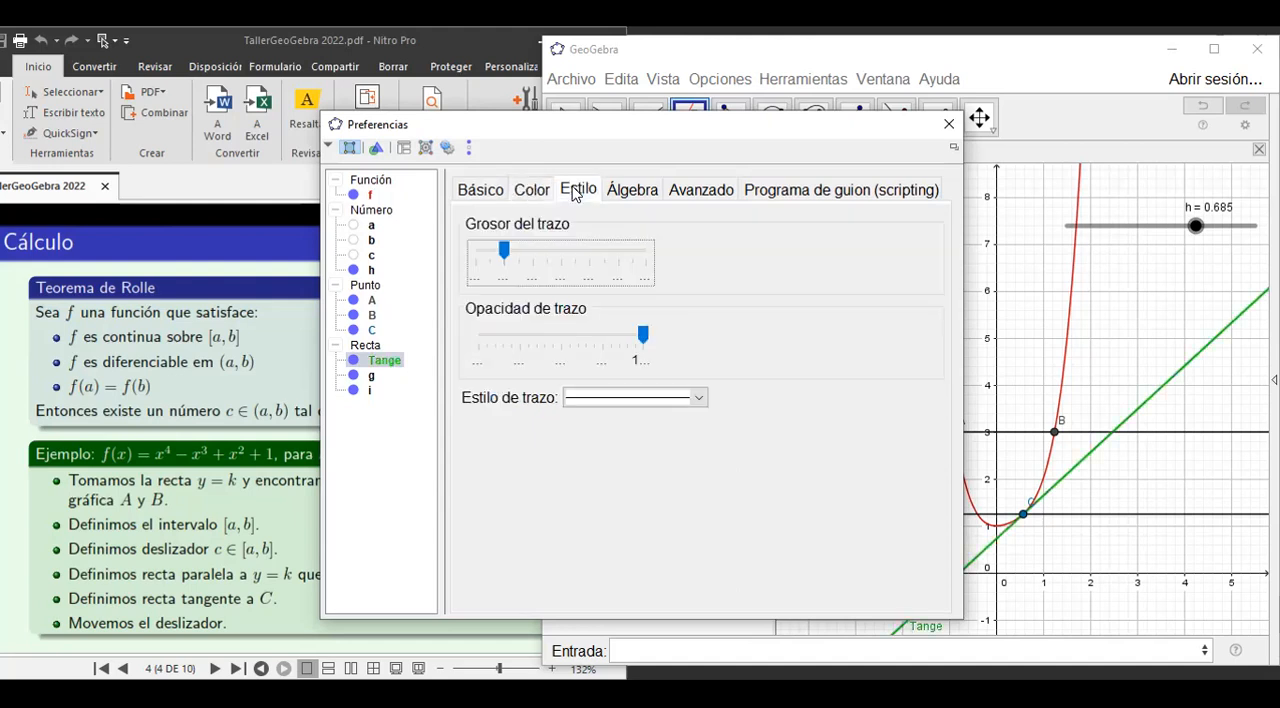
click(700, 401)
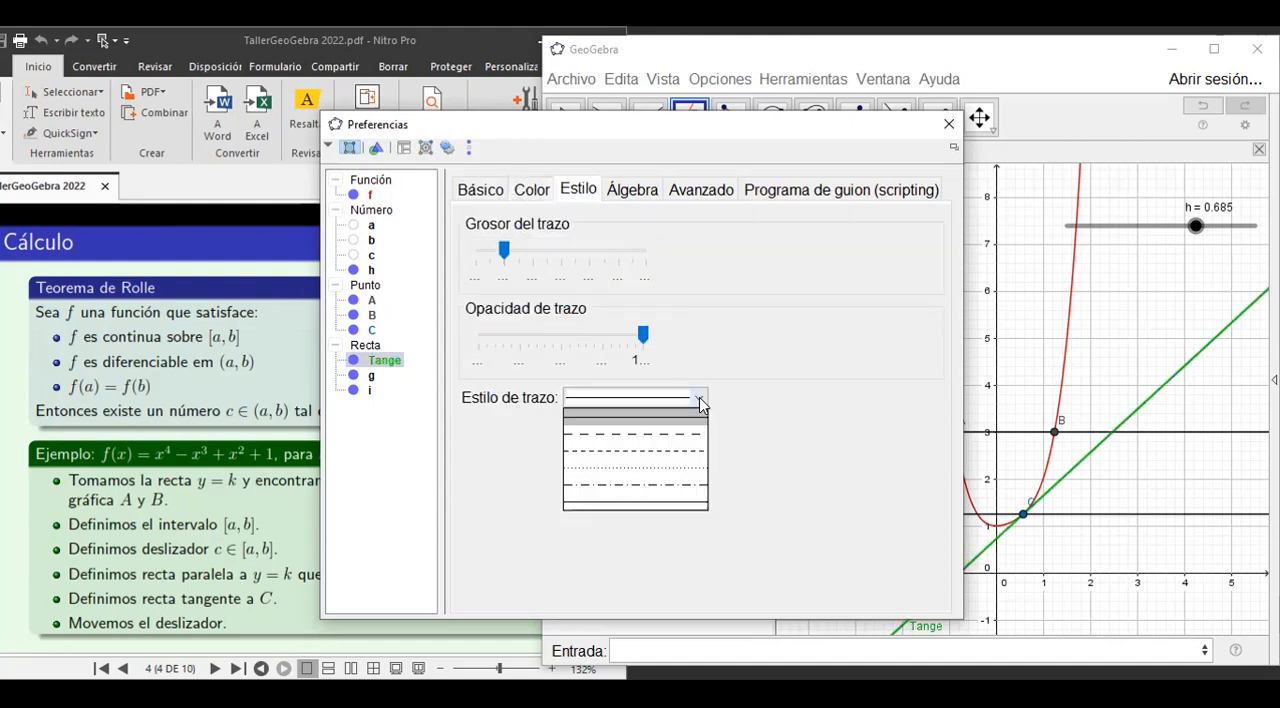
click(656, 452)
click(511, 256)
mouse_move(517, 259)
mouse_down()
mouse_move(572, 253)
mouse_move(540, 265)
mouse_up()
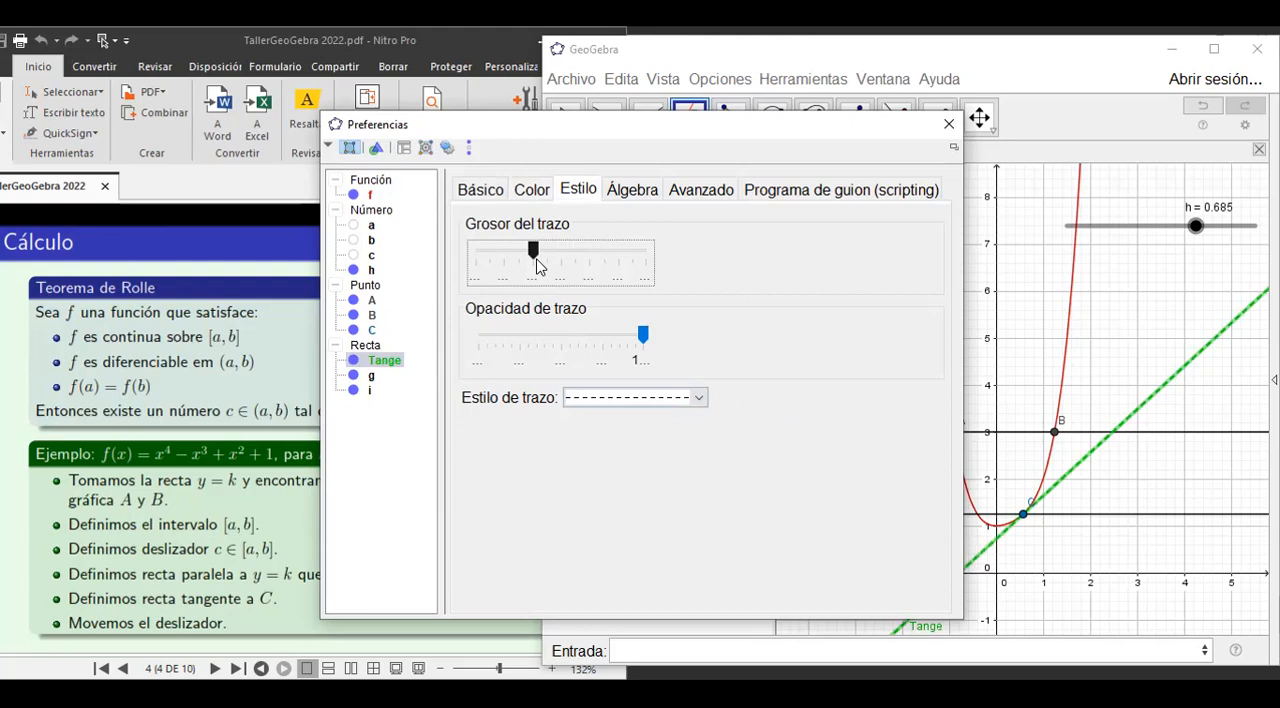
click(951, 129)
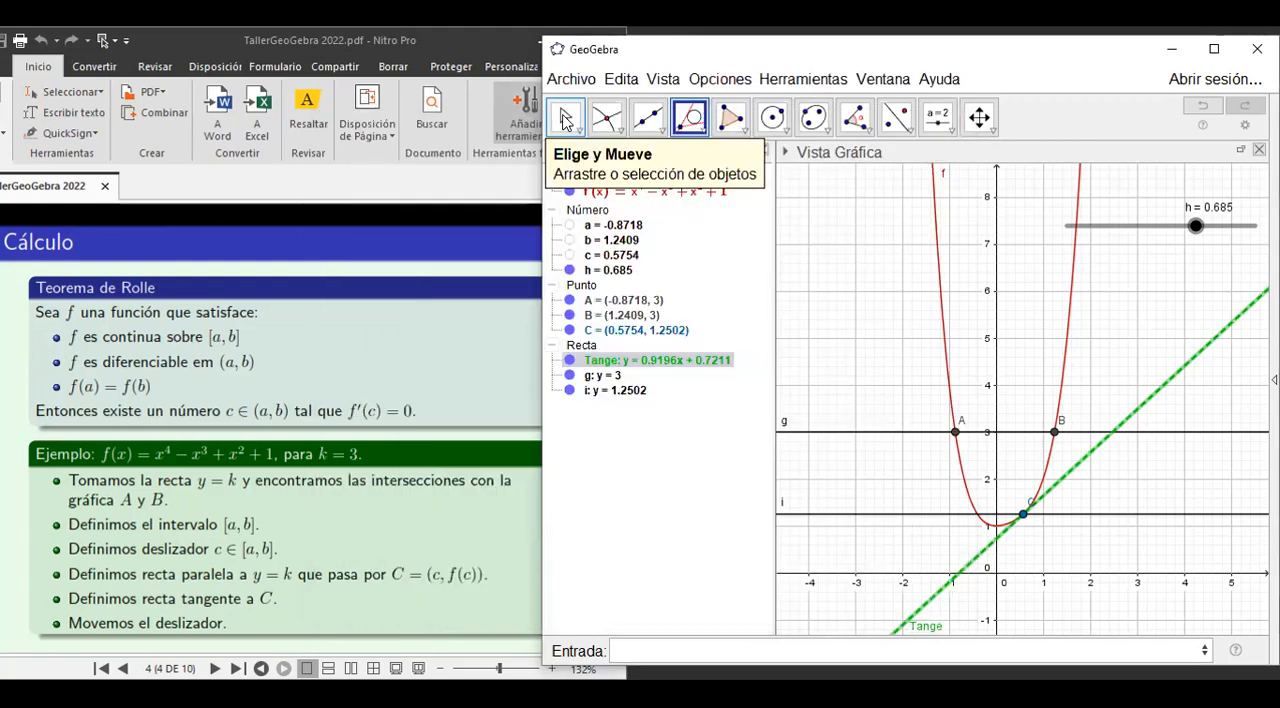
Move slider h to 0.415 to bring point C to where the tangent lies almost parallel to y = 3.
click(565, 118)
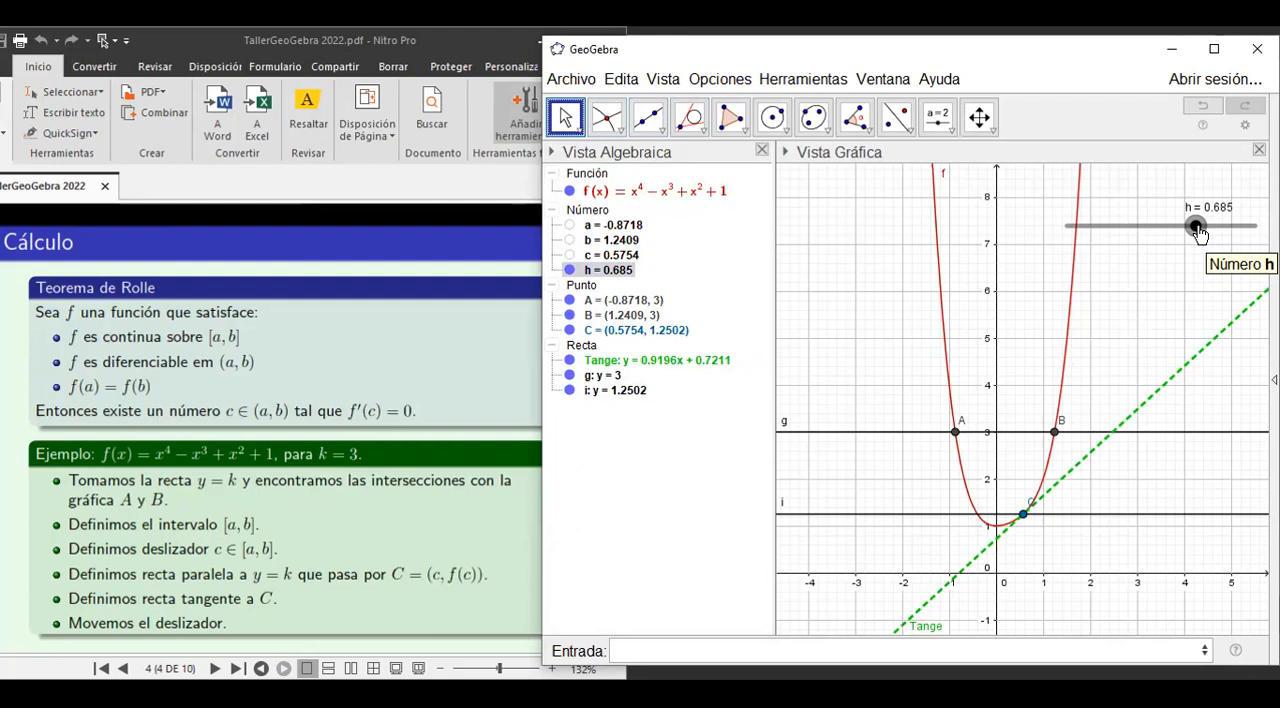
mouse_move(1199, 232)
mouse_down()
mouse_move(1256, 226)
mouse_move(1152, 259)
mouse_move(1245, 228)
mouse_move(1141, 247)
mouse_move(1196, 238)
mouse_up()
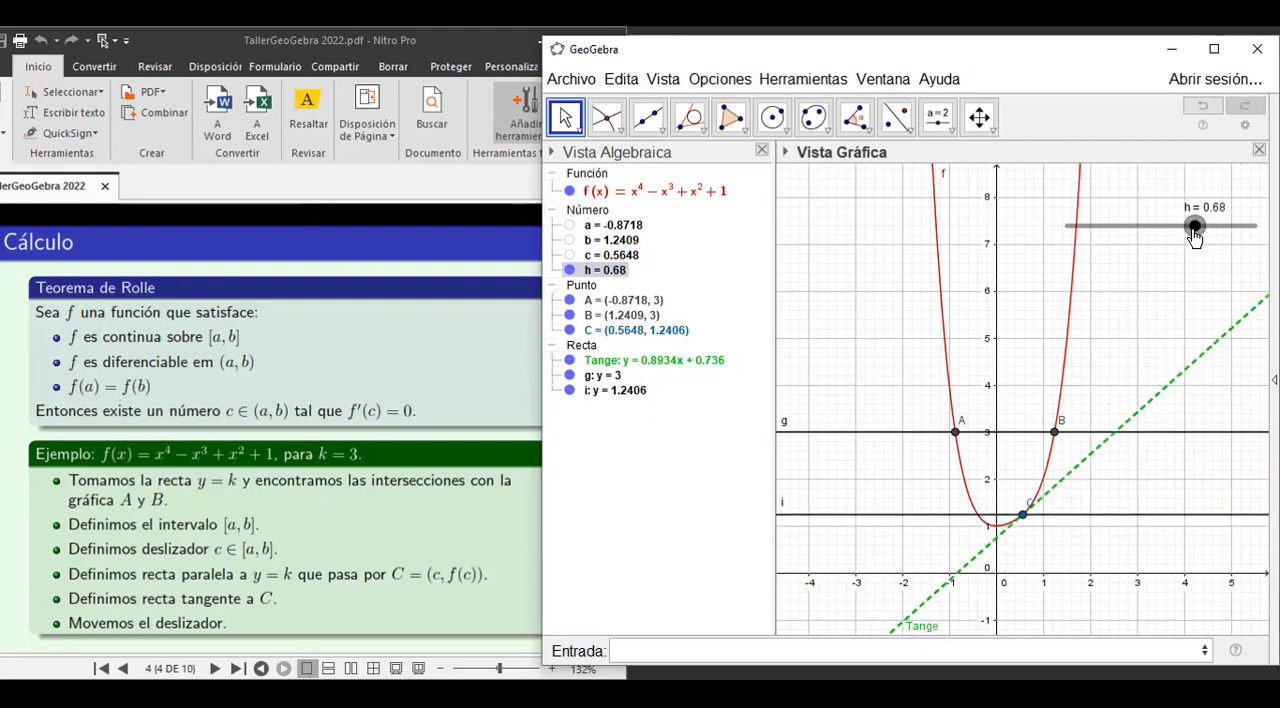
drag(1195, 236, 1145, 219)
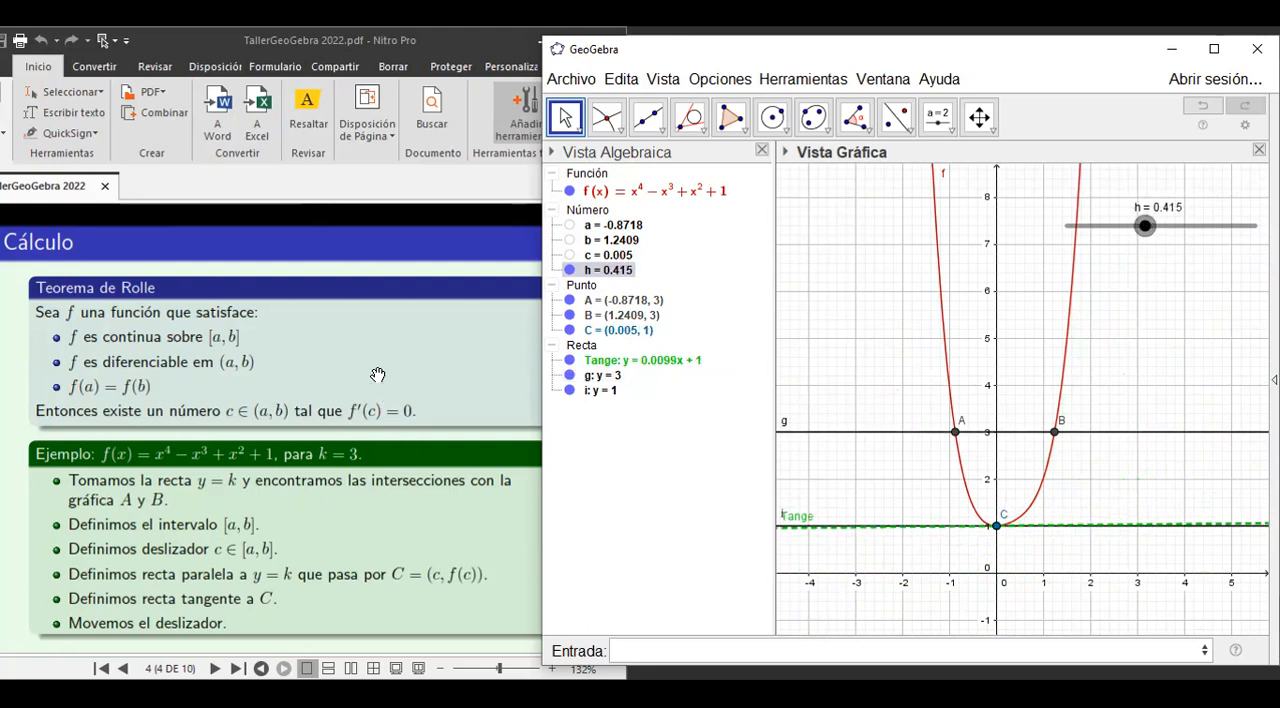
Switch to the workshop PDF in Nitro Pro and advance to page 6 with the area and Teorema Fundamental examples.
click(337, 366)
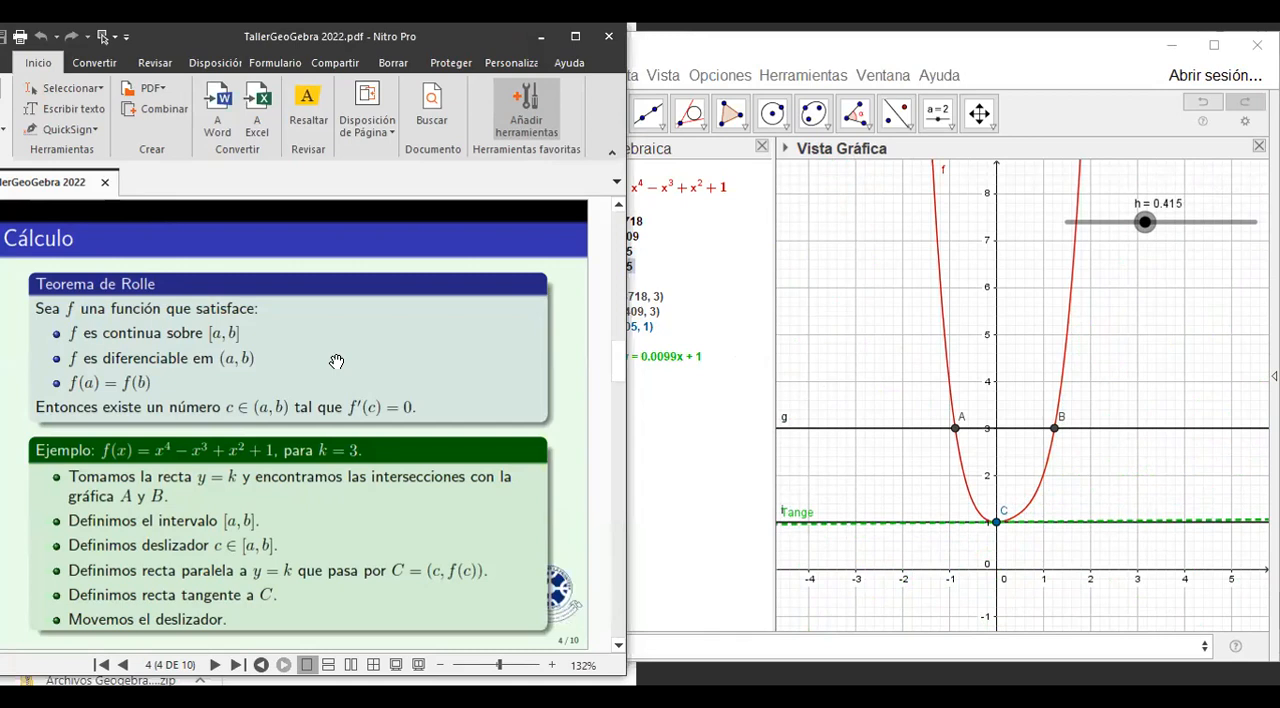
scroll(337, 361, down, 2)
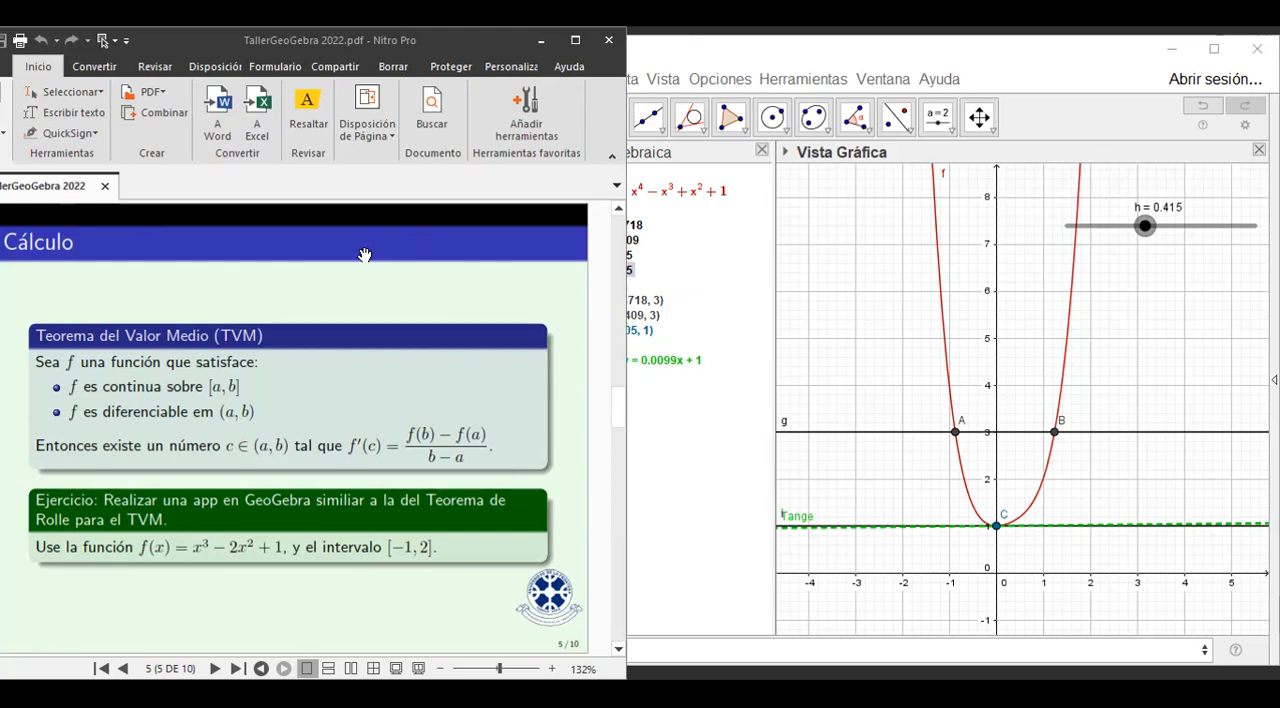
scroll(364, 255, down, 1)
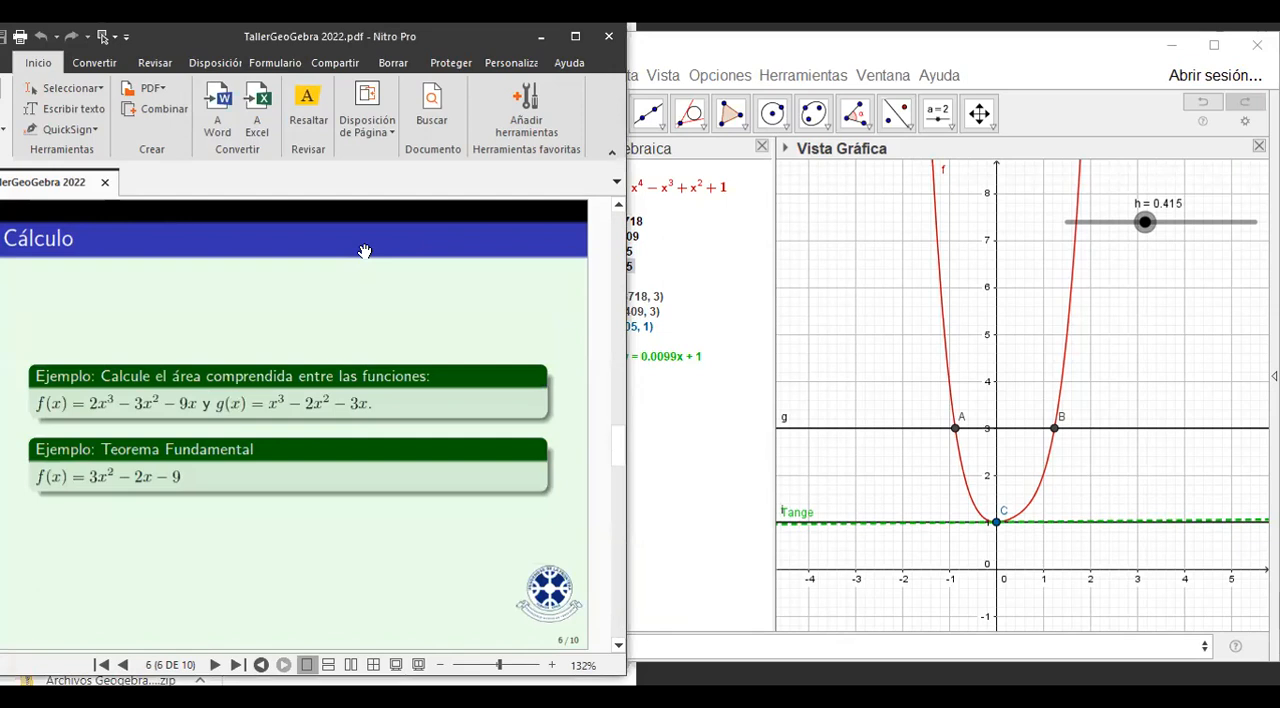
Switch back to GeoGebra, start a new blank construction without saving the current one, and activate the input bar.
click(951, 56)
click(562, 80)
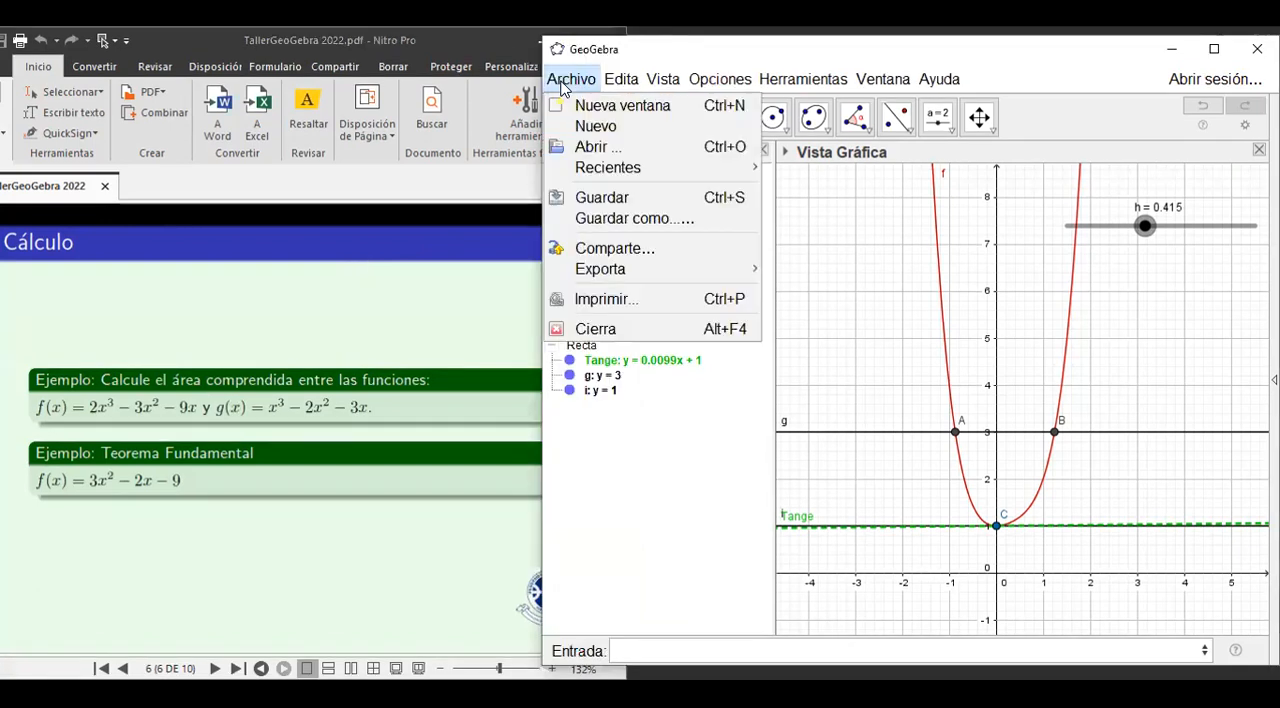
click(598, 127)
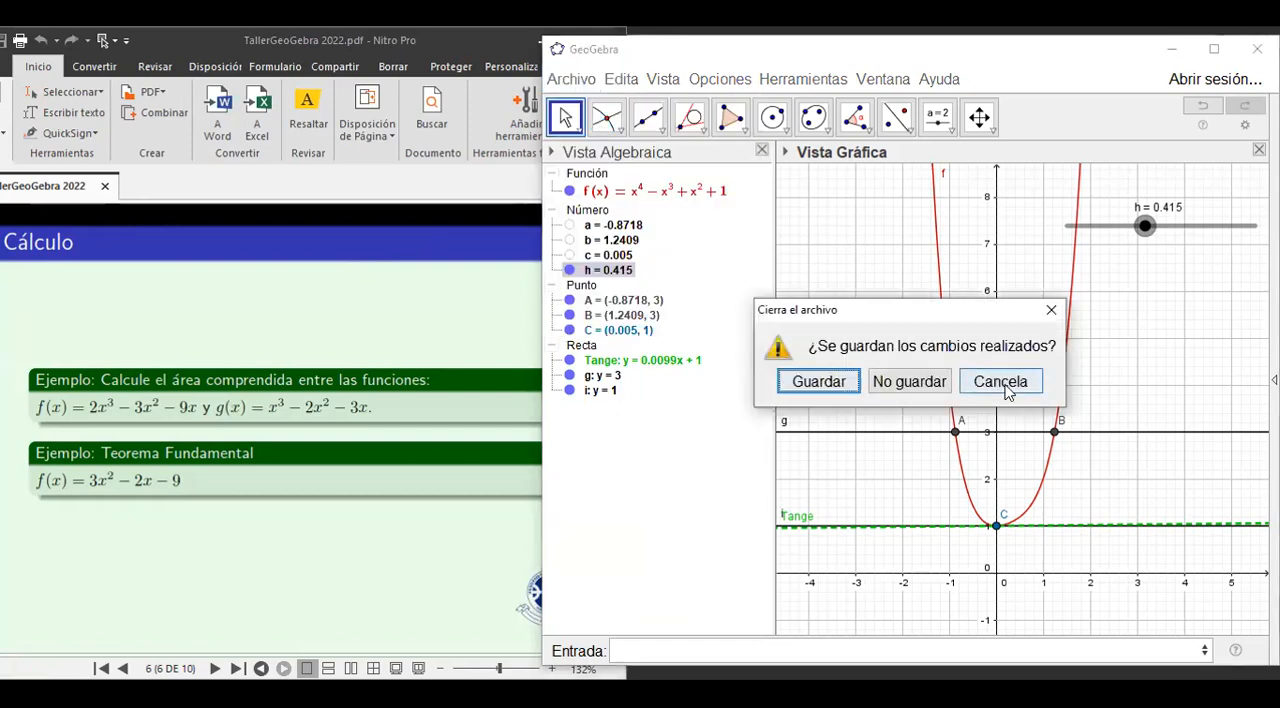
click(916, 385)
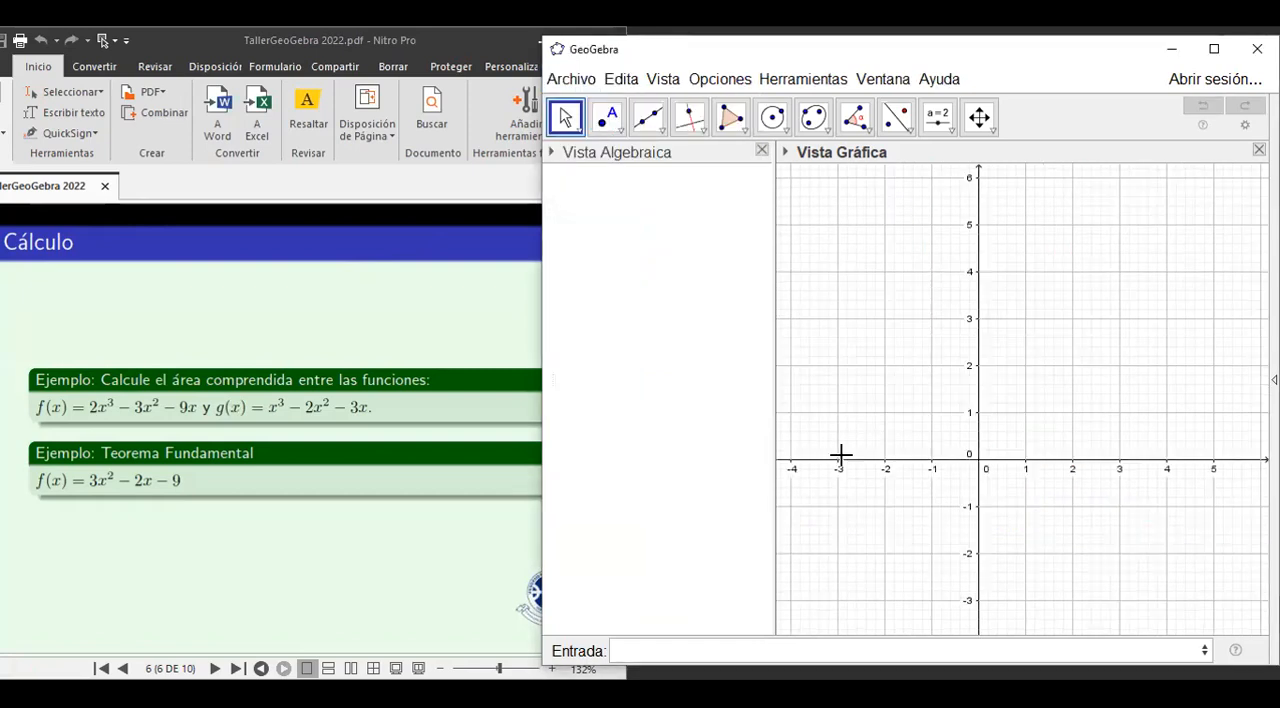
click(648, 651)
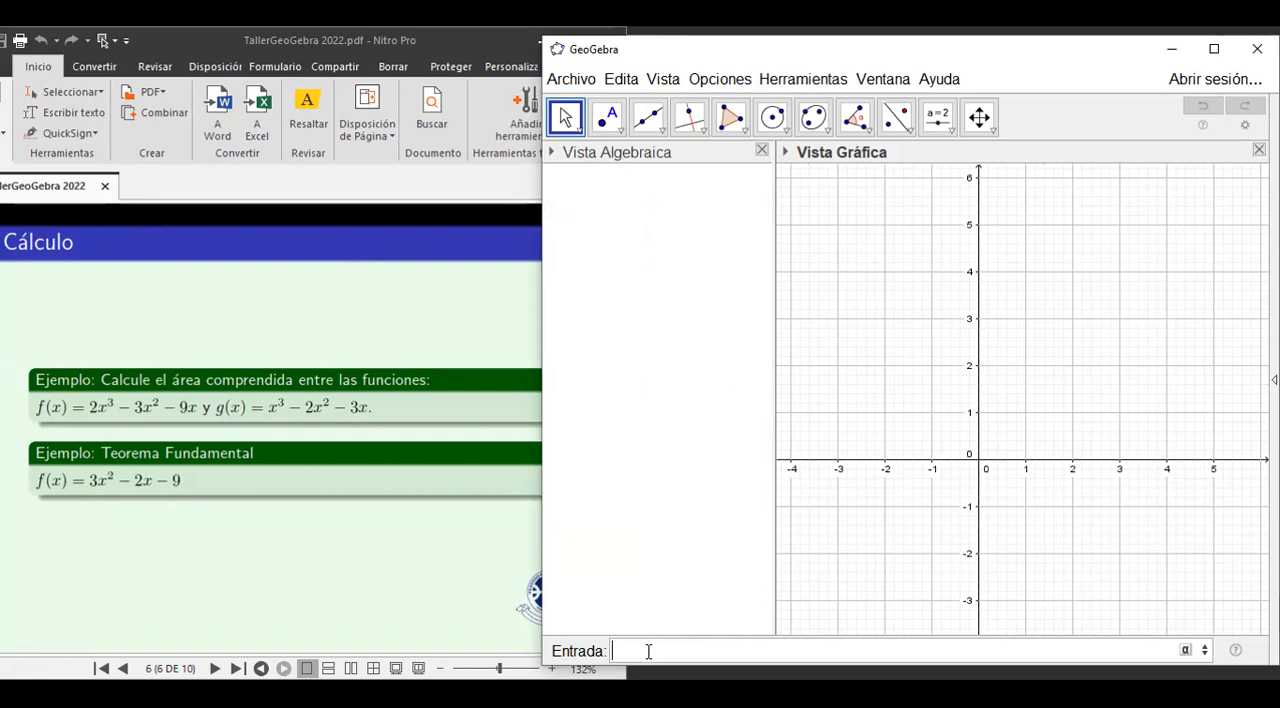
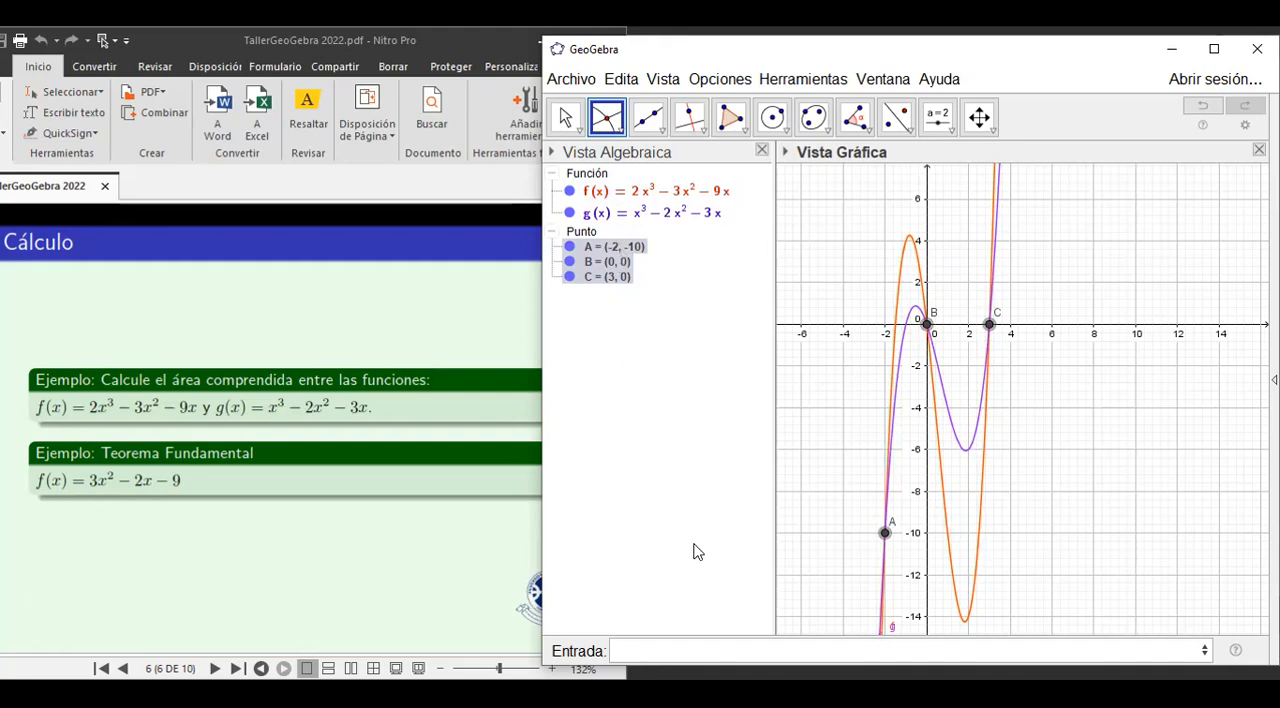
Calculate the integral between f and g from x = -2 to x = 3 with IntegralEntre(f, g, -2, 3).
click(624, 645)
text(Inte)
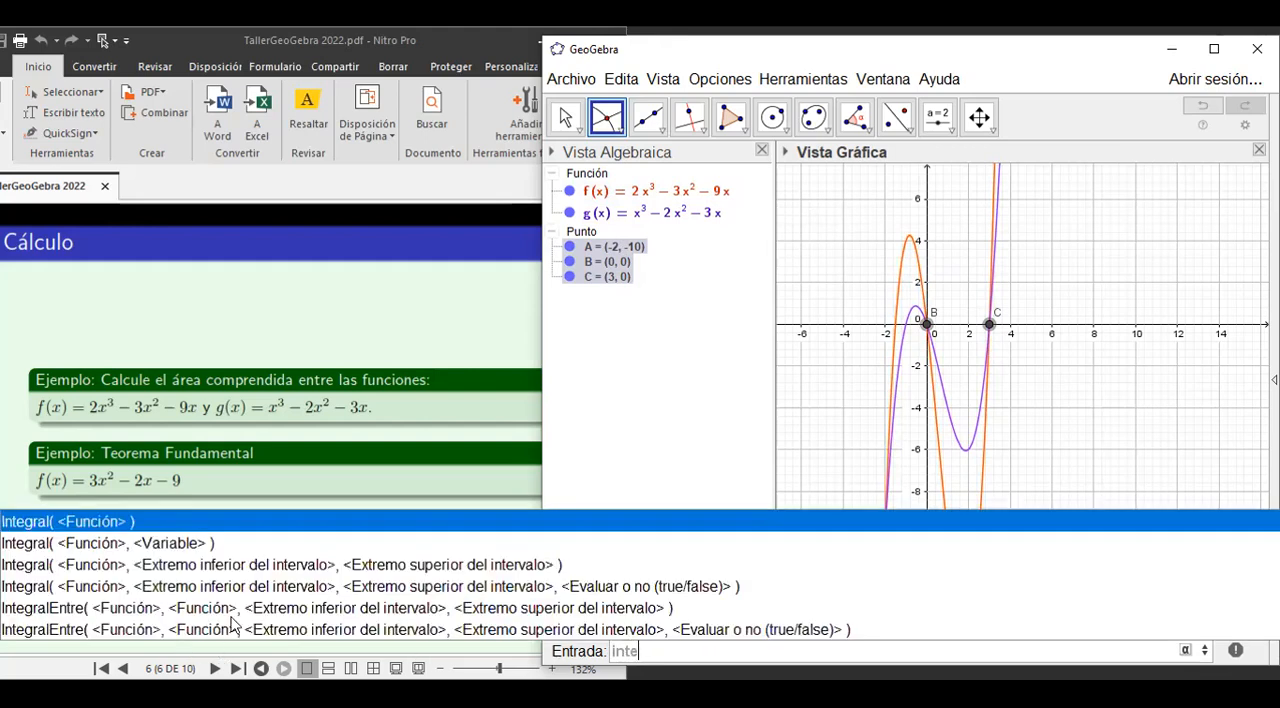
click(150, 614)
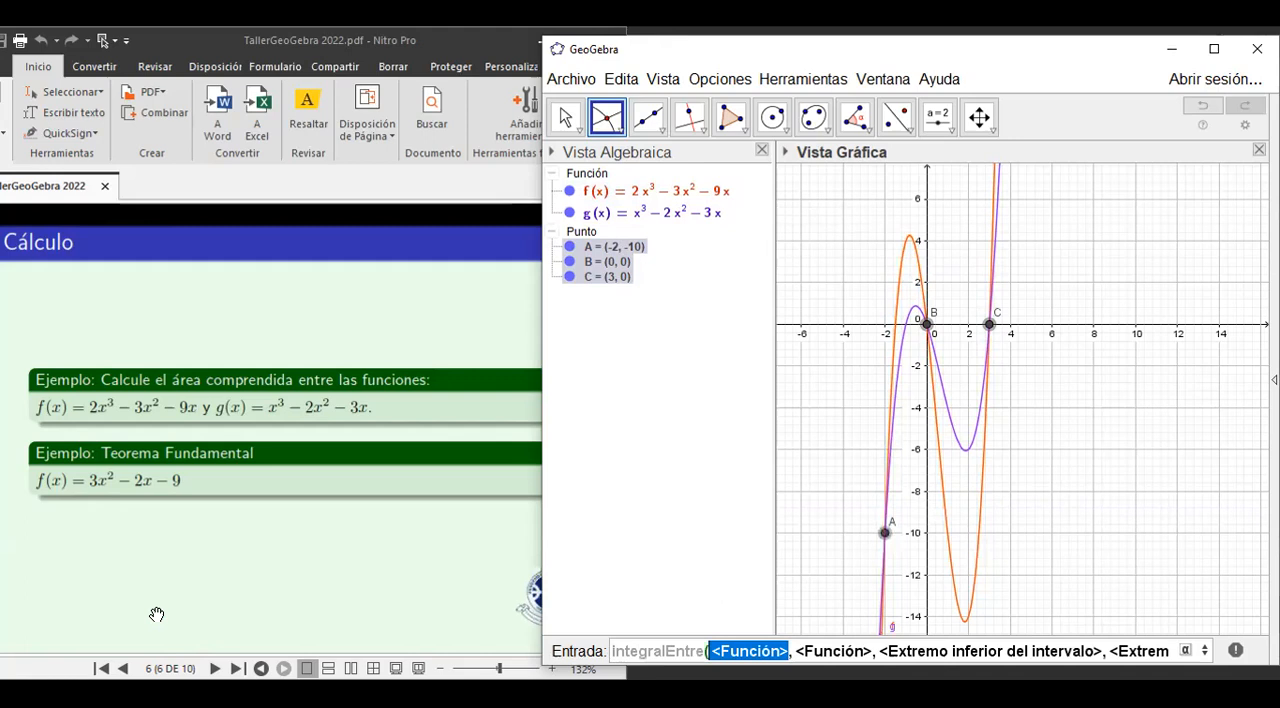
text(f)
key(Tab)
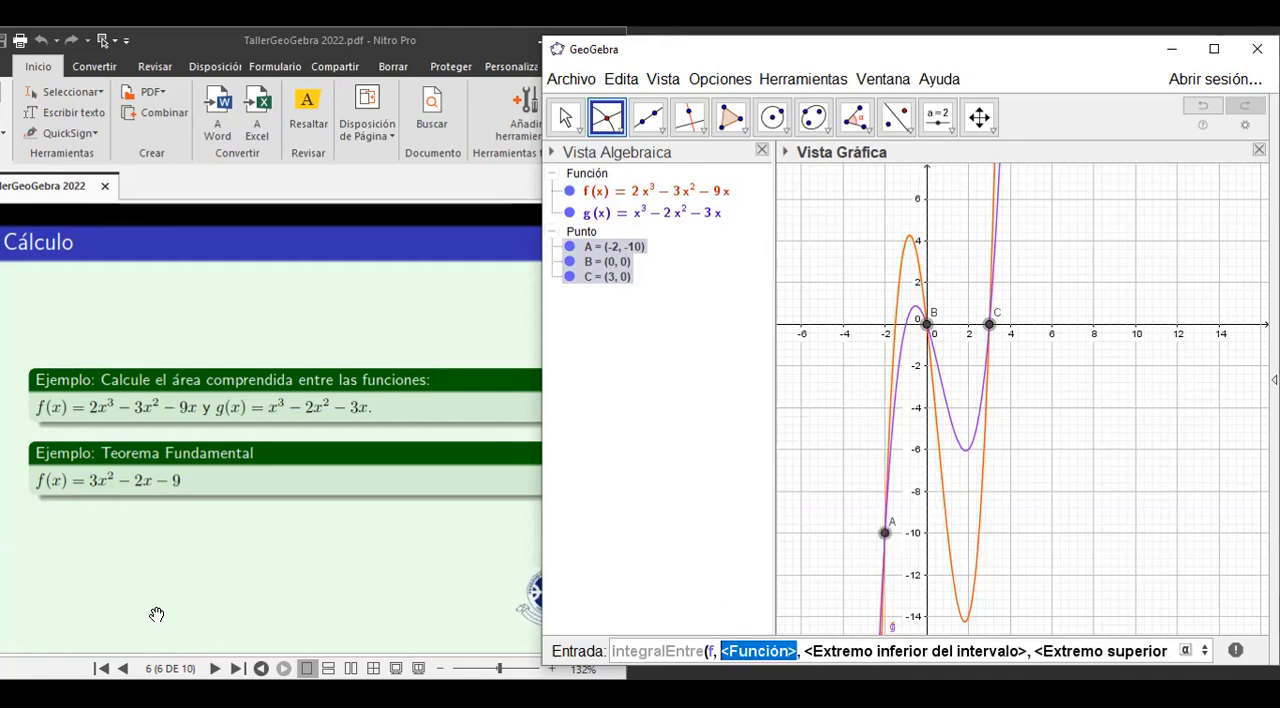
text(g)
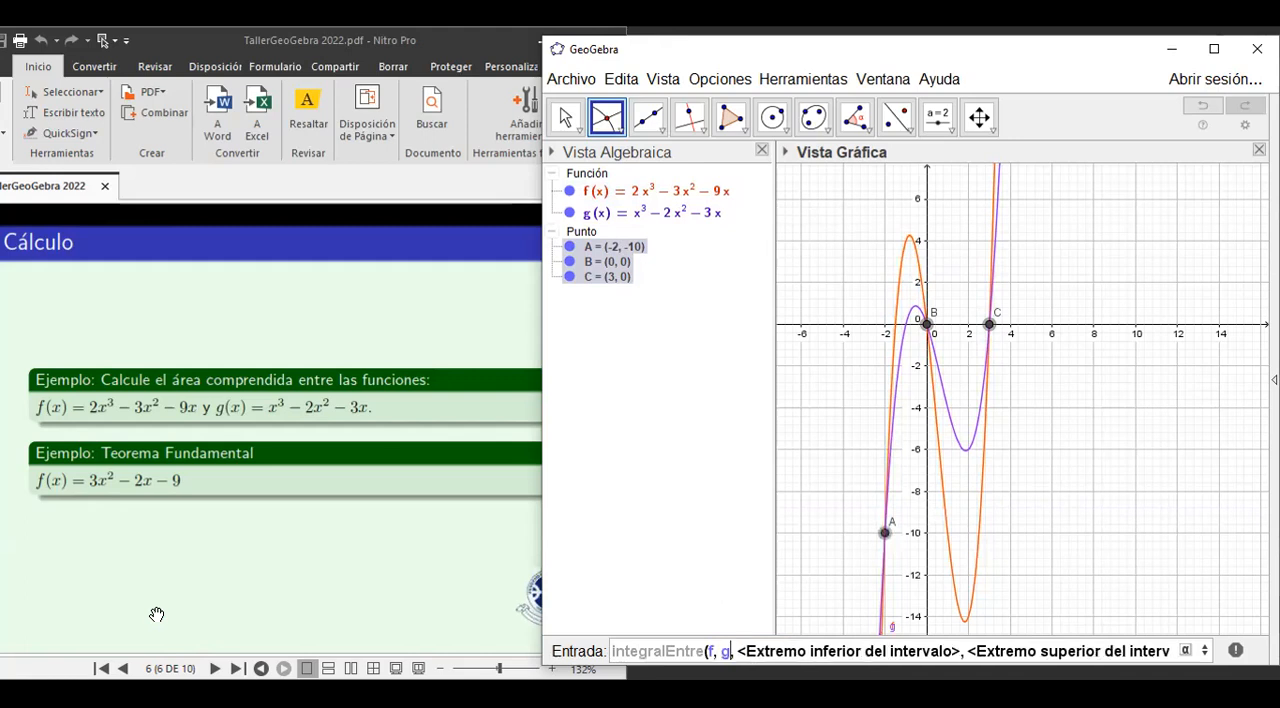
key(Tab)
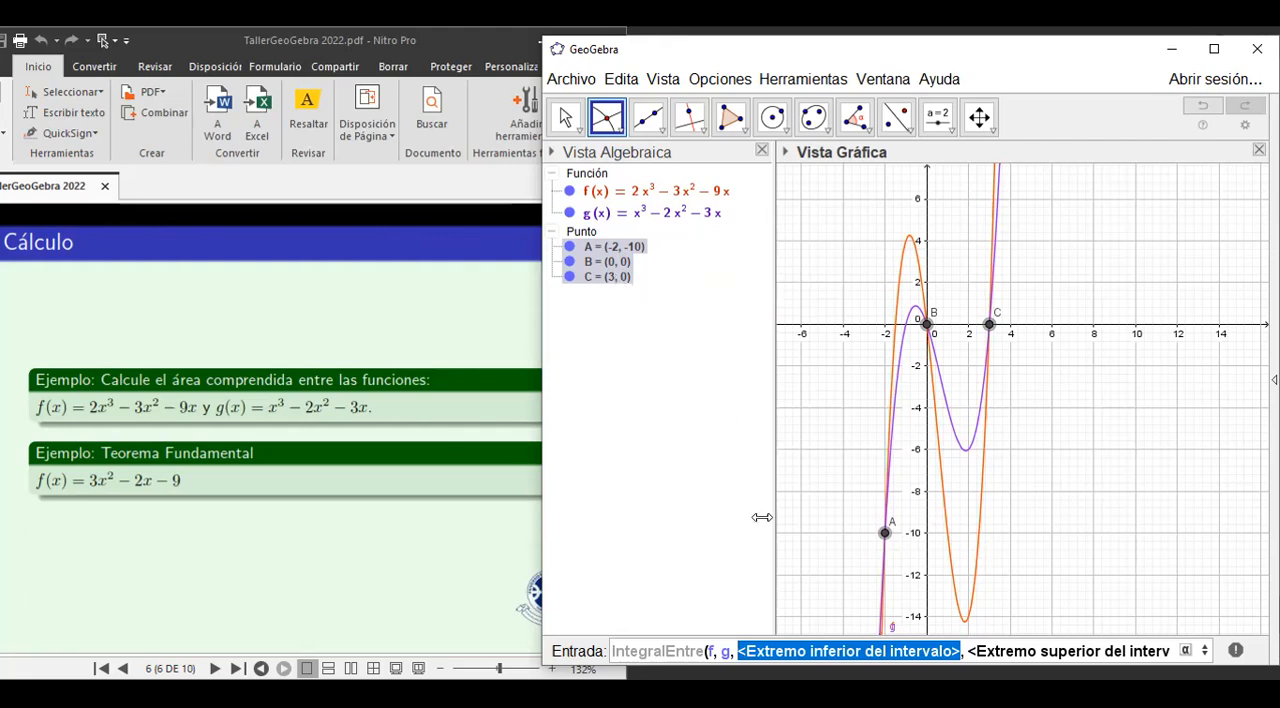
text(-2)
key(Tab)
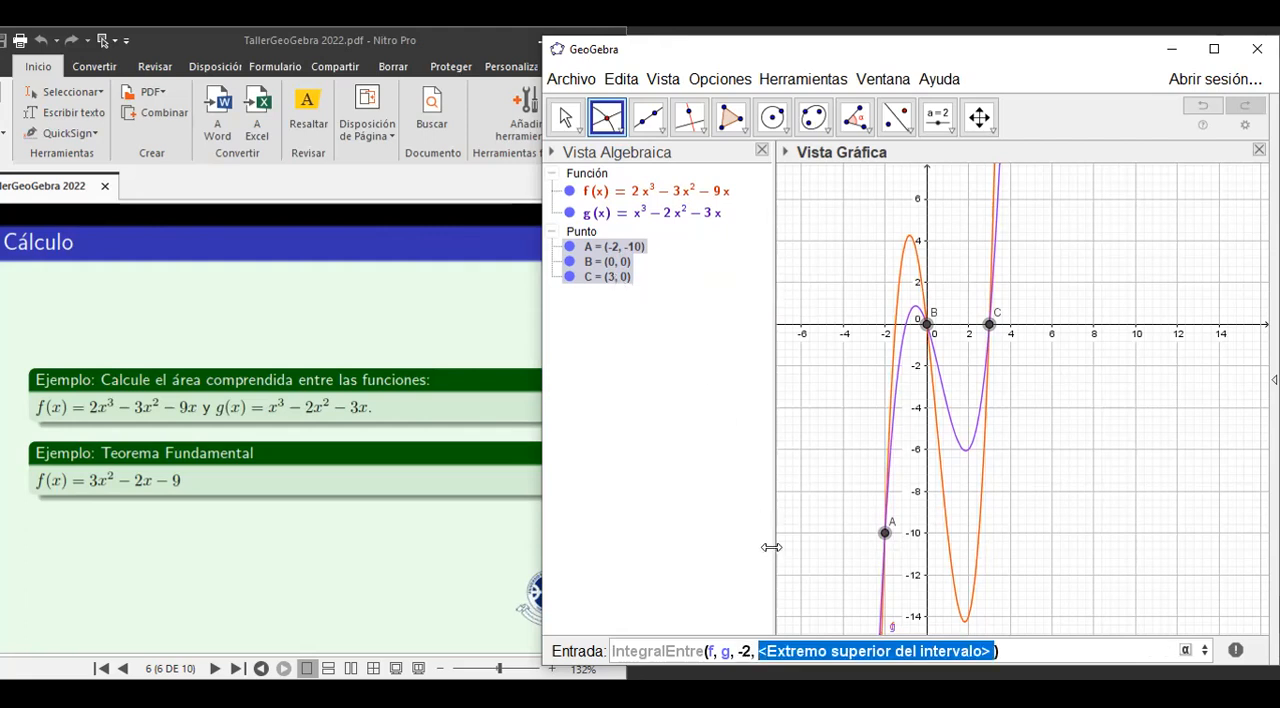
text(3)
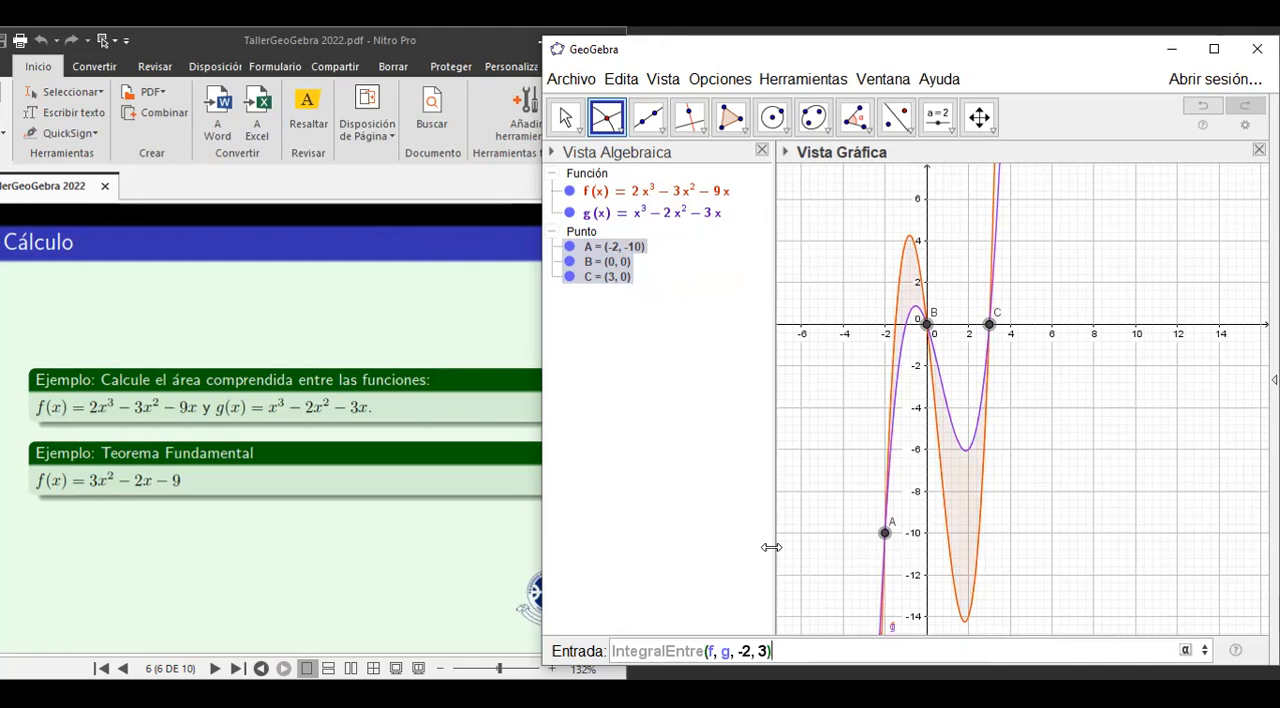
key(Return)
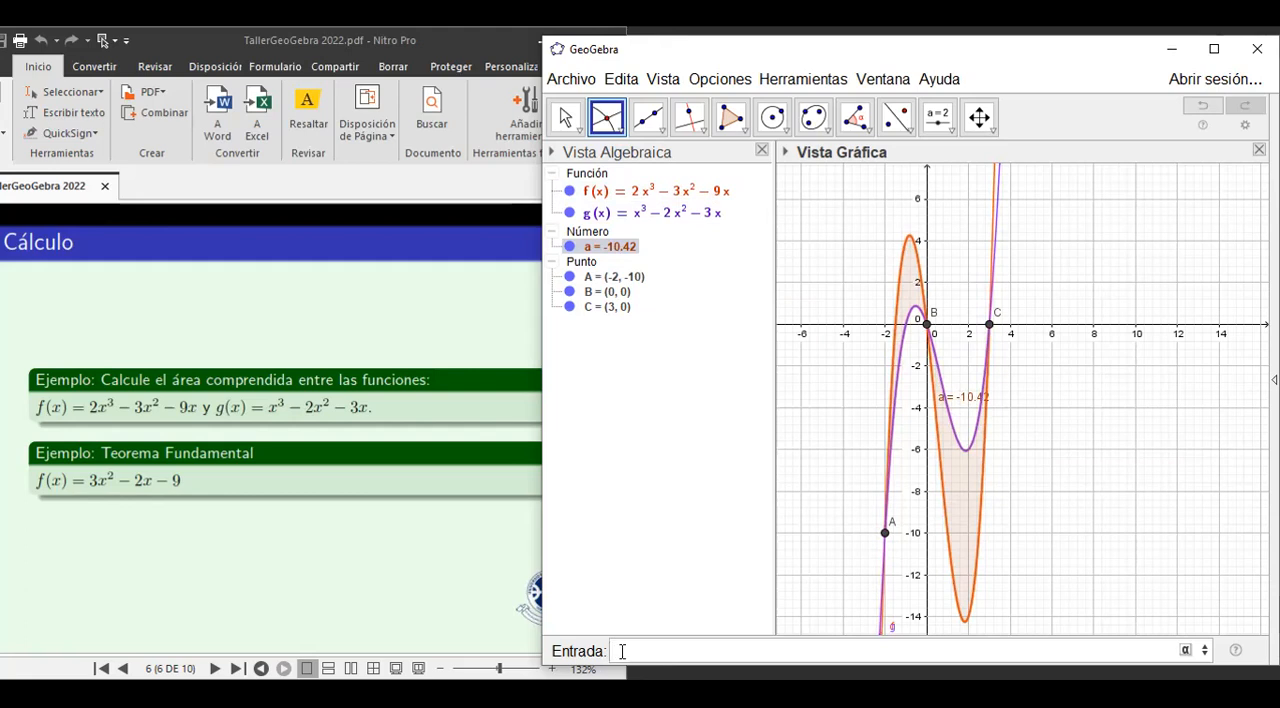
Define the absolute difference of the two functions as h(x)=abs(f(x)-g(x)).
text(h(x)=abs)
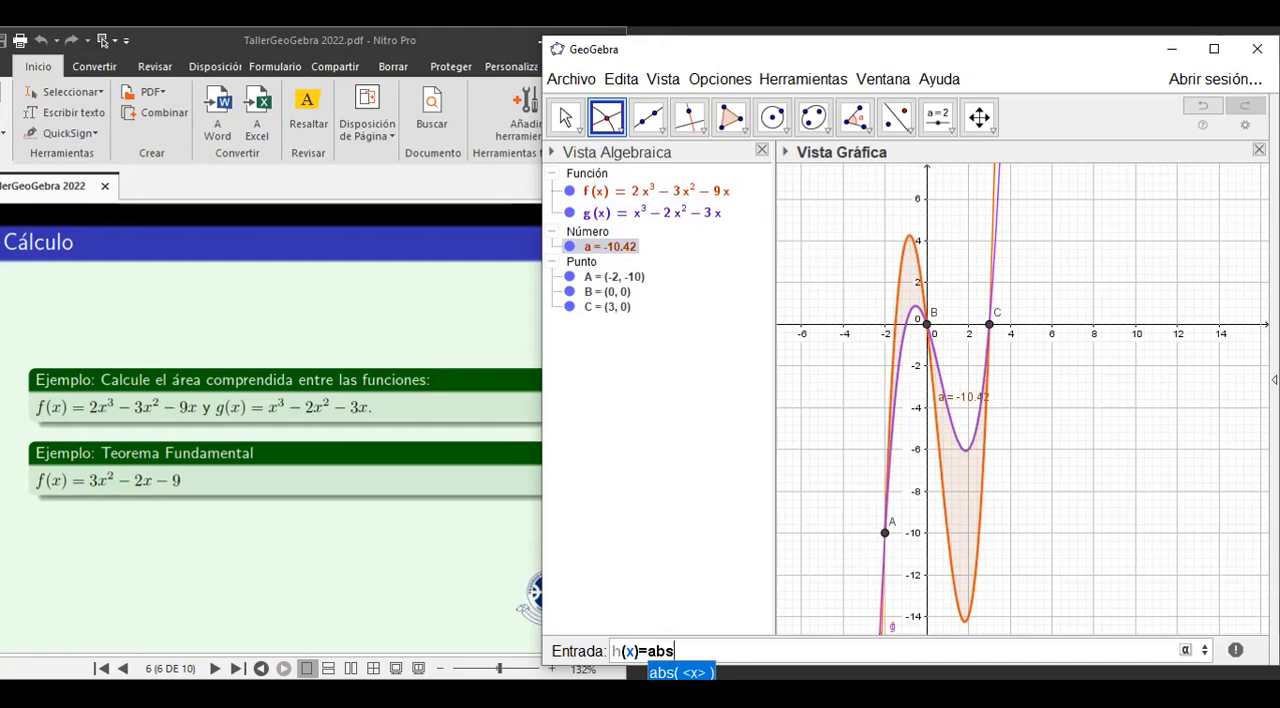
text((f)
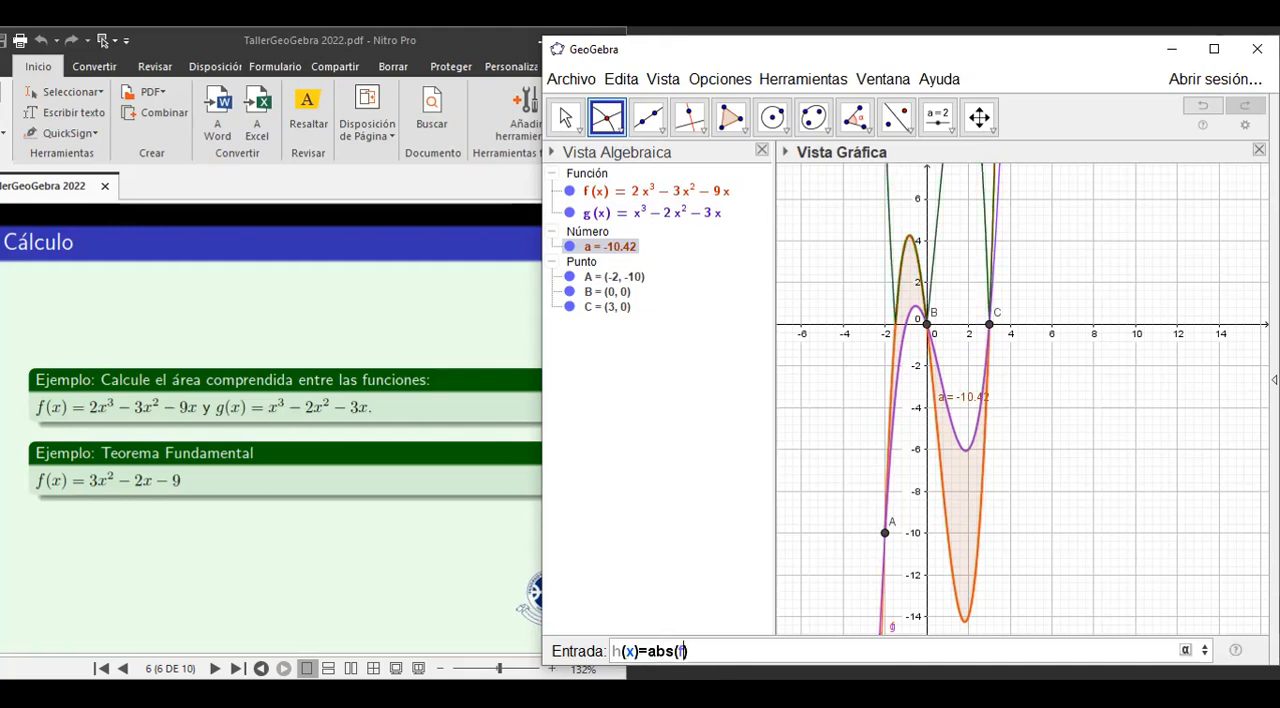
text(-g)
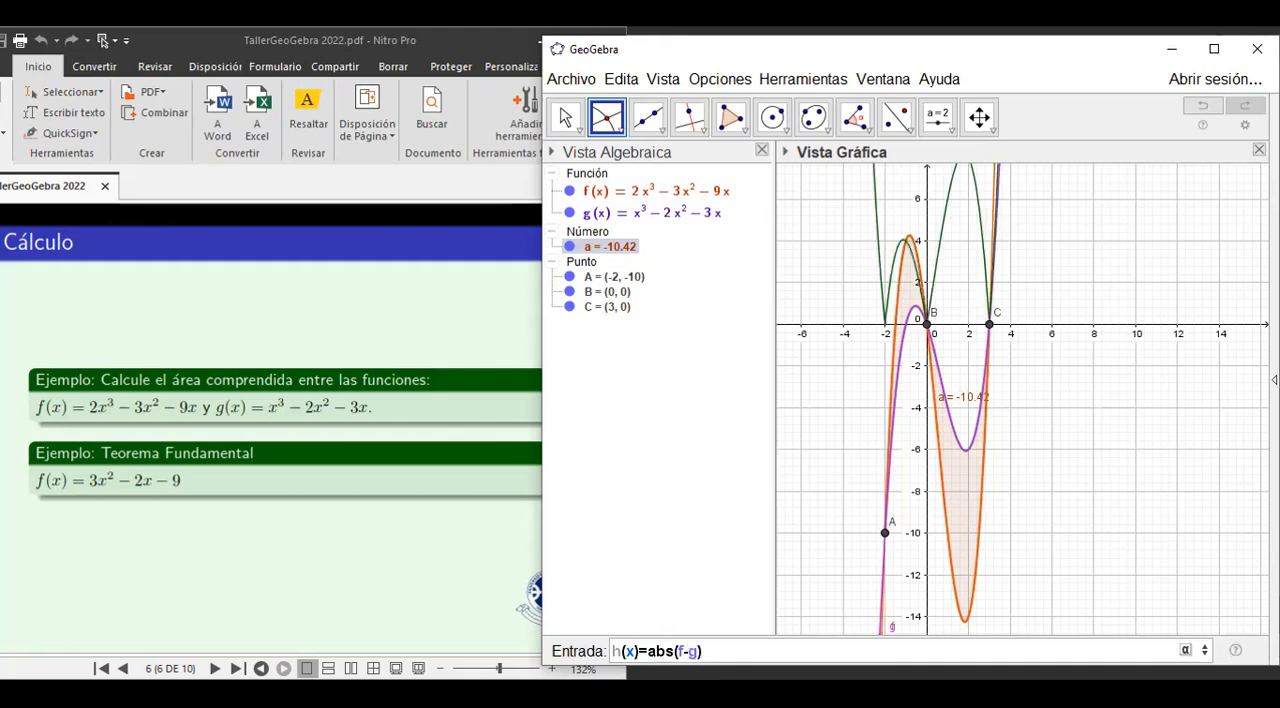
text())
click(686, 651)
text((x))
key(Right)
key(Right)
text((x))
key(Right)
key(Right)
key(Return)
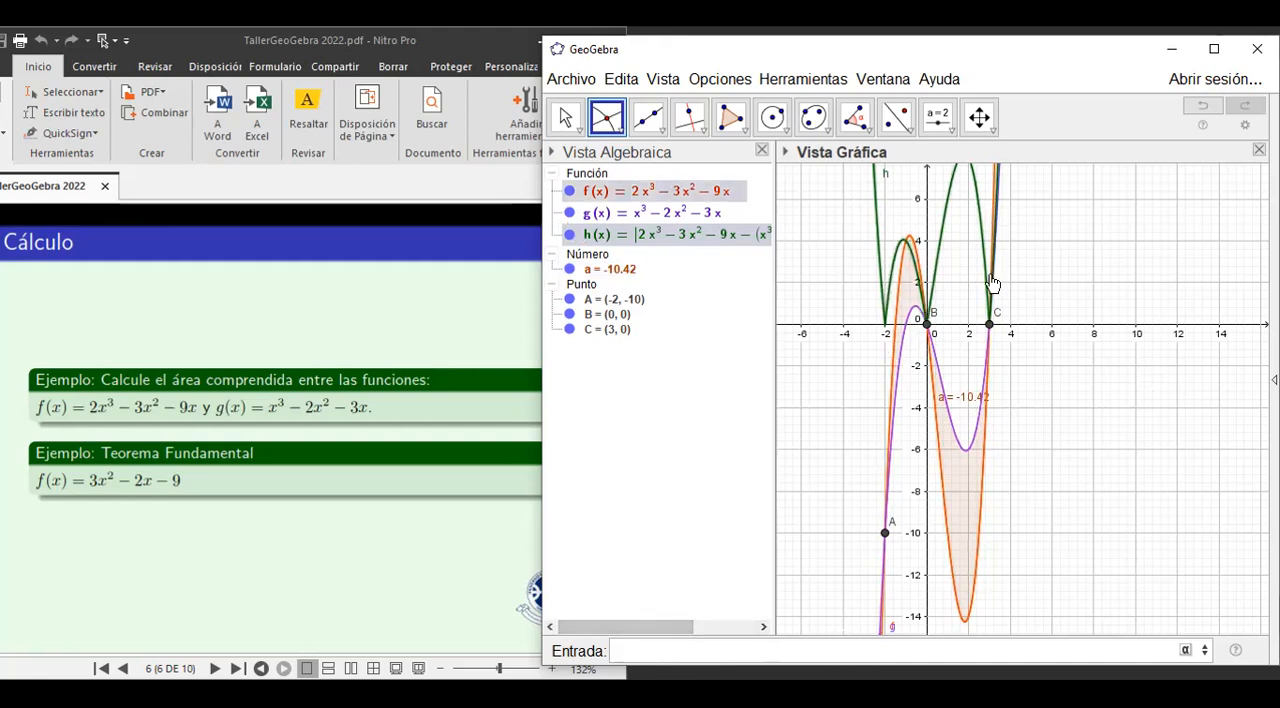
Calculate the definite integral of h from -2 to 3 with Integral(h, -2, 3).
click(635, 654)
text(inte)
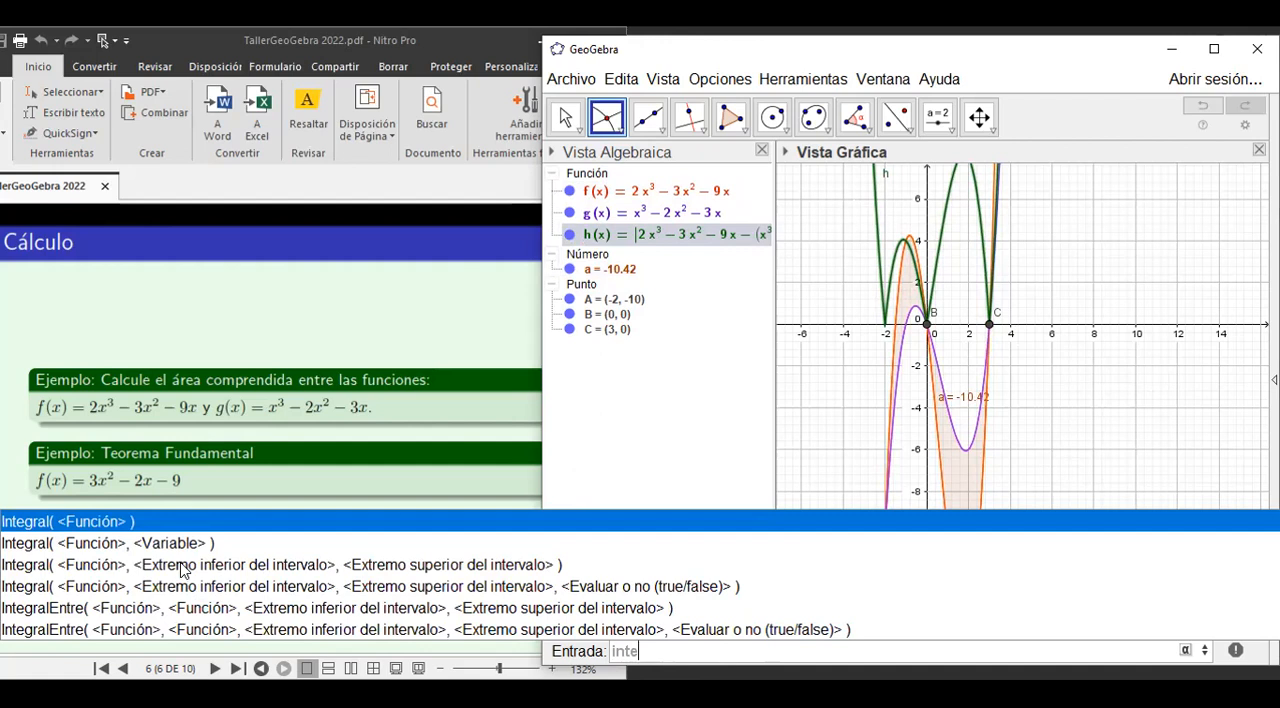
click(183, 570)
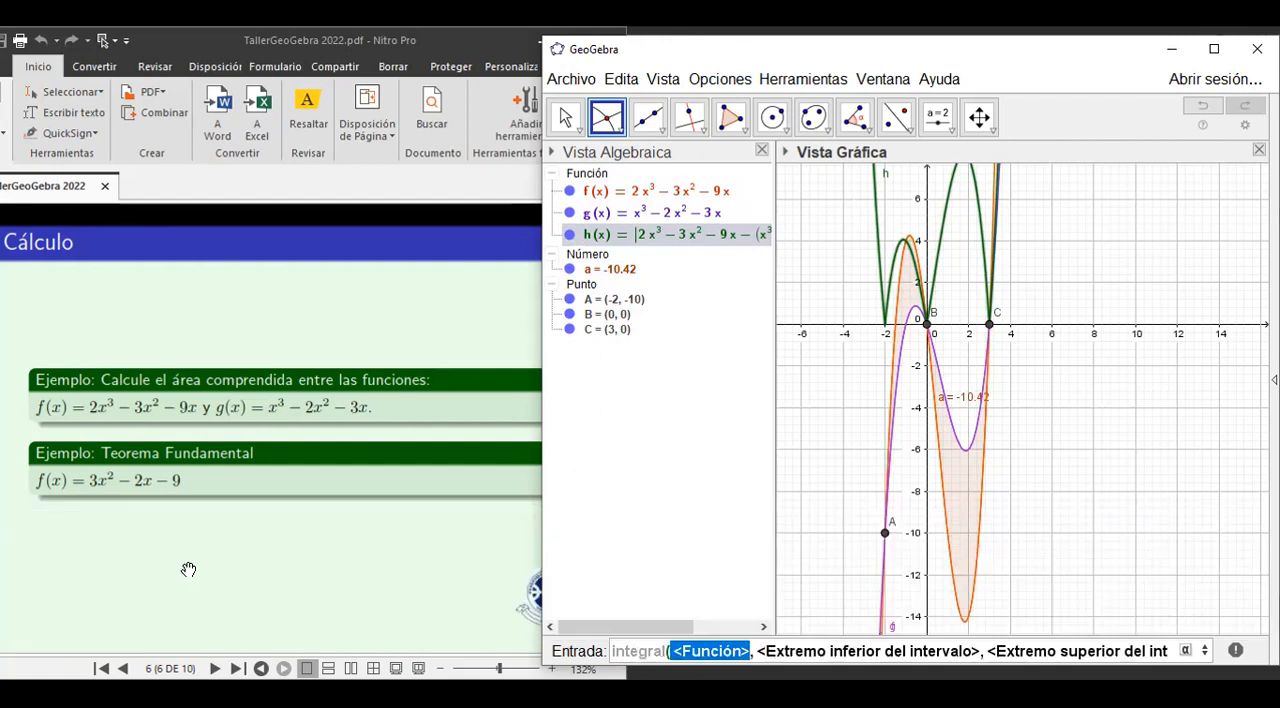
text(h)
key(Tab)
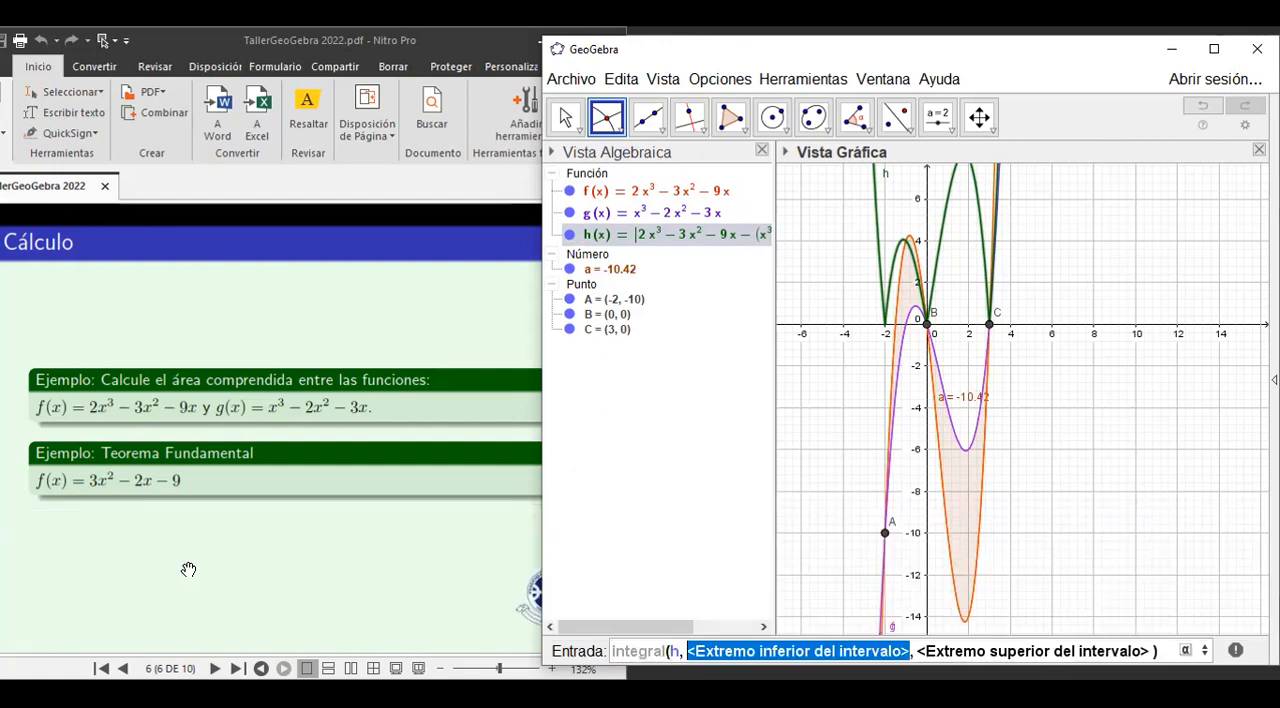
text(-2)
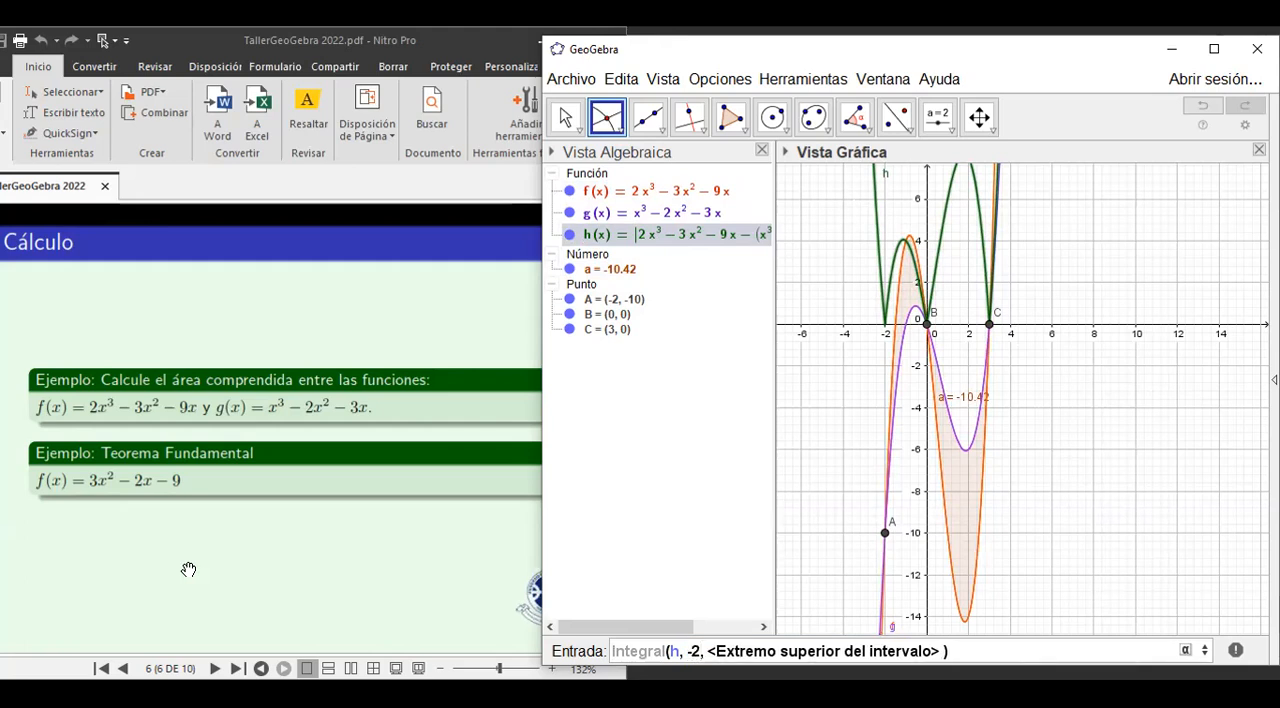
key(Tab)
text(3)
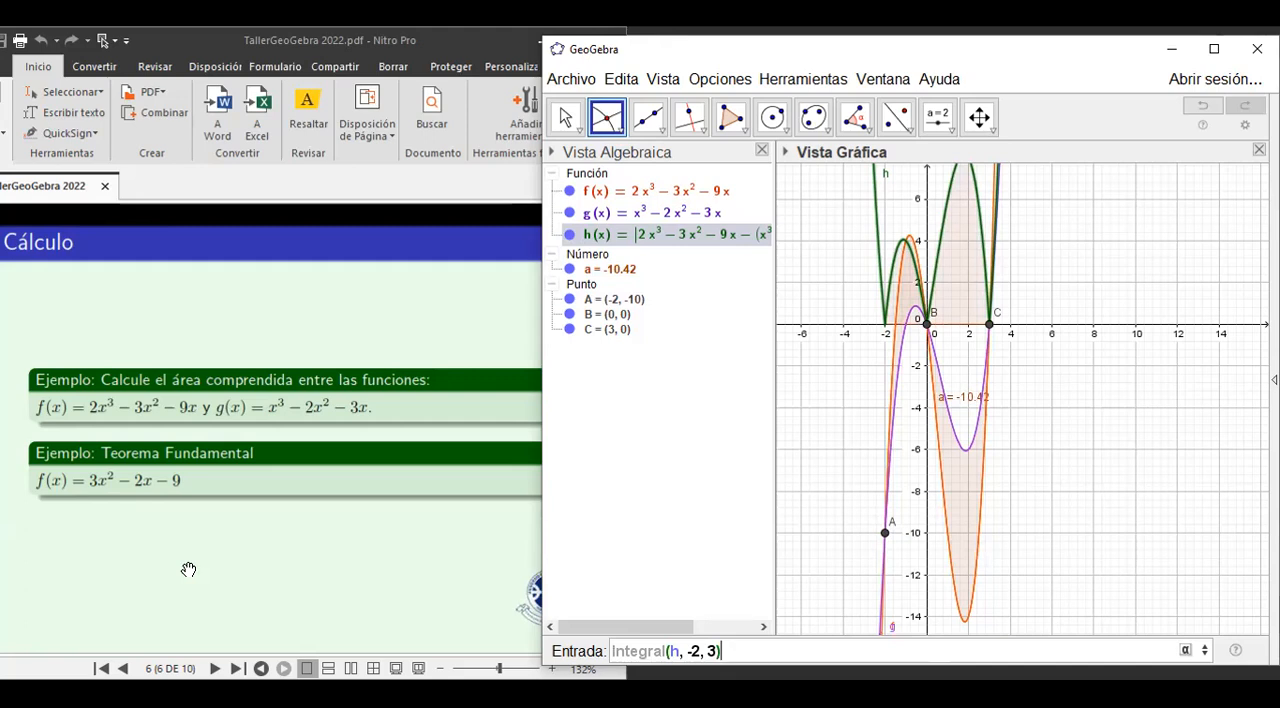
key(Return)
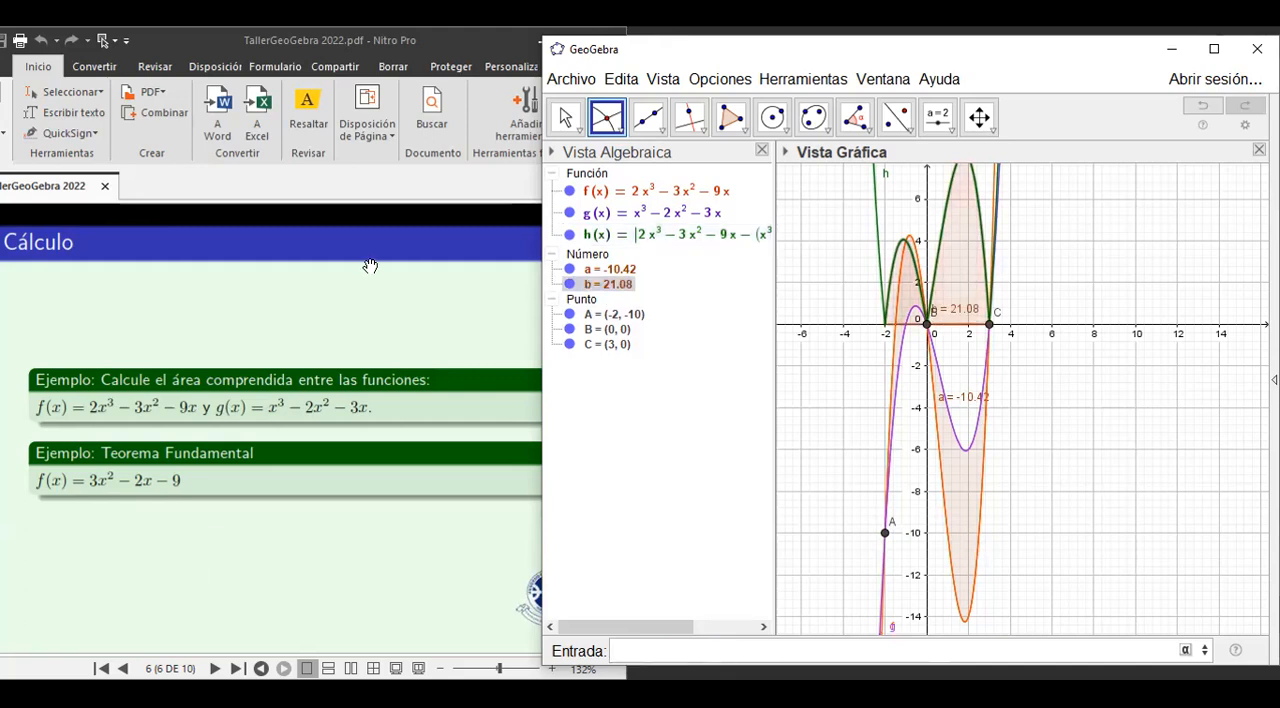
Set the rounding of displayed values to 4 decimal places.
click(664, 84)
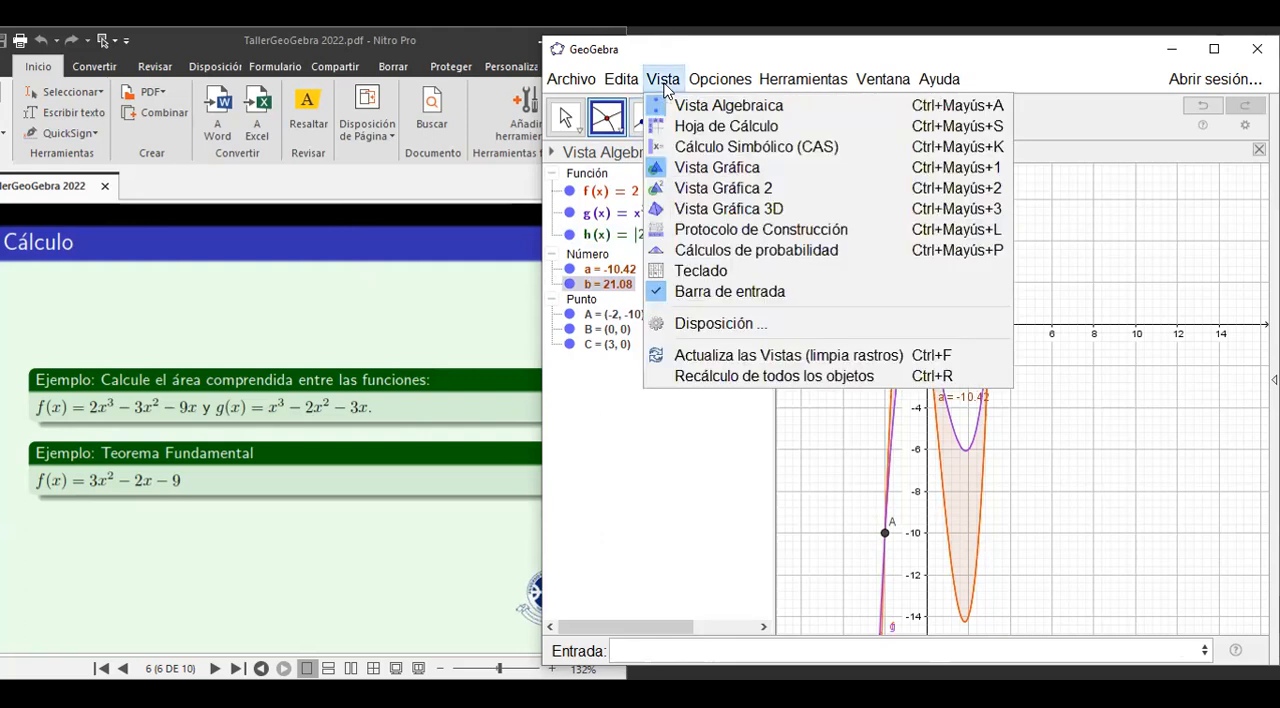
mouse_move(813, 106)
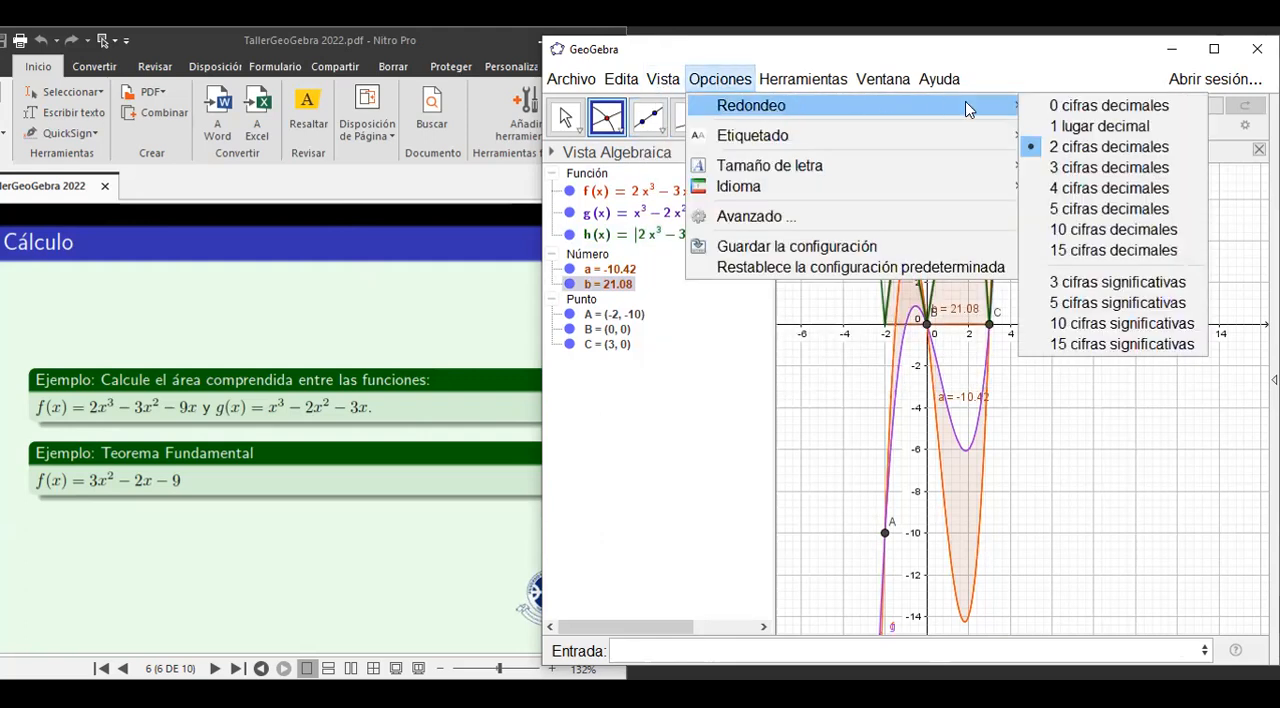
click(1068, 190)
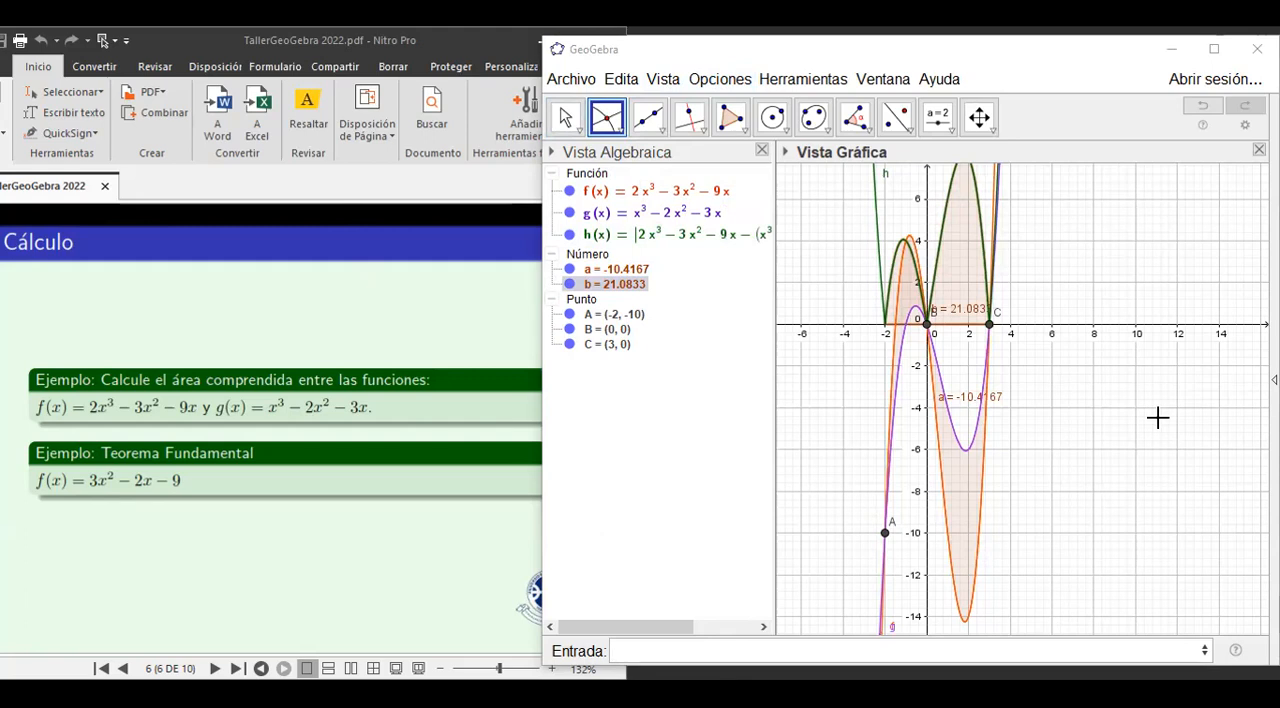
Start a new blank construction without saving the current area example.
click(563, 84)
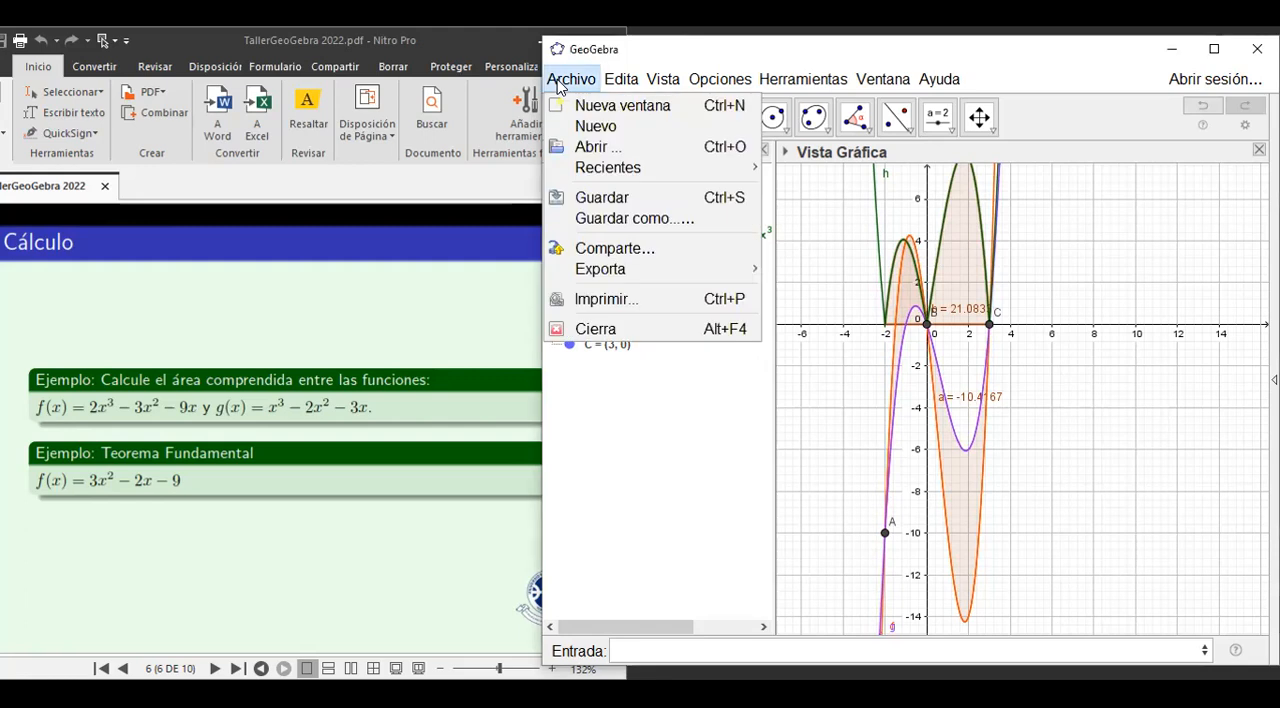
click(592, 127)
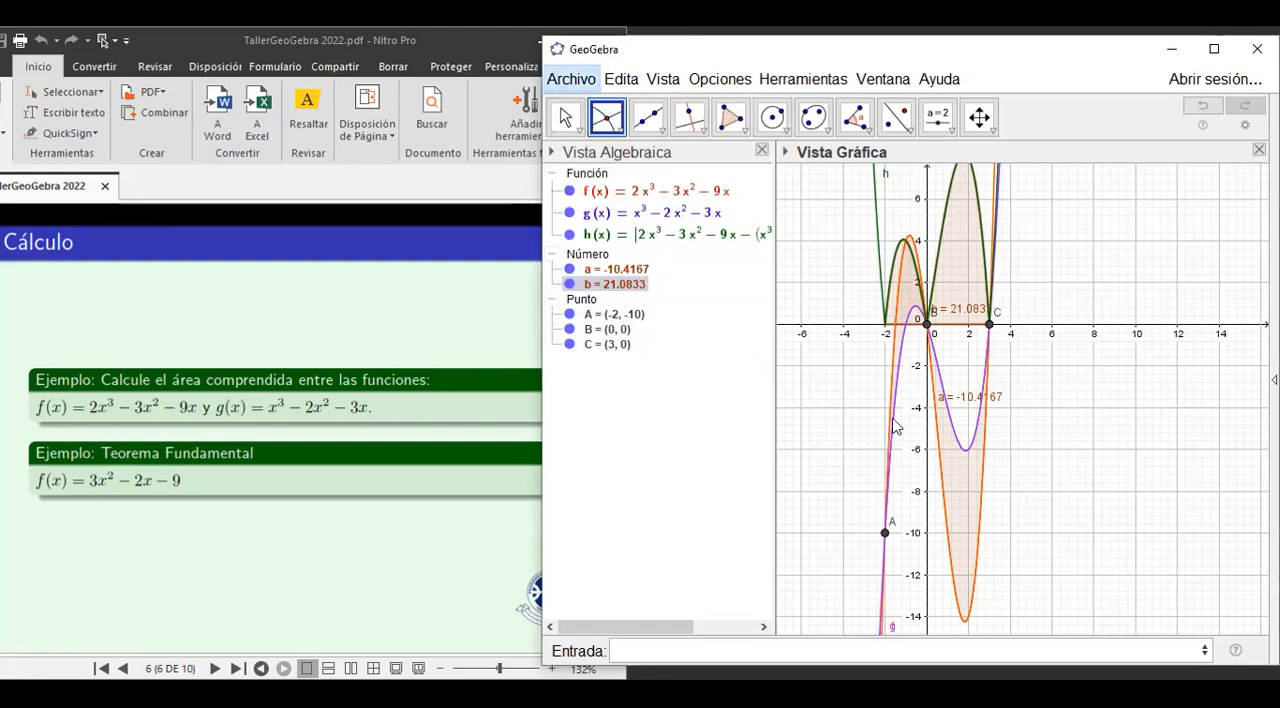
click(910, 382)
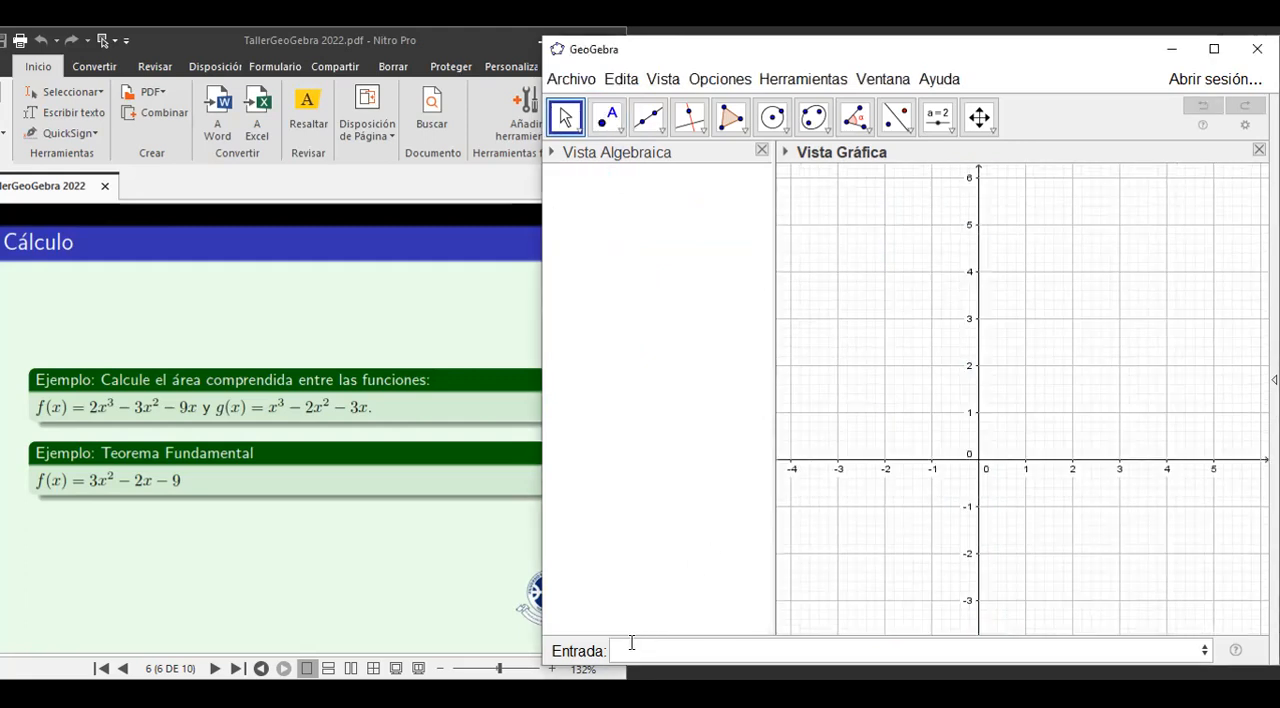
Define the function f(x)=3x^2-2x-9 for the Teorema Fundamental example.
click(633, 647)
text(f(x)=3x)
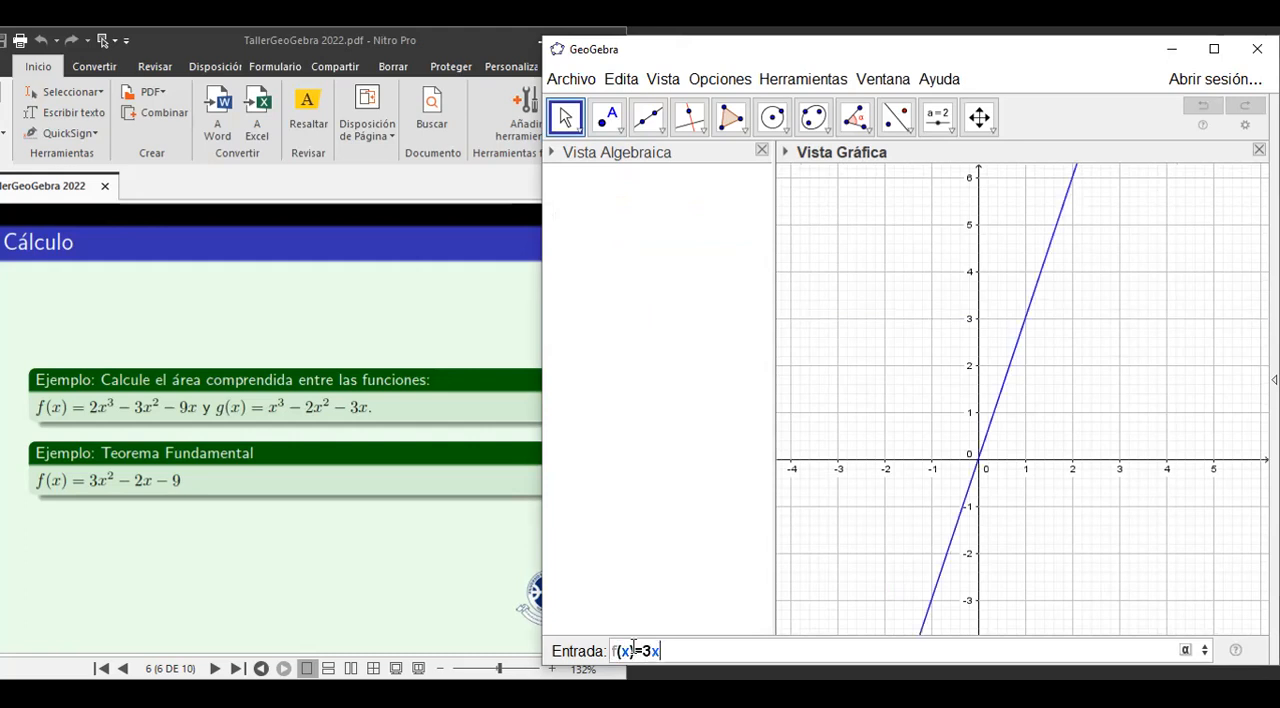
text(^2-)
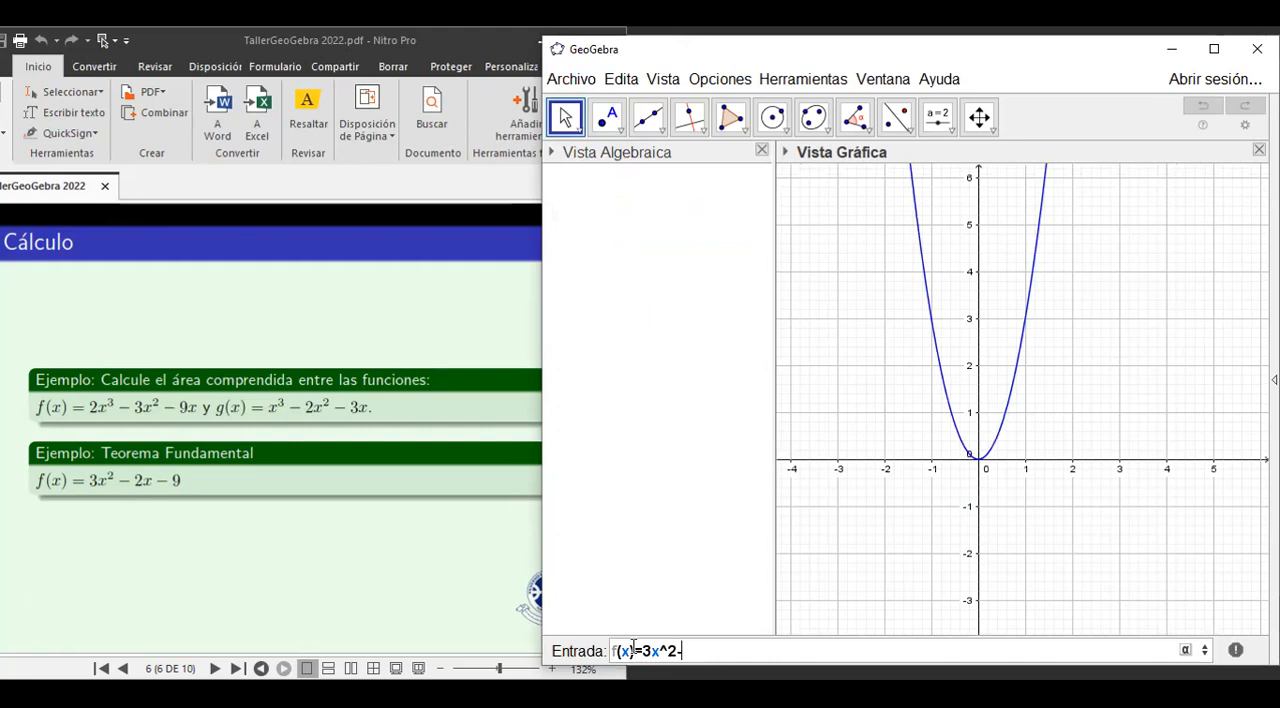
text(2x-9)
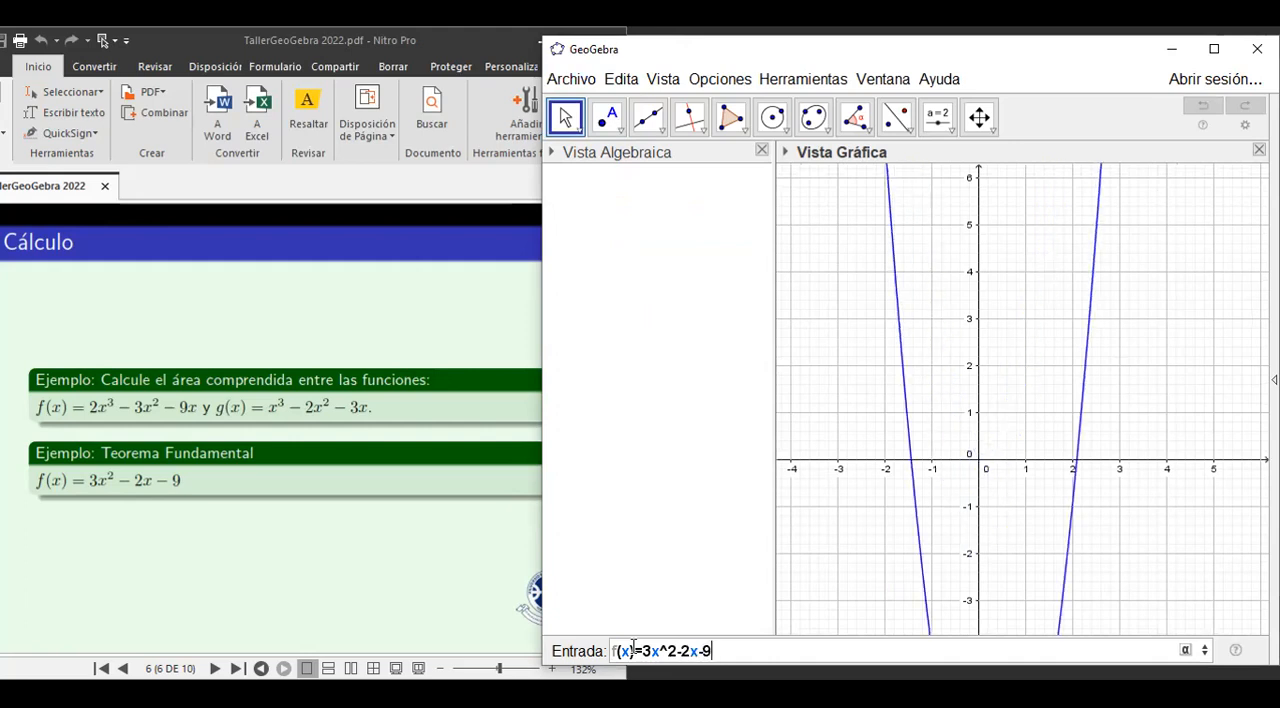
key(Return)
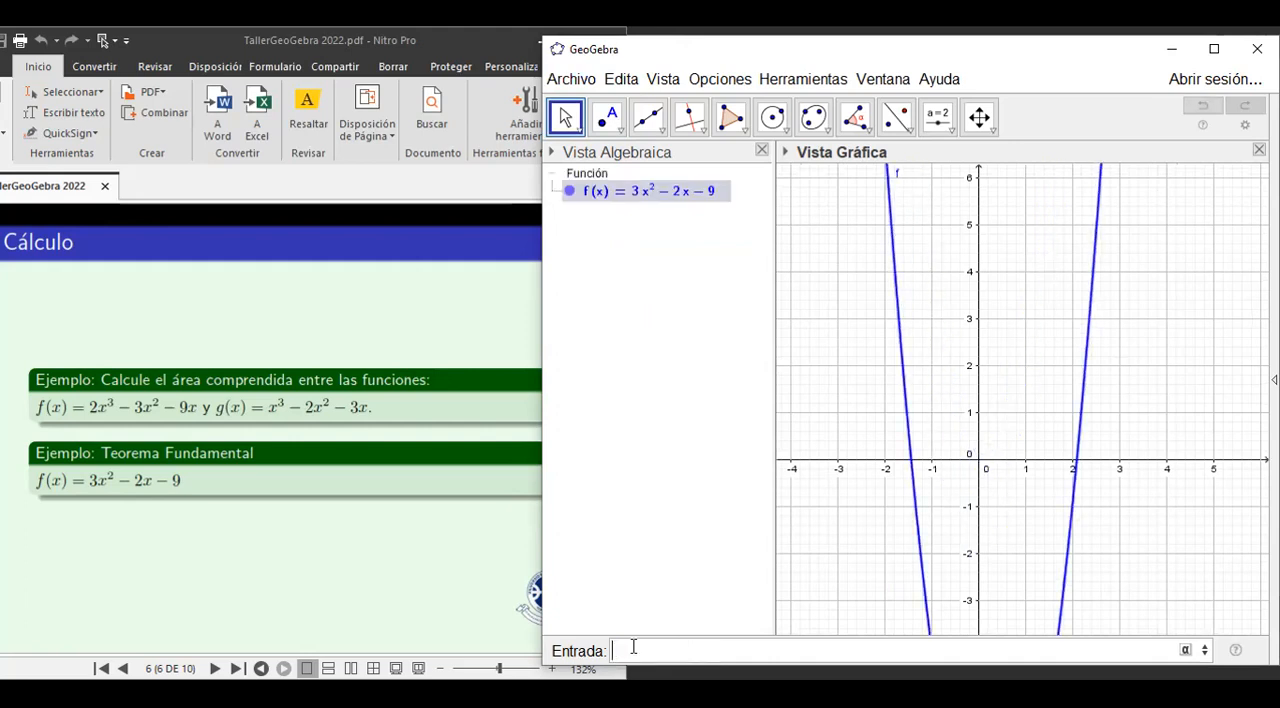
Change the sign of the constant term of f so the function reads f(x) = 3x^2 - 2x + 9.
click(981, 124)
drag(946, 435, 927, 203)
drag(930, 198, 931, 239)
click(706, 199)
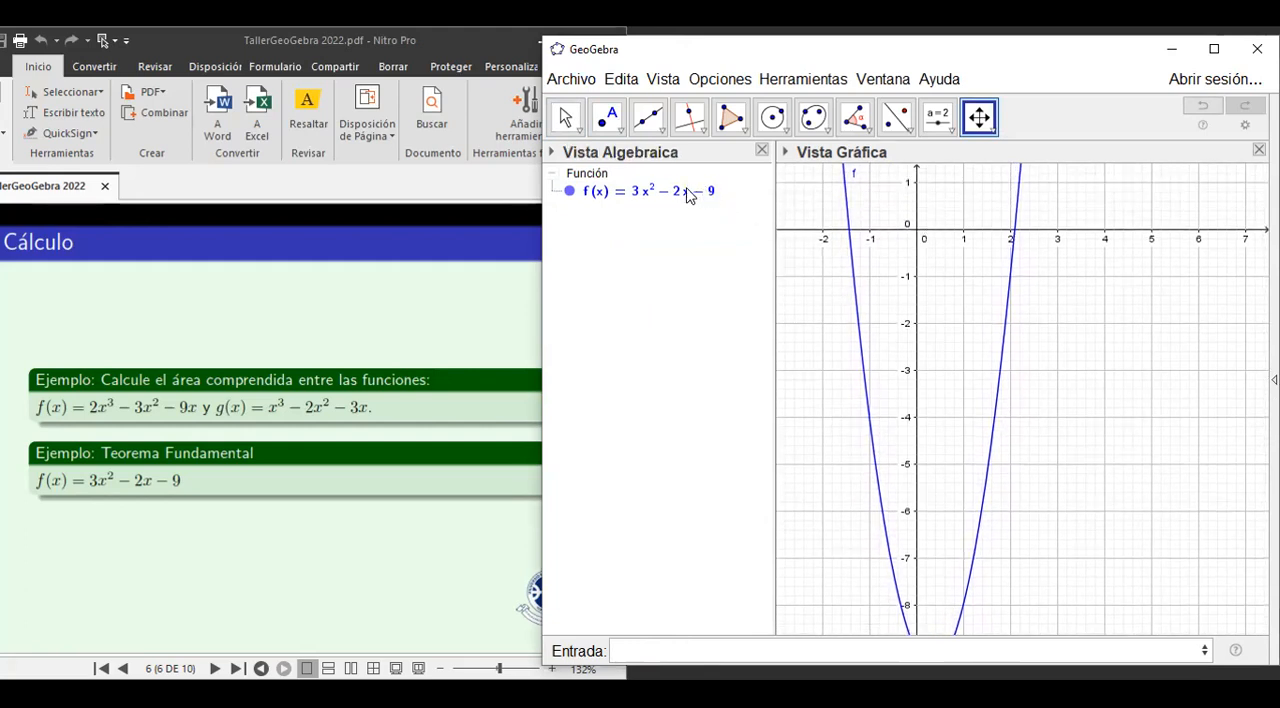
double_click(690, 194)
click(652, 189)
drag(652, 189, 657, 190)
text(+)
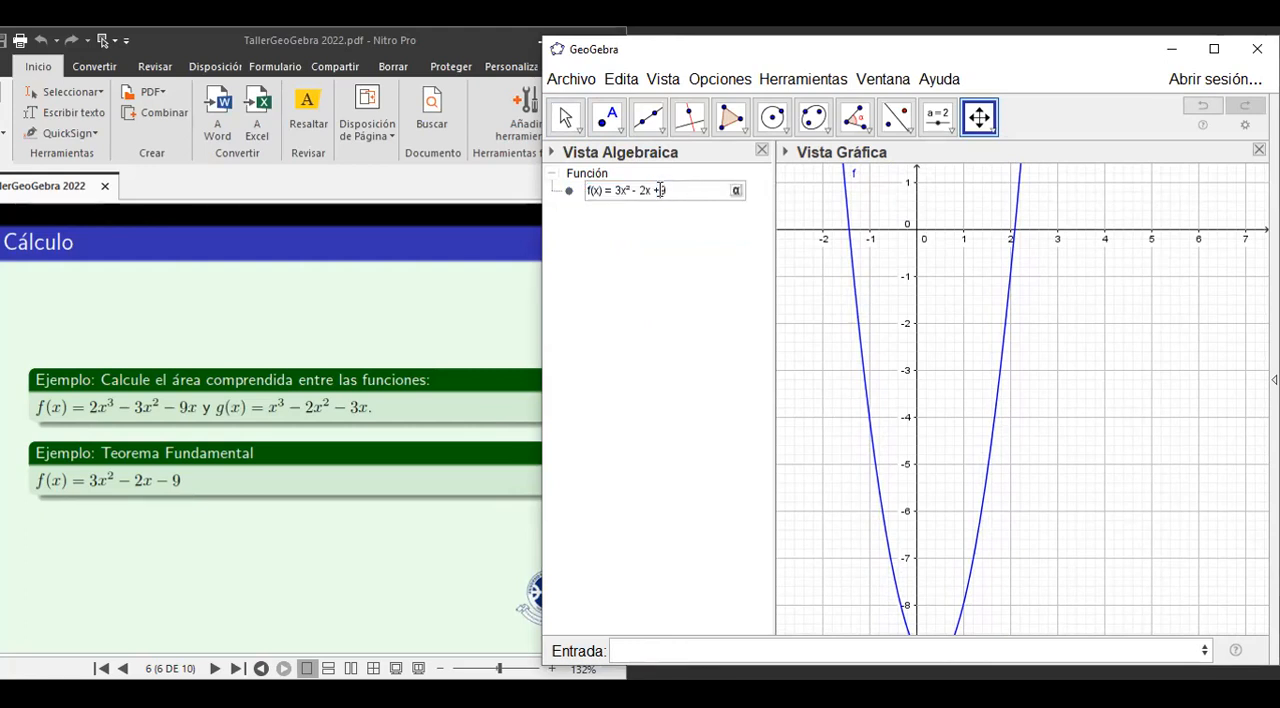
key(Return)
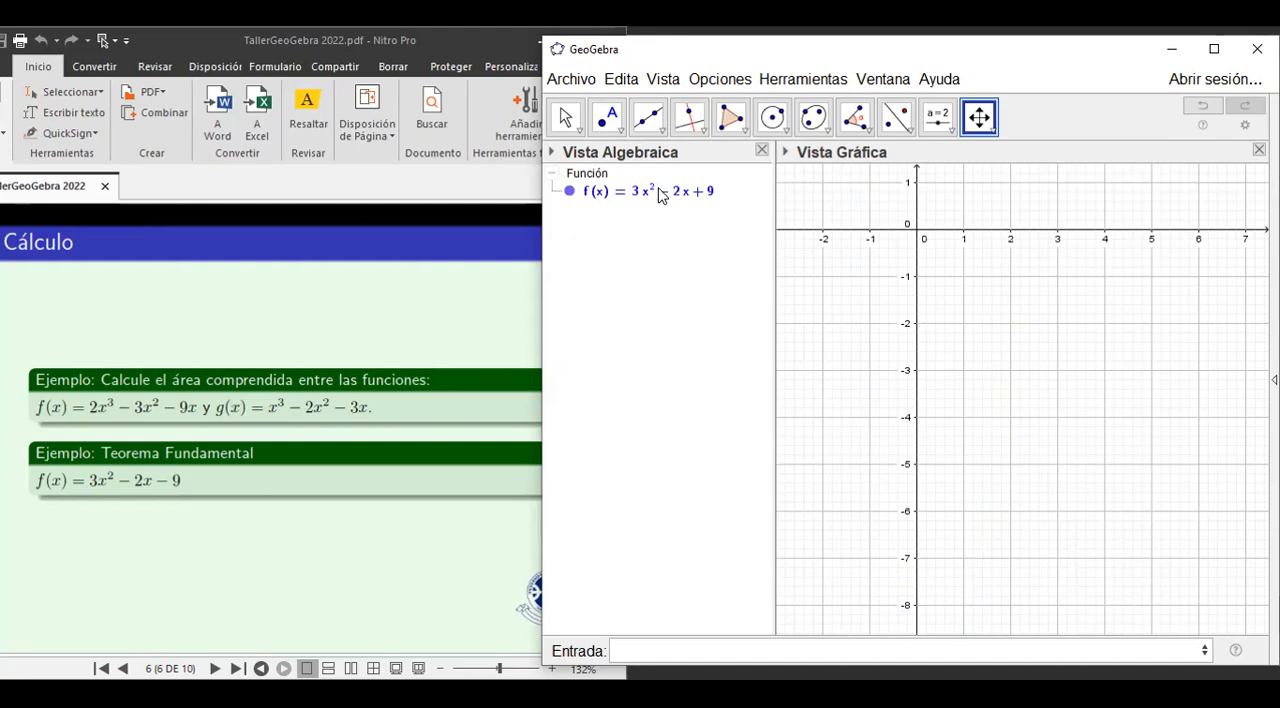
Replace the constant term of f with + 1 so the function reads f(x) = 3x^2 - 2x + 1.
drag(946, 233, 956, 392)
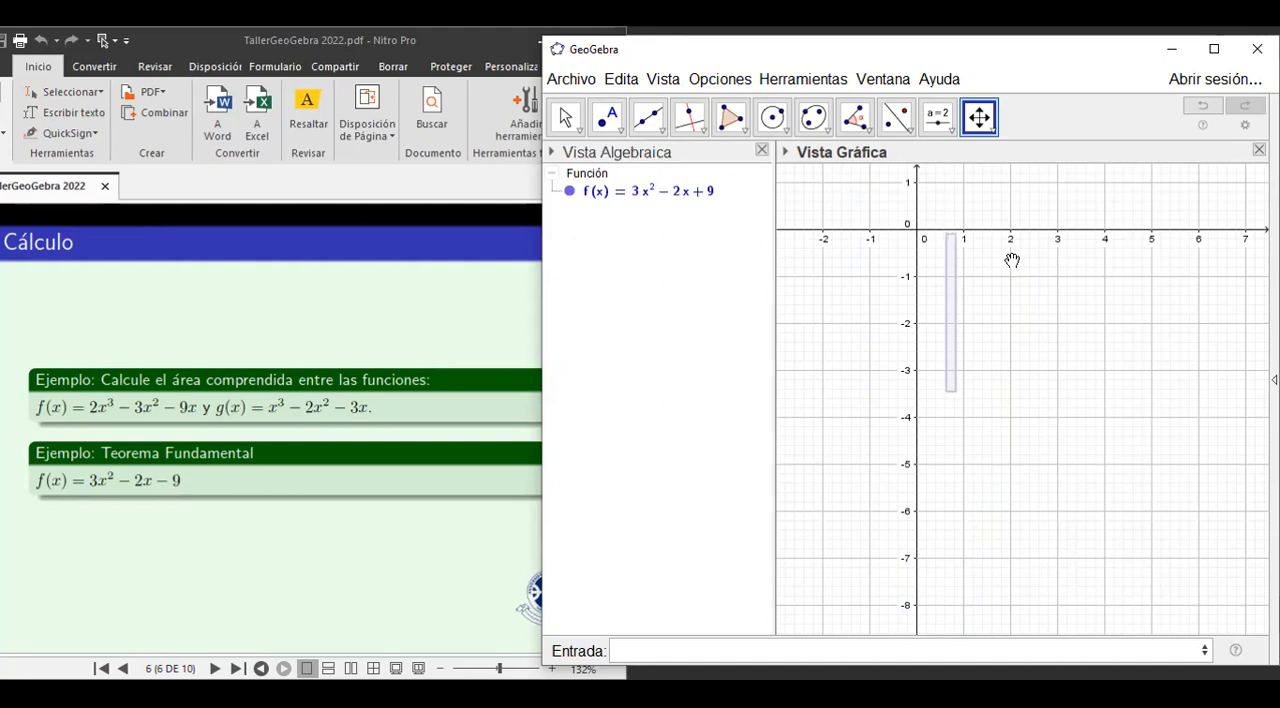
drag(984, 288, 1008, 654)
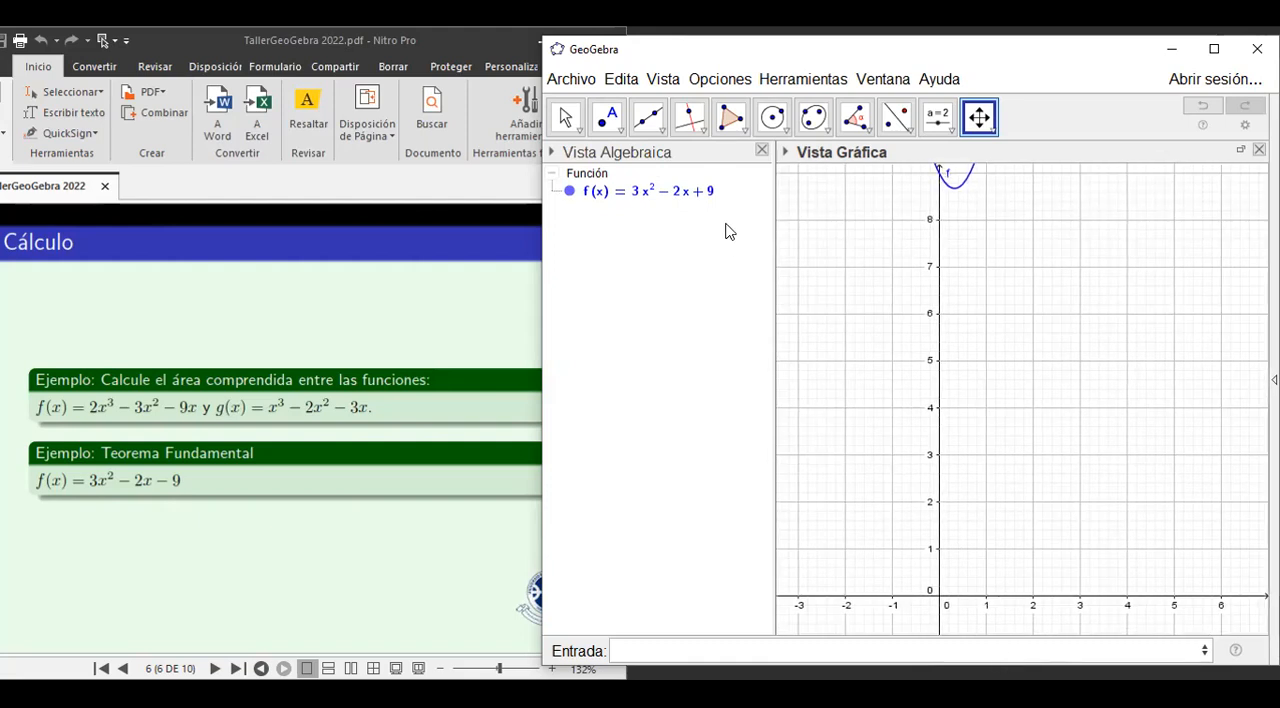
double_click(708, 190)
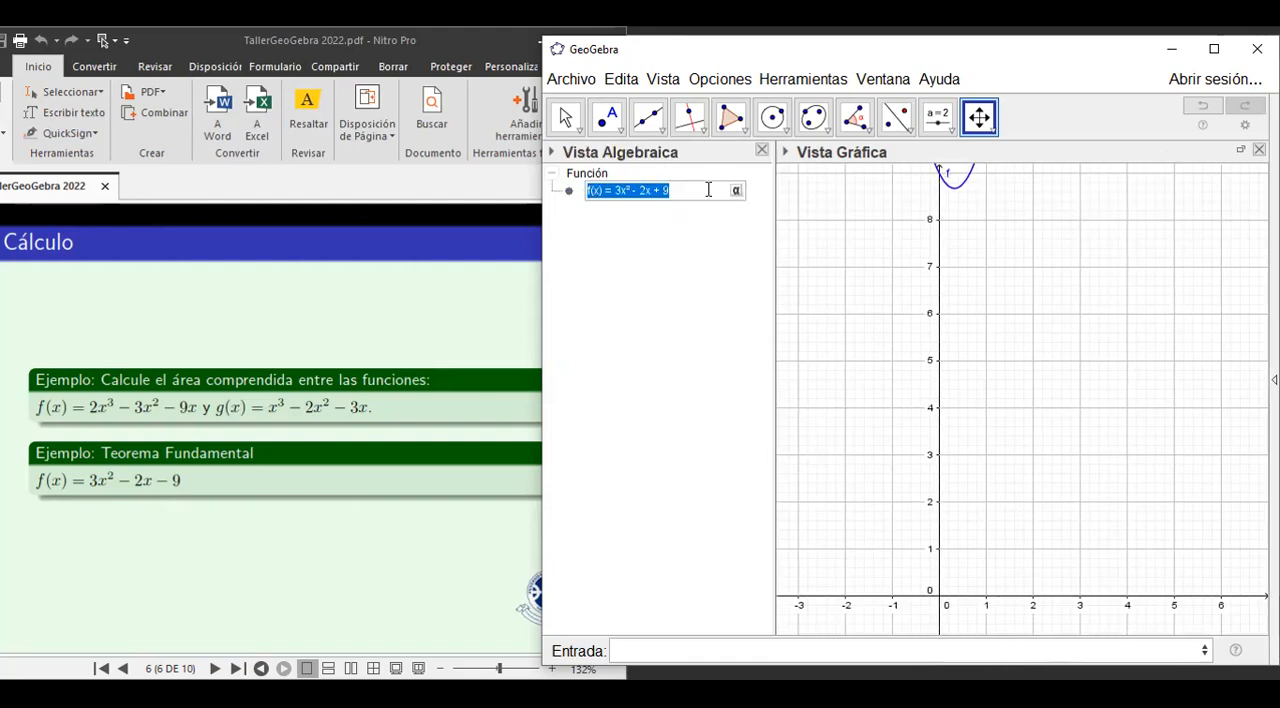
click(691, 190)
key(BackSpace)
key(BackSpace)
key(BackSpace)
text(+ 1)
key(Return)
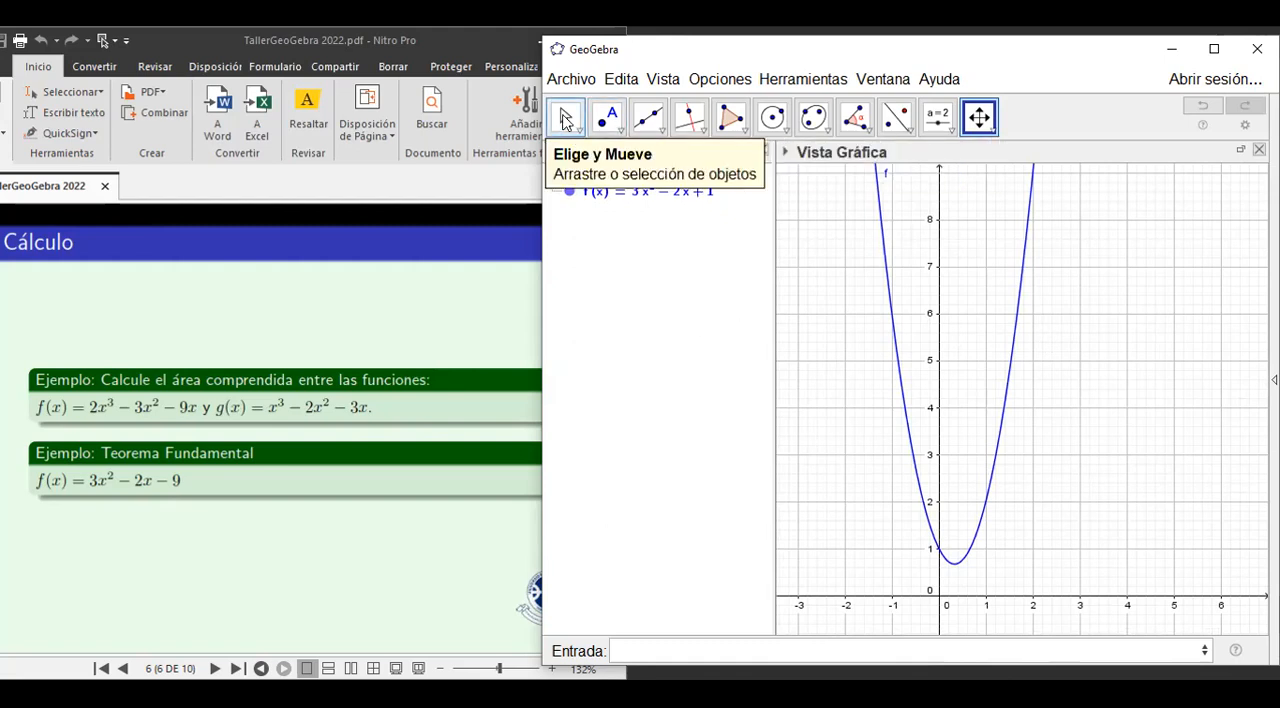
Add a number slider a from 0 to 3 in the empty area beside the parabola and set it to 0.5.
click(937, 118)
click(1049, 234)
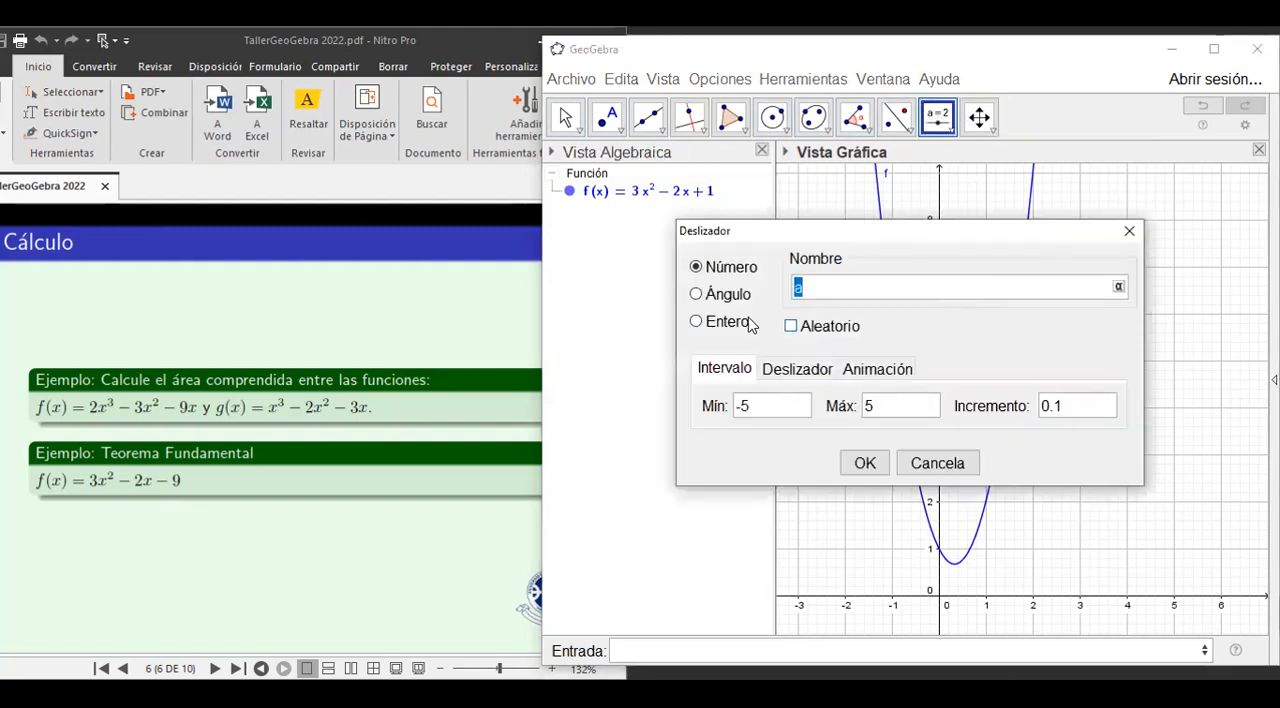
drag(755, 420, 735, 413)
text(0)
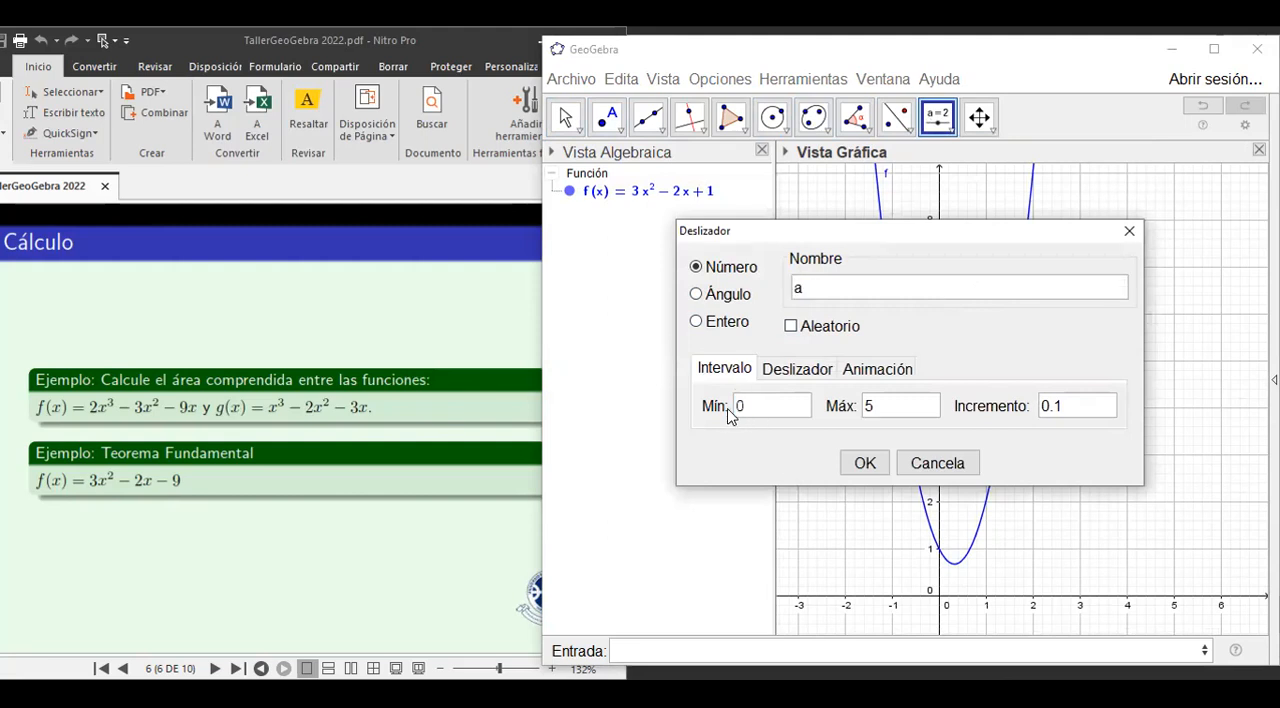
drag(895, 412, 857, 413)
text(3)
click(862, 465)
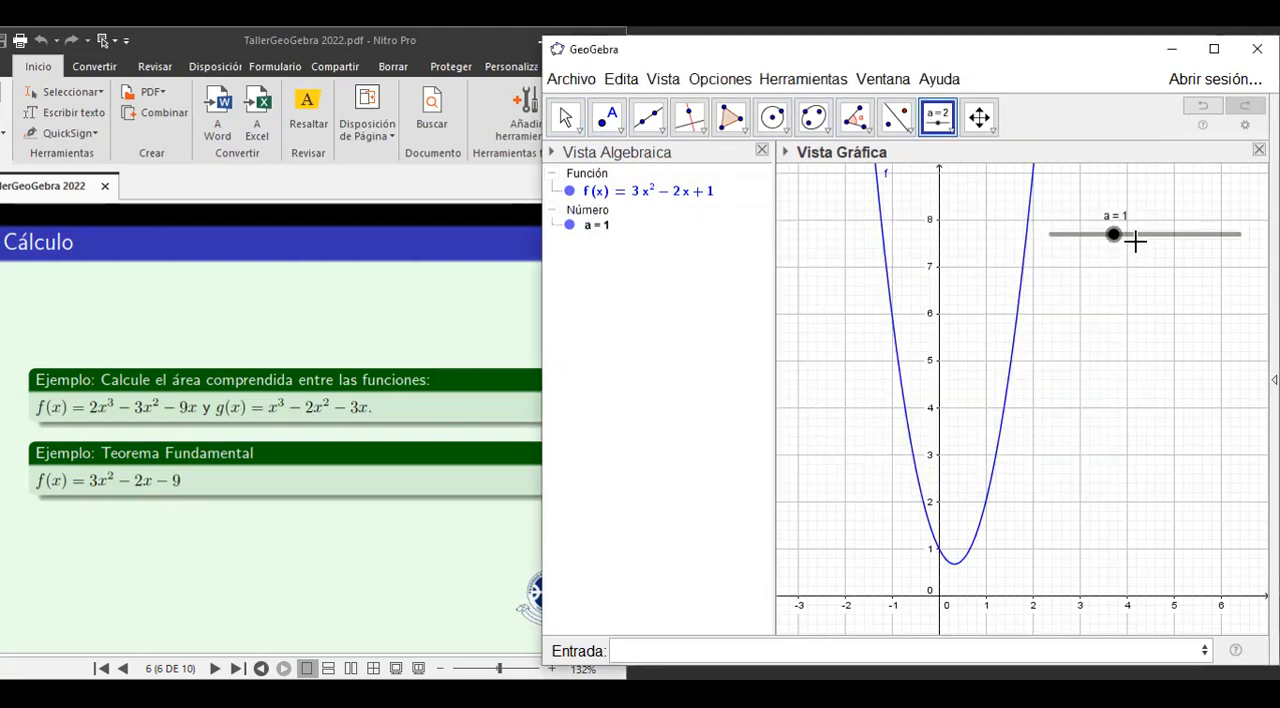
drag(1114, 240, 1082, 268)
Create the definite integral of f from 0 to a, and move slider a to 1.3.
click(648, 648)
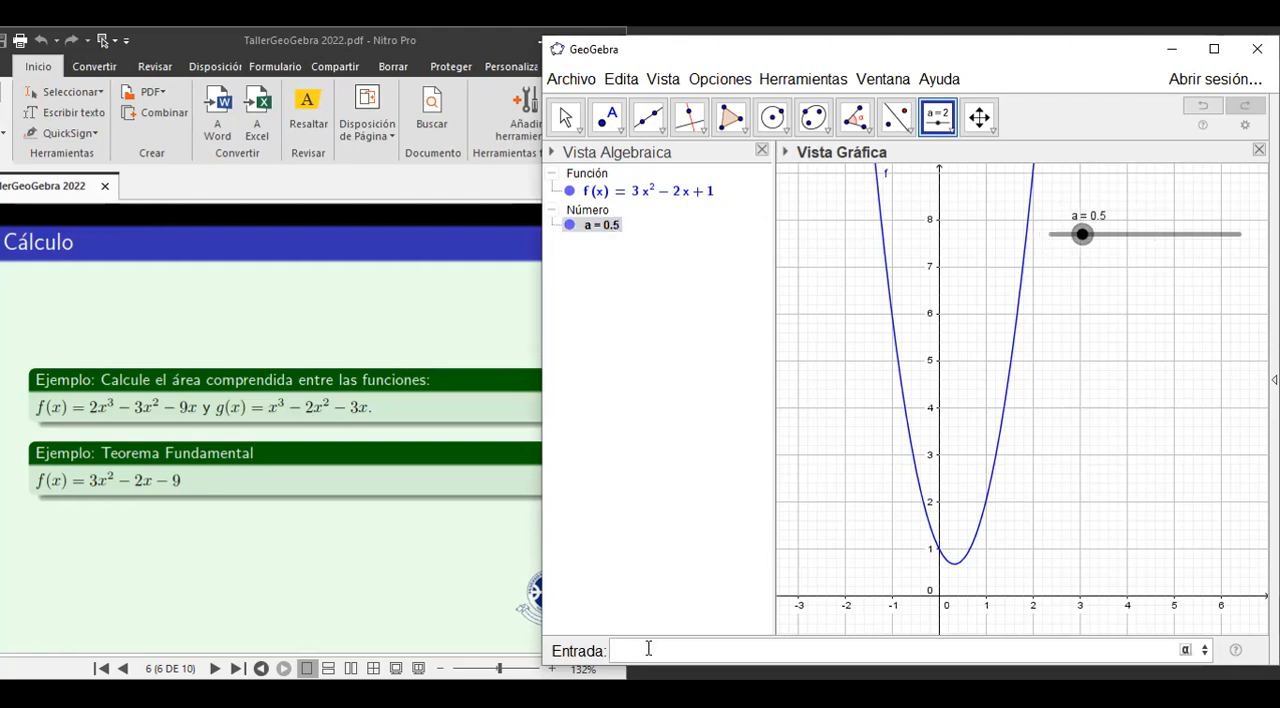
text(inte)
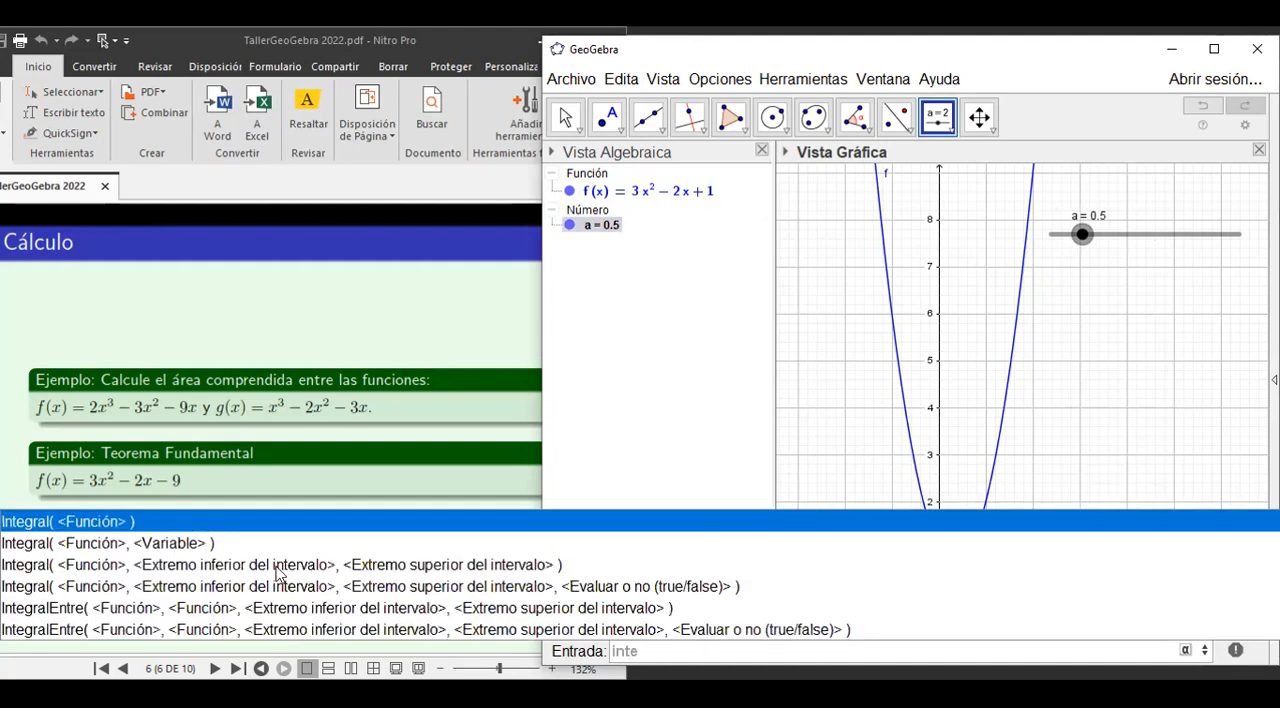
click(109, 567)
text(f, <Extremo inferior del)
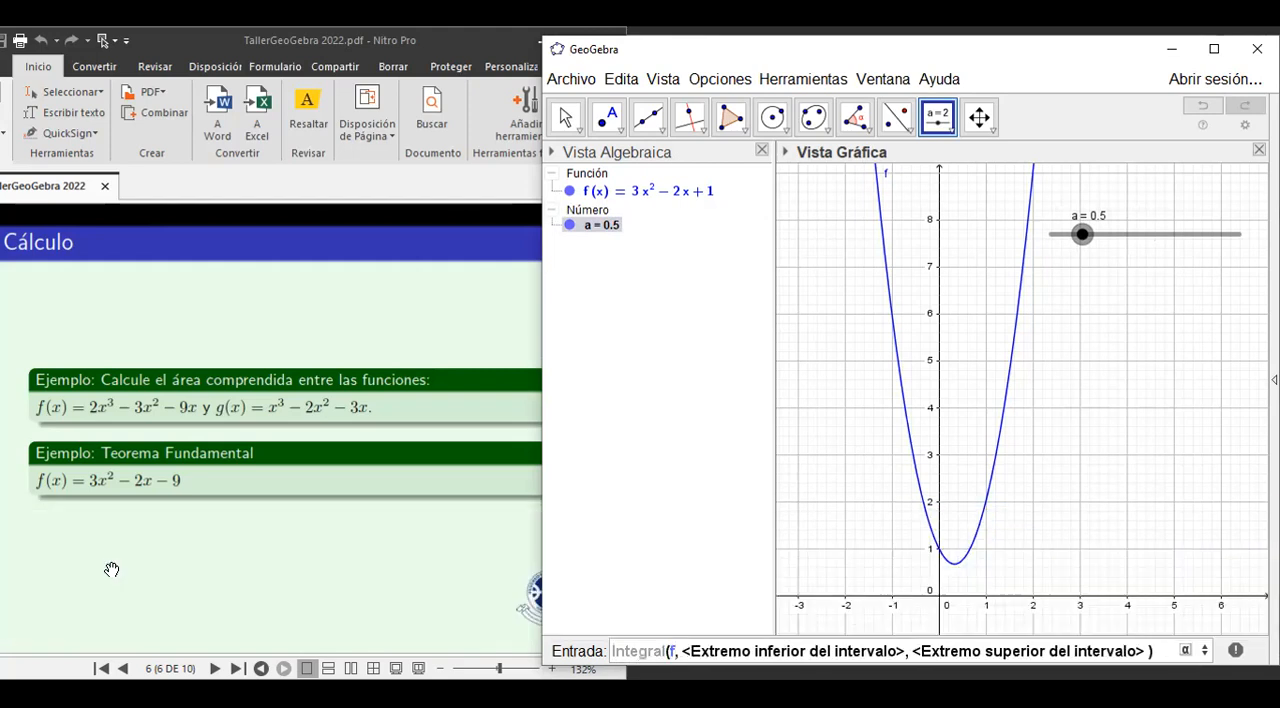
key(Tab)
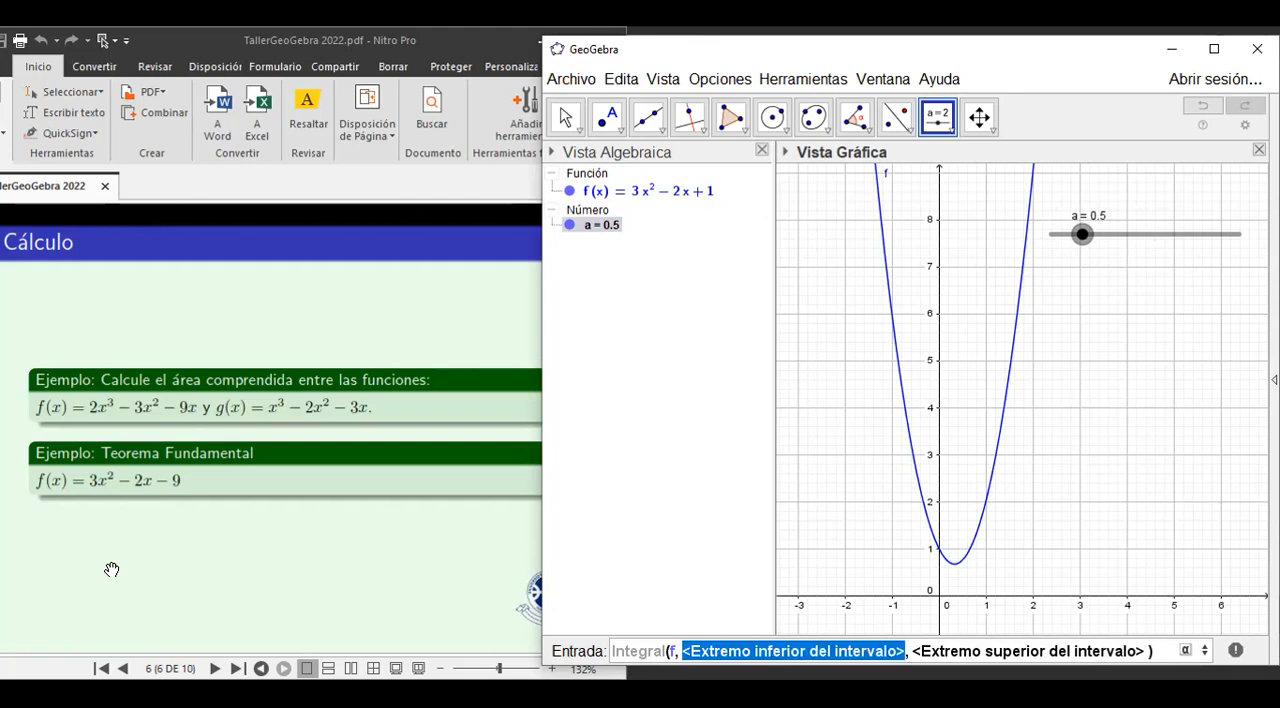
text(0)
key(Tab)
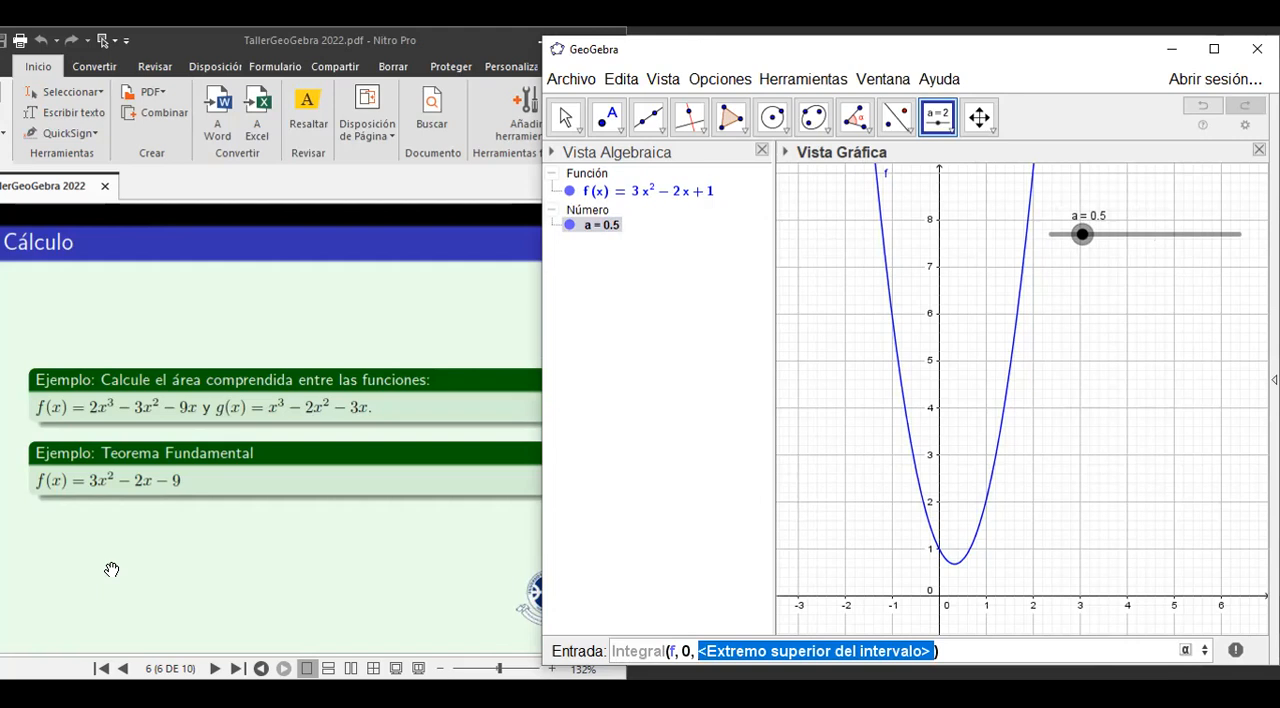
text(a)
key(Right)
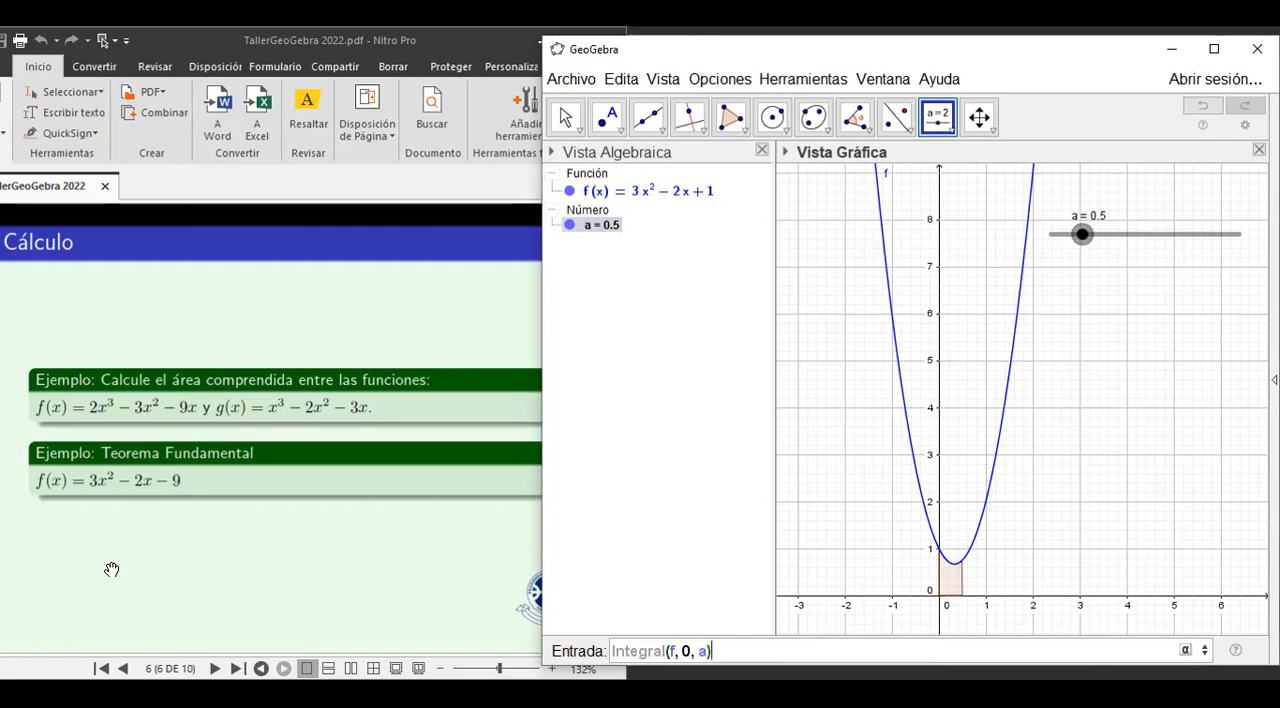
key(Return)
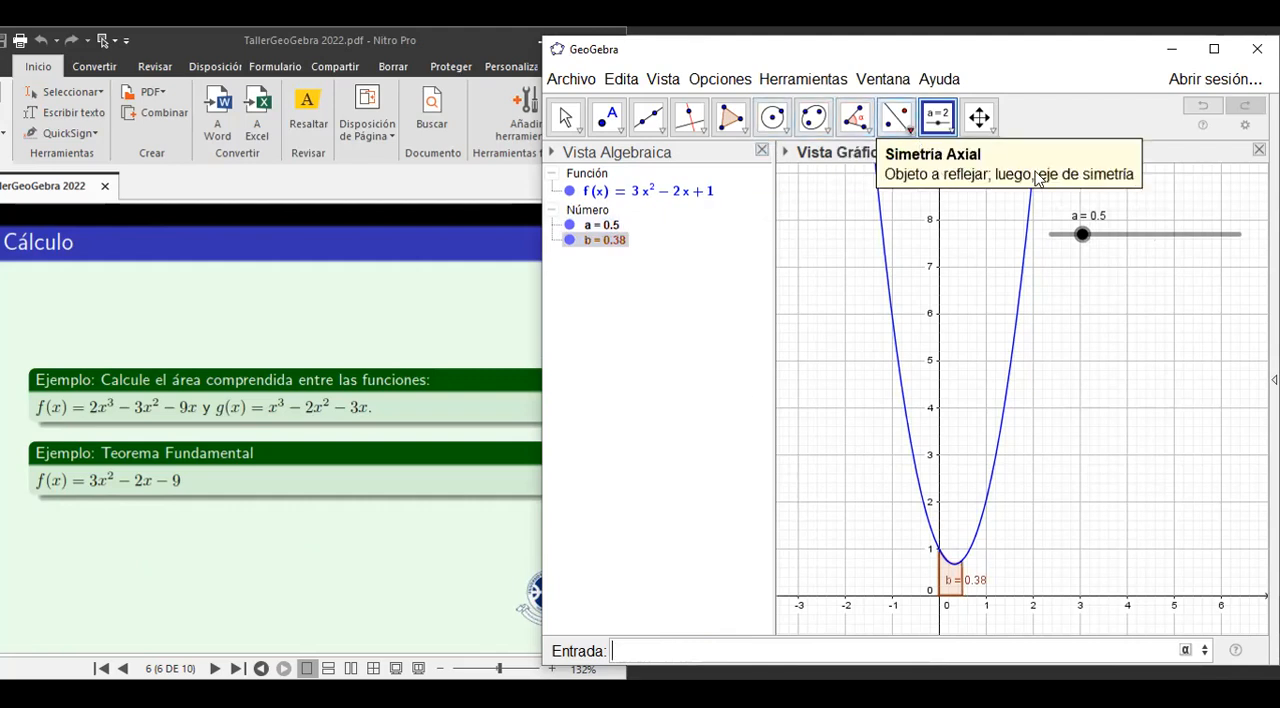
mouse_move(1082, 235)
mouse_down()
mouse_move(1063, 238)
mouse_move(1240, 238)
mouse_move(1127, 238)
mouse_move(1140, 250)
mouse_move(1242, 238)
mouse_move(1137, 262)
mouse_up()
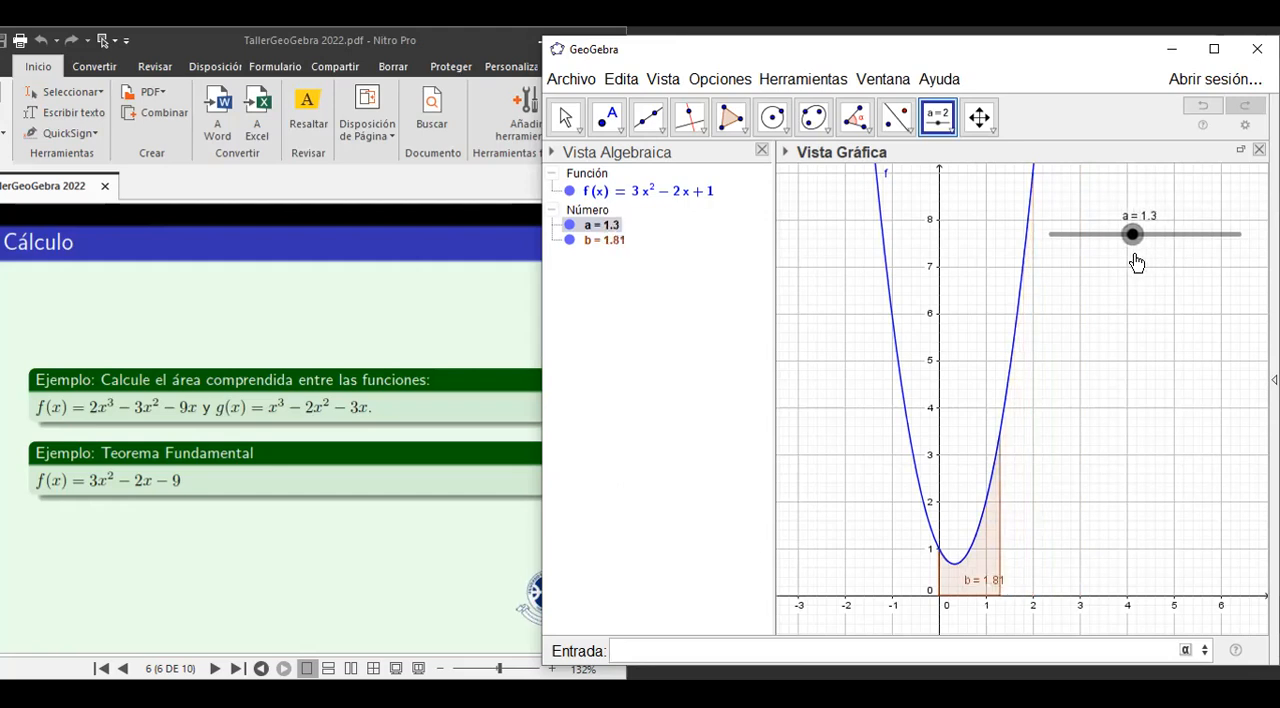
Show the CAS view and compute the indefinite integral of f with respect to x in row 1.
click(662, 79)
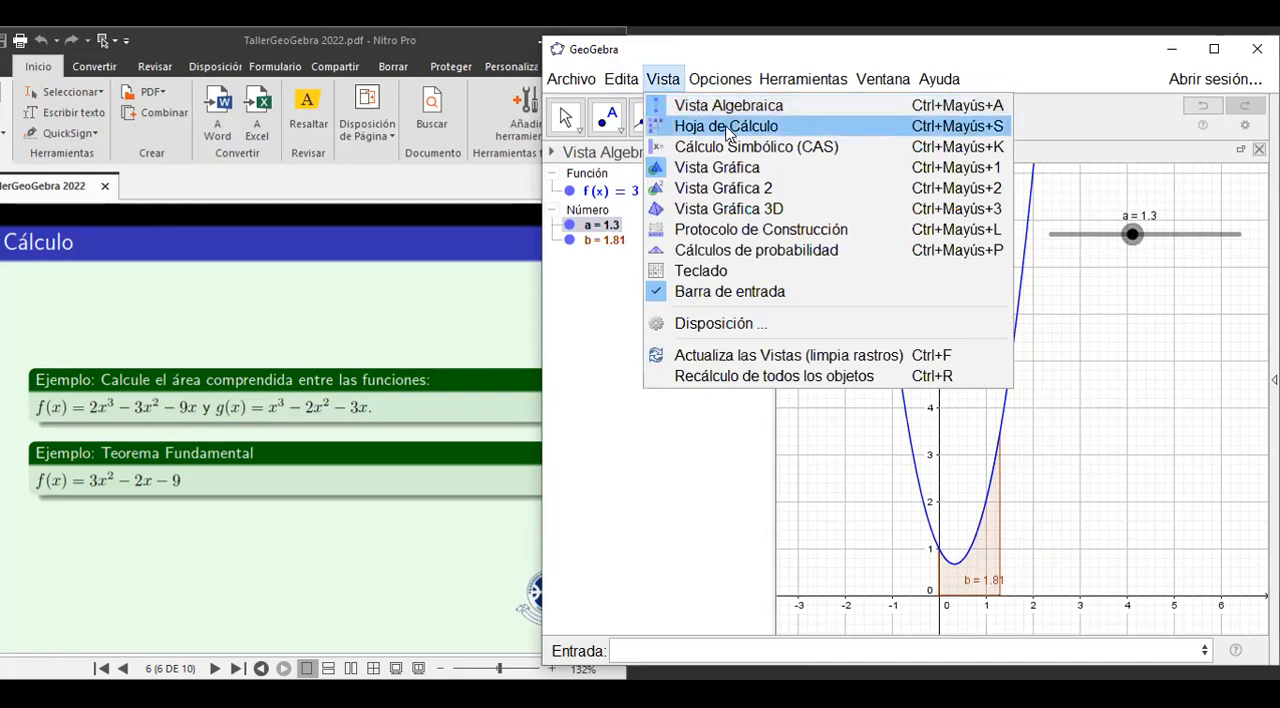
click(717, 158)
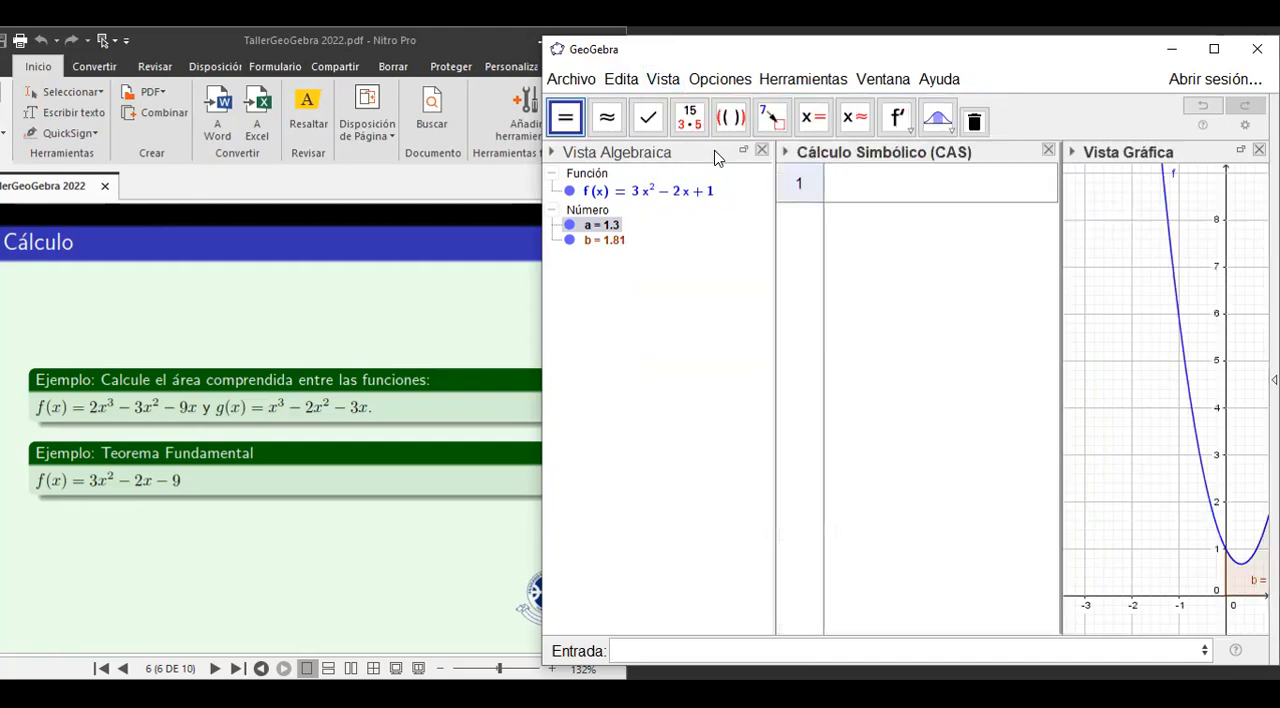
click(836, 190)
text(inte)
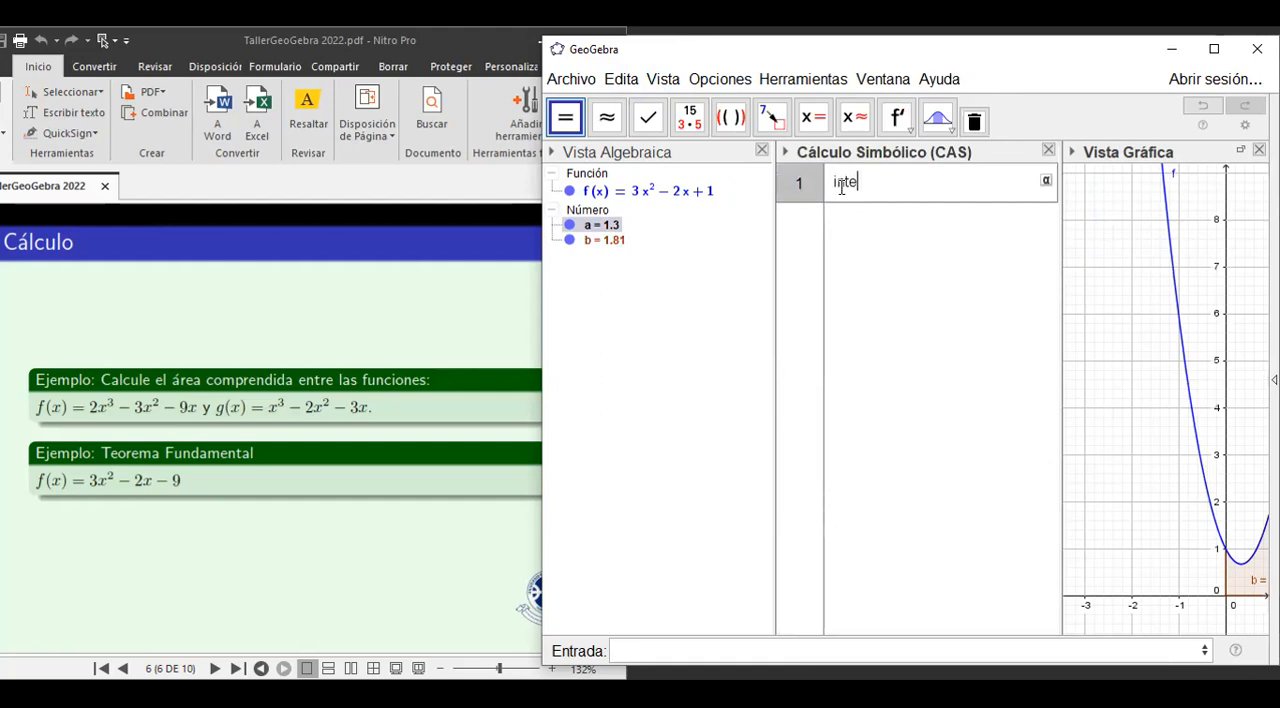
text(gr)
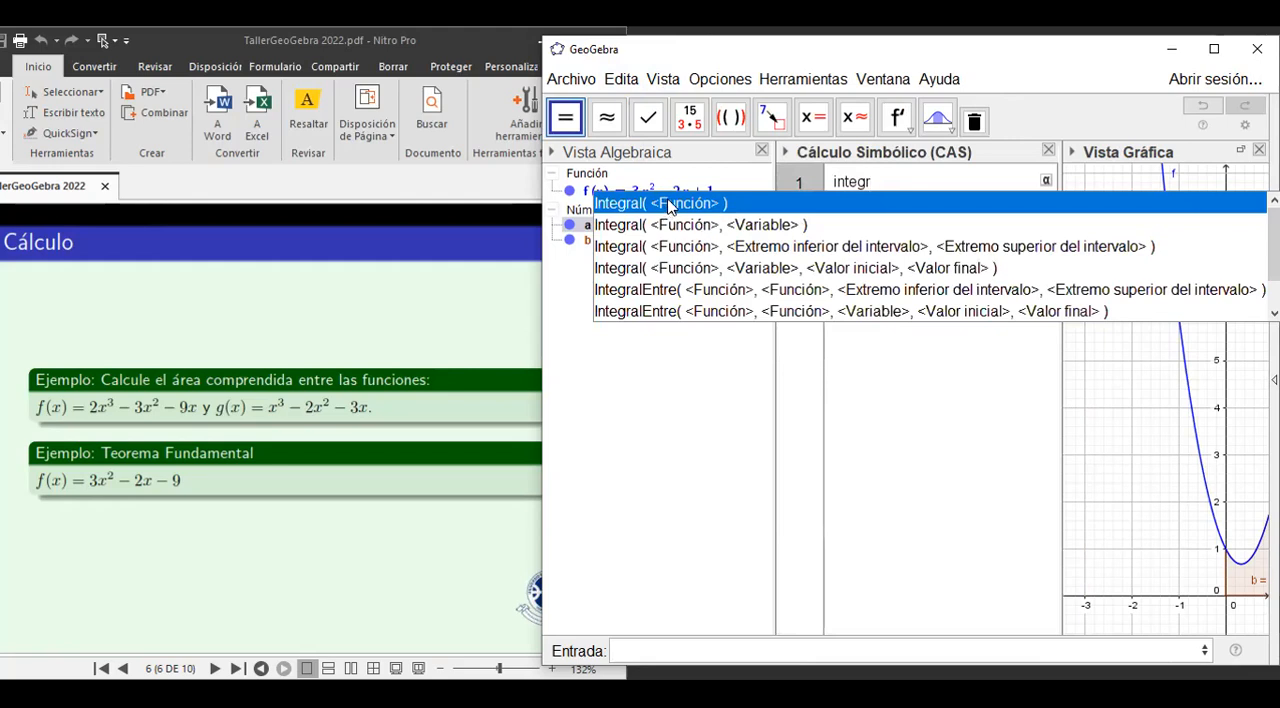
click(702, 226)
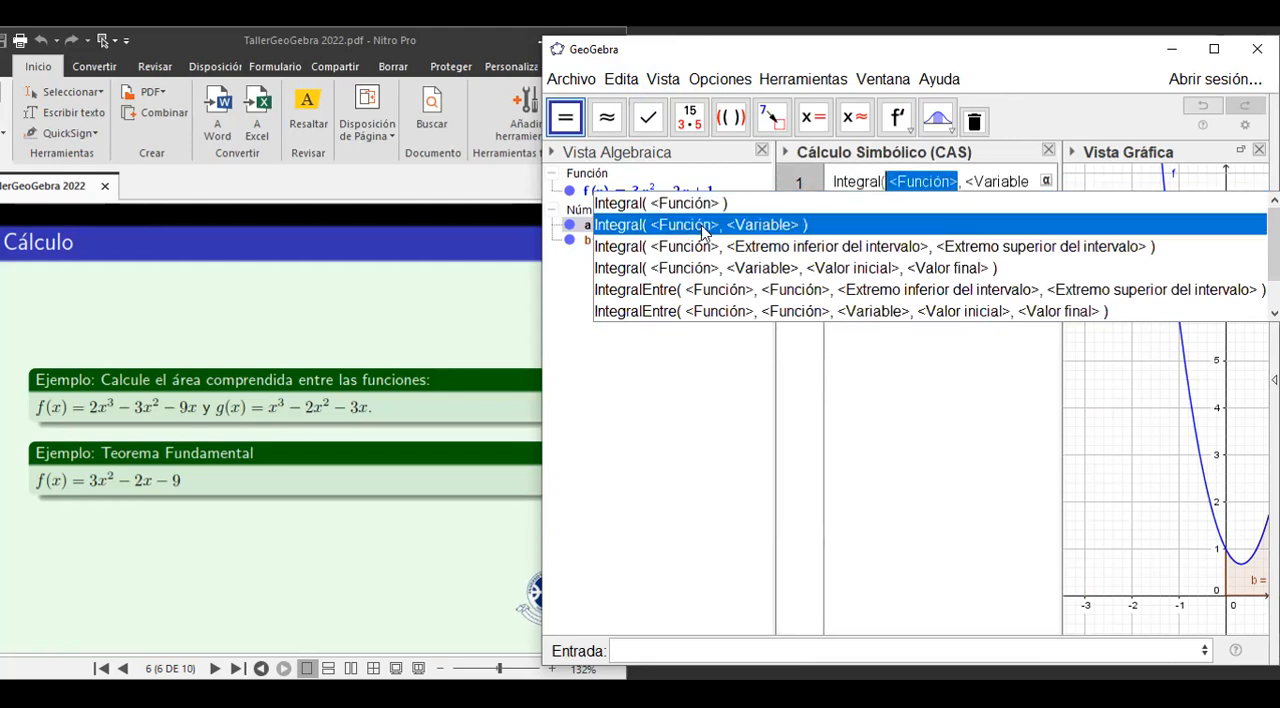
text(f)
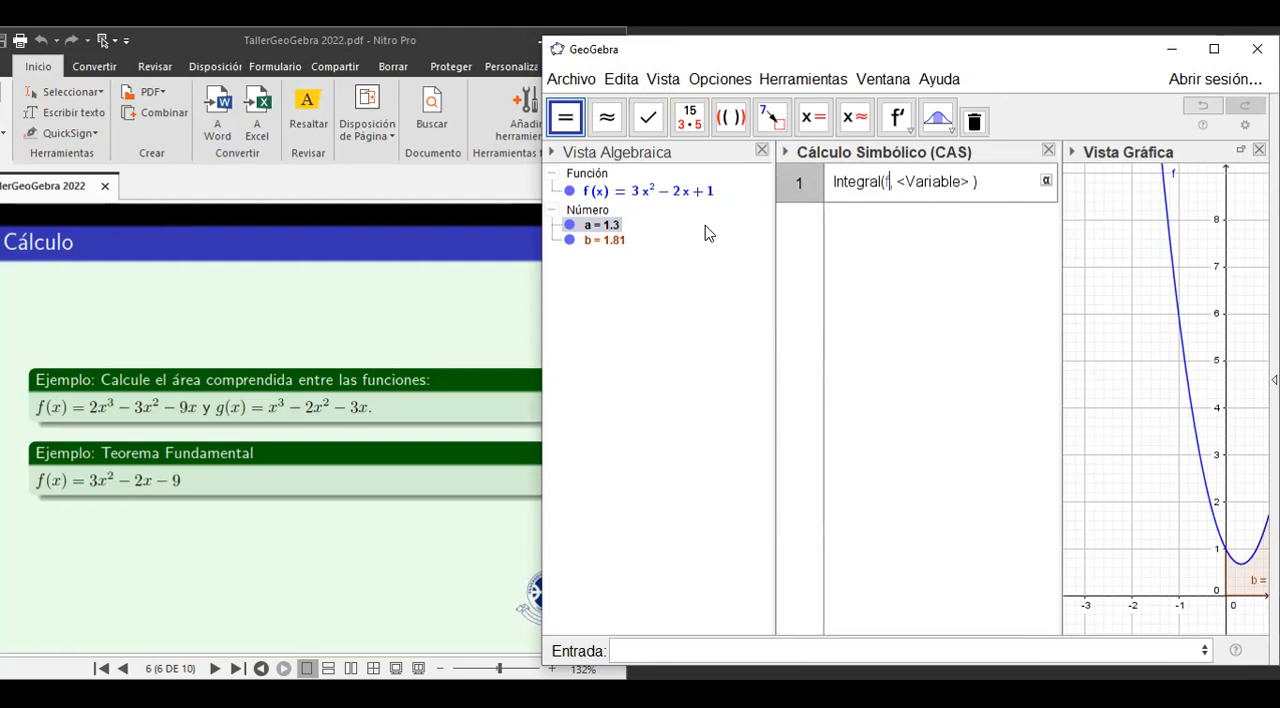
key(Tab)
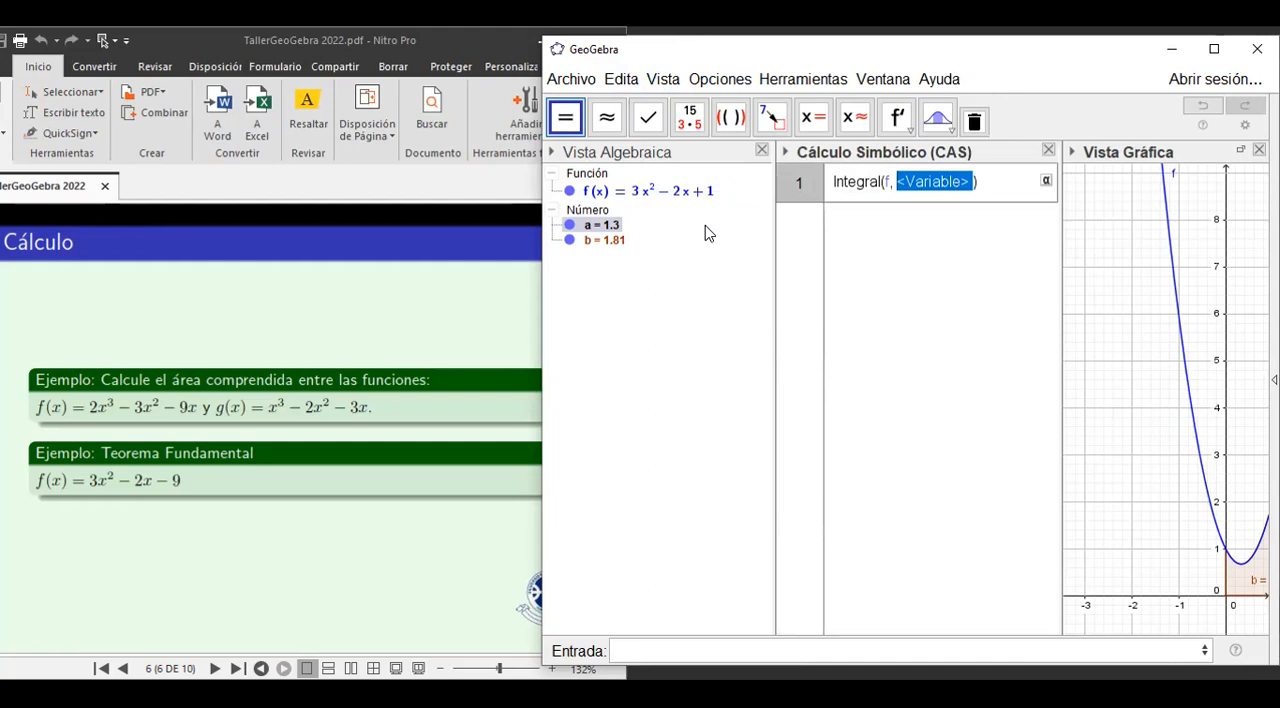
text(x)
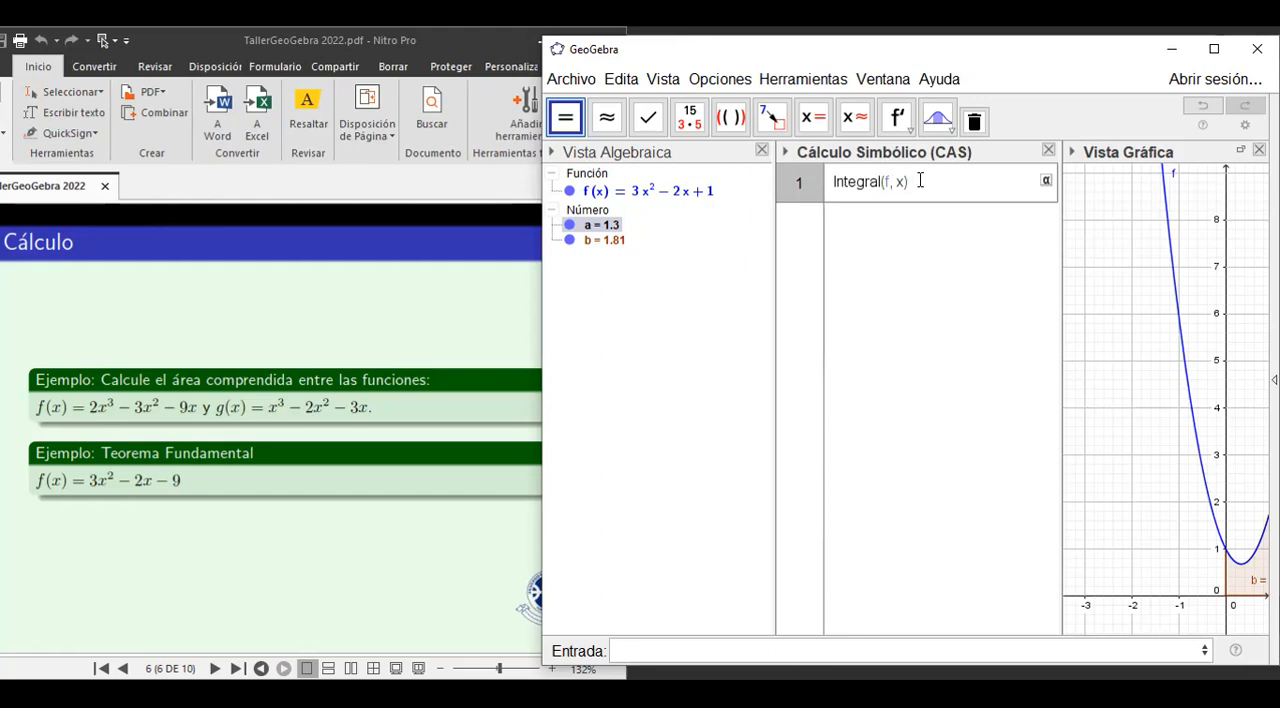
key(Return)
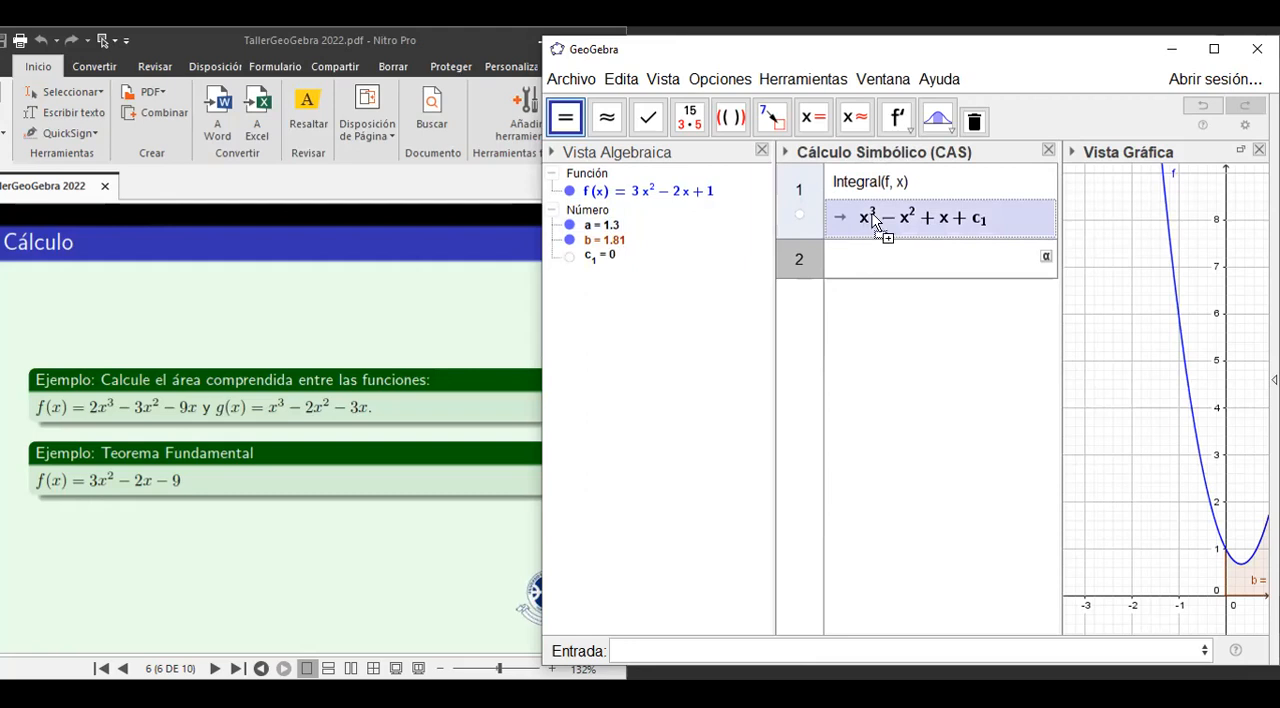
Copy the CAS antiderivative and use it, without the integration constant, to define F(x)=x^3 - x^2 + x.
click(890, 220)
right_click(890, 220)
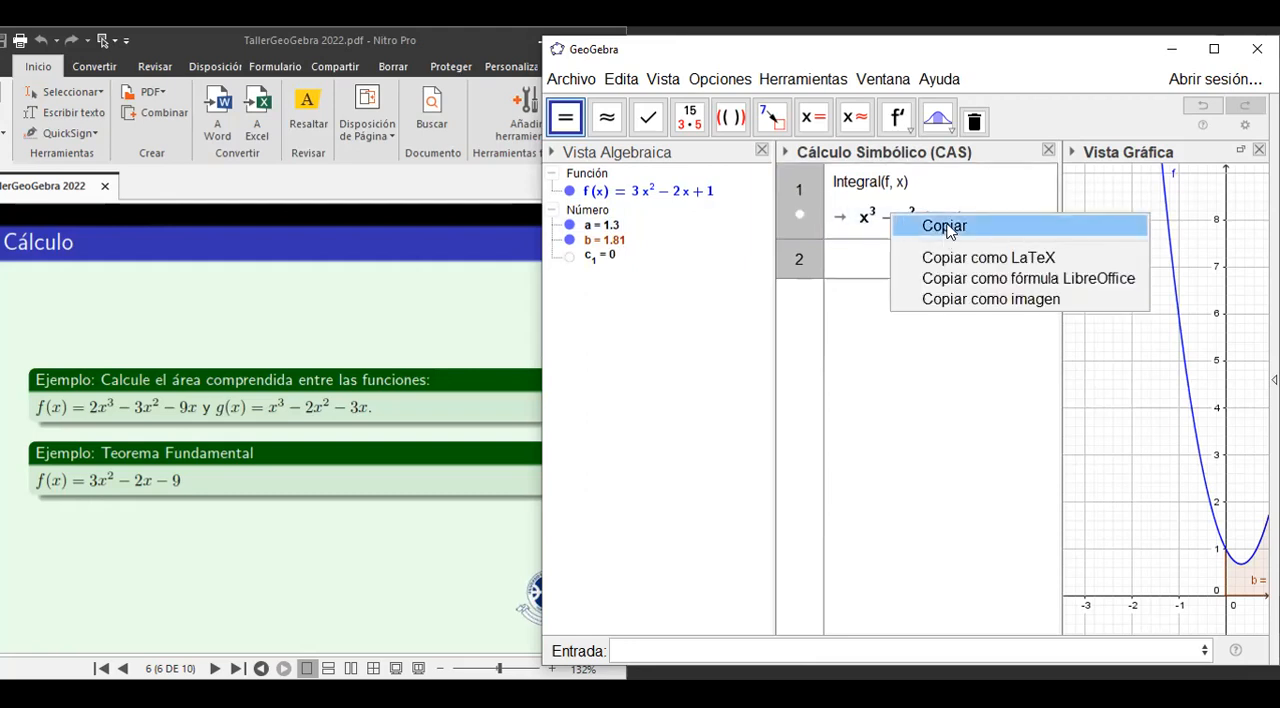
click(944, 226)
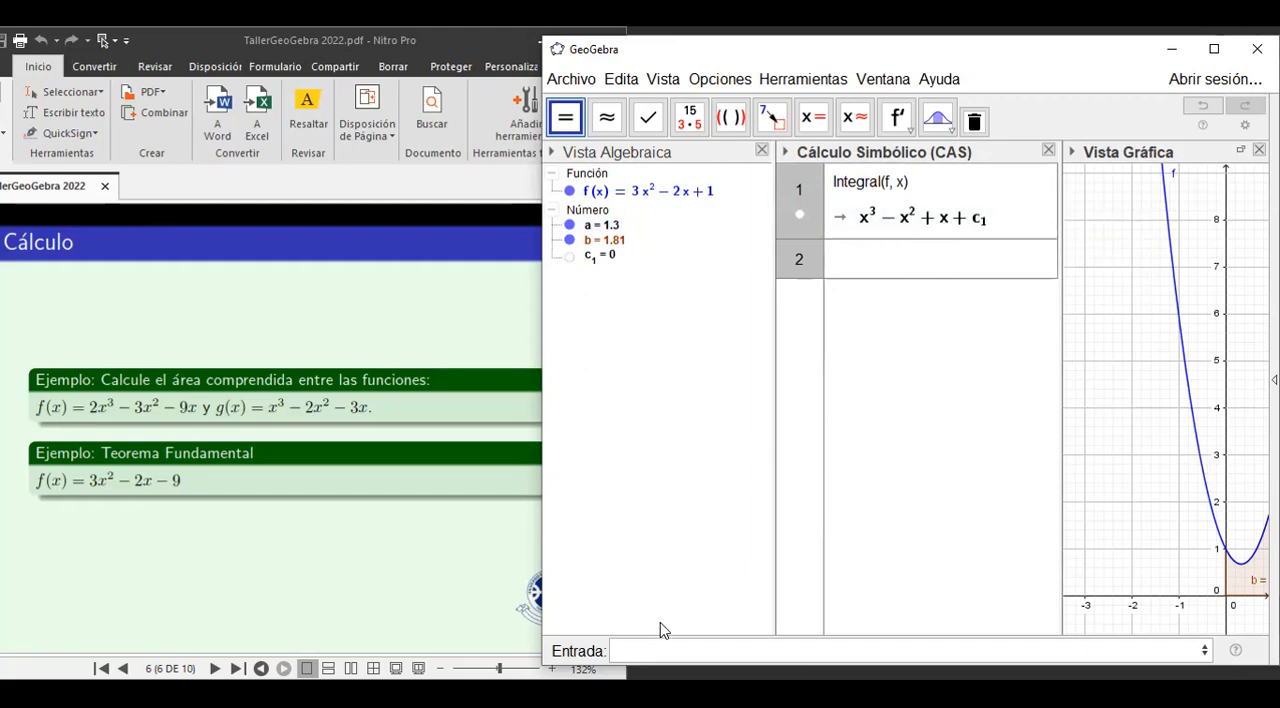
click(630, 648)
text(F()
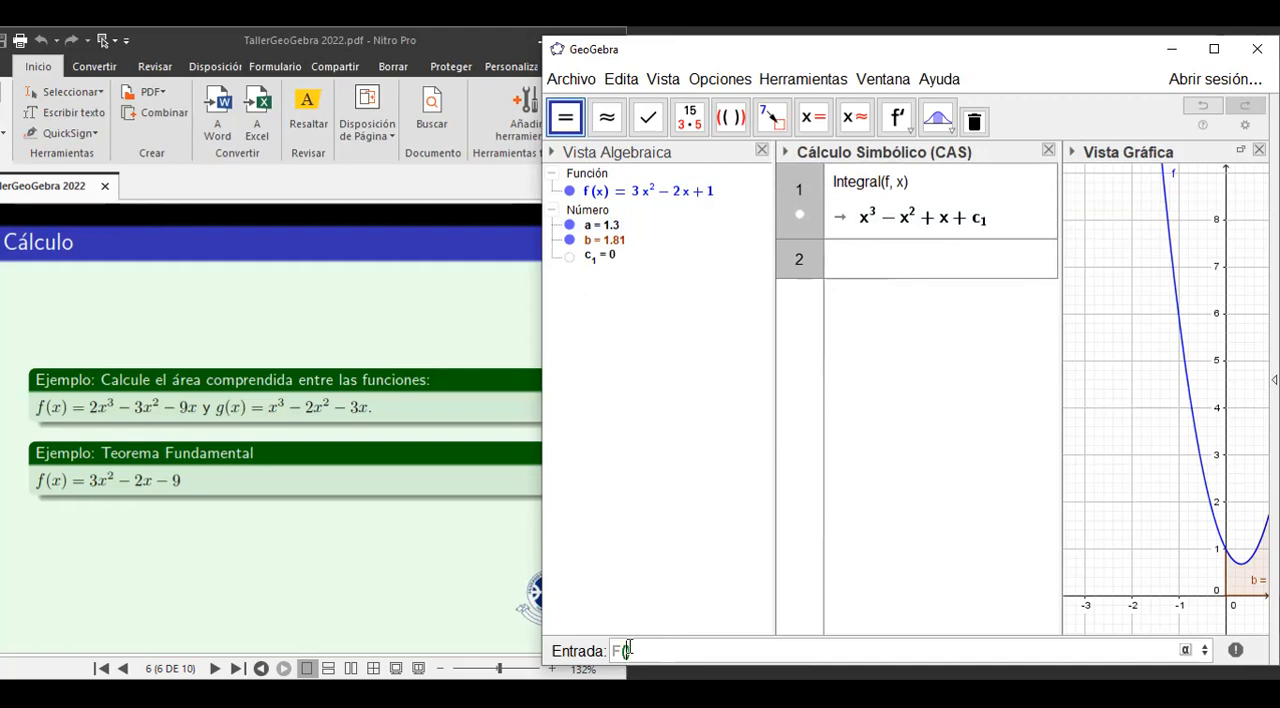
text(x)=)
text(x^(3) - x^(2) + x + c_1)
key(BackSpace)
key(BackSpace)
key(BackSpace)
key(BackSpace)
key(BackSpace)
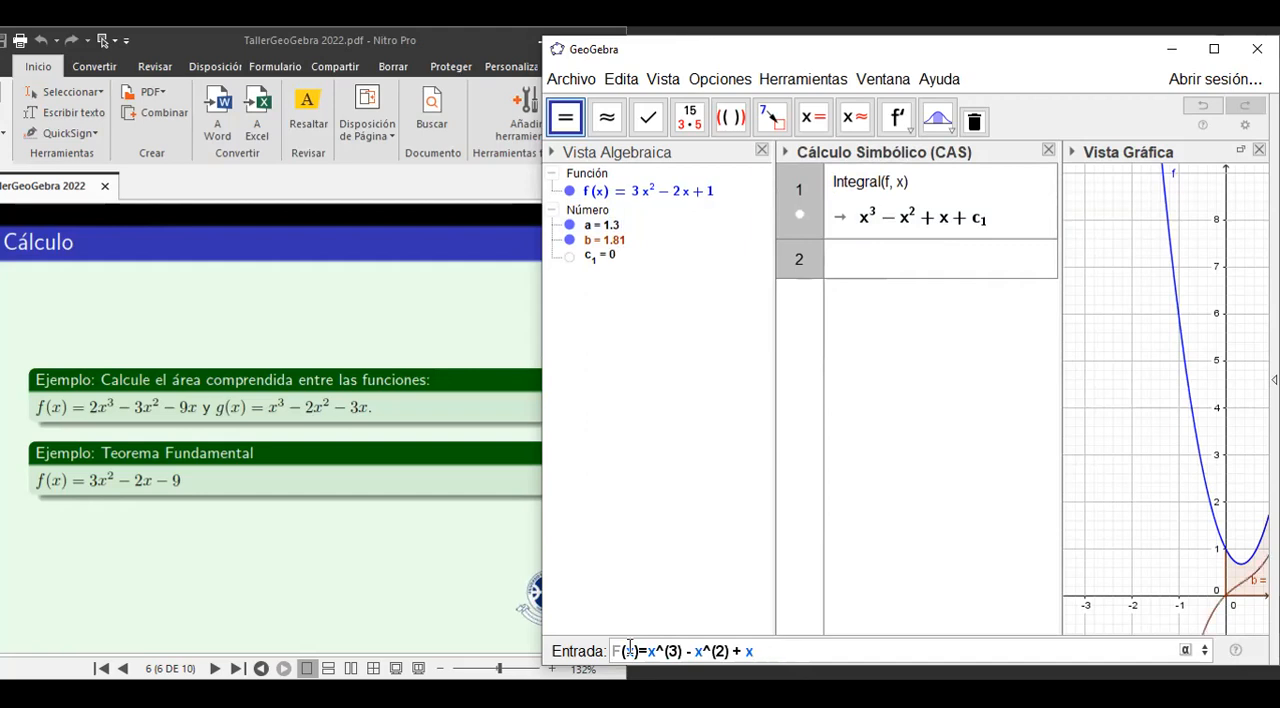
key(BackSpace)
key(Return)
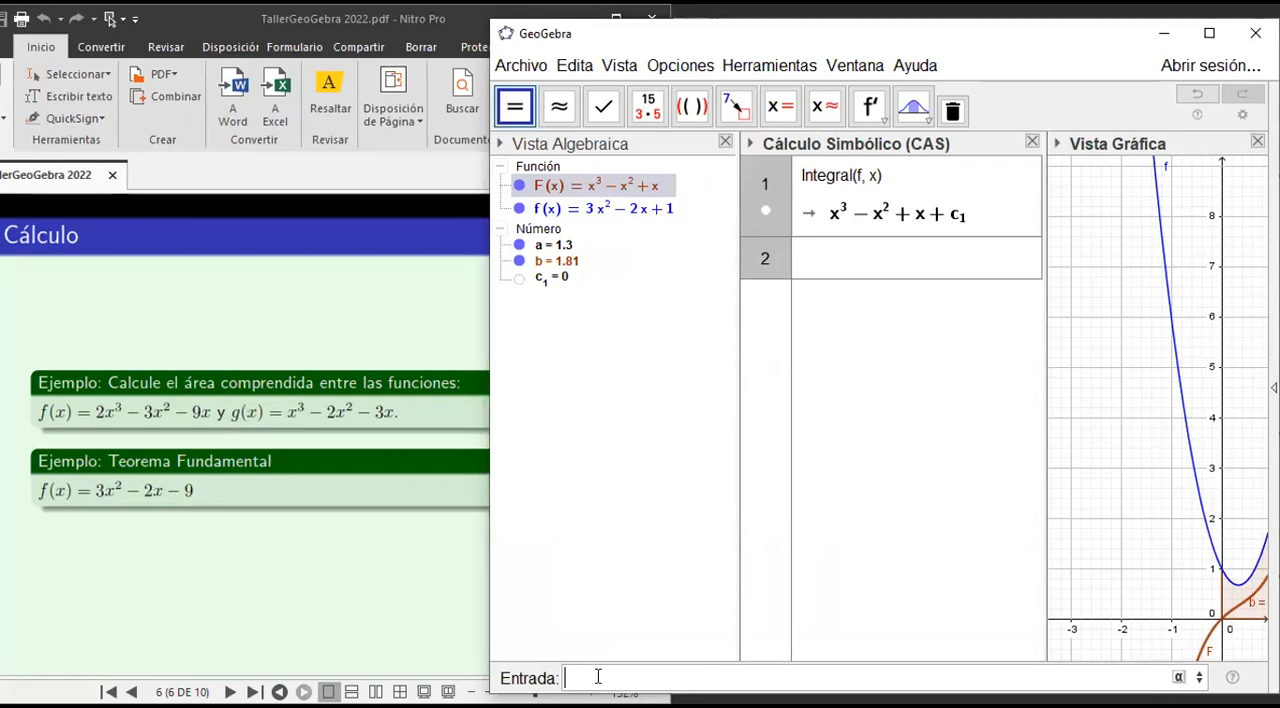
Define G as the definite integral of f from 0 to a.
text(G=integra)
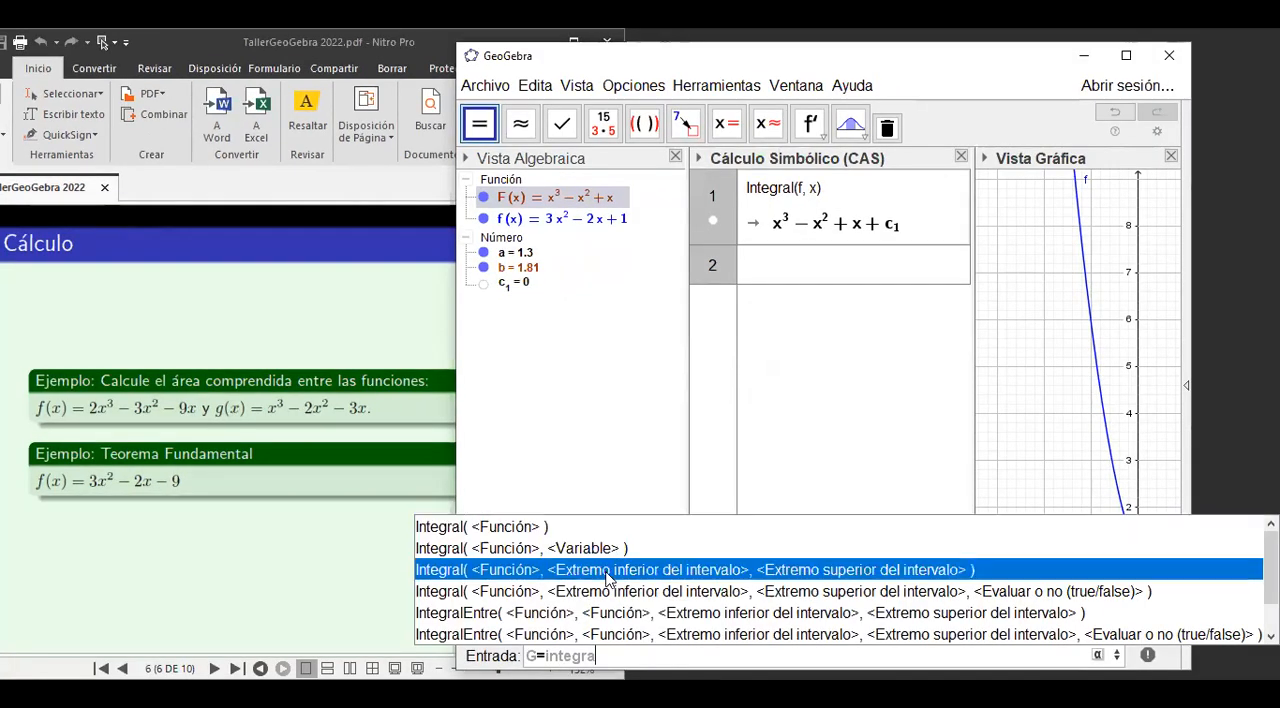
click(613, 570)
text(f)
key(Tab)
text(0)
key(Tab)
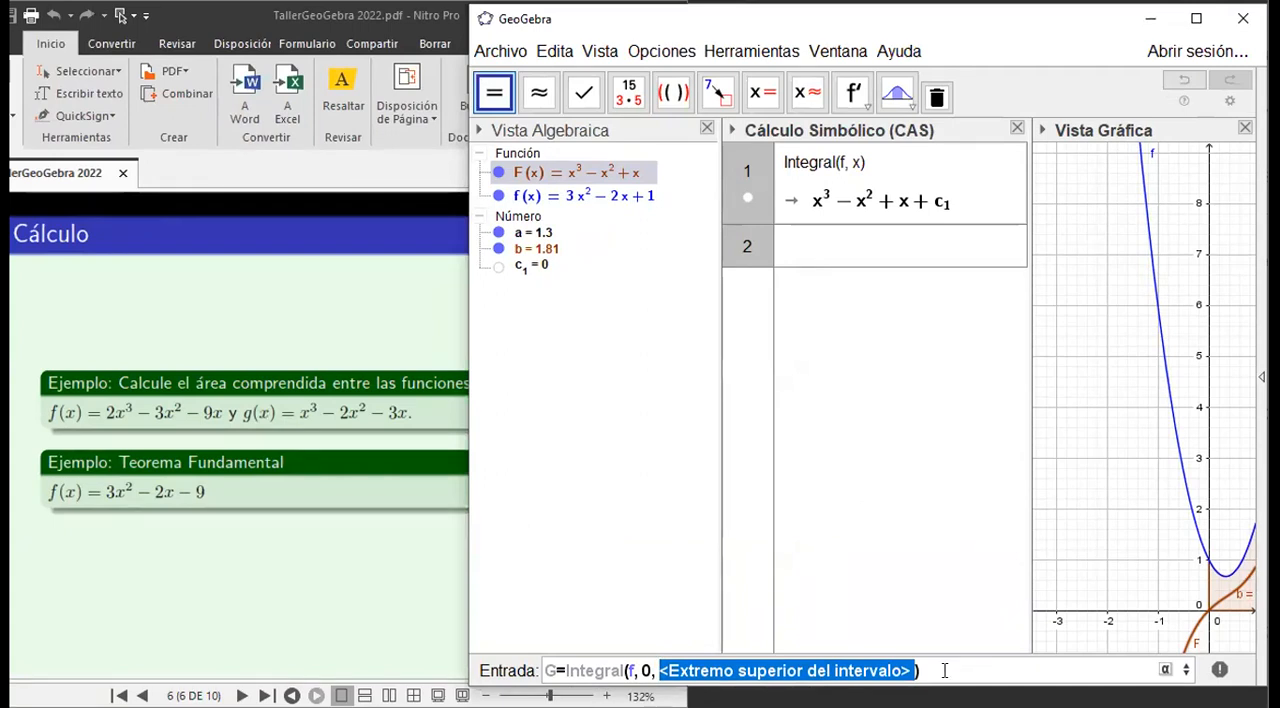
text(al(f, 0, a)
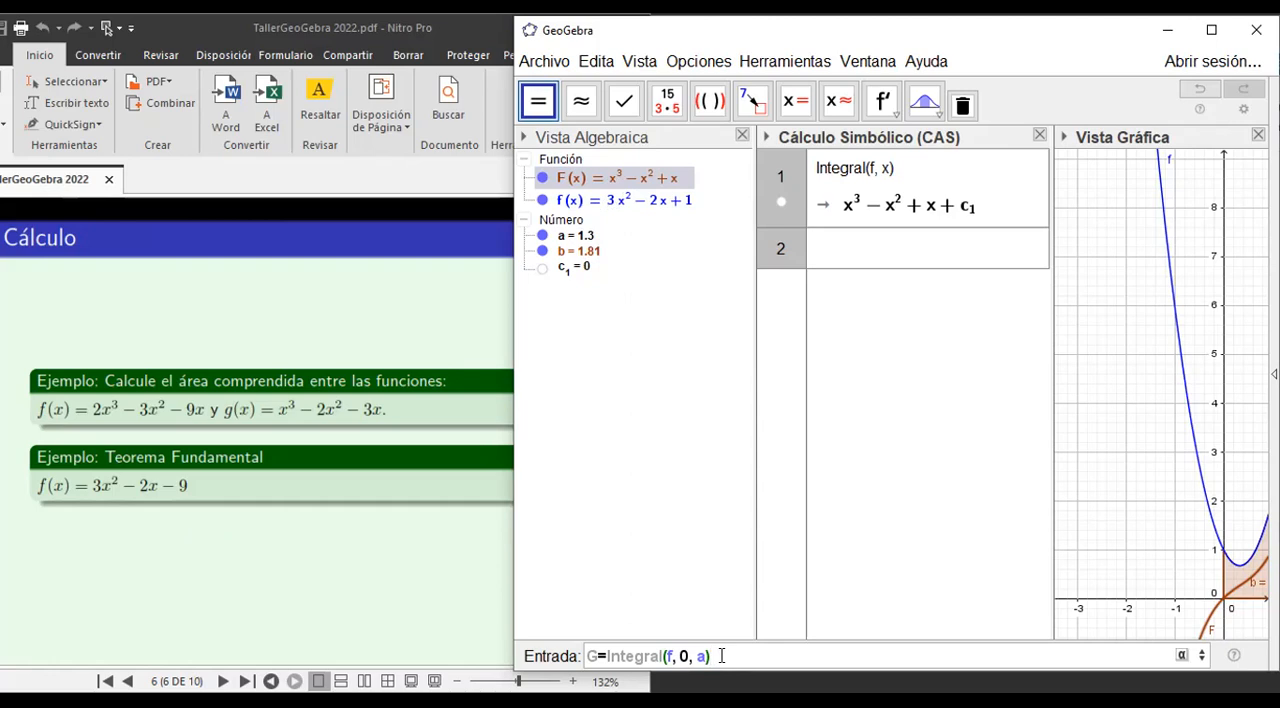
key(Return)
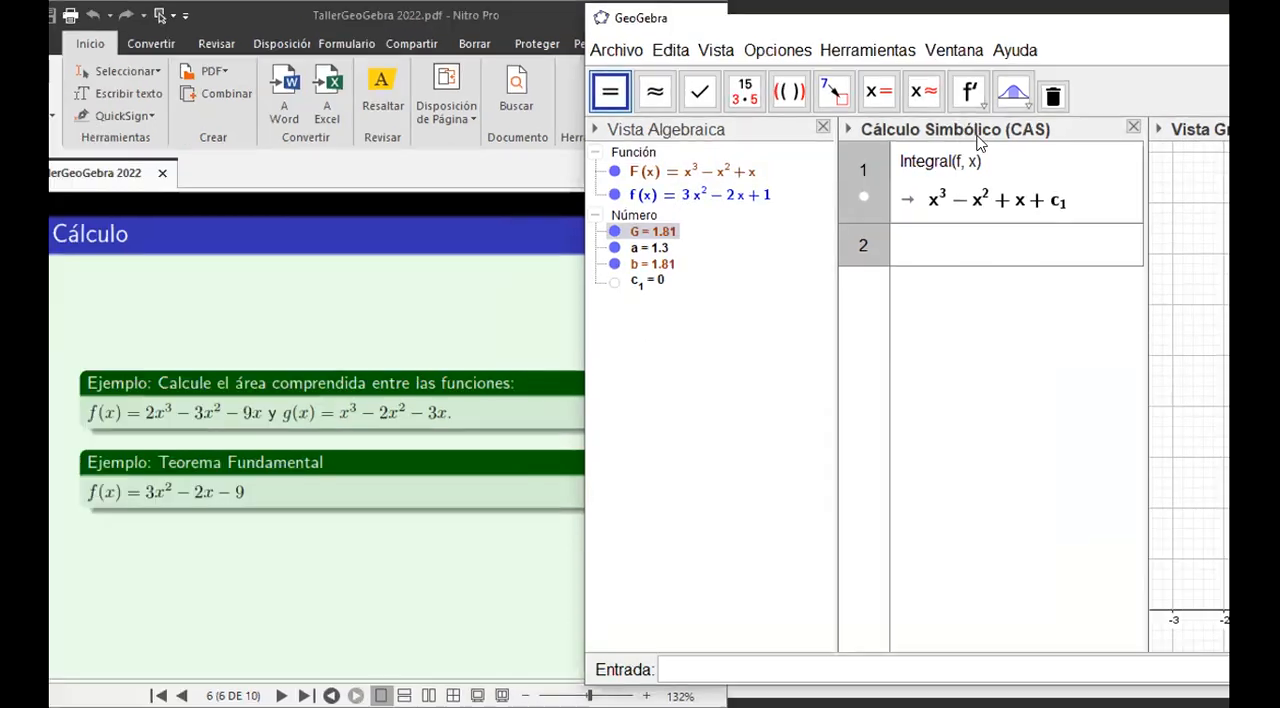
Close the CAS view and vary slider a to 1.7, ending at 1.5.
click(978, 139)
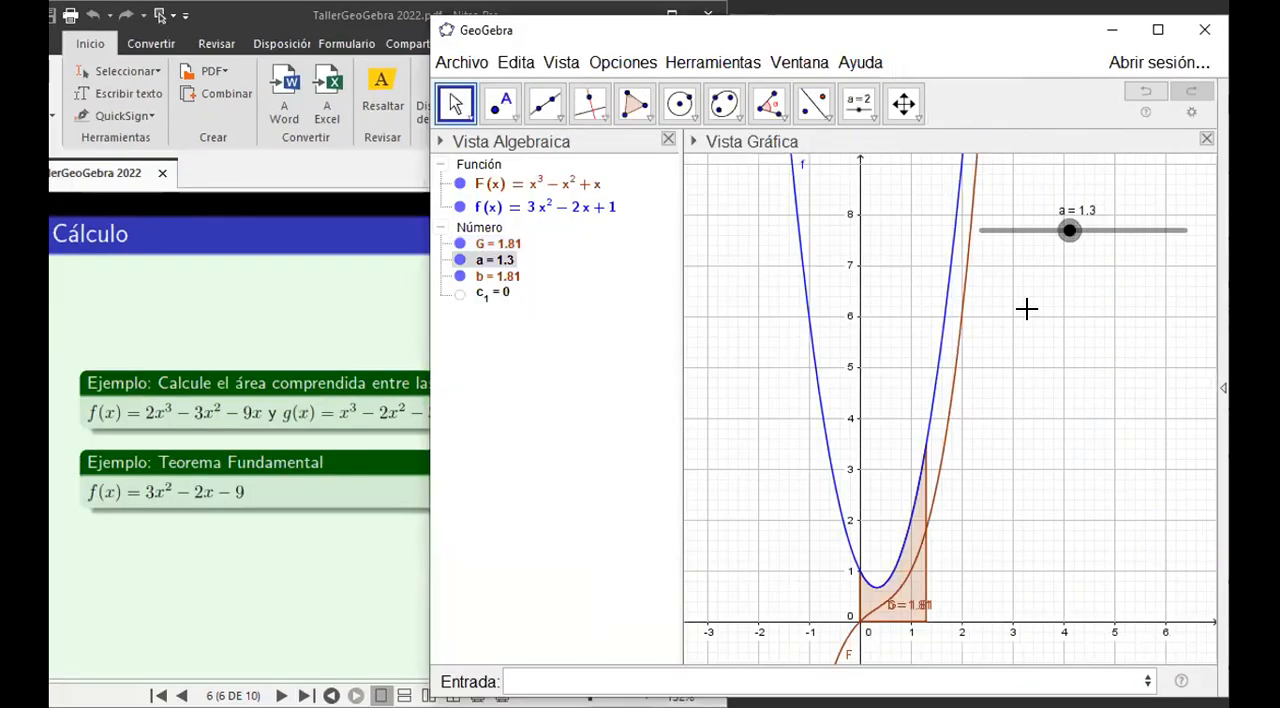
mouse_move(1070, 232)
mouse_down()
mouse_move(1044, 234)
mouse_move(1097, 231)
mouse_up()
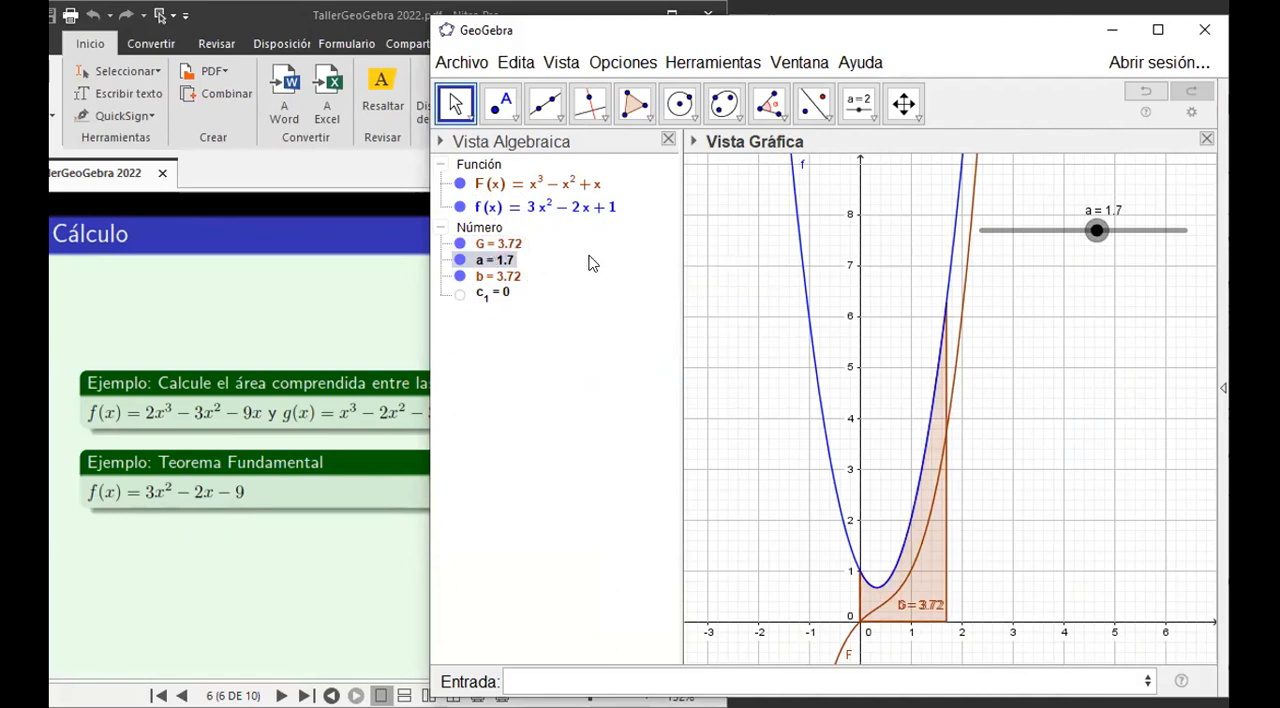
mouse_move(1097, 234)
mouse_down()
mouse_move(1030, 247)
mouse_move(1083, 232)
mouse_up()
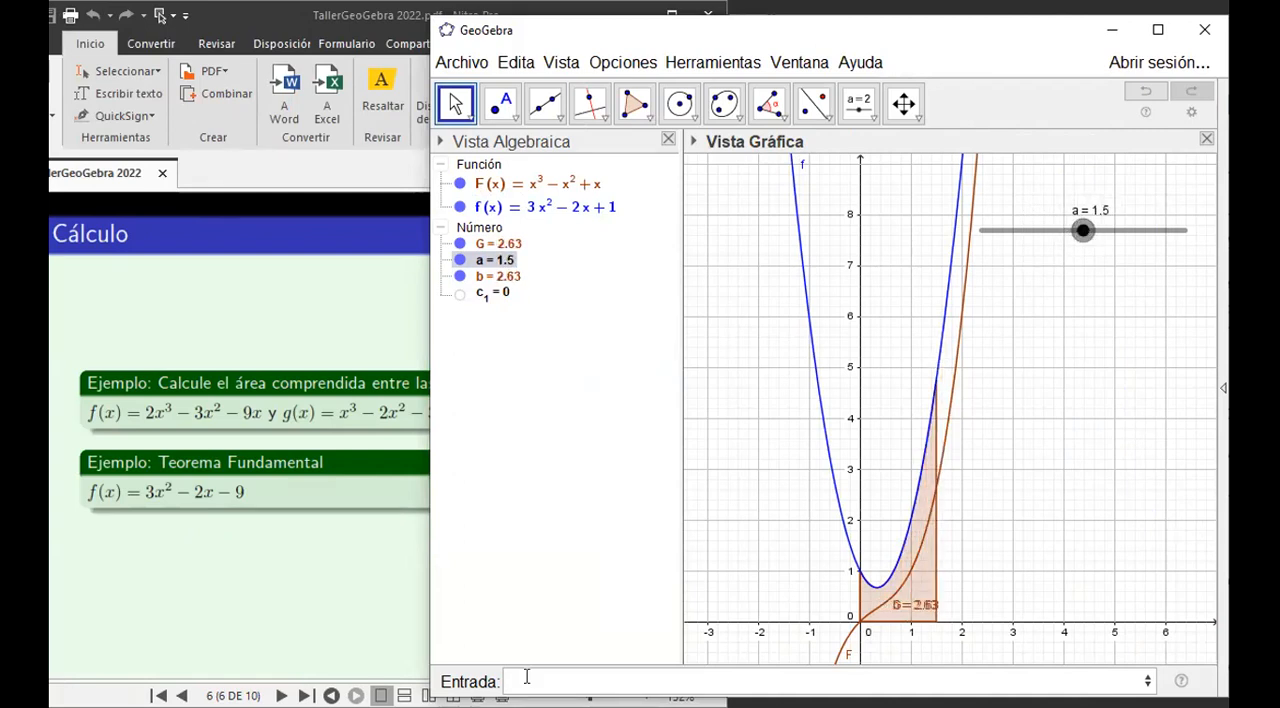
Evaluate F(a) as a new number for comparison with the definite integral.
click(800, 682)
text(F(a))
key(Return)
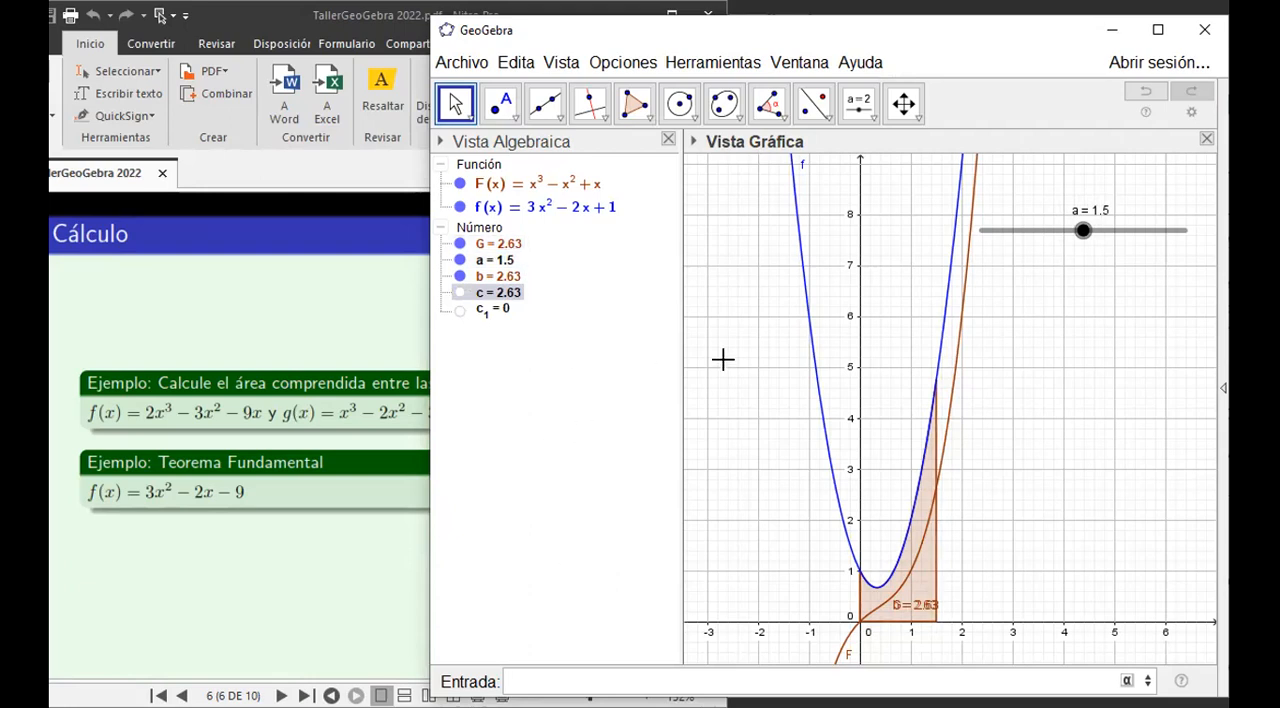
Vary slider a through 1.8 and 1.3 to 2.5 to compare the integral values with F(a).
drag(1083, 232, 1103, 231)
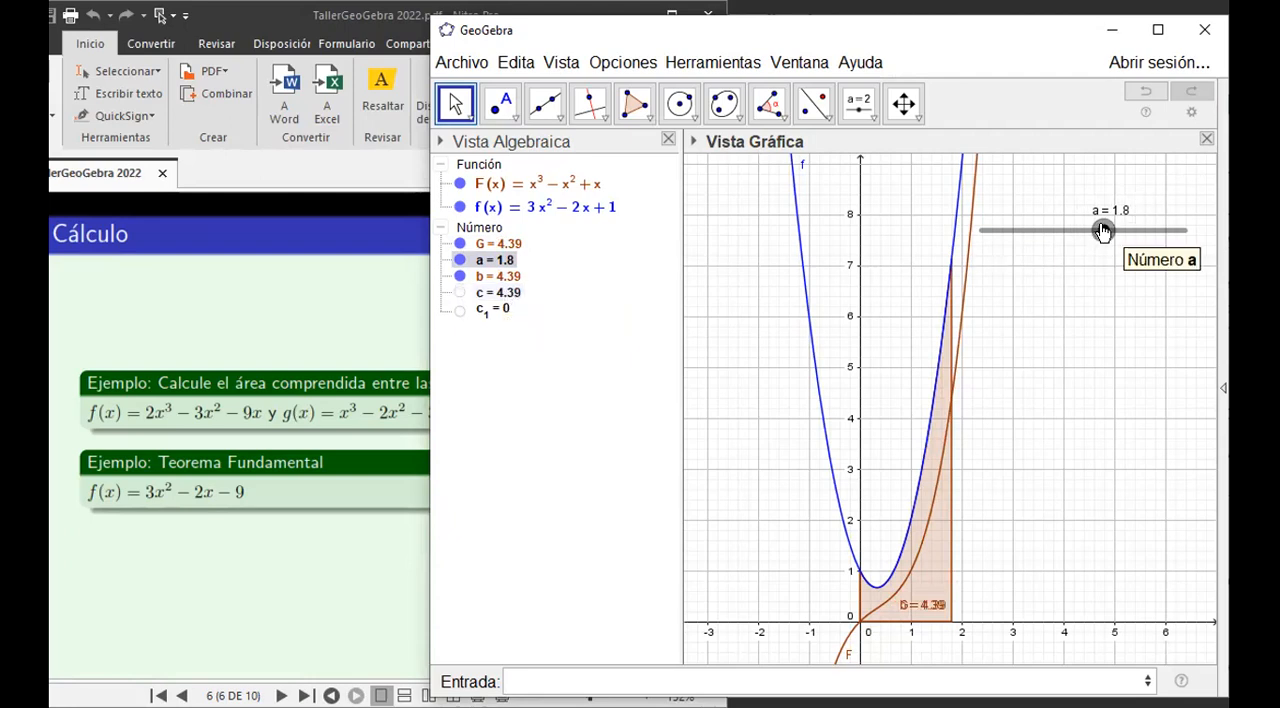
mouse_move(1110, 236)
mouse_down()
mouse_move(1123, 236)
mouse_move(1051, 237)
mouse_up()
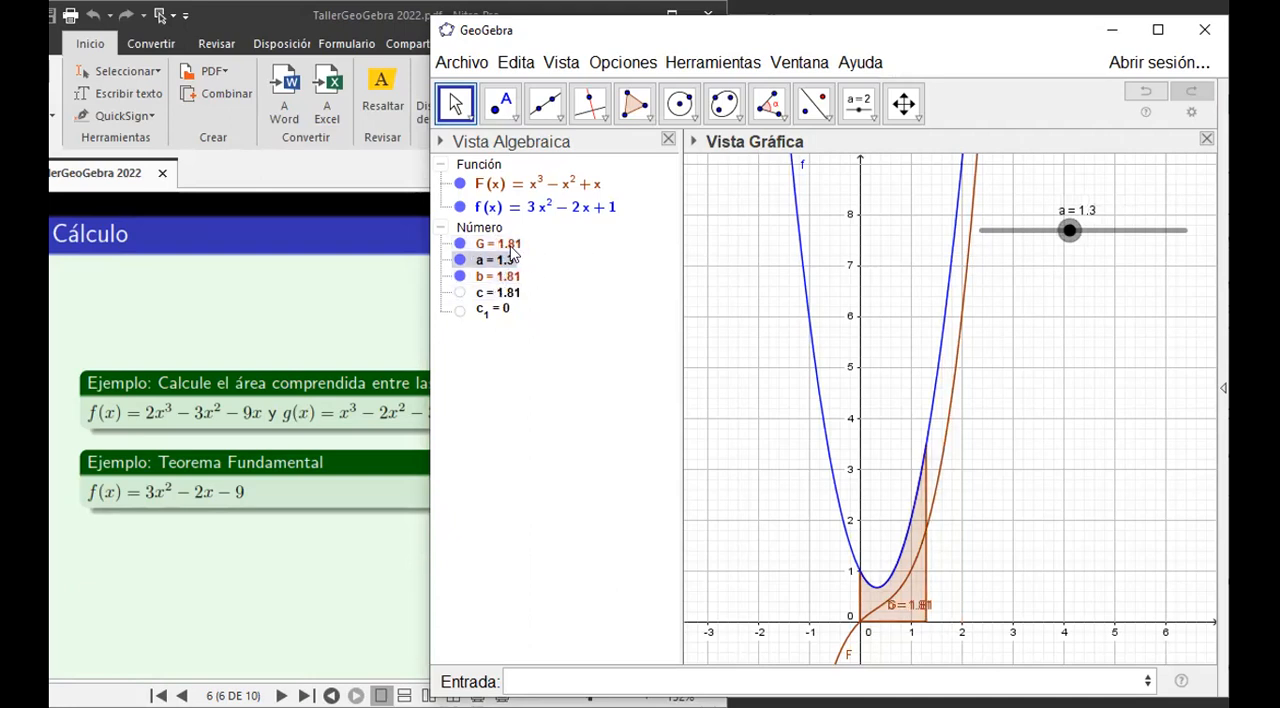
mouse_move(1071, 231)
mouse_down()
mouse_move(1183, 234)
mouse_move(1054, 254)
mouse_move(1153, 246)
mouse_up()
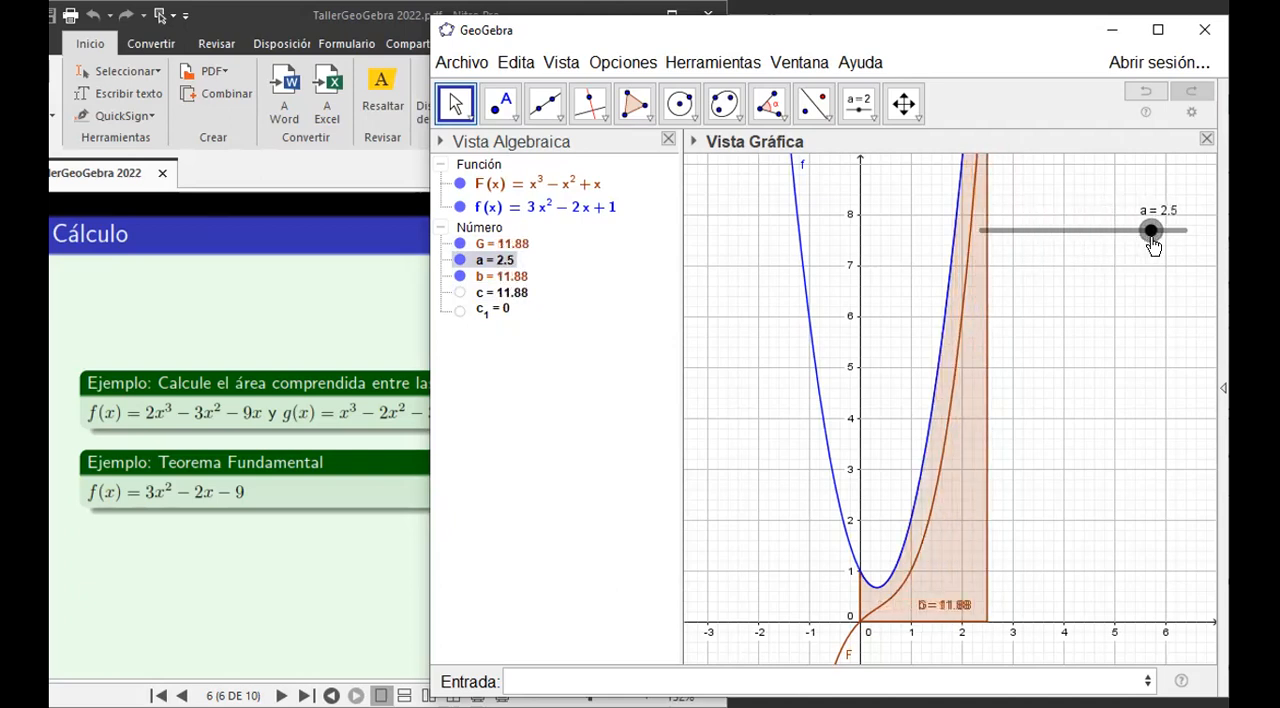
Switch to the workshop PDF in Nitro Pro and go to page 7, the example on curves and surfaces in space.
click(293, 612)
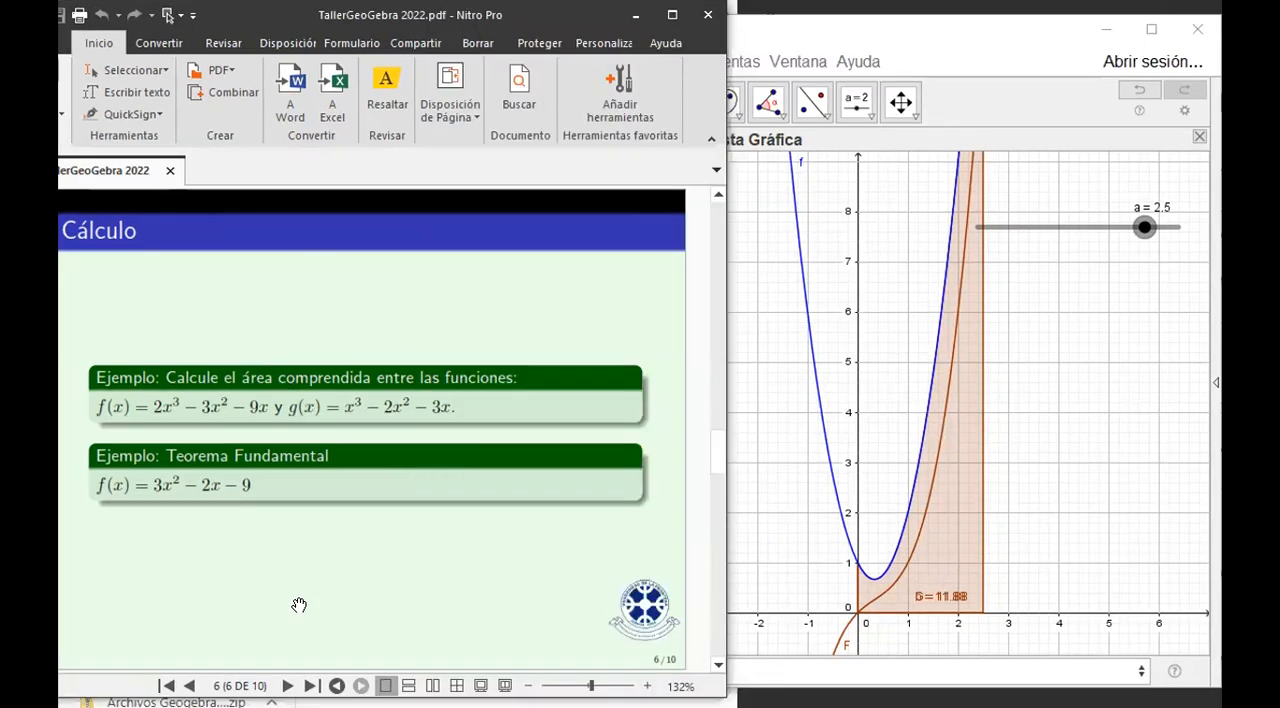
scroll(299, 605, down, 2)
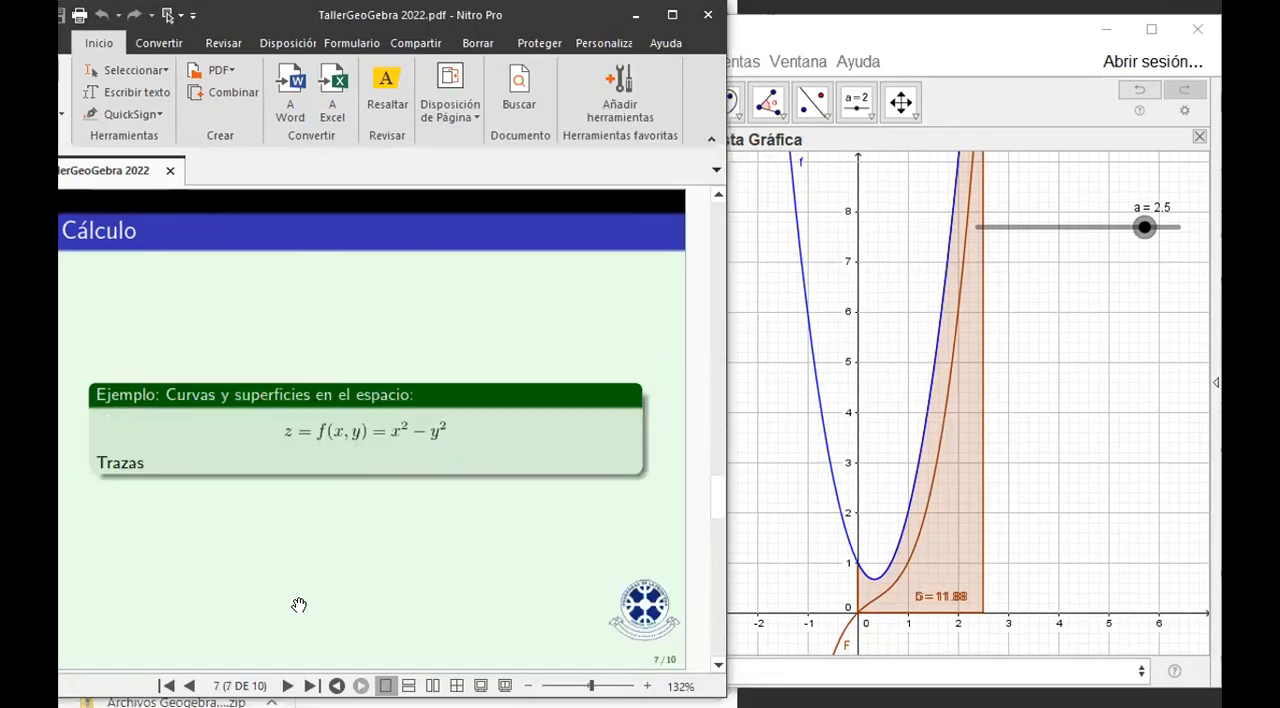
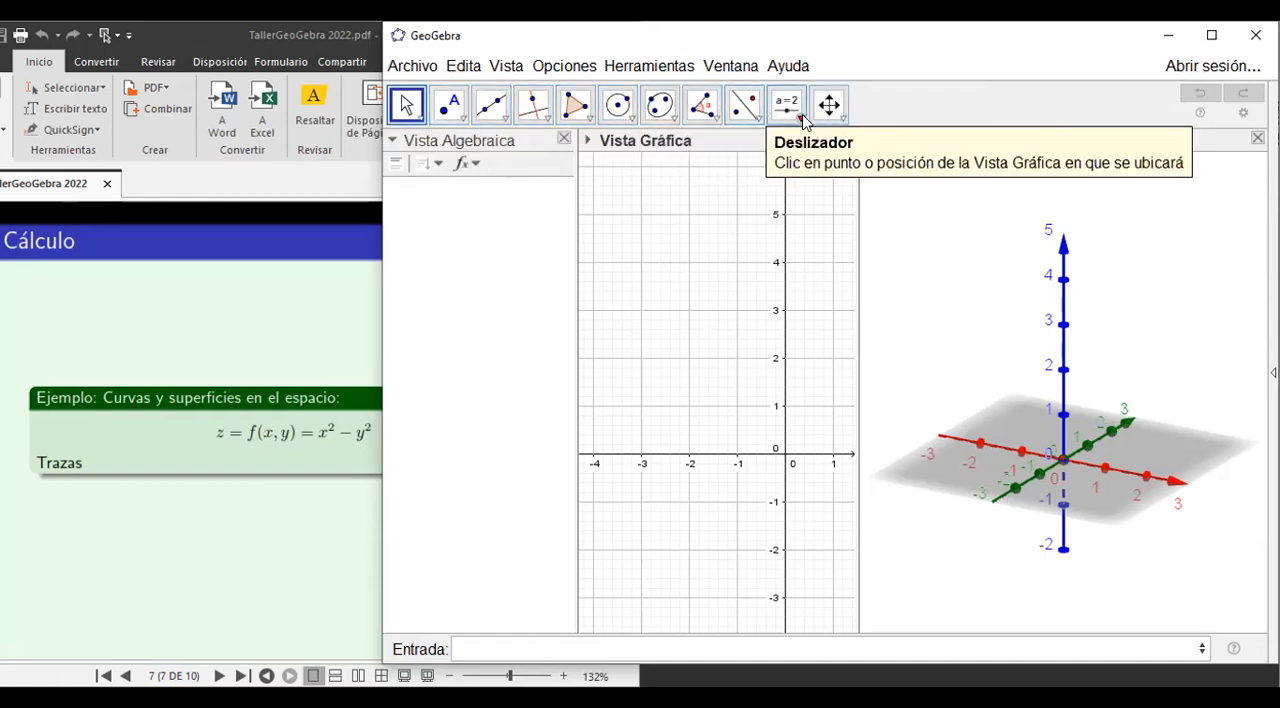
click(938, 245)
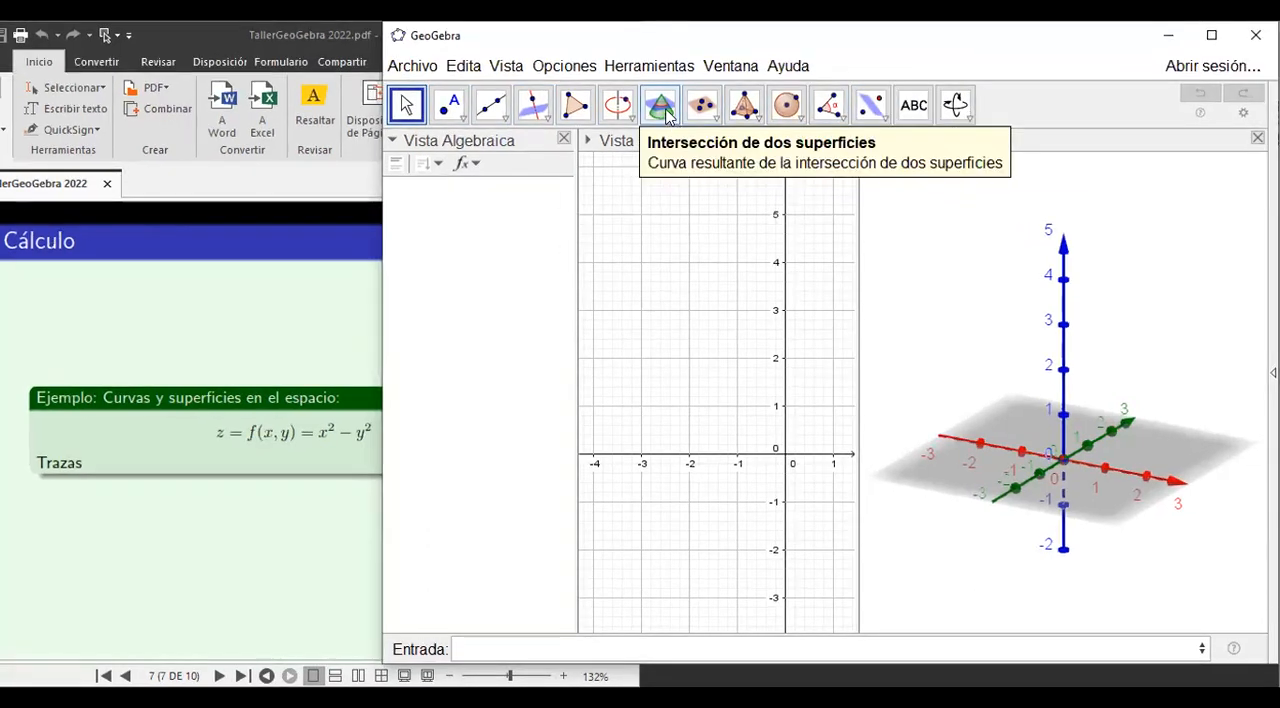
click(757, 121)
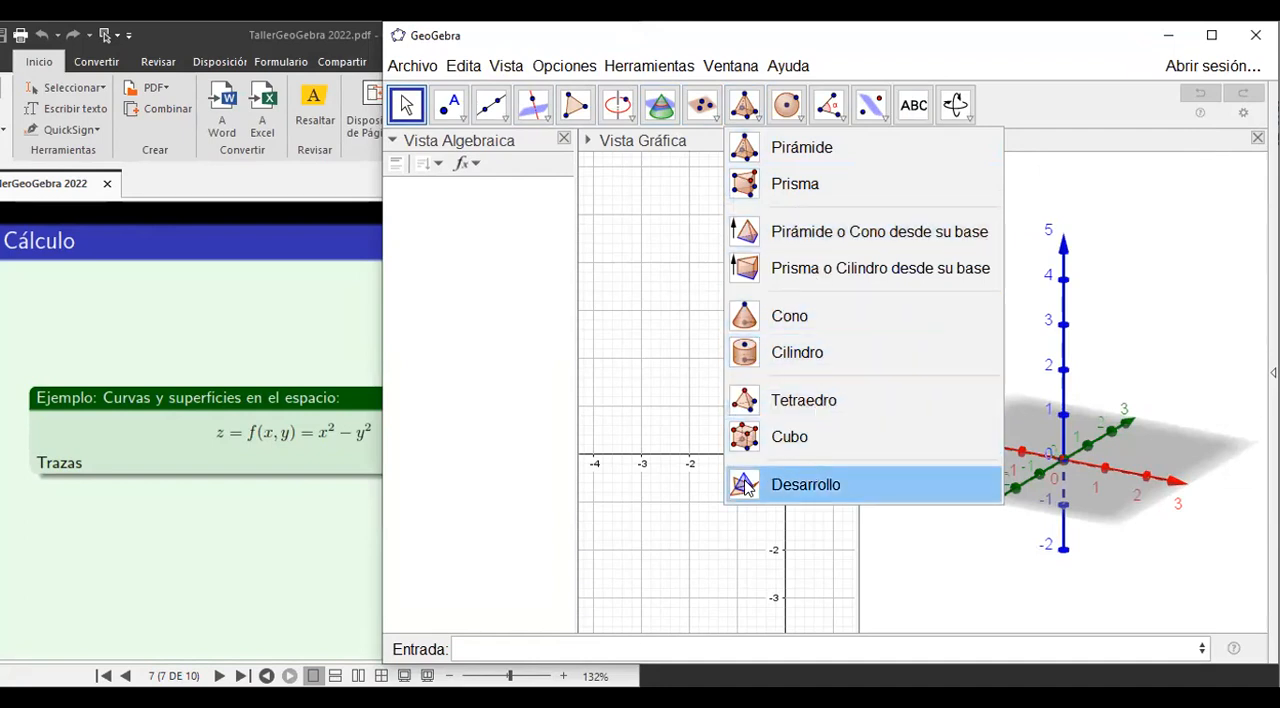
click(788, 114)
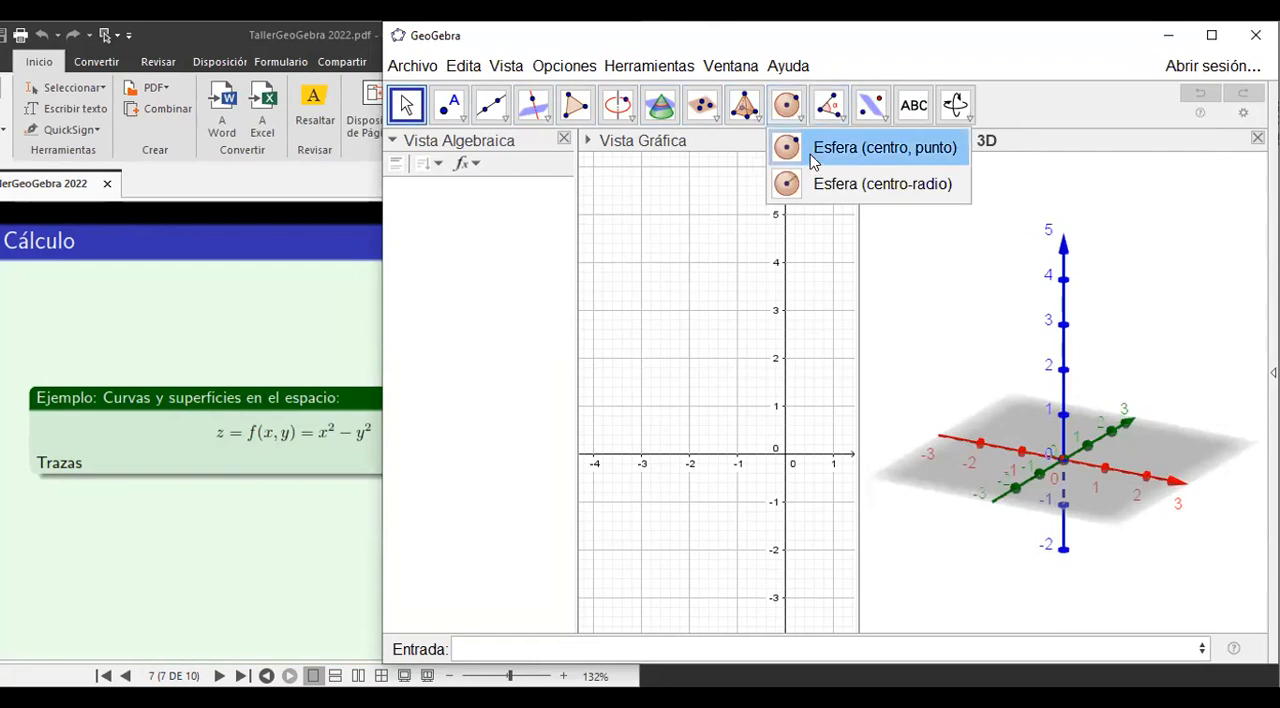
mouse_move(840, 130)
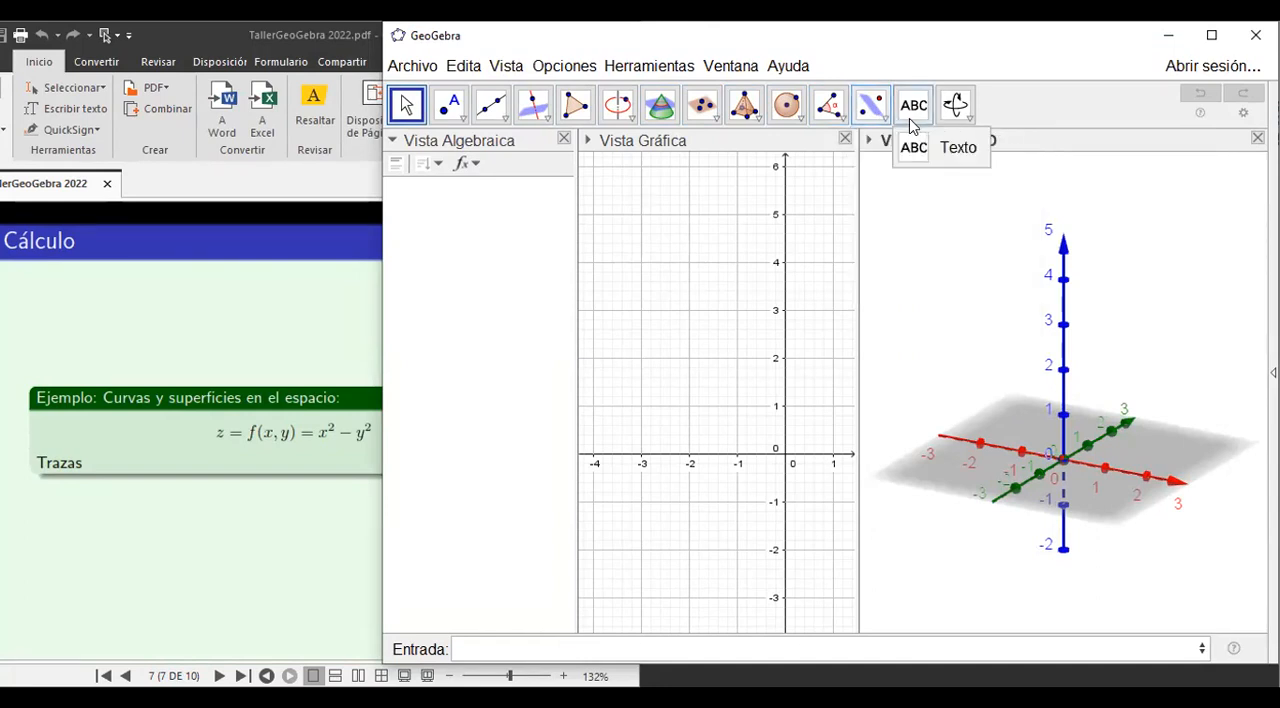
mouse_move(963, 114)
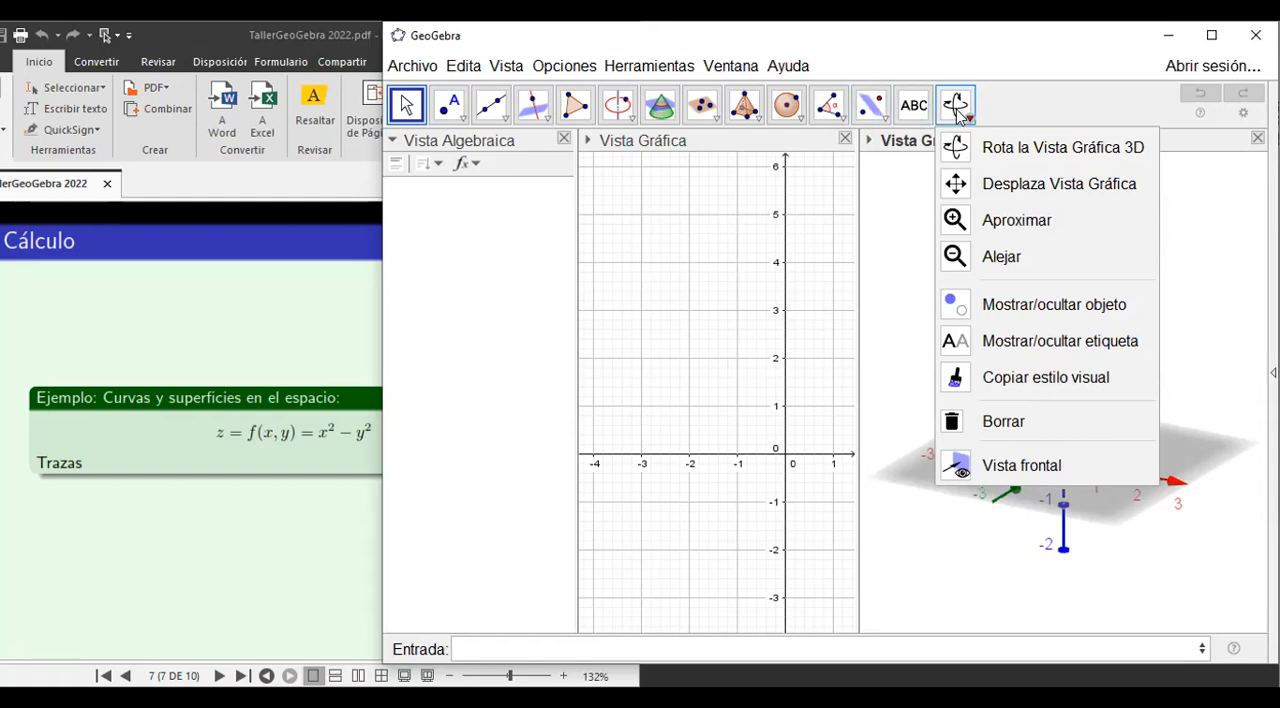
Plot the surface z=x^2-y^2 in the 3D view.
click(480, 647)
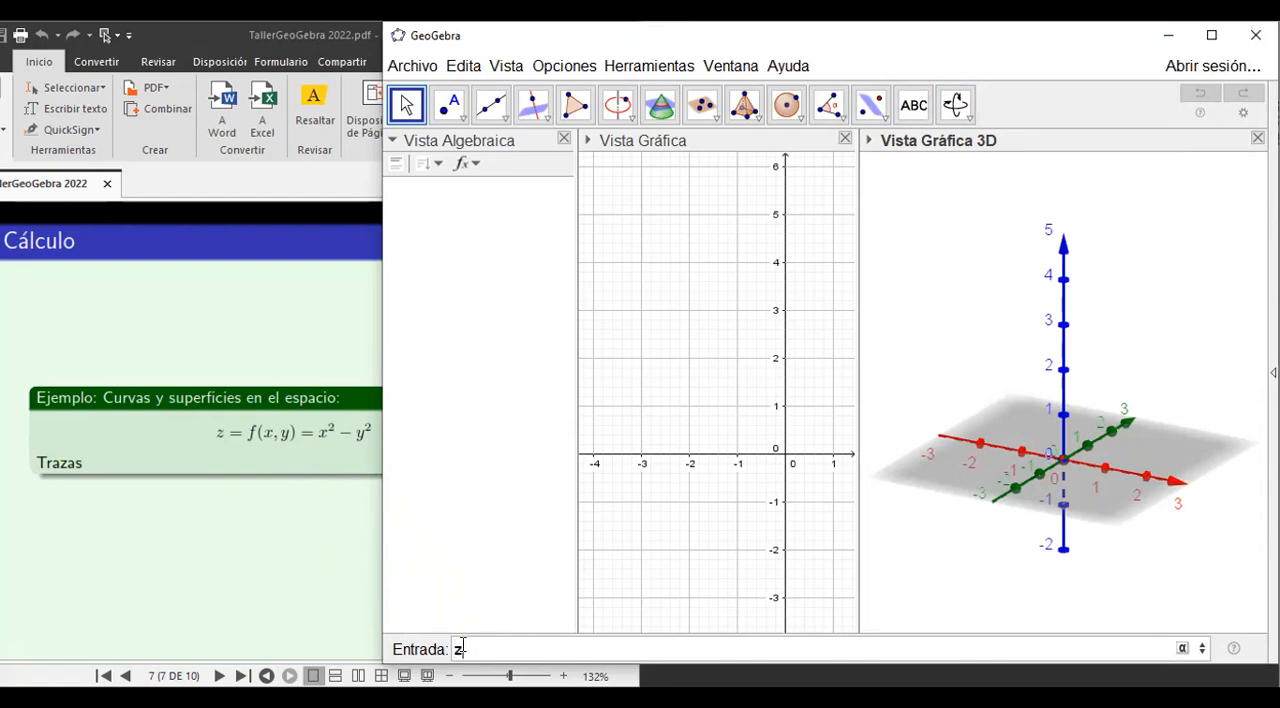
text(=x^2)
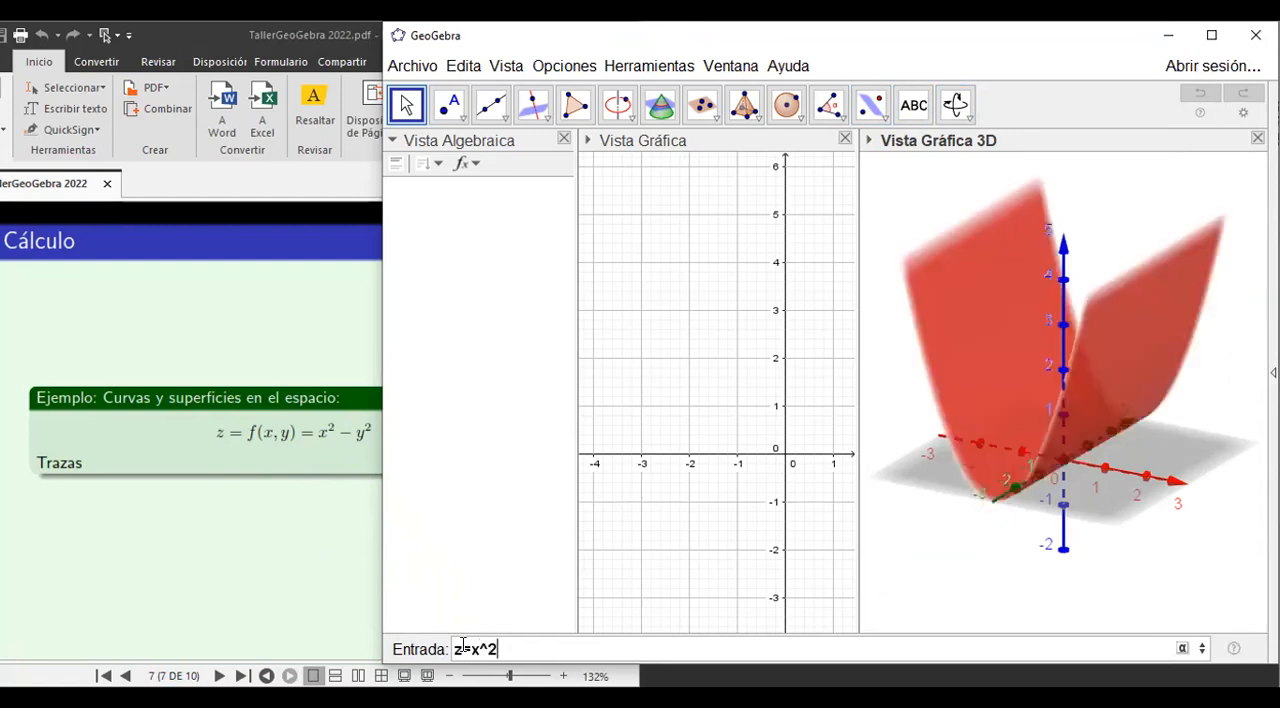
text(-y)
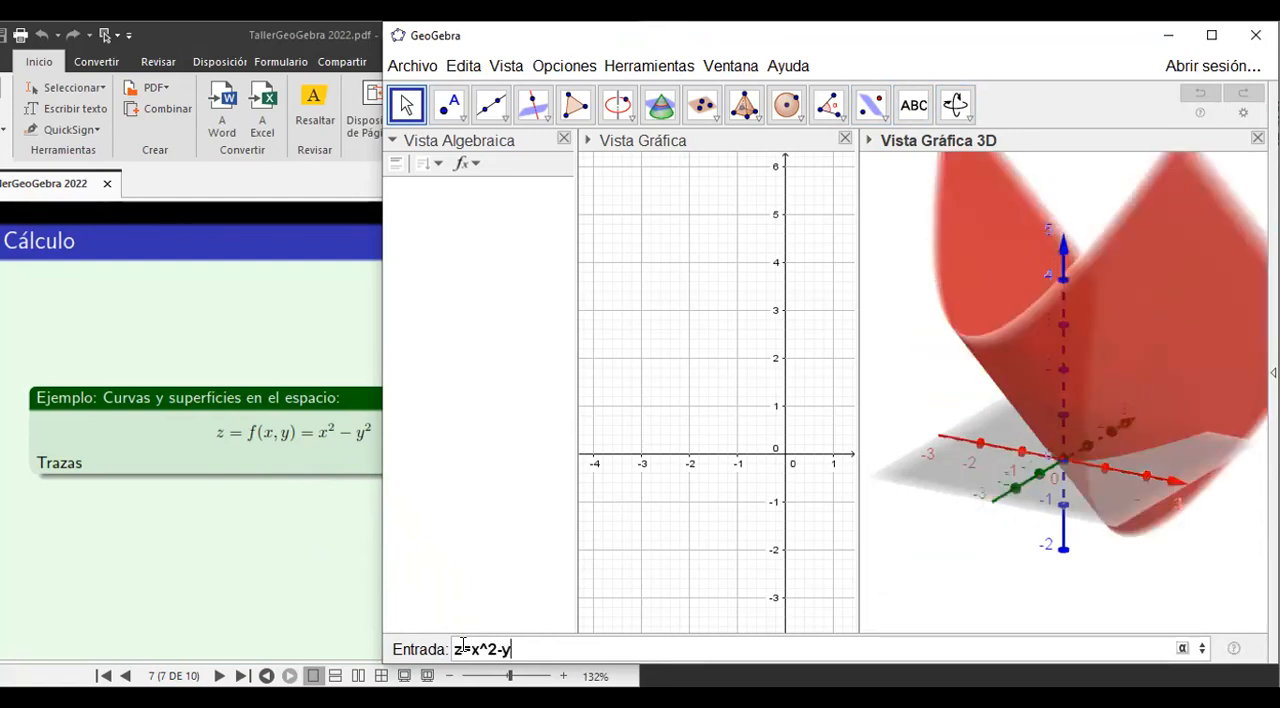
text(^2)
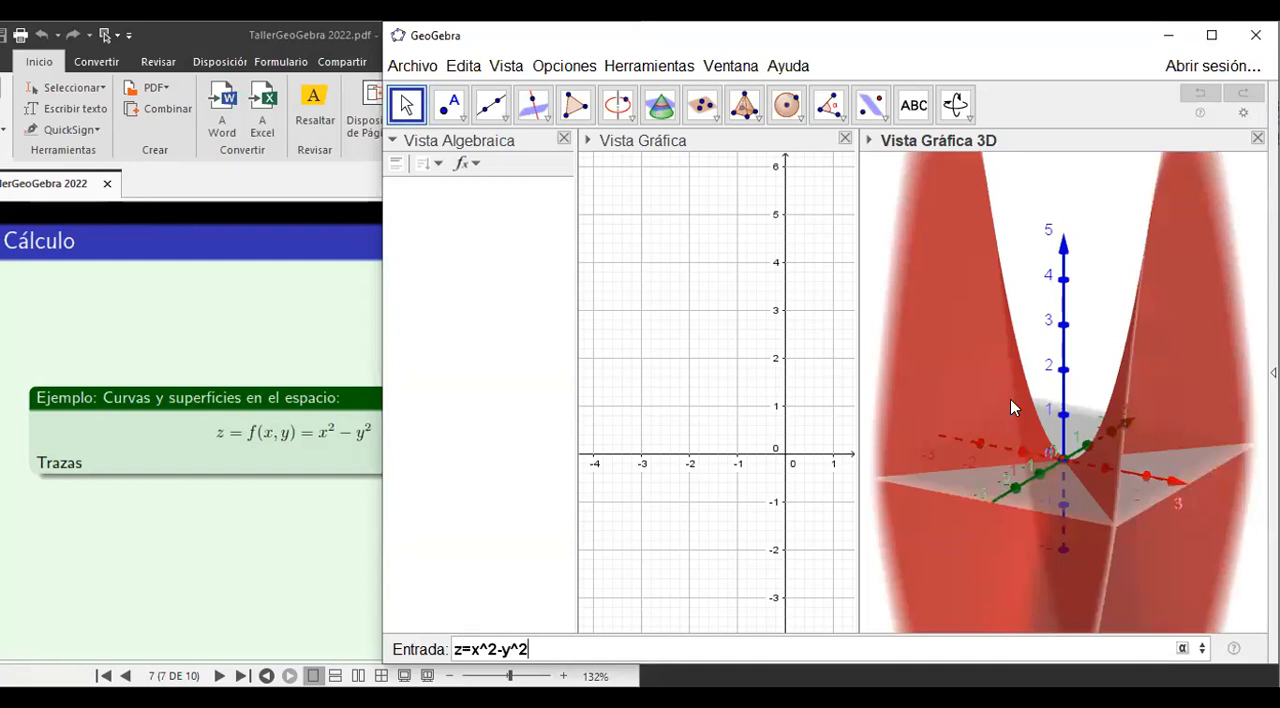
key(Return)
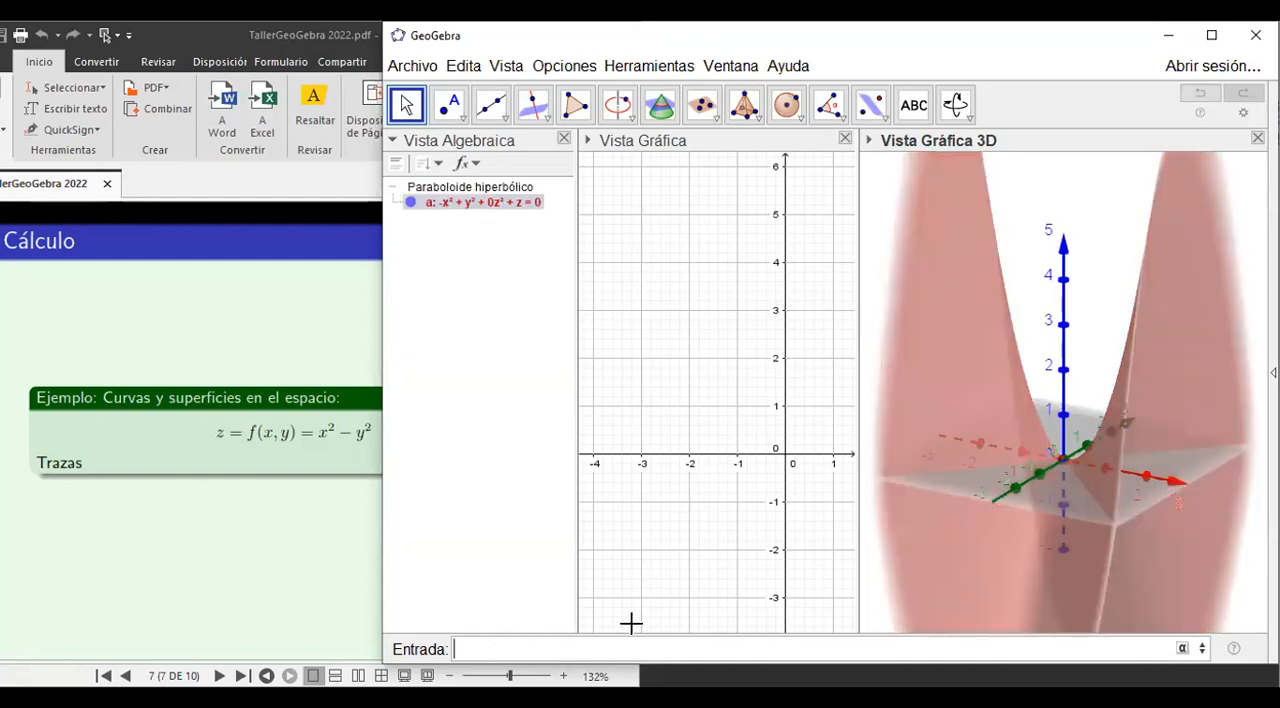
Zoom out of the 3D view several times and rotate it to examine the hyperbolic paraboloid from above and from the sides.
click(969, 120)
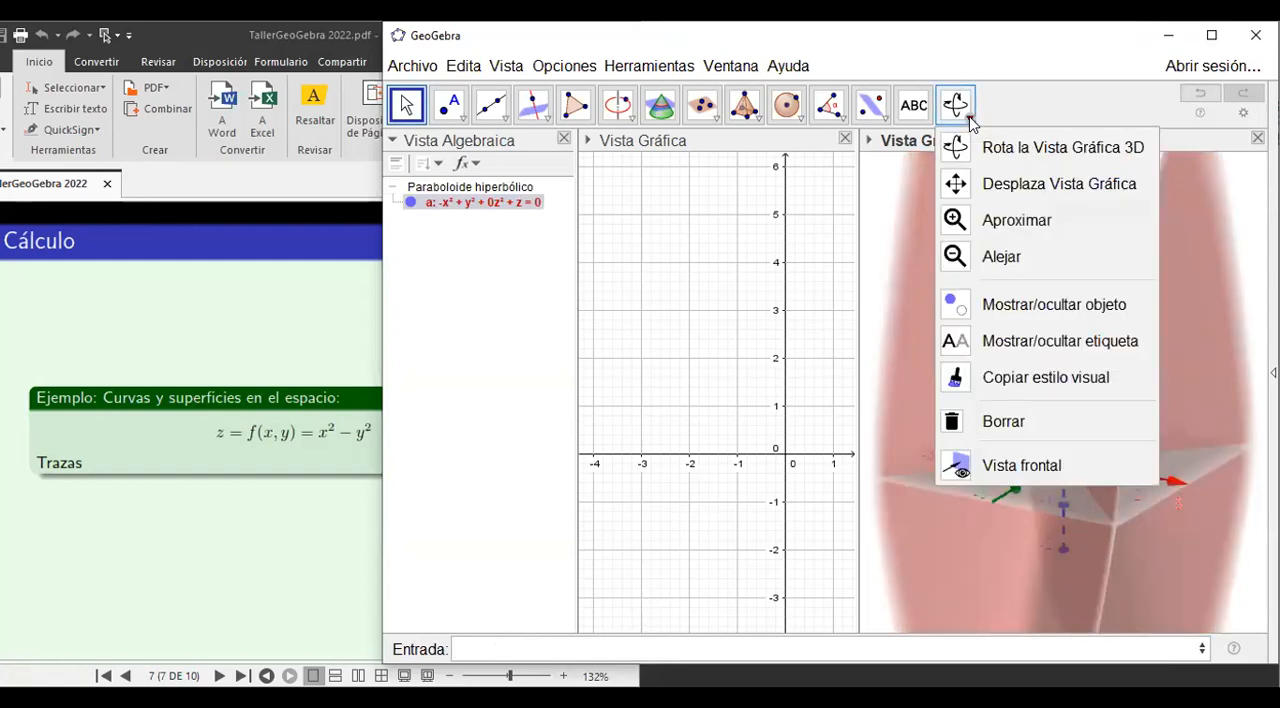
click(981, 259)
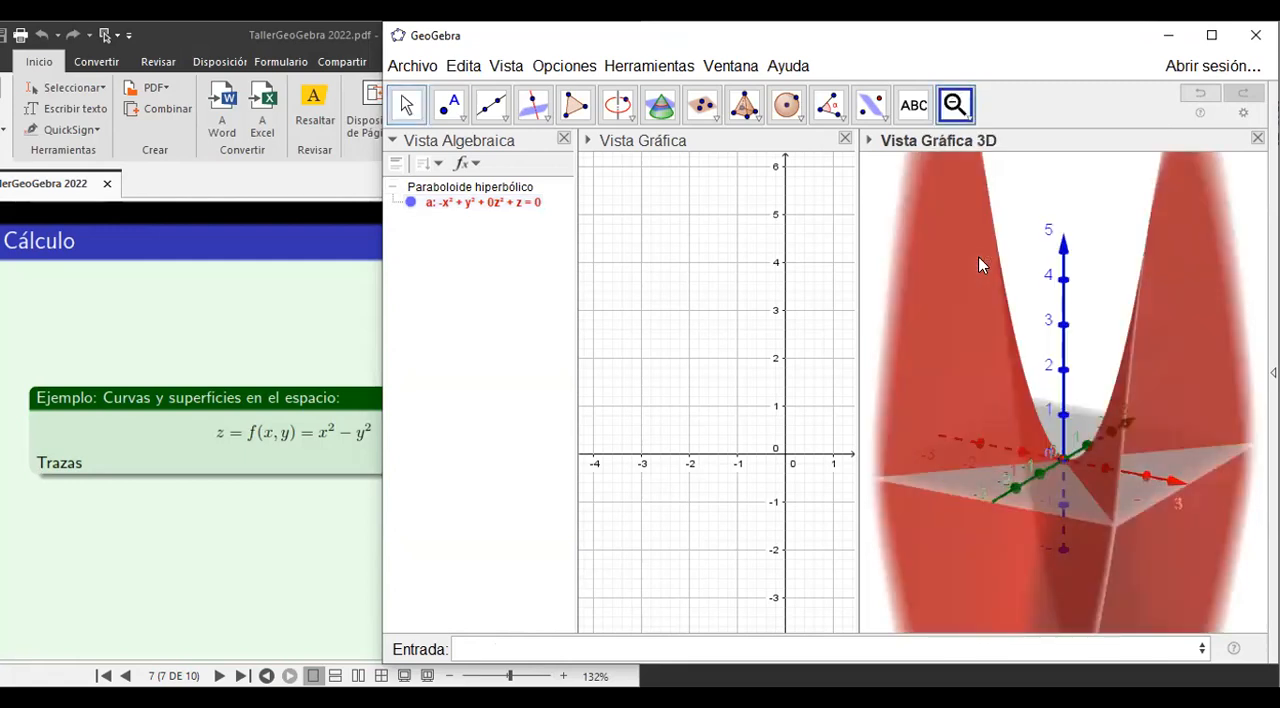
click(1035, 225)
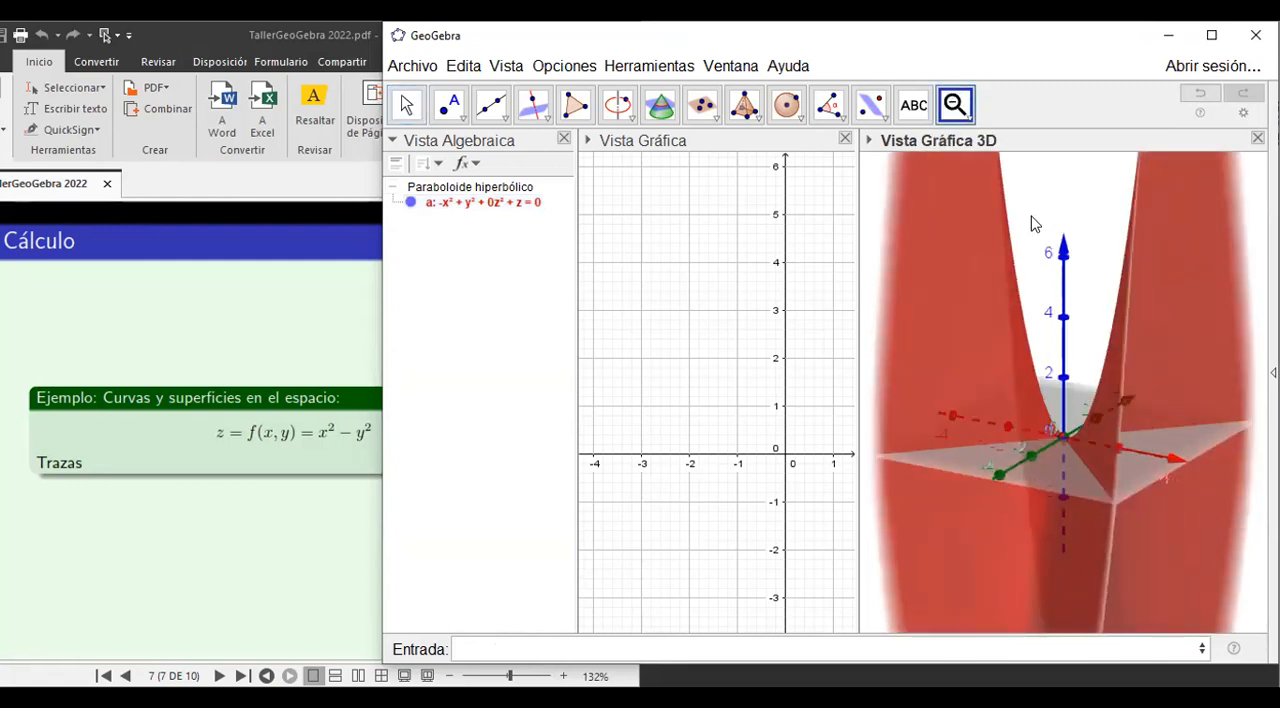
click(1035, 225)
click(1035, 225)
click(1035, 225)
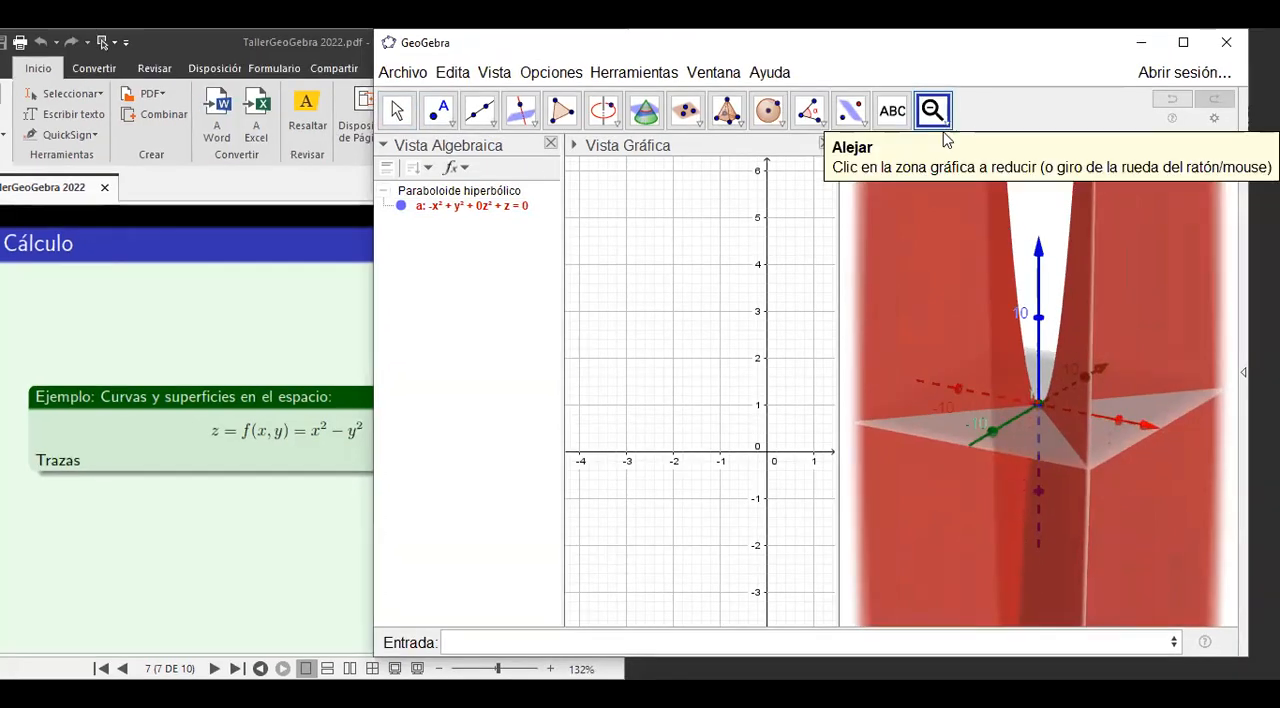
click(945, 128)
click(1000, 150)
drag(989, 330, 991, 383)
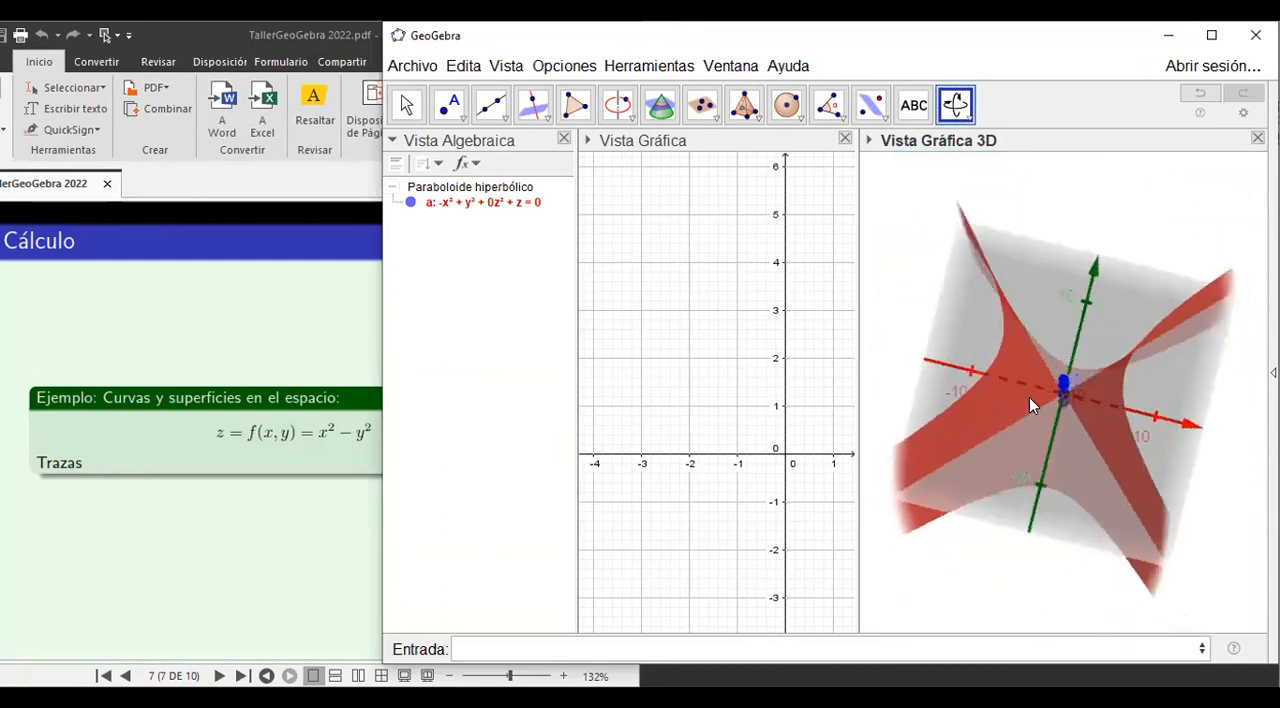
drag(1106, 381, 1001, 366)
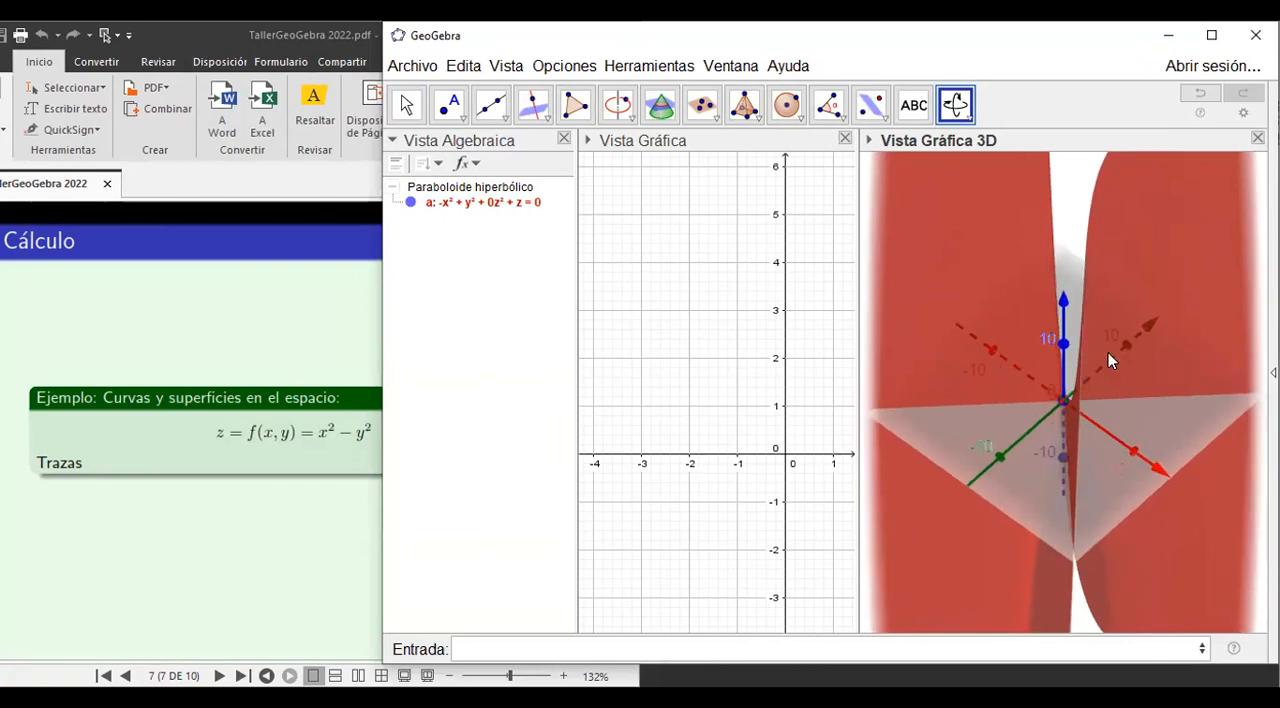
mouse_move(1125, 358)
mouse_down()
mouse_move(1151, 377)
mouse_move(1112, 366)
mouse_move(1110, 396)
mouse_move(1070, 382)
mouse_move(1117, 356)
mouse_move(1104, 365)
mouse_up()
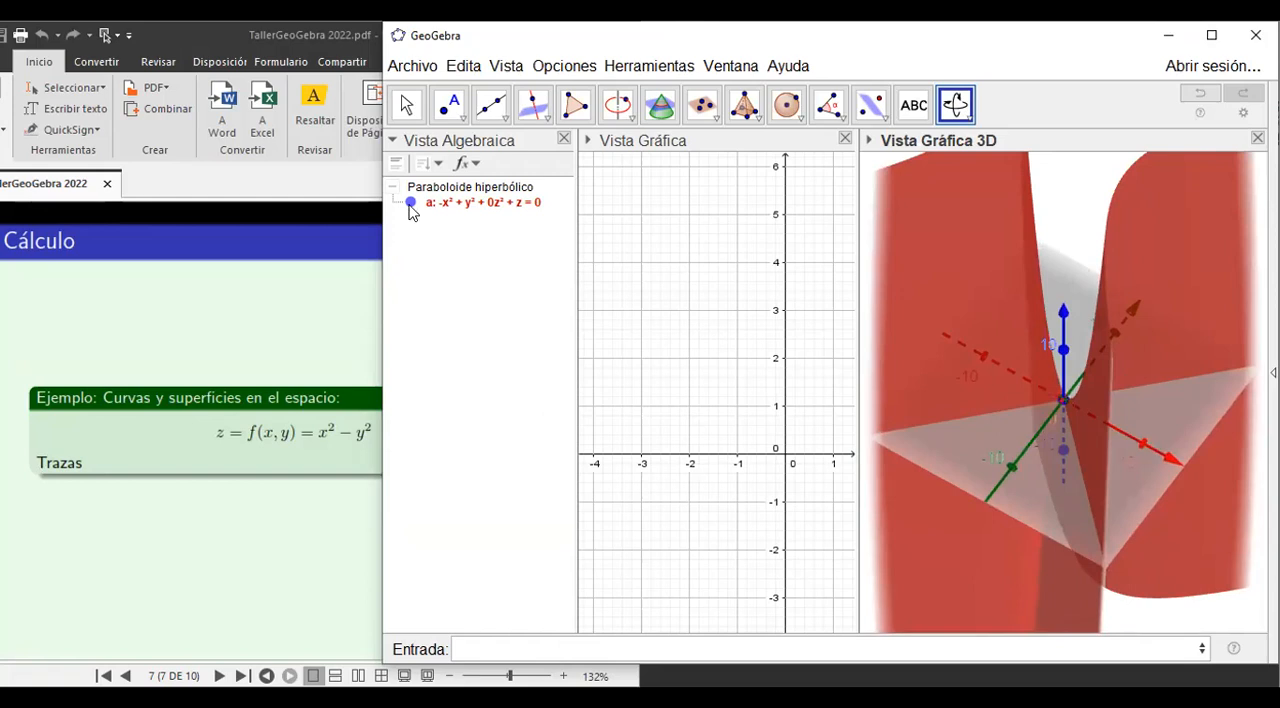
Hide the hyperbolic paraboloid and begin a Superficie command in its form with three expressions and two parameters.
click(410, 203)
click(474, 651)
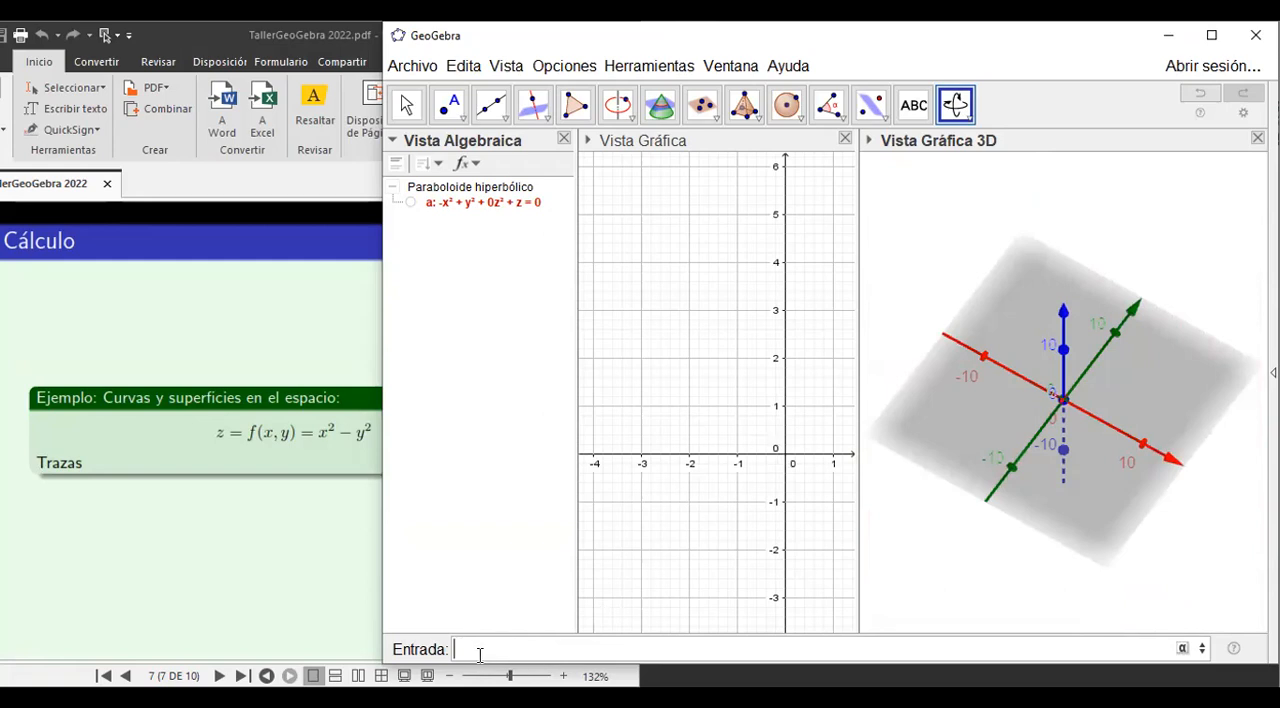
text(sup)
text(erf)
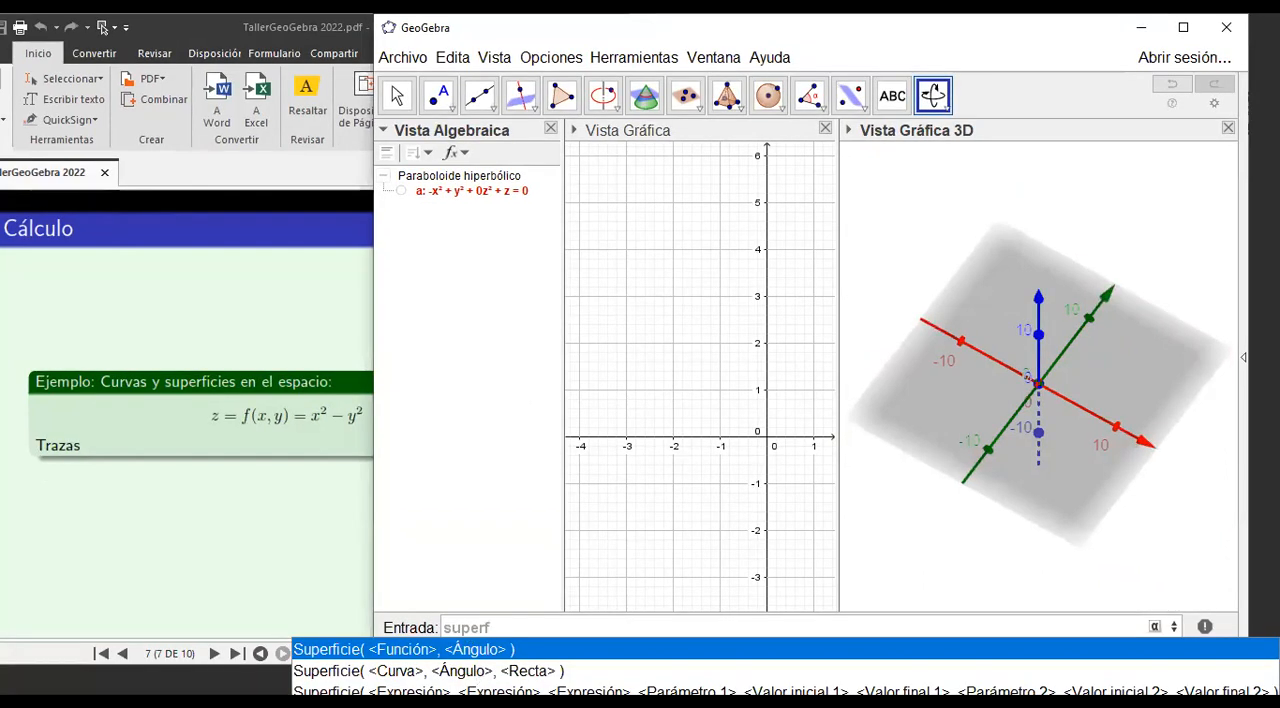
key(Down)
key(Down)
key(Return)
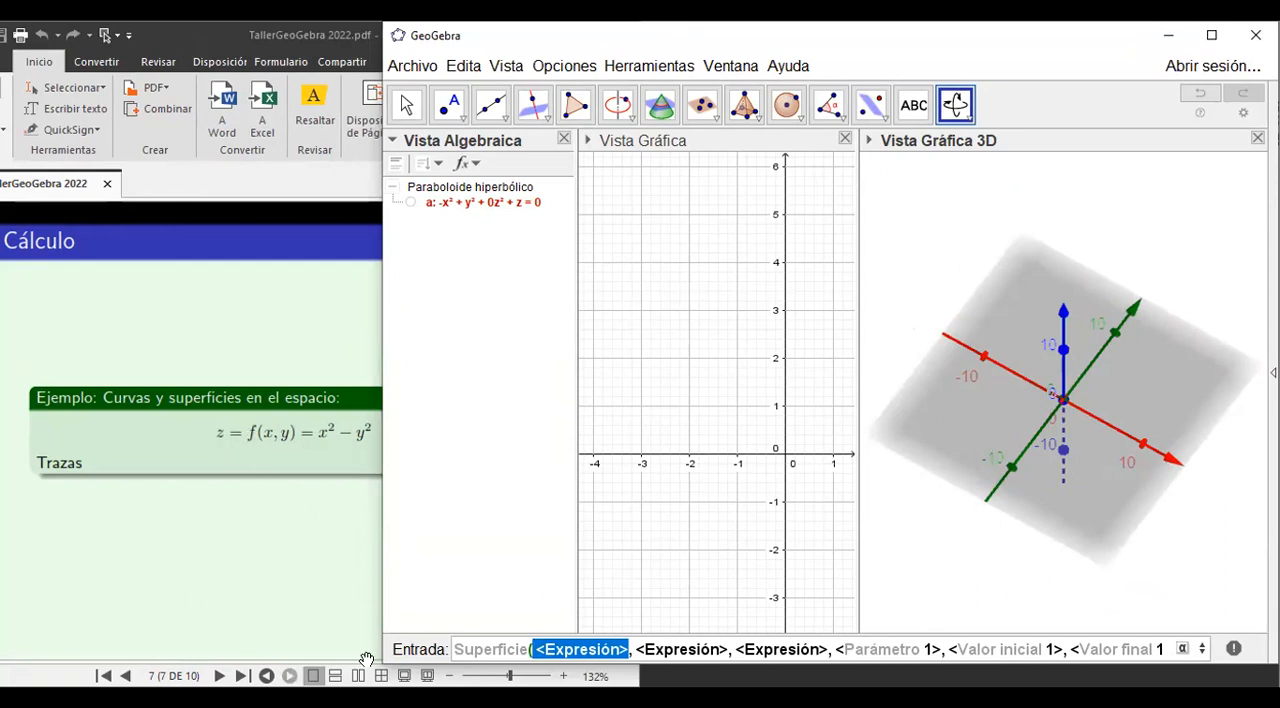
Fill in the three expressions of the Superficie command as x, y and x^2-y^2.
text(x)
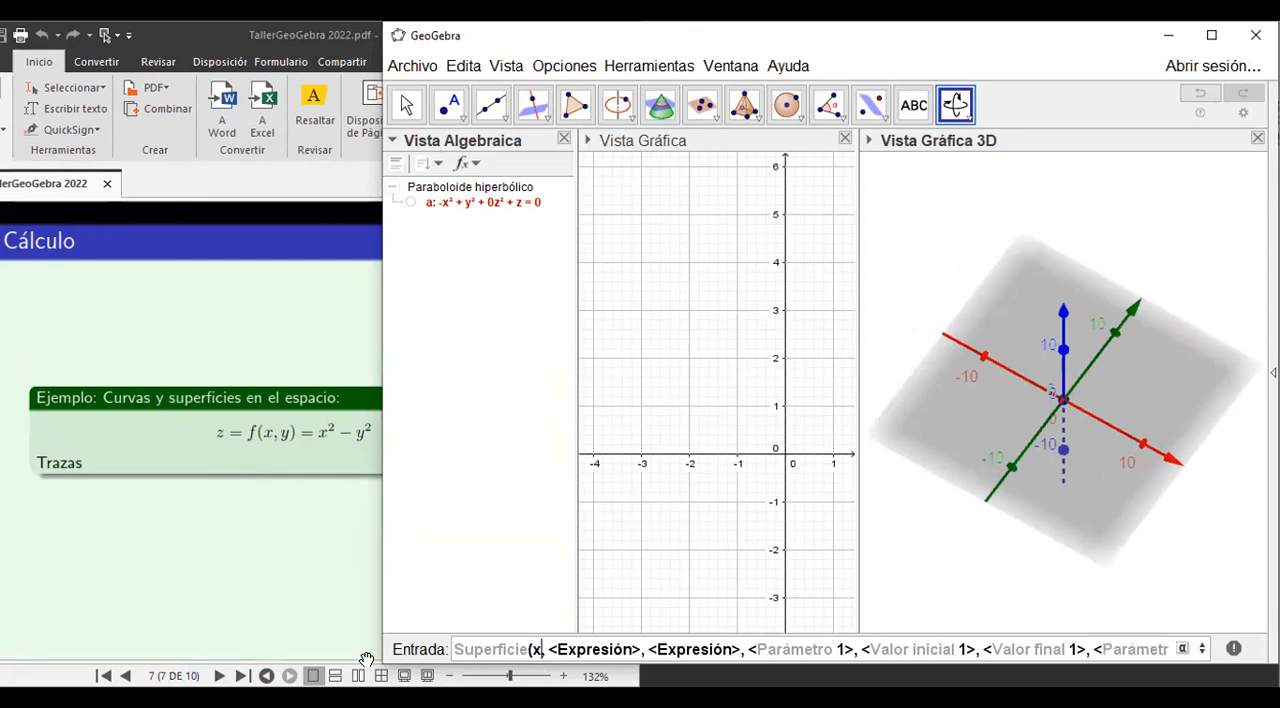
key(Tab)
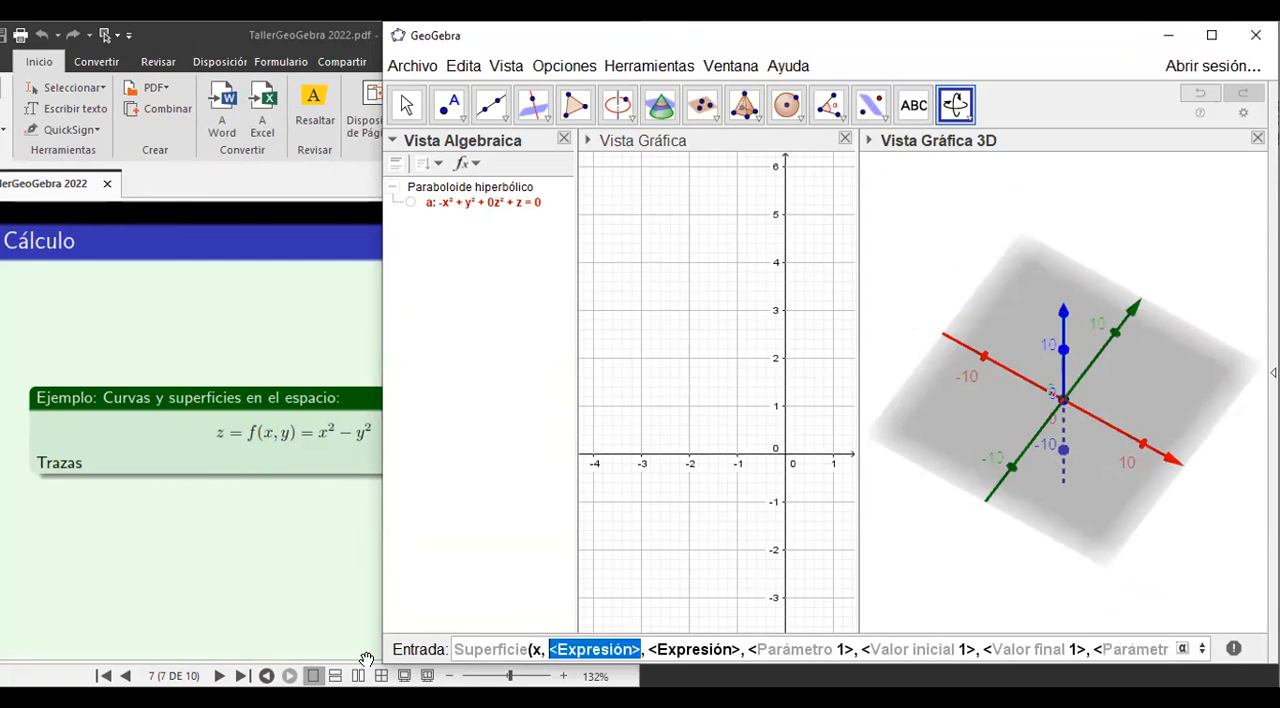
text(y)
key(Tab)
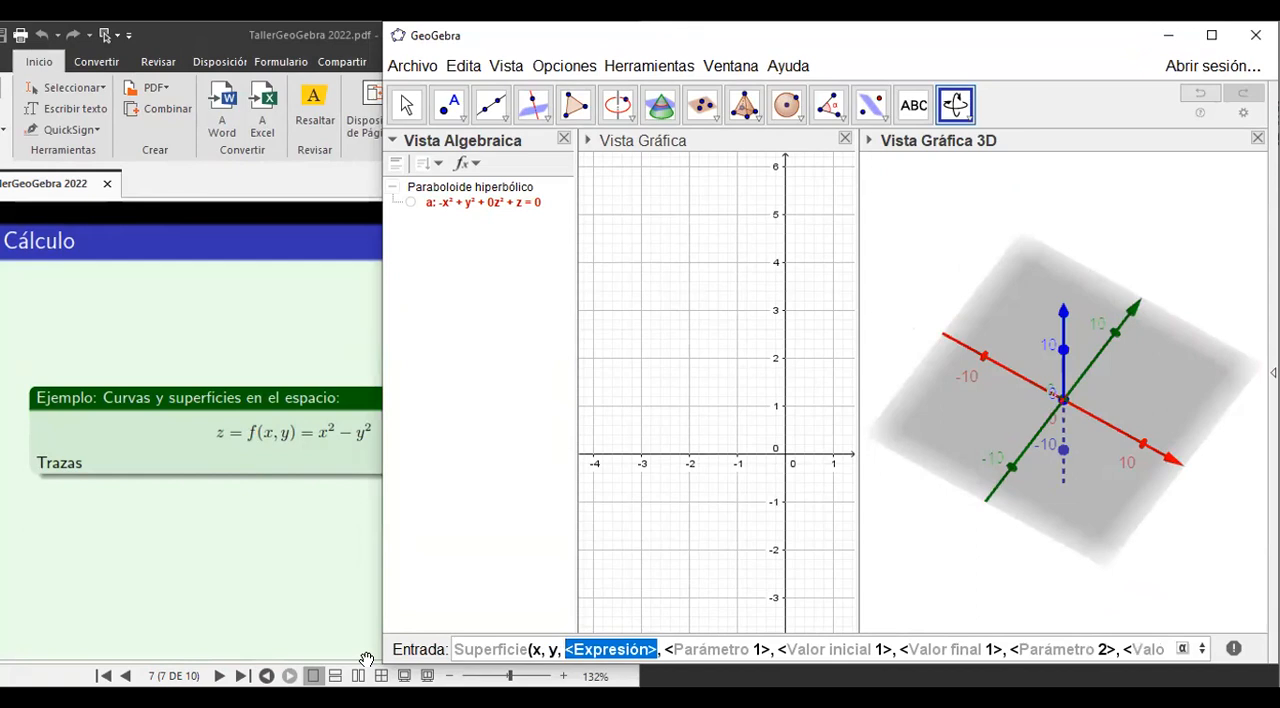
text(x^2)
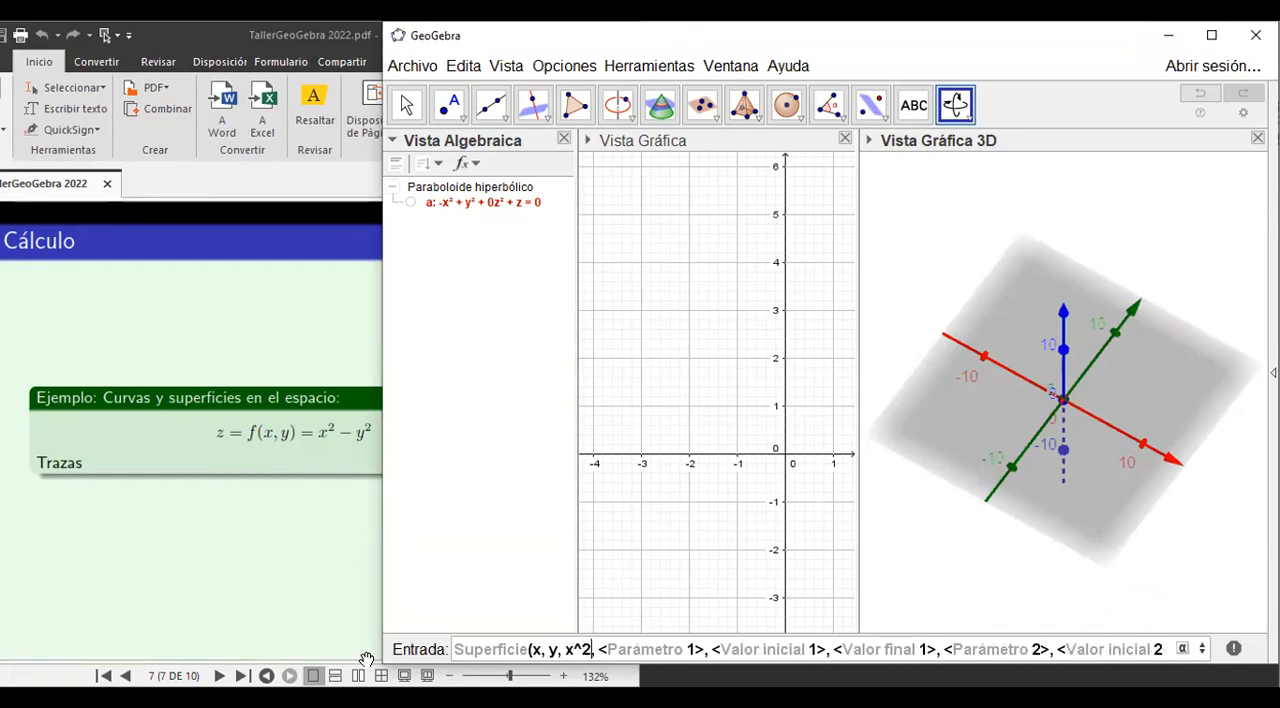
text(-y)
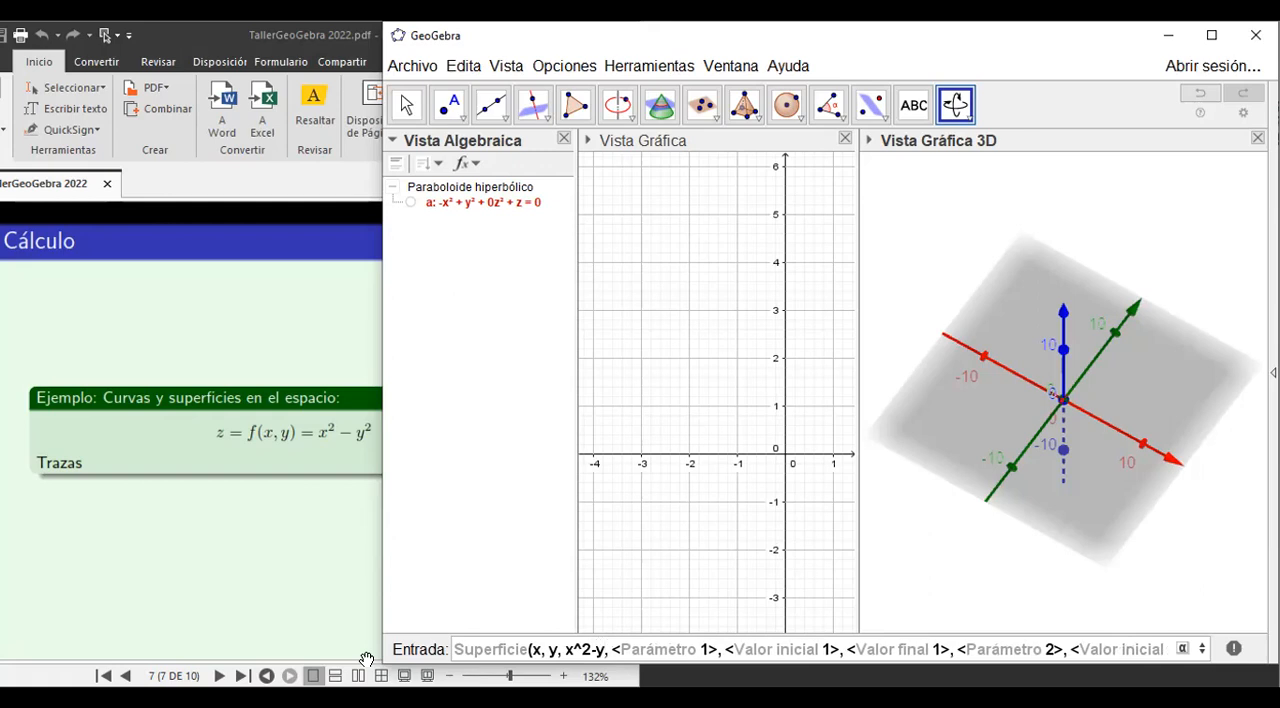
text(^2)
key(Tab)
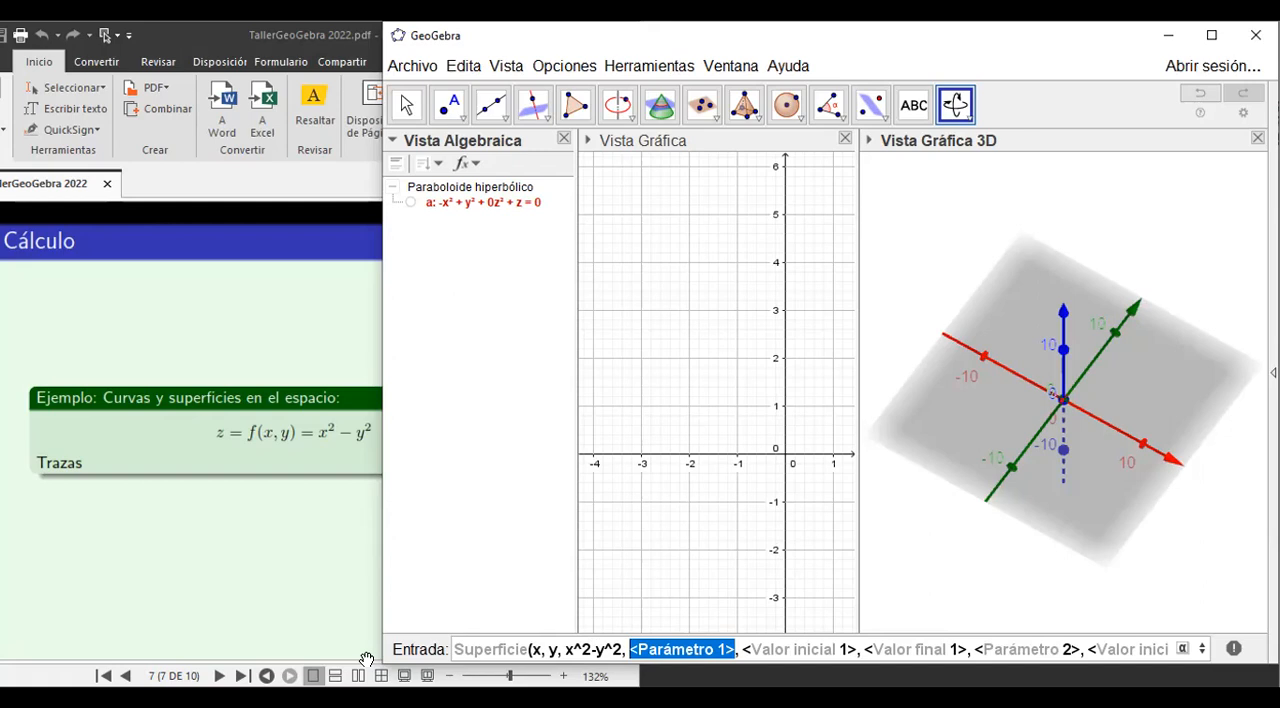
Set the surface parameters to x from -5 to 5 and y from -5 to 5, and create the bounded surface.
text(x)
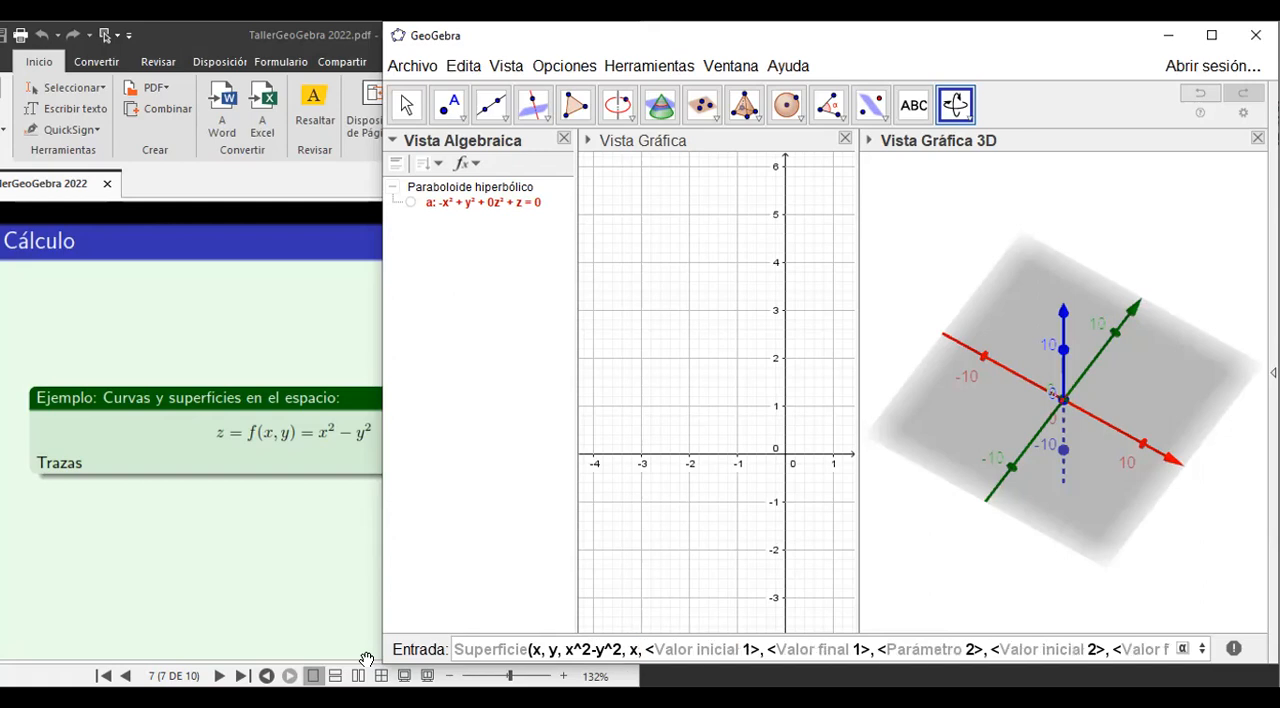
key(Tab)
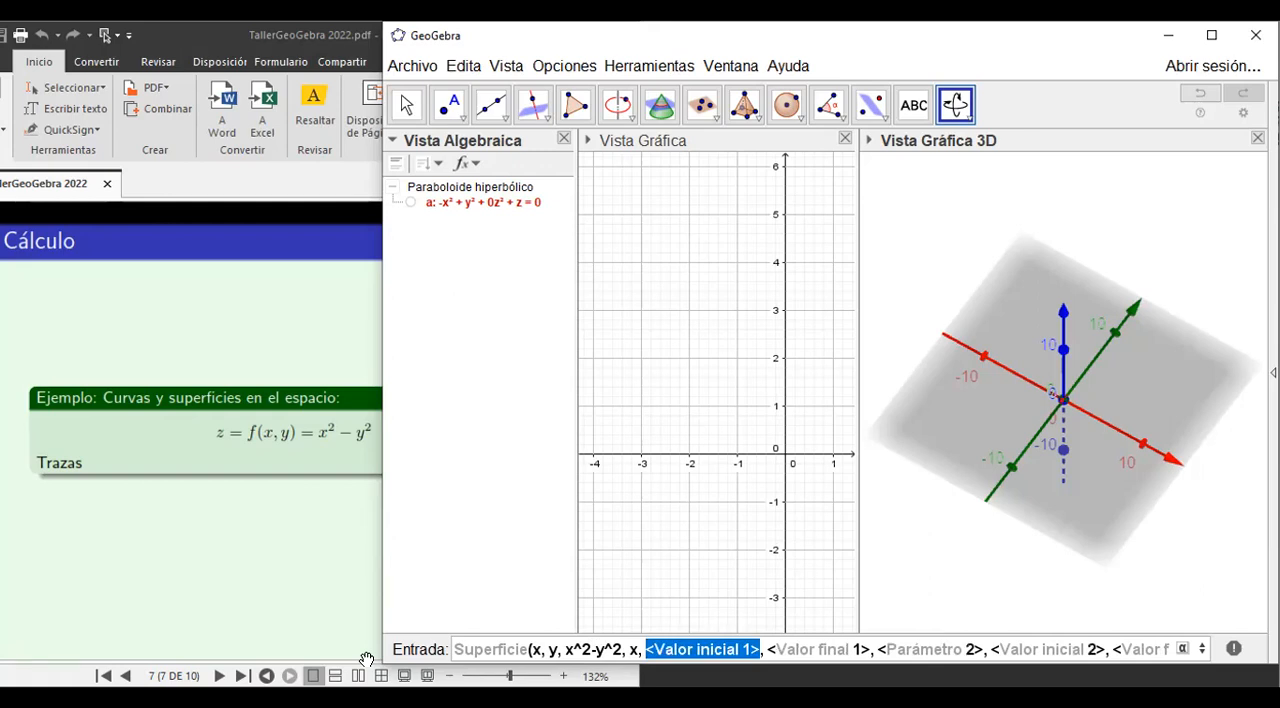
text(-5)
key(Tab)
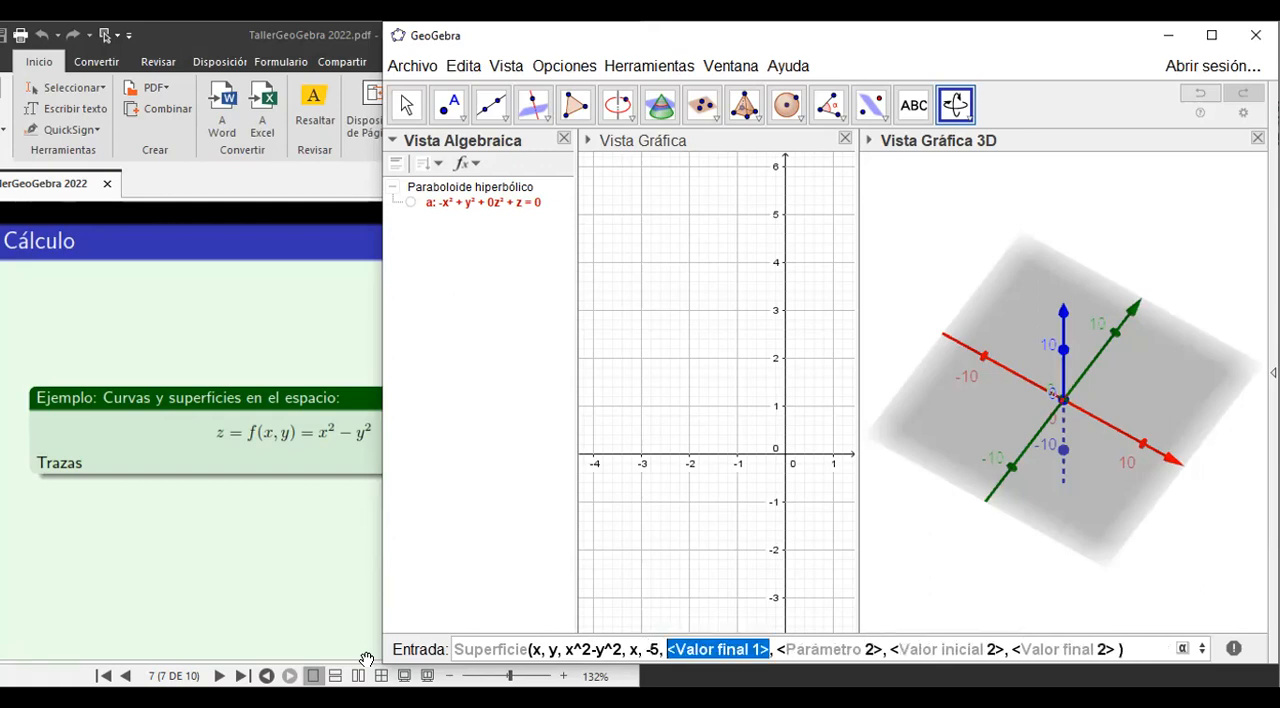
text(5)
key(Tab)
text(y)
key(Tab)
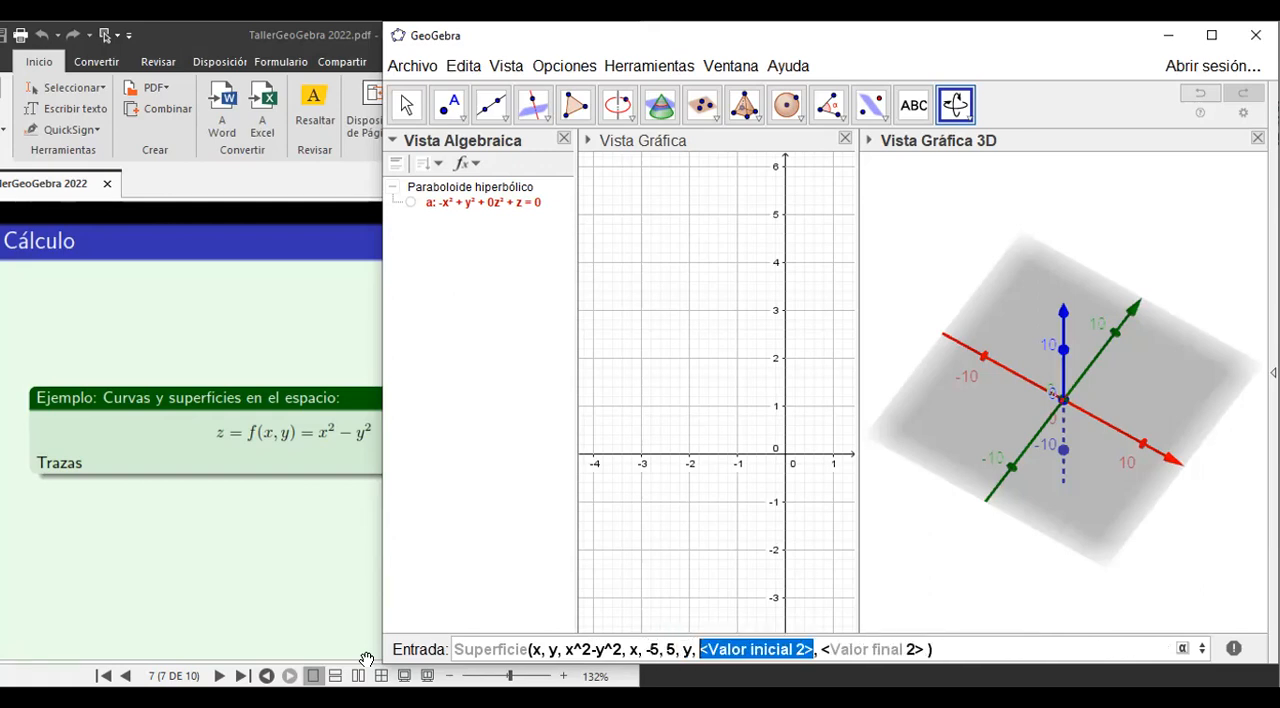
text(-5)
key(Tab)
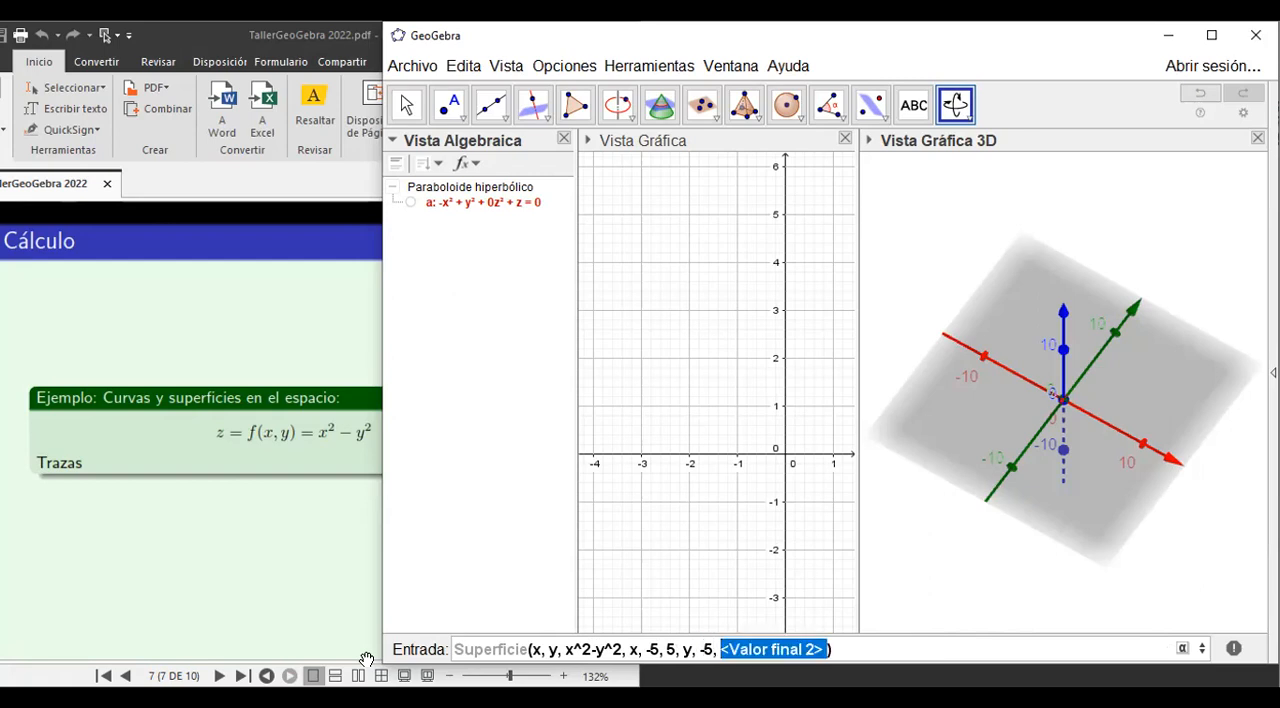
text(5)
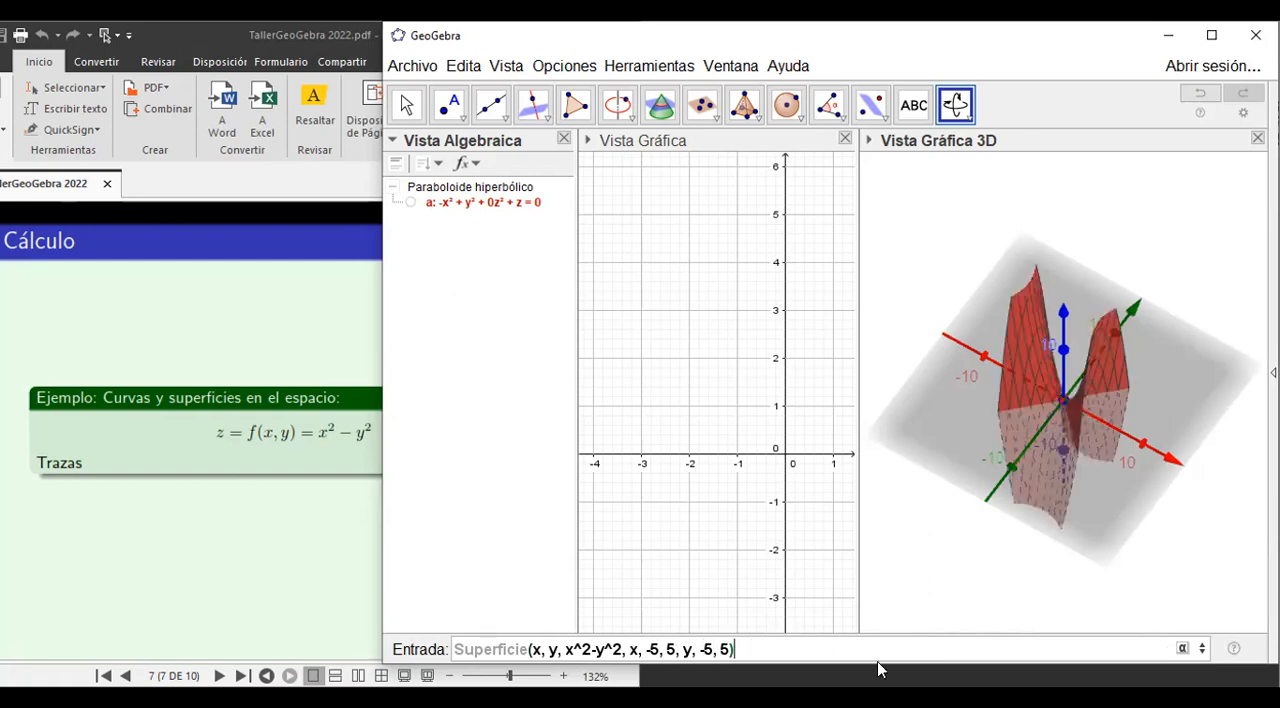
key(Return)
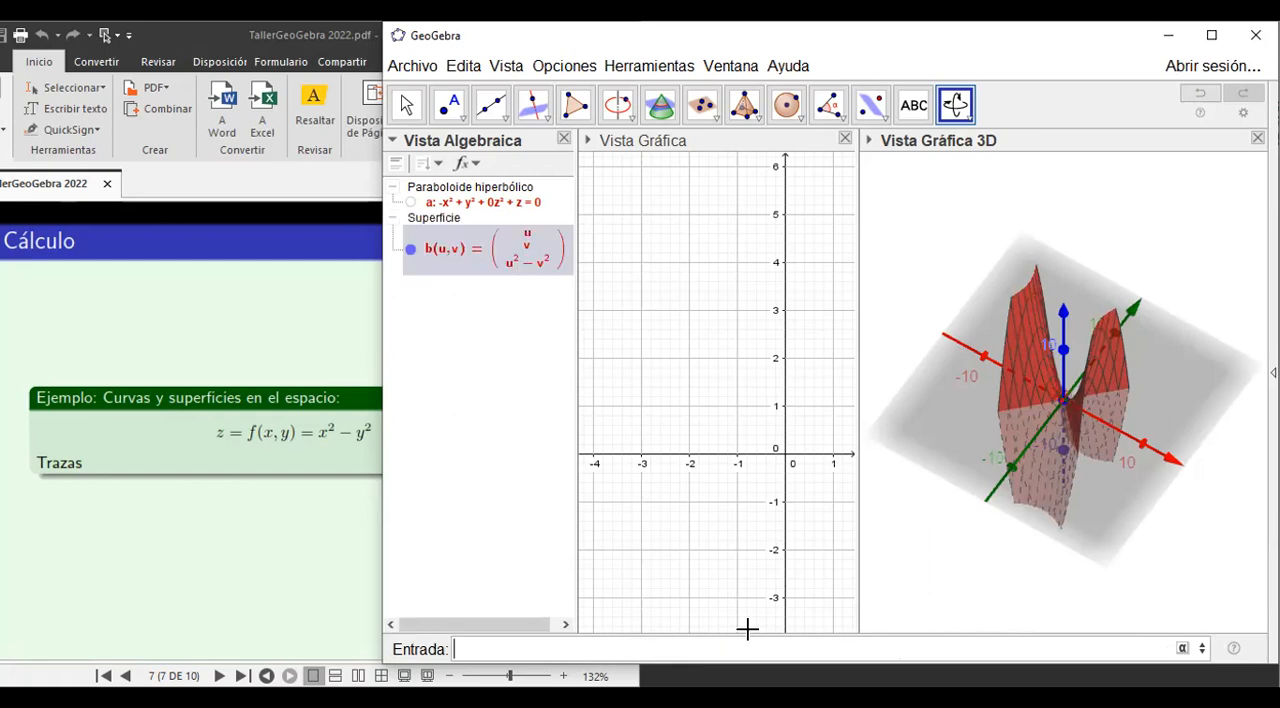
Hide the xy-plane in the 3D view and rotate the bounded surface to inspect it.
mouse_move(1145, 481)
mouse_down()
mouse_move(1117, 513)
mouse_move(1157, 491)
mouse_move(1146, 471)
mouse_move(1160, 453)
mouse_move(1138, 461)
mouse_move(1179, 452)
mouse_move(1168, 505)
mouse_move(1147, 468)
mouse_up()
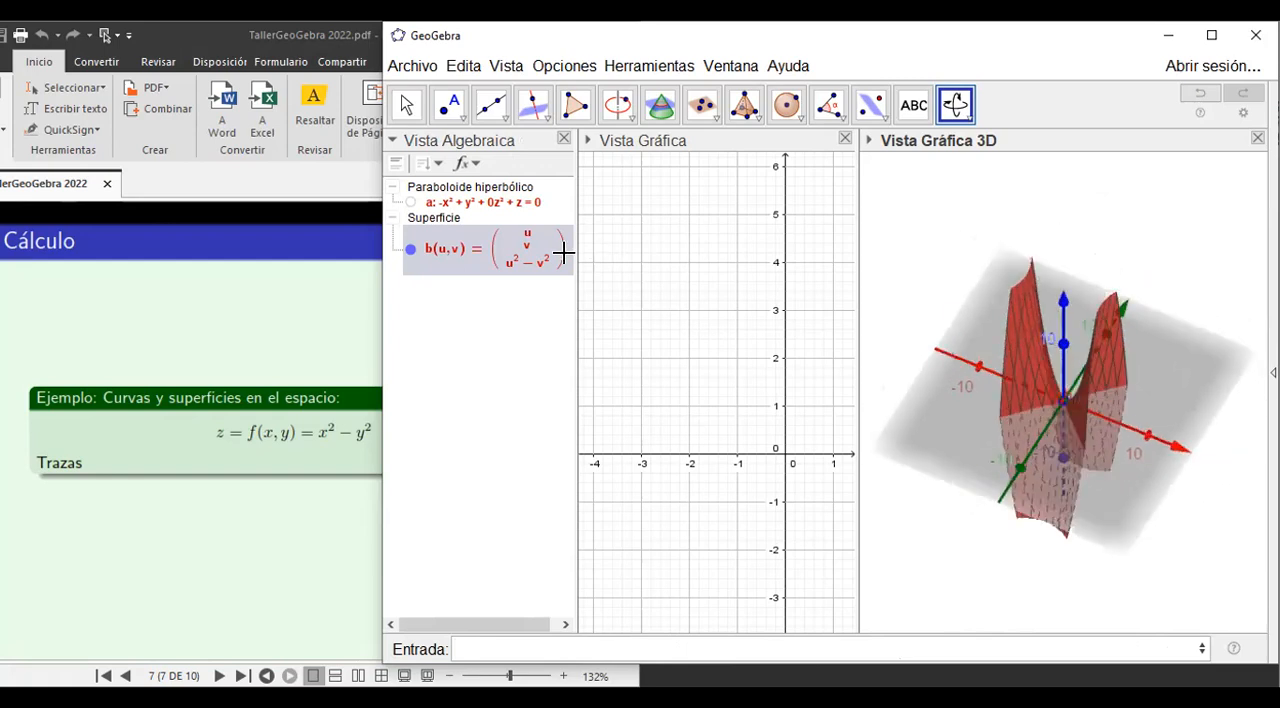
right_click(952, 418)
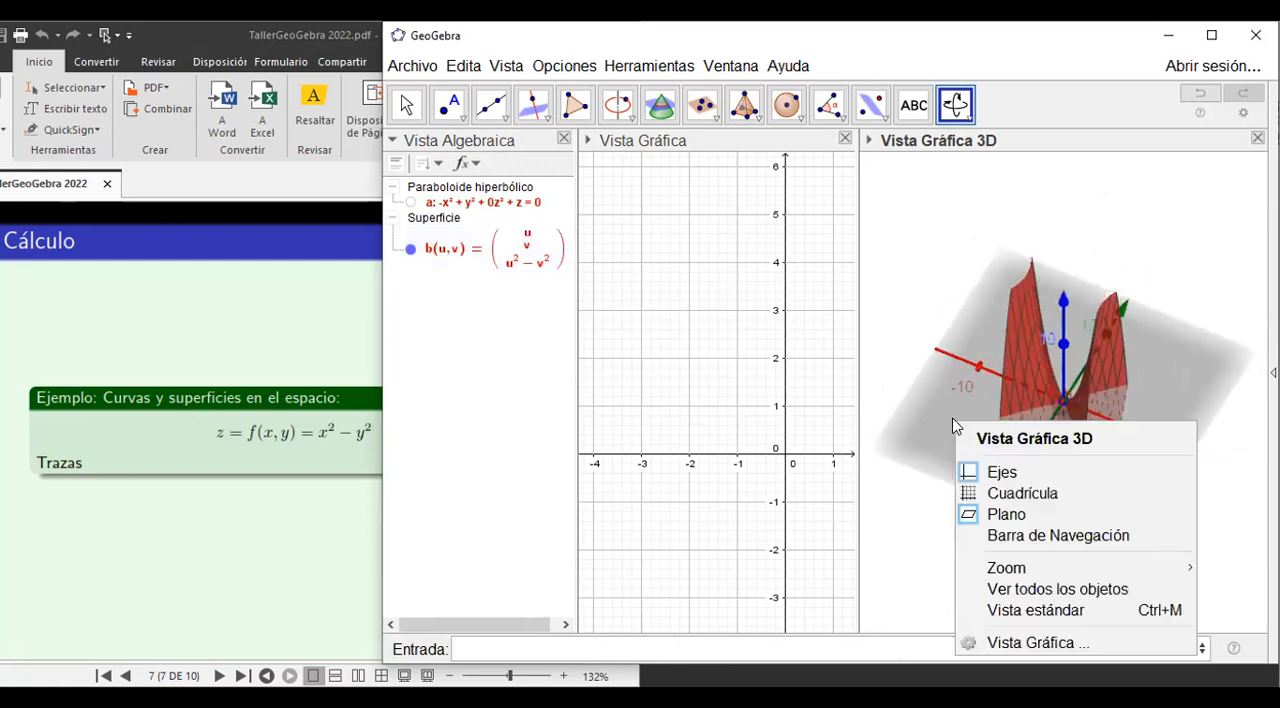
click(998, 519)
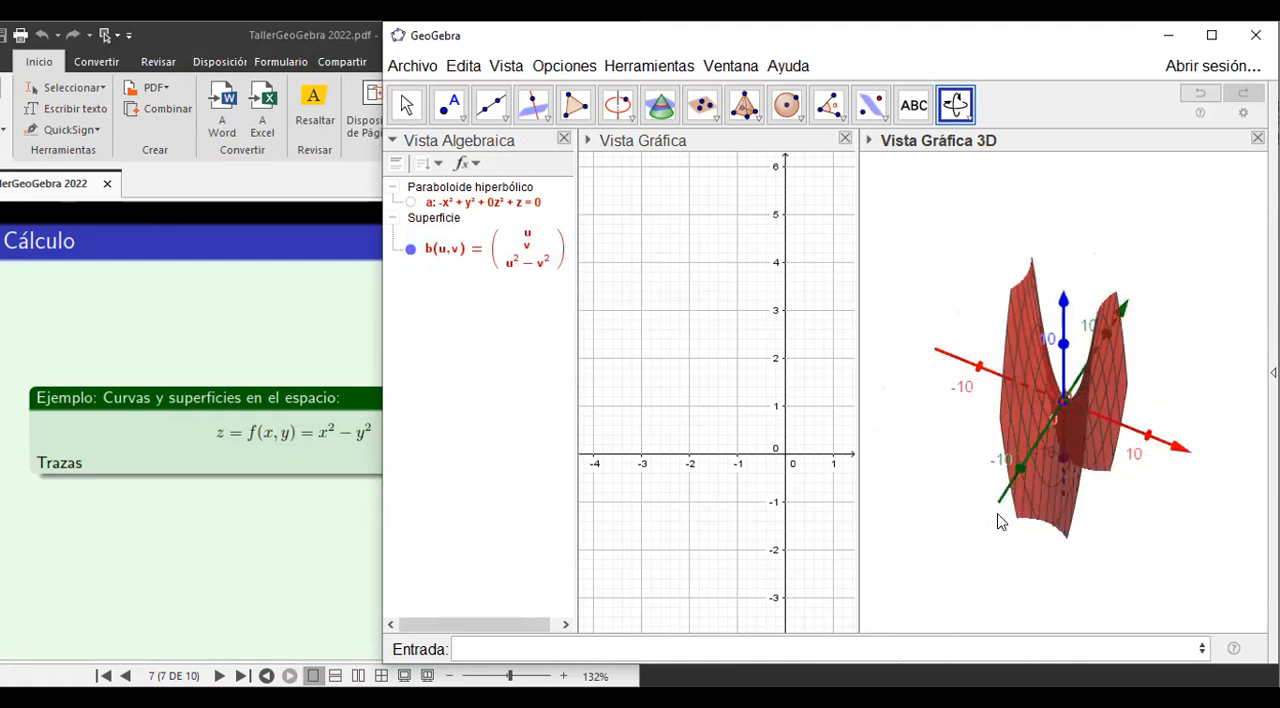
mouse_move(1095, 511)
mouse_down()
mouse_move(1129, 529)
mouse_move(1114, 557)
mouse_move(1060, 506)
mouse_move(1120, 494)
mouse_move(1106, 514)
mouse_move(1084, 502)
mouse_up()
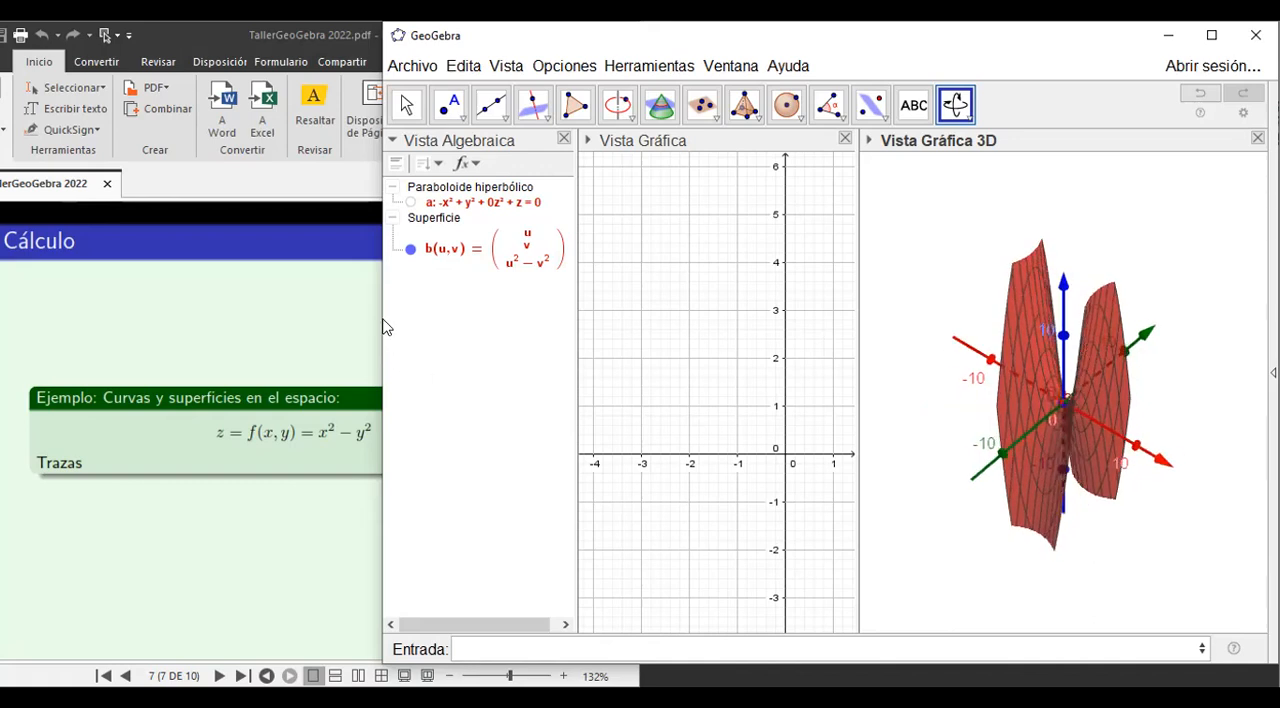
Show the unbounded hyperbolic paraboloid alone and then together with the bounded surface, rotating the 3D view to compare them.
click(409, 249)
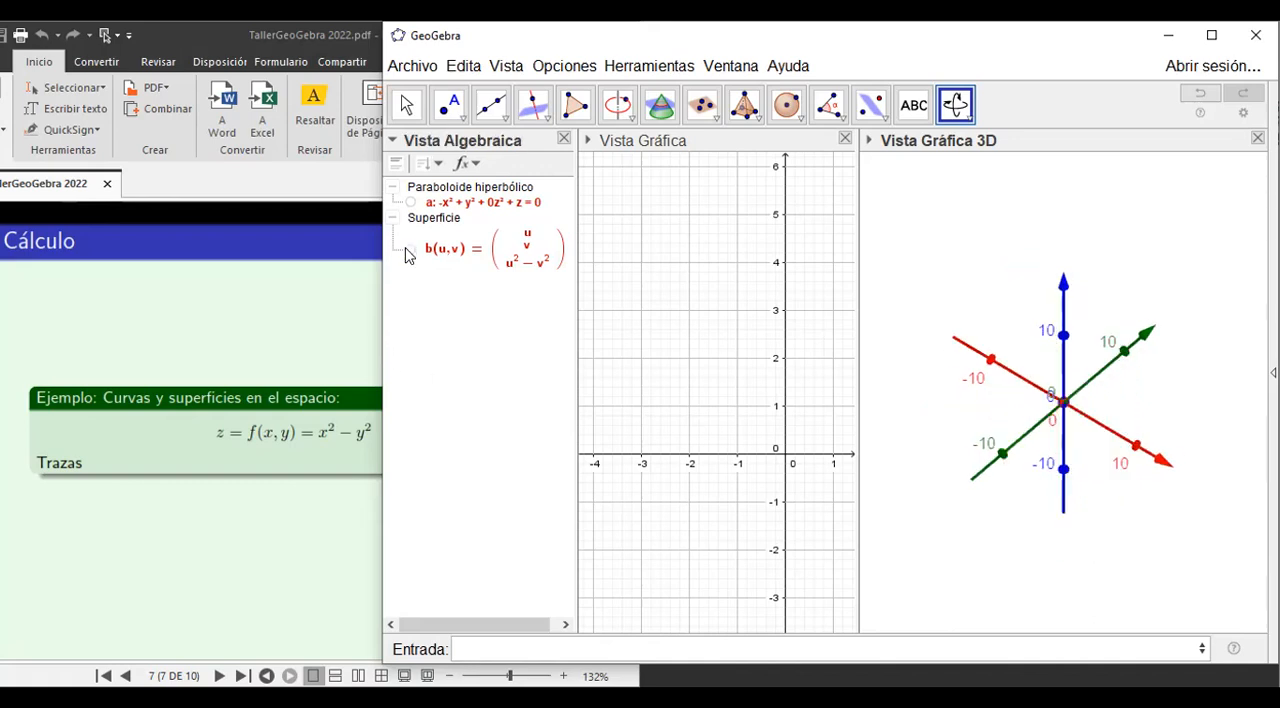
click(410, 203)
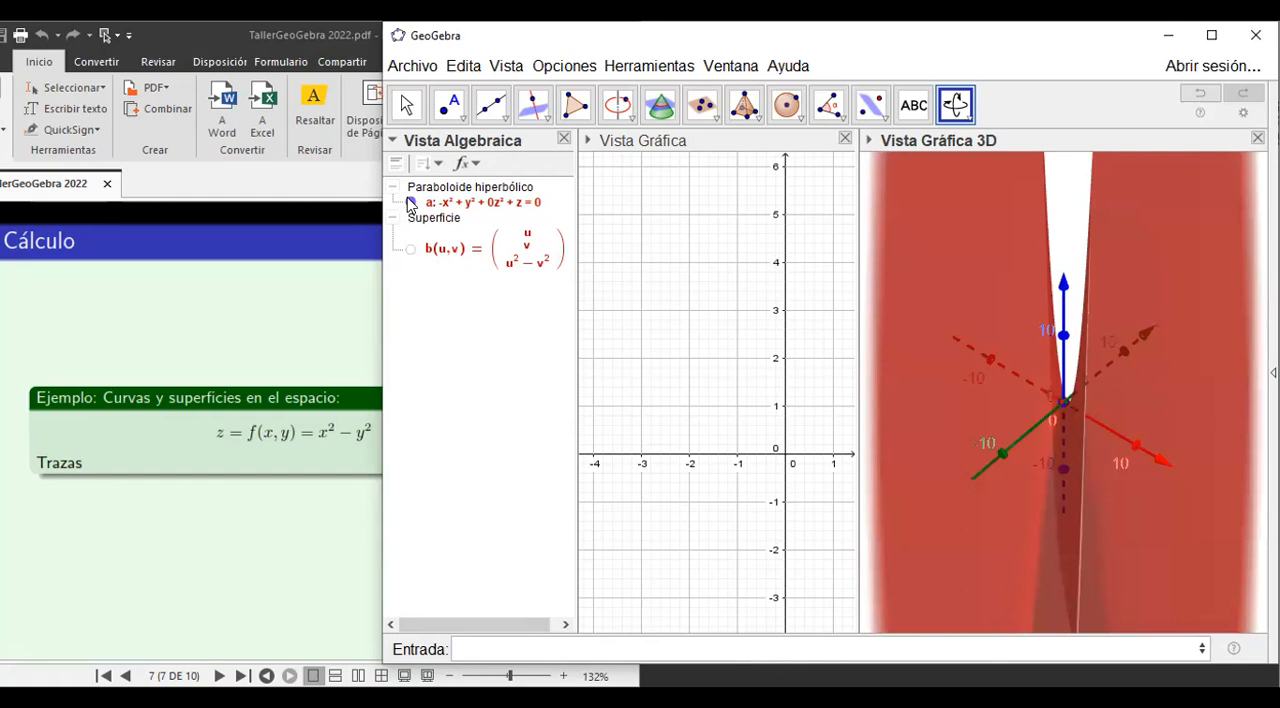
drag(999, 418, 1018, 442)
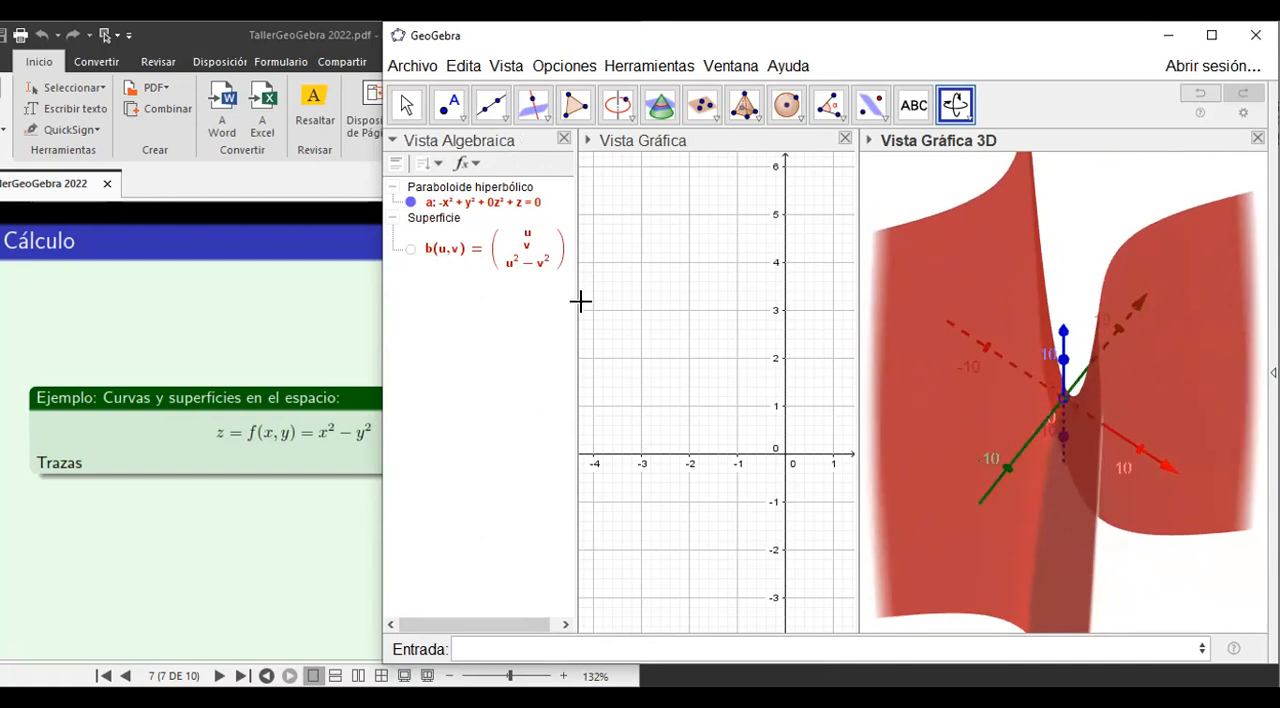
click(410, 249)
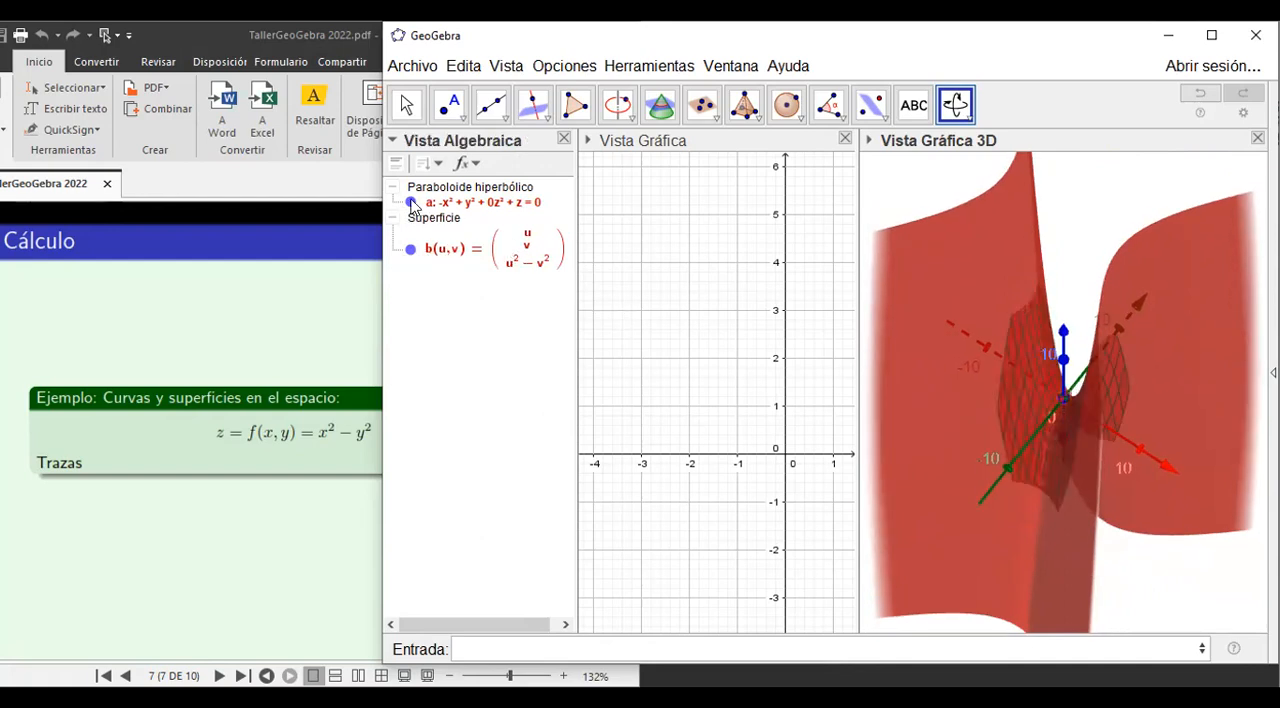
mouse_move(868, 399)
mouse_down()
mouse_move(914, 419)
mouse_move(868, 395)
mouse_up()
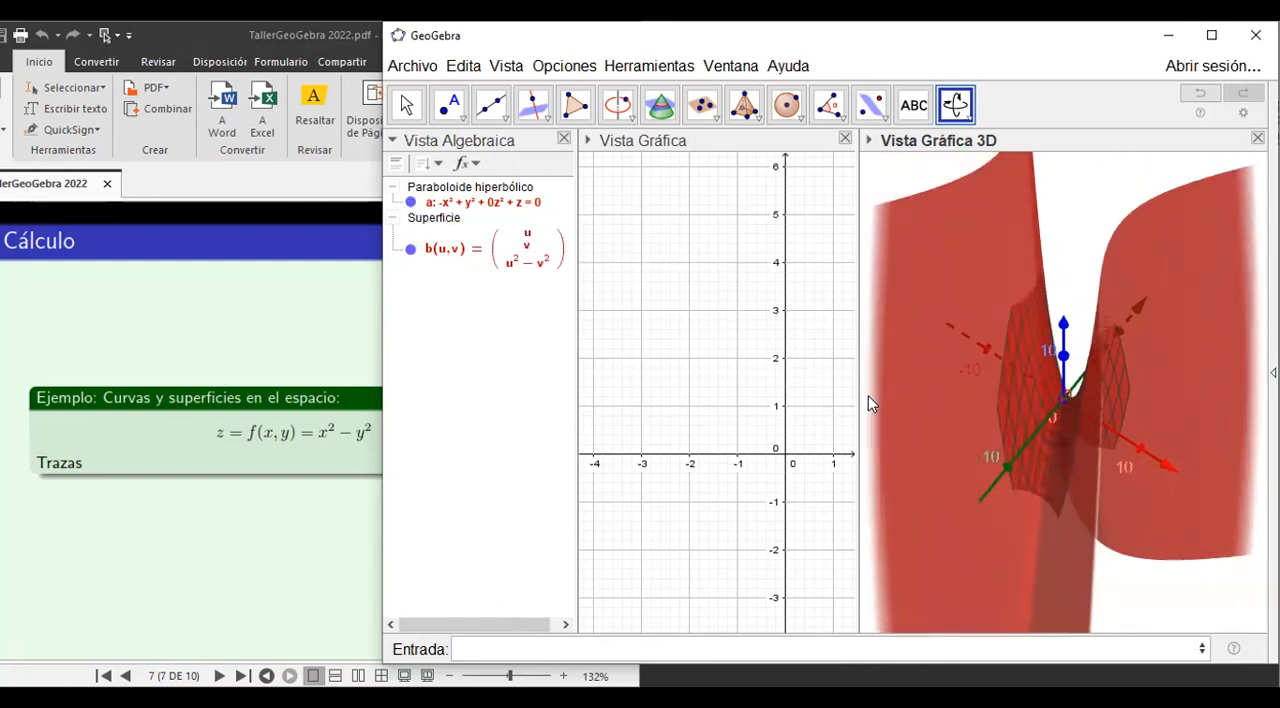
Hide both the hyperbolic paraboloid and the bounded surface so only the axes are displayed in 3D.
click(411, 202)
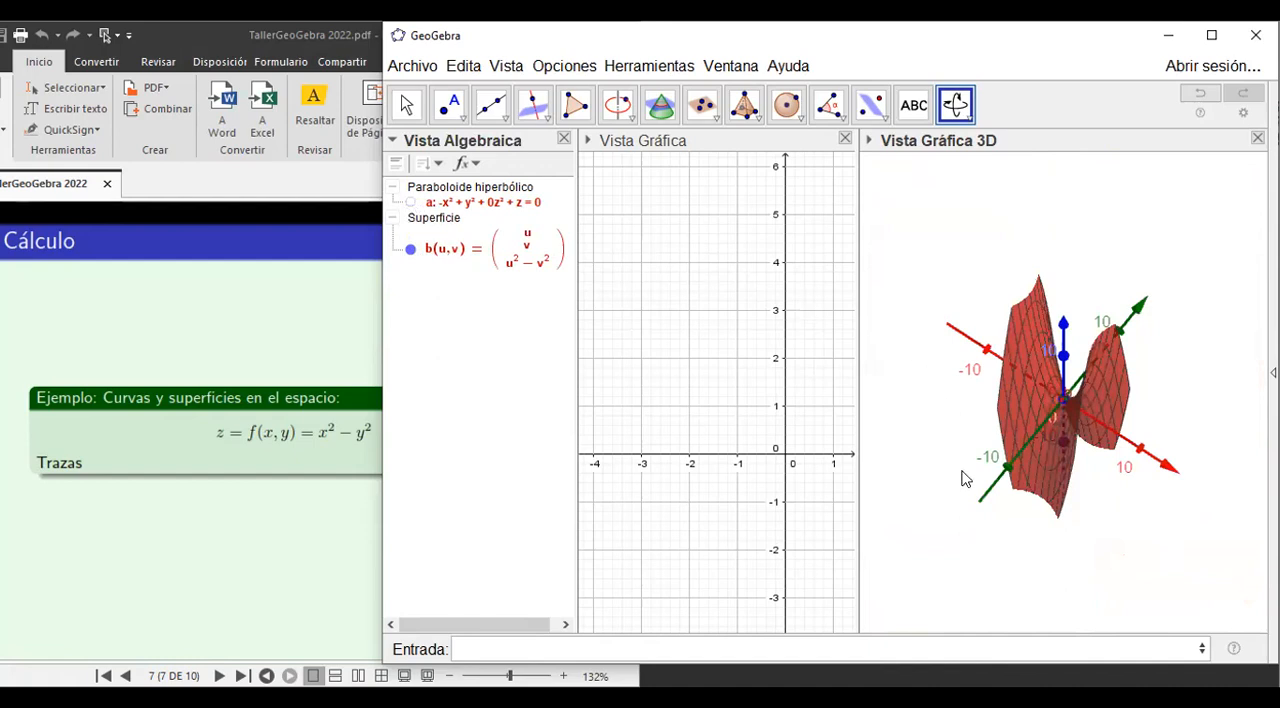
mouse_move(1077, 548)
mouse_down()
mouse_move(1071, 582)
mouse_move(1080, 531)
mouse_move(1103, 531)
mouse_move(1063, 537)
mouse_move(1073, 531)
mouse_up()
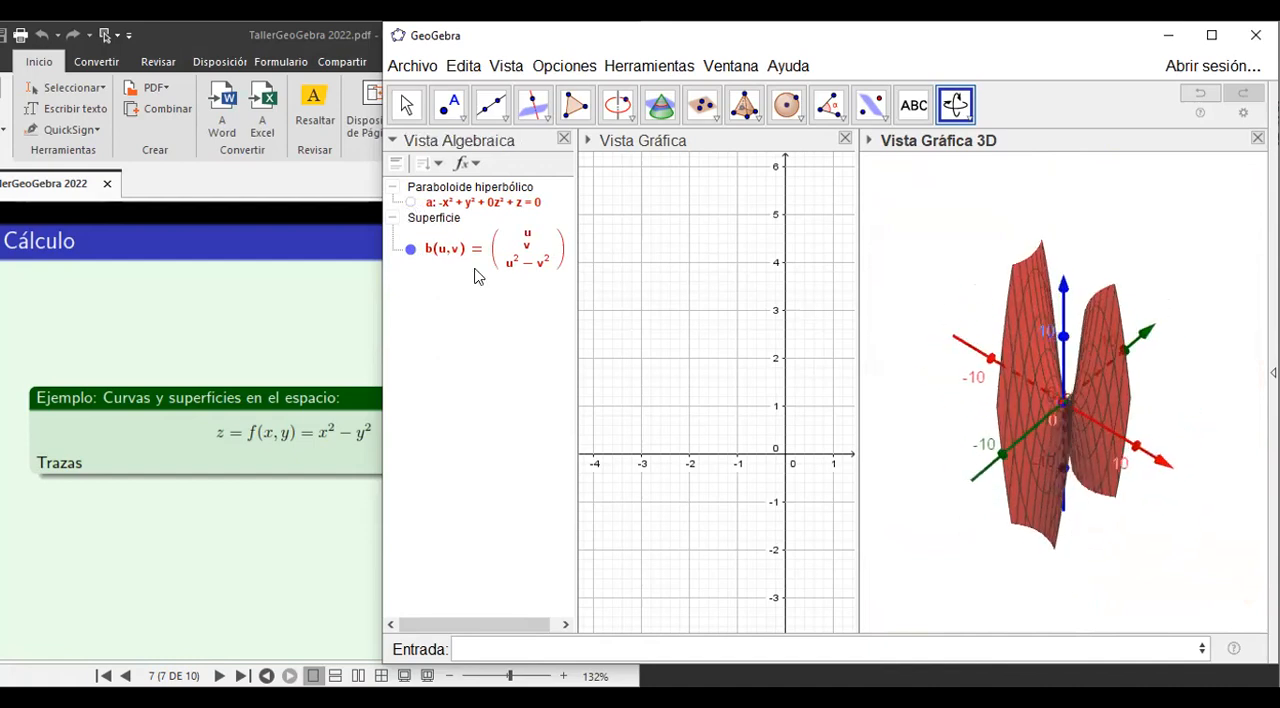
click(411, 251)
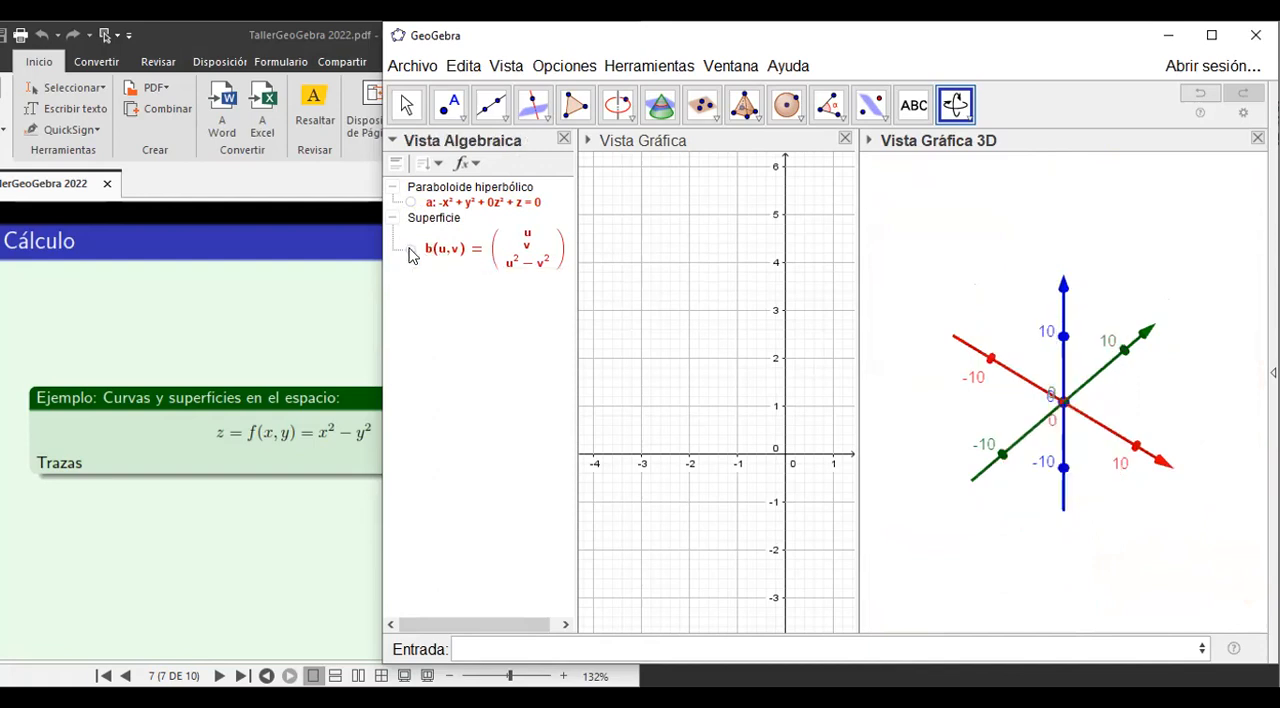
click(468, 647)
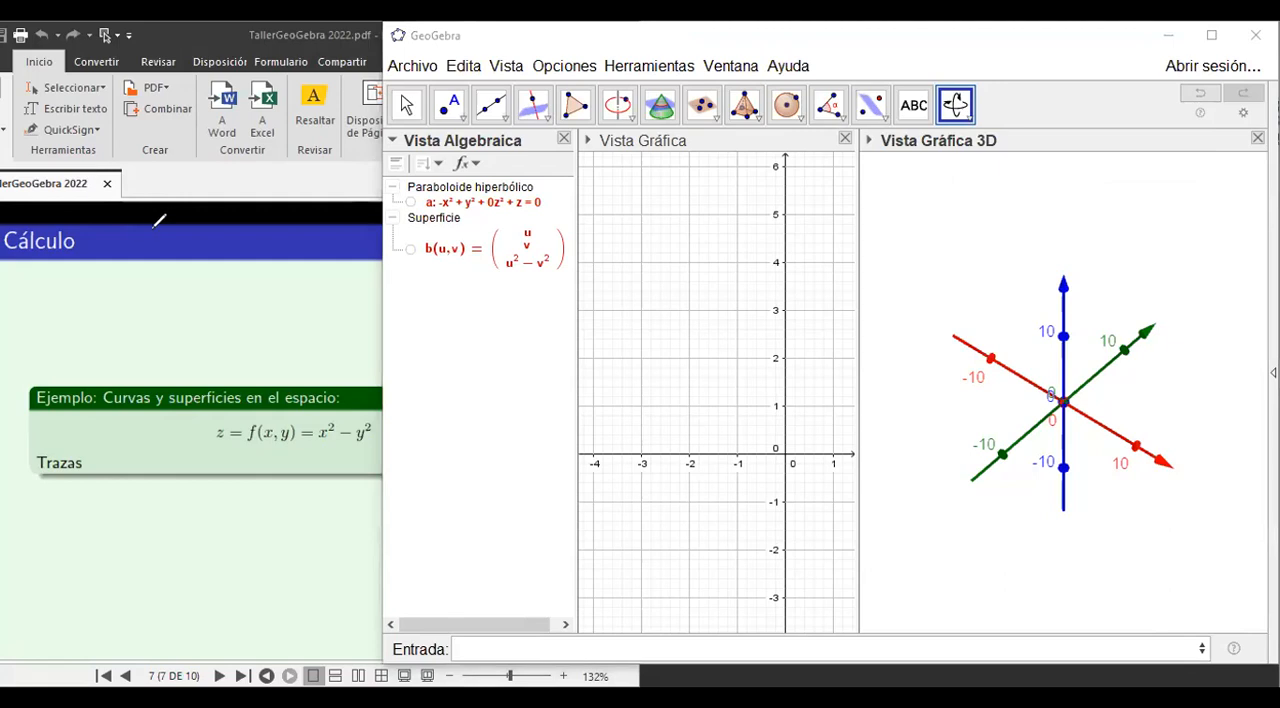
Handwrite the surface equation z = x^2 - y^2 above the example box on the slide.
drag(72, 277, 101, 283)
drag(91, 289, 102, 288)
drag(110, 284, 111, 290)
drag(128, 267, 153, 283)
drag(157, 279, 160, 299)
drag(173, 268, 187, 277)
Handwrite the traces x = 0, z = -y^2 and y = 0, z = x^2 below the surface equation, marking each with a bracket.
mouse_move(31, 312)
mouse_down()
mouse_move(42, 325)
mouse_move(44, 312)
mouse_move(61, 317)
mouse_up()
drag(48, 324, 152, 322)
mouse_move(158, 318)
mouse_down()
mouse_move(181, 320)
mouse_move(176, 331)
mouse_up()
drag(189, 304, 203, 311)
drag(36, 348, 42, 357)
mouse_move(49, 347)
mouse_down()
mouse_move(40, 364)
mouse_move(63, 355)
mouse_up()
drag(78, 346, 152, 355)
mouse_move(163, 343)
mouse_down()
mouse_move(176, 357)
mouse_move(163, 358)
mouse_move(189, 346)
mouse_up()
mouse_move(197, 331)
mouse_down()
mouse_move(212, 330)
mouse_move(210, 360)
mouse_up()
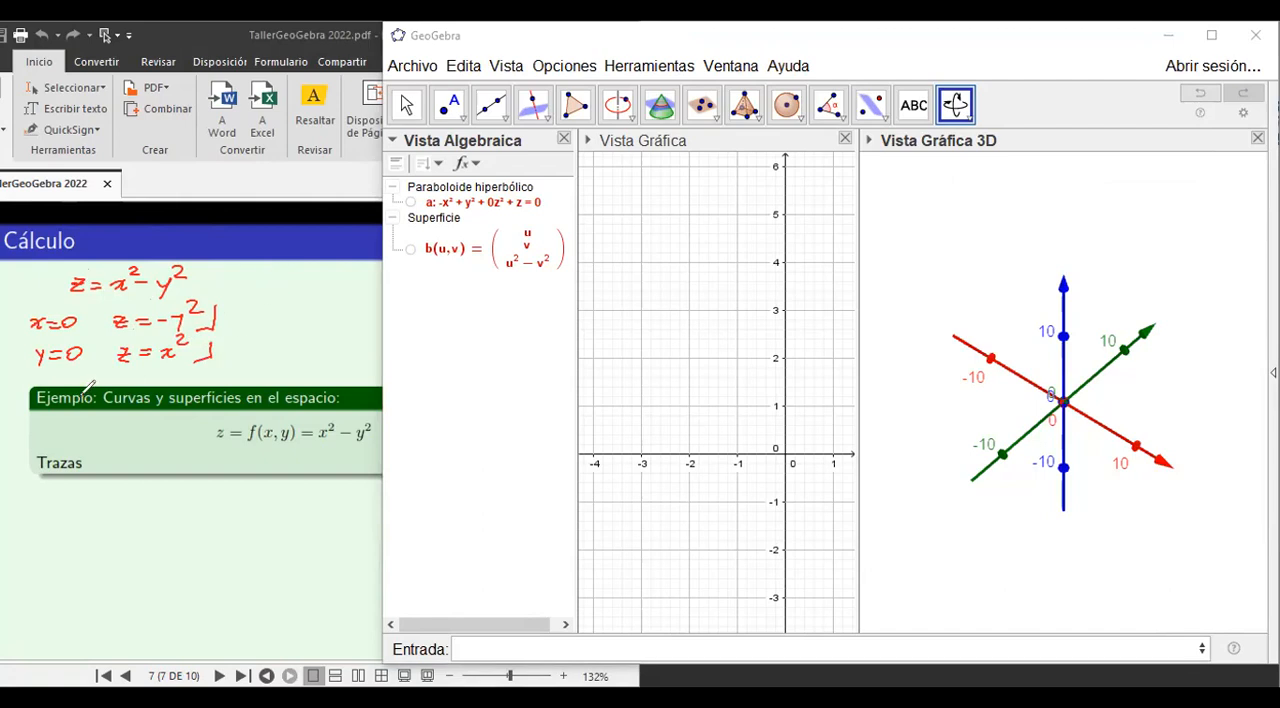
Handwrite the trace z = 0 ⇒ y = ±x below the example box on the slide.
mouse_move(42, 497)
mouse_down()
mouse_move(56, 508)
mouse_move(168, 500)
mouse_move(167, 512)
mouse_move(204, 500)
mouse_up()
drag(198, 507, 228, 506)
drag(228, 492, 214, 506)
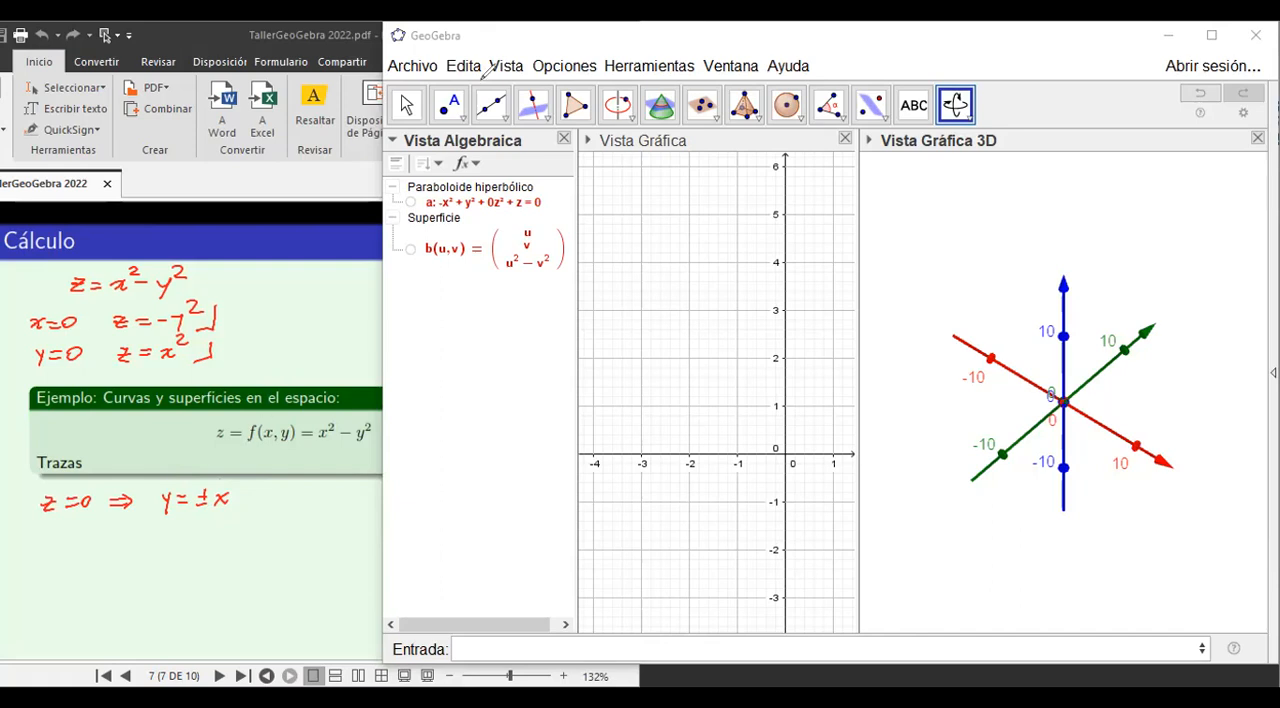
Begin a Curva command in GeoGebra, using its form with three expressions and one parameter.
click(466, 647)
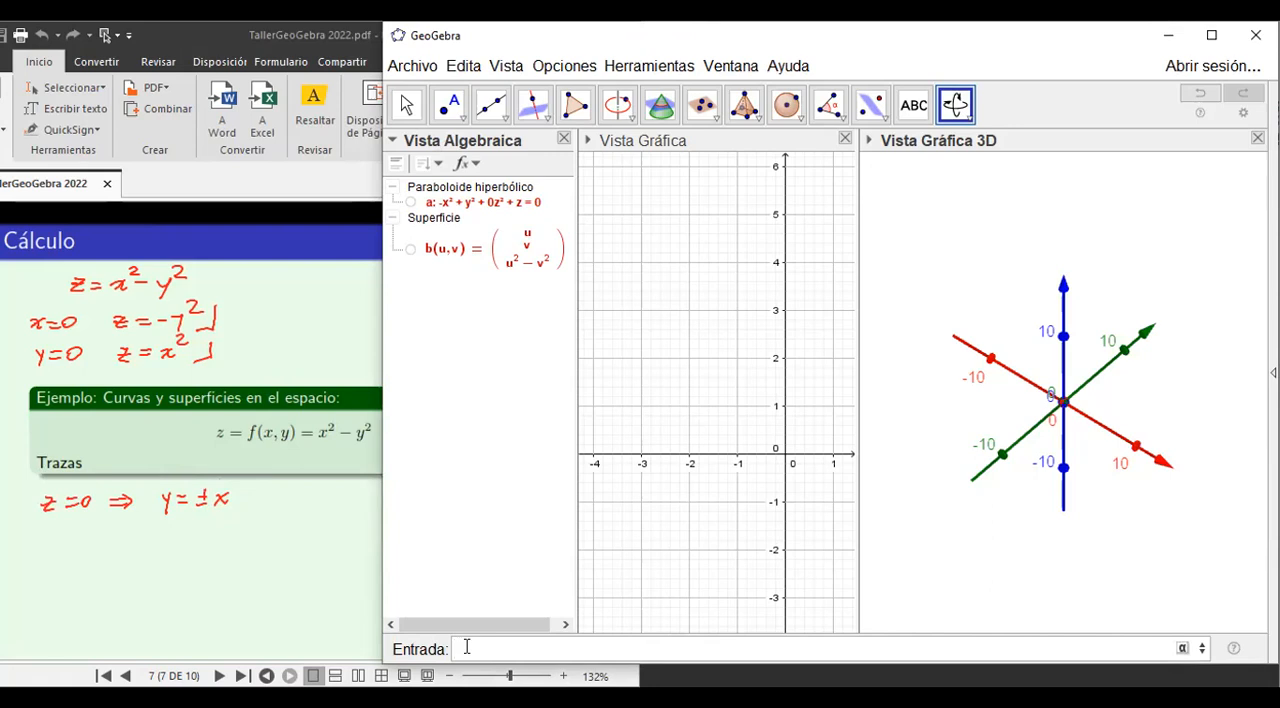
text(curva)
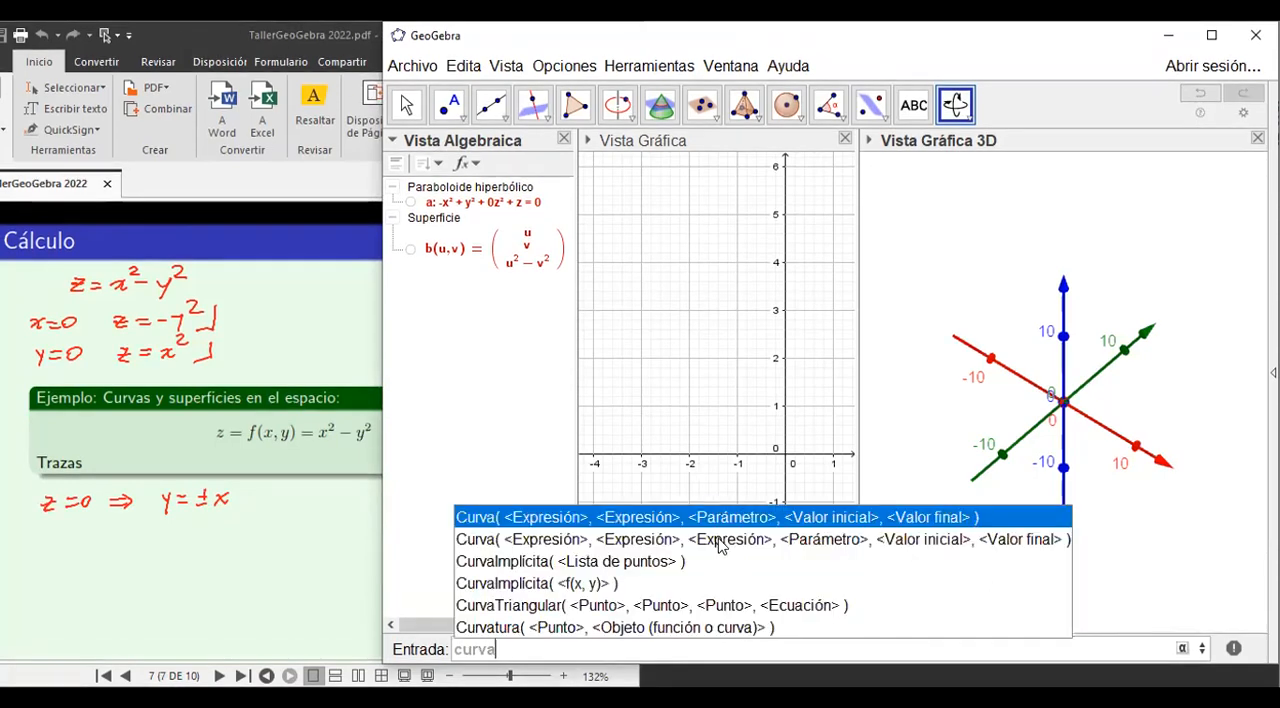
click(581, 540)
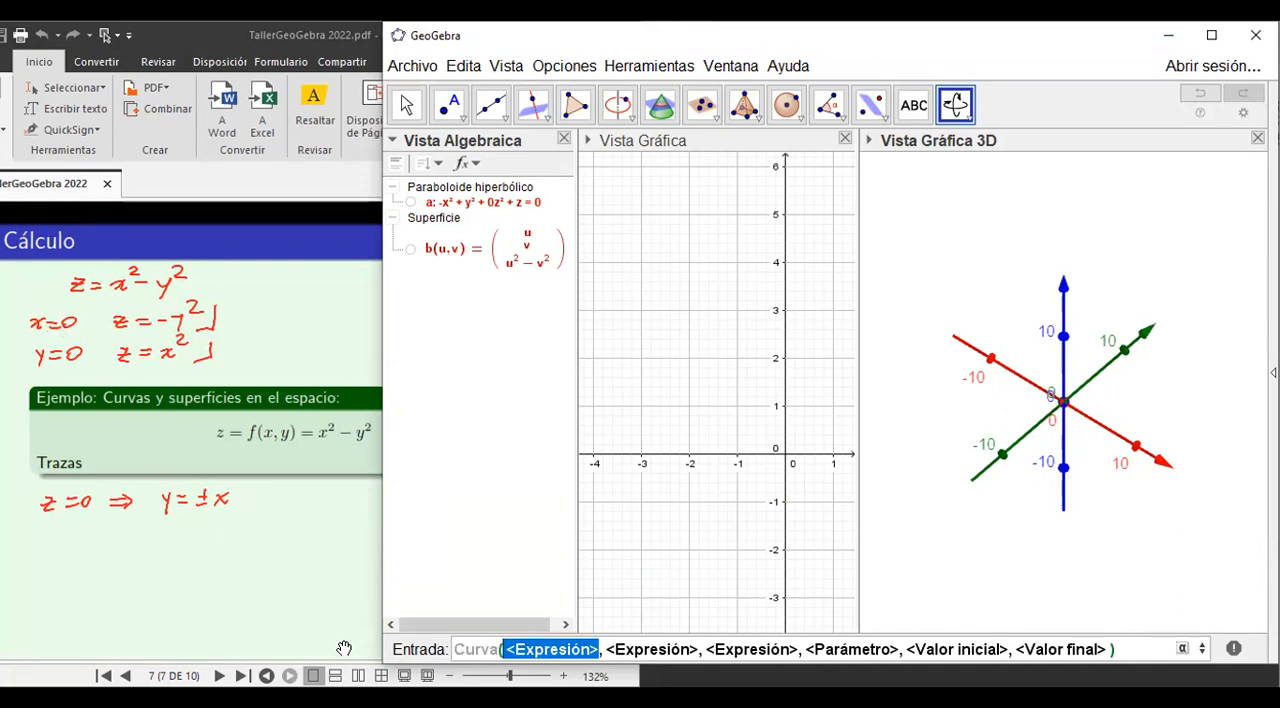
Fill in the three expressions of the Curva command as 0, t and -t^2.
text(0)
key(Tab)
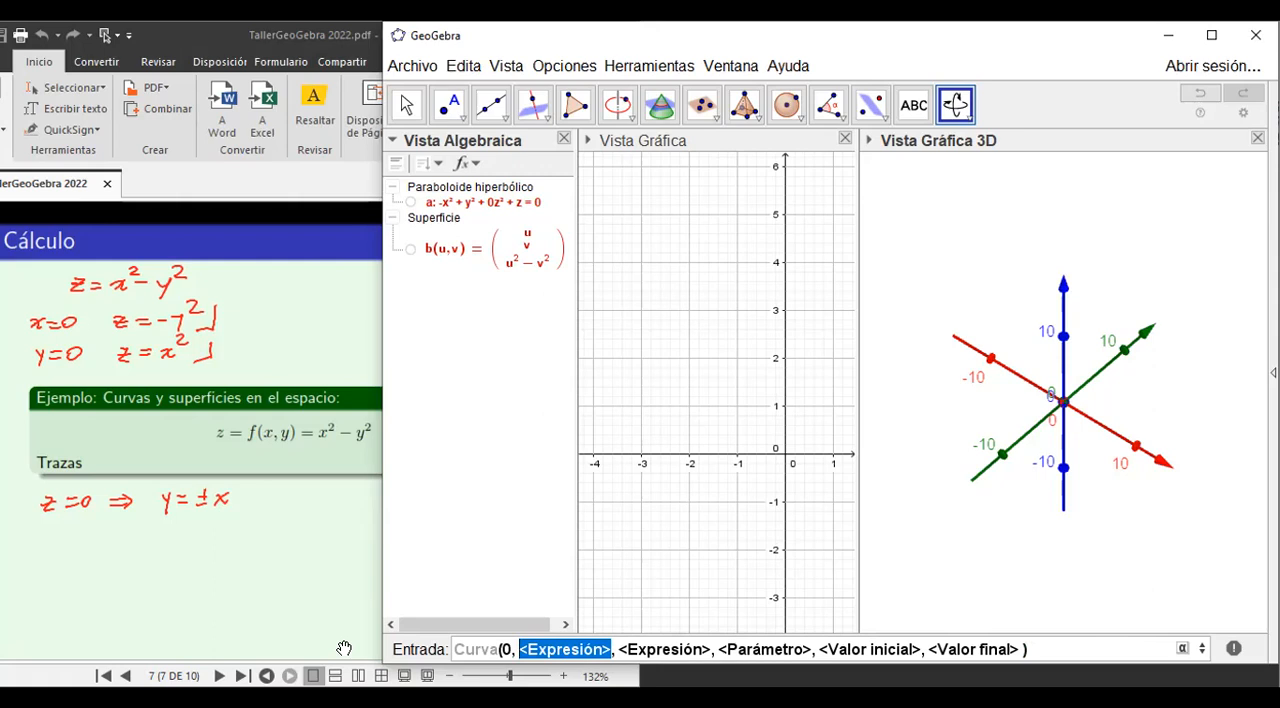
text(t)
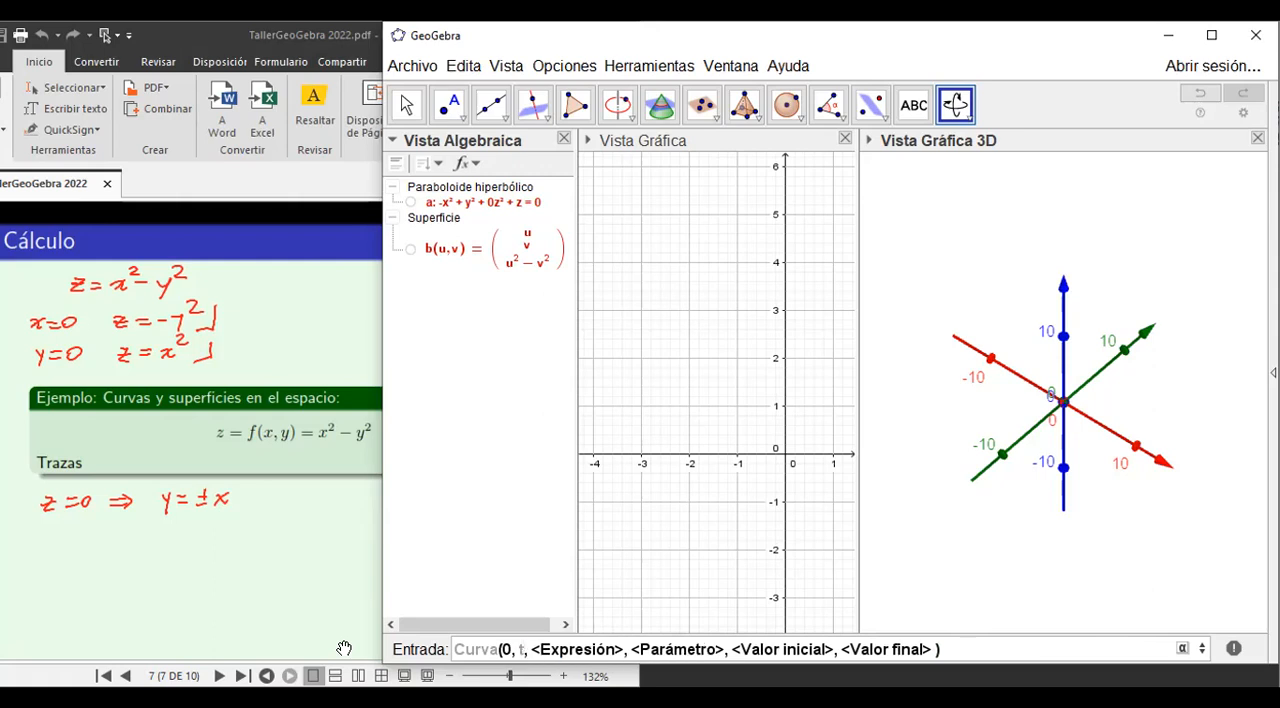
key(Tab)
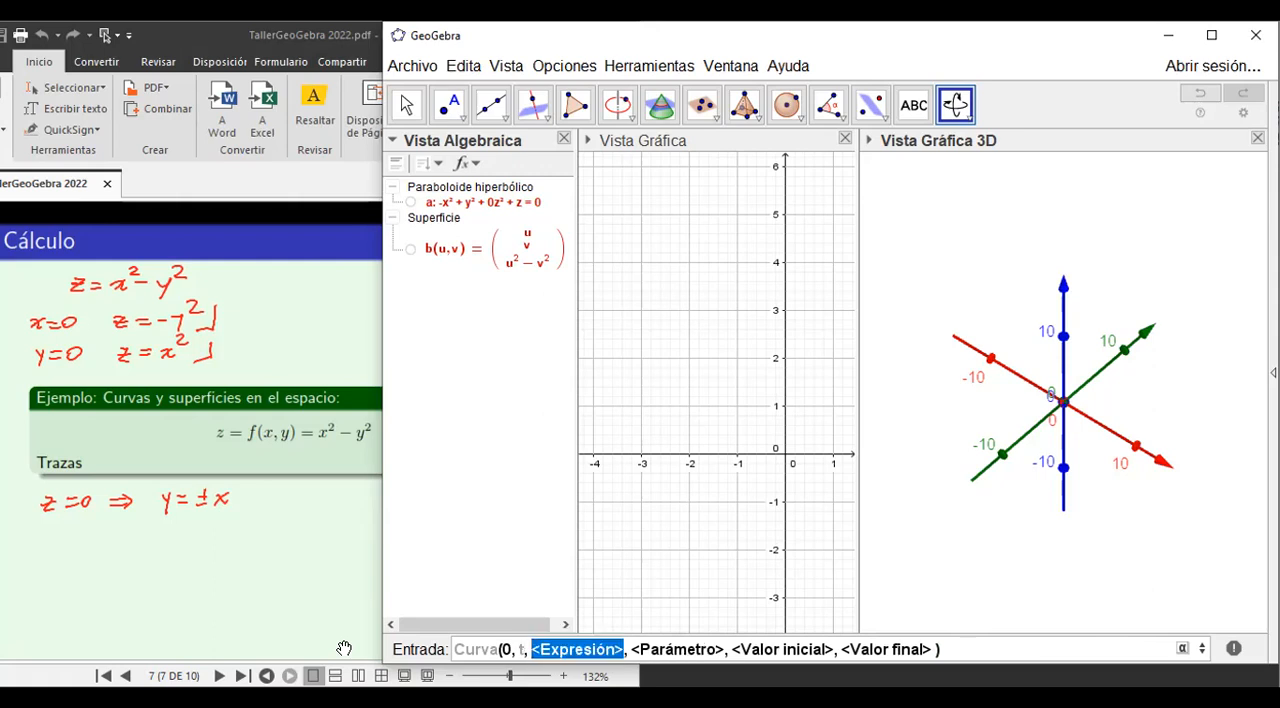
text(-)
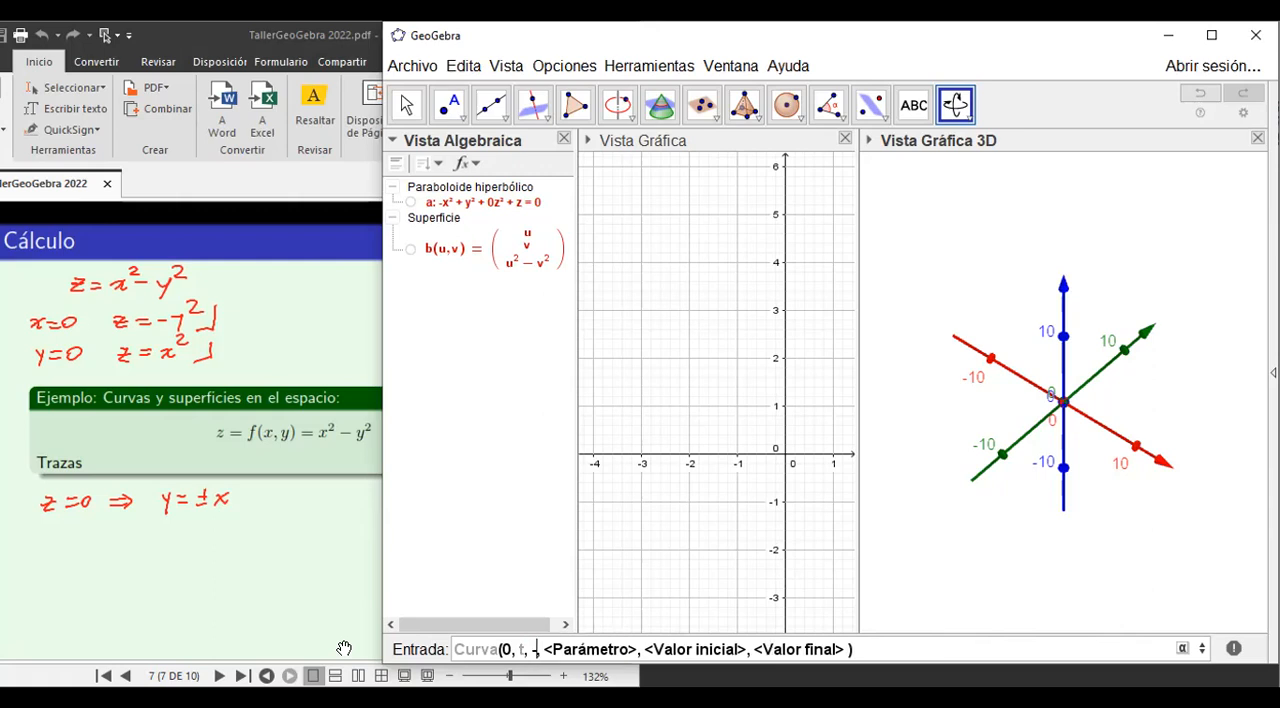
text(t^2)
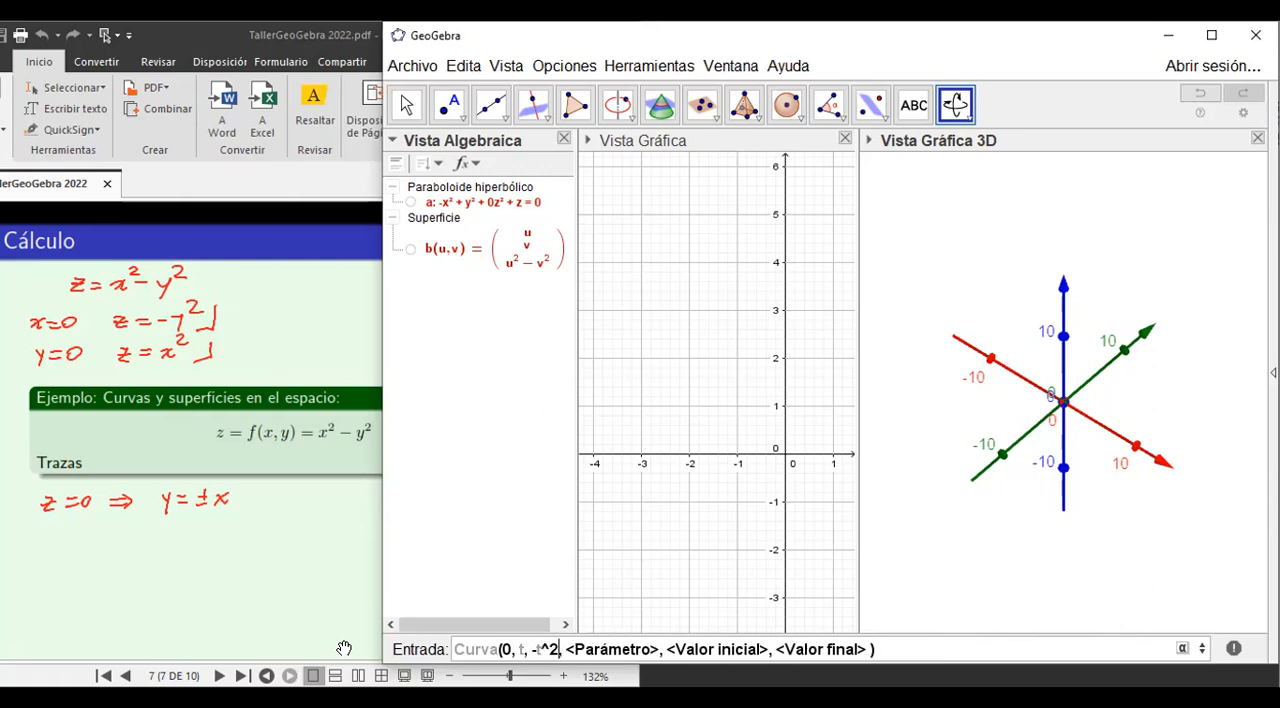
key(Tab)
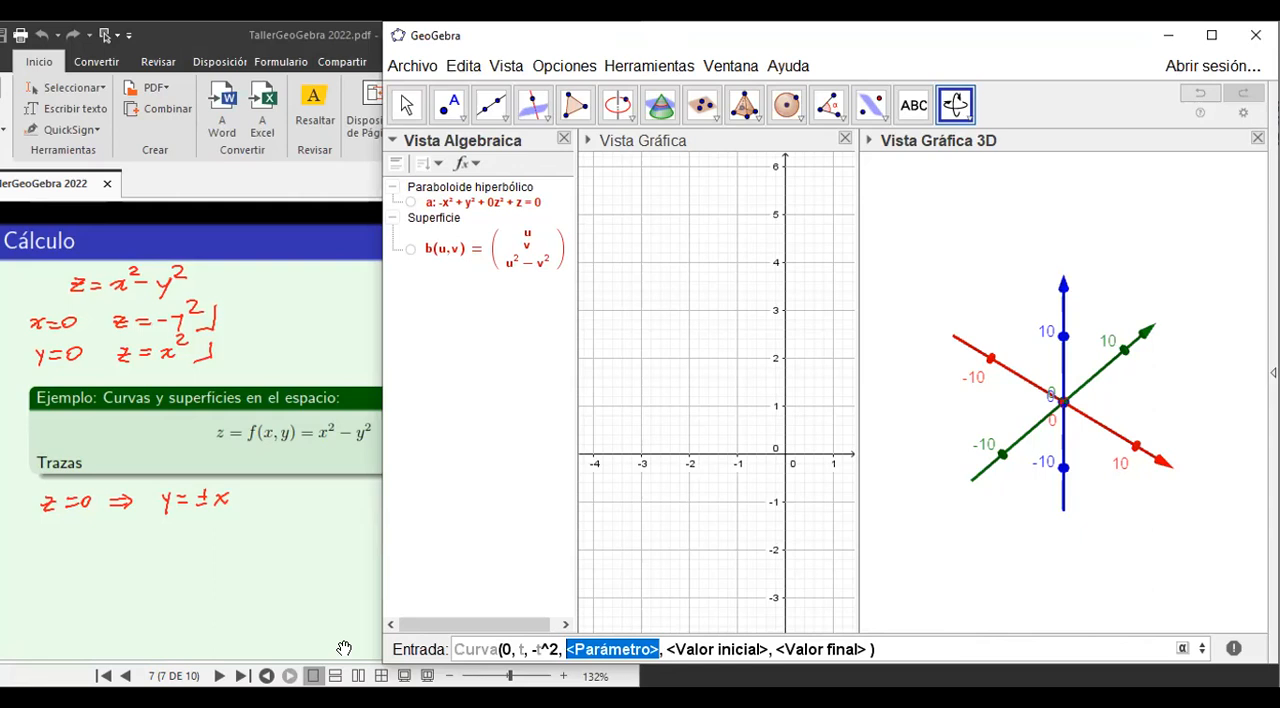
Set the curve's parameter to t from -5 to 5 and create the x = 0 trace.
text(t)
key(Tab)
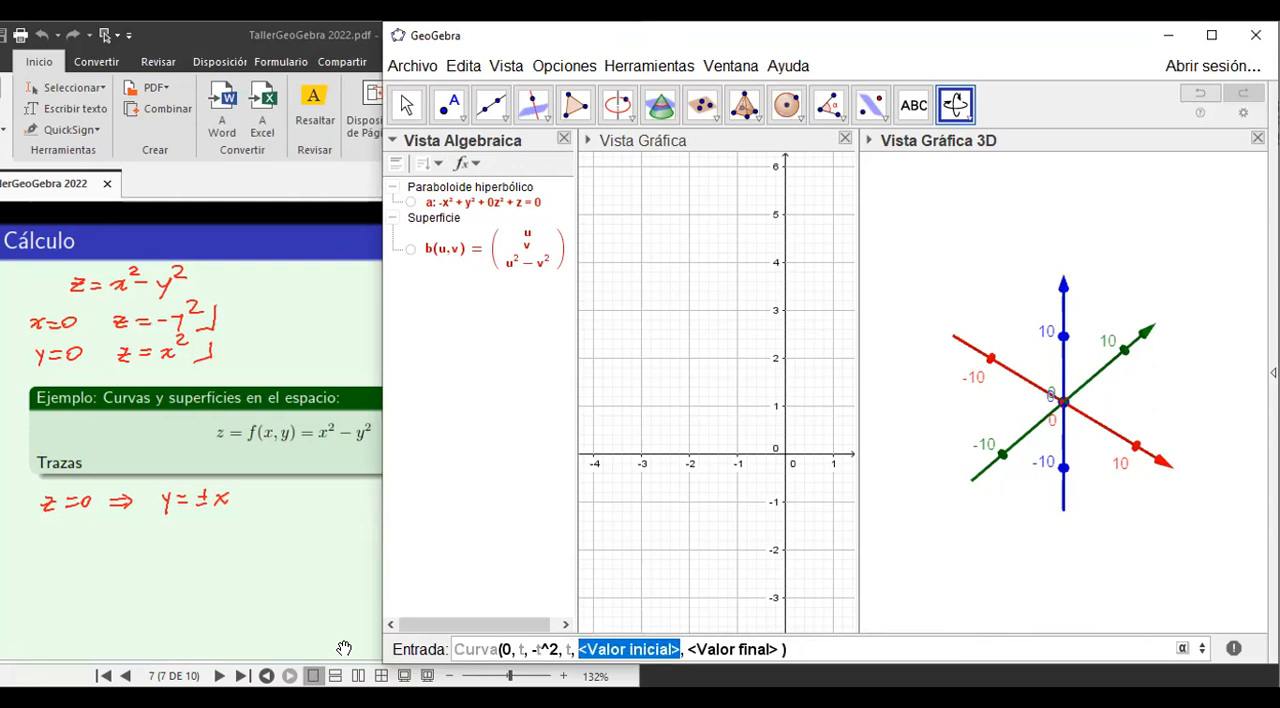
text(-5)
key(Tab)
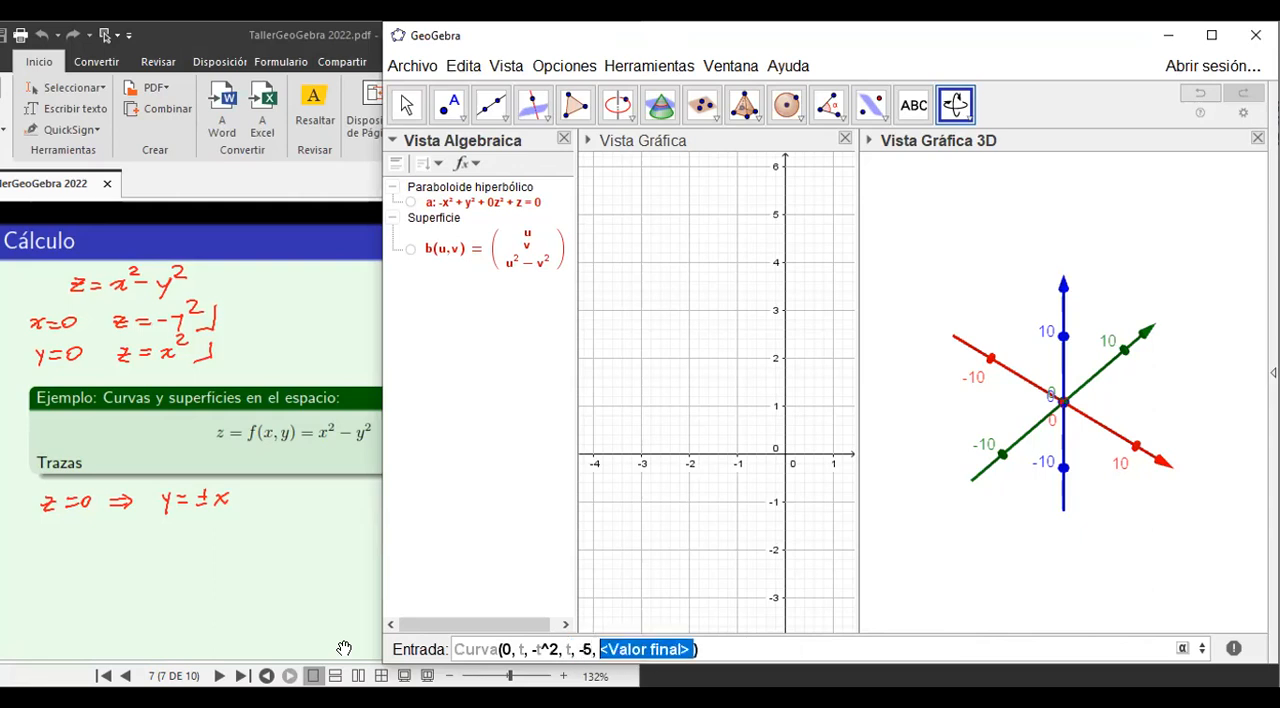
text(5)
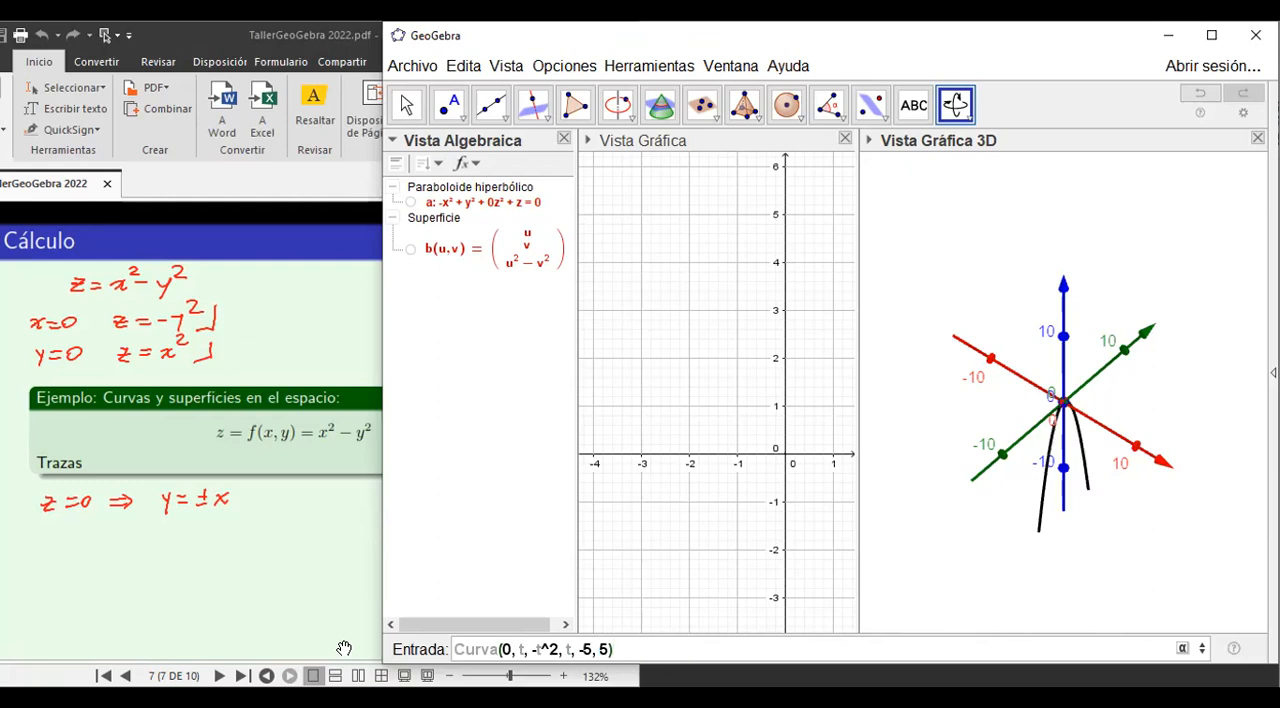
key(Return)
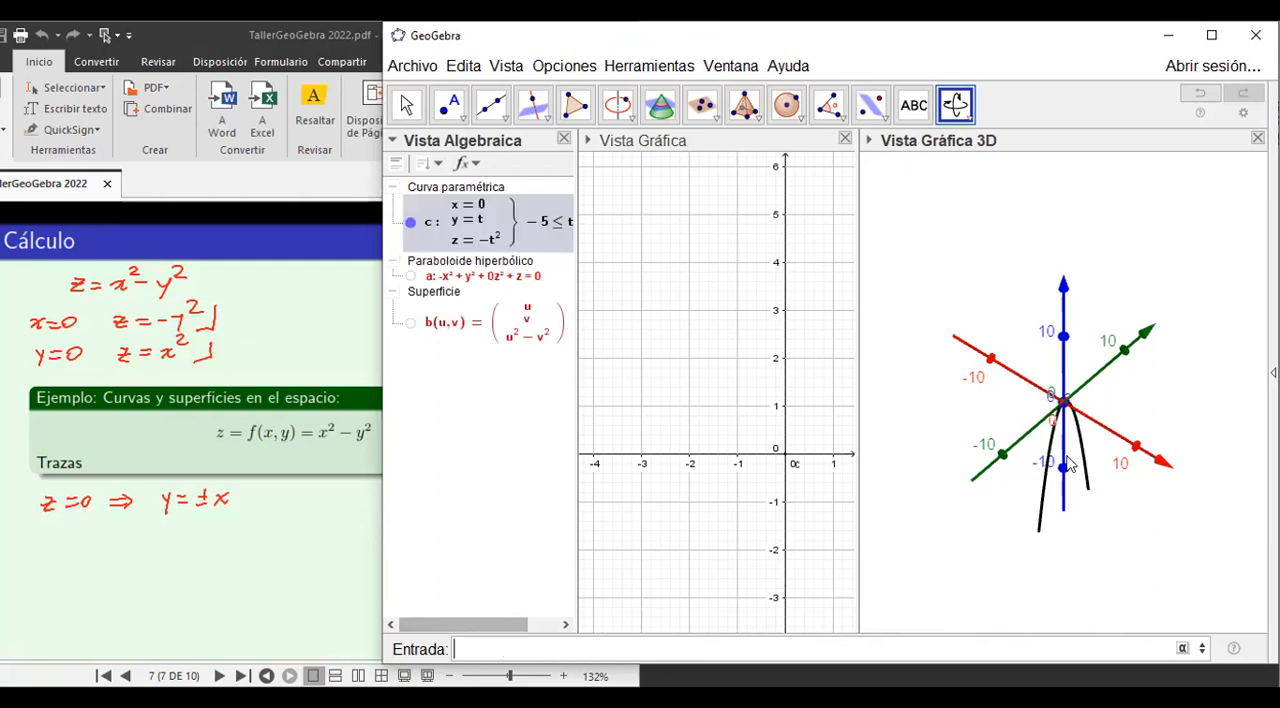
Begin a second Curva command with three expressions and fill them in as t, 0 and t^2.
mouse_move(1107, 484)
mouse_down()
mouse_move(1086, 486)
mouse_move(1133, 468)
mouse_move(1090, 480)
mouse_up()
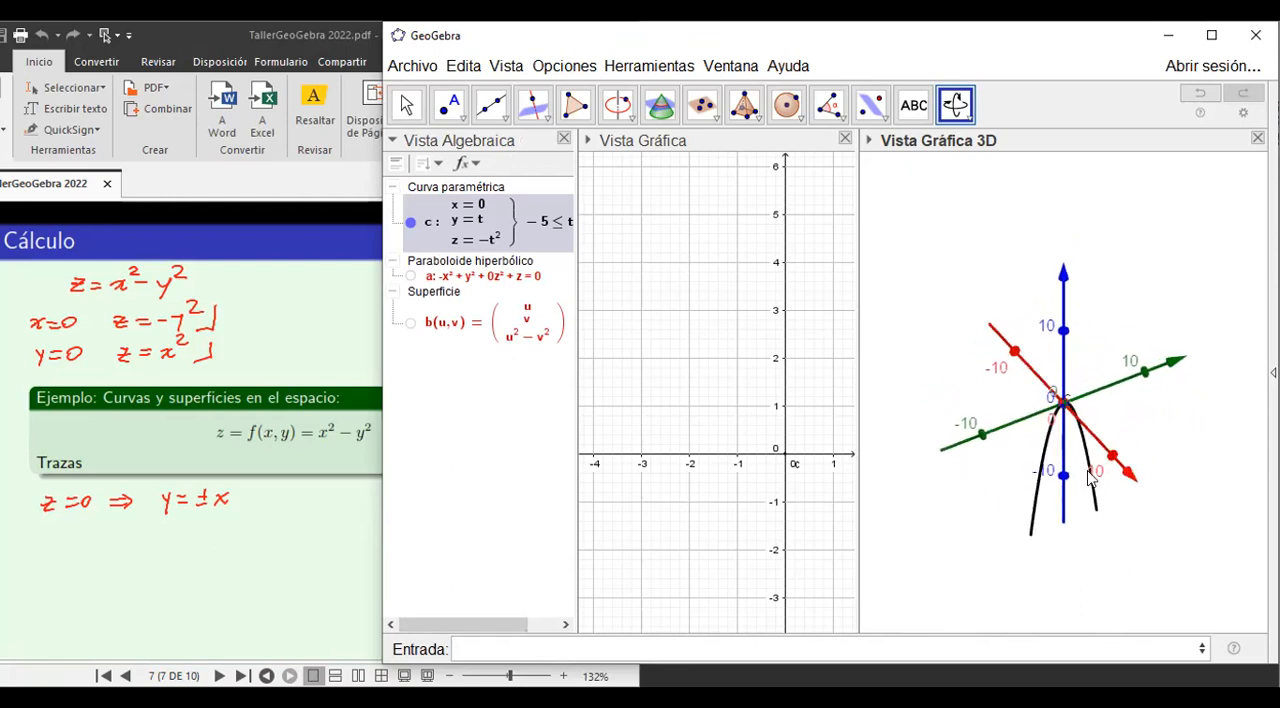
click(474, 647)
text(curva)
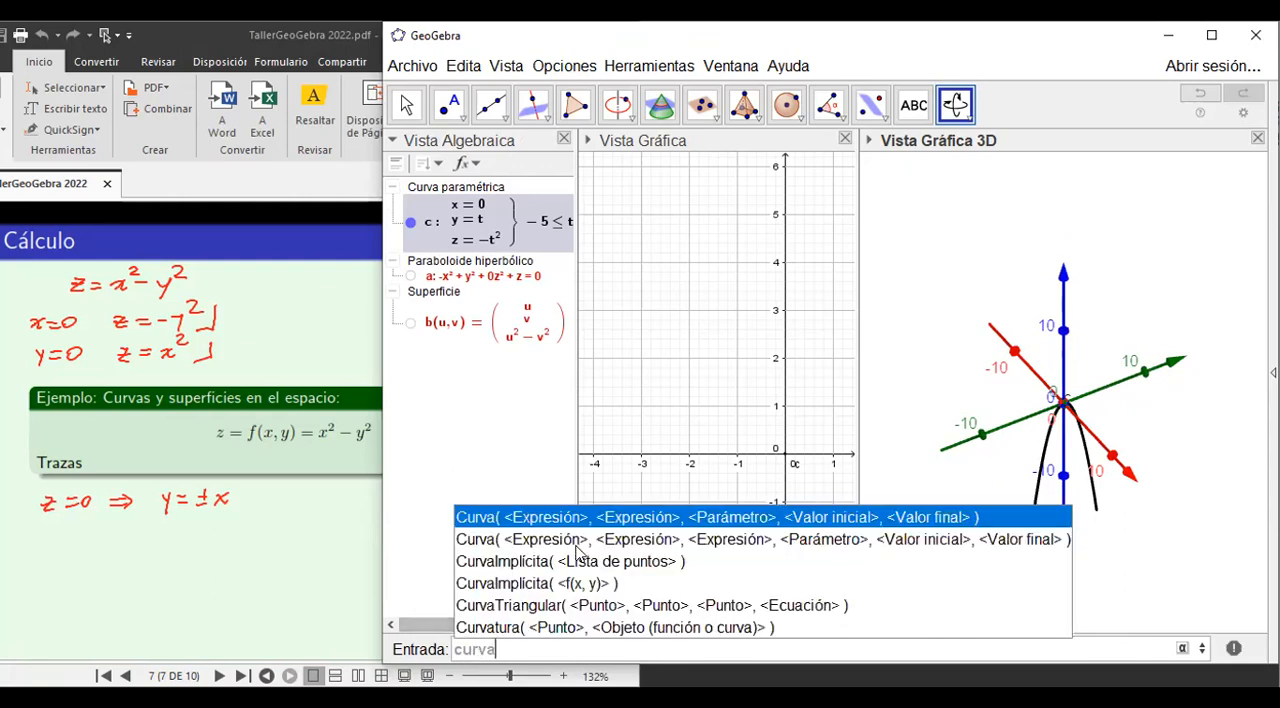
click(572, 539)
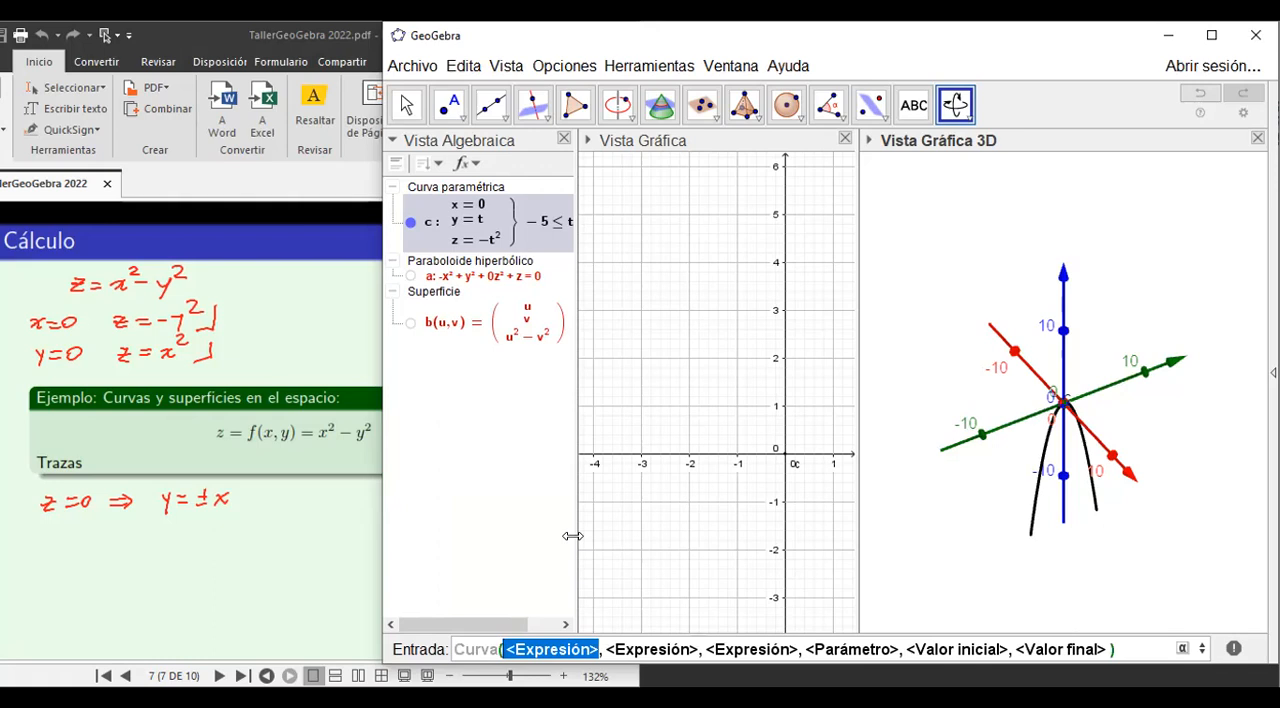
text(t)
key(Tab)
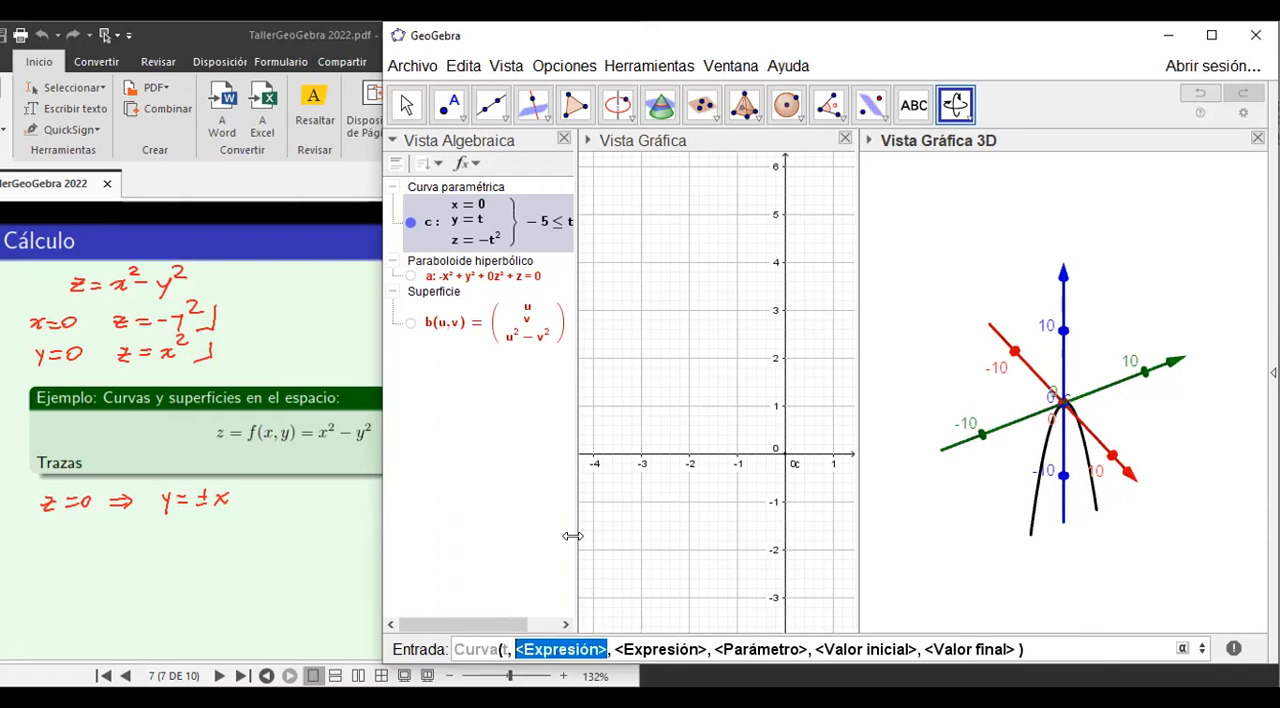
text(0)
key(Tab)
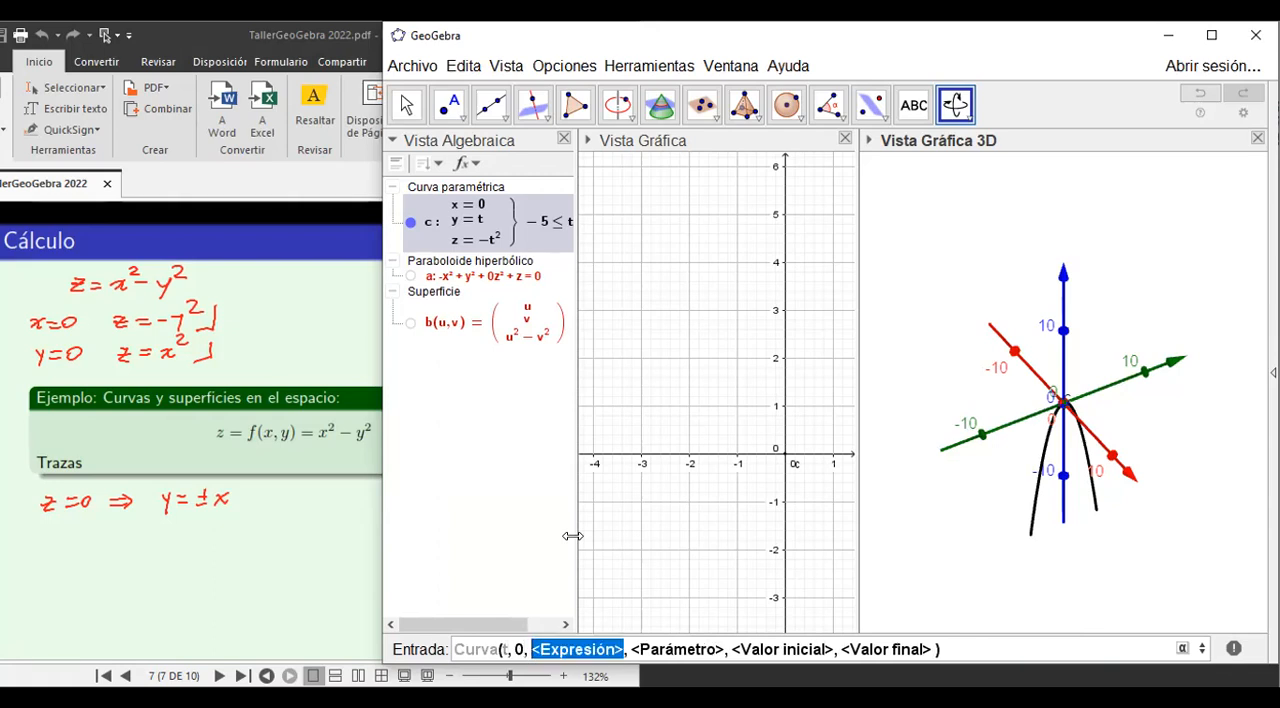
text(t^2)
key(Tab)
Set the second curve's parameter to t from -5 to 5 and create the y = 0 trace.
text(t)
key(Tab)
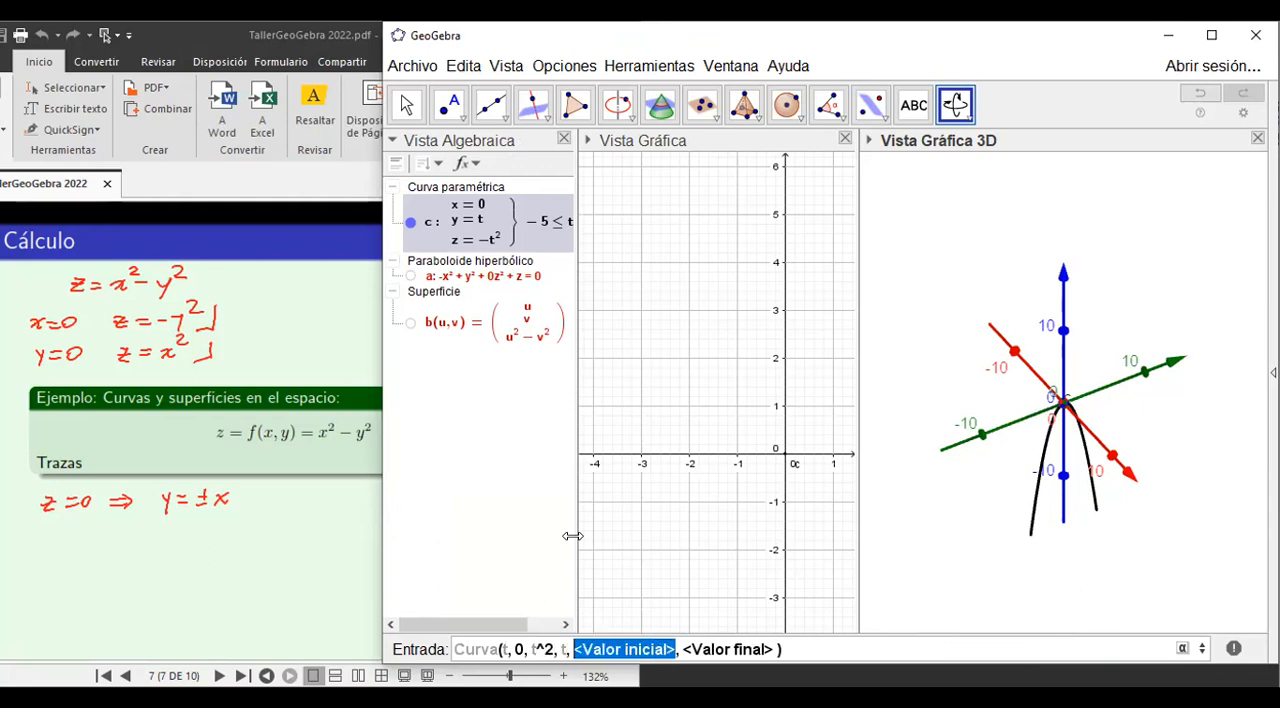
text(-)
text(5)
key(Tab)
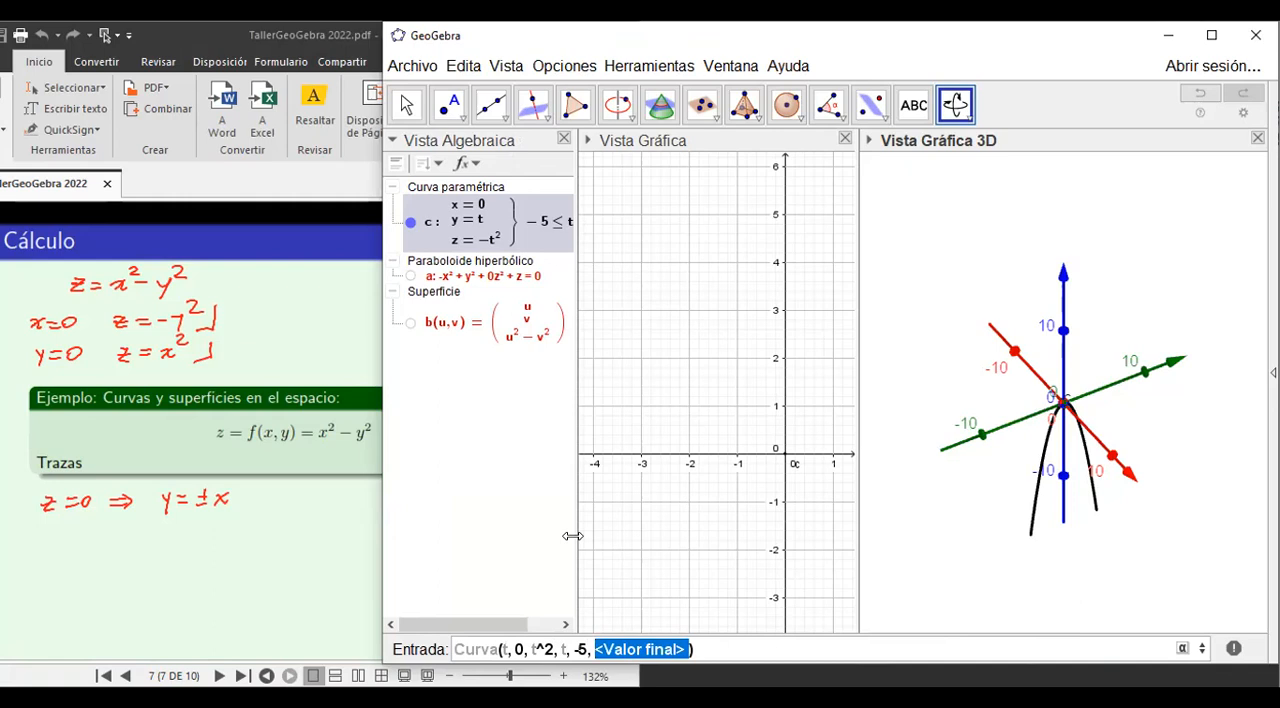
text(5)
key(Right)
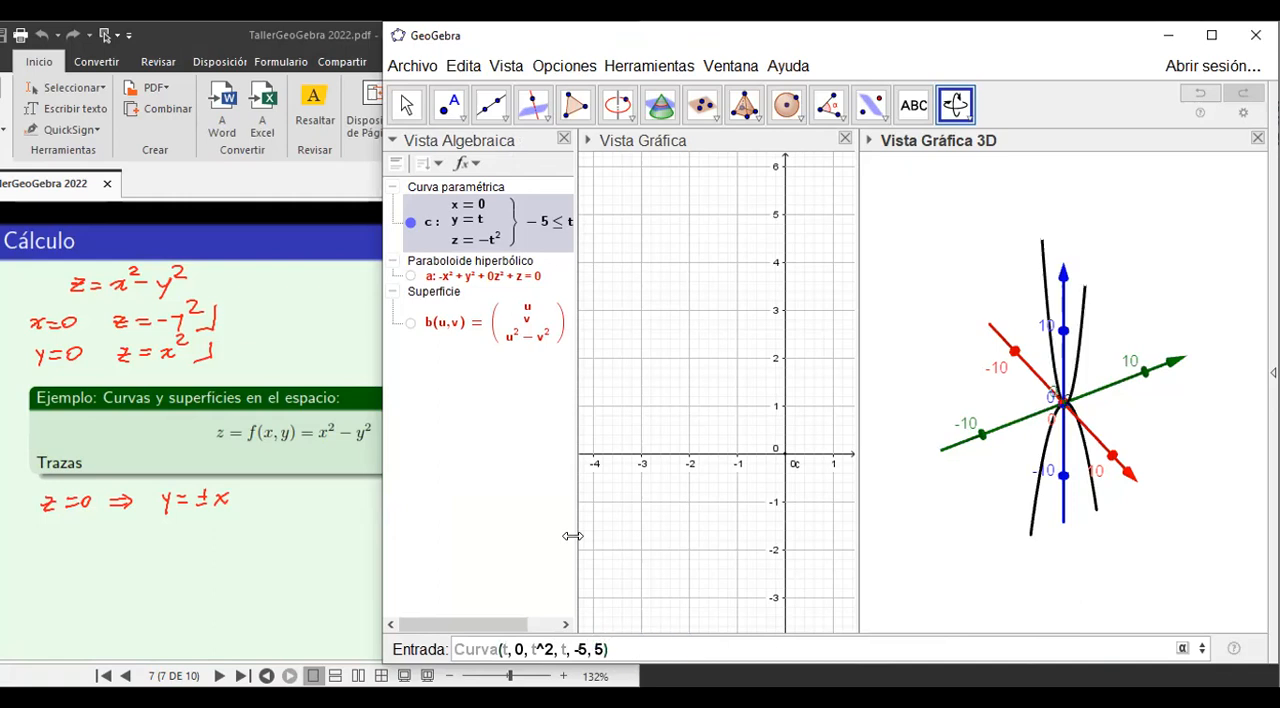
key(Return)
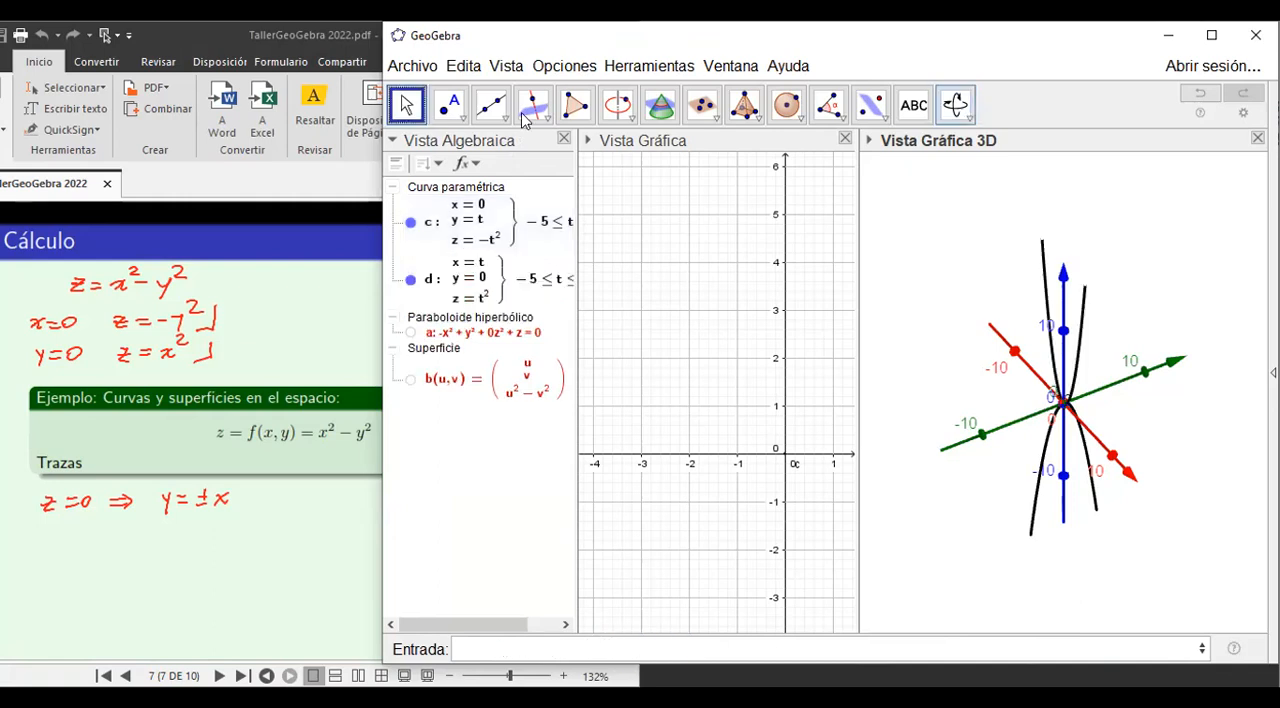
Start a text label reading x near the positive end of the x-axis in the 3D view.
click(955, 106)
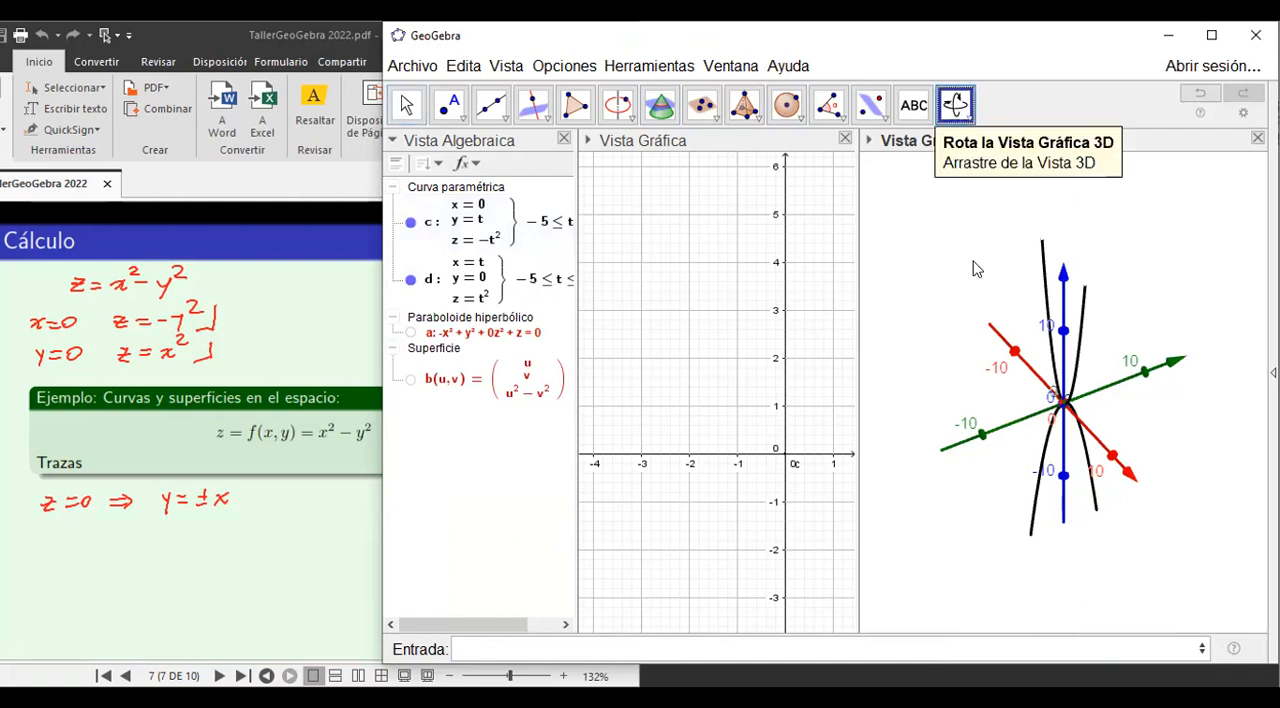
drag(957, 366, 866, 362)
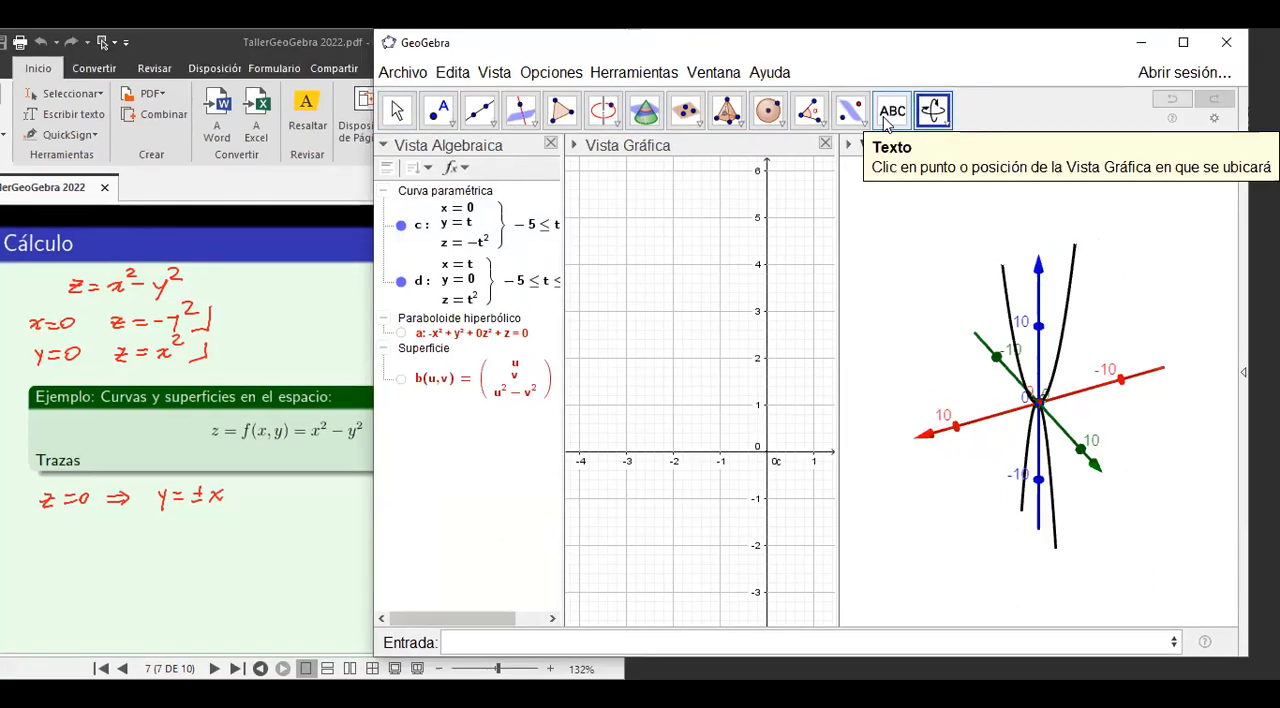
click(888, 117)
click(902, 383)
text(x)
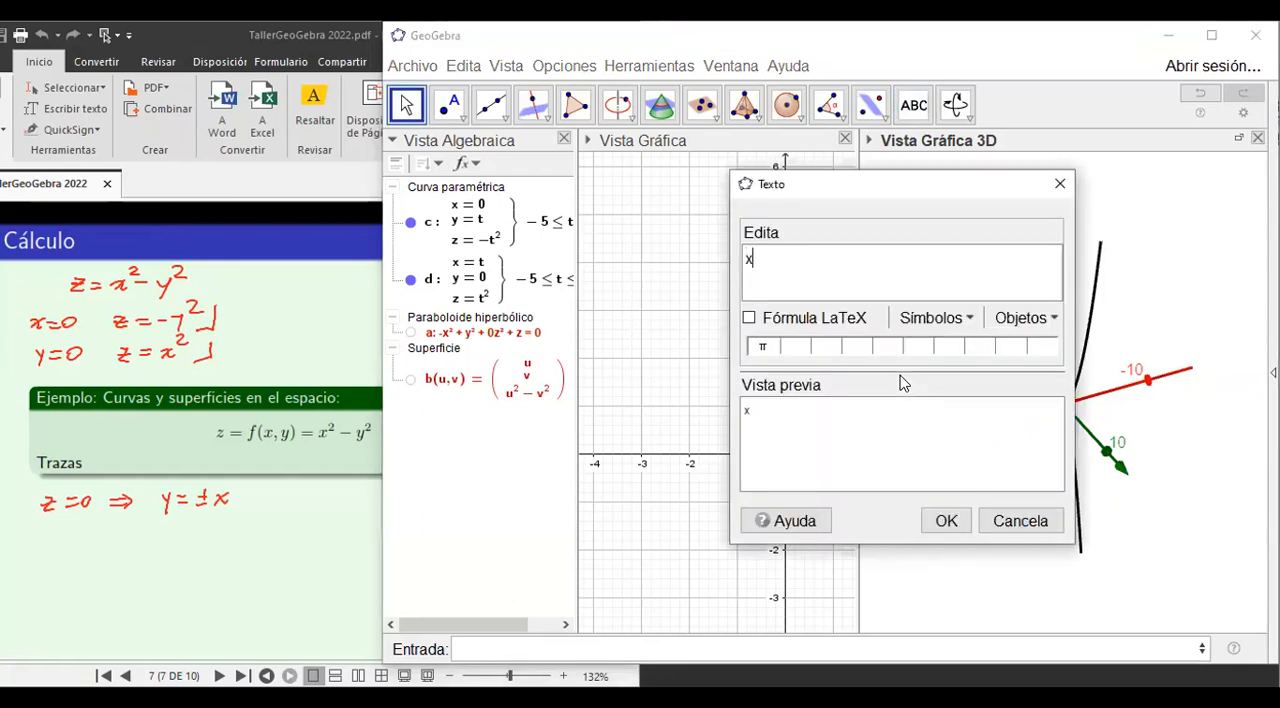
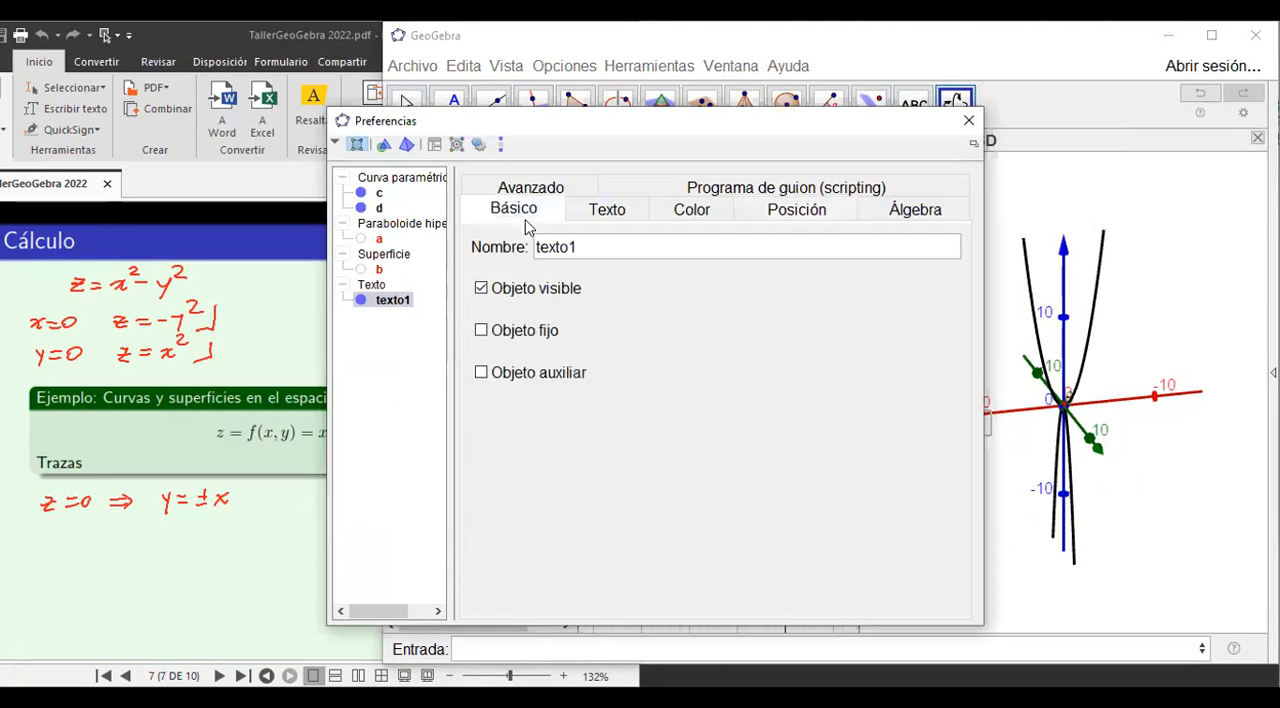
Set the text size of the x label on the 3D x-axis to Grande.
click(609, 213)
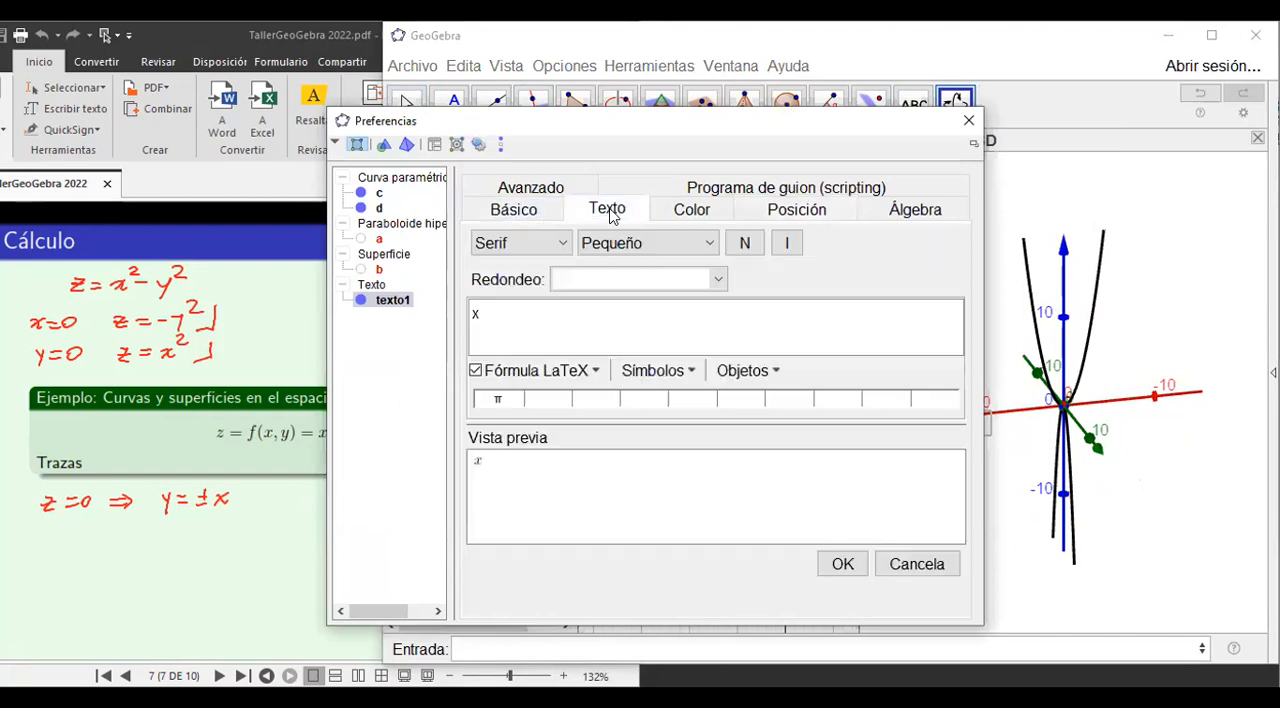
click(708, 245)
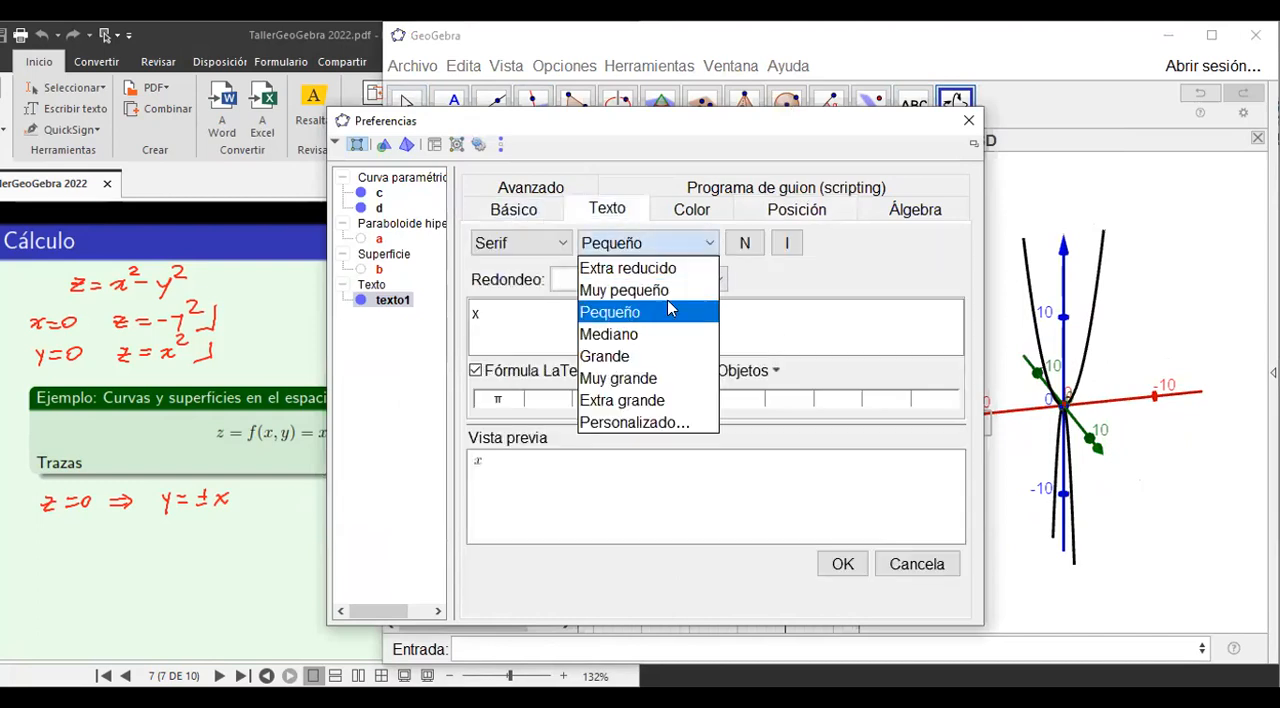
click(633, 344)
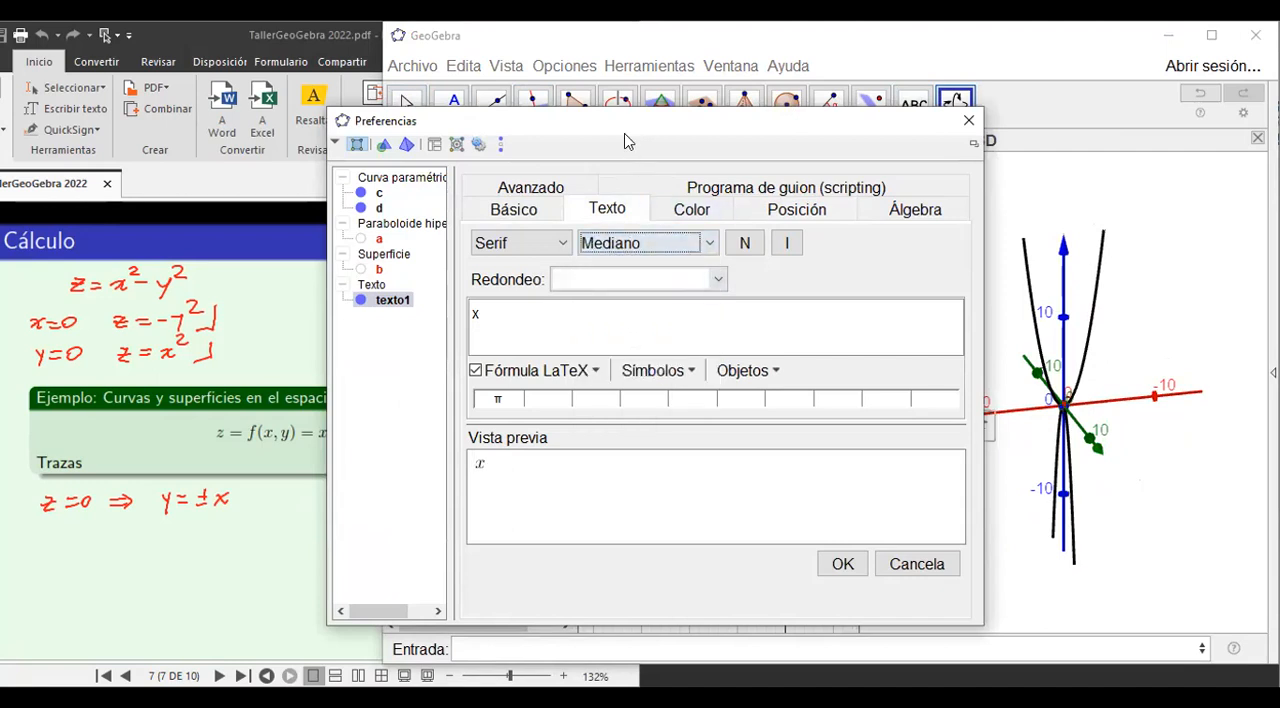
drag(624, 140, 501, 180)
click(580, 282)
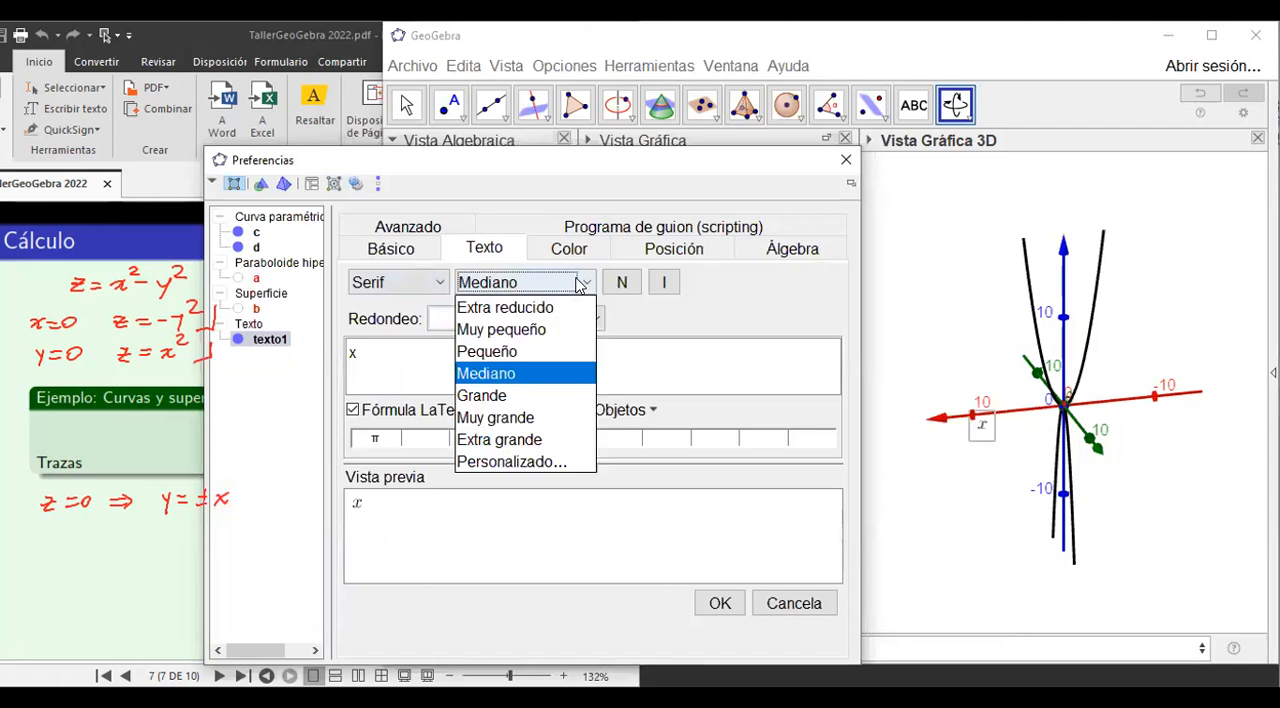
click(521, 400)
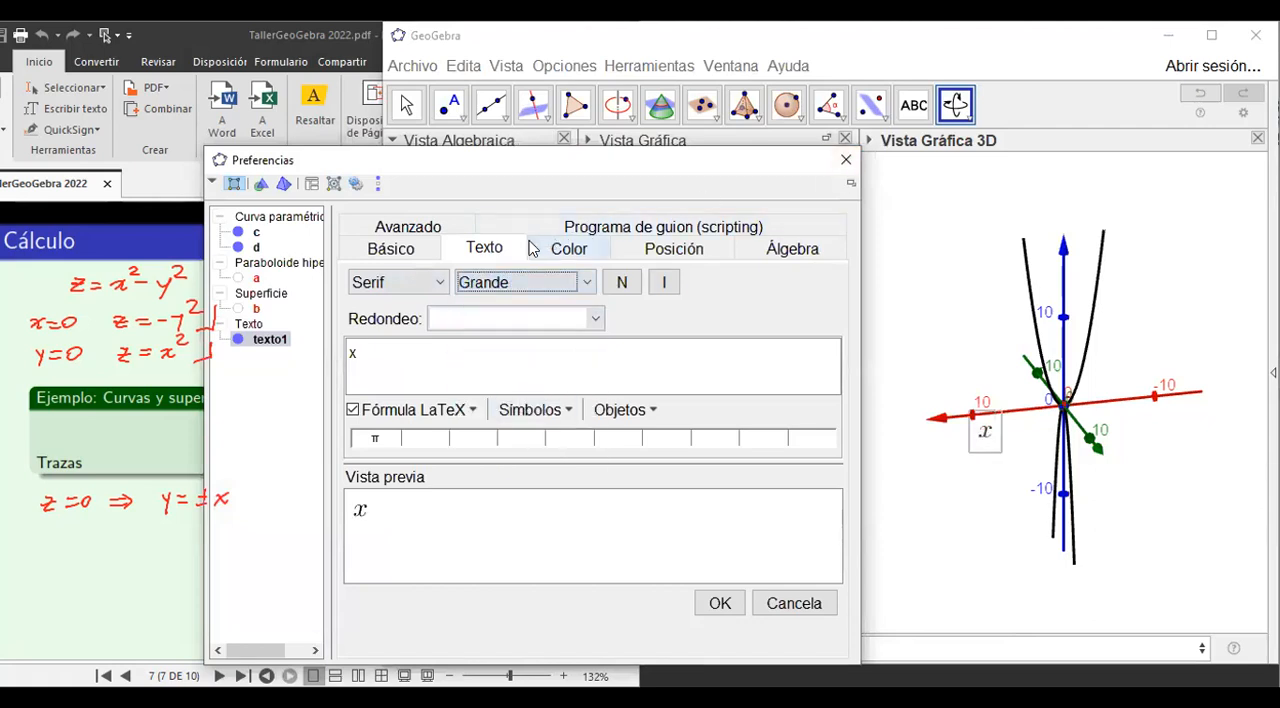
Colour the x label red (#FF0000) as its foreground colour and finish its properties.
click(562, 249)
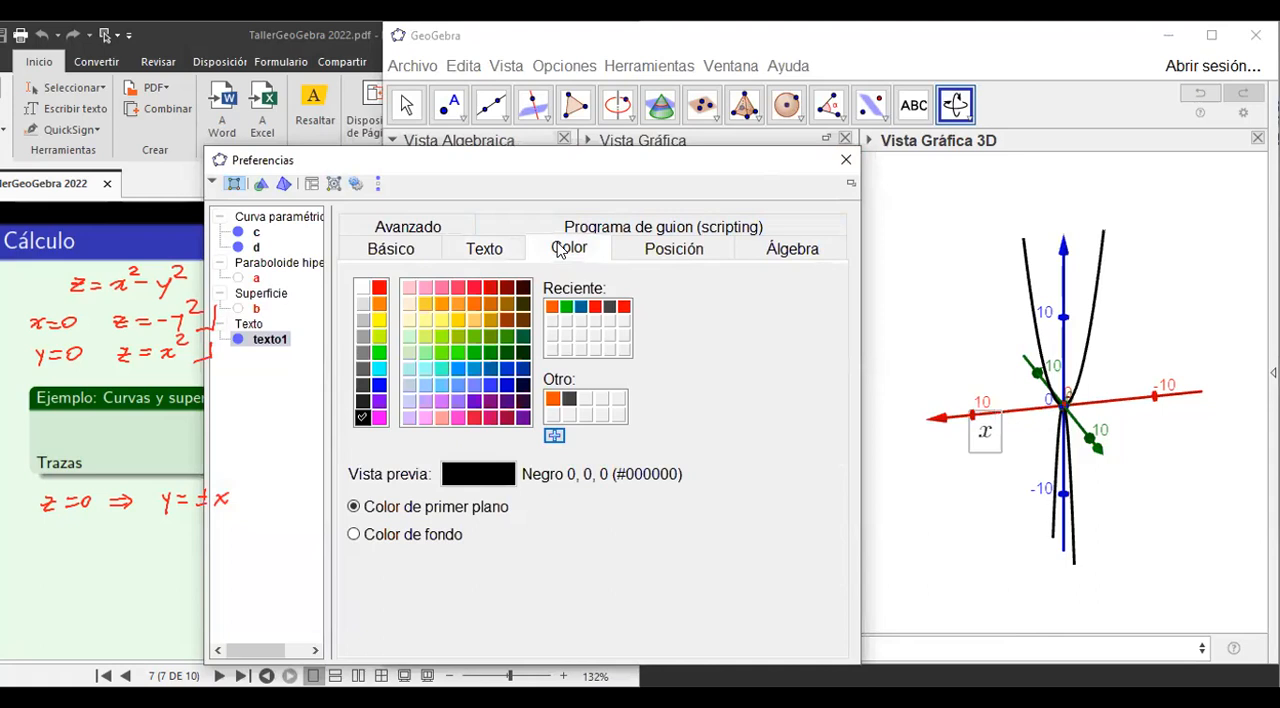
click(378, 290)
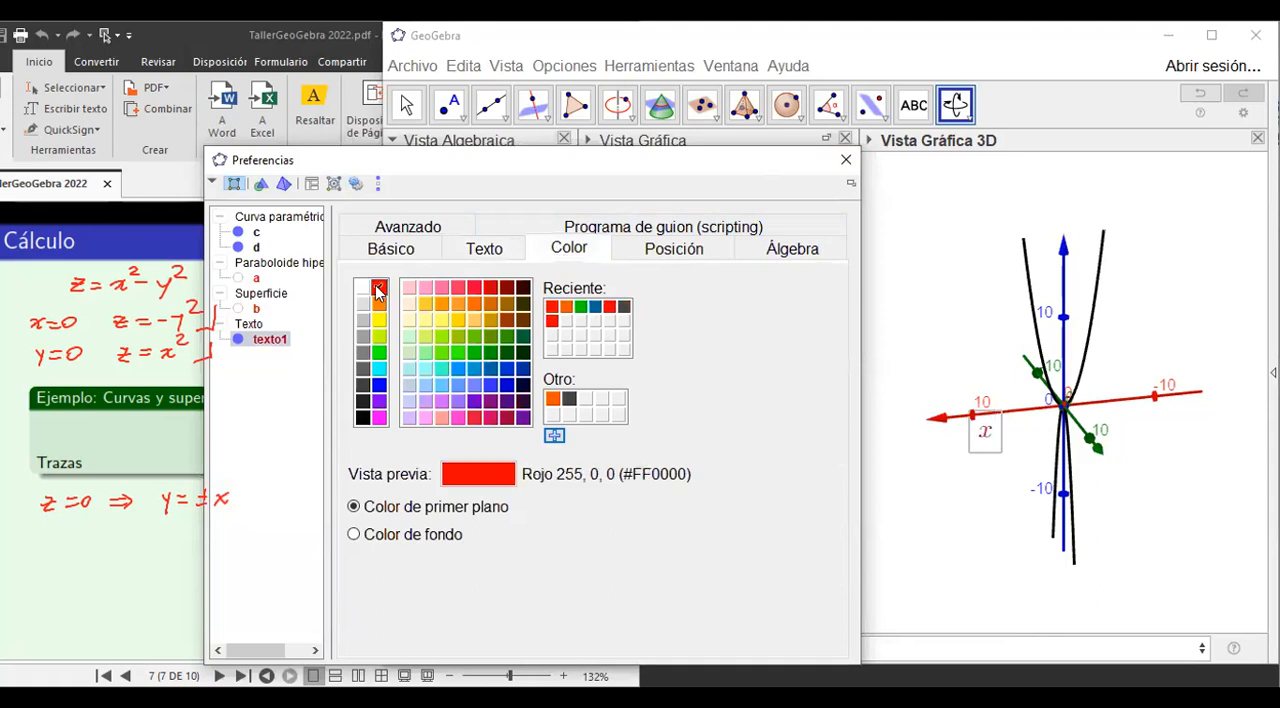
click(843, 163)
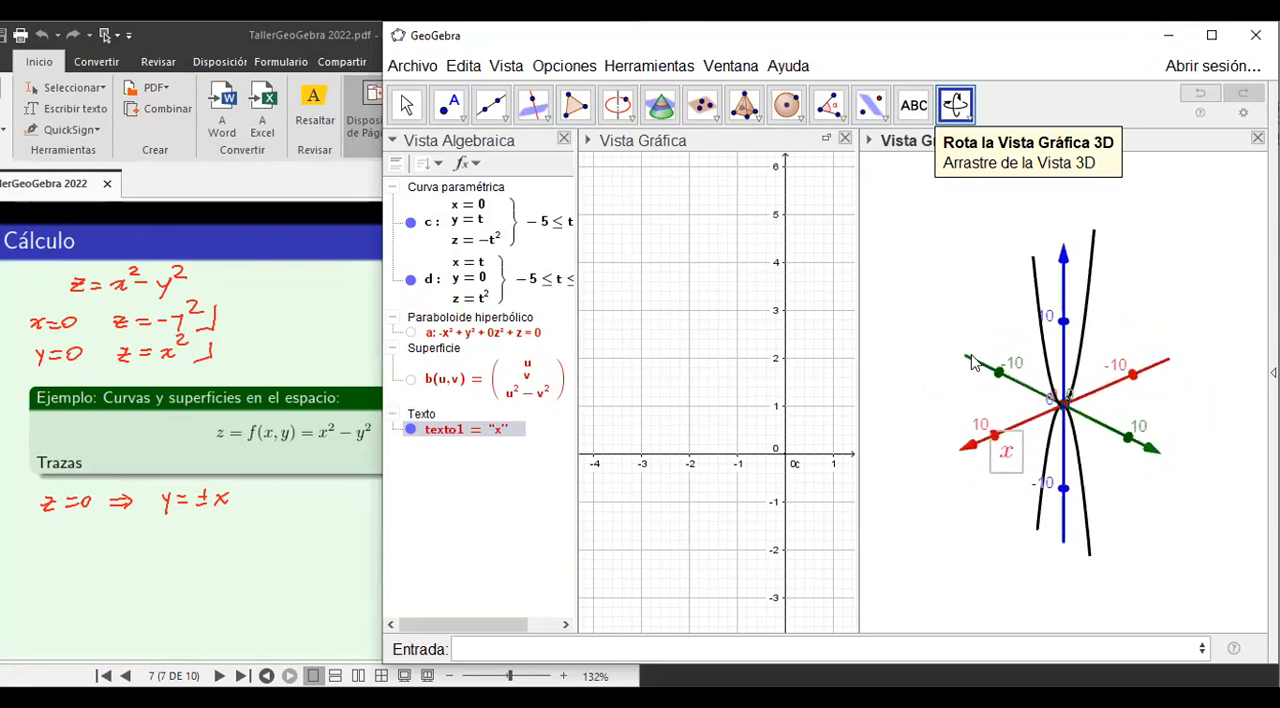
Widen the 2D graphics view slightly and extend the GeoGebra window over the PDF page.
drag(1026, 363, 953, 361)
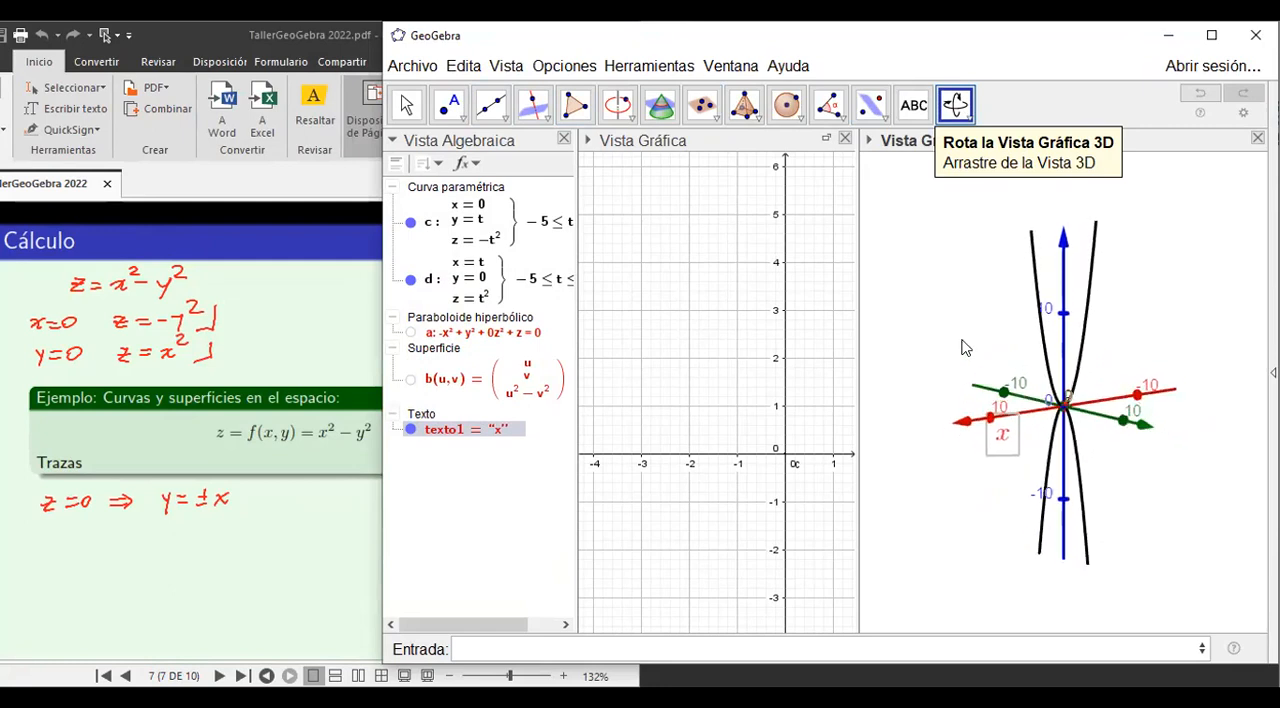
drag(962, 350, 962, 354)
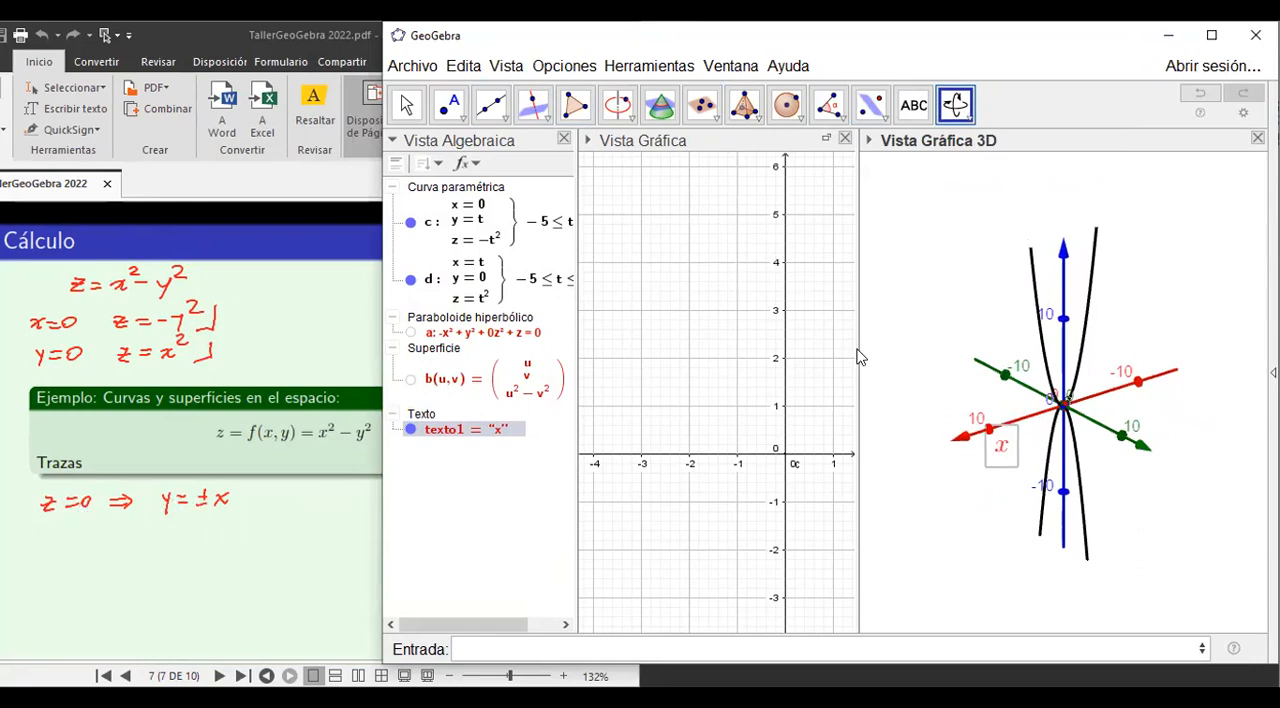
drag(858, 345, 878, 345)
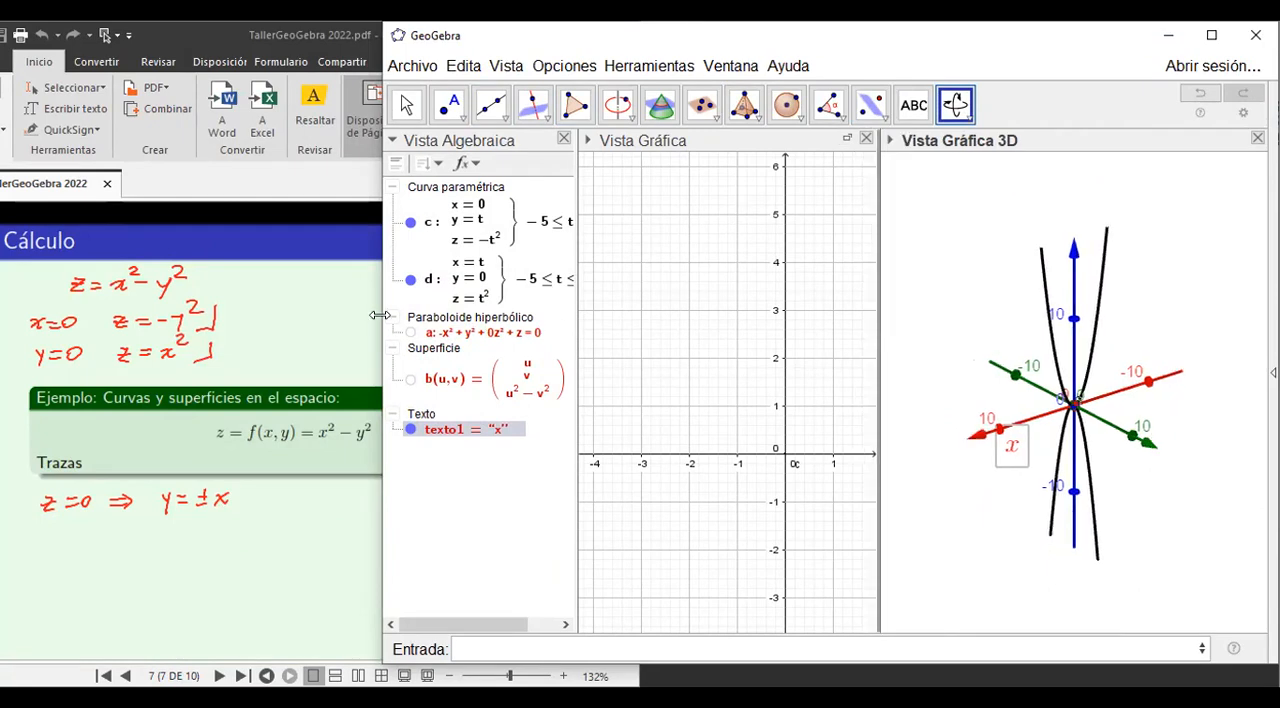
drag(380, 315, 260, 315)
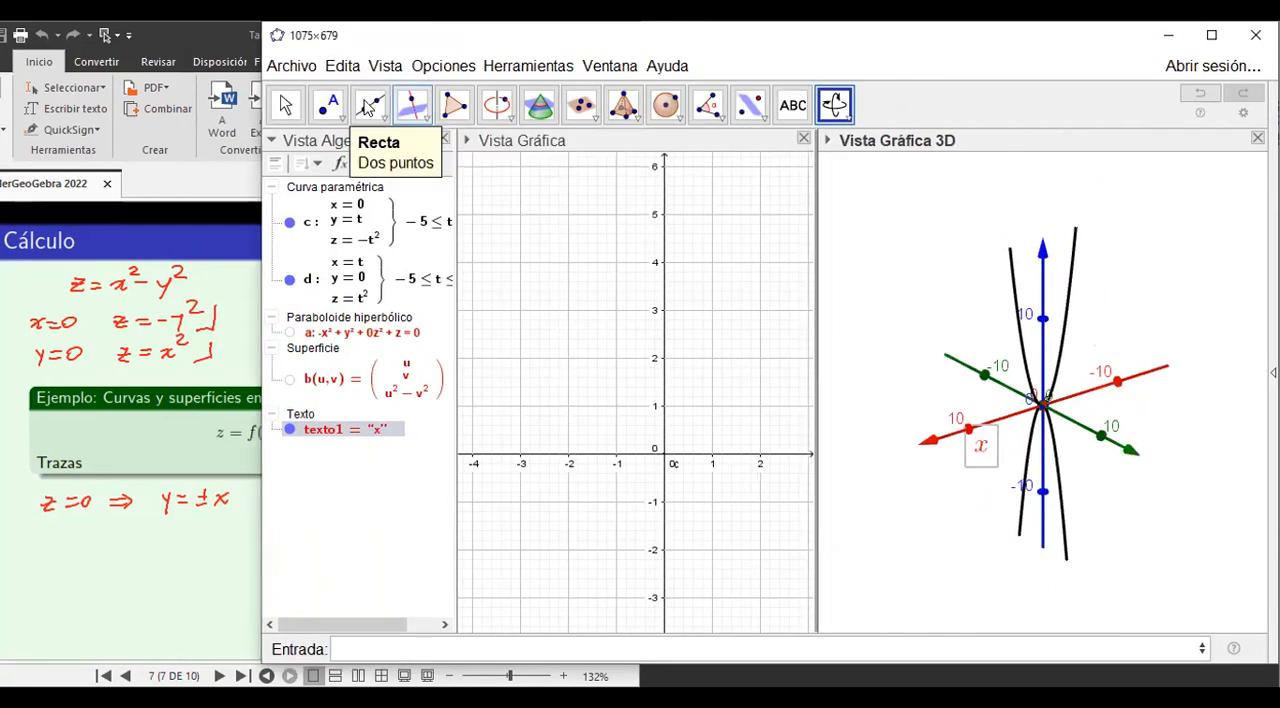
Create an integer slider n from -5 to 5 above the x-axis in the second quadrant of the 2D graphics view.
click(285, 105)
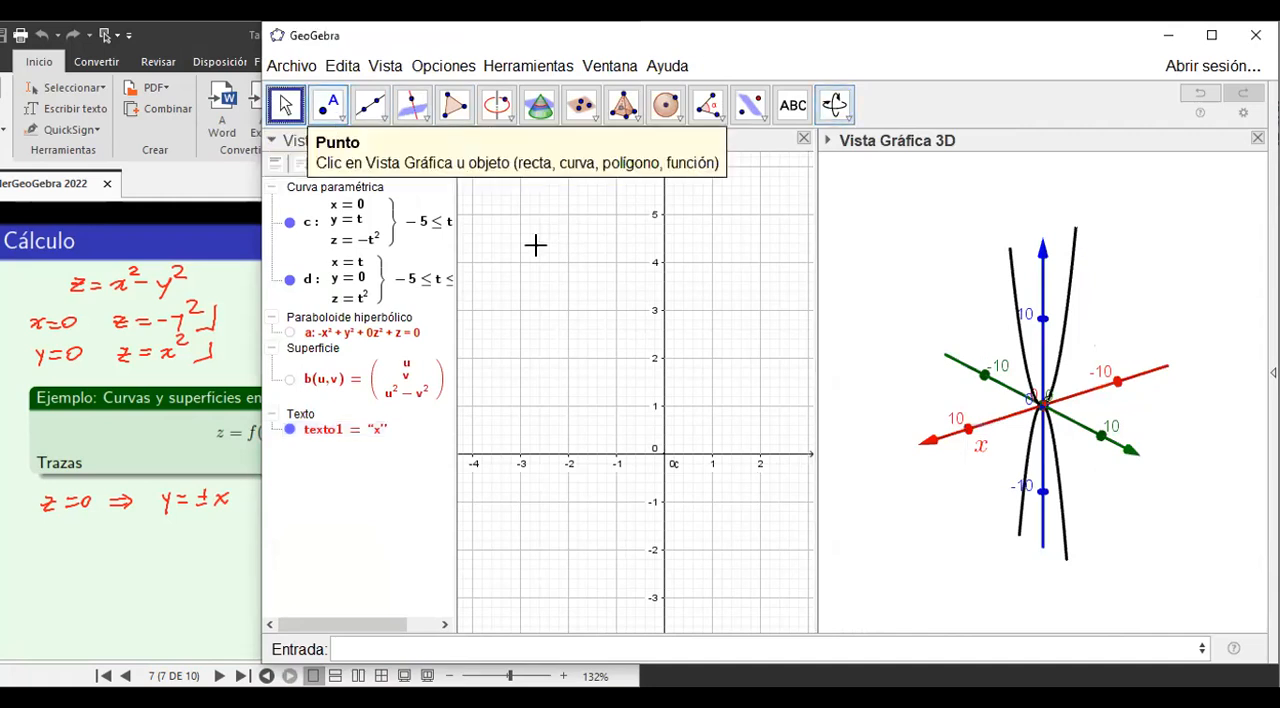
click(568, 262)
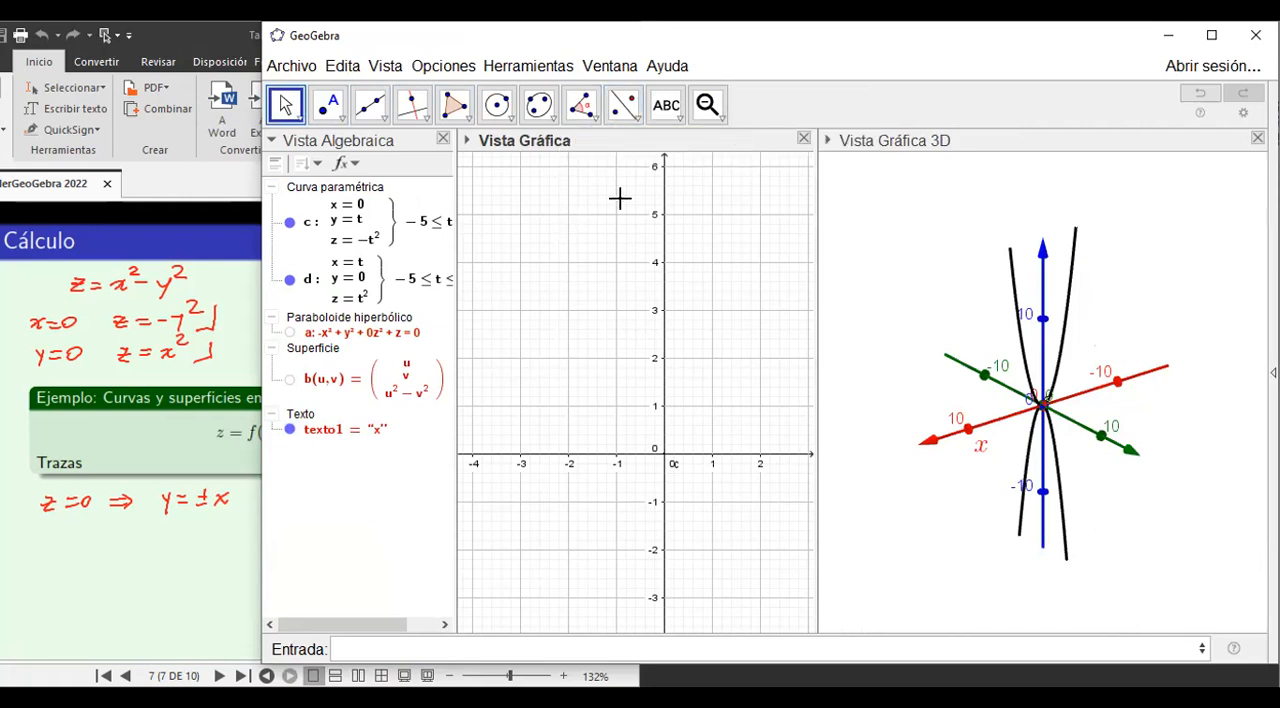
click(677, 122)
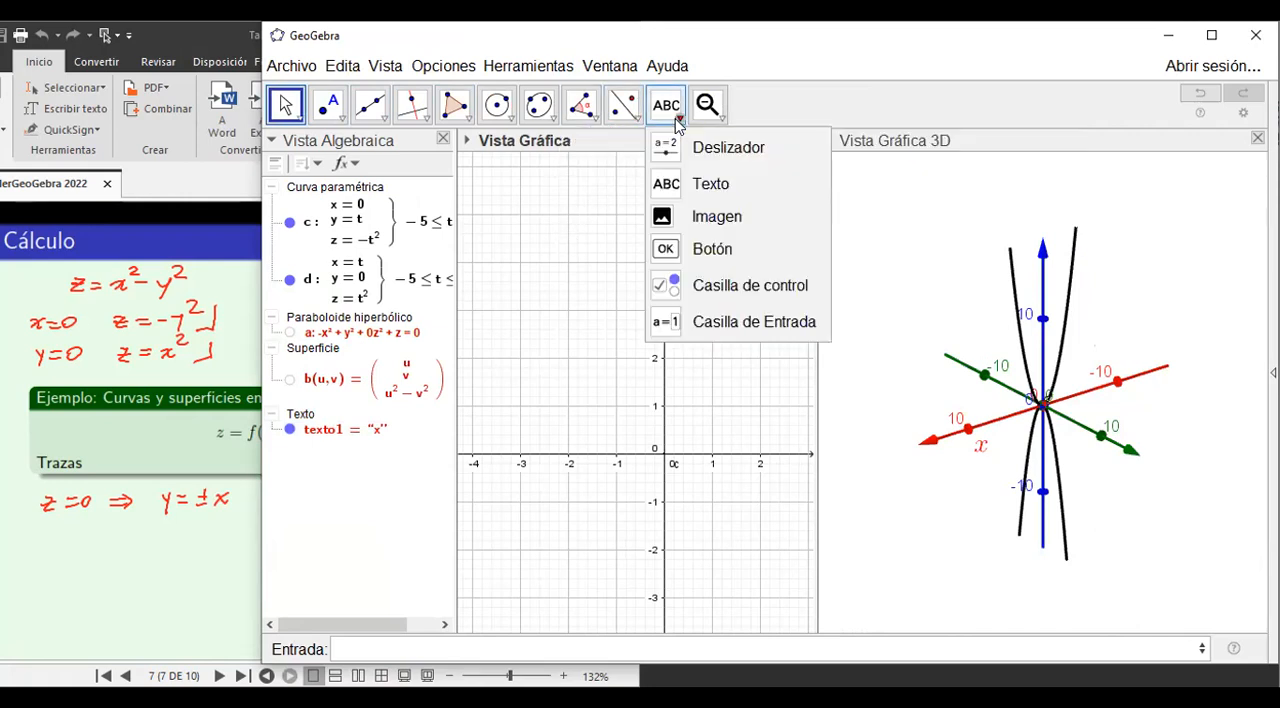
click(709, 149)
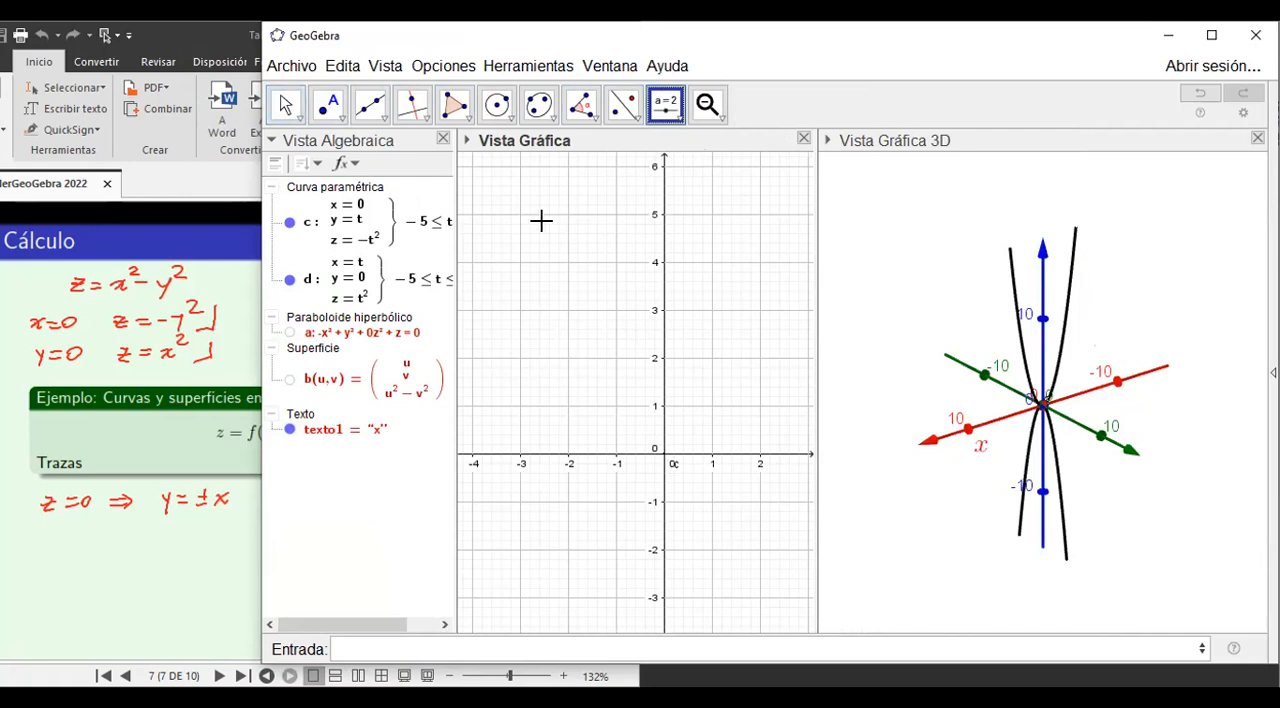
click(513, 204)
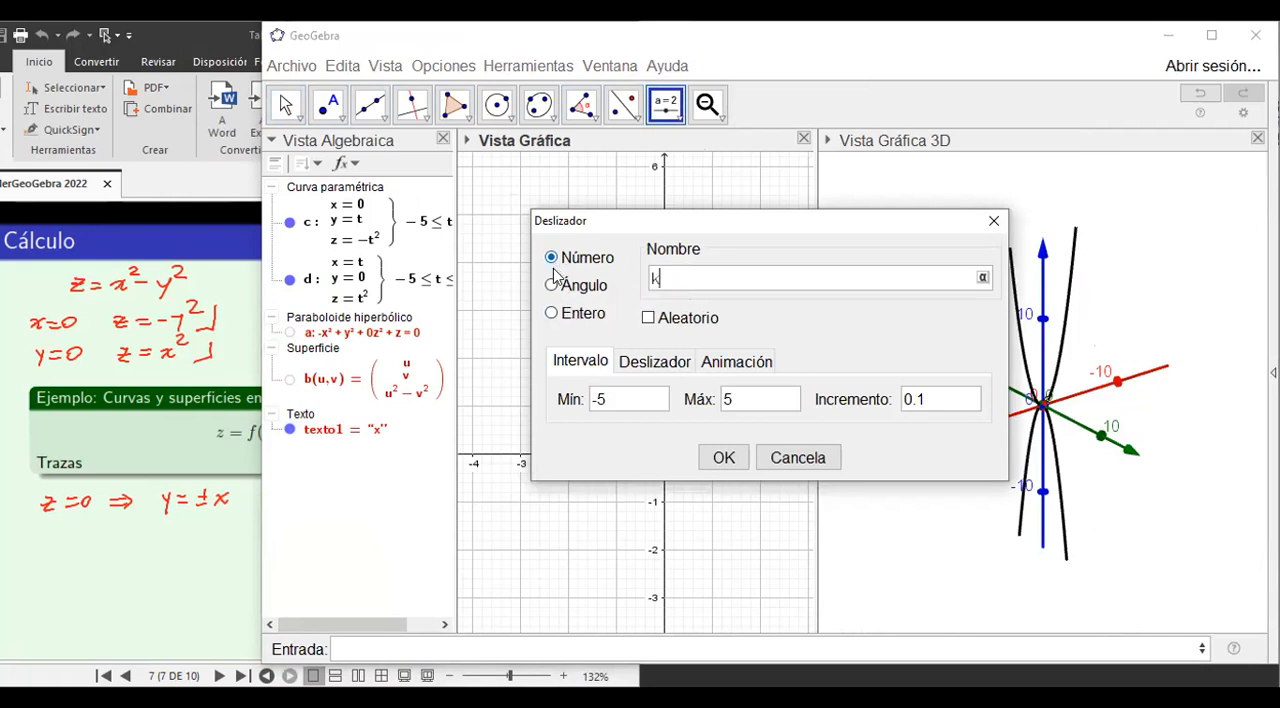
click(552, 314)
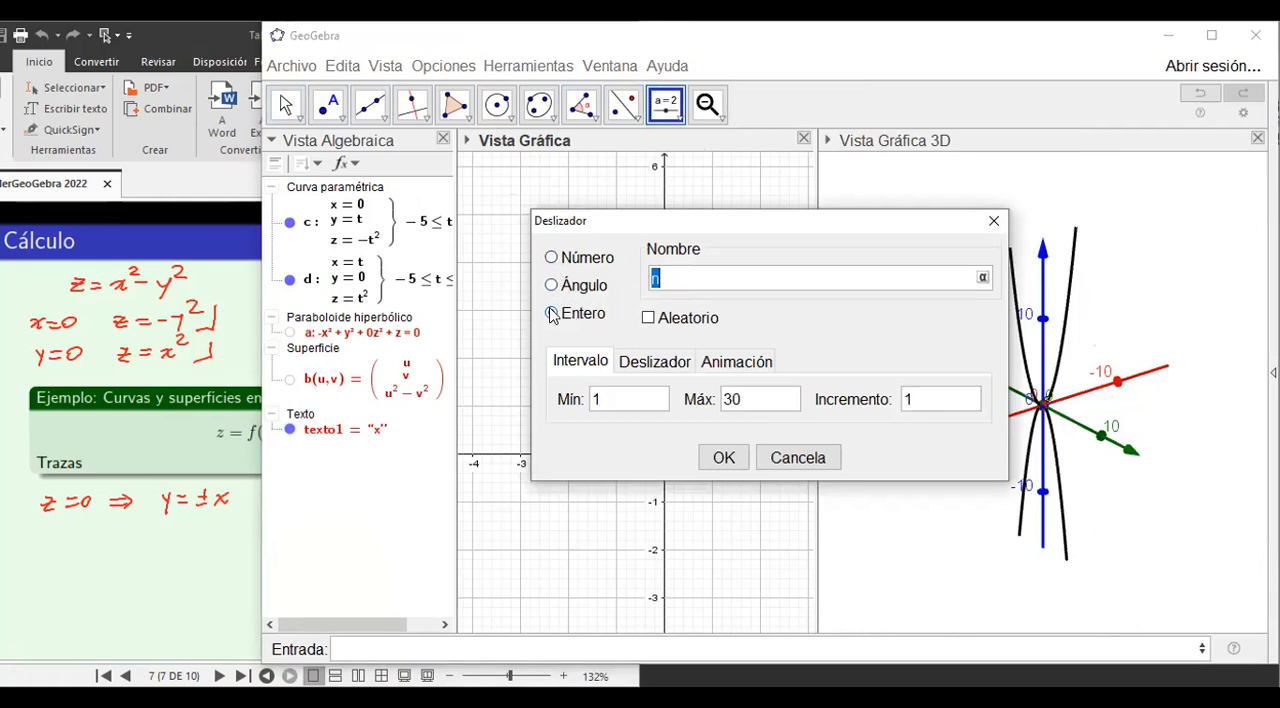
double_click(597, 401)
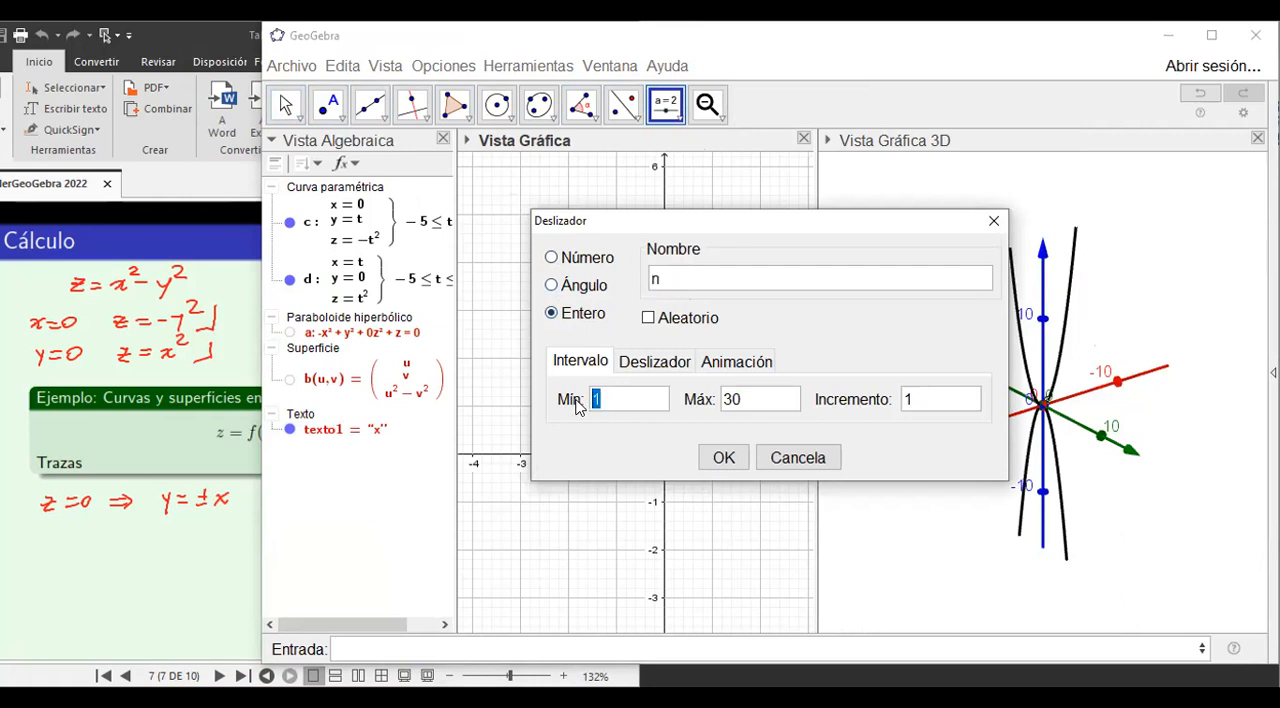
text(-5)
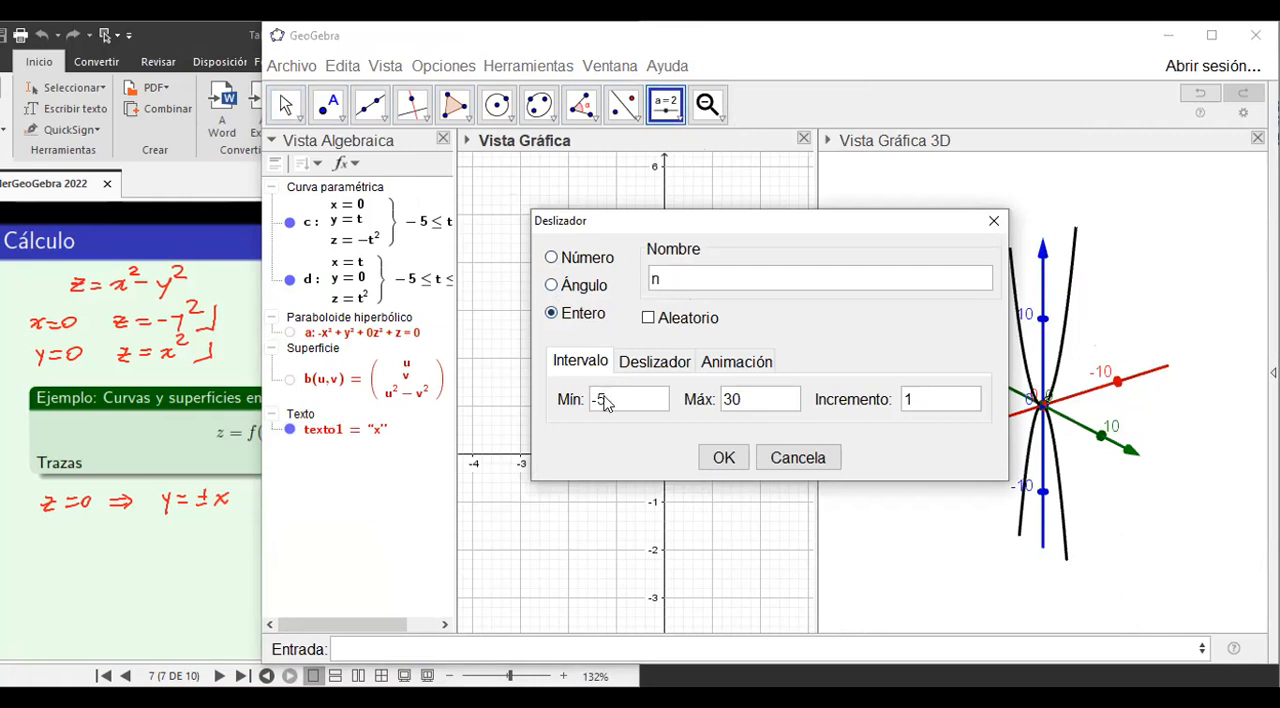
double_click(729, 400)
text(5)
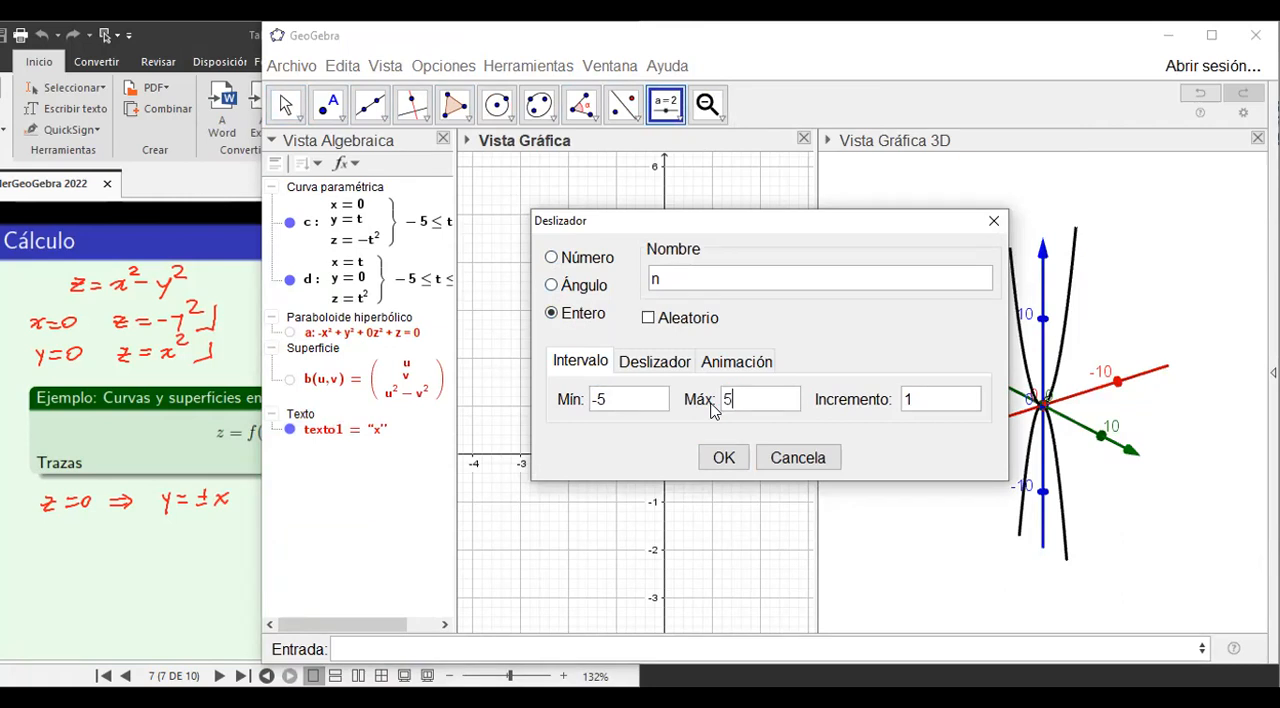
click(724, 458)
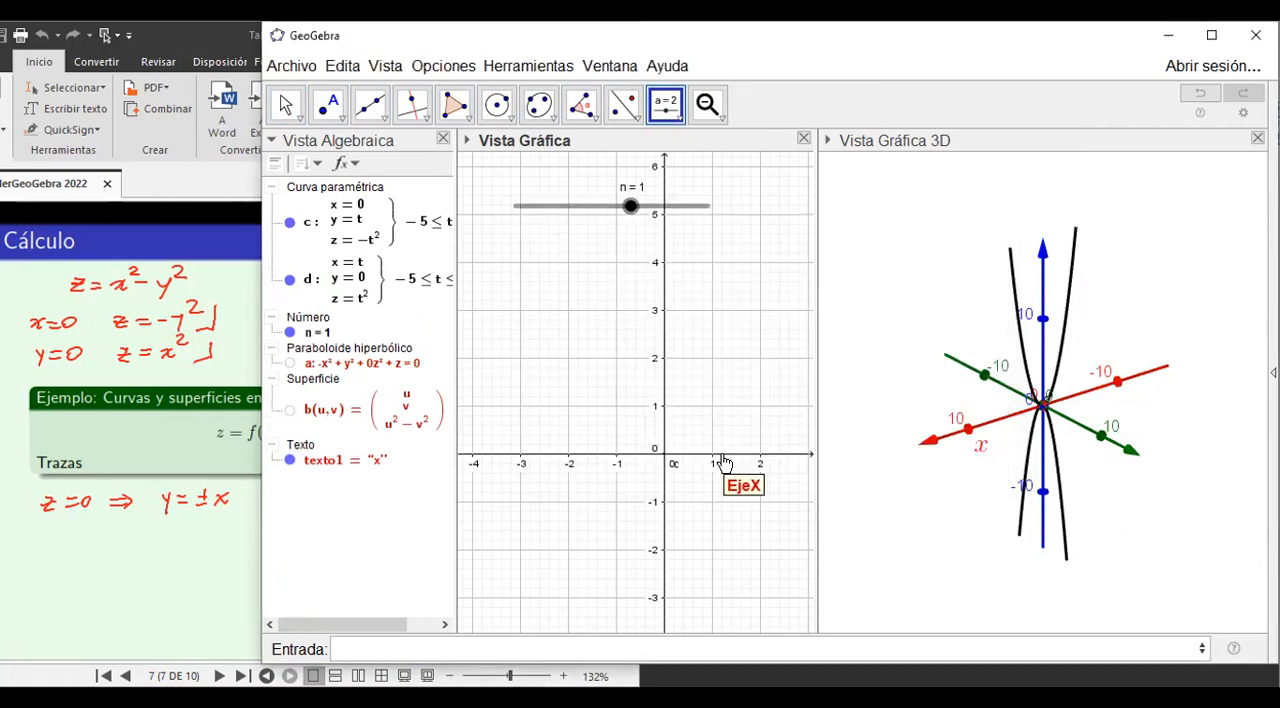
double_click(352, 232)
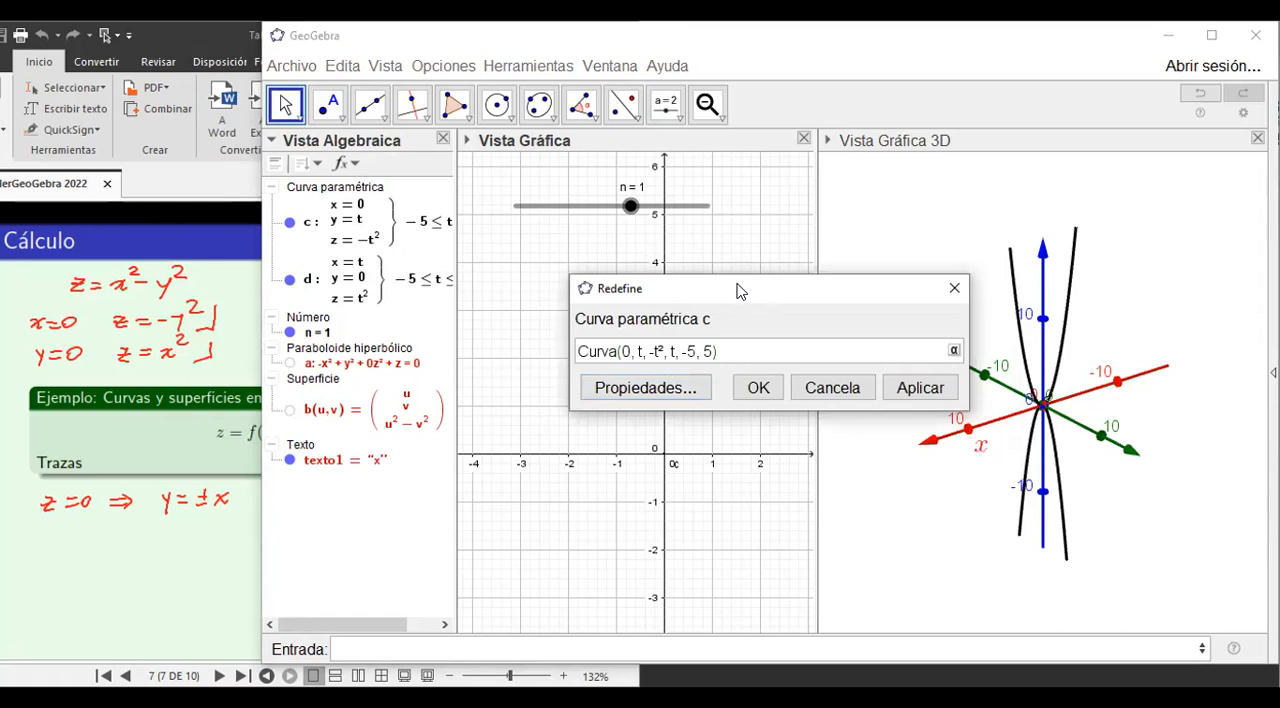
drag(740, 296, 741, 316)
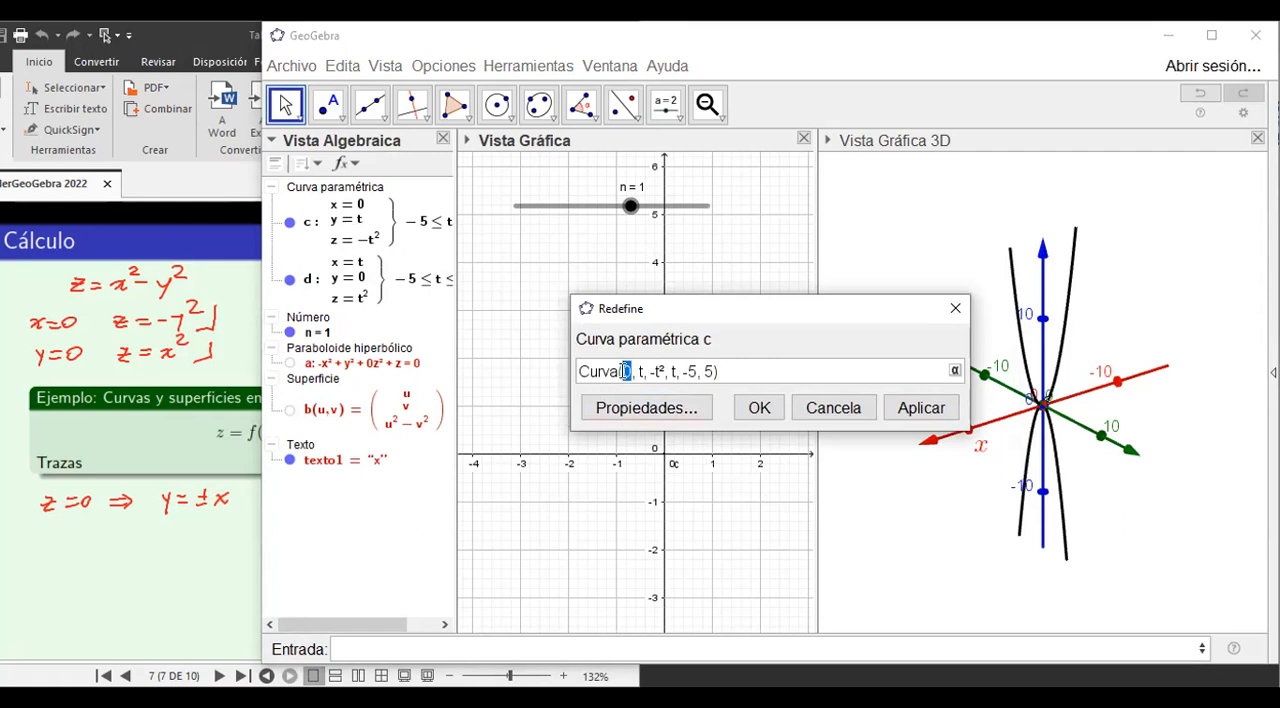
click(651, 414)
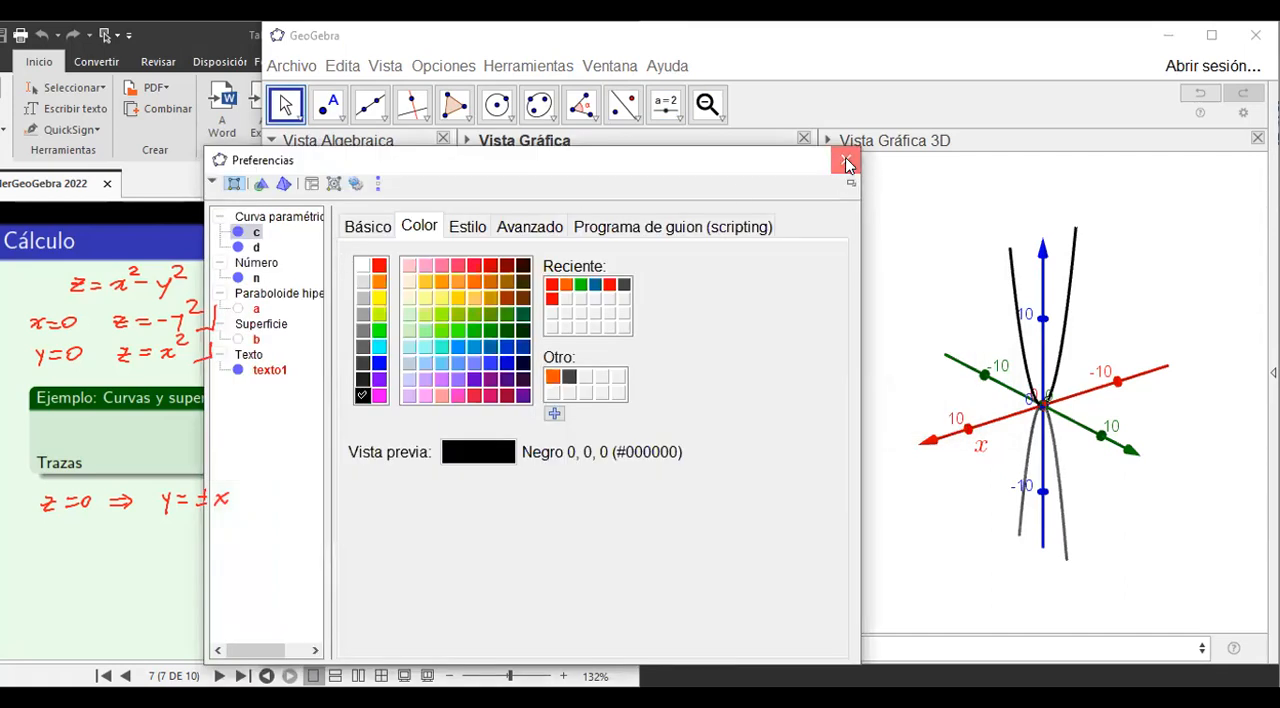
click(847, 163)
Redefine curve c, the x = 0 trace, as Curva(n, t, n^2-t², t, -5, 5) so it depends on the slider.
double_click(352, 222)
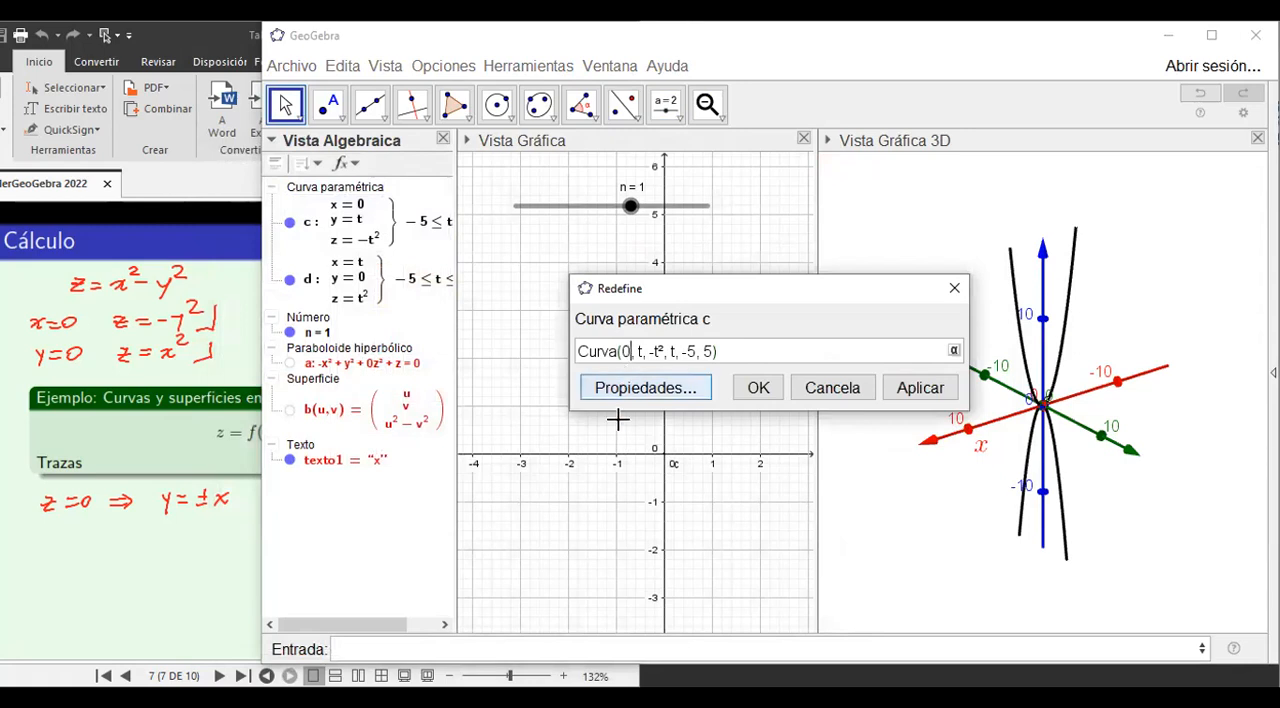
key(BackSpace)
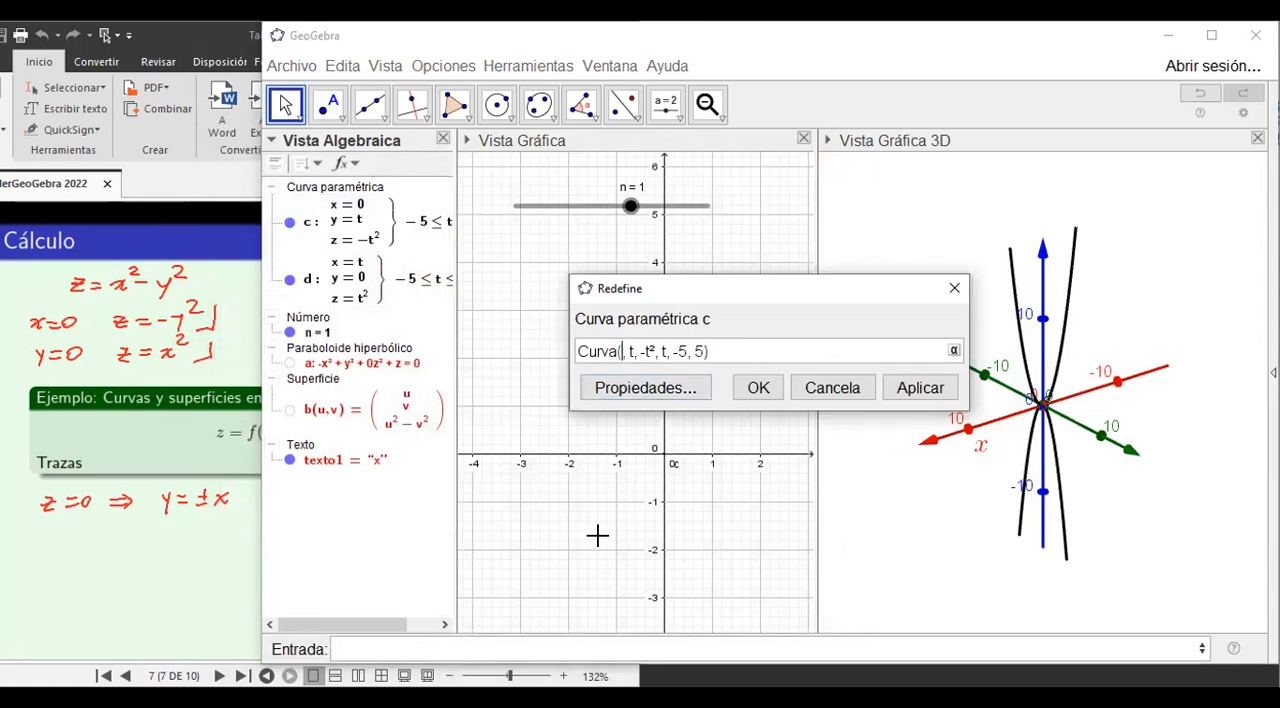
text(n)
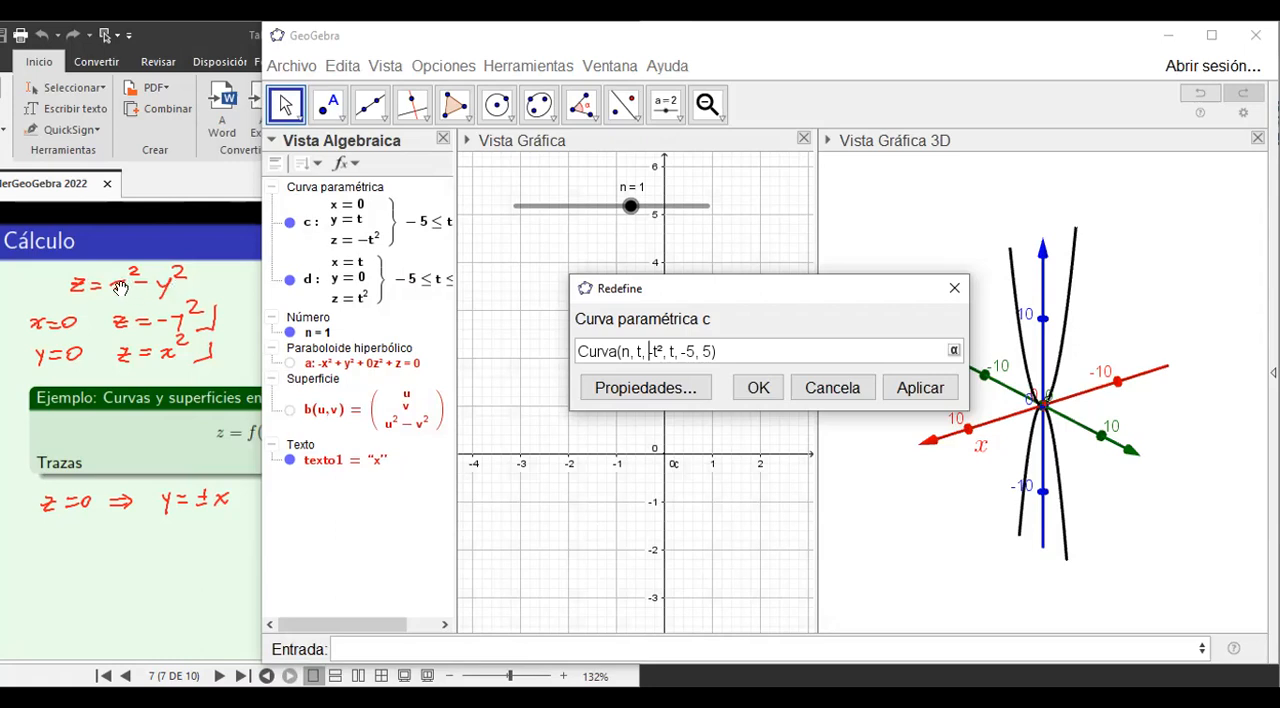
text(n)
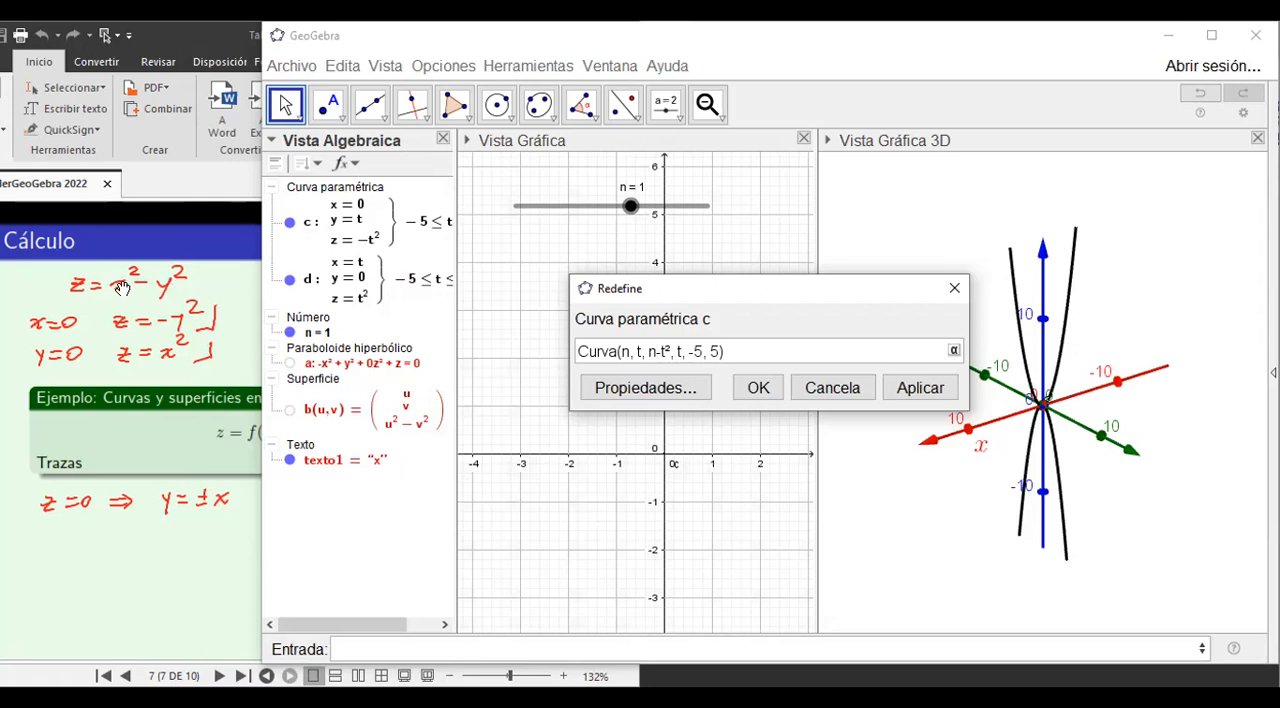
text(^2)
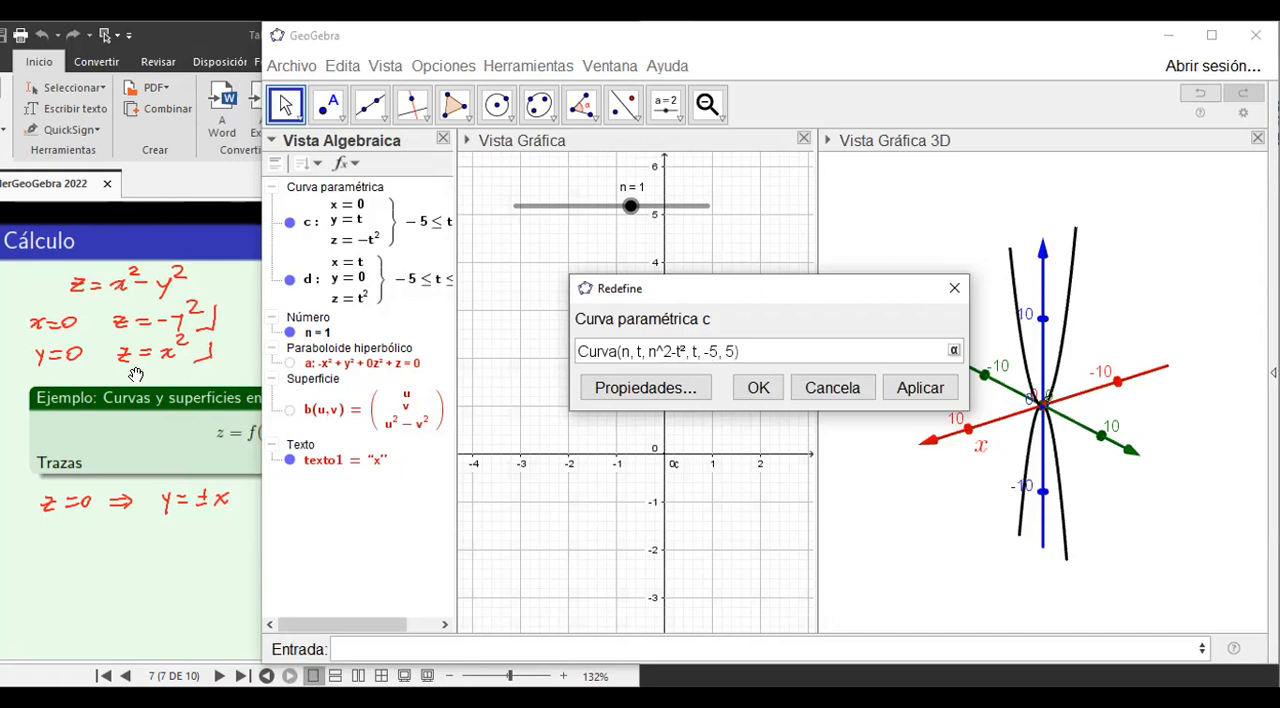
click(760, 388)
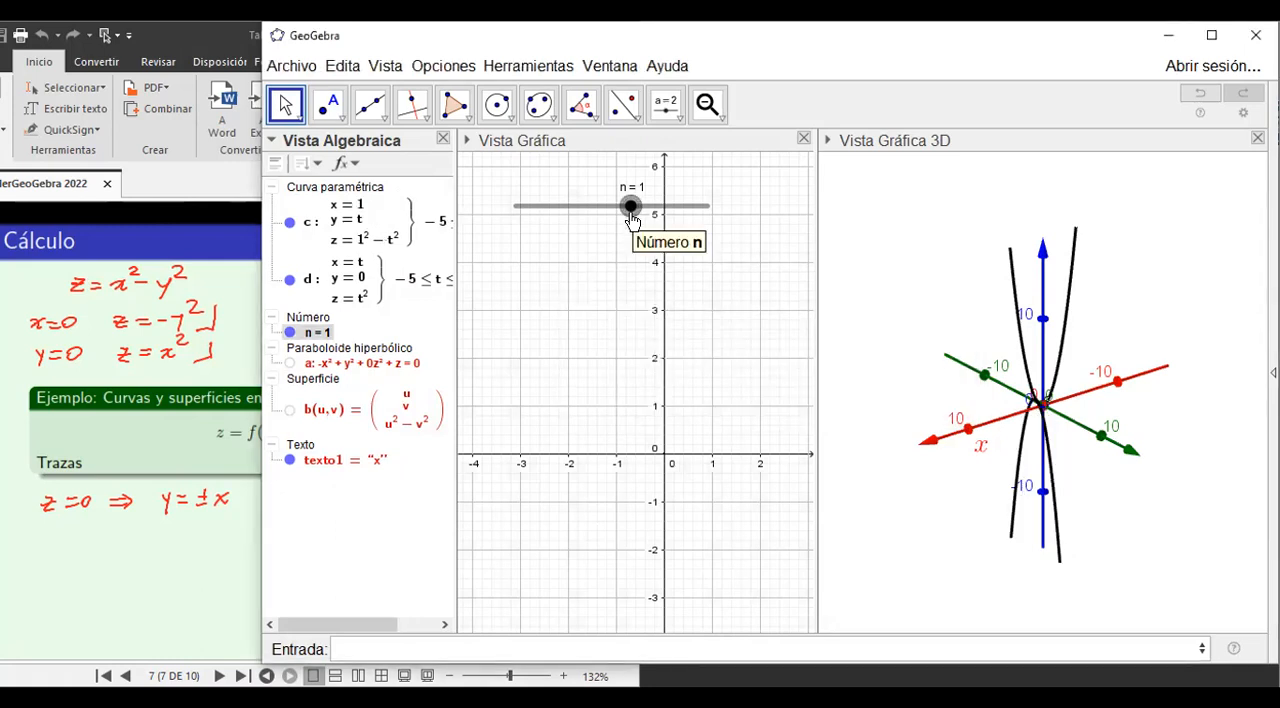
Move slider n to 4, then to -5, and finally to 0 to sweep curve c along the x-axis.
drag(633, 208, 686, 208)
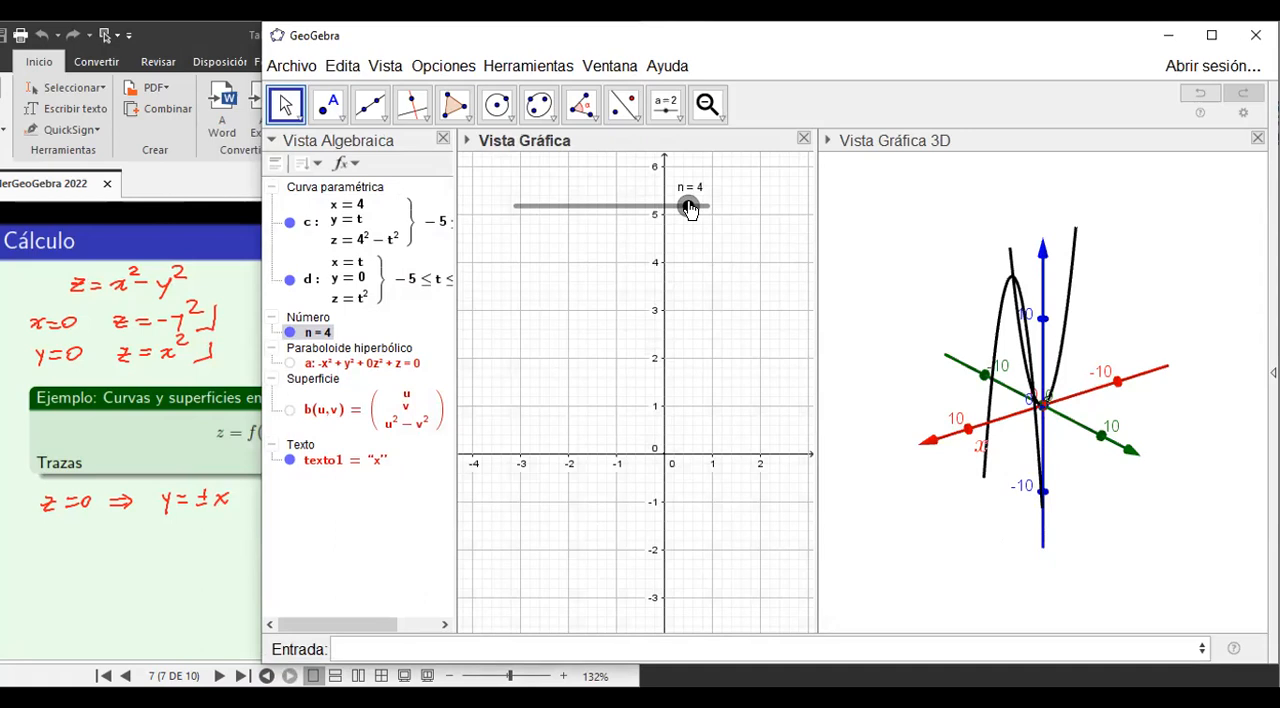
drag(688, 209, 515, 207)
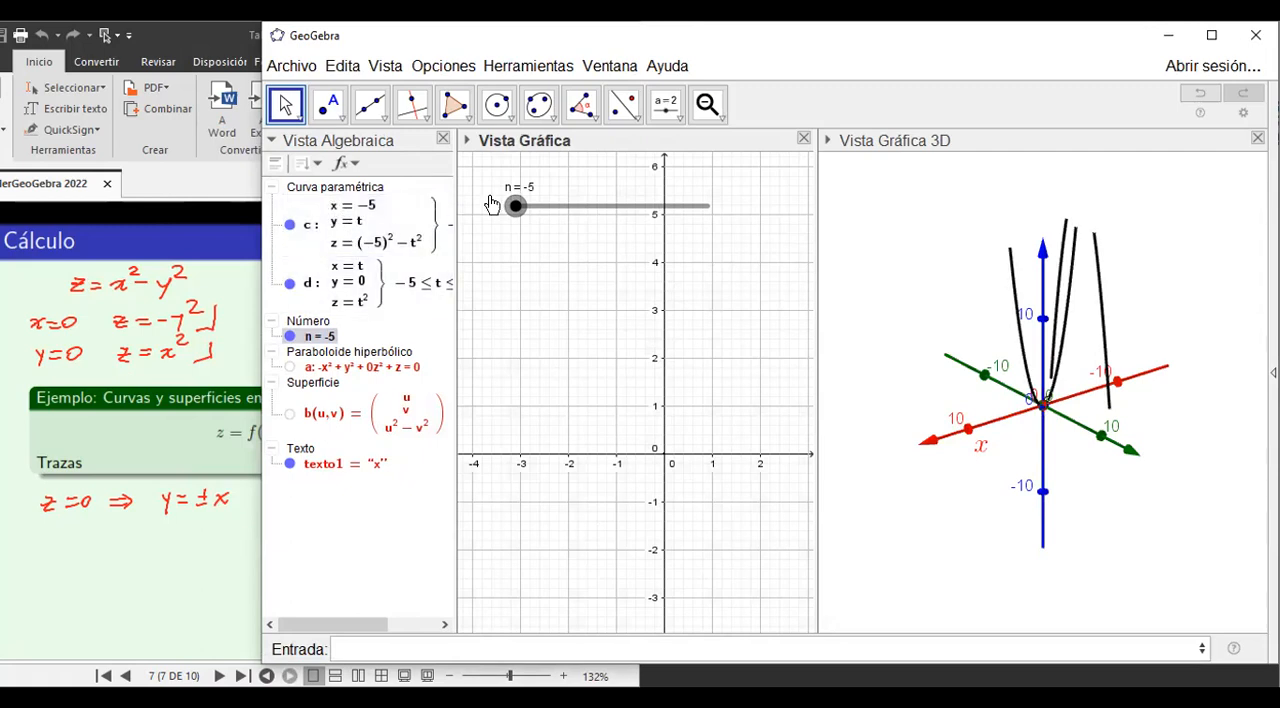
drag(517, 208, 617, 231)
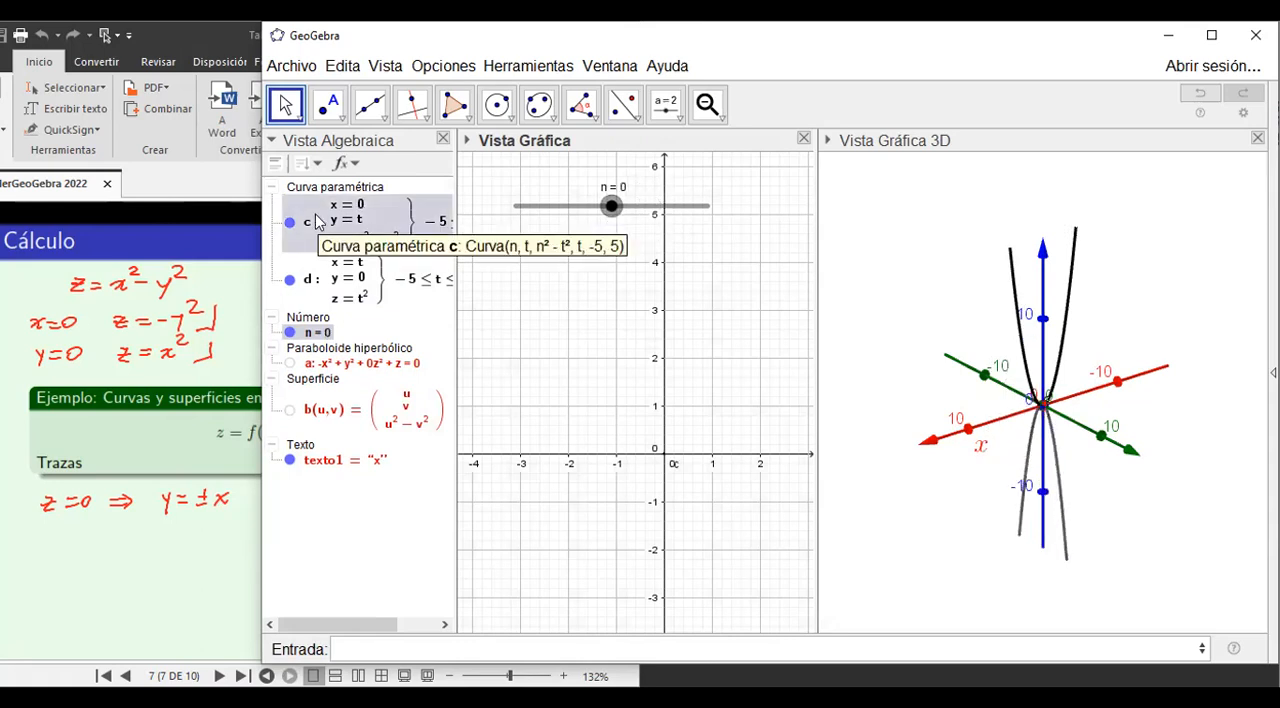
click(394, 560)
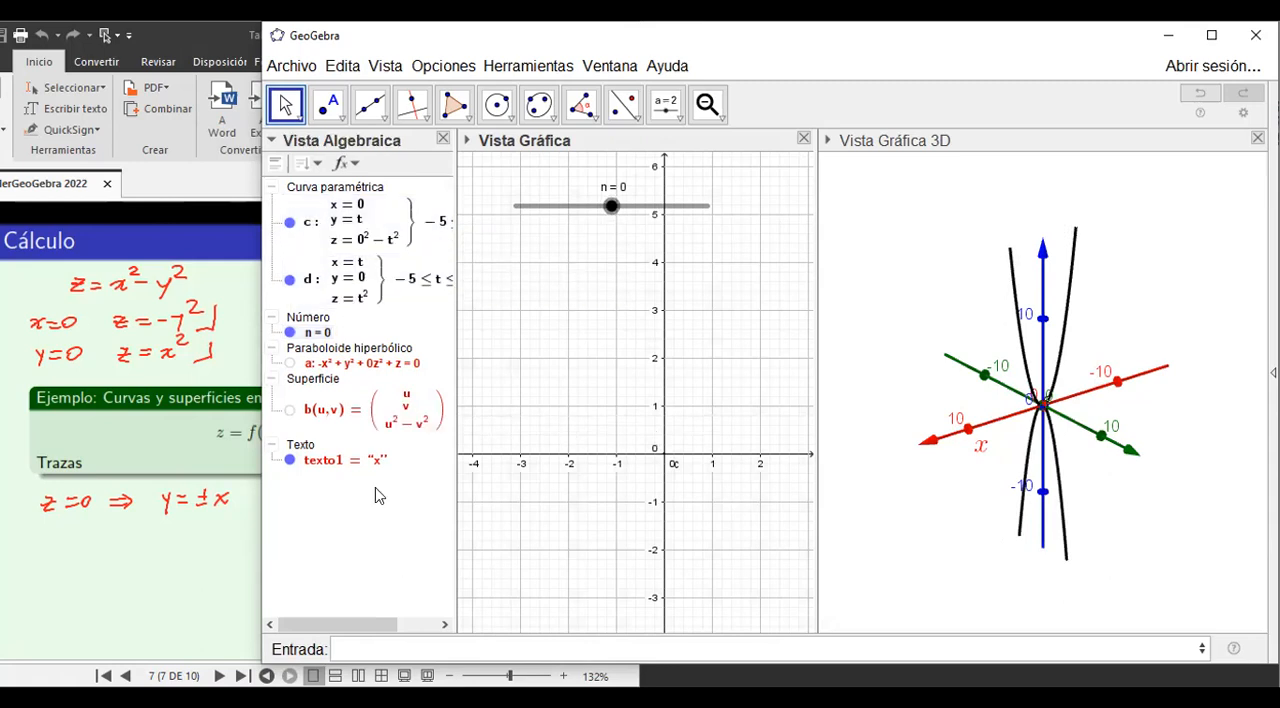
Turn on the trace of curve c and sweep slider n to 5 to draw its family of parabolas in 3D.
right_click(307, 228)
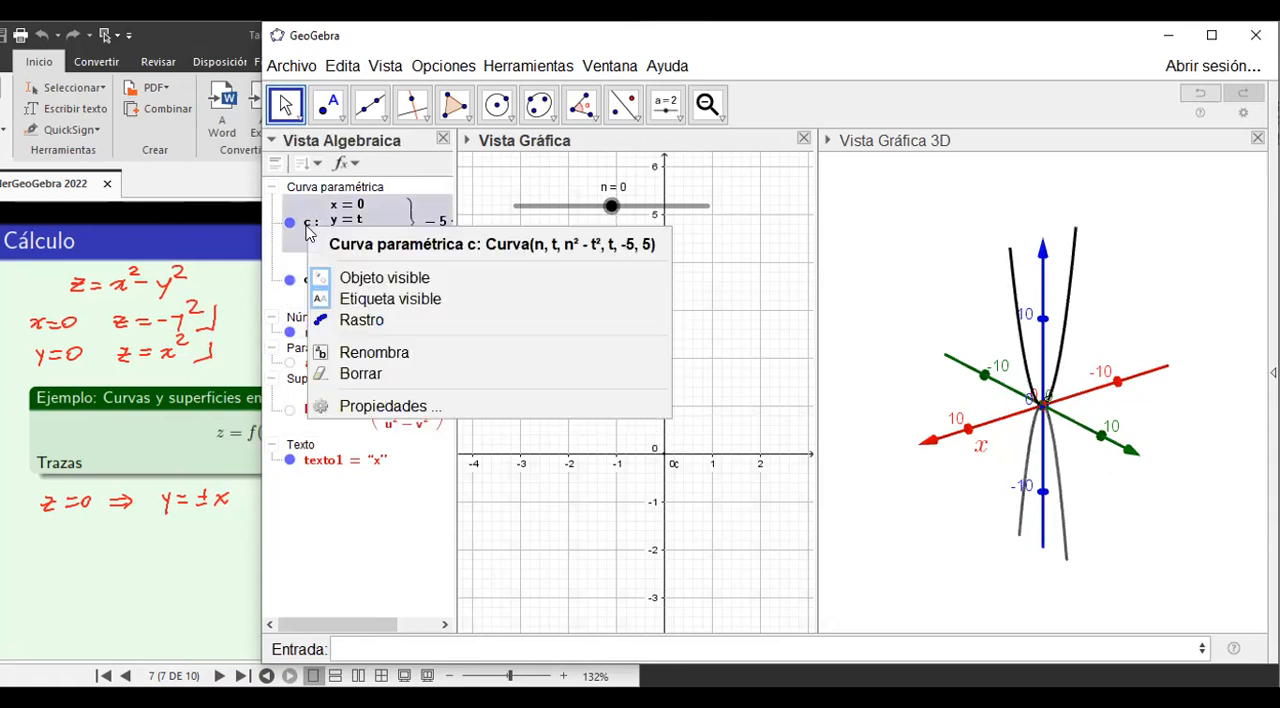
click(354, 322)
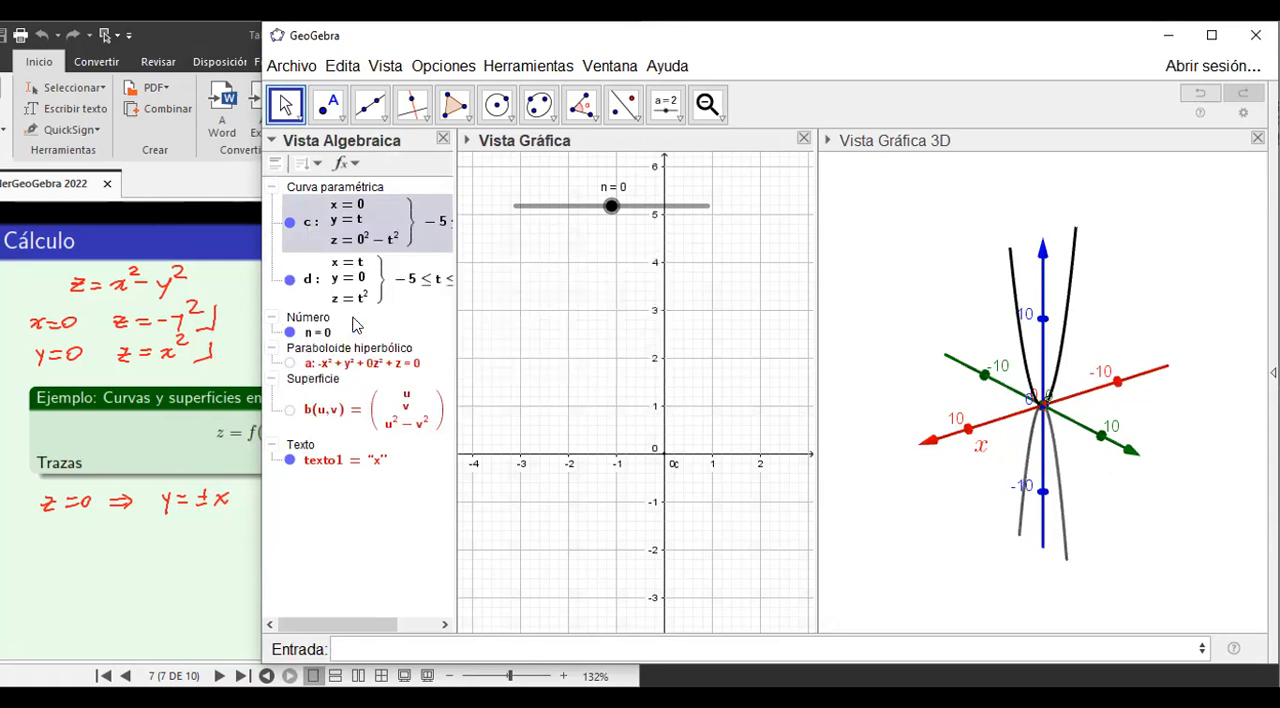
mouse_move(611, 207)
mouse_down()
mouse_move(517, 206)
mouse_move(708, 204)
mouse_up()
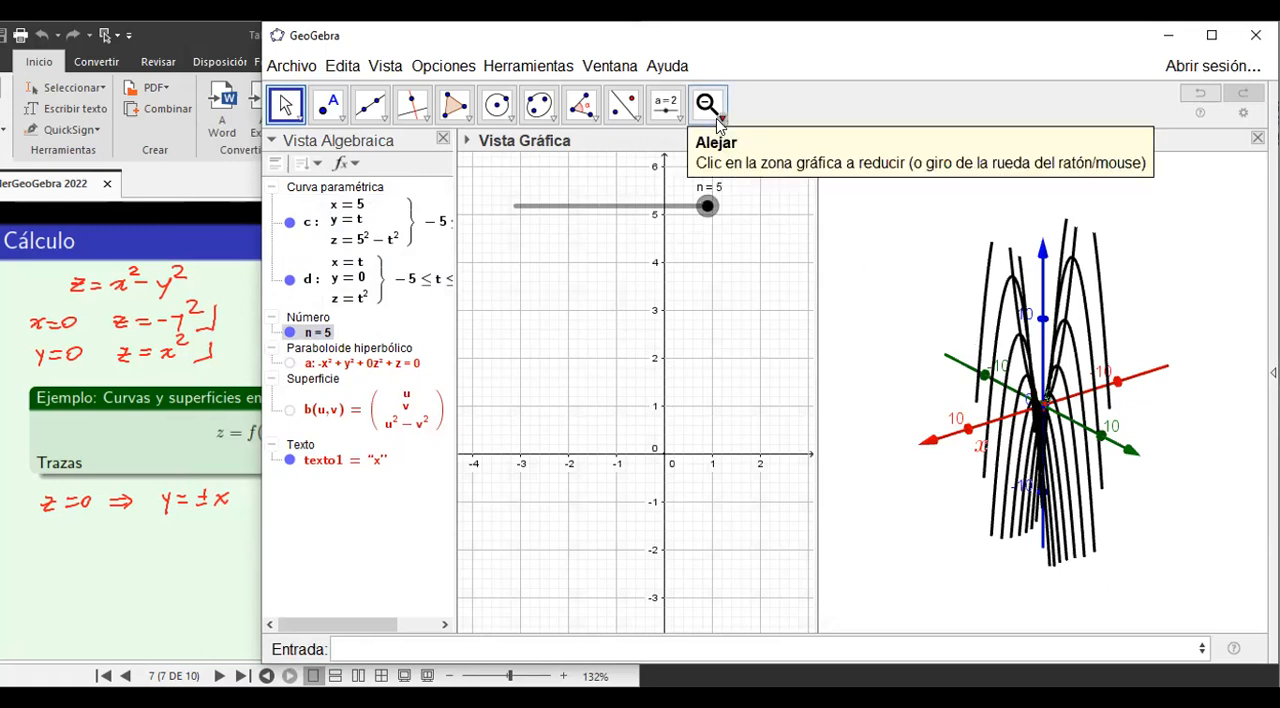
click(855, 214)
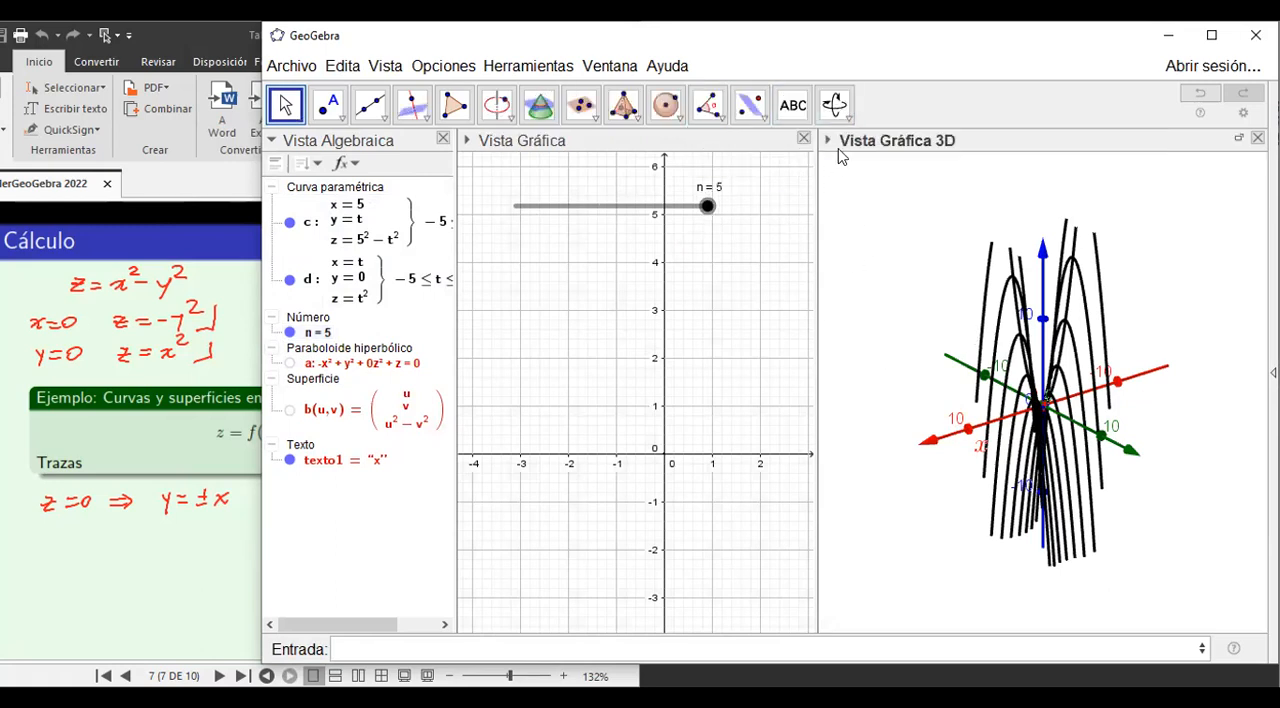
click(835, 106)
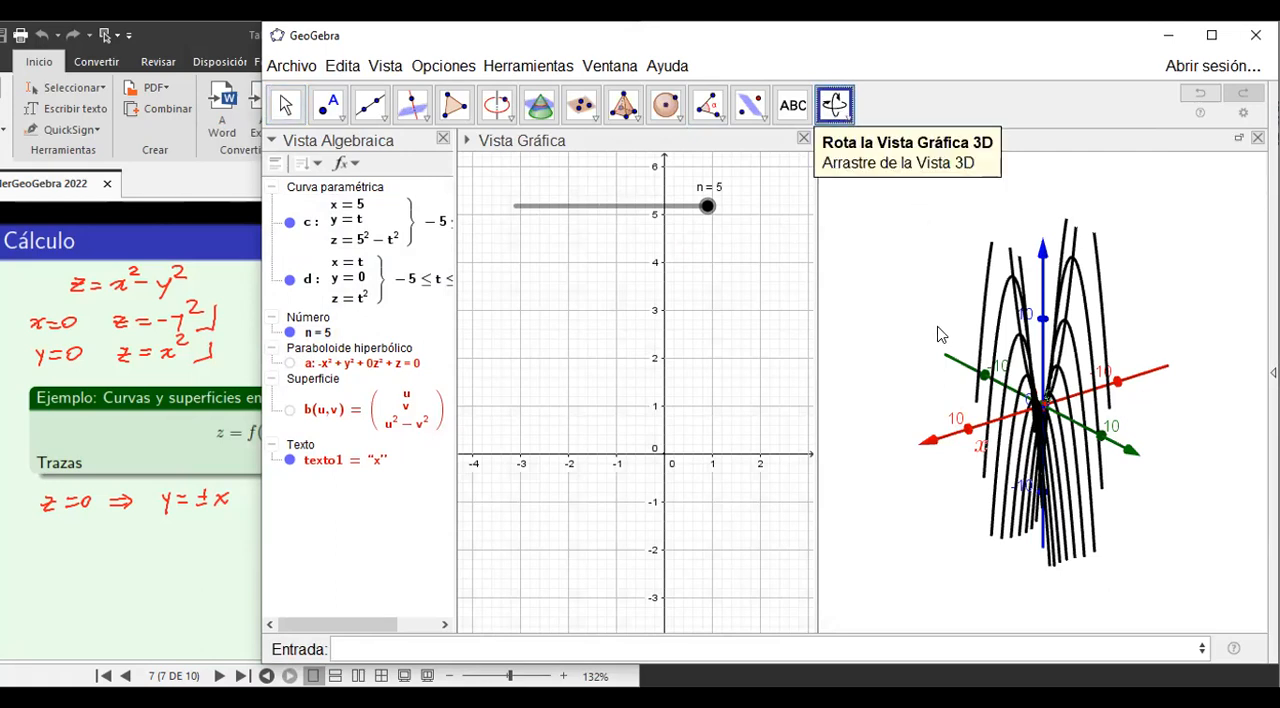
drag(920, 354, 844, 373)
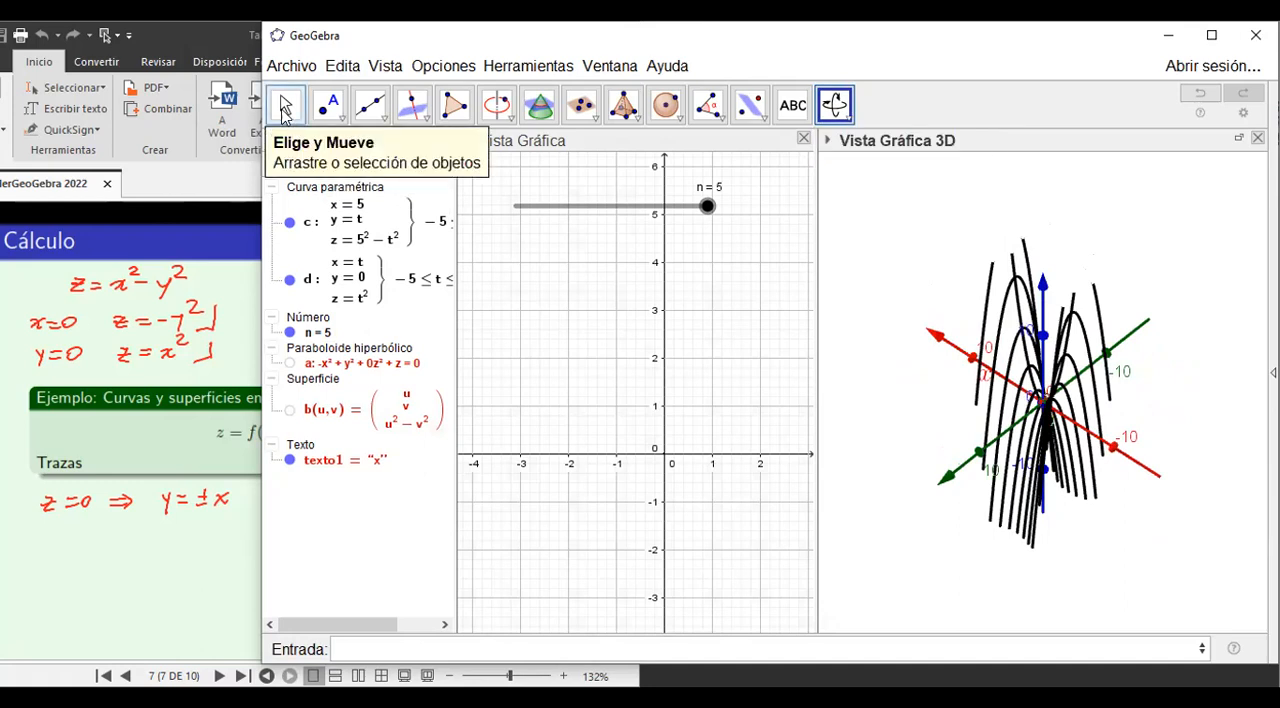
click(285, 104)
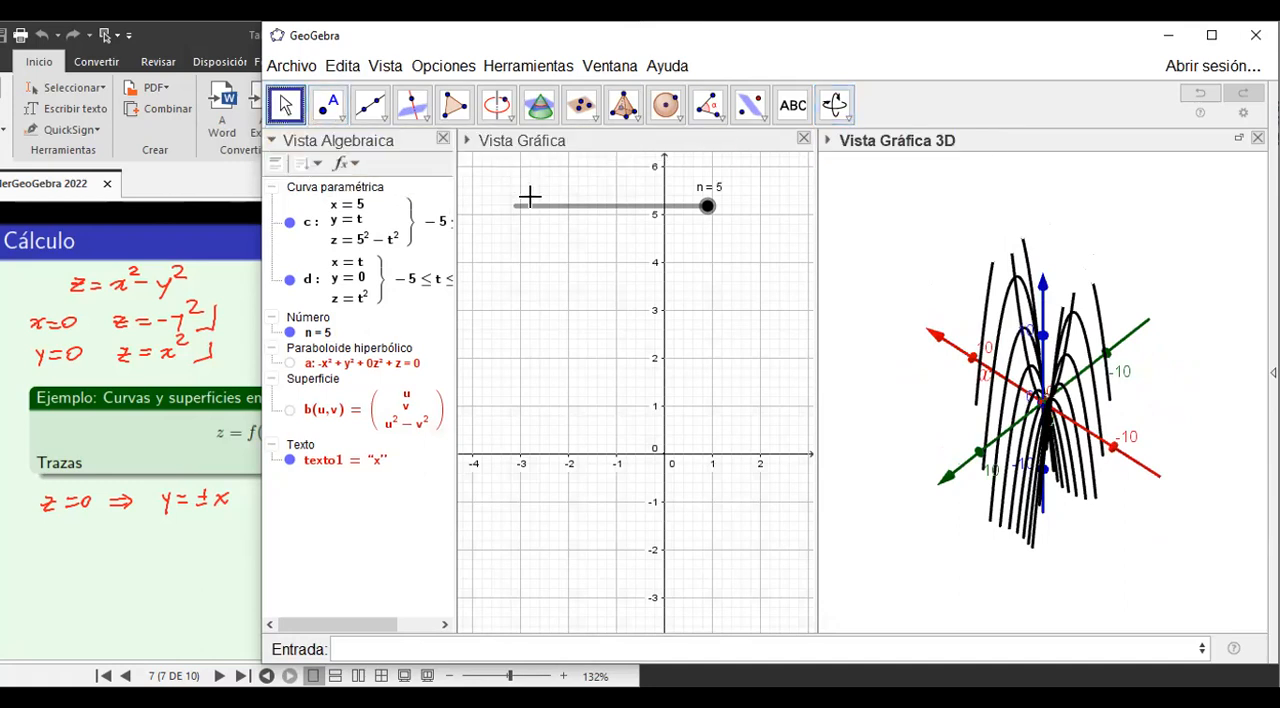
Create an integer slider i from -5 to 5 just below slider n in the 2D graphics view.
click(528, 262)
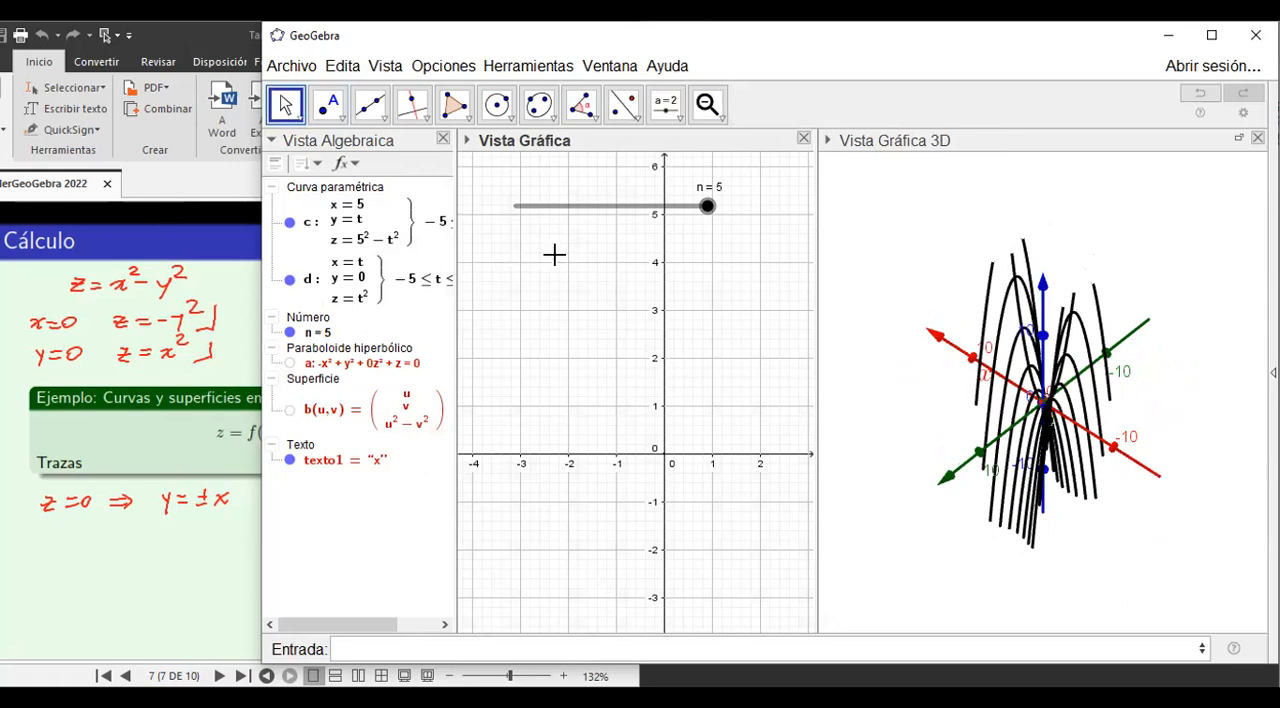
click(660, 118)
click(533, 240)
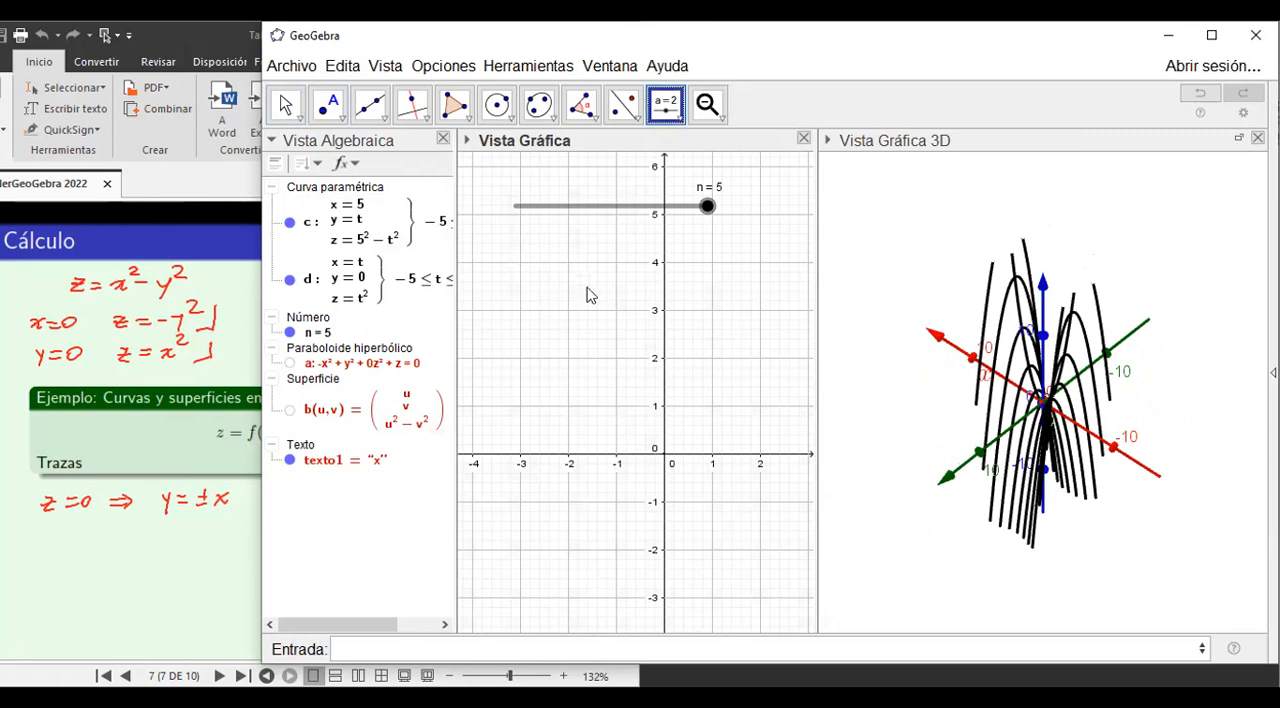
click(551, 314)
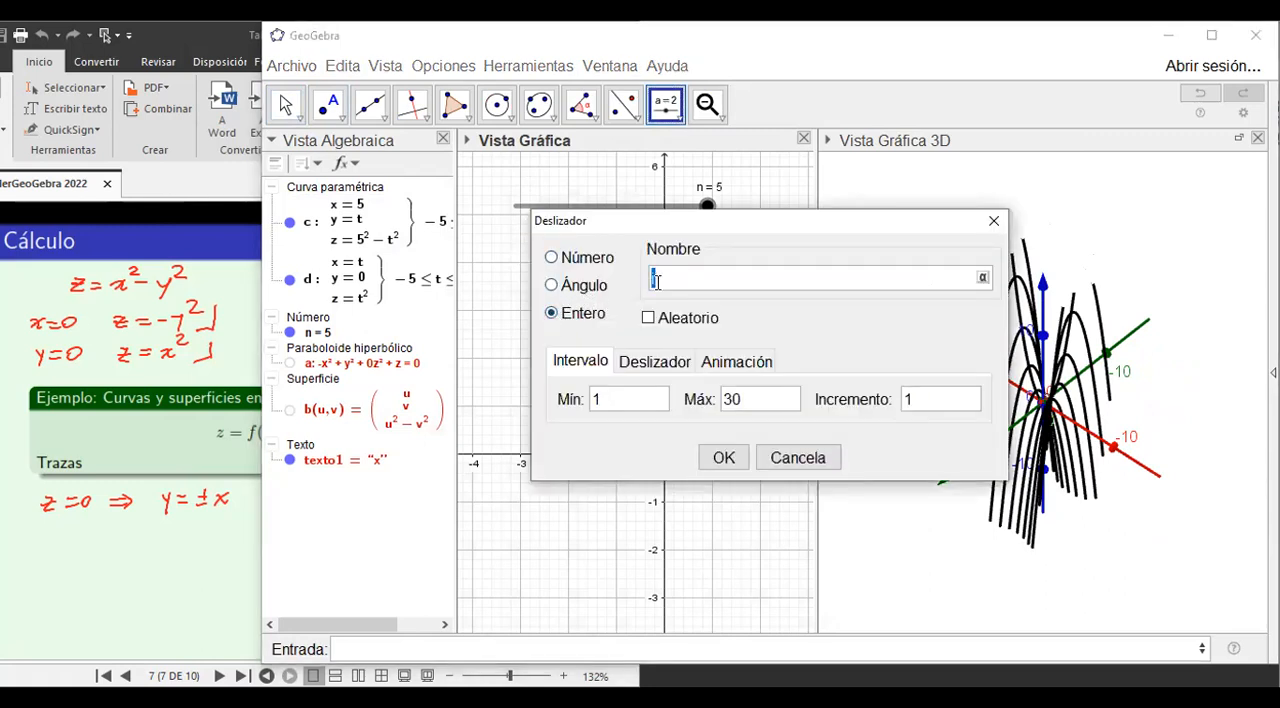
click(596, 400)
drag(748, 400, 708, 403)
text(5)
click(724, 460)
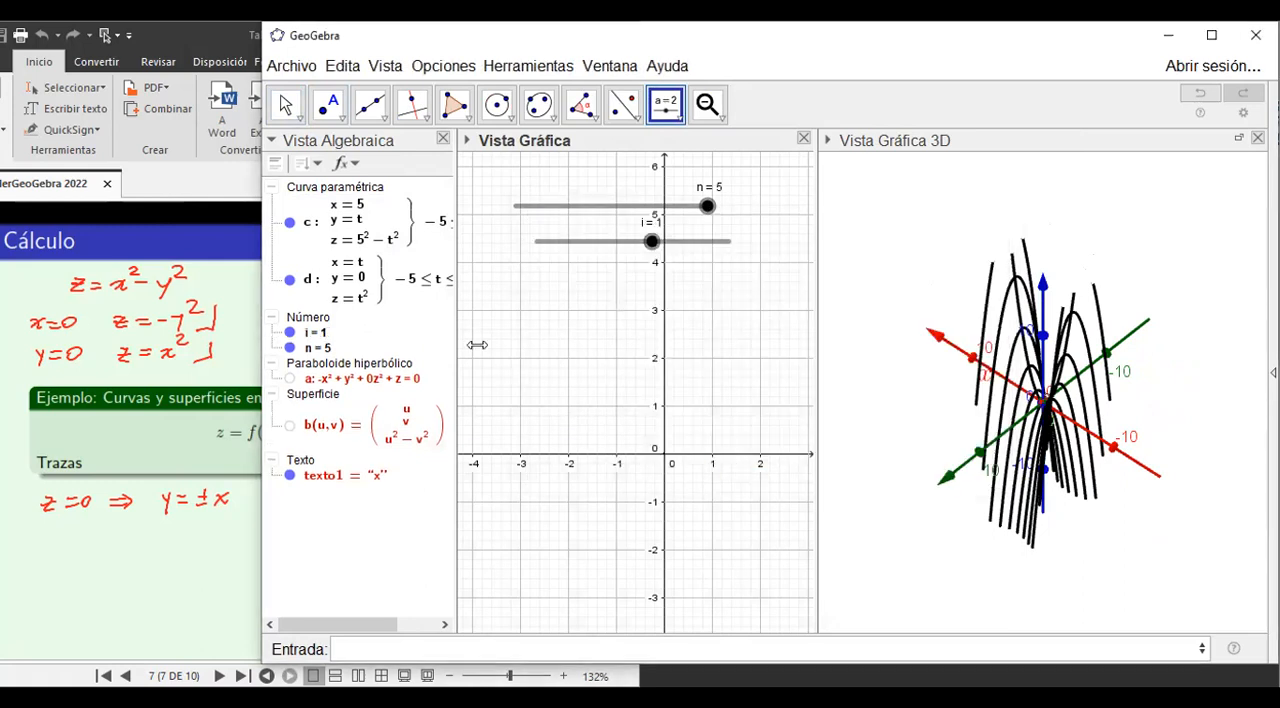
Redefine curve d, the y = 0 trace, as Curva(t, i, t²-i^2, t, -5, 5) so it depends on slider i.
right_click(321, 284)
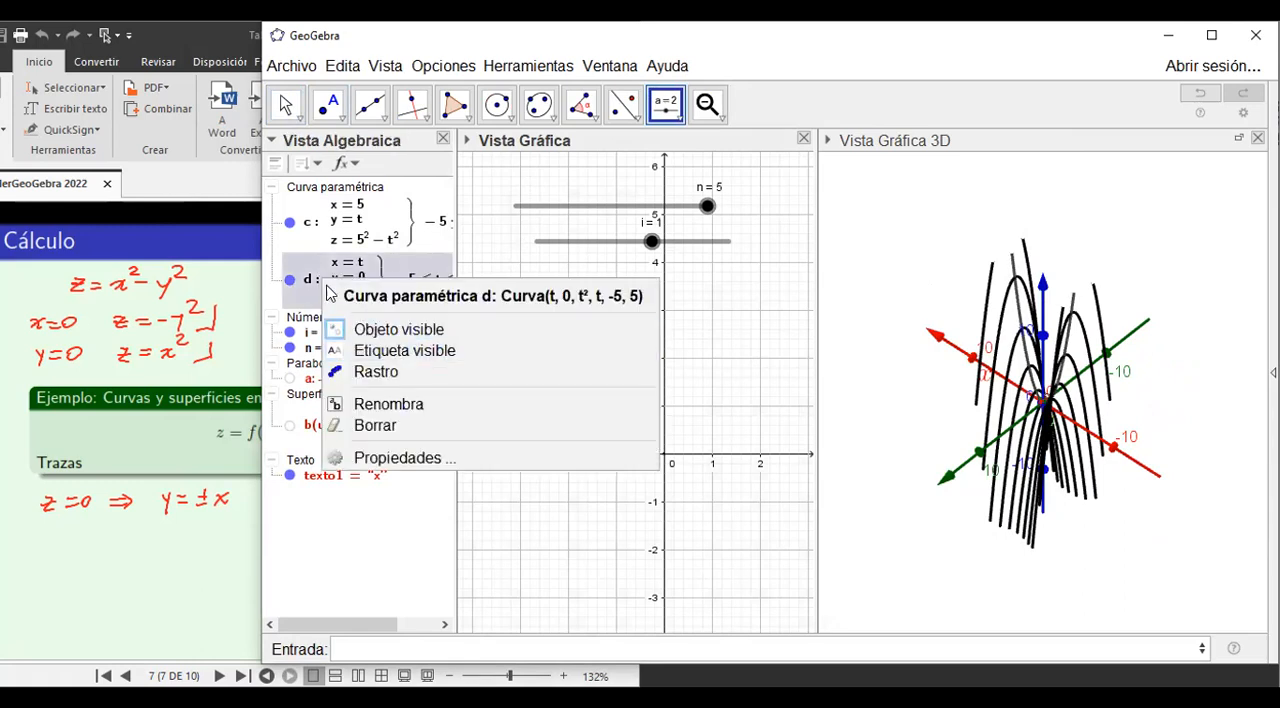
click(306, 276)
double_click(307, 276)
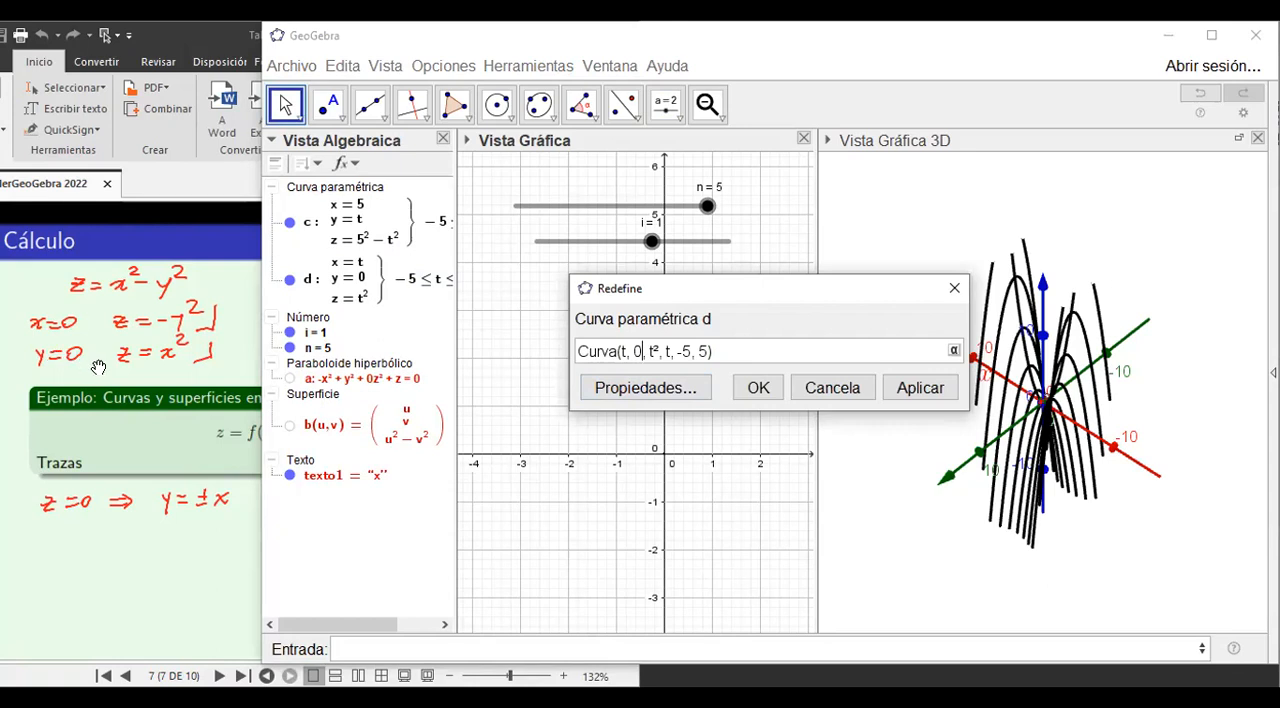
key(BackSpace)
text(i)
text(-i^2)
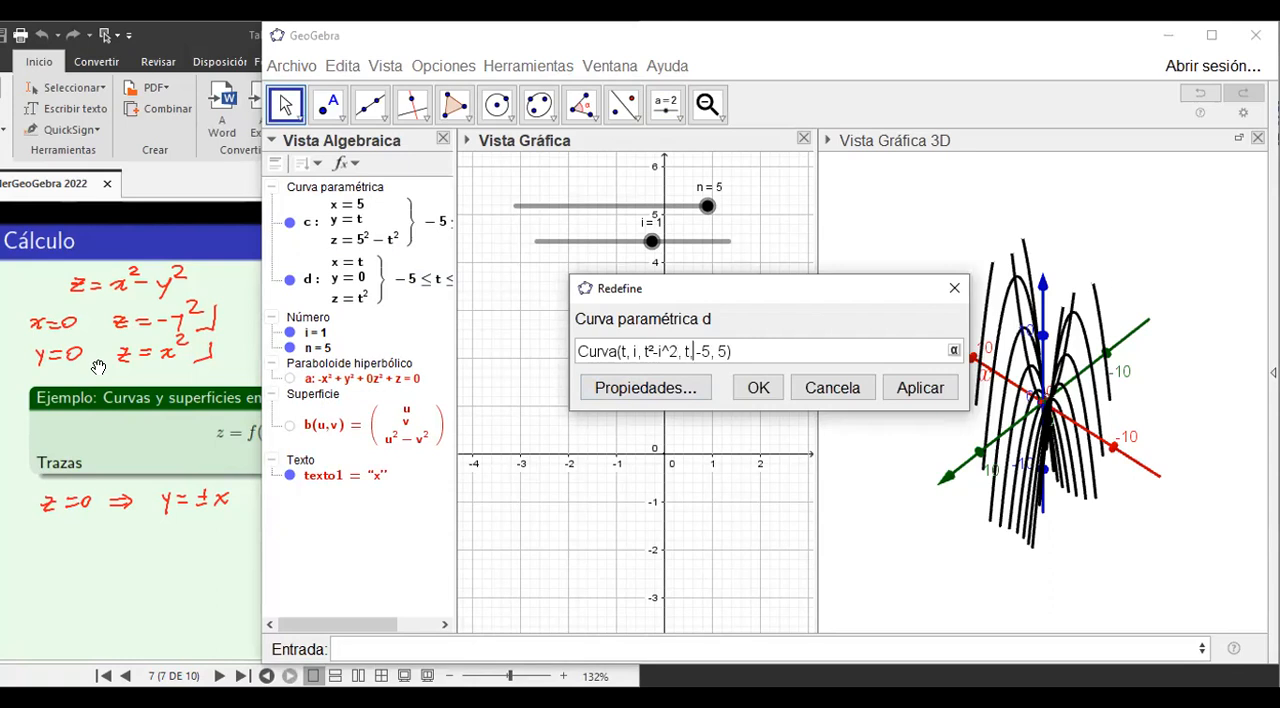
click(755, 393)
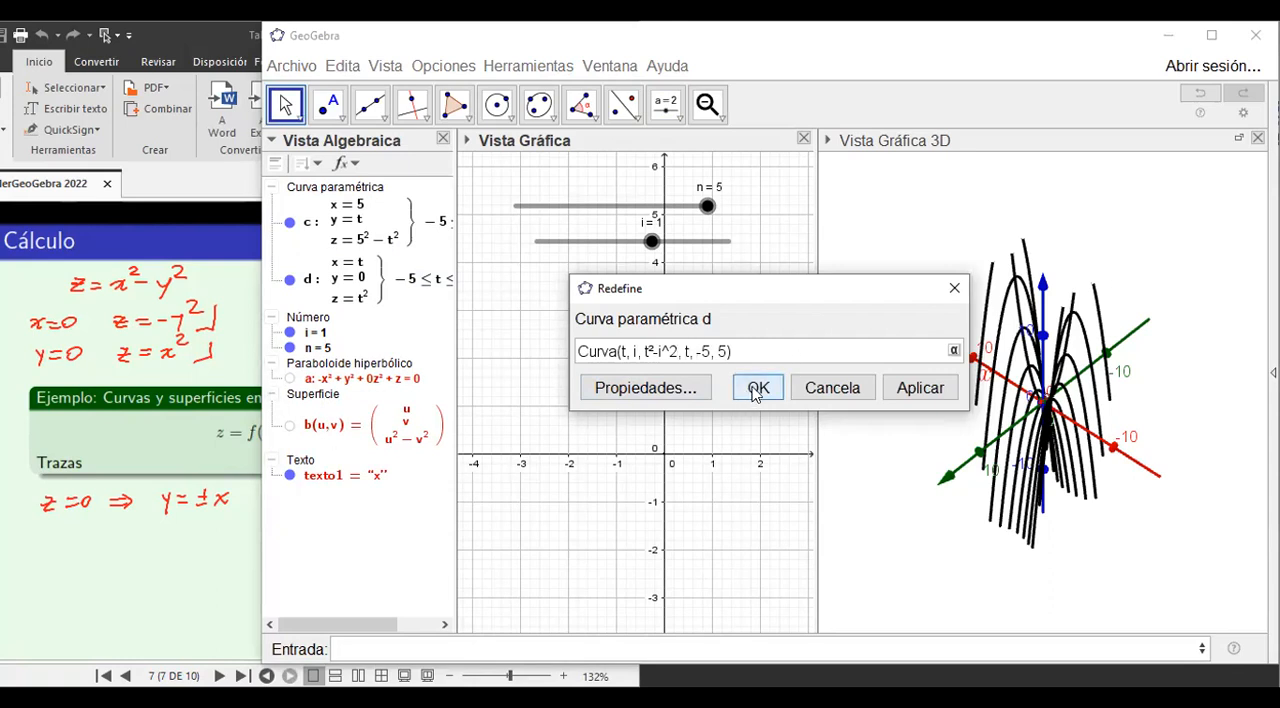
Change the colour of curve d to blue in its properties.
right_click(338, 288)
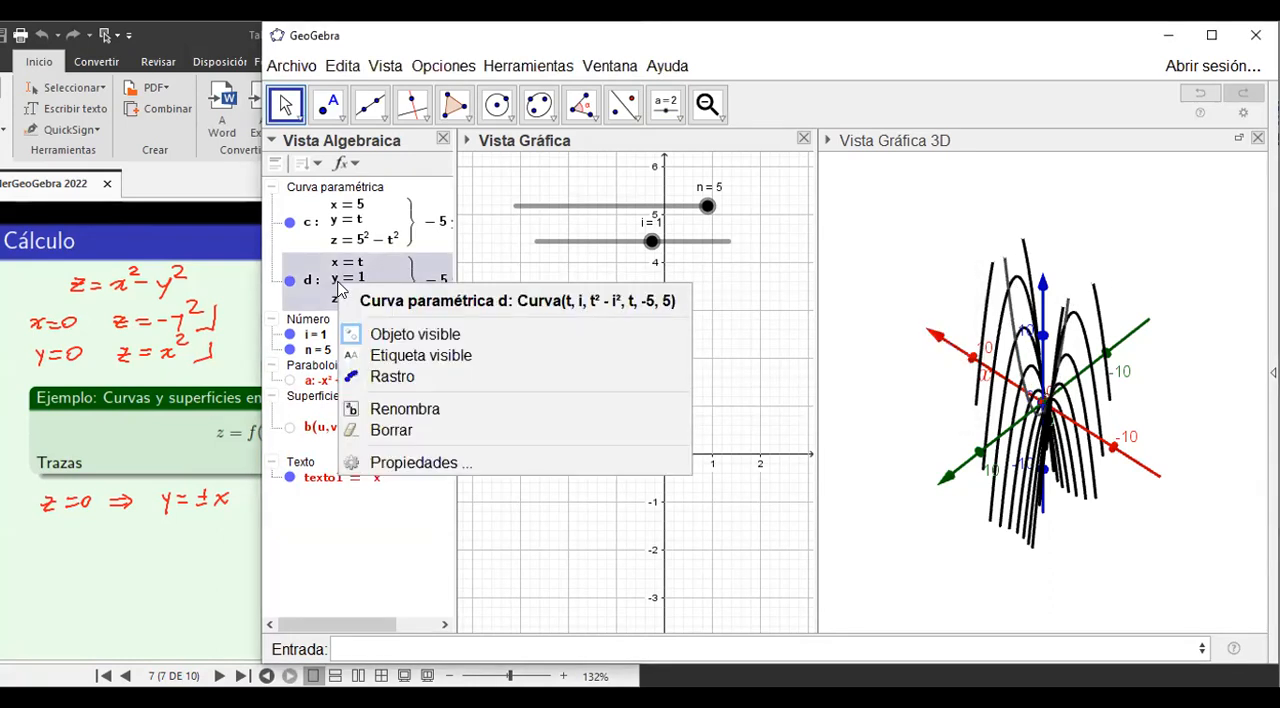
click(389, 466)
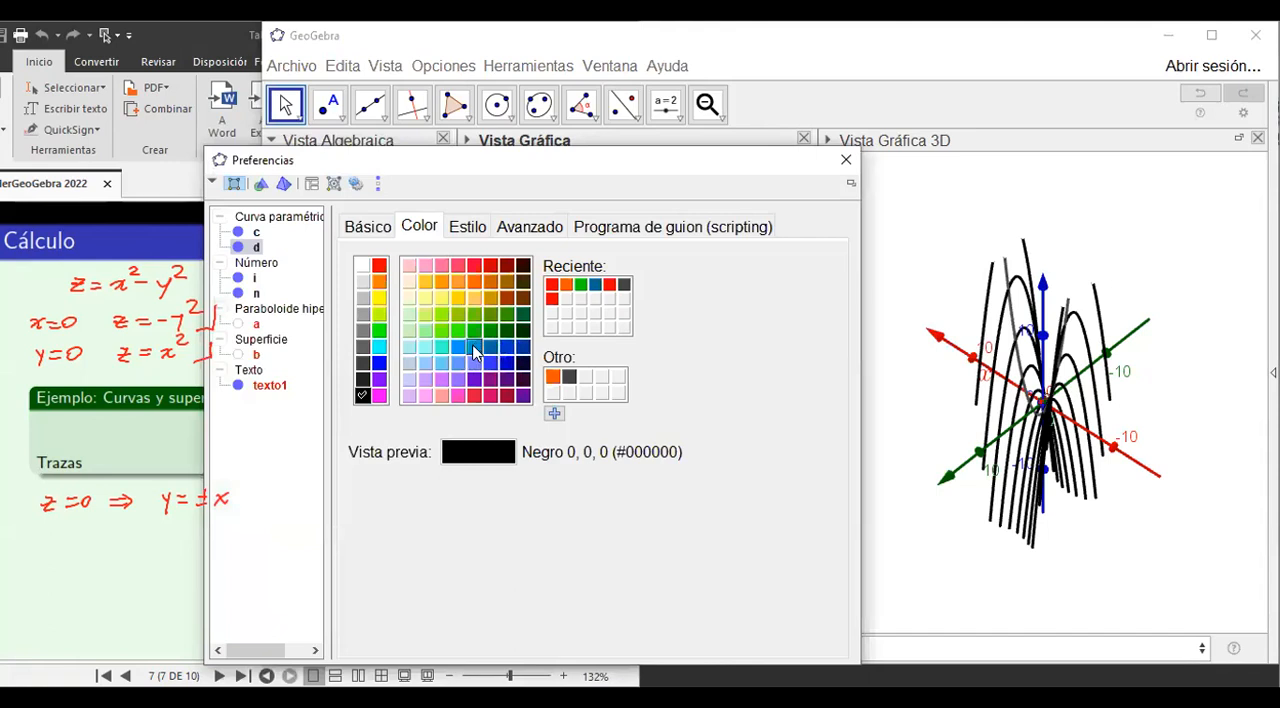
click(474, 347)
click(845, 166)
Turn on the trace of curve d and sweep slider i to 5 to draw its family of parabolas in 3D.
right_click(352, 289)
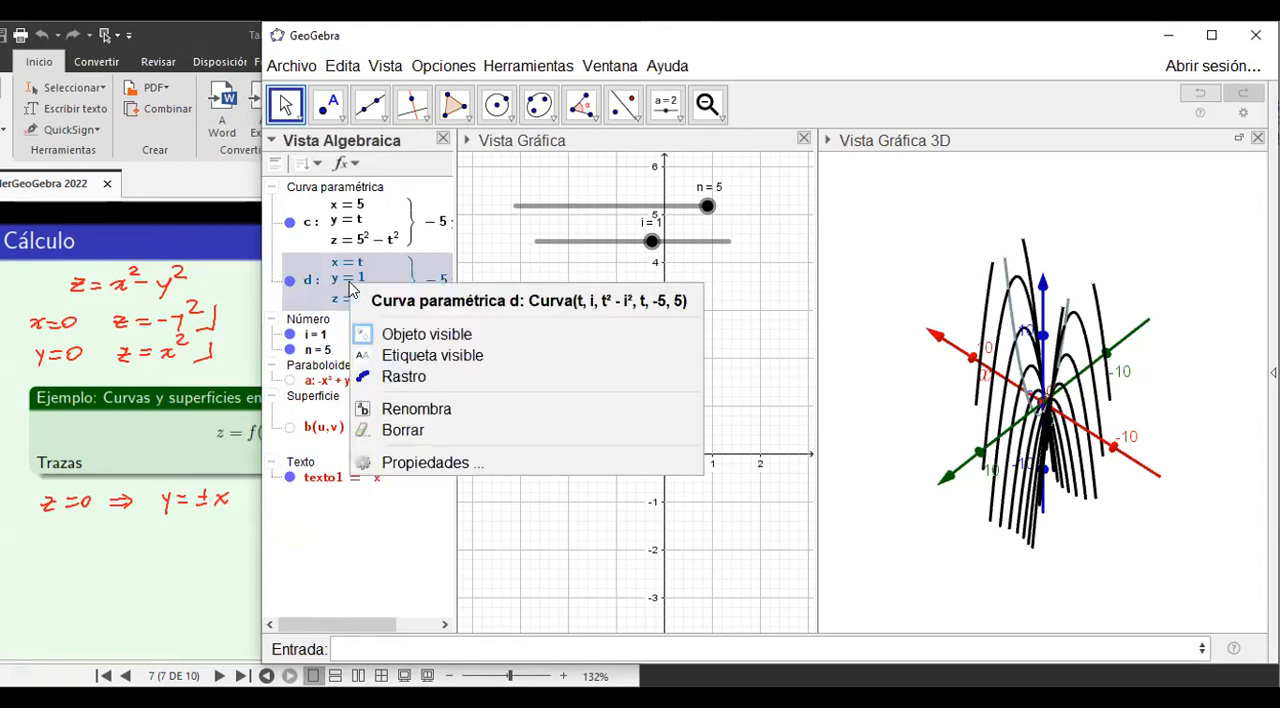
click(390, 378)
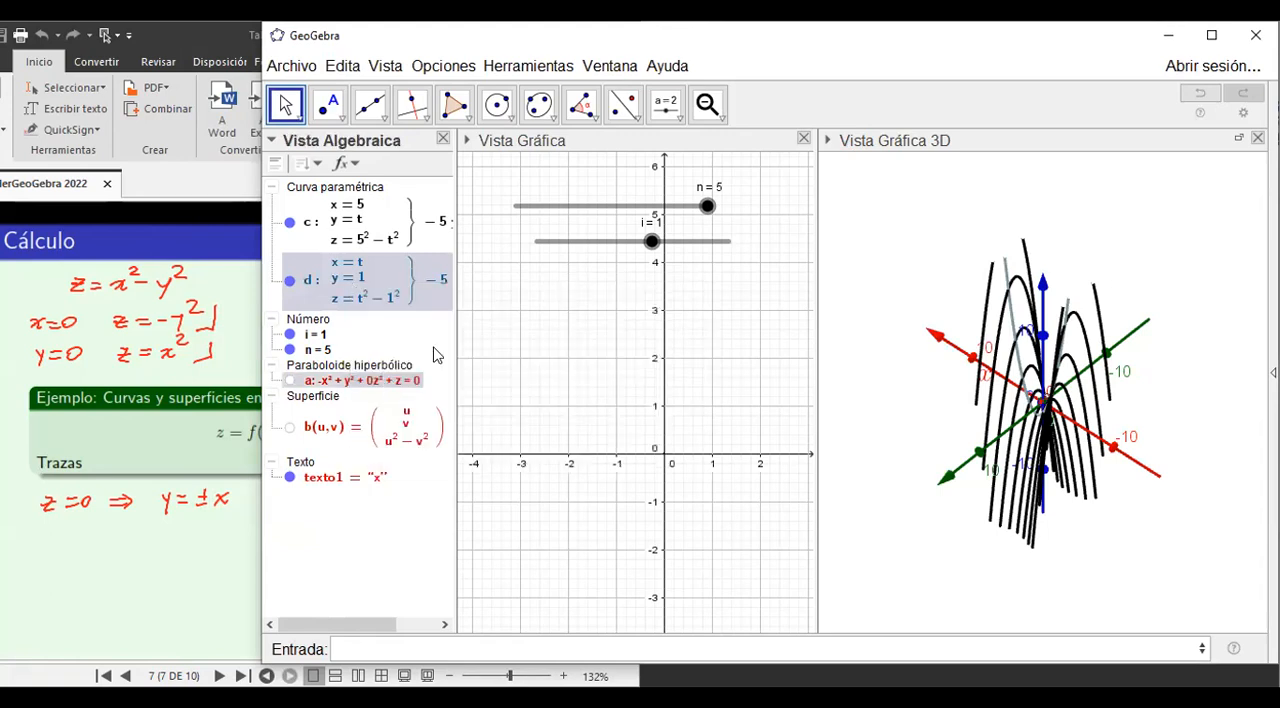
click(651, 243)
mouse_move(651, 248)
mouse_down()
mouse_move(534, 246)
mouse_move(618, 236)
mouse_move(756, 256)
mouse_up()
drag(948, 410, 890, 417)
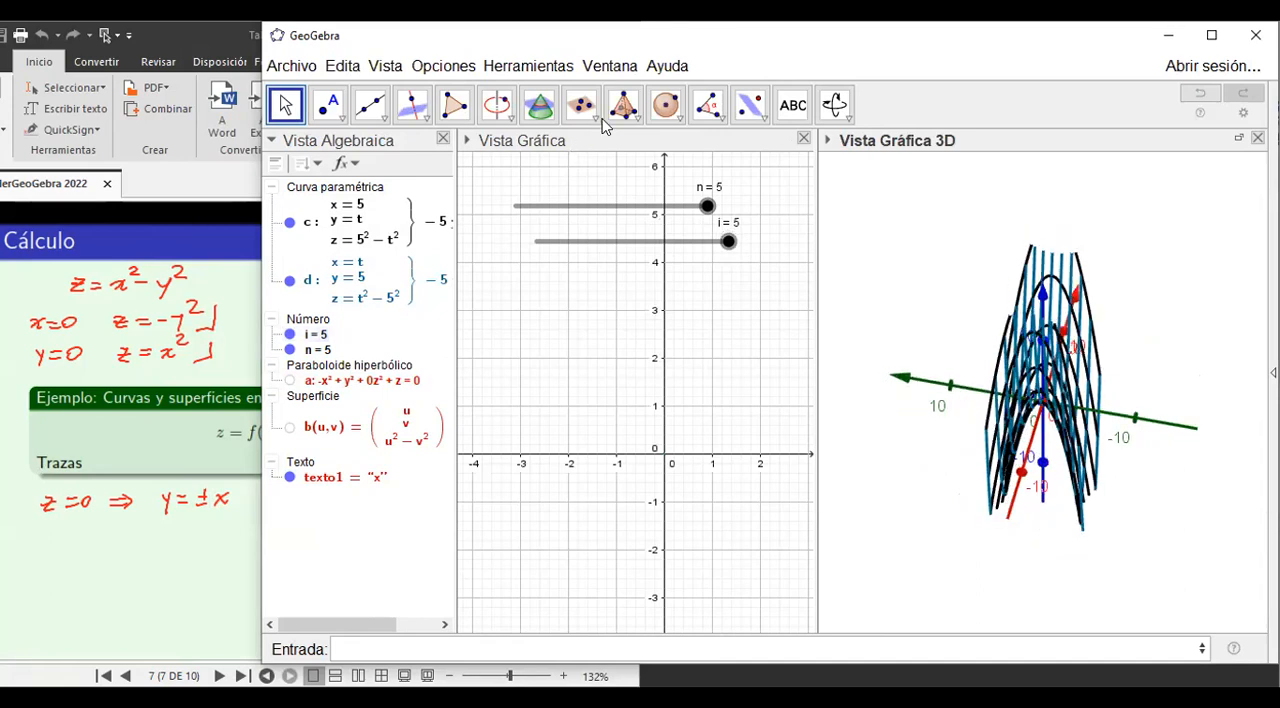
key(alt+Tab)
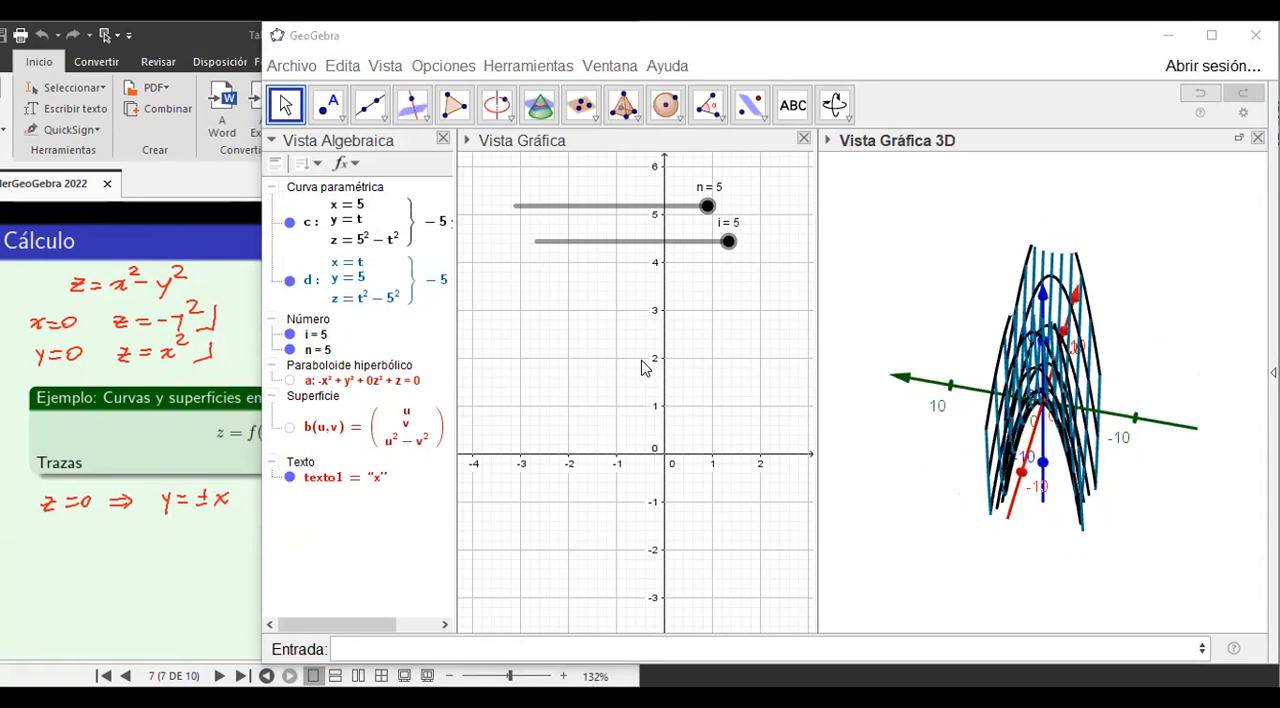
drag(923, 471, 807, 441)
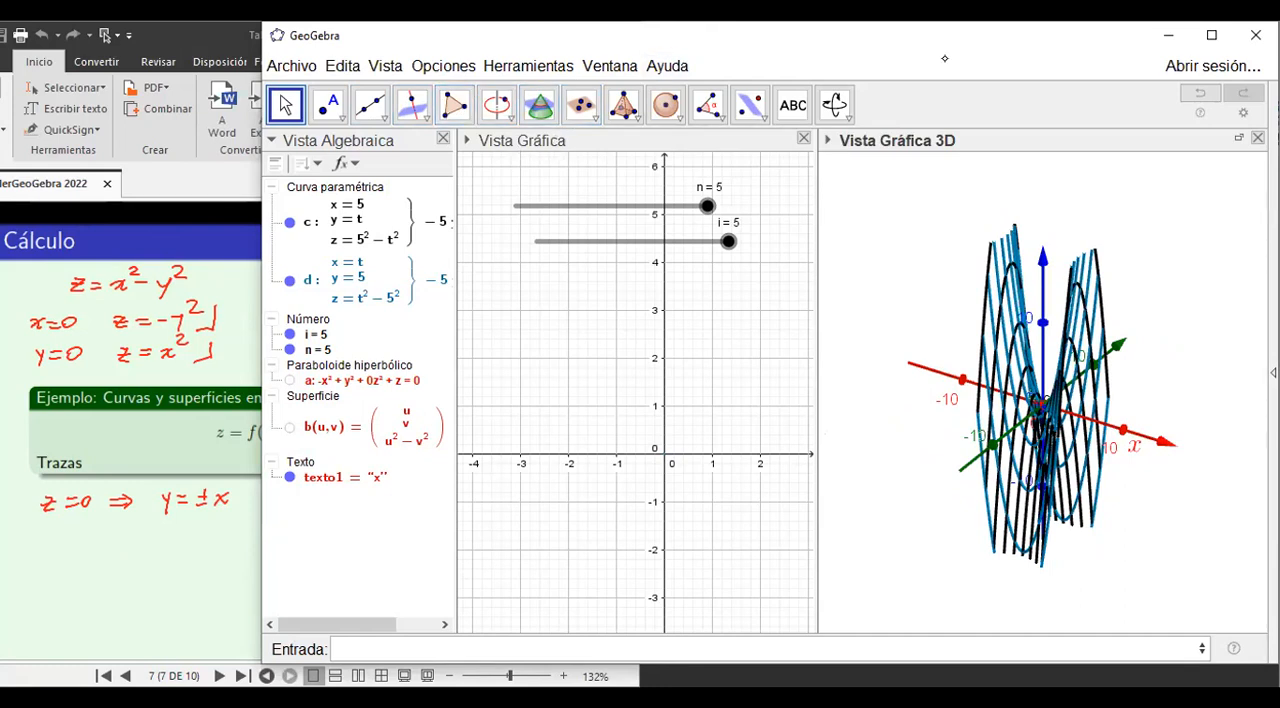
Handwrite z = K and x² - y² = K in red below the z = 0 line on the PDF page.
click(50, 541)
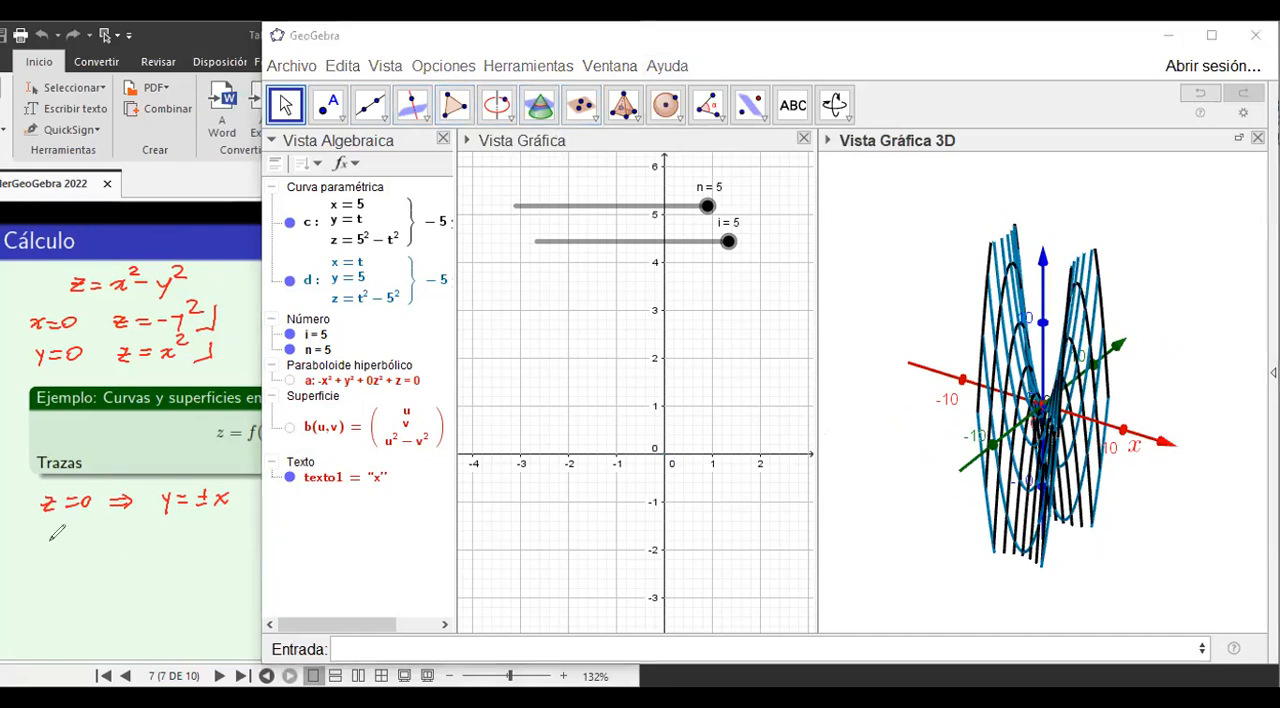
mouse_move(44, 524)
mouse_down()
mouse_move(60, 554)
mouse_move(84, 530)
mouse_up()
mouse_move(66, 542)
mouse_down()
mouse_move(104, 520)
mouse_move(116, 532)
mouse_up()
mouse_move(66, 577)
mouse_down()
mouse_move(78, 588)
mouse_move(66, 589)
mouse_up()
drag(78, 568, 102, 576)
mouse_move(110, 562)
mouse_down()
mouse_move(116, 590)
mouse_move(138, 560)
mouse_up()
drag(144, 565, 158, 563)
drag(146, 572, 192, 568)
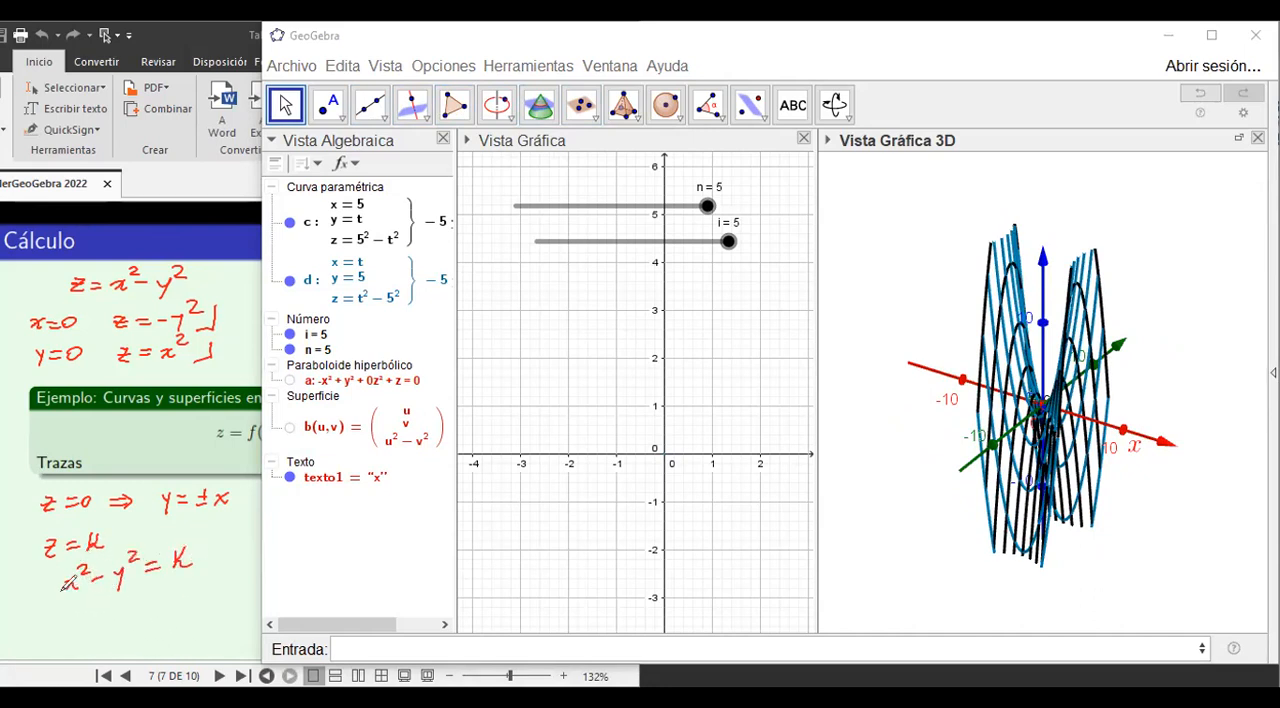
Underline x² - y² and handwrite x² = y² + K, with x = ±√ beneath it and the ± sign circled.
mouse_move(64, 590)
mouse_down()
mouse_move(136, 591)
mouse_move(123, 622)
mouse_move(155, 613)
mouse_up()
mouse_move(145, 619)
mouse_down()
mouse_move(140, 604)
mouse_move(191, 608)
mouse_move(188, 618)
mouse_move(220, 593)
mouse_up()
drag(215, 588, 224, 603)
drag(237, 584, 237, 602)
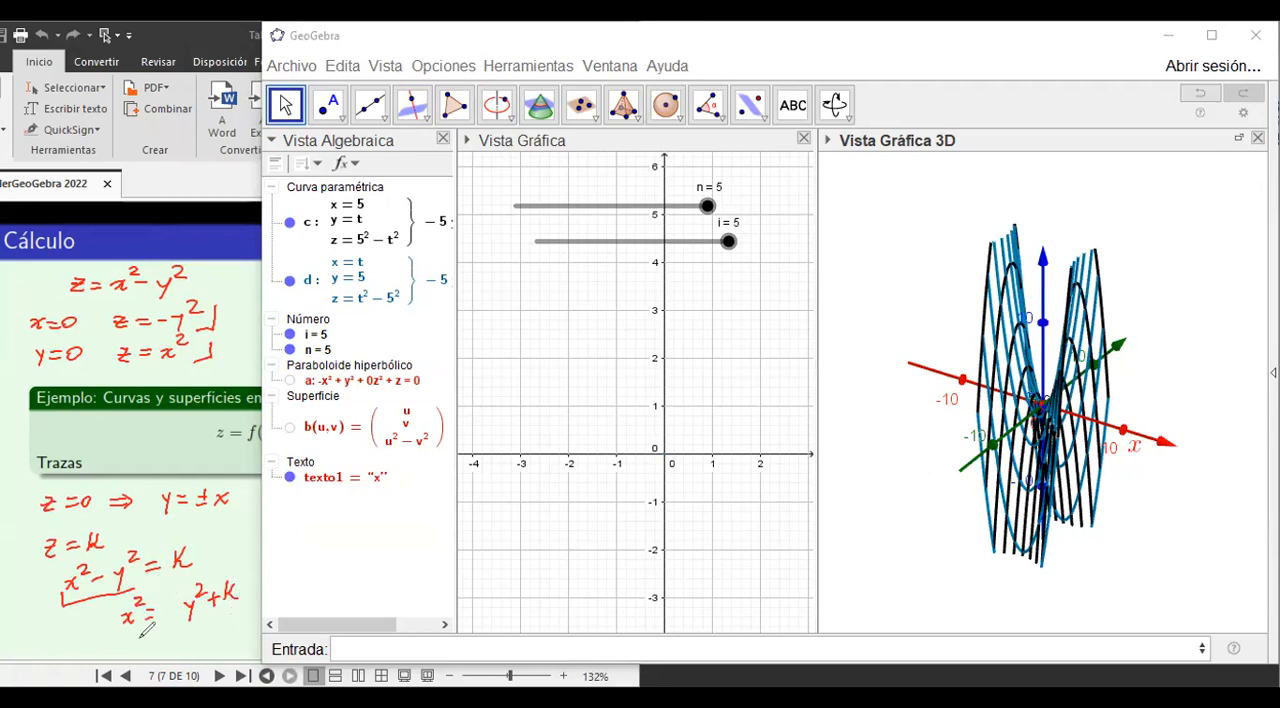
drag(131, 638, 141, 648)
mouse_move(141, 638)
mouse_down()
mouse_move(131, 649)
mouse_move(159, 640)
mouse_up()
drag(149, 645, 245, 606)
drag(168, 627, 169, 638)
mouse_move(163, 632)
mouse_down()
mouse_move(175, 643)
mouse_move(162, 640)
mouse_up()
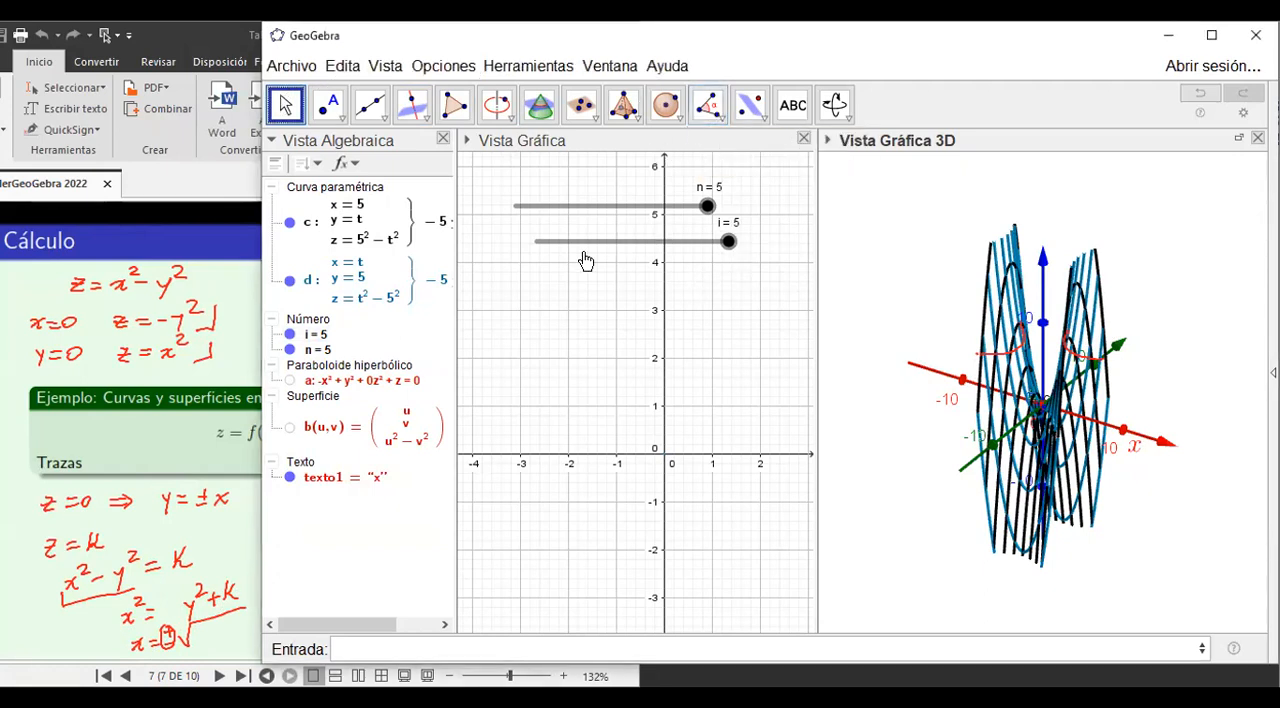
Create an integer slider j from -10 to 10 below slider i in the 2D graphics view.
click(557, 301)
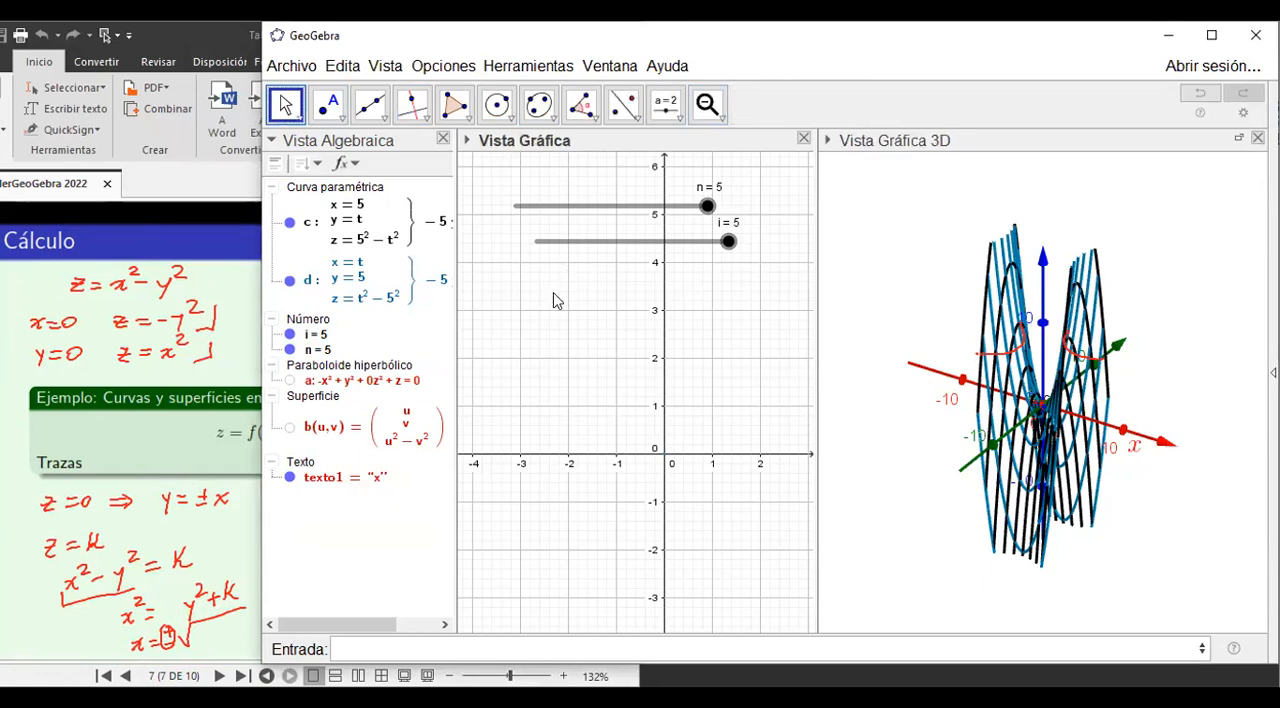
click(659, 113)
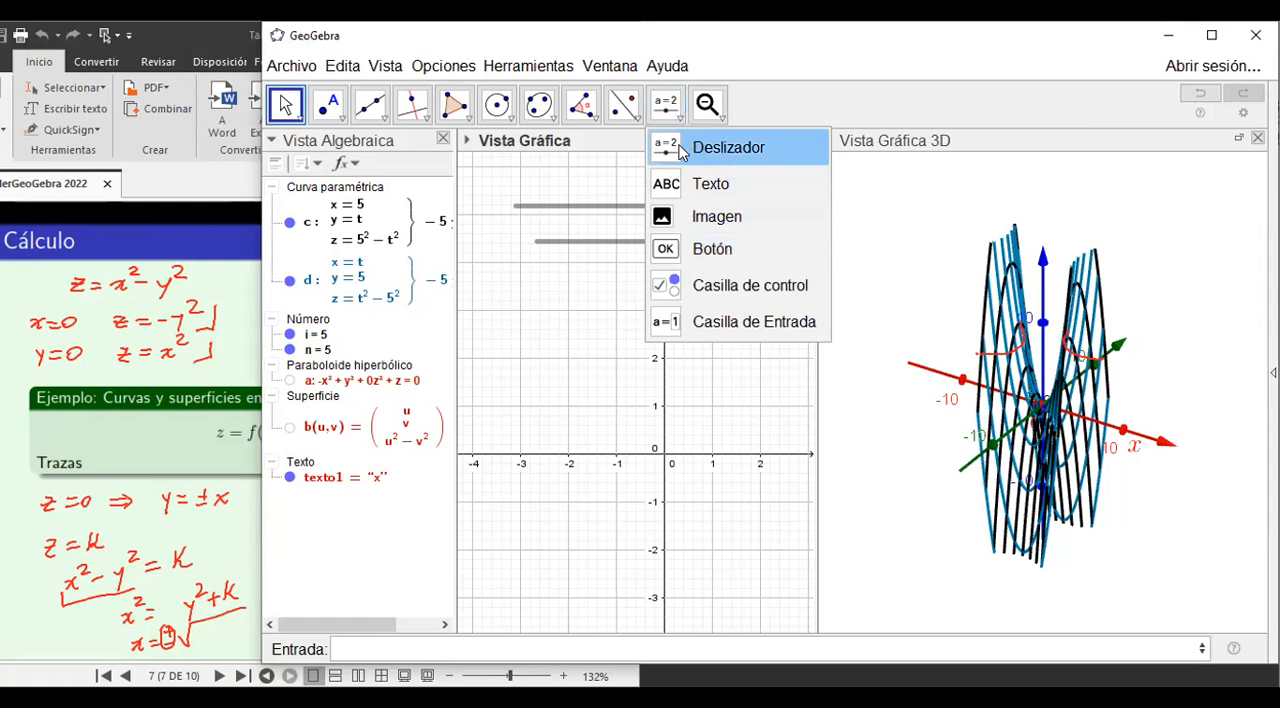
click(684, 150)
click(540, 300)
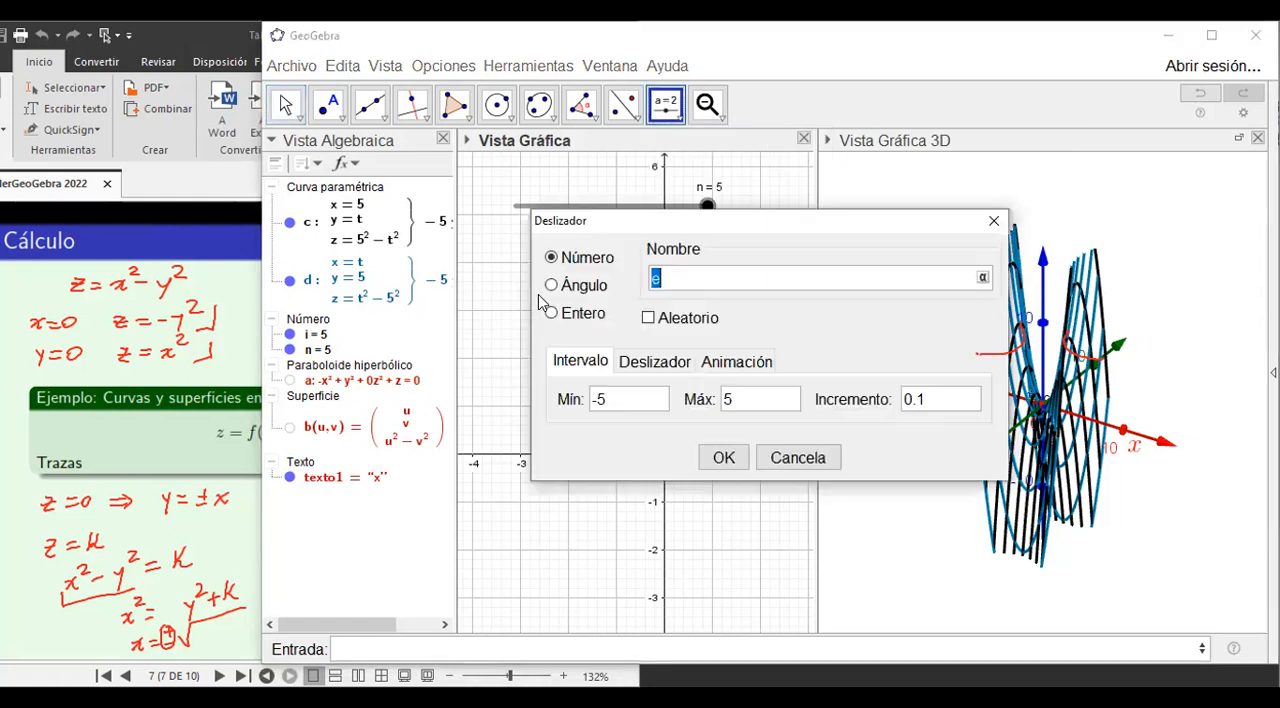
text(k)
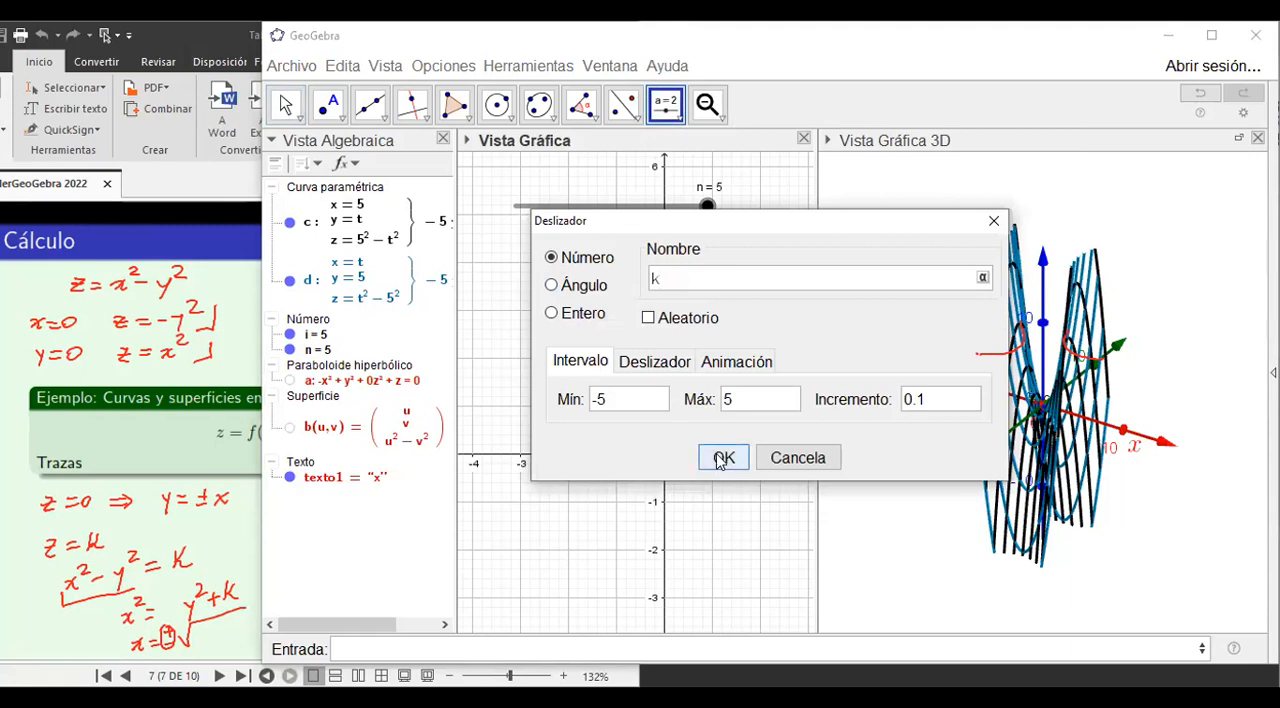
click(554, 314)
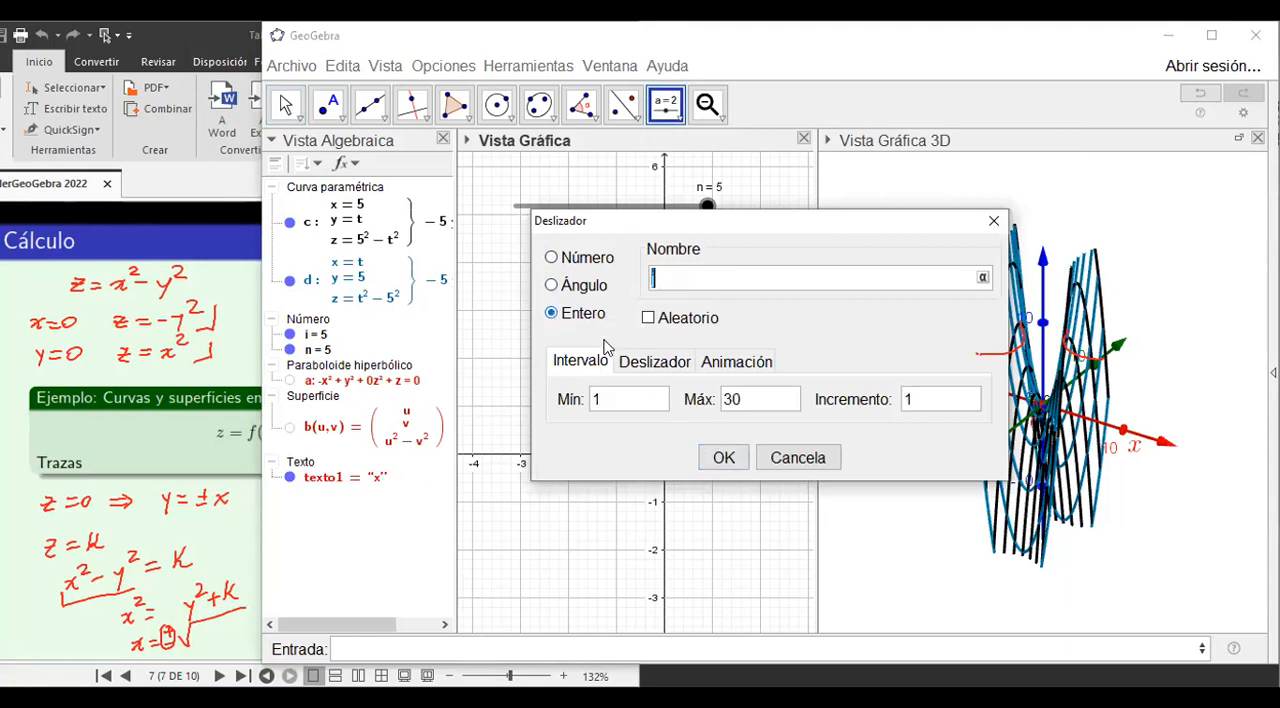
click(611, 400)
drag(686, 222, 561, 219)
drag(491, 398, 460, 398)
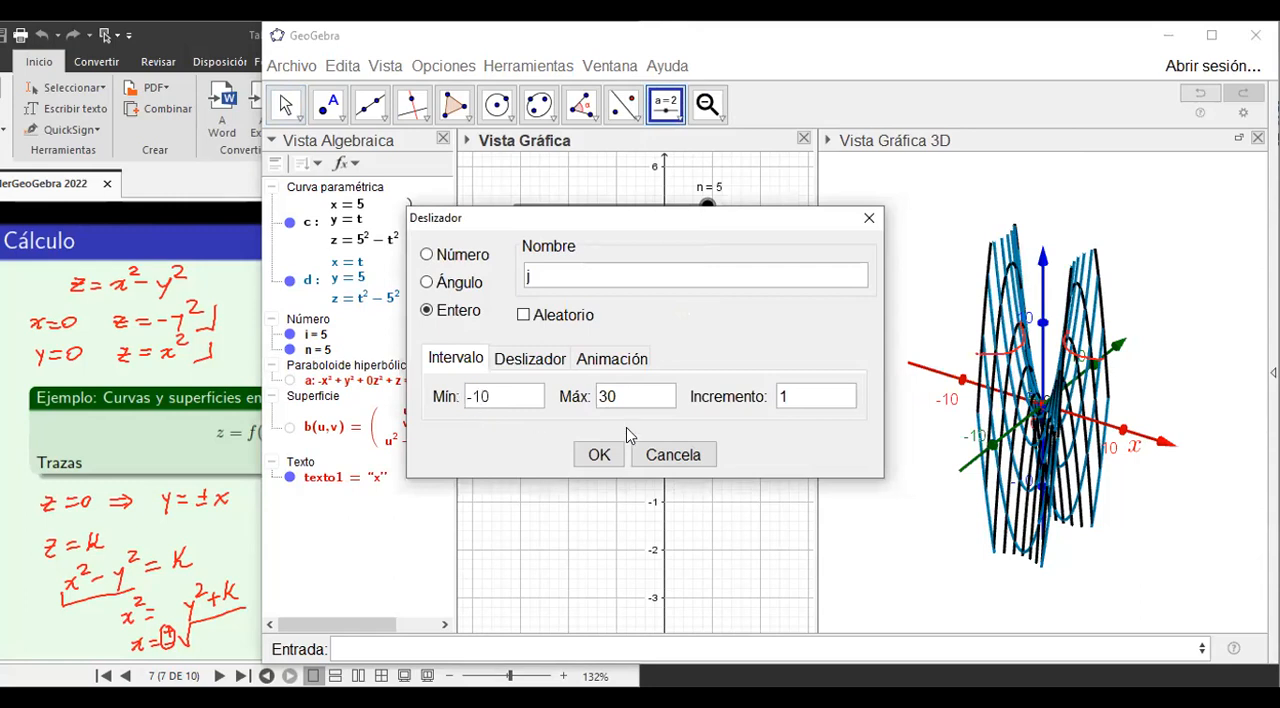
drag(618, 403, 596, 404)
text(1)
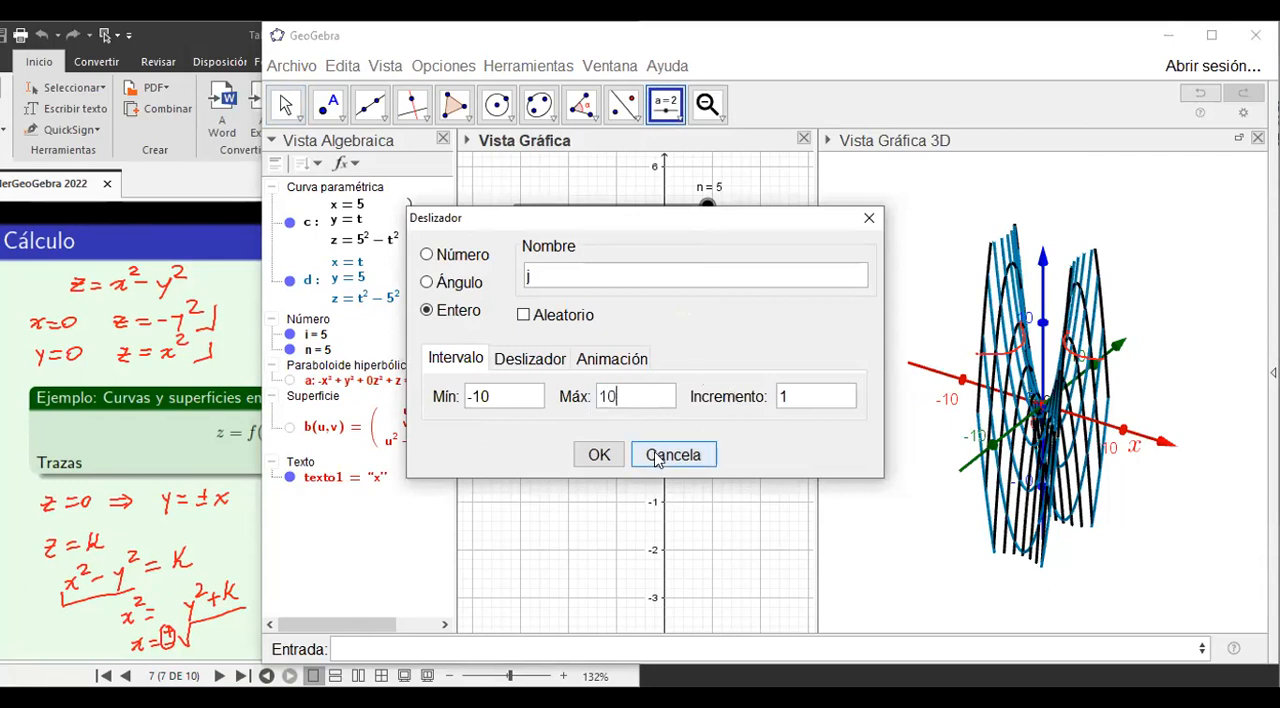
click(599, 456)
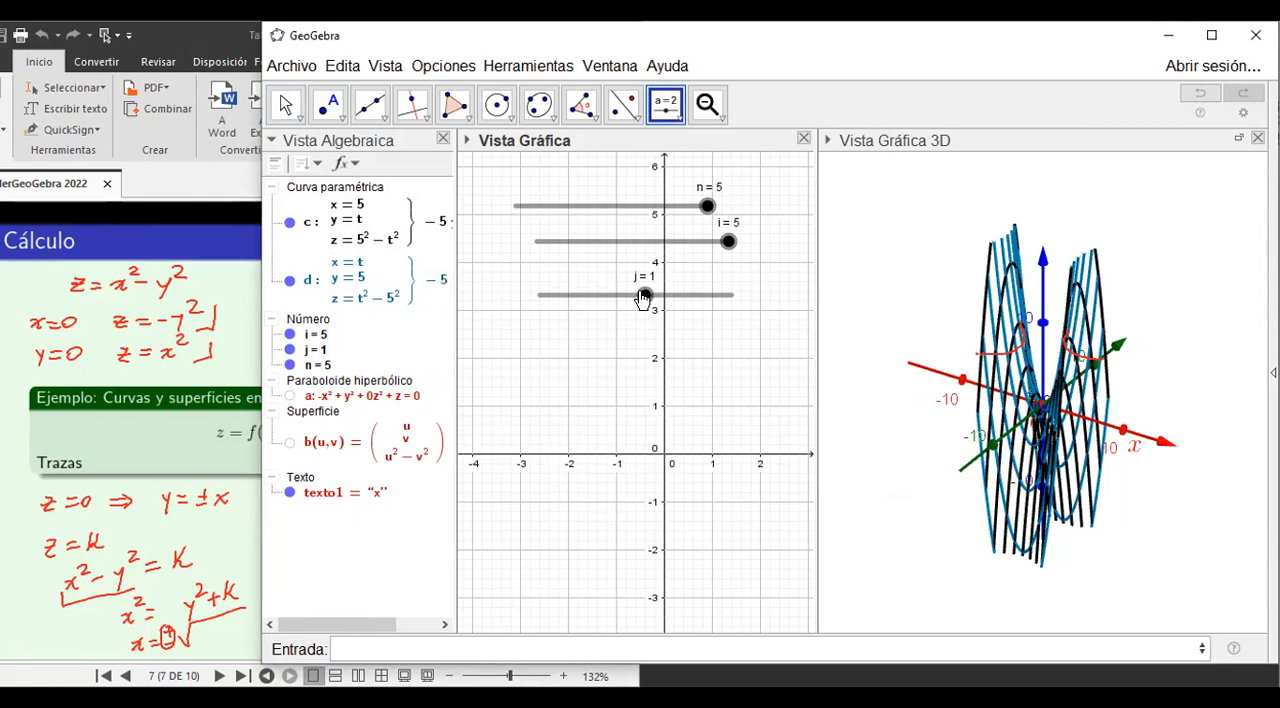
Mark the handwritten x = ±√ line on the PDF page with a bracket and underline.
click(360, 648)
click(128, 640)
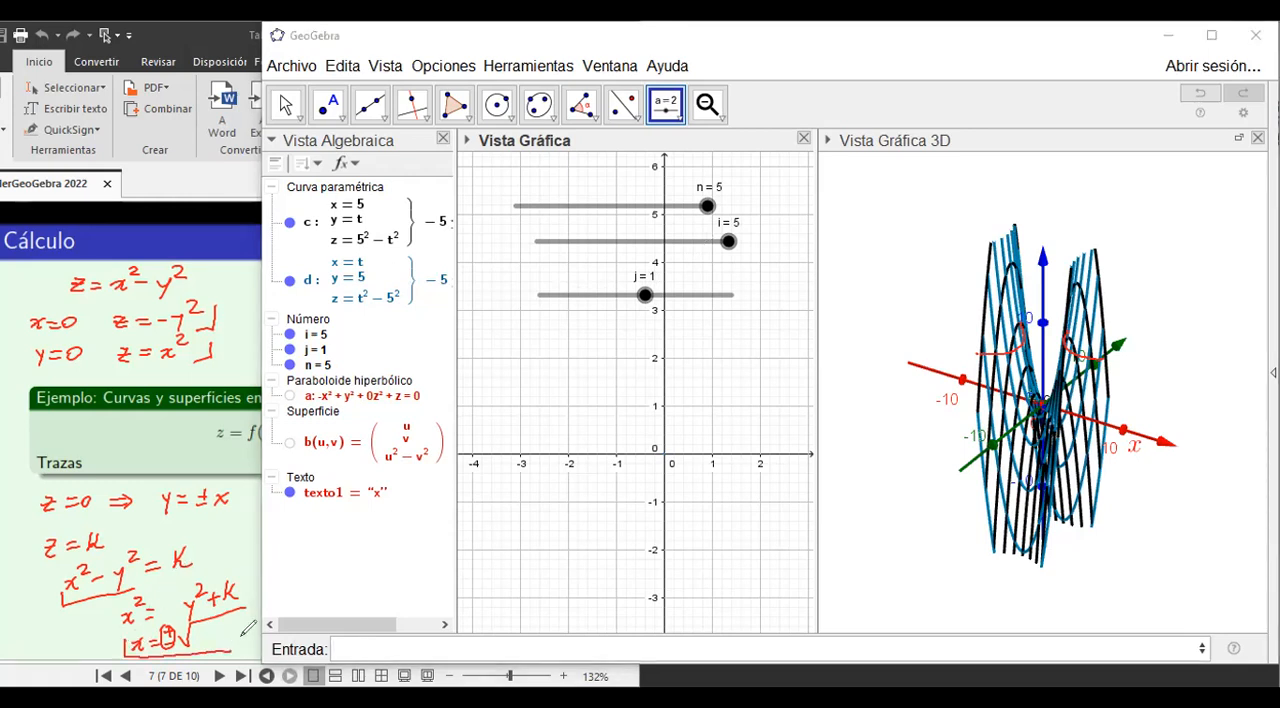
Handwrite (√(y²+j), y, j) in red below the surface in the 3D view.
mouse_move(863, 587)
mouse_down()
mouse_move(857, 611)
mouse_move(948, 586)
mouse_move(894, 620)
mouse_move(906, 601)
mouse_move(948, 606)
mouse_up()
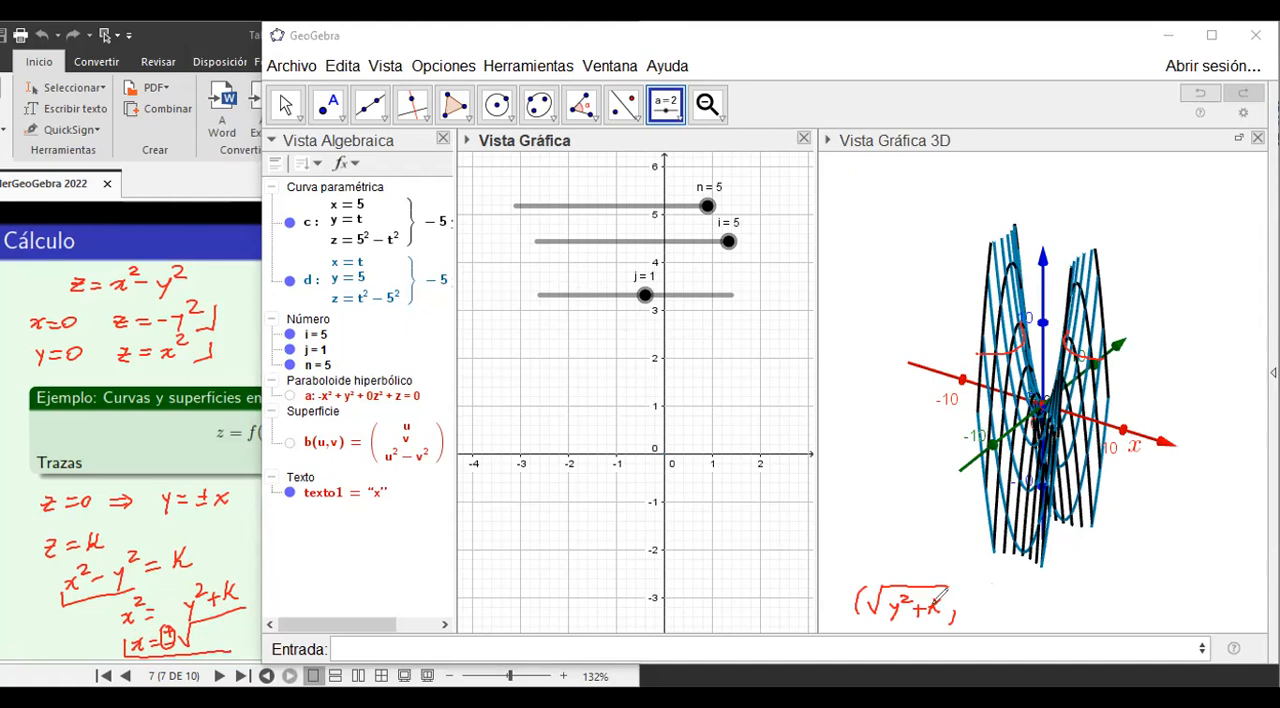
mouse_move(936, 603)
mouse_down()
mouse_move(922, 618)
mouse_move(932, 610)
mouse_up()
mouse_move(977, 605)
mouse_down()
mouse_move(977, 618)
mouse_move(1032, 622)
mouse_up()
click(1019, 595)
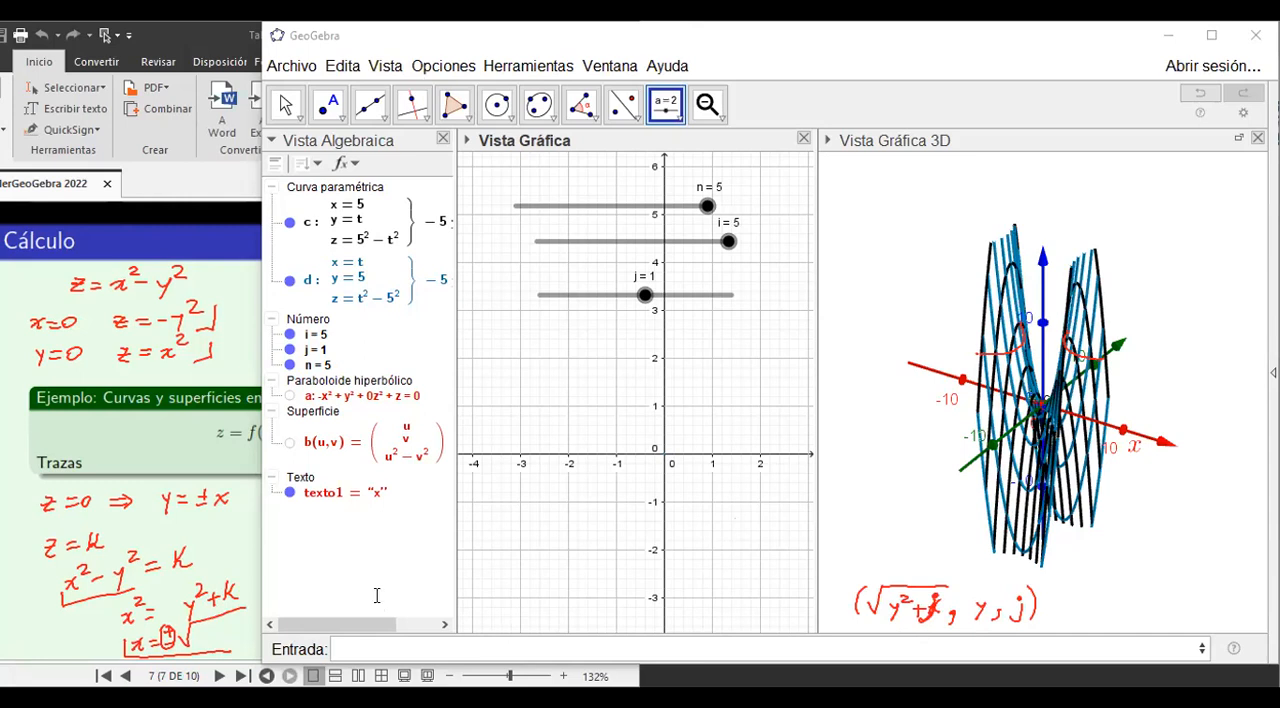
Begin a three-expression Curva command with sqrt(t^2+j, t and j as its component expressions.
click(350, 647)
text(cur)
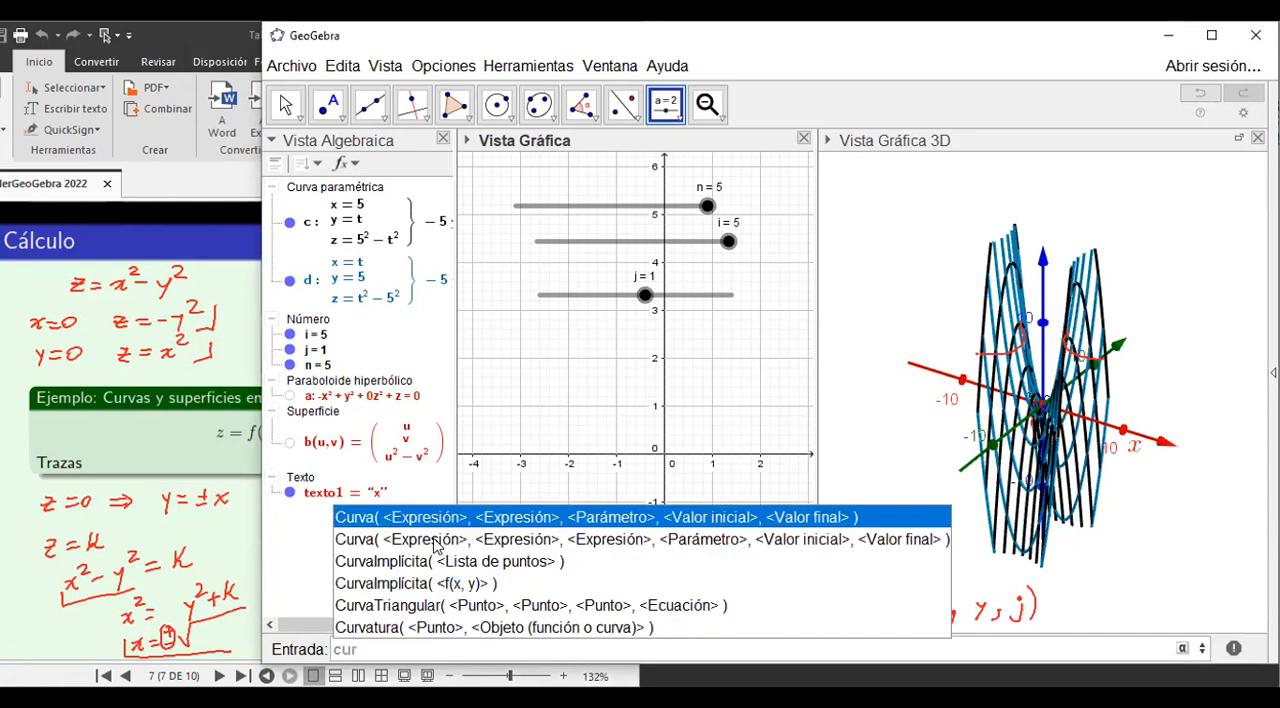
click(434, 540)
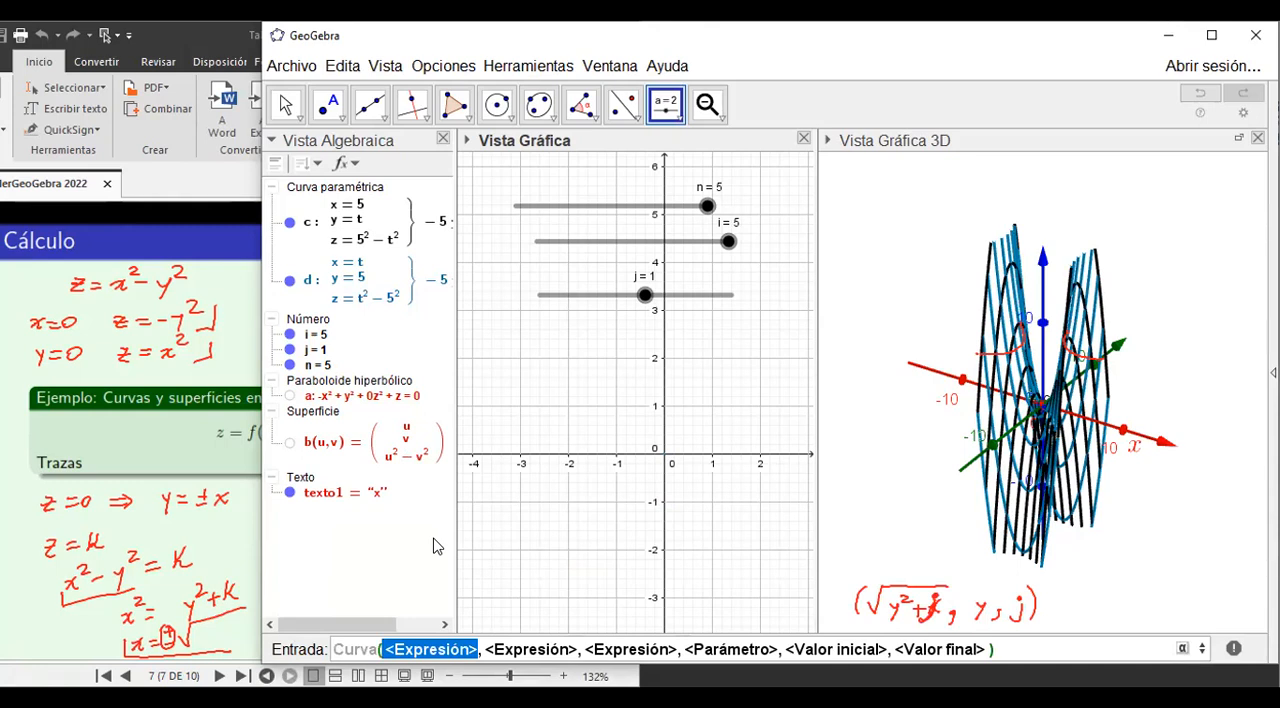
text(sqrt)
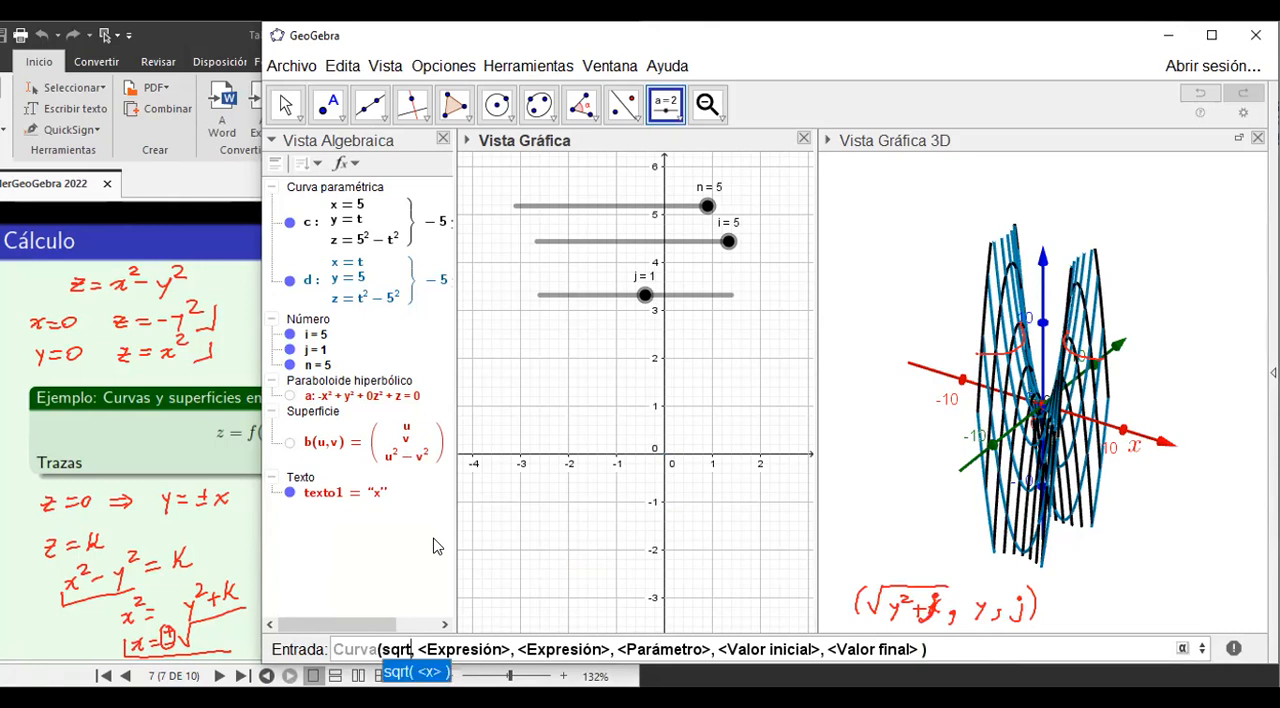
text(()
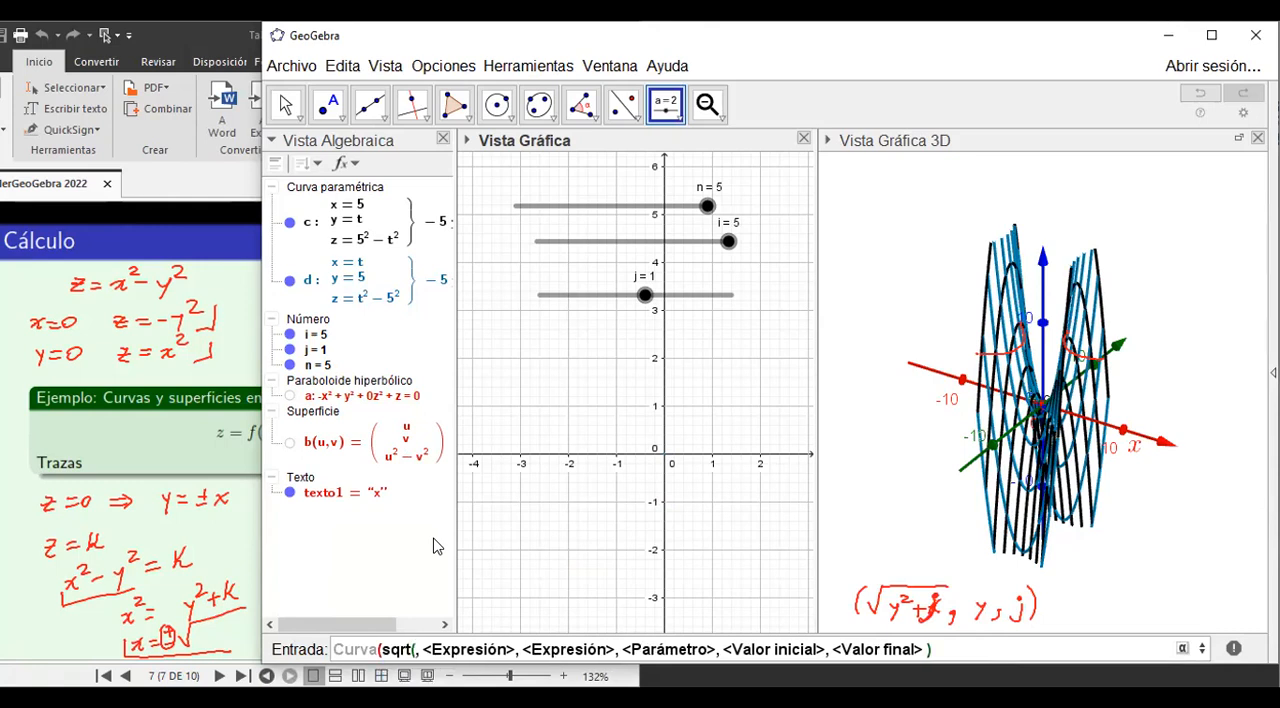
text(t^2)
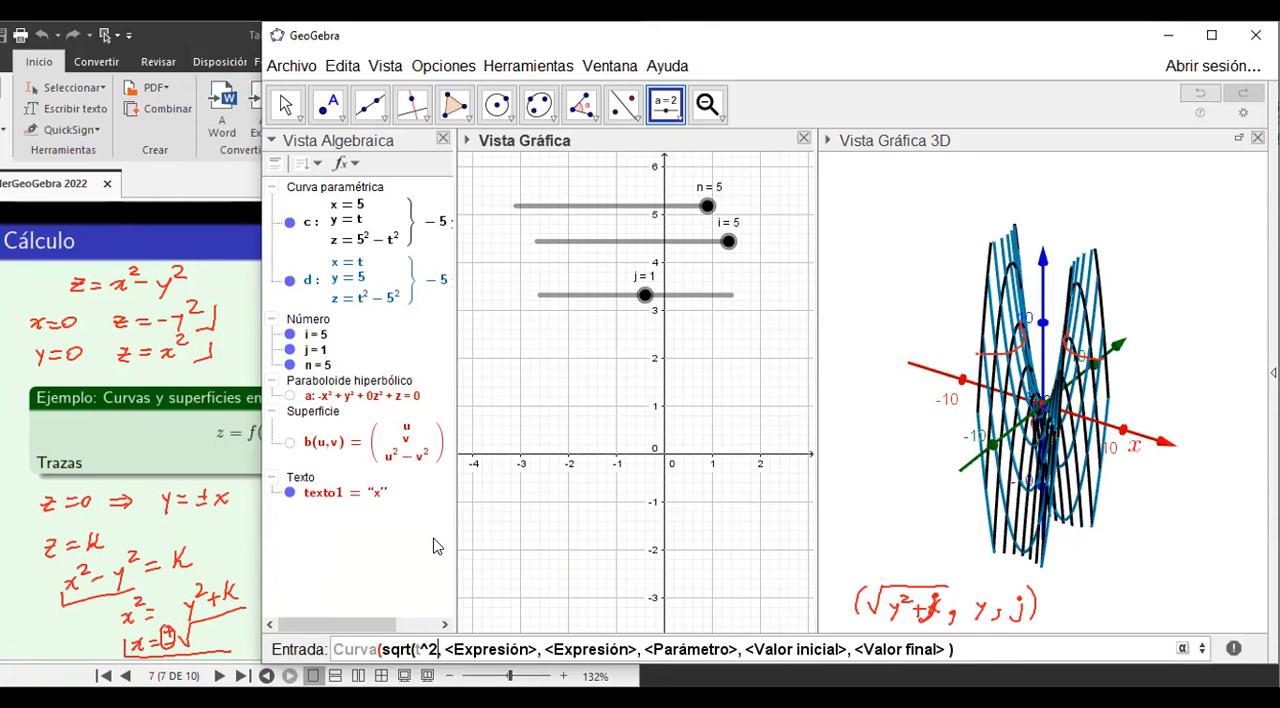
text(+))
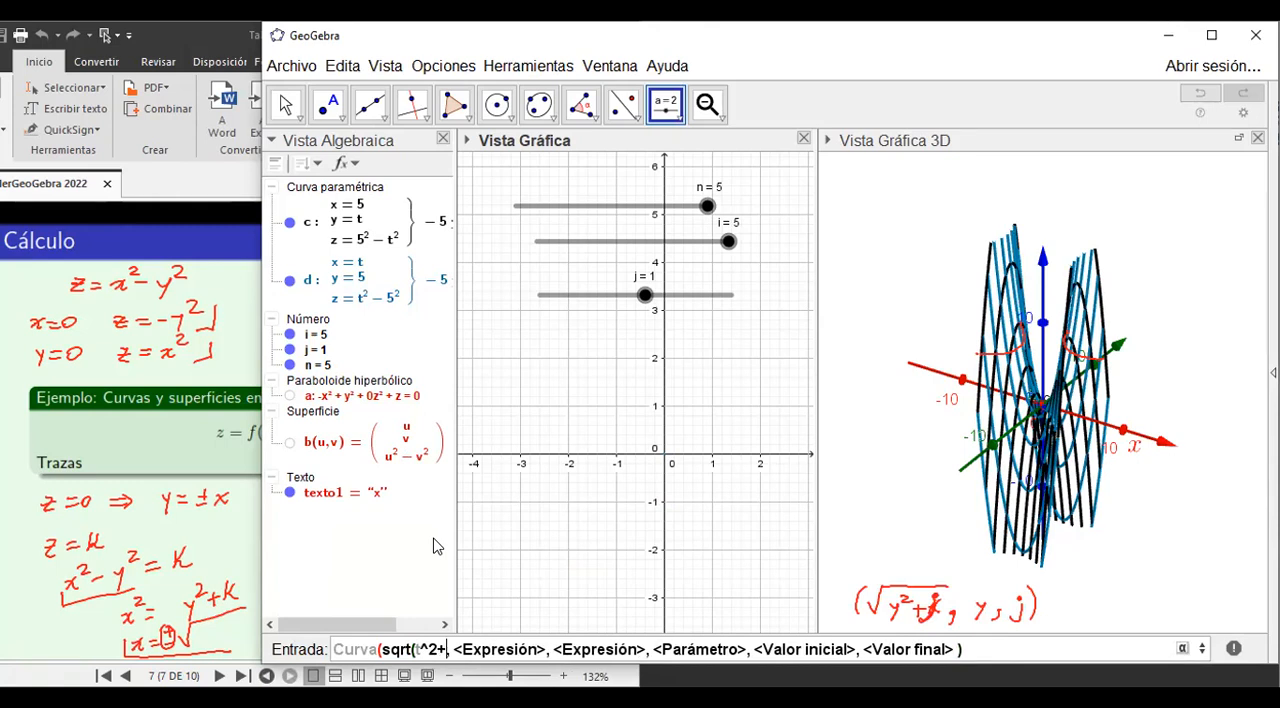
key(Tab)
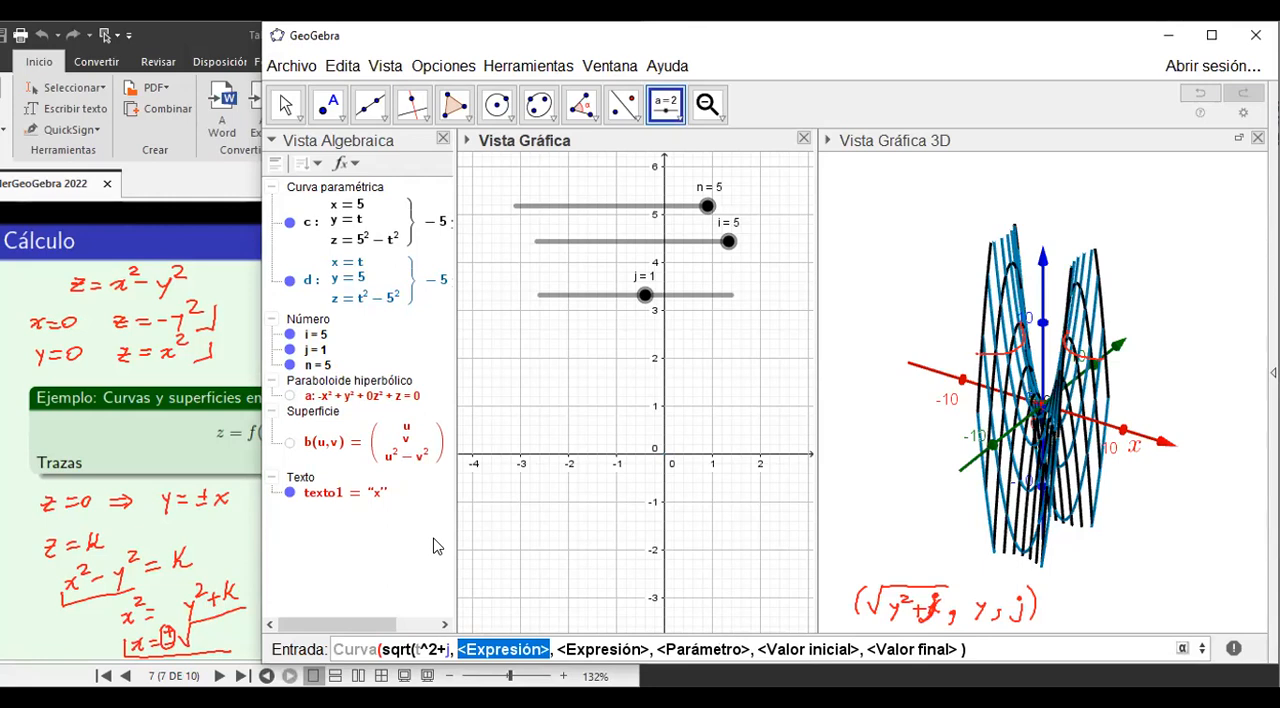
text(t)
key(Tab)
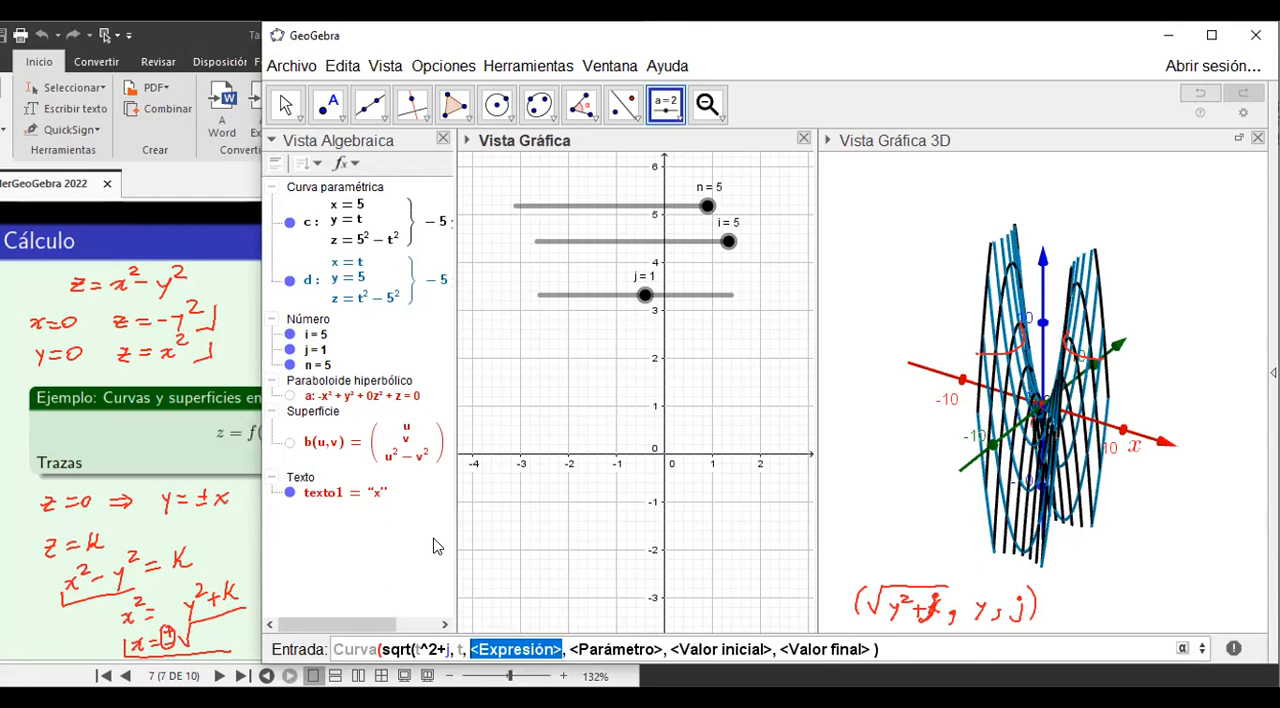
text(j)
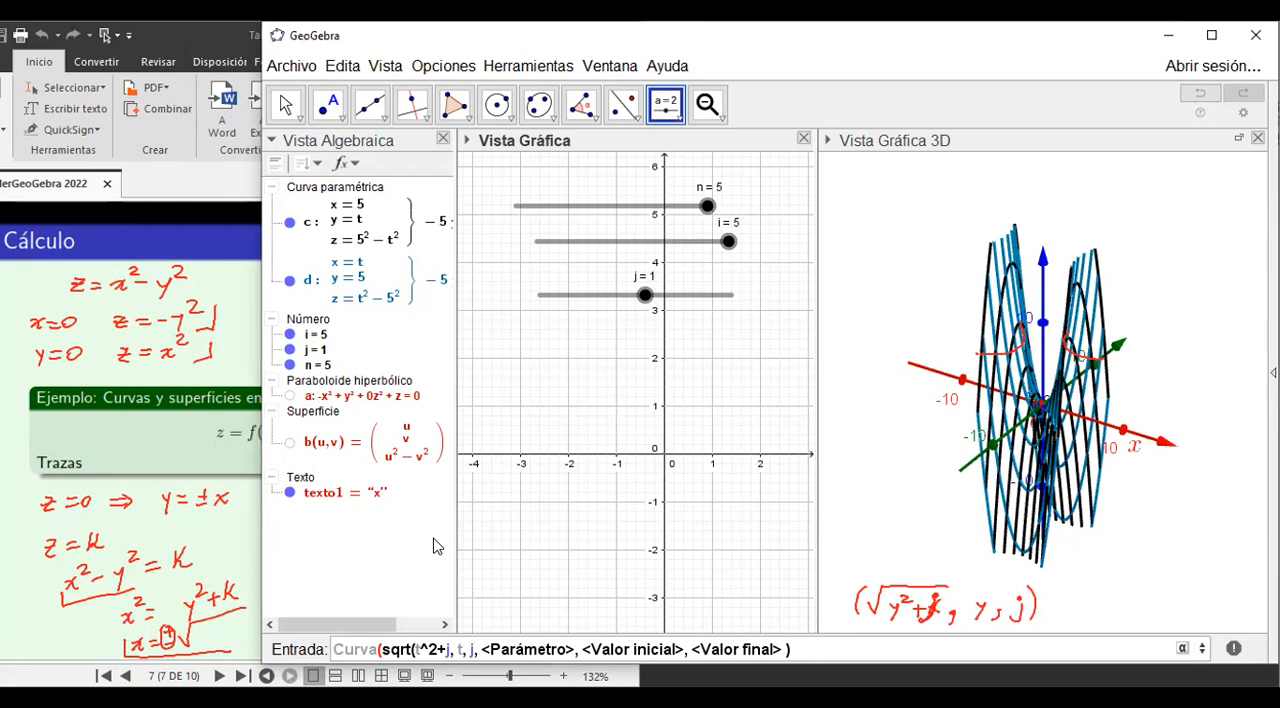
Set the curve's parameter to t with a range from -5 to 5 and try to submit the command.
key(Tab)
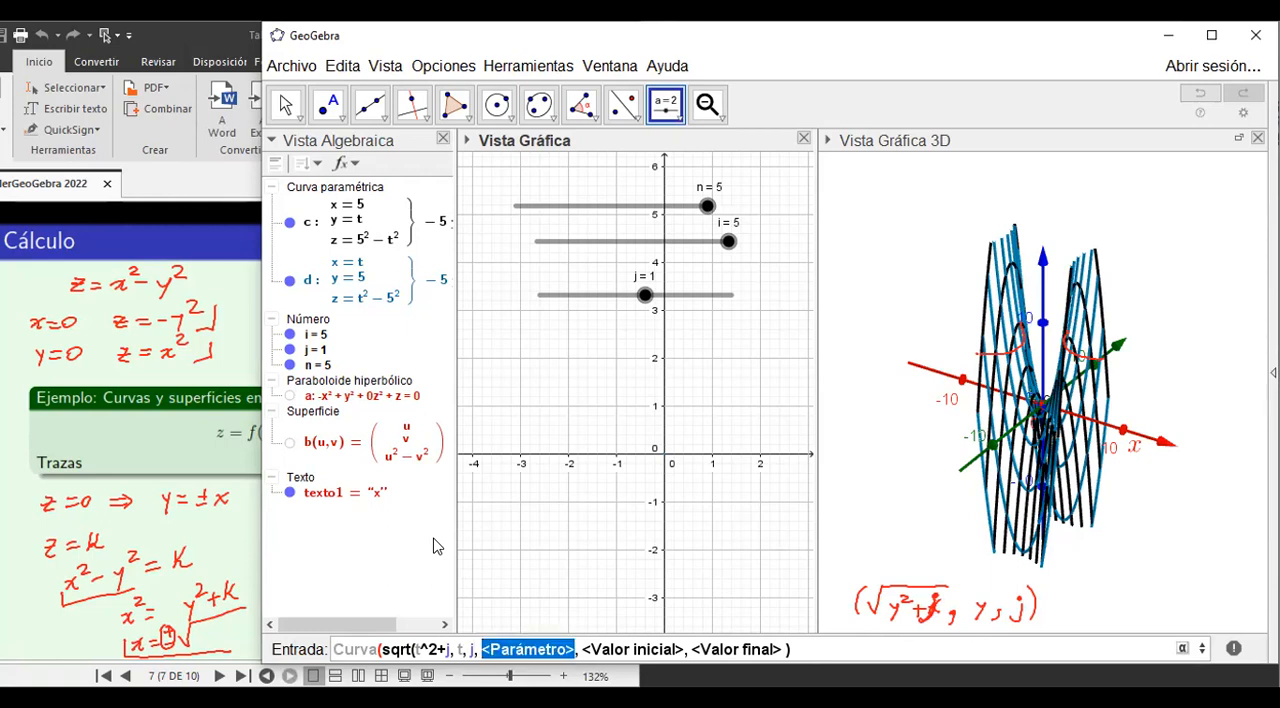
text(t)
key(Tab)
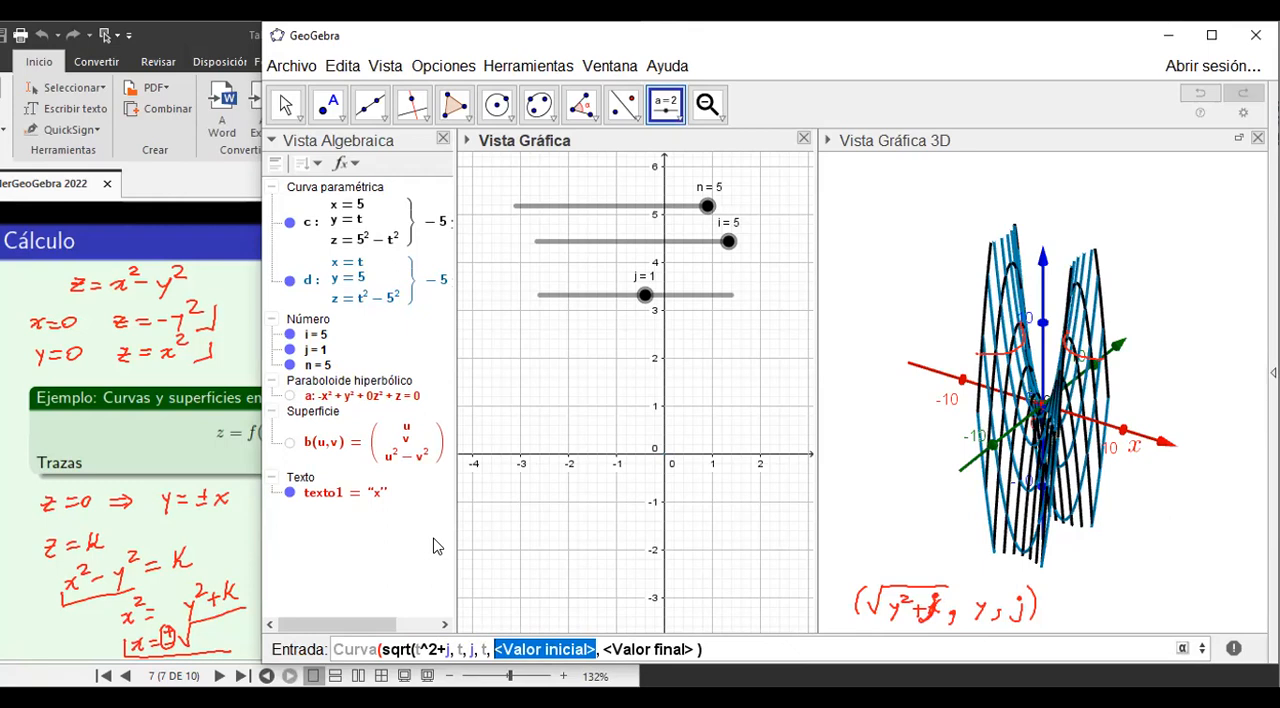
text(-5)
key(Tab)
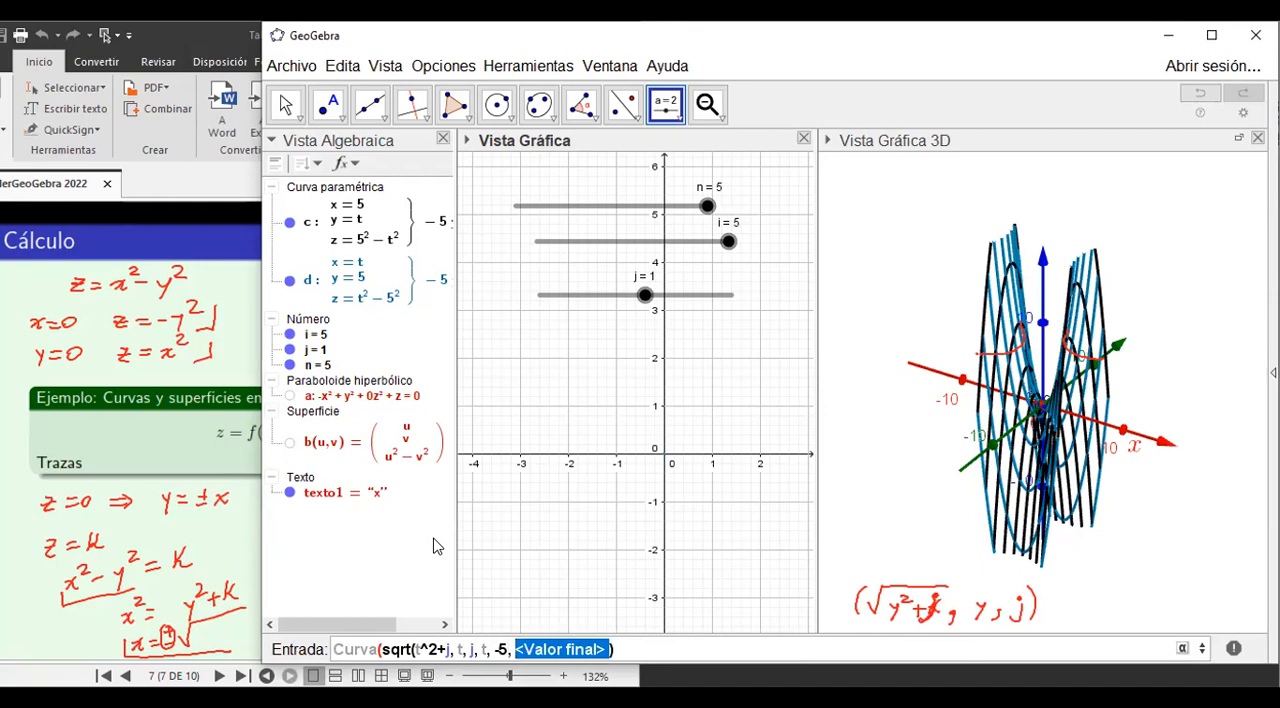
text(5)
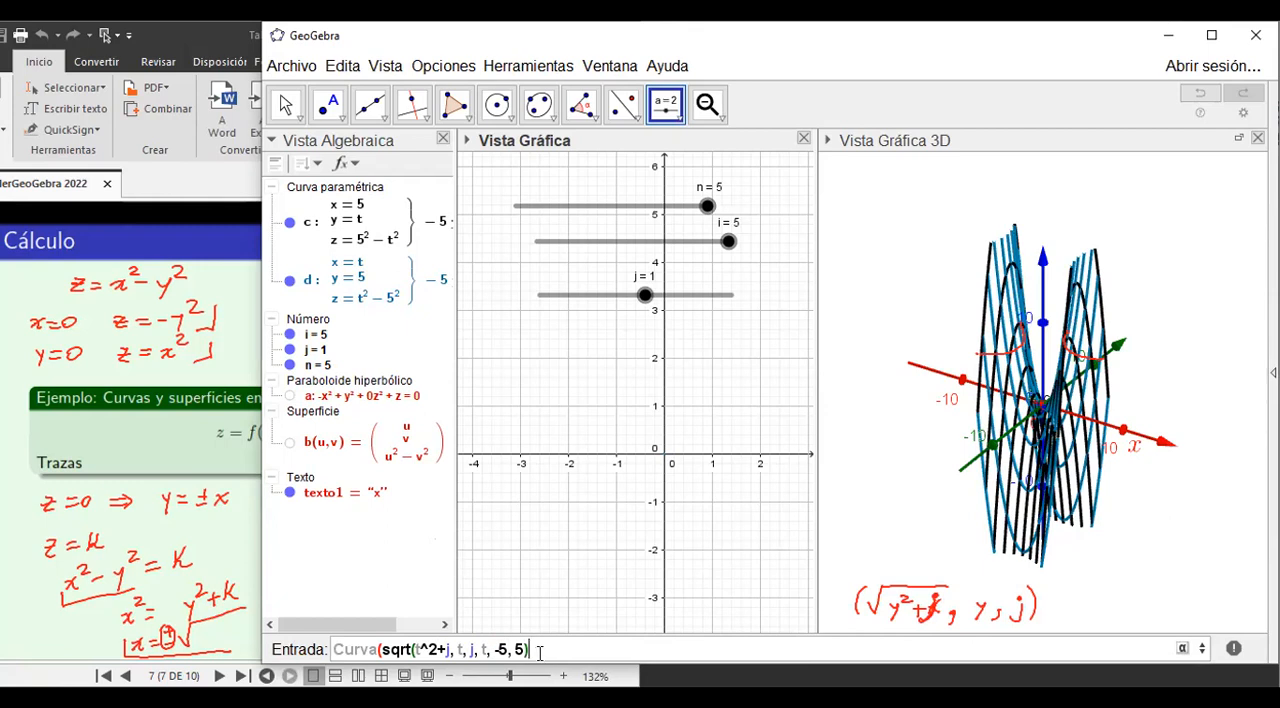
drag(539, 652, 323, 662)
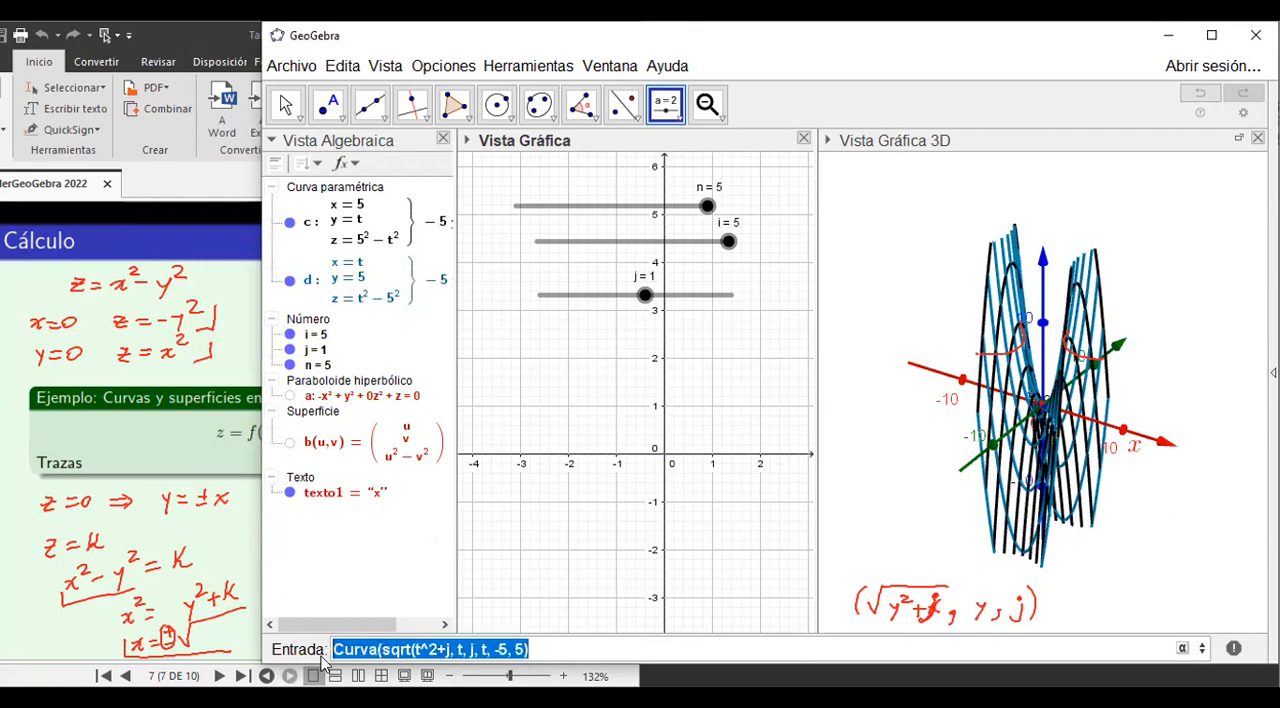
click(543, 649)
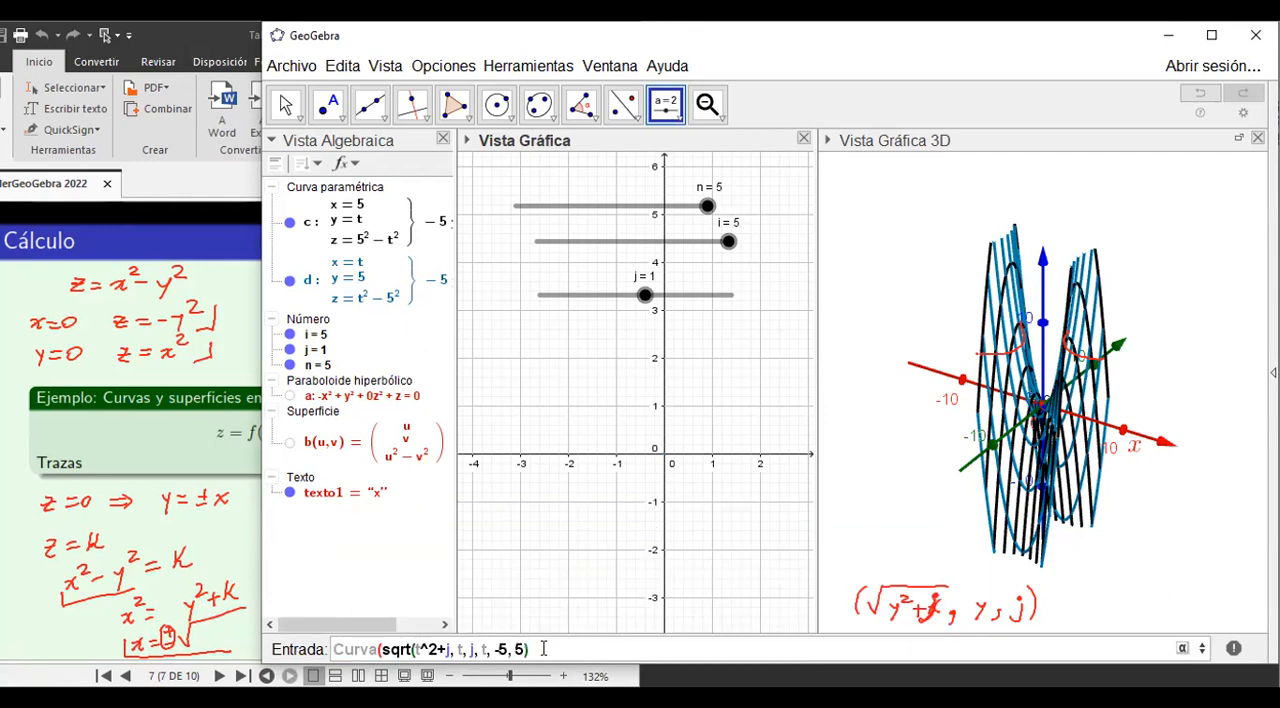
key(Return)
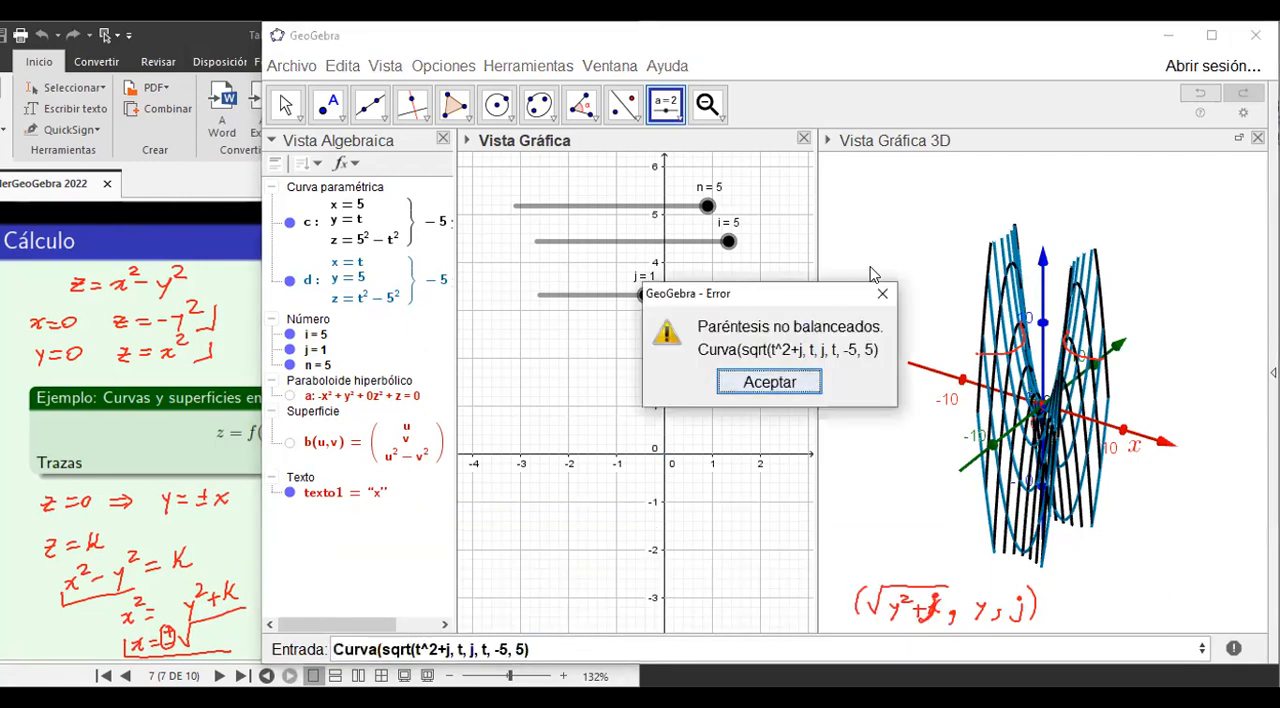
Close the square root's parenthesis after j and create the curve Curva(sqrt(t^2+j), t, j, t, -5, 5).
click(883, 297)
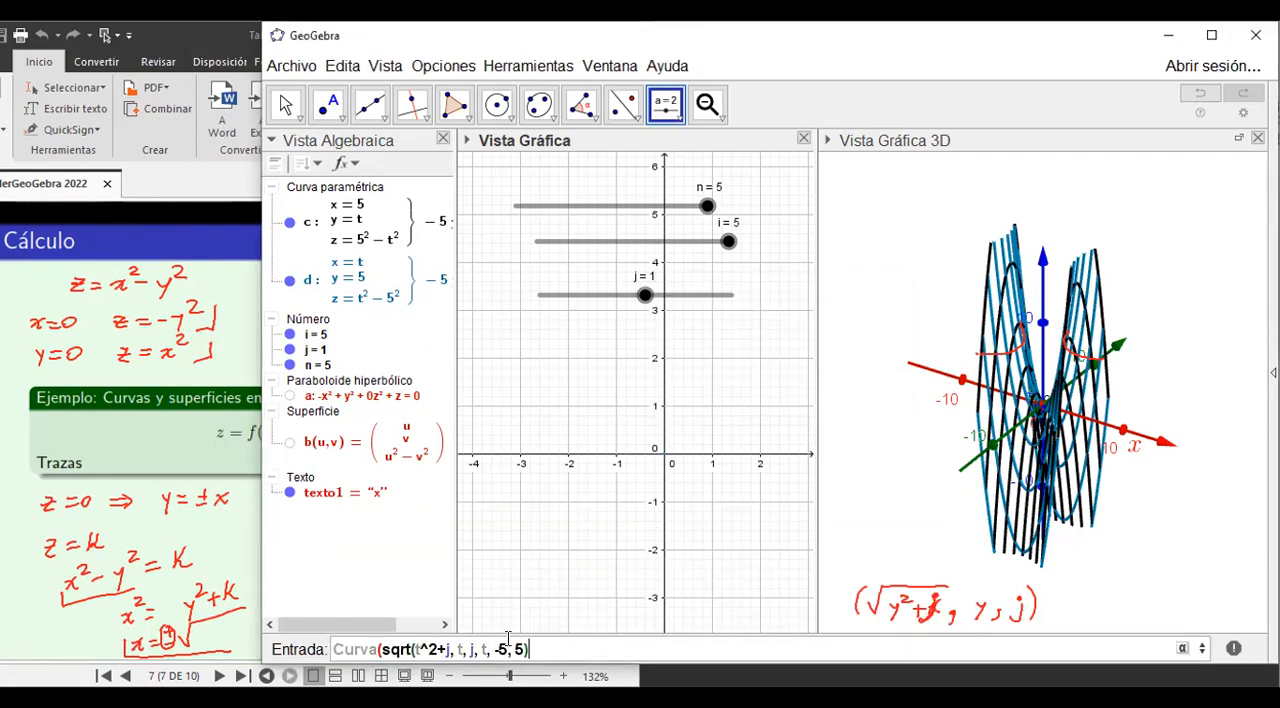
click(450, 648)
text(j))
drag(549, 648, 318, 648)
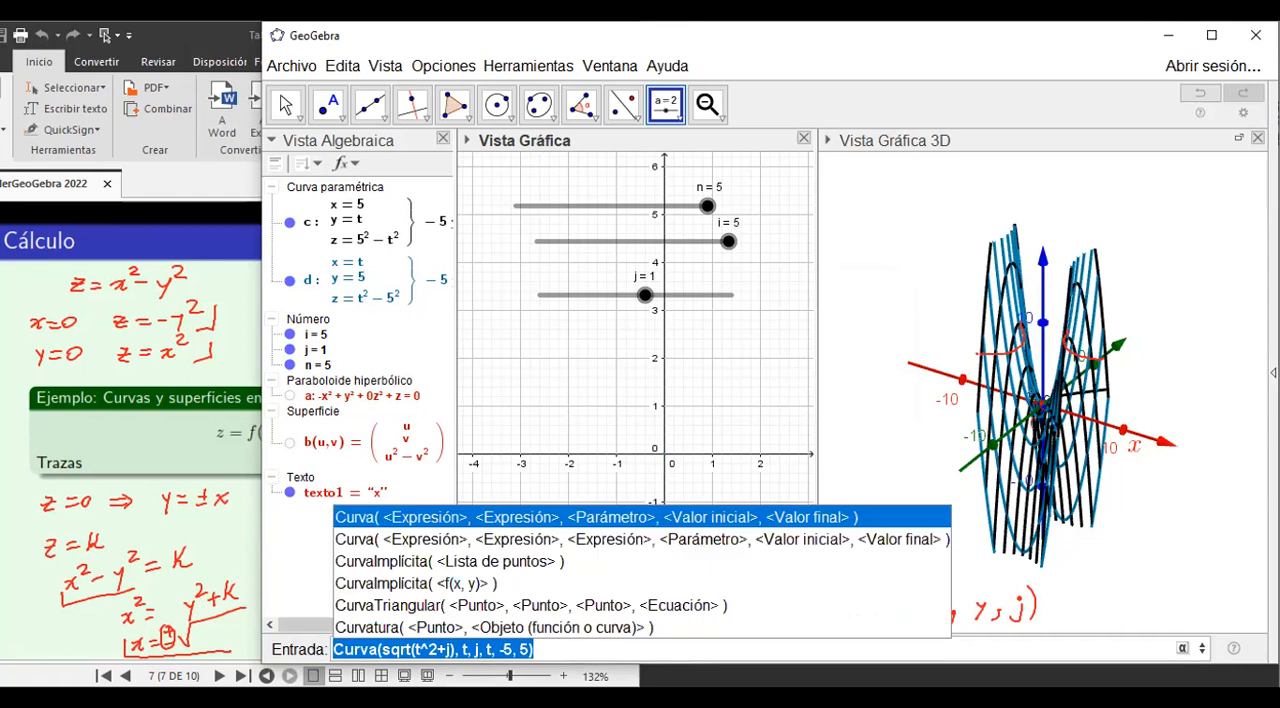
click(562, 651)
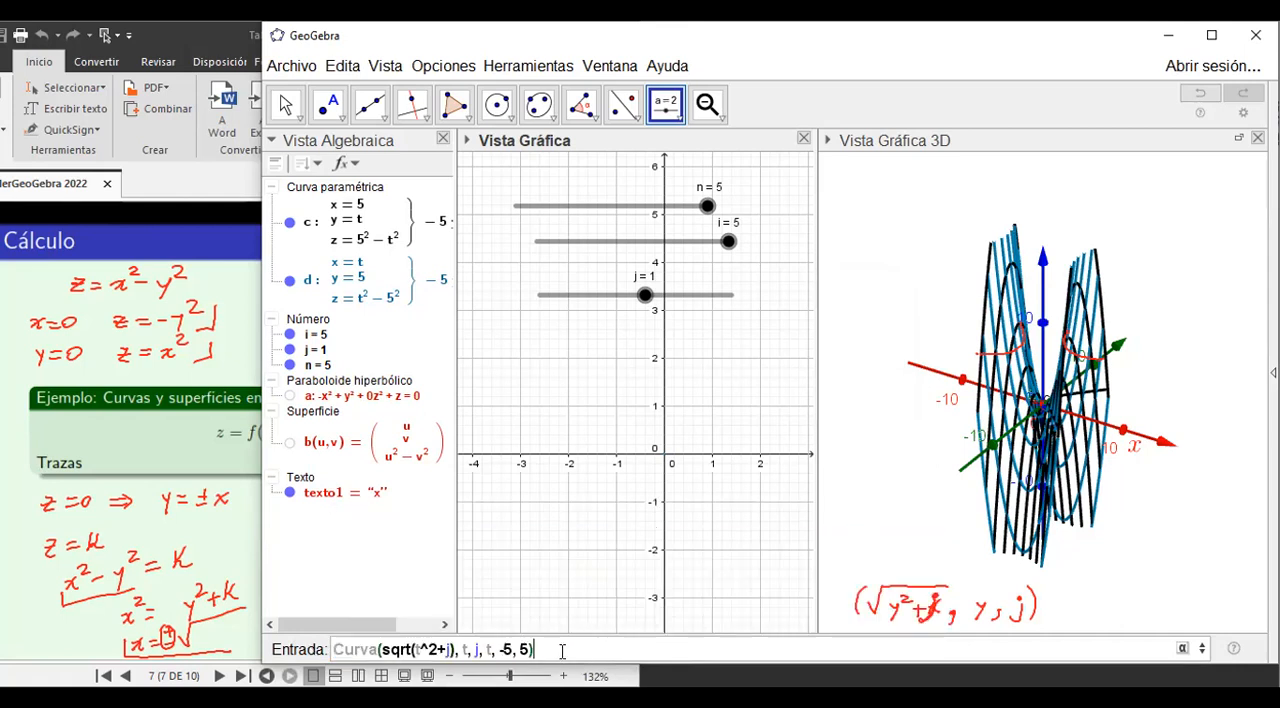
key(Return)
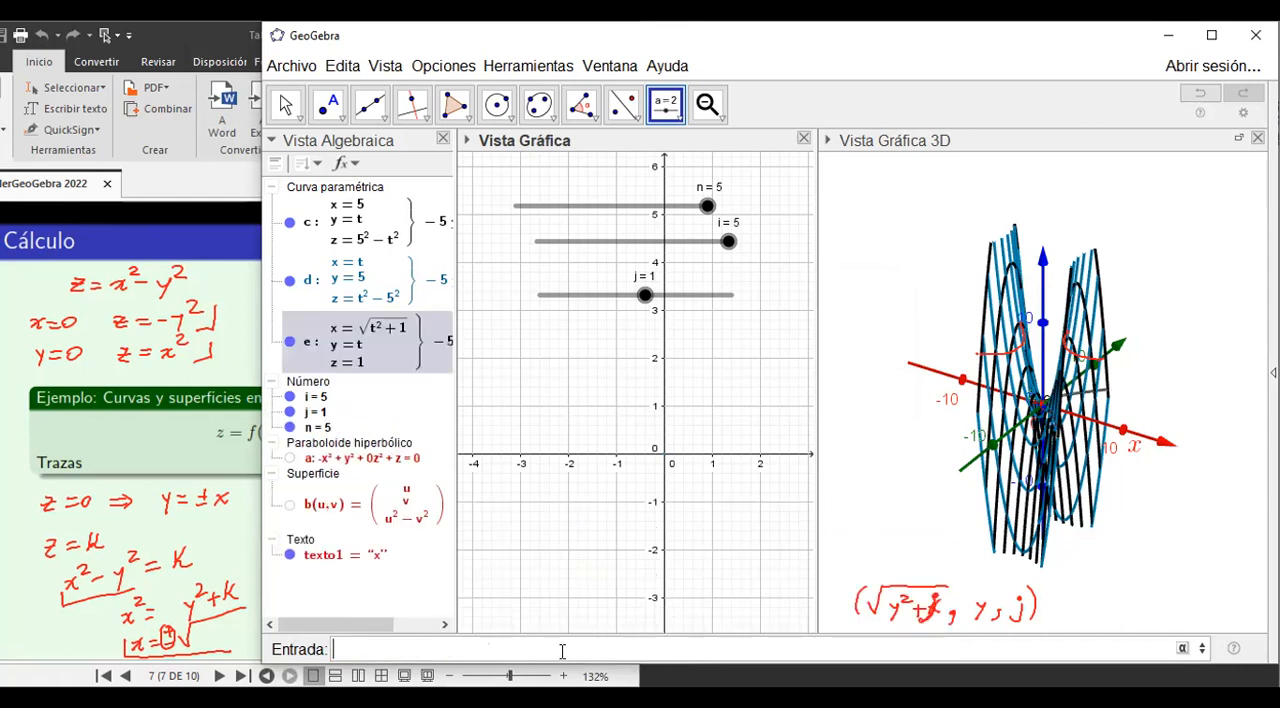
Reuse the last command to create the negative branch Curva(-sqrt(t^2+j), t, j, t, -5, 5).
key(Up)
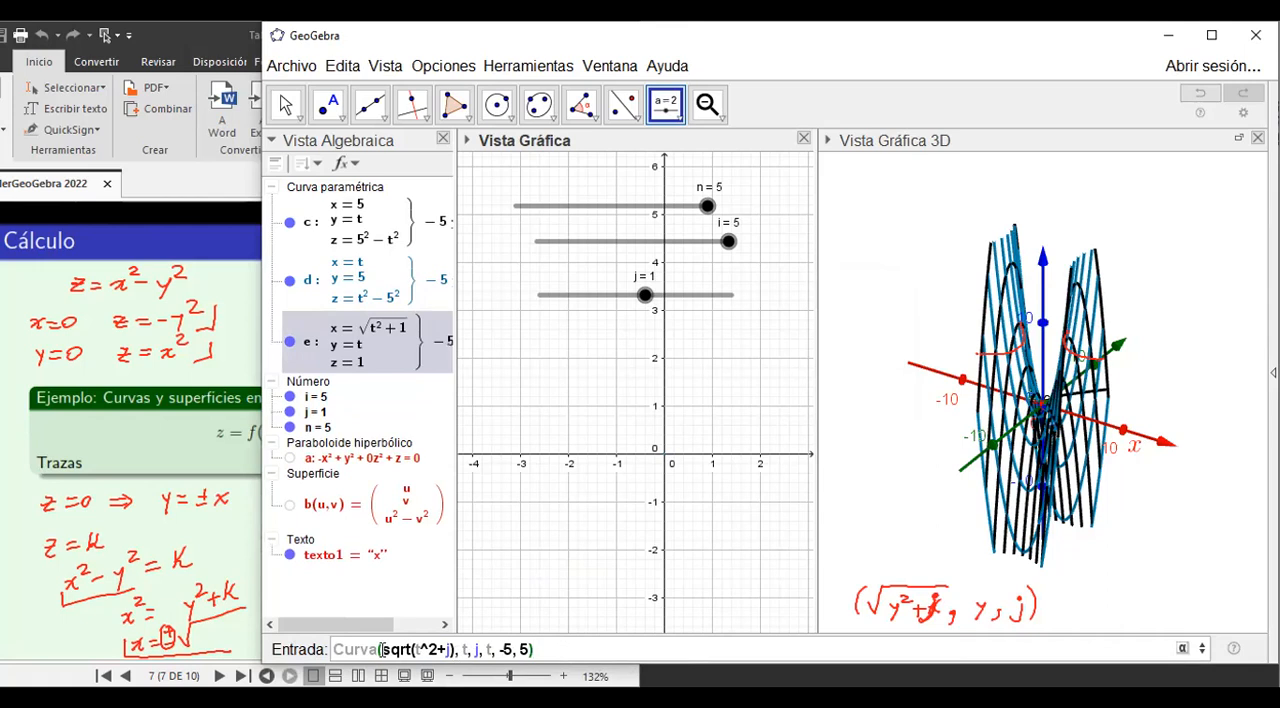
text(-)
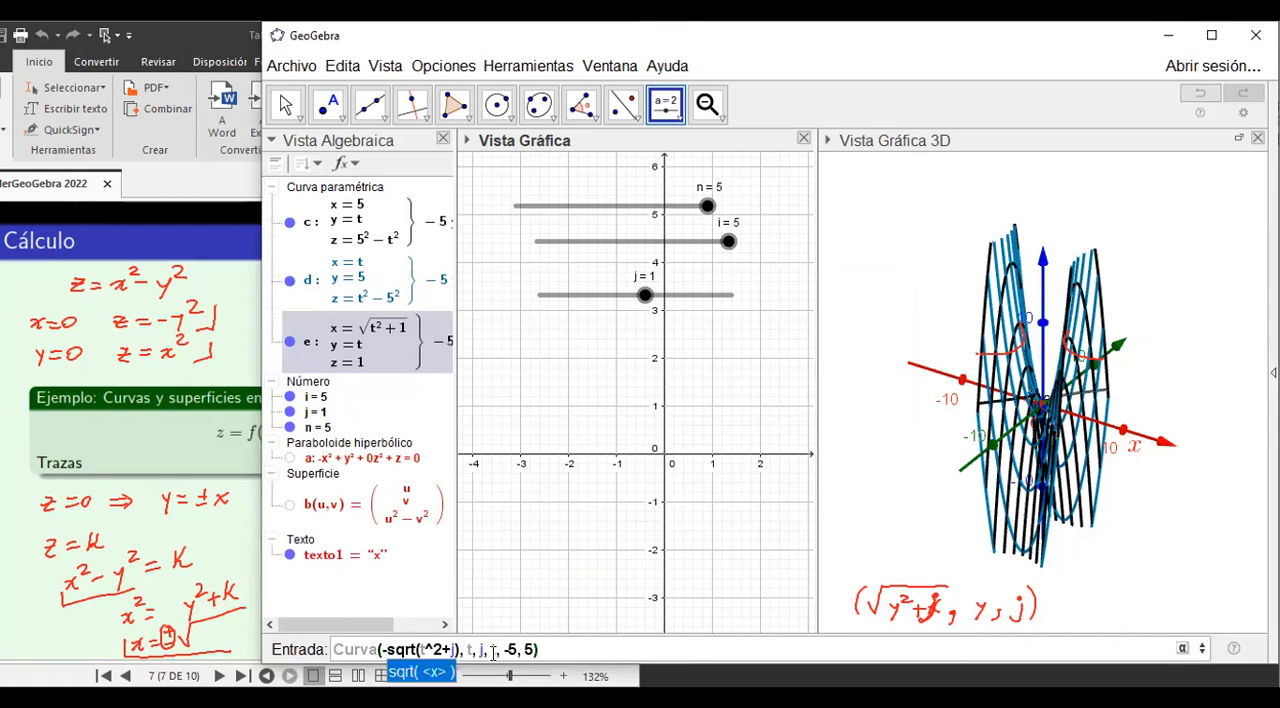
click(543, 649)
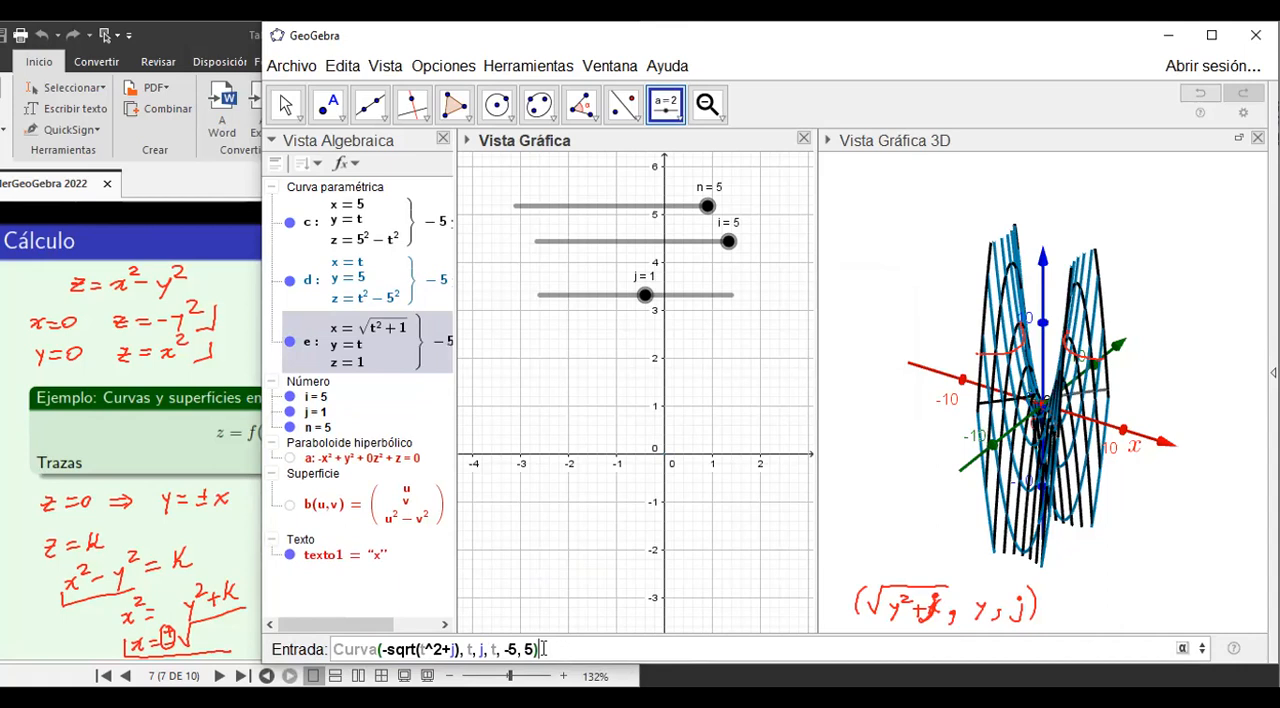
key(Return)
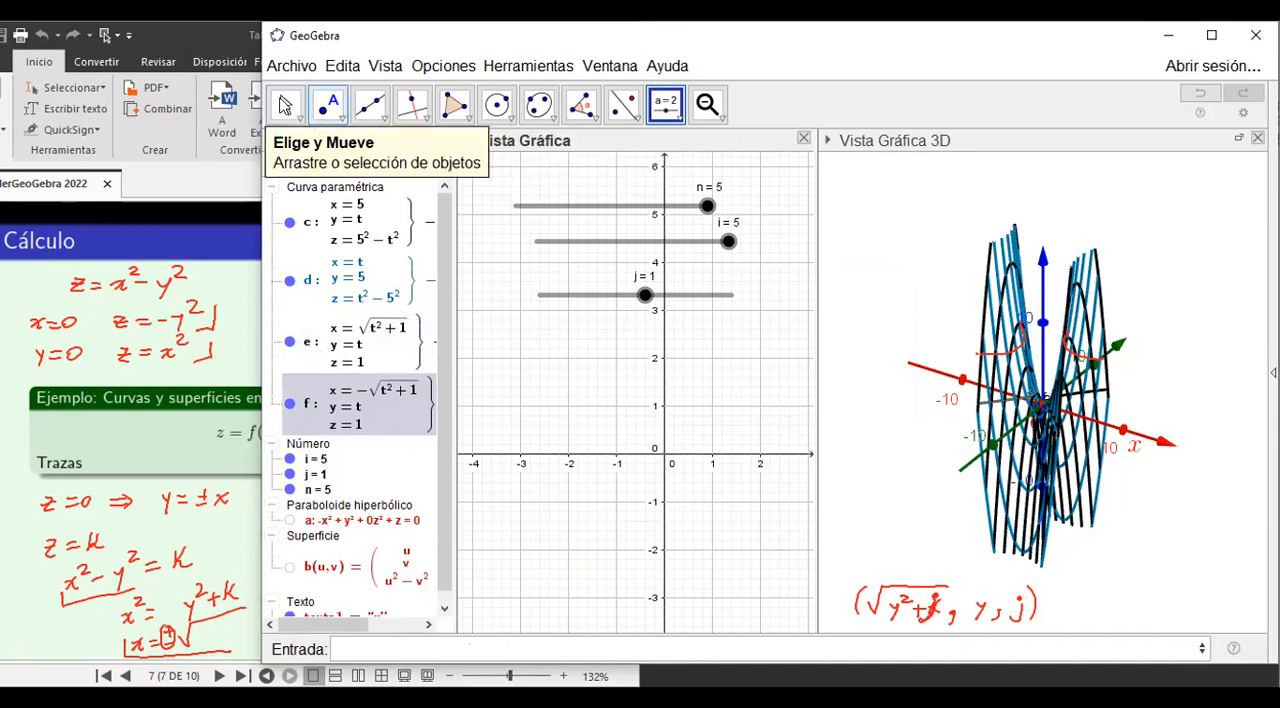
Change the color of both square-root curves e and f to orange (#FF6600).
click(285, 104)
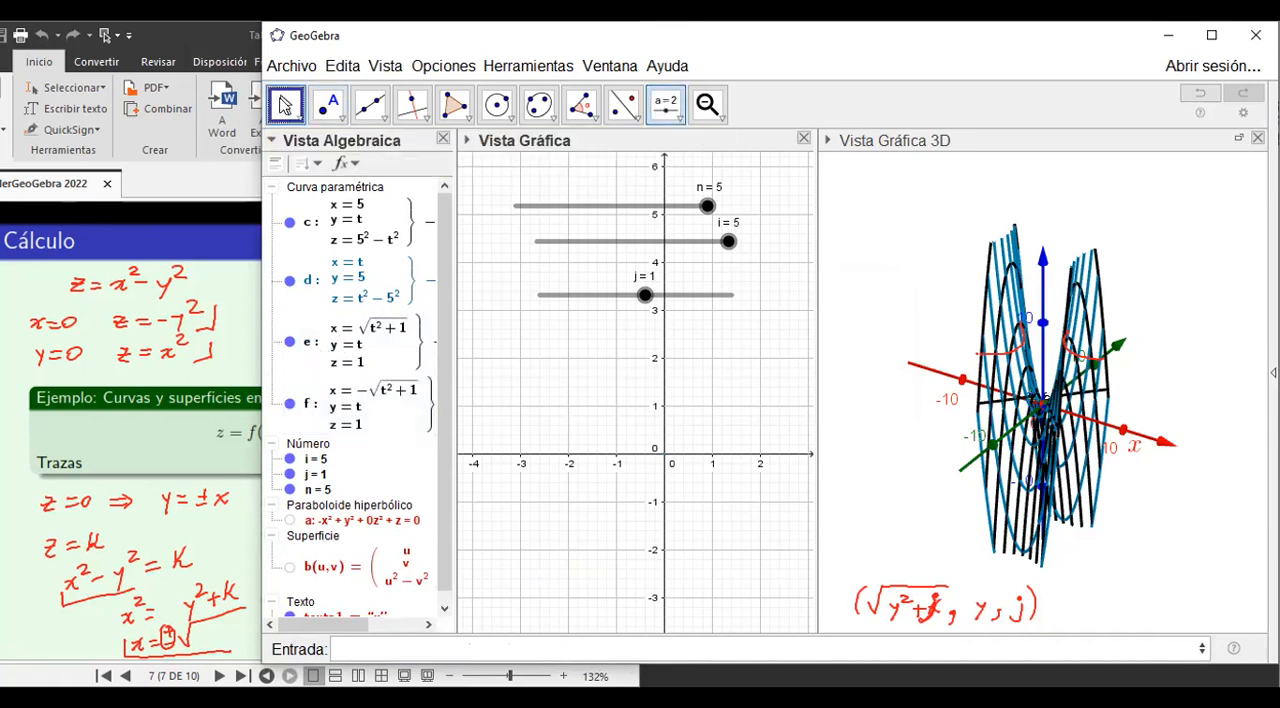
click(314, 343)
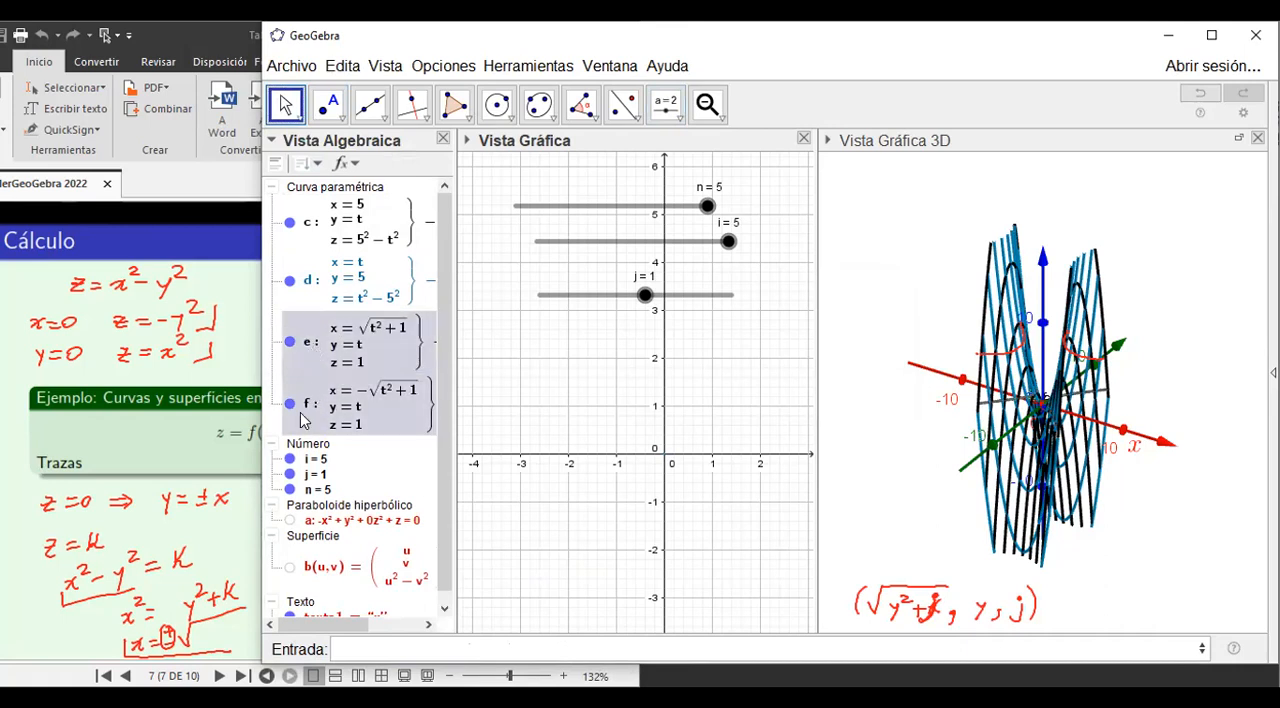
right_click(303, 420)
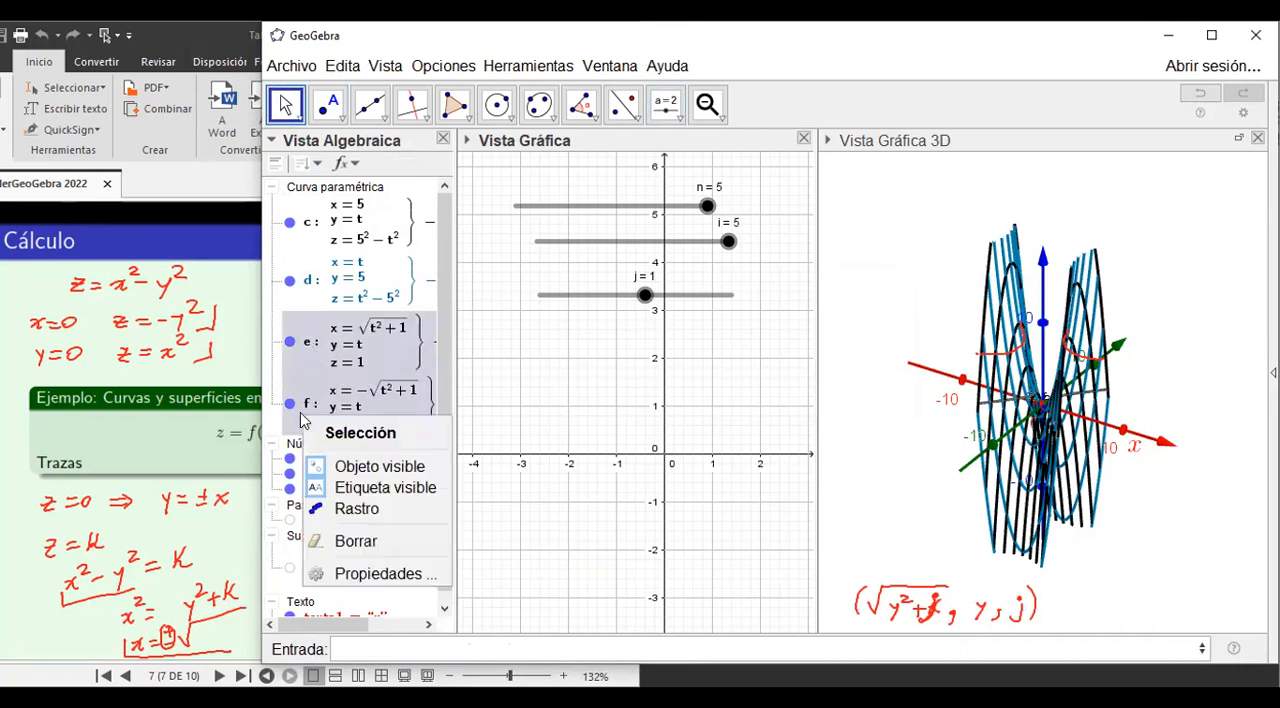
click(385, 578)
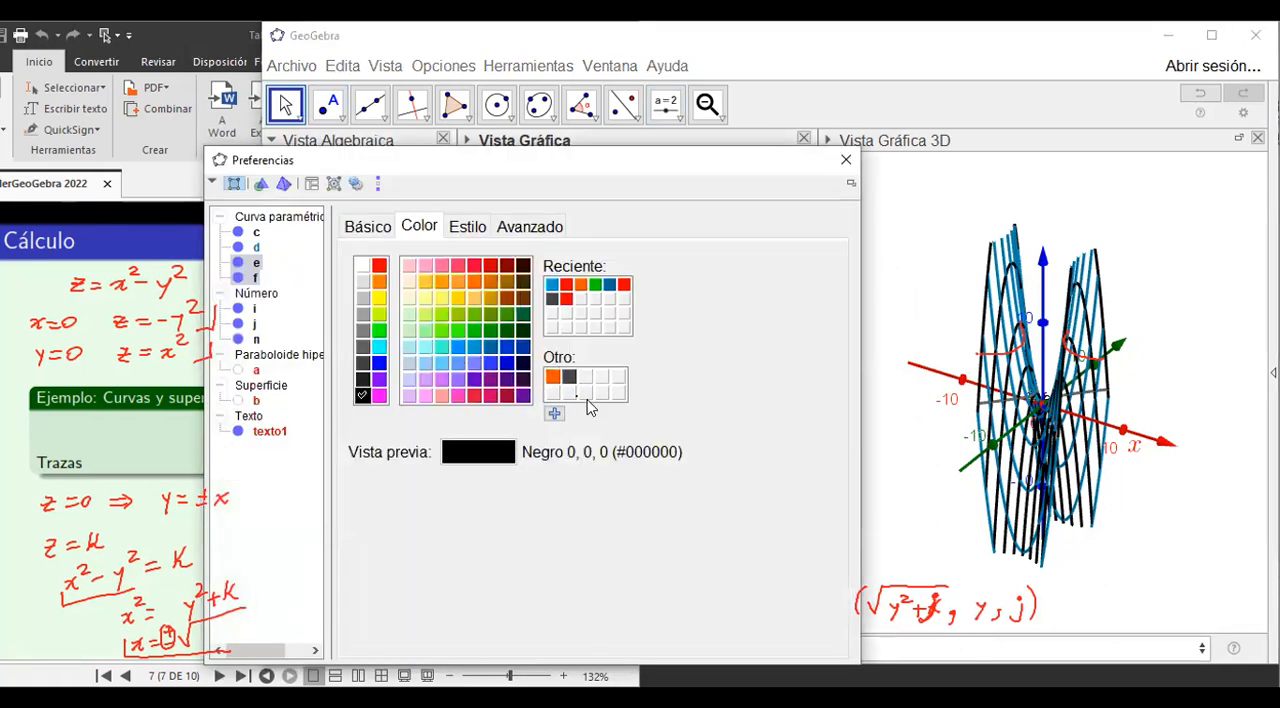
click(475, 285)
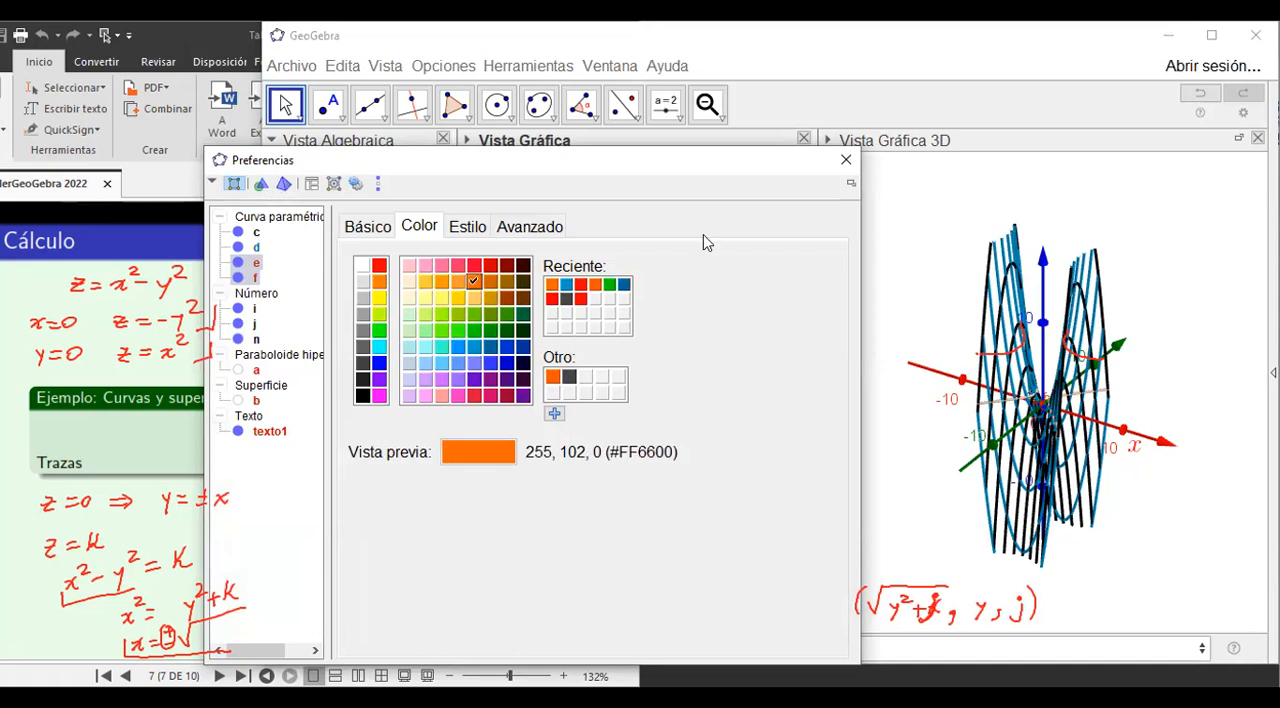
click(842, 163)
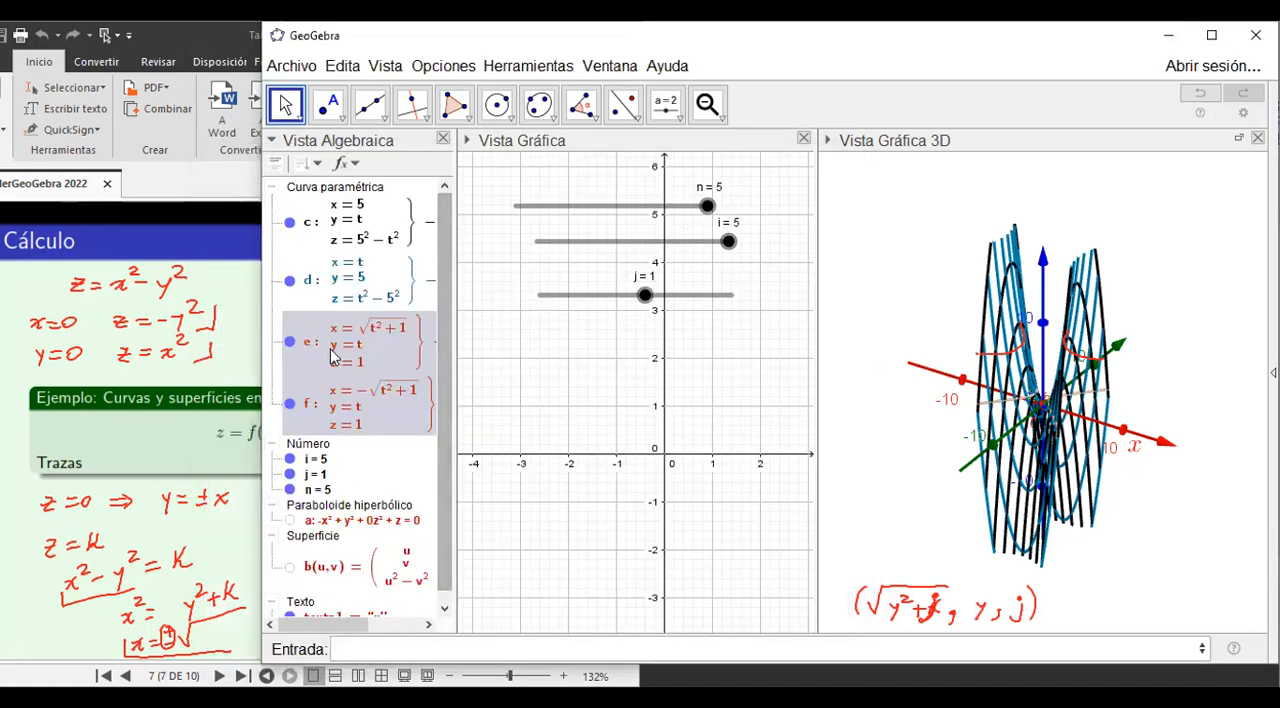
Turn on the trace for curves e and f and sweep slider j through its range, ending at 10.
right_click(335, 357)
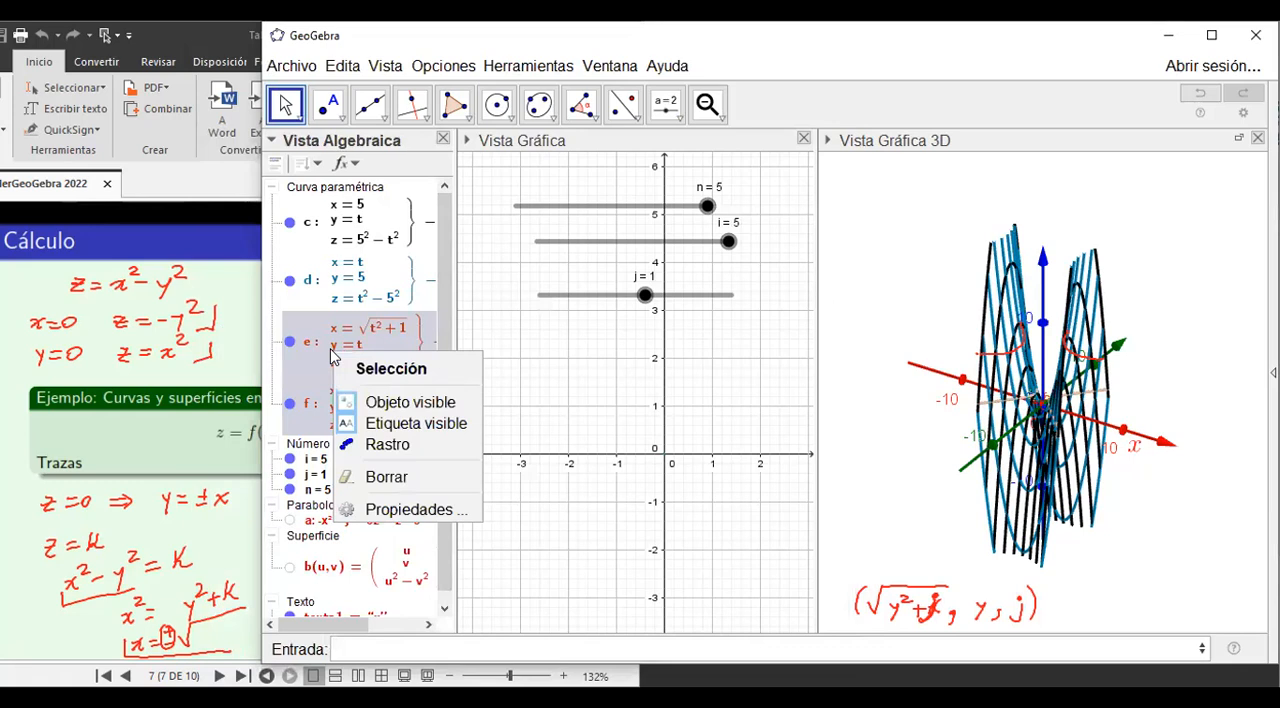
click(385, 445)
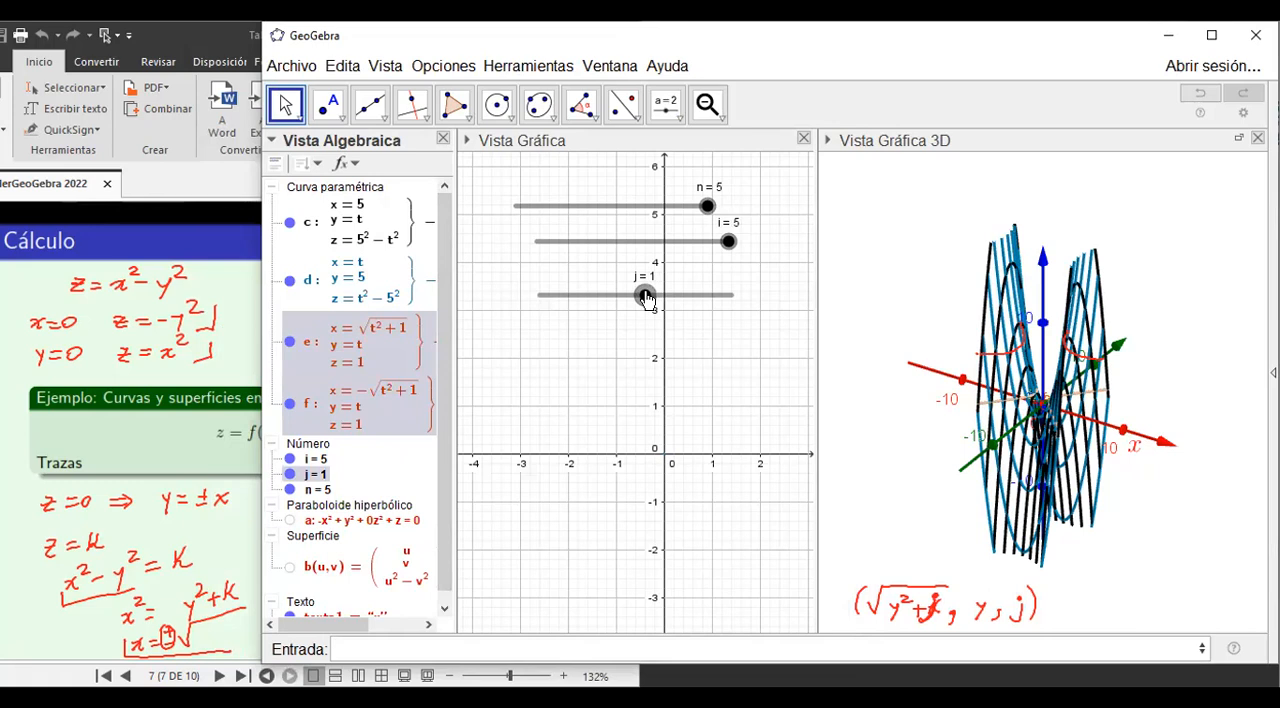
mouse_move(645, 298)
mouse_down()
mouse_move(537, 300)
mouse_move(737, 300)
mouse_up()
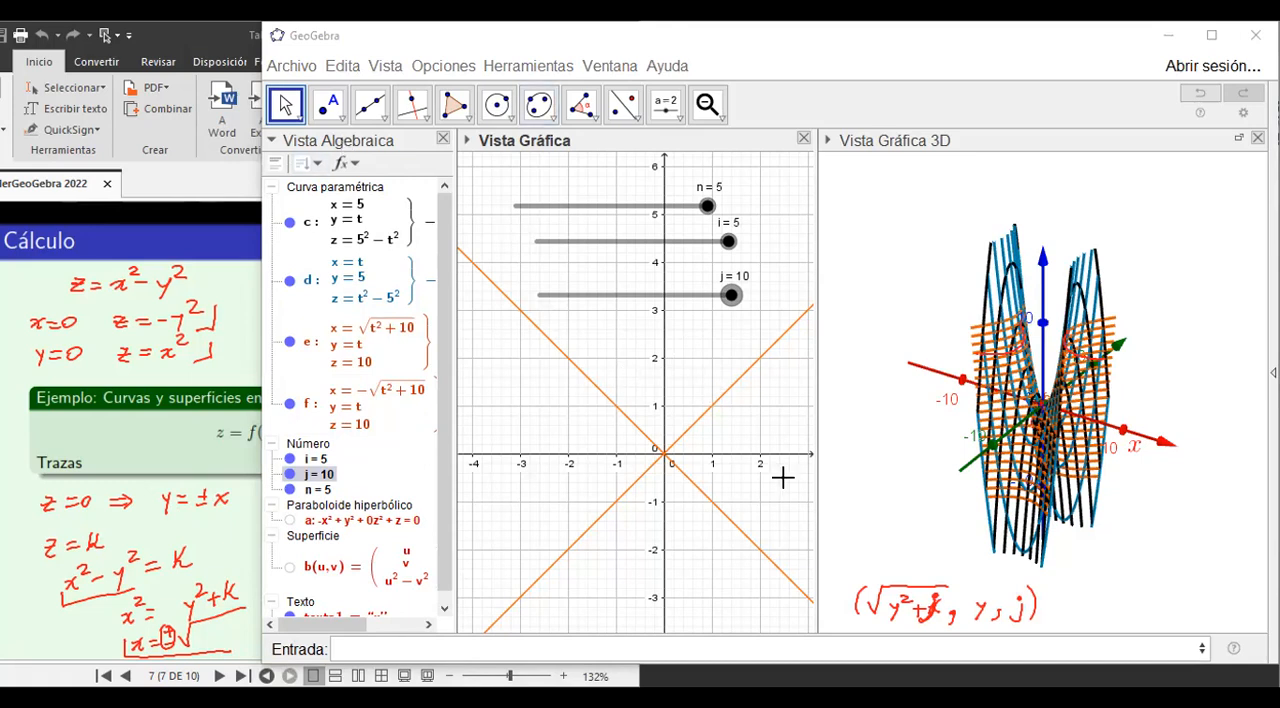
Rotate the 3D view to examine the black, blue and orange traces of the surface, and clear the handwritten notes.
click(722, 120)
click(950, 190)
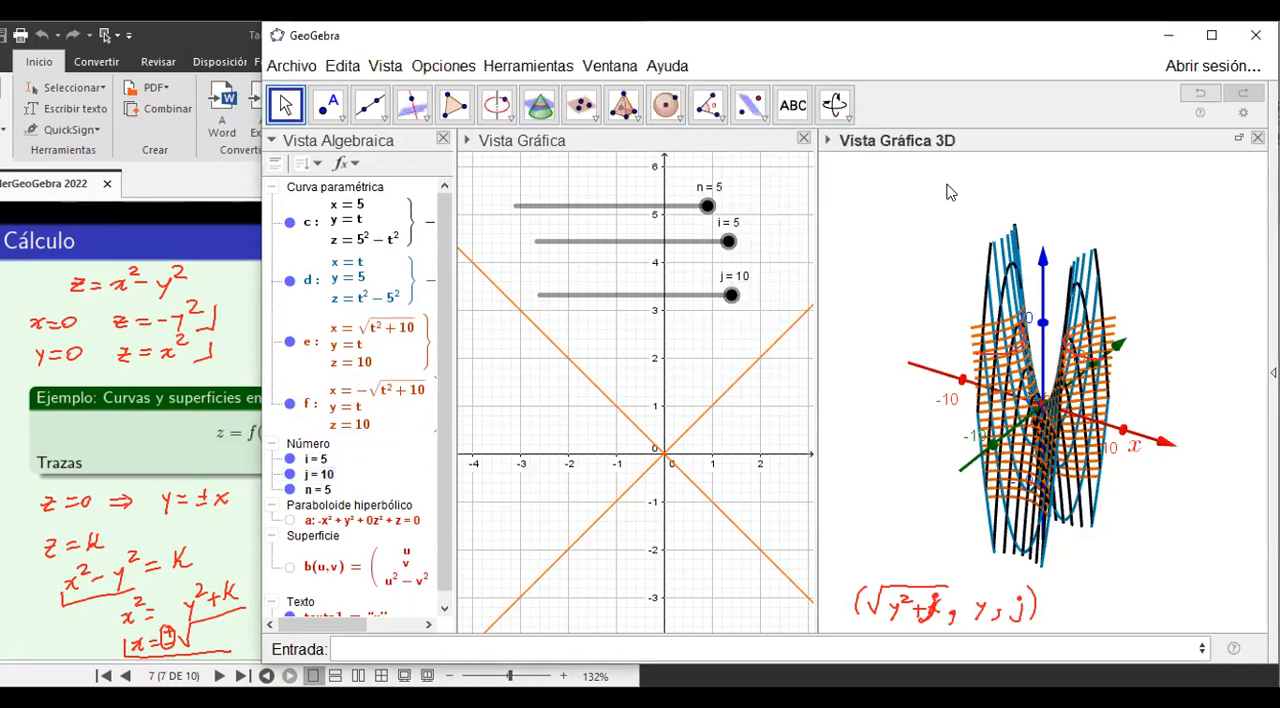
click(835, 106)
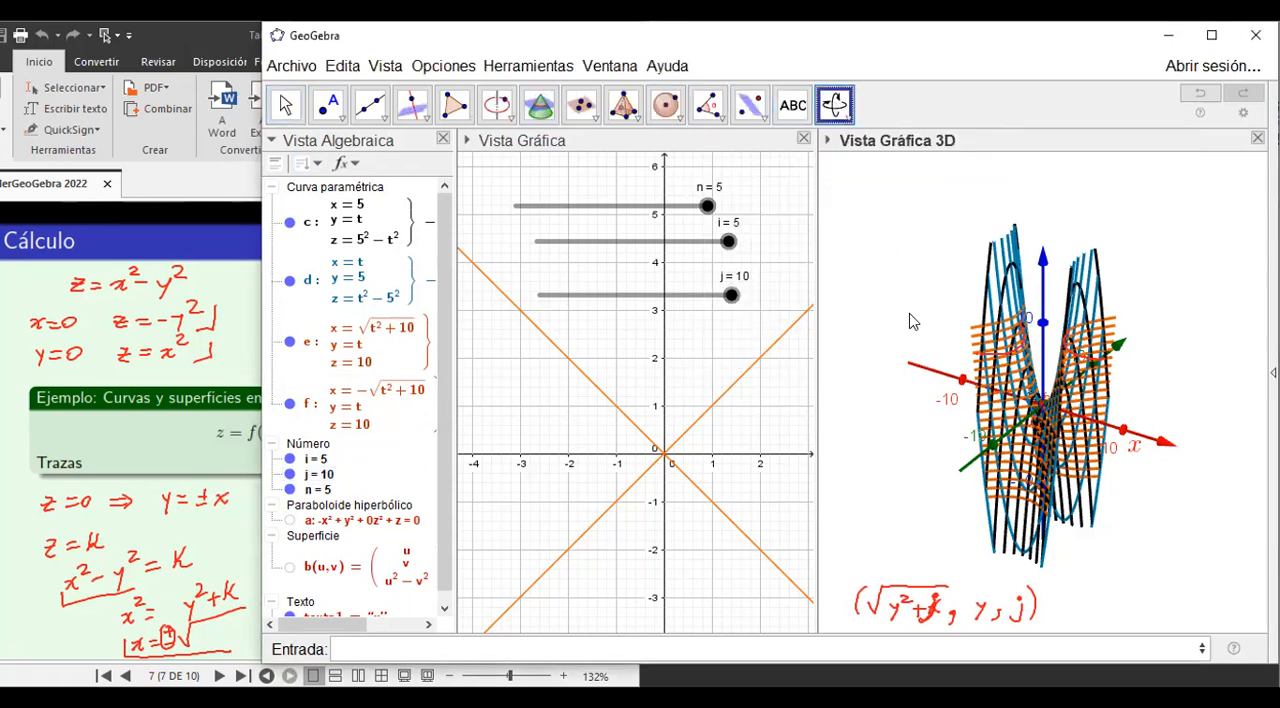
mouse_move(910, 321)
mouse_down()
mouse_move(927, 335)
mouse_move(908, 377)
mouse_move(892, 378)
mouse_move(877, 351)
mouse_move(909, 320)
mouse_up()
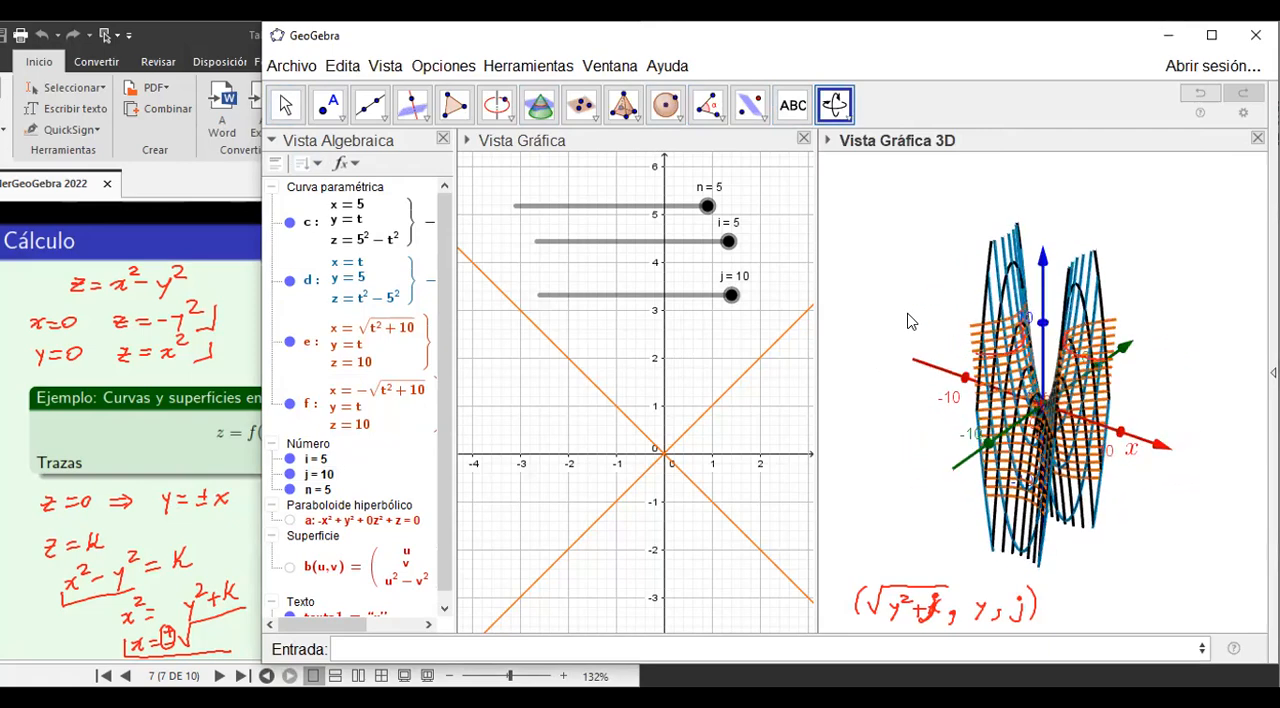
click(1092, 134)
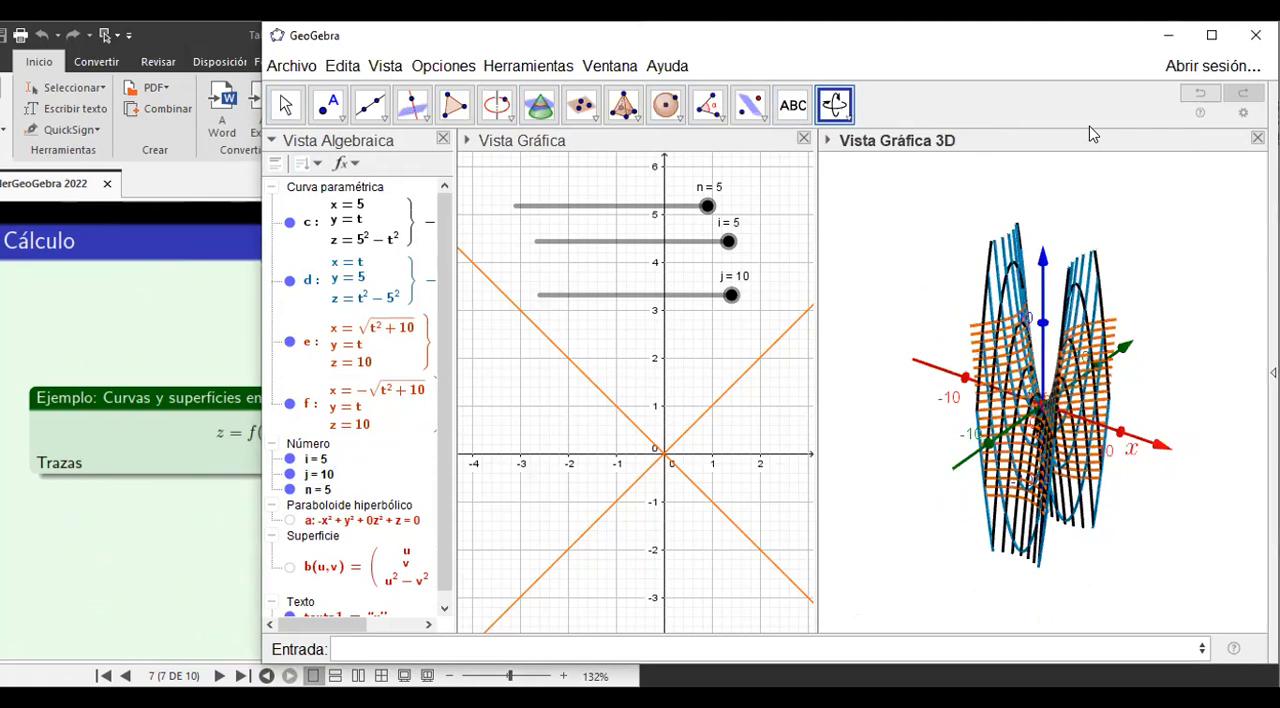
drag(931, 267, 1131, 280)
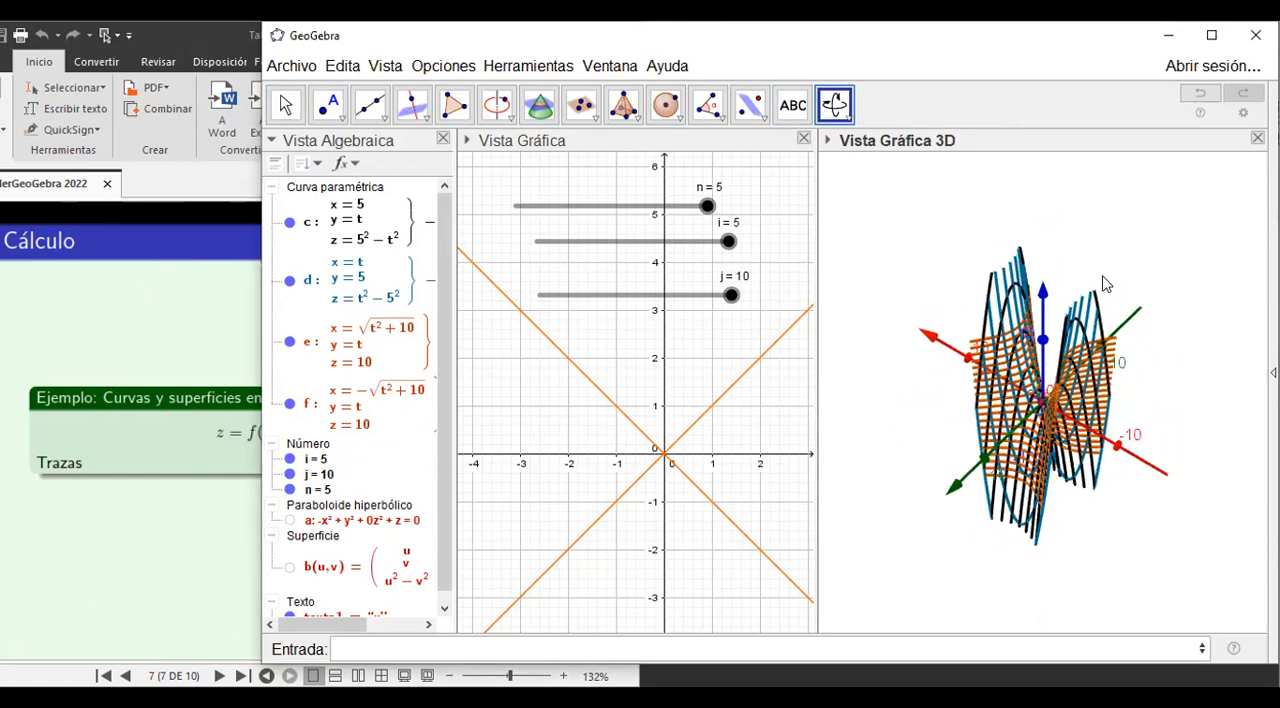
Zoom out the 3D view and sweep slider j down to -10 to redraw the orange level-curve traces.
click(843, 120)
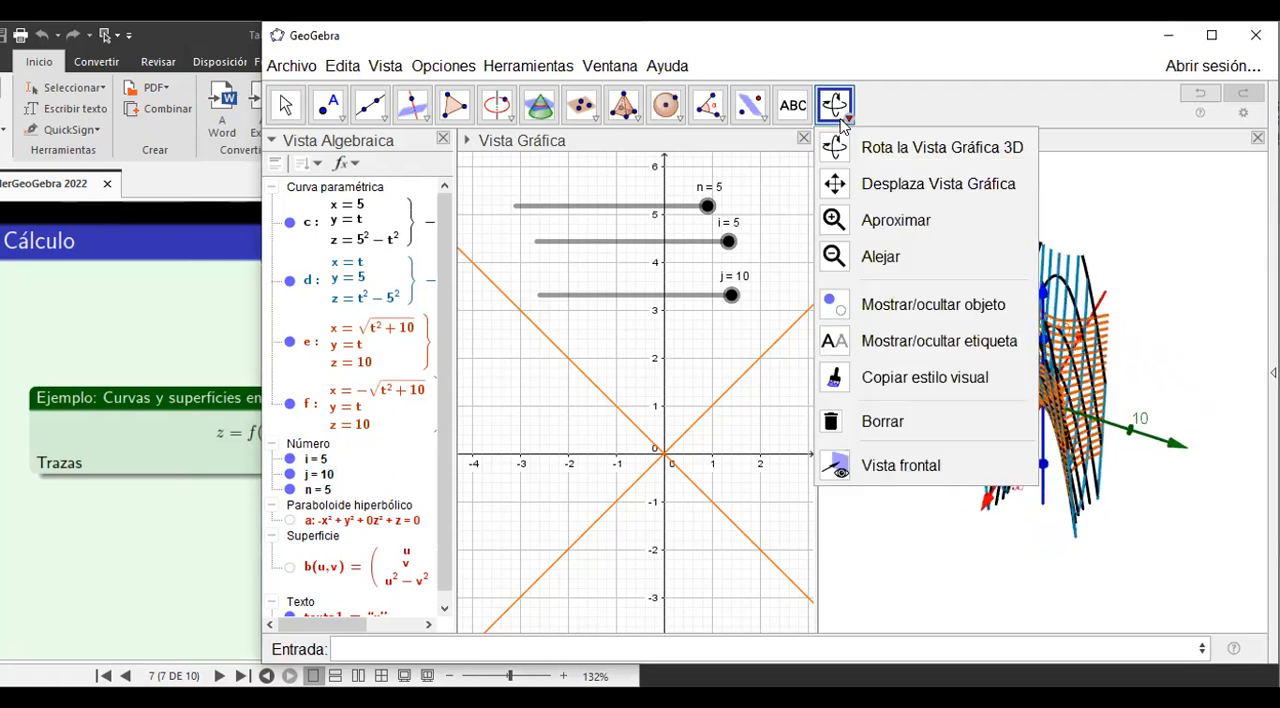
click(881, 257)
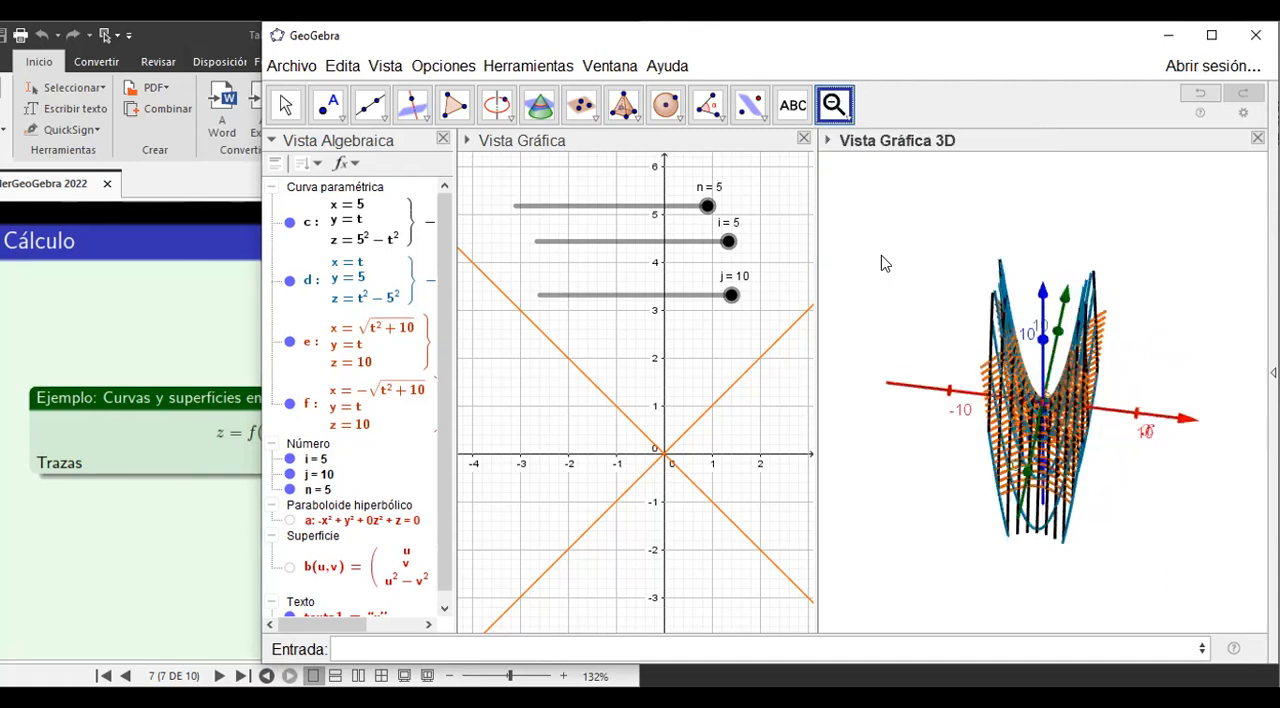
click(958, 535)
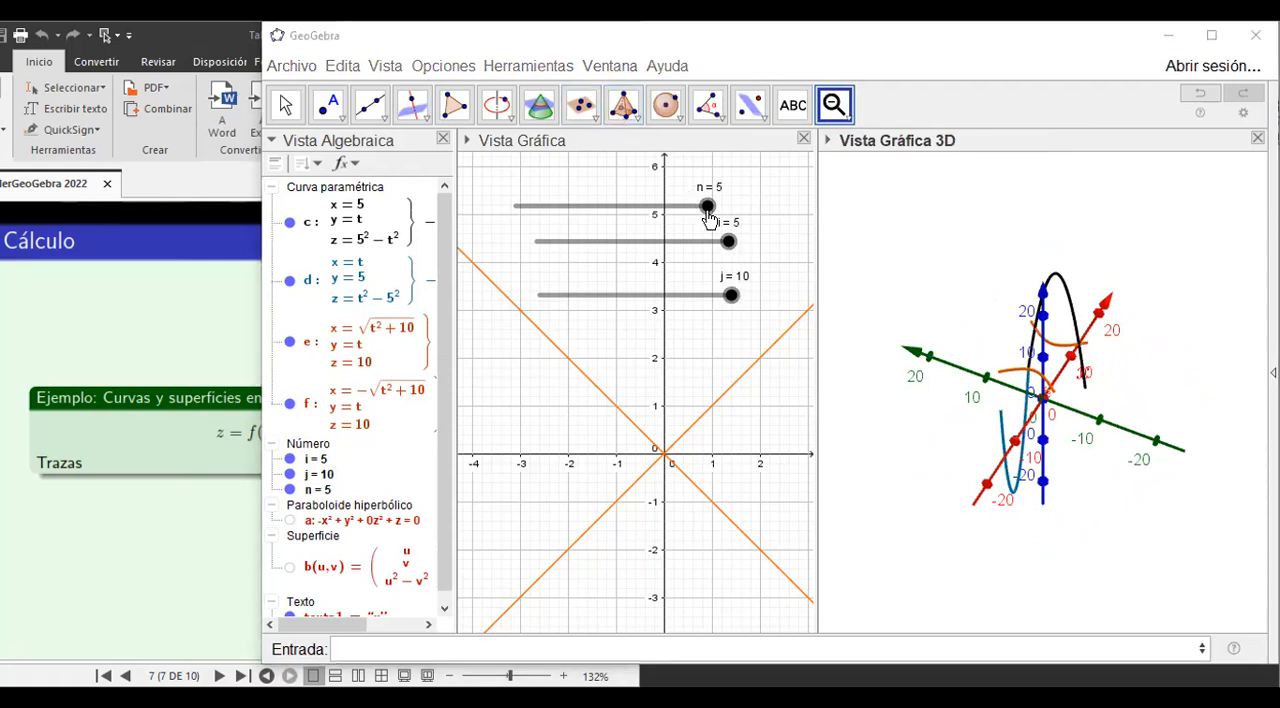
click(911, 448)
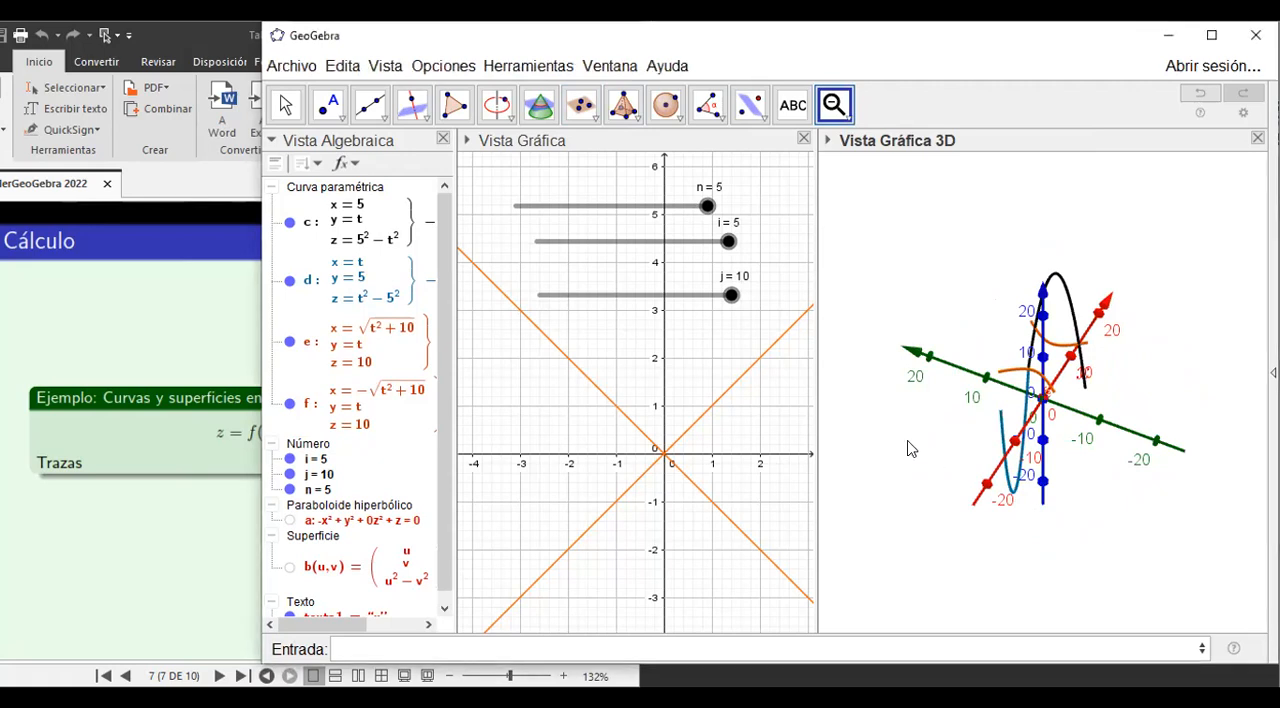
click(843, 121)
click(880, 146)
drag(1117, 447, 926, 417)
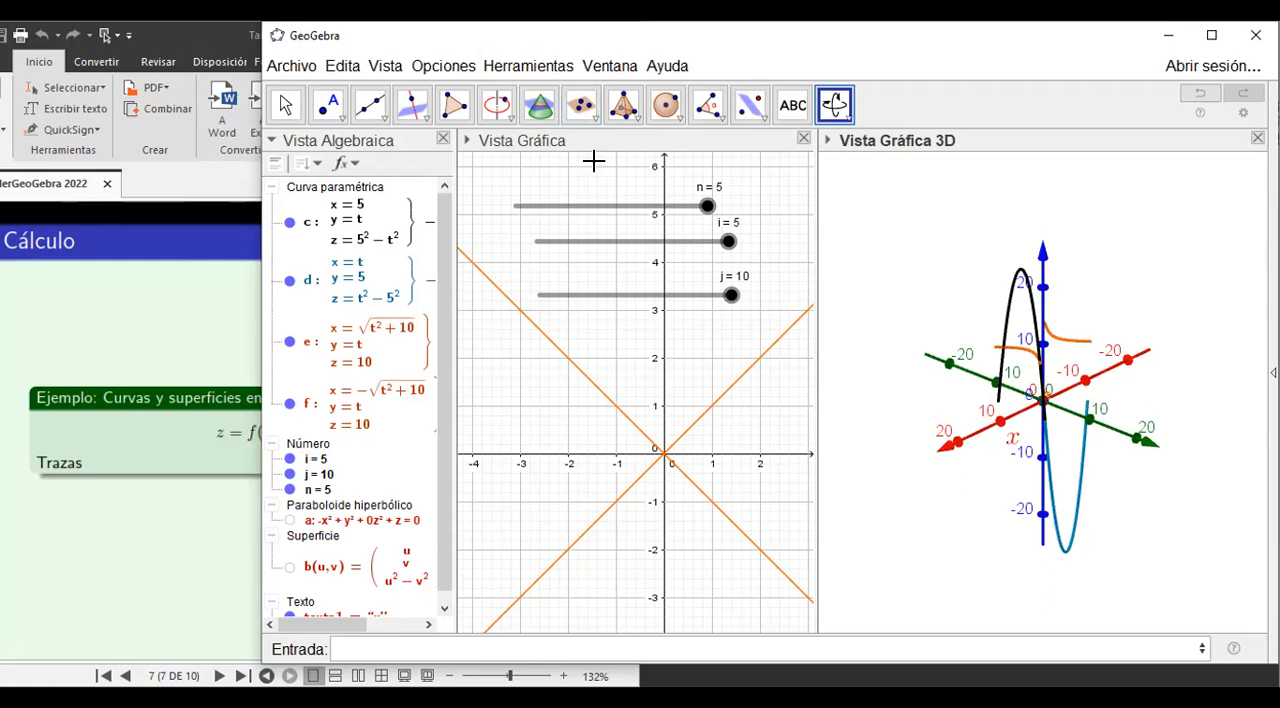
click(290, 104)
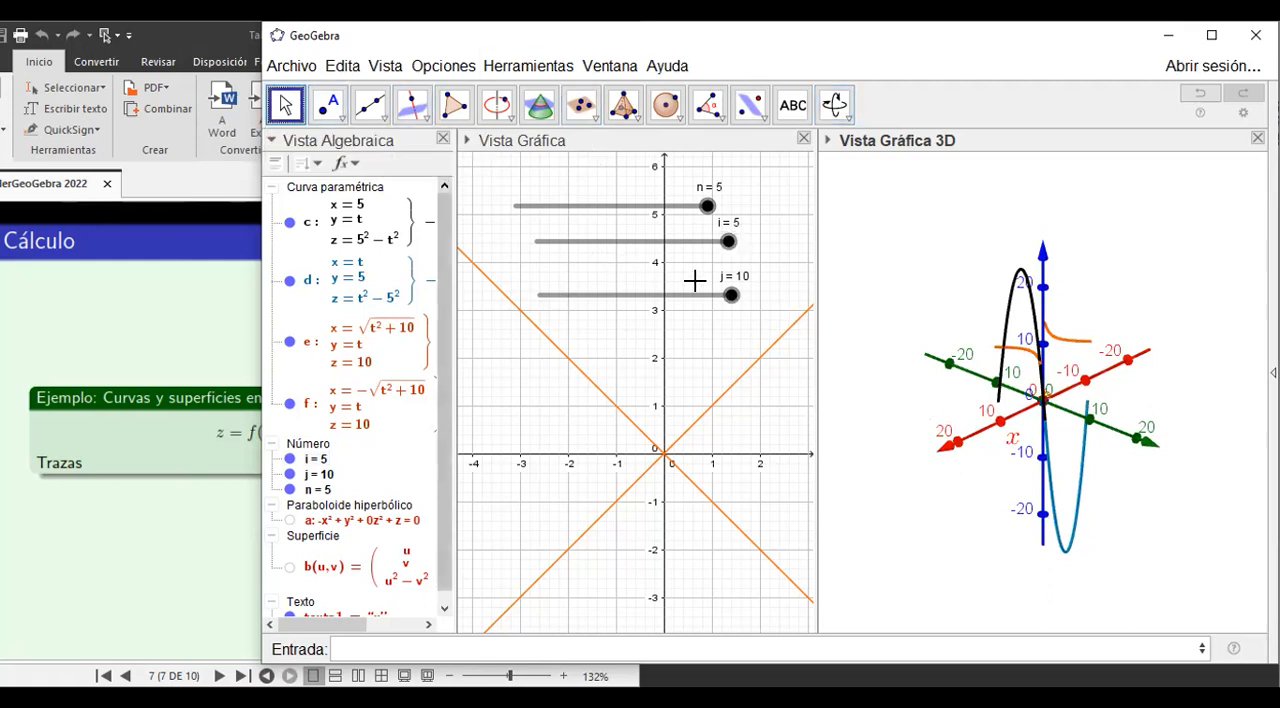
click(731, 297)
drag(731, 306, 484, 333)
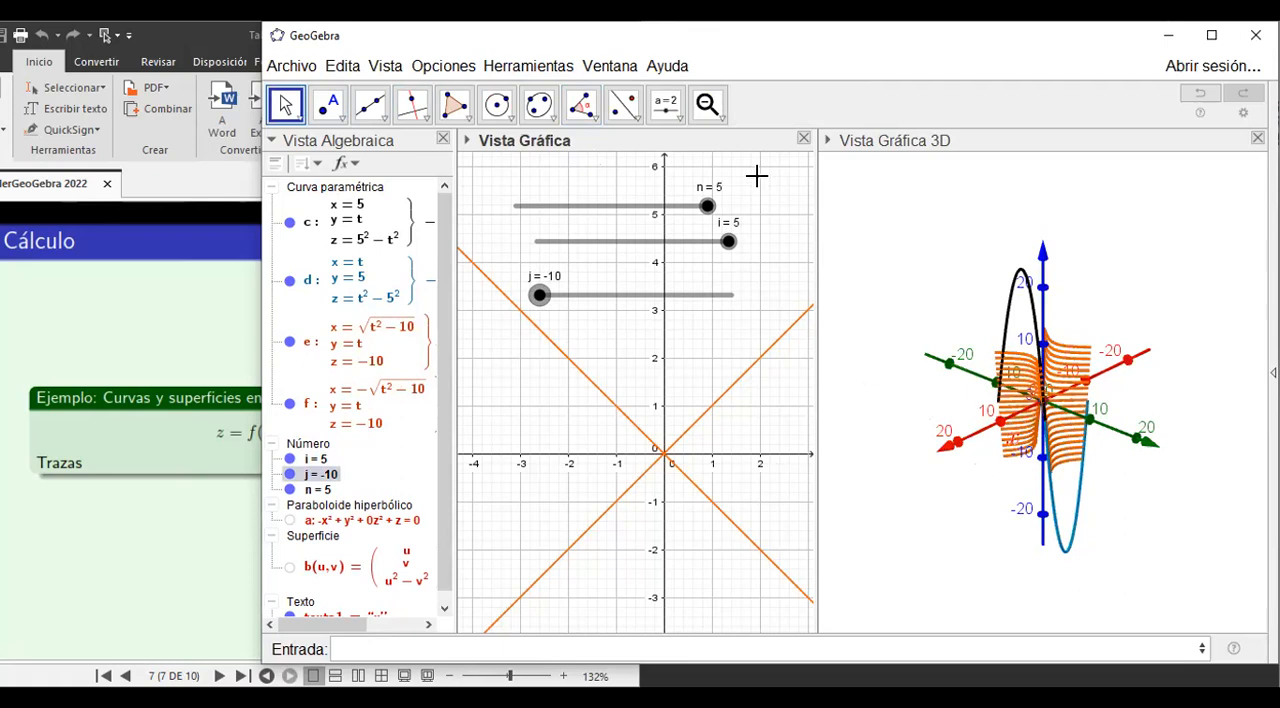
Sweep sliders i and n down to -5 to redraw the blue and black parabola traces.
click(707, 104)
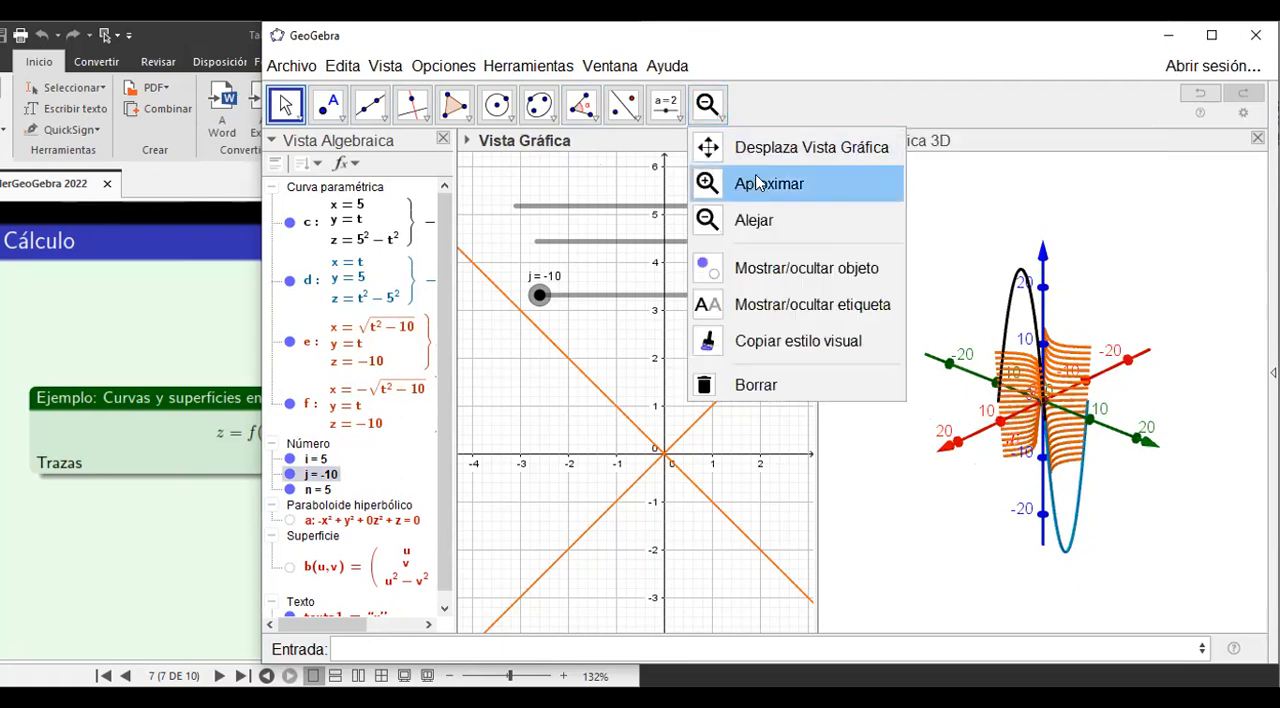
click(957, 194)
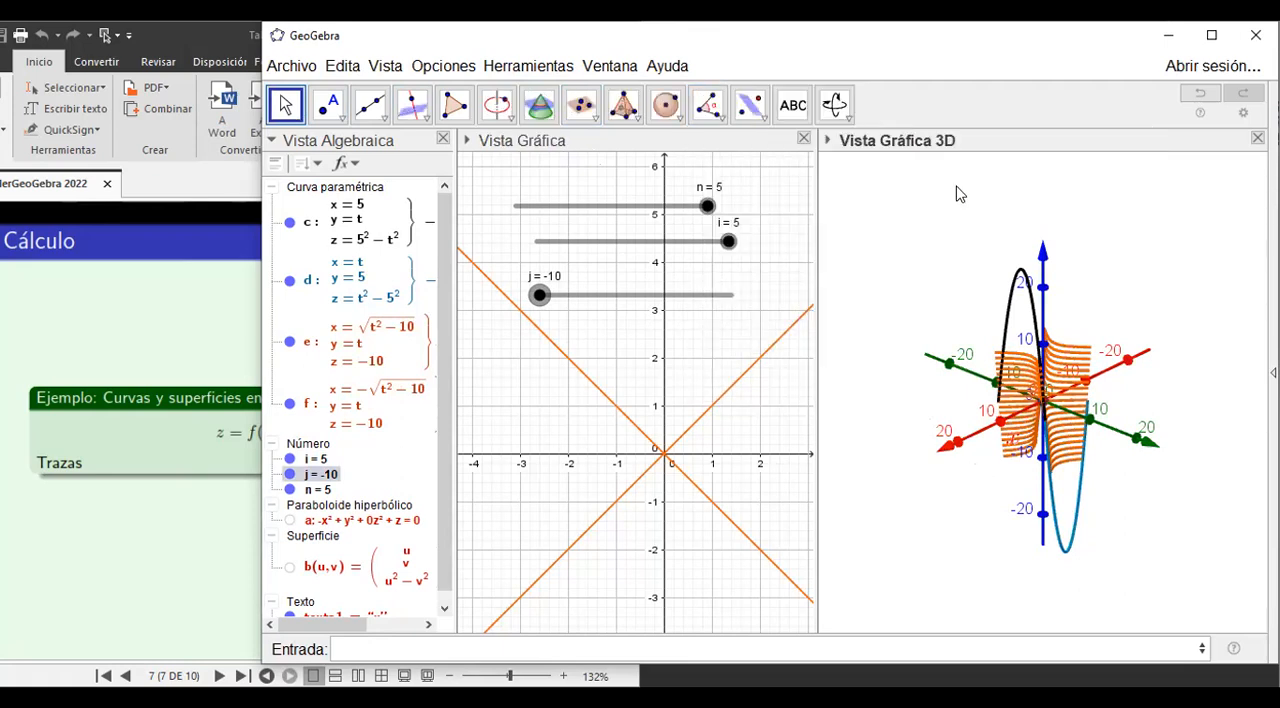
click(835, 104)
drag(931, 305, 1038, 305)
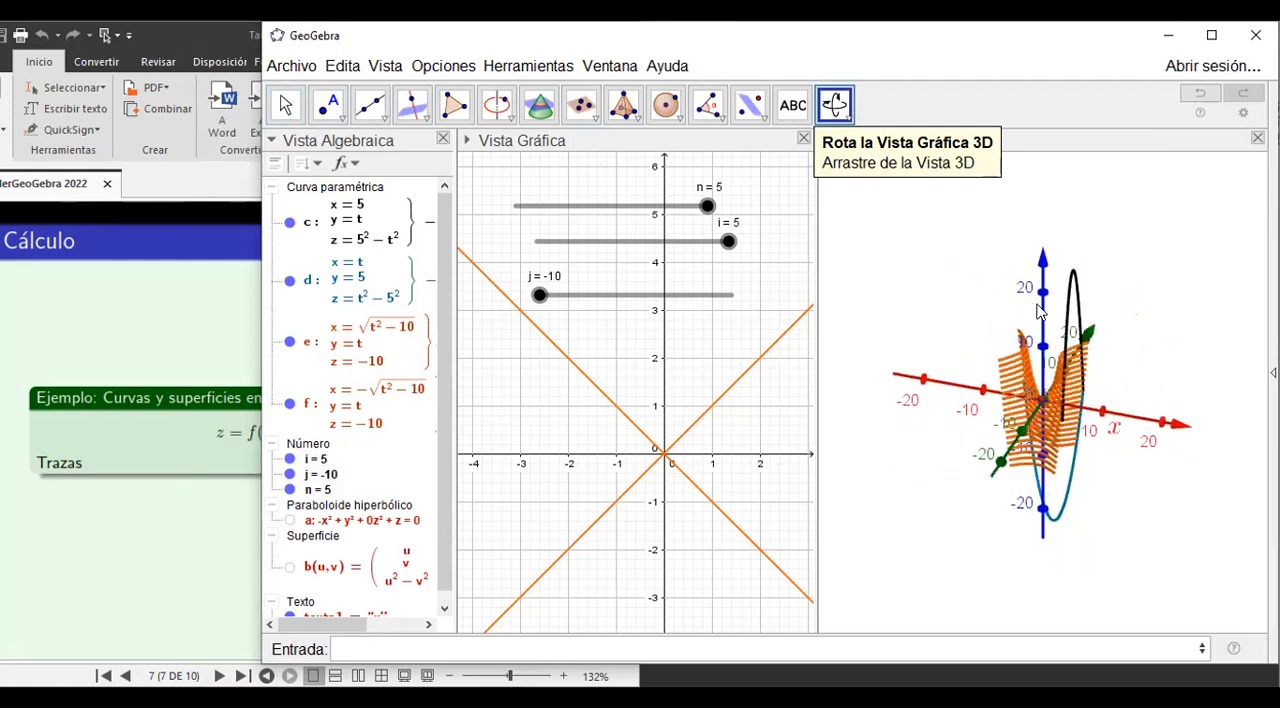
click(284, 105)
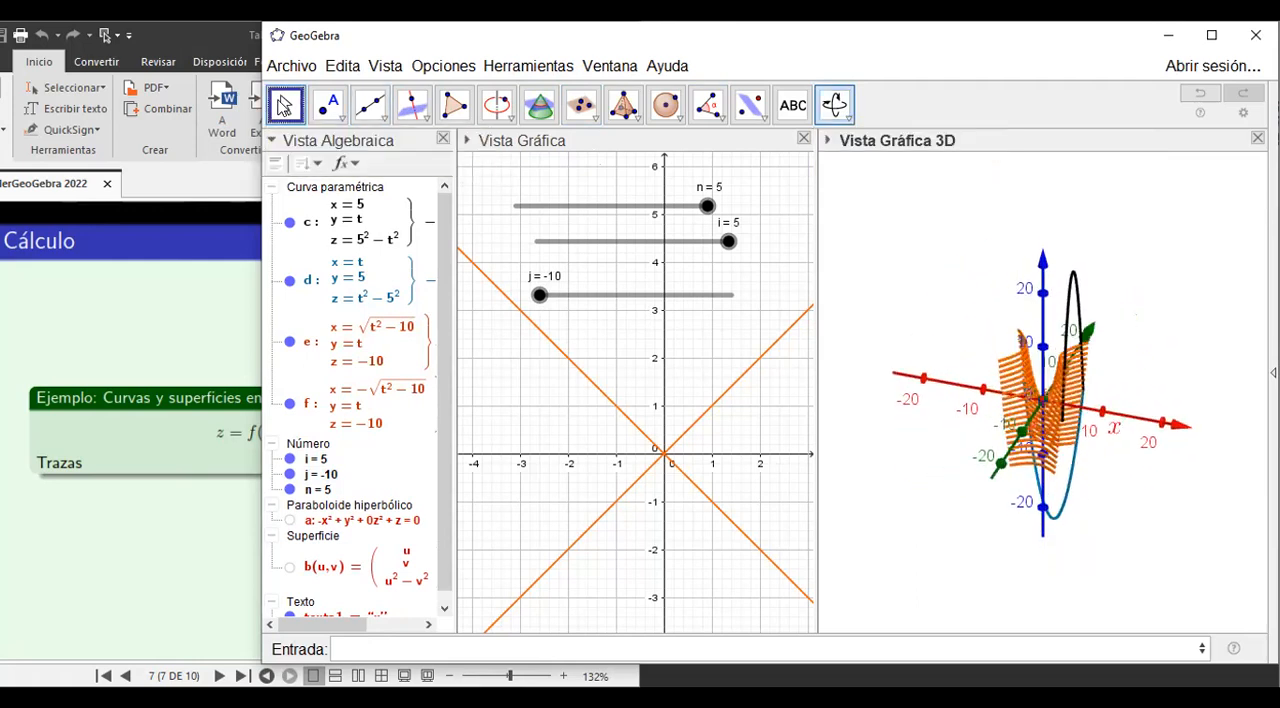
drag(728, 243, 505, 303)
drag(708, 206, 470, 214)
Orbit around the three combined families of traces to examine the saddle shape from different sides.
drag(1120, 483, 912, 483)
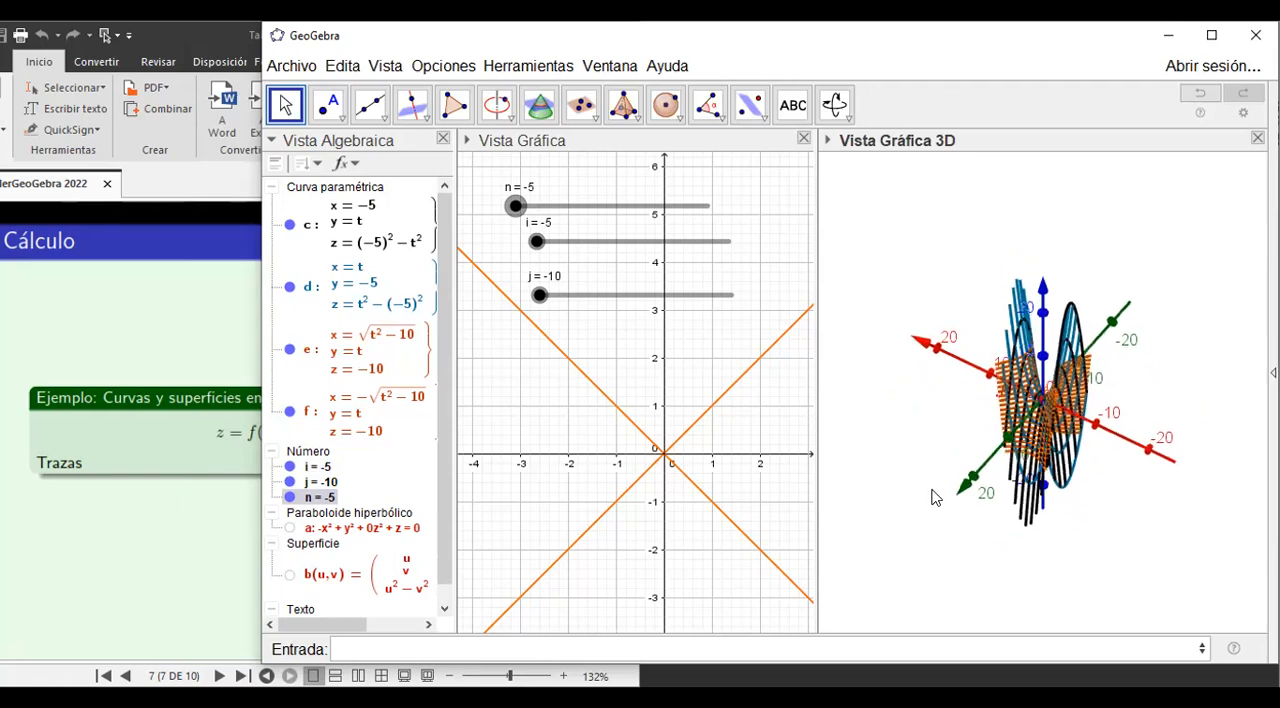
click(1110, 478)
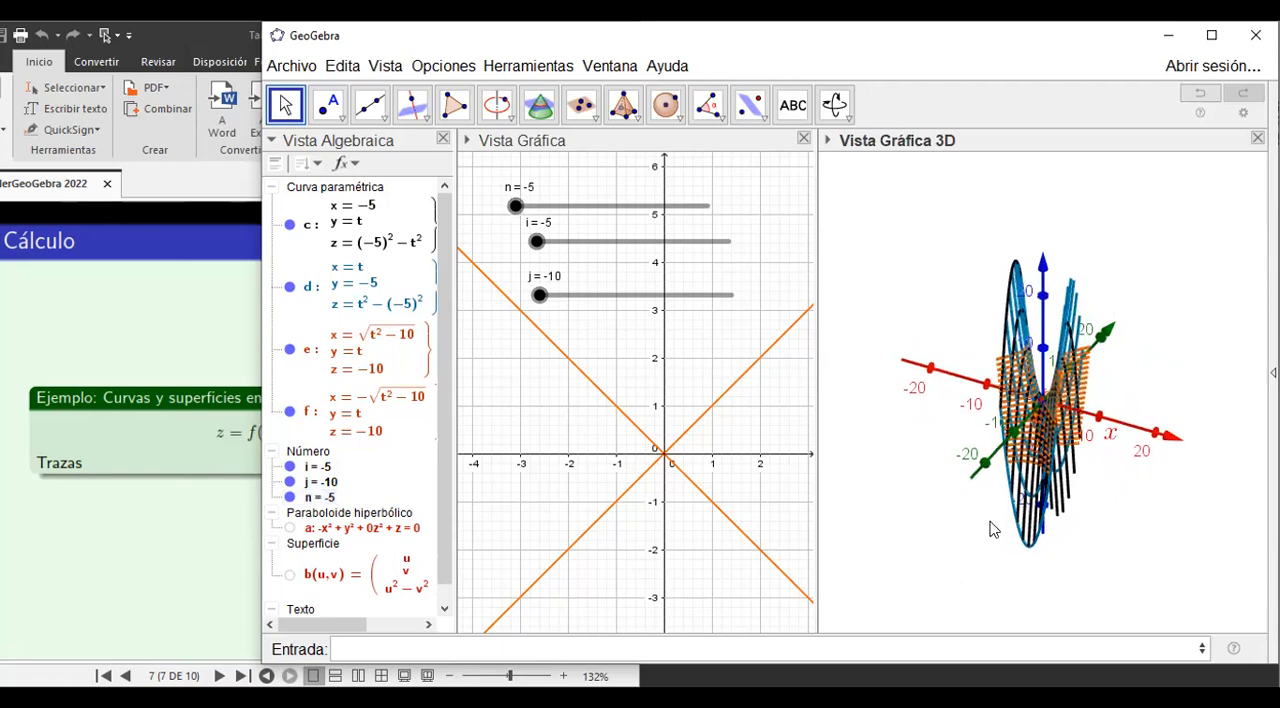
mouse_move(927, 523)
mouse_down()
mouse_move(1179, 514)
mouse_move(1149, 551)
mouse_move(901, 499)
mouse_move(913, 508)
mouse_up()
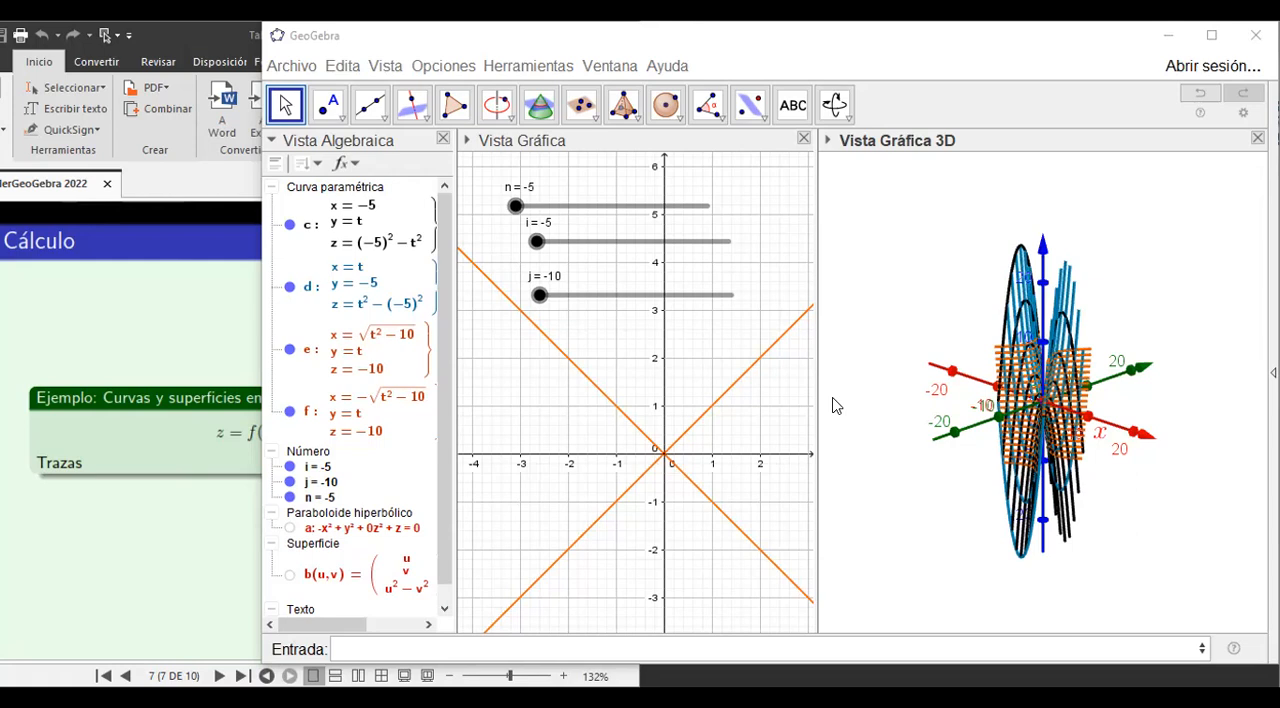
Advance the Nitro Pro slides to page 8, the sphere example, and start a new GeoGebra file without saving the changes.
key(alt+Tab)
key(Right)
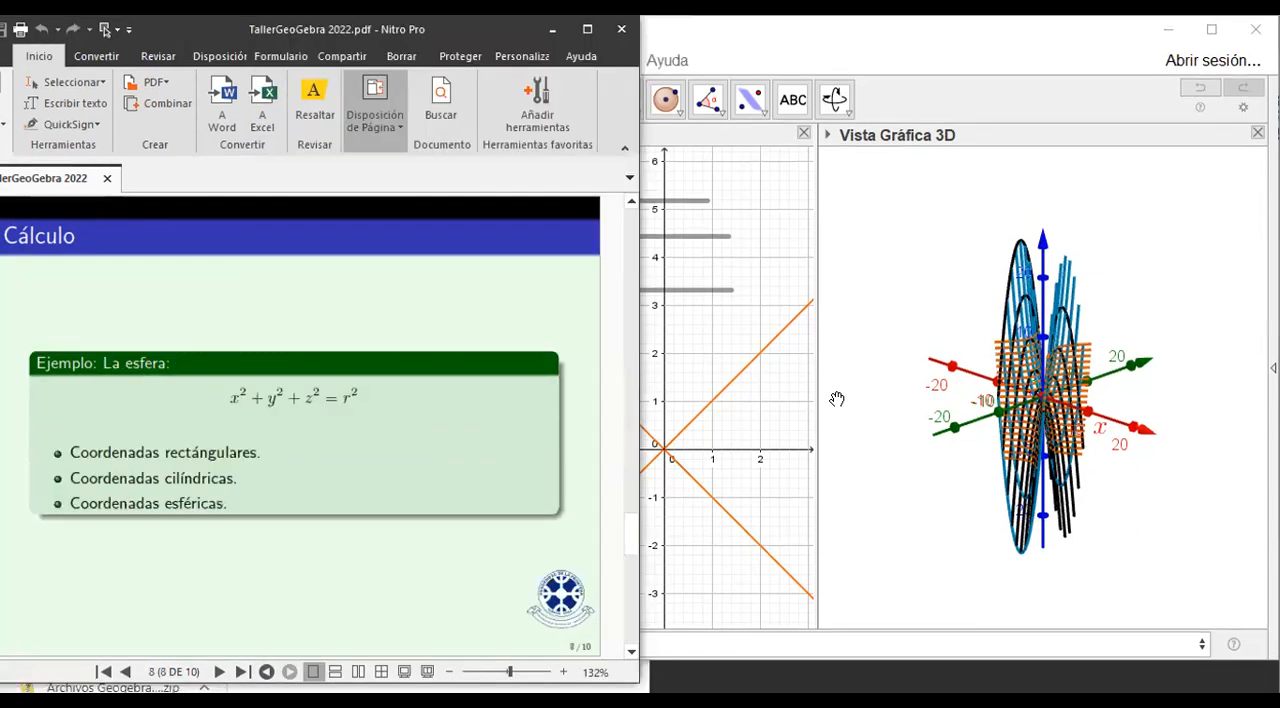
right_click(911, 476)
click(291, 60)
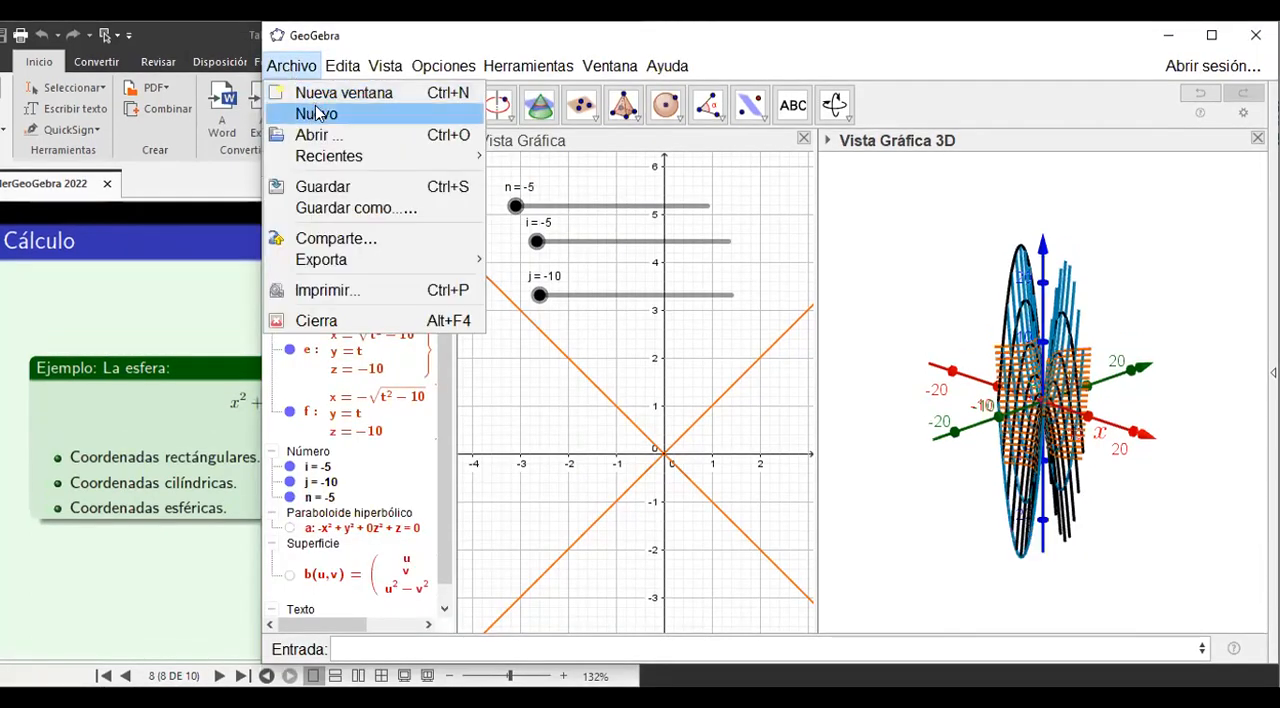
click(316, 115)
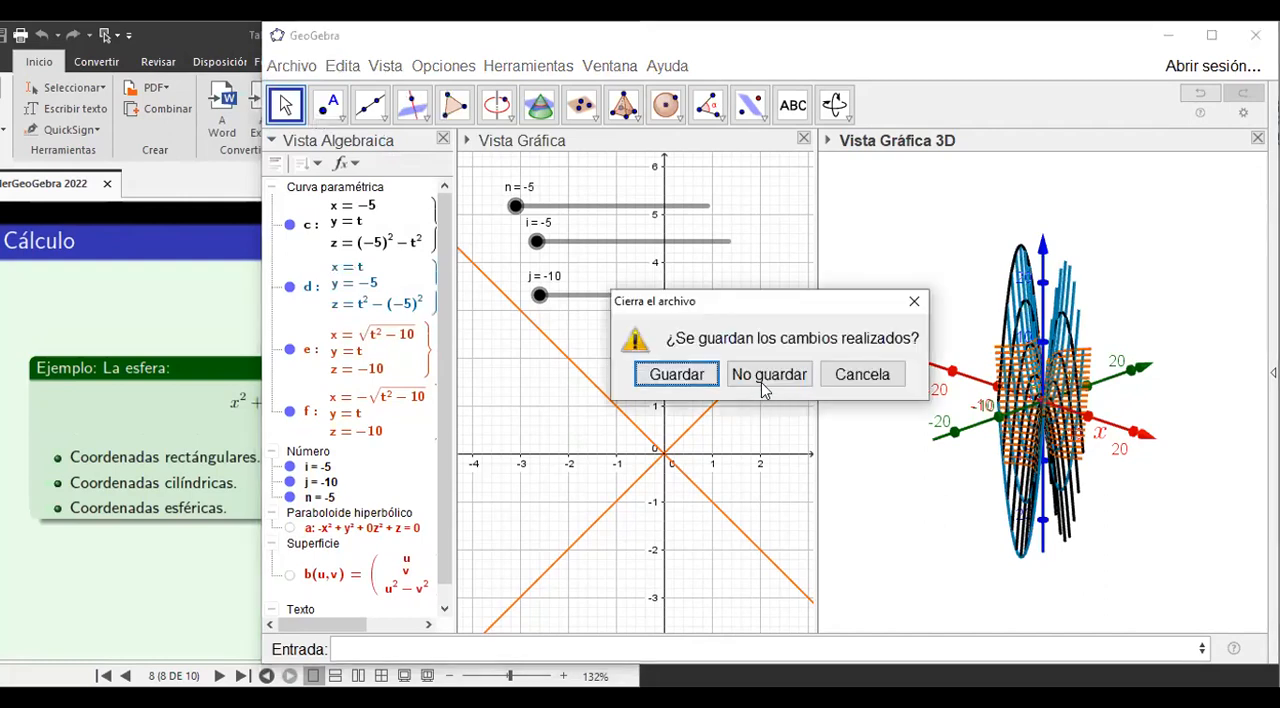
click(763, 378)
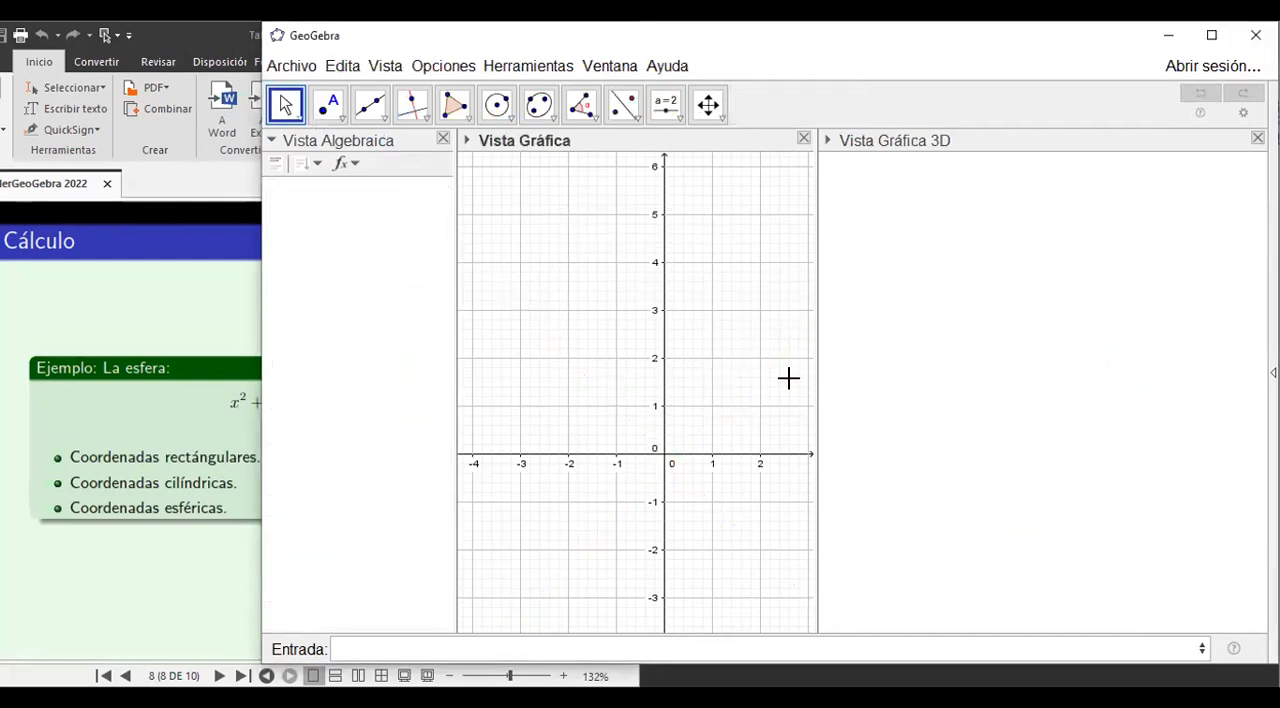
Widen the 3D view slightly and handwrite the sphere equation x^2 + y^2 + z^2 = 1 over the algebra view.
drag(808, 377, 770, 377)
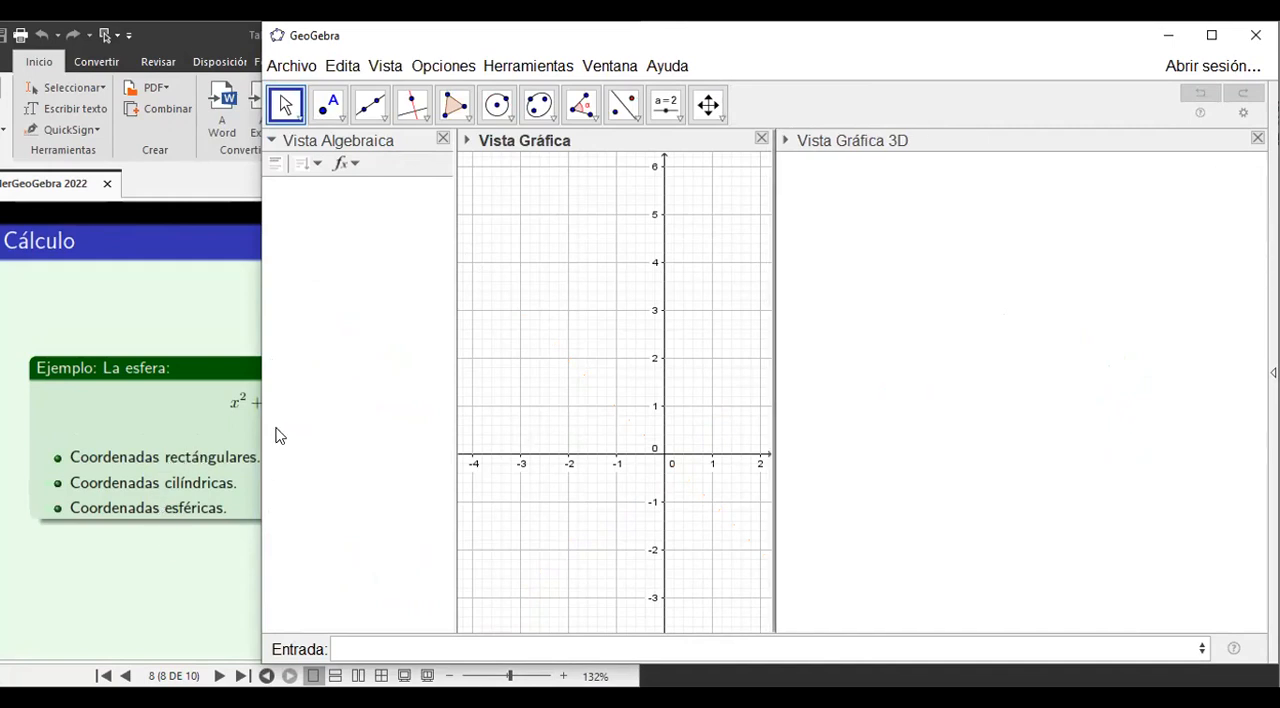
click(133, 487)
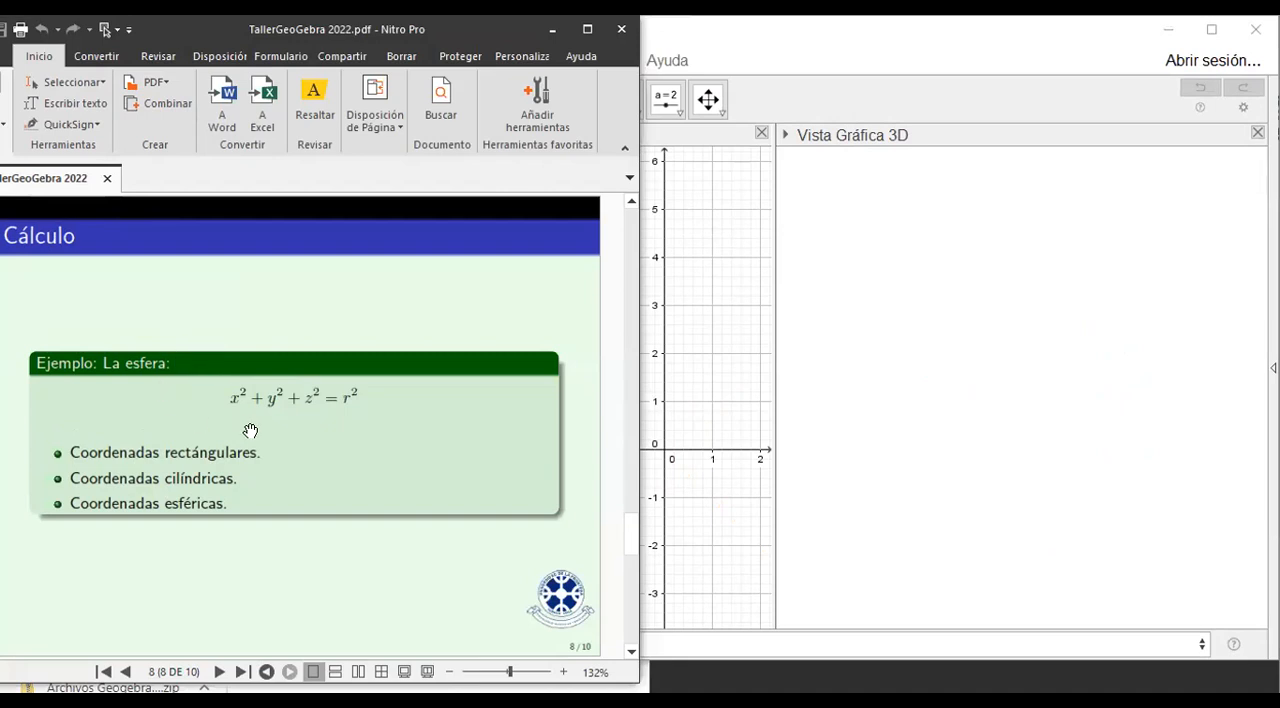
click(730, 343)
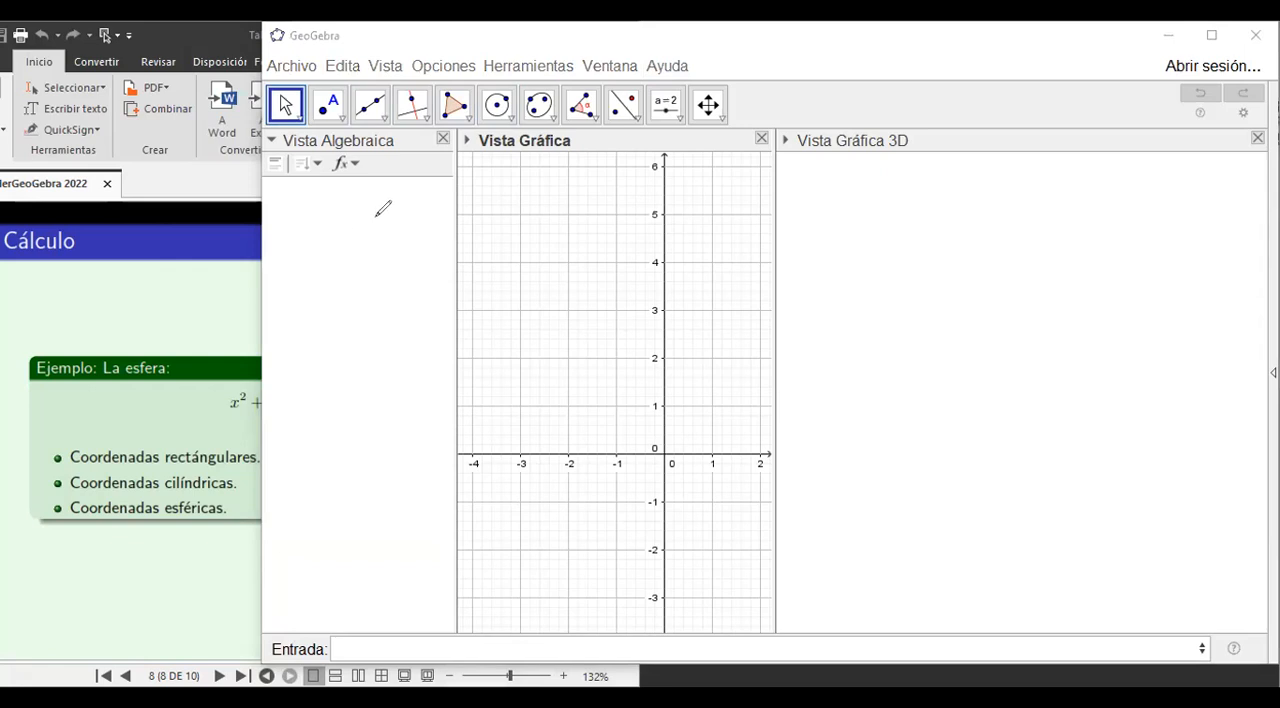
mouse_move(337, 216)
mouse_down()
mouse_move(322, 230)
mouse_move(354, 208)
mouse_move(367, 222)
mouse_up()
mouse_move(362, 214)
mouse_down()
mouse_move(374, 241)
mouse_move(400, 210)
mouse_move(440, 222)
mouse_move(443, 191)
mouse_move(498, 229)
mouse_up()
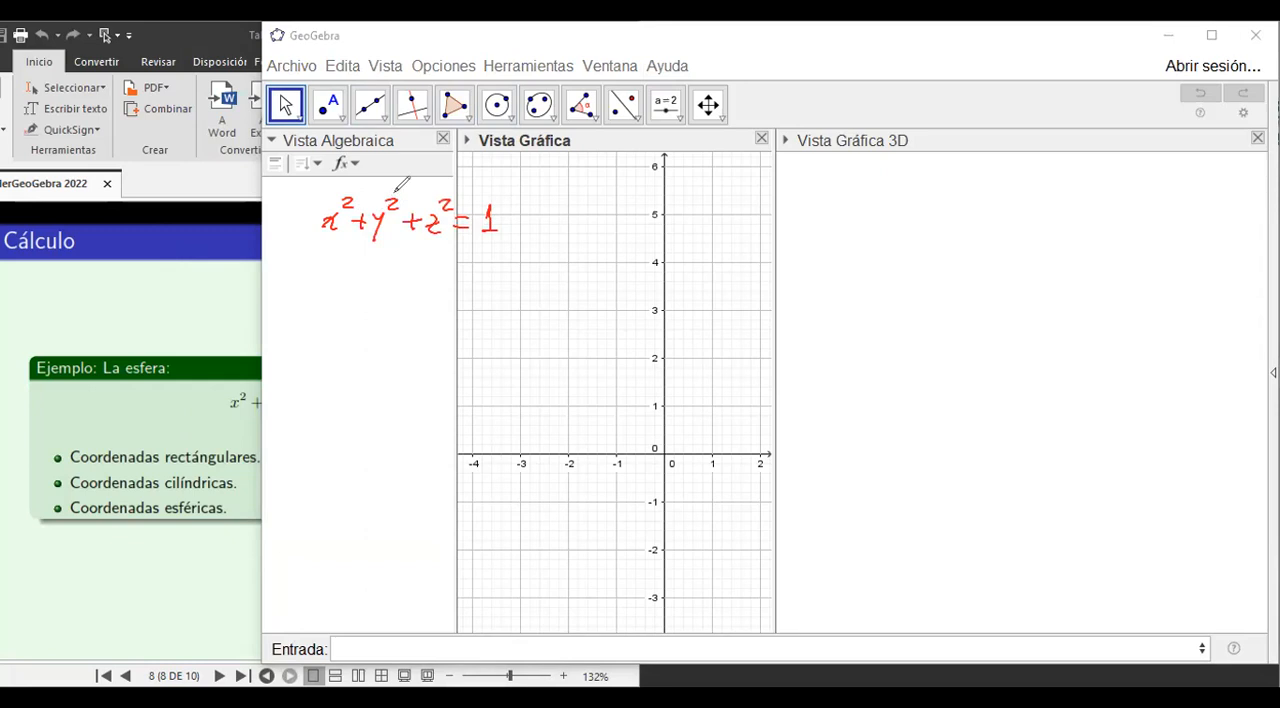
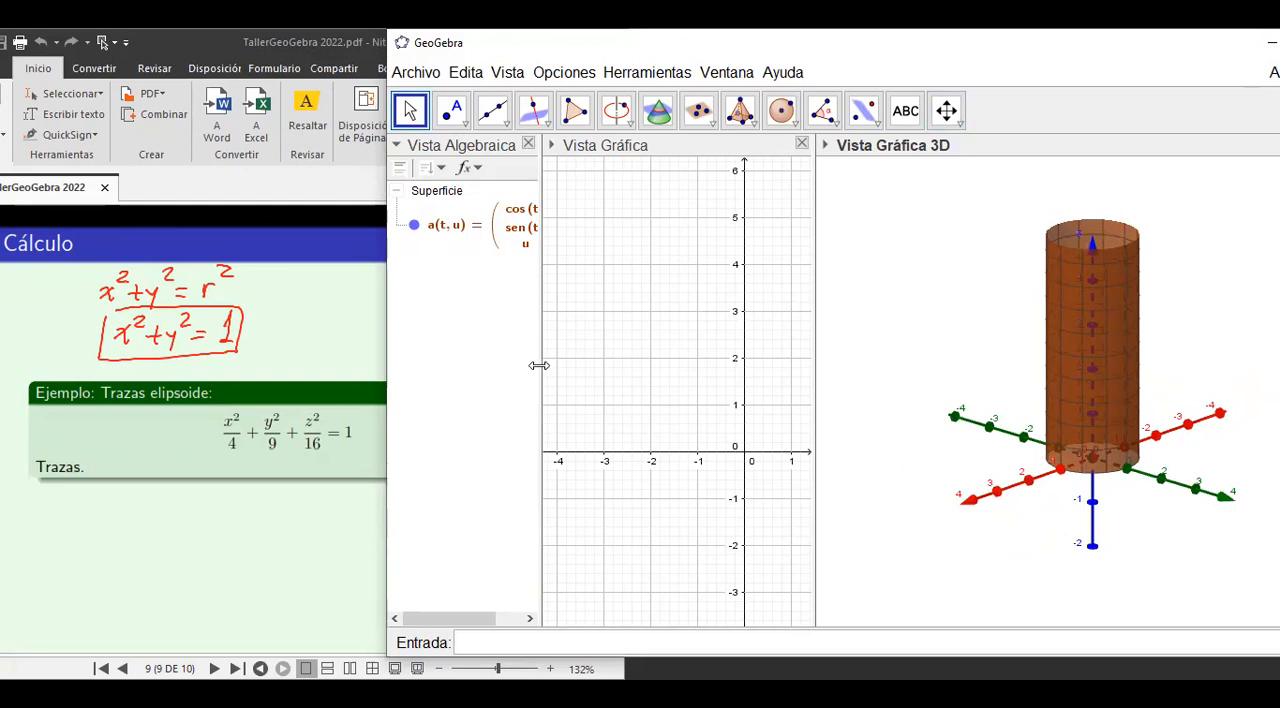
Widen the algebra view and begin a three-expression Curva command with cos(t) and sen(t) as its first two expressions.
drag(539, 366, 604, 378)
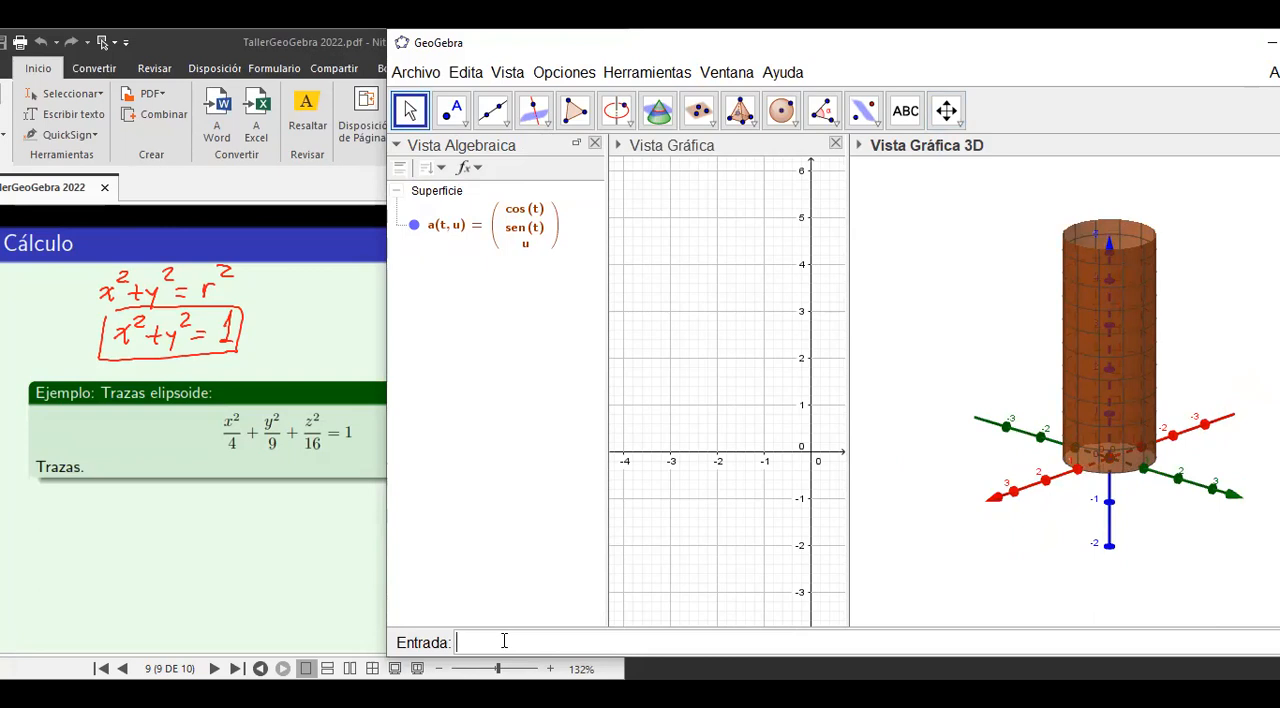
text(va()
key(BackSpace)
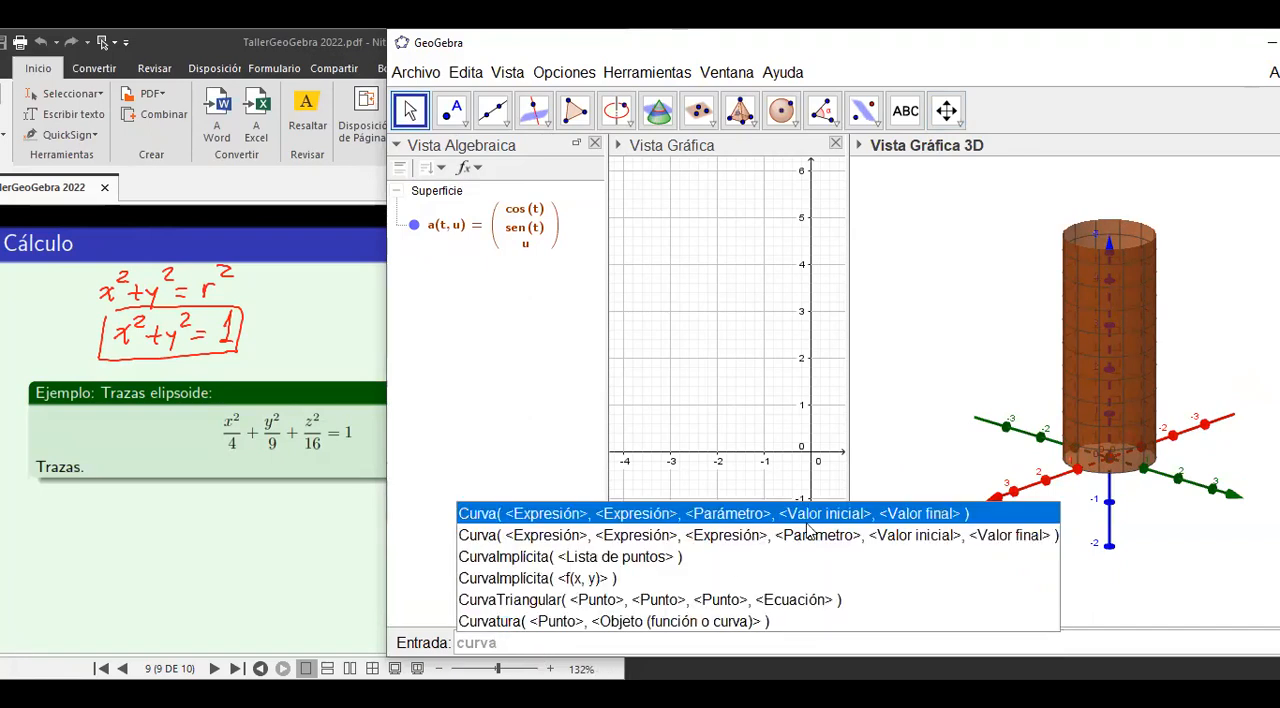
click(771, 536)
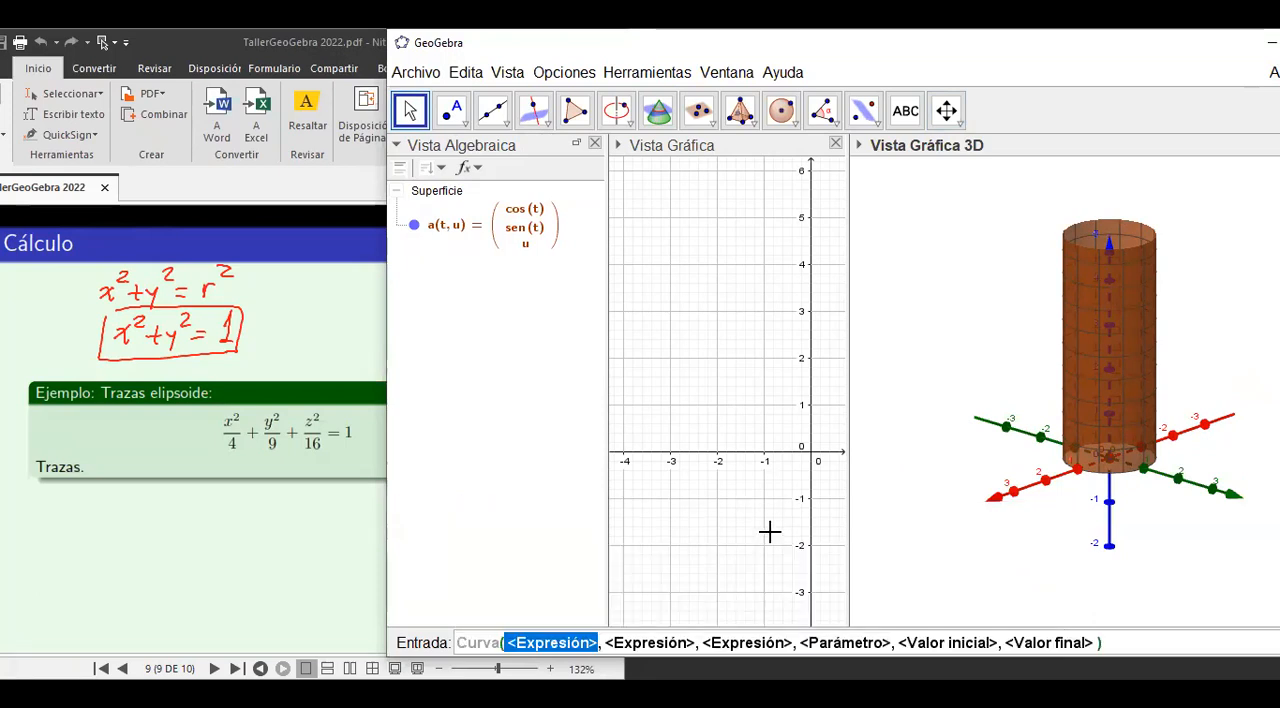
text(cos()
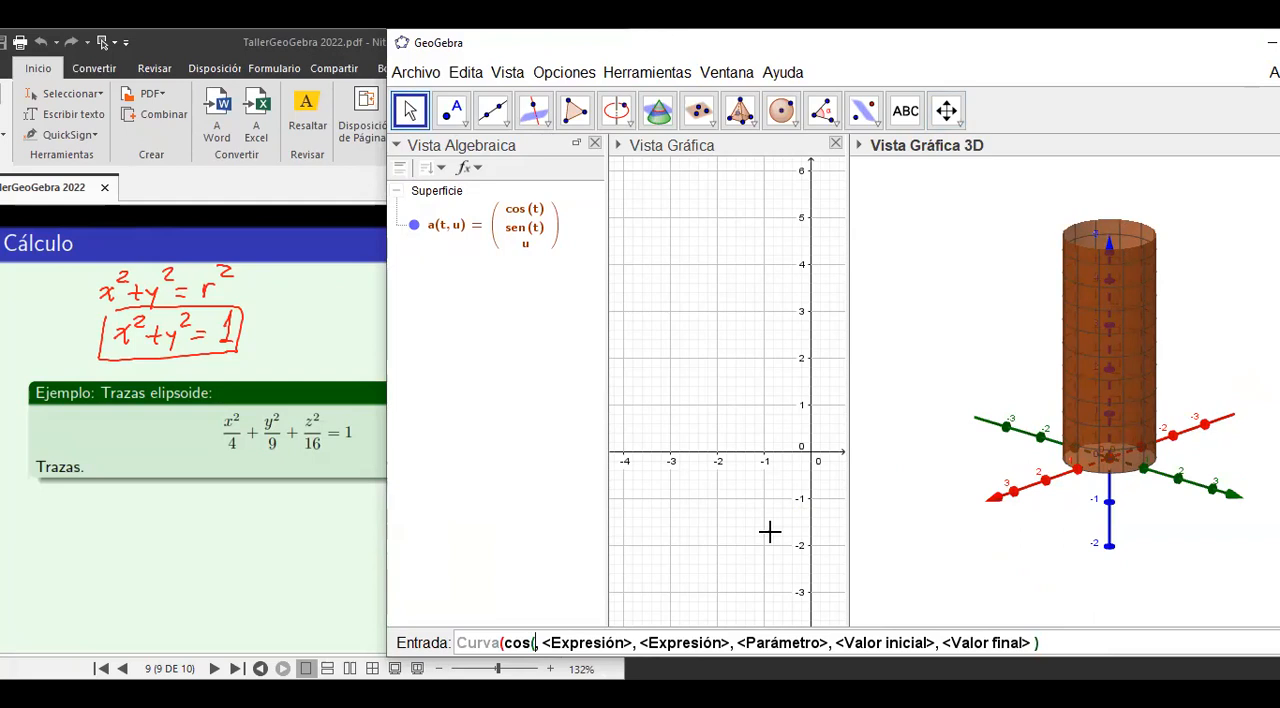
text(t))
key(Tab)
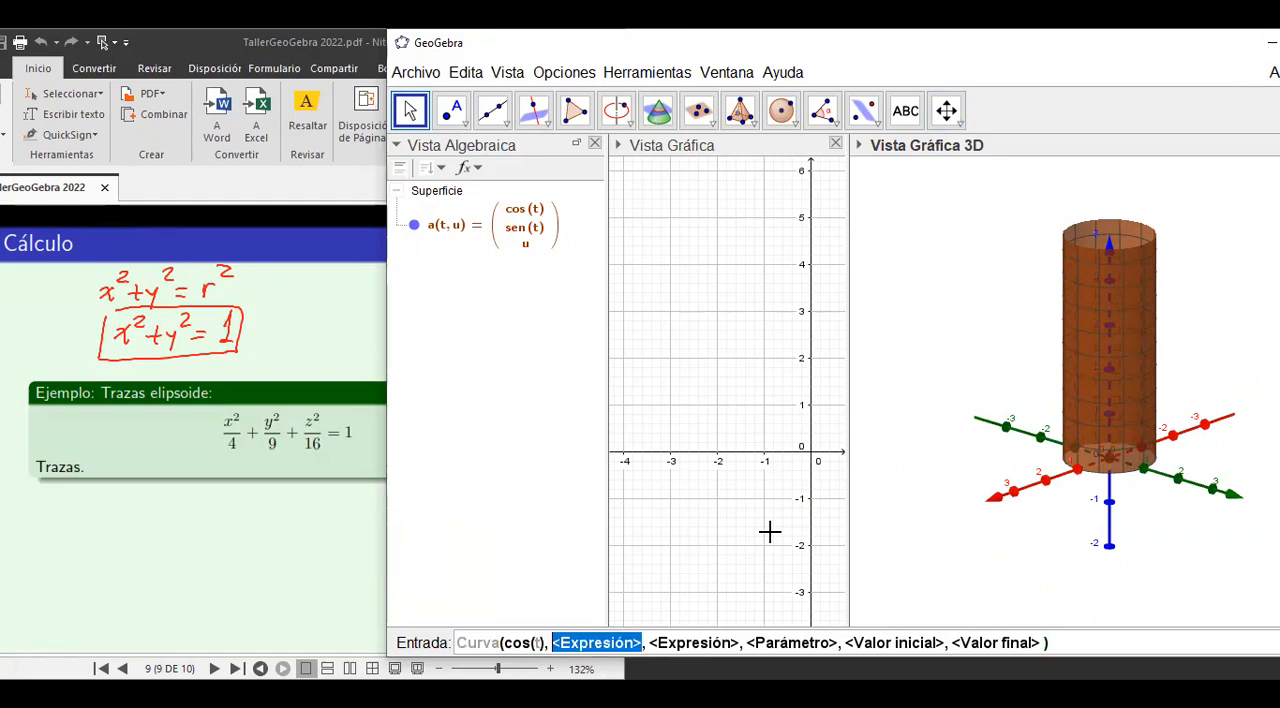
text(sen)
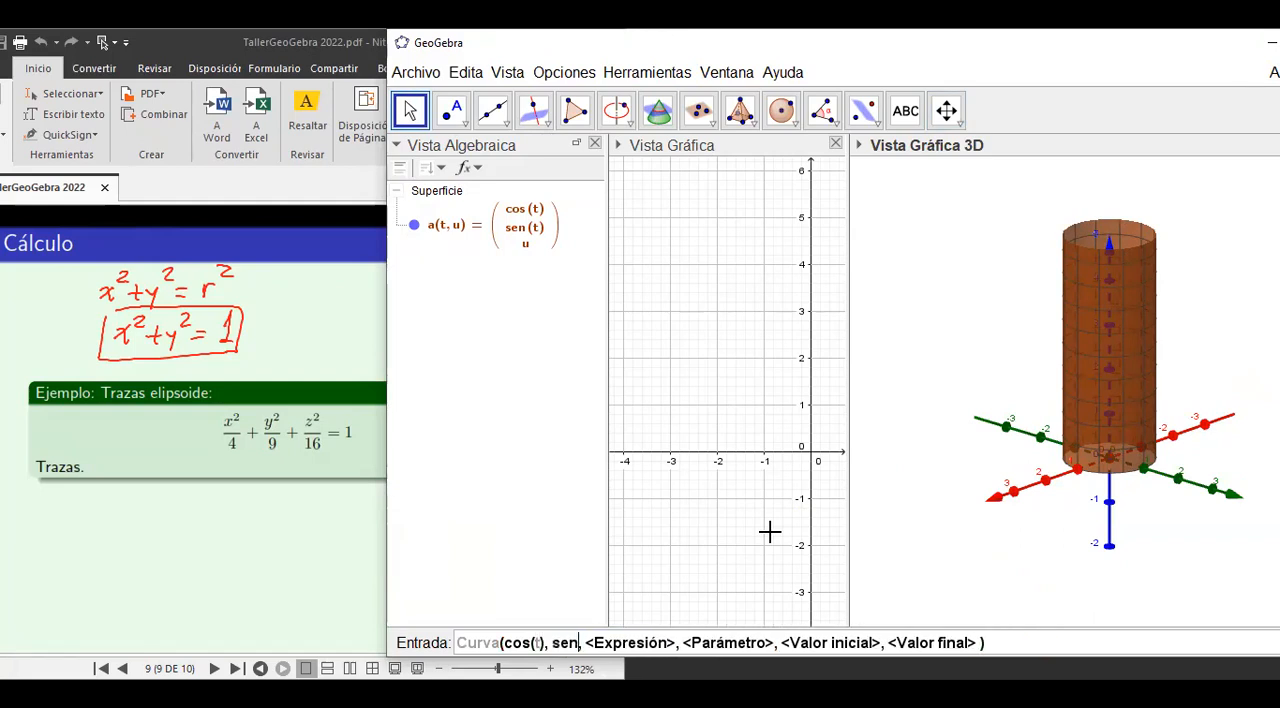
text((t))
key(Tab)
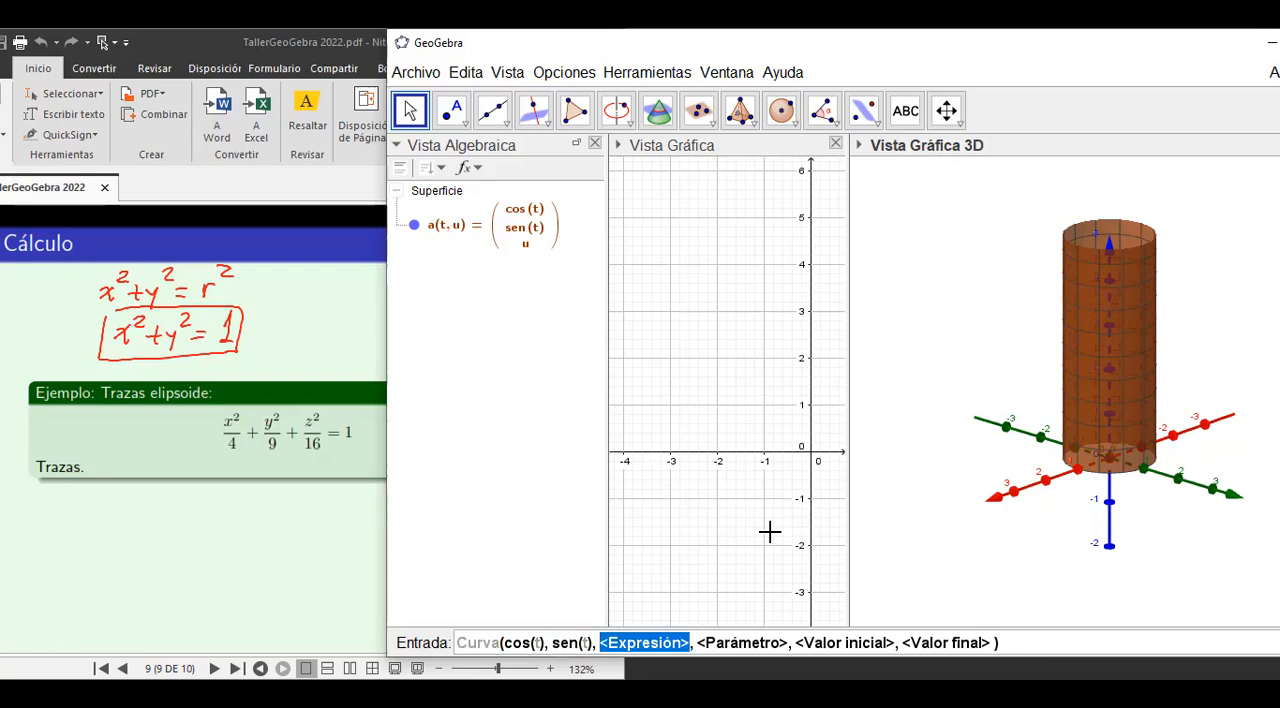
Complete the curve with t as third expression and parameter t running from 0 to 4pi.
text(t)
key(Tab)
text(t)
key(Tab)
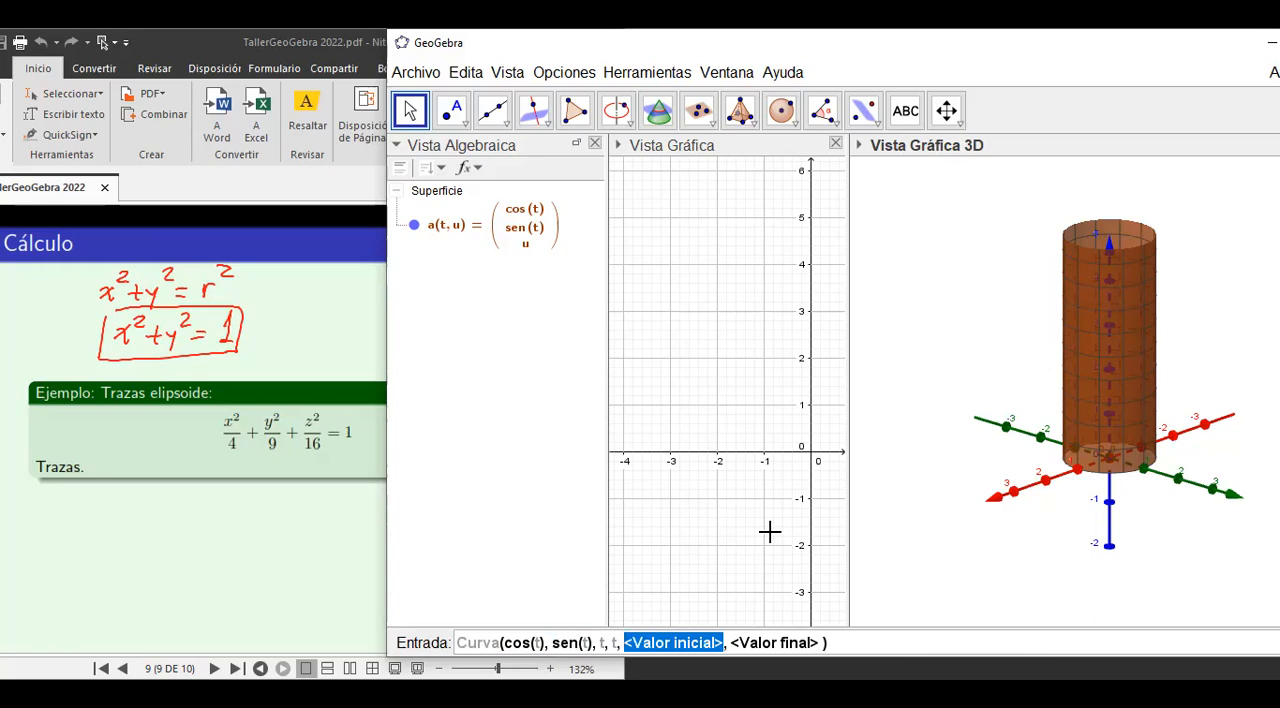
text(0)
key(Tab)
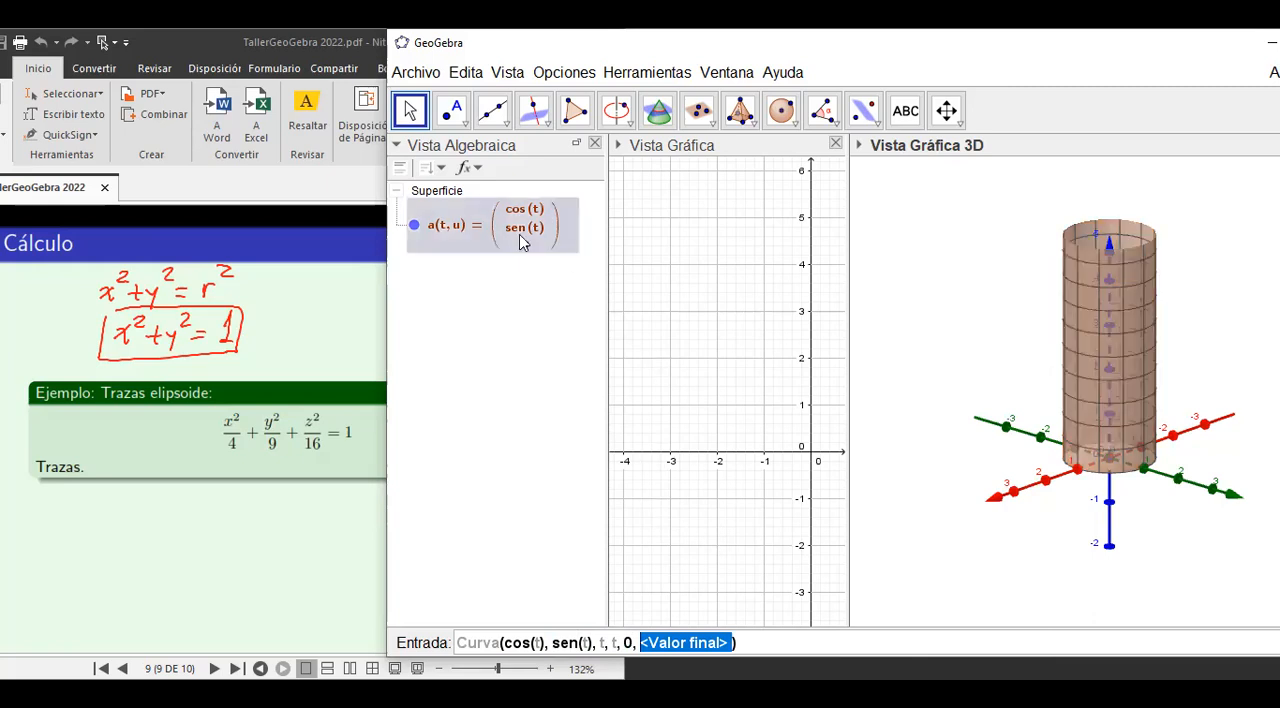
mouse_move(520, 232)
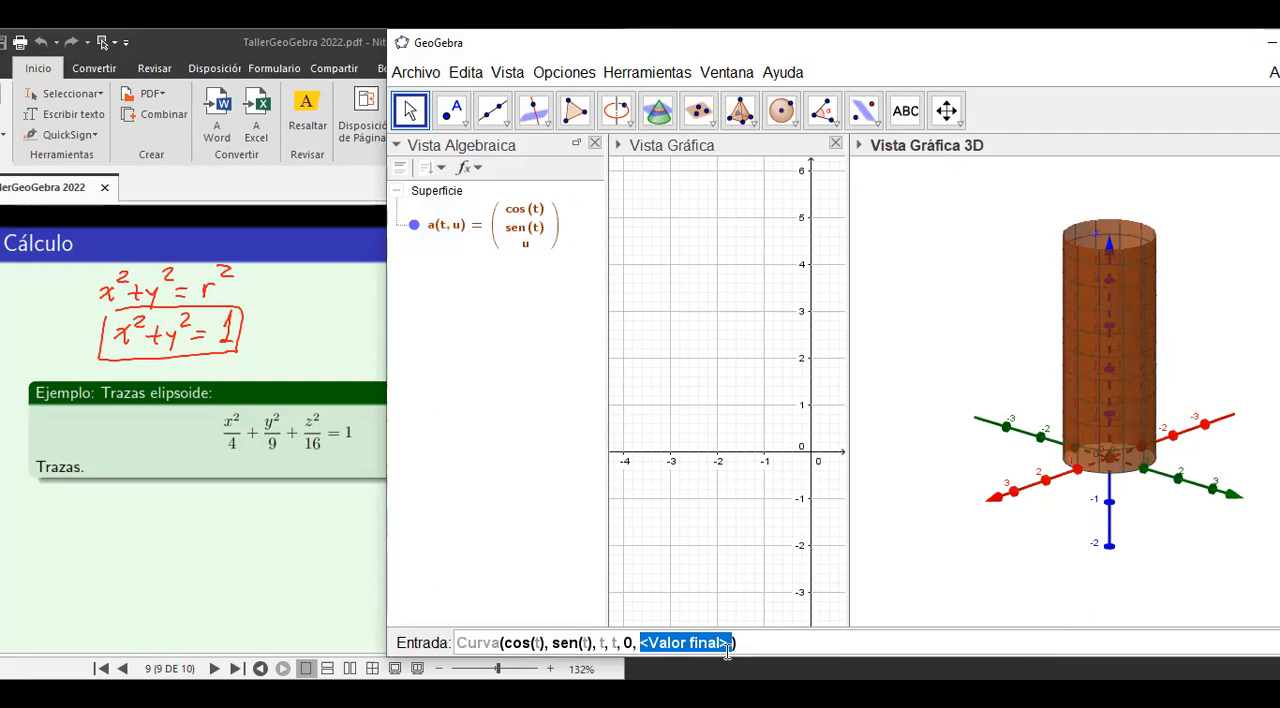
text(4p)
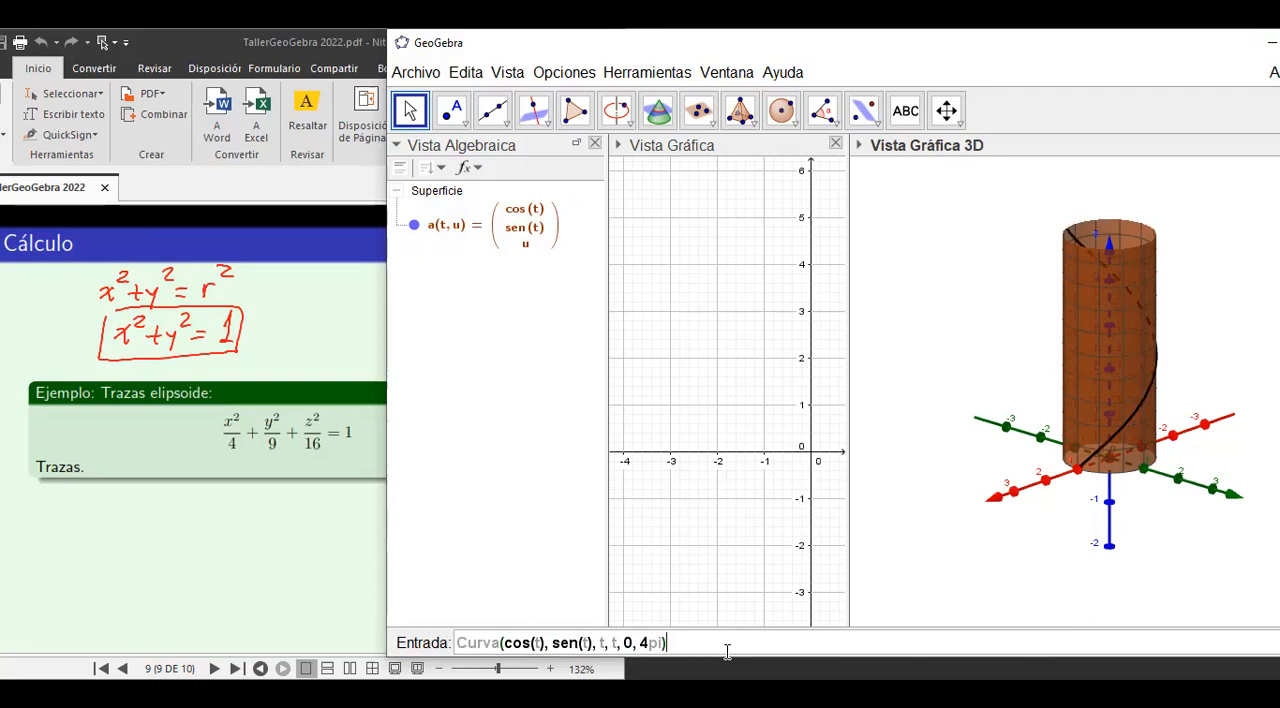
text(i)
key(Return)
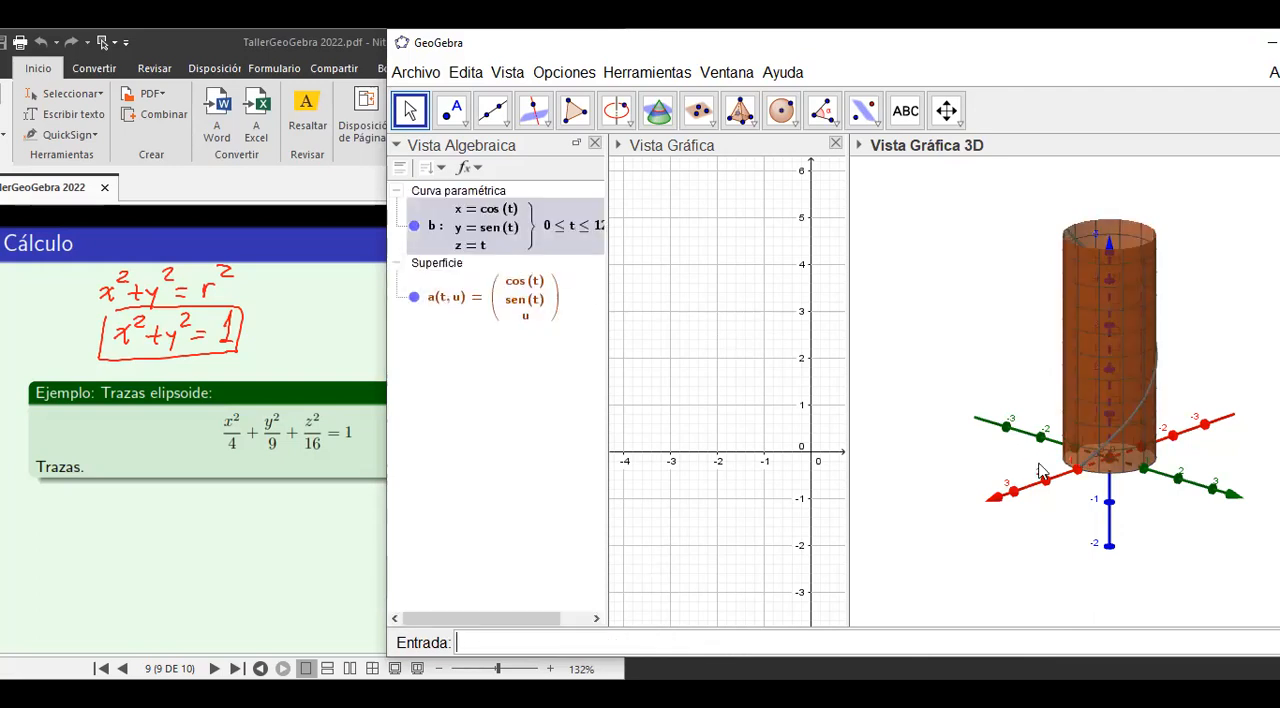
Redefine the helix's third expression as t/2, keeping the parameter range from 0 to 4π.
drag(1102, 386, 793, 417)
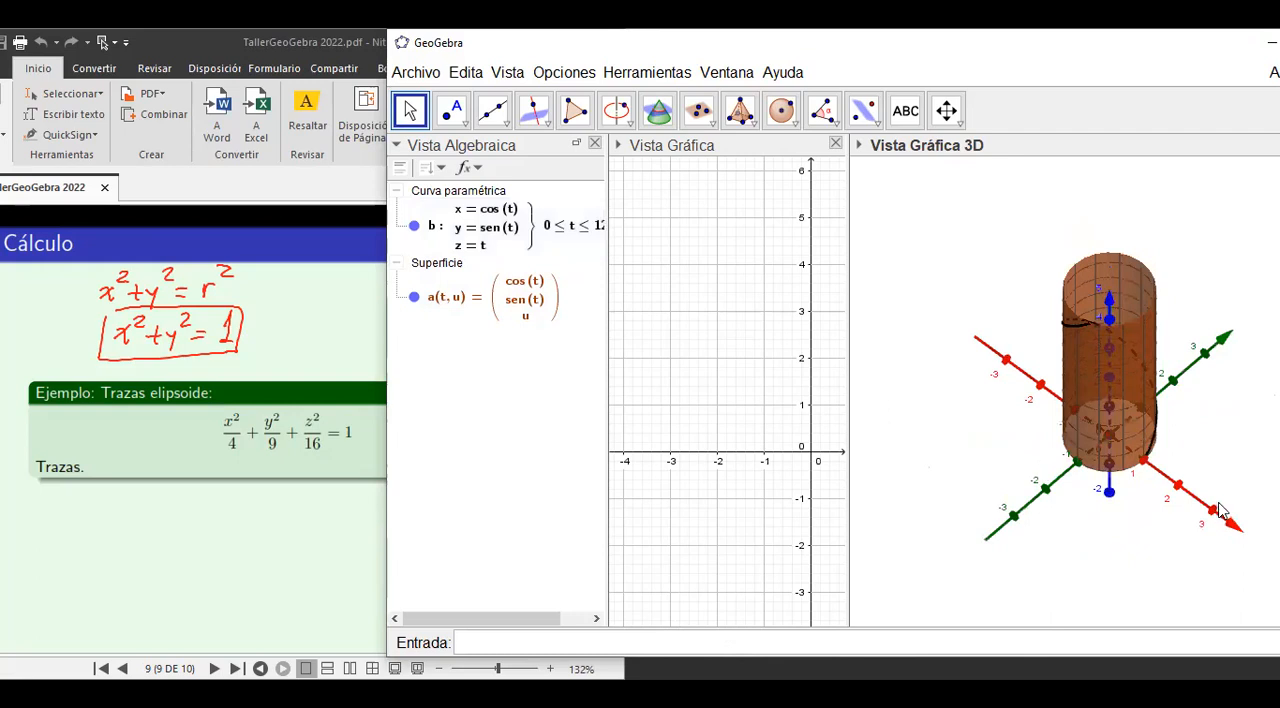
drag(1190, 518, 971, 511)
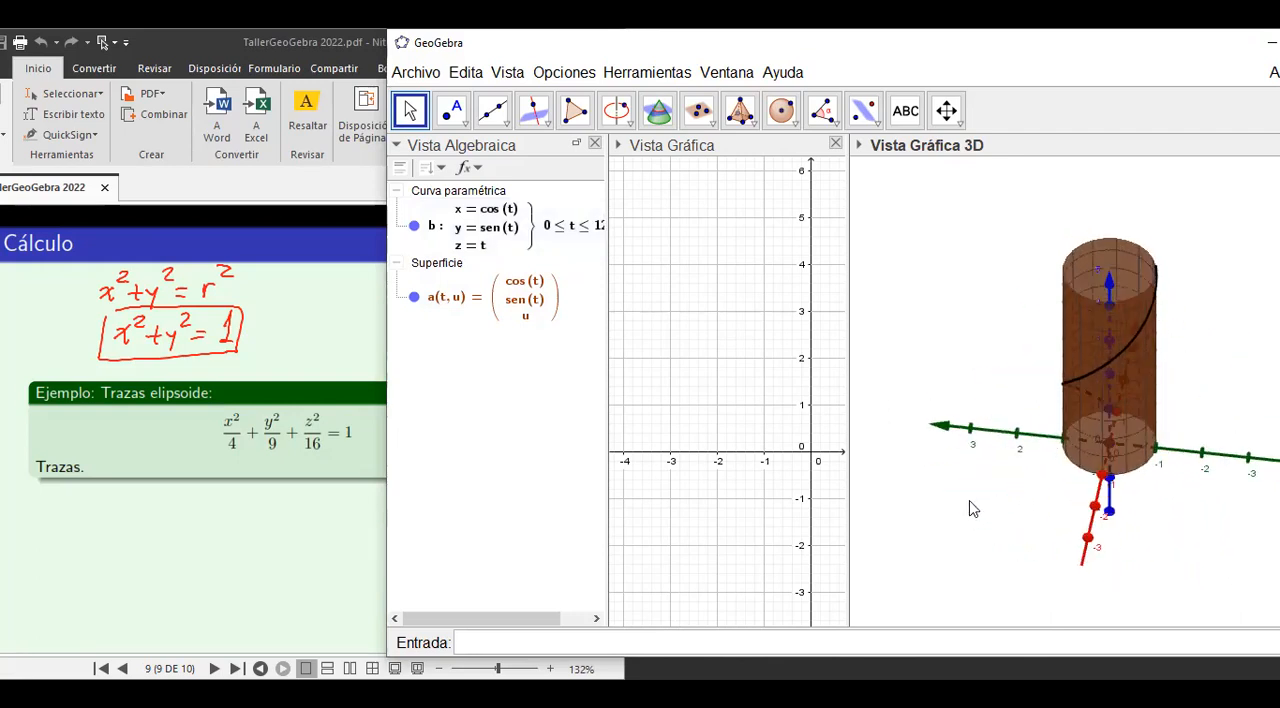
double_click(487, 227)
click(831, 352)
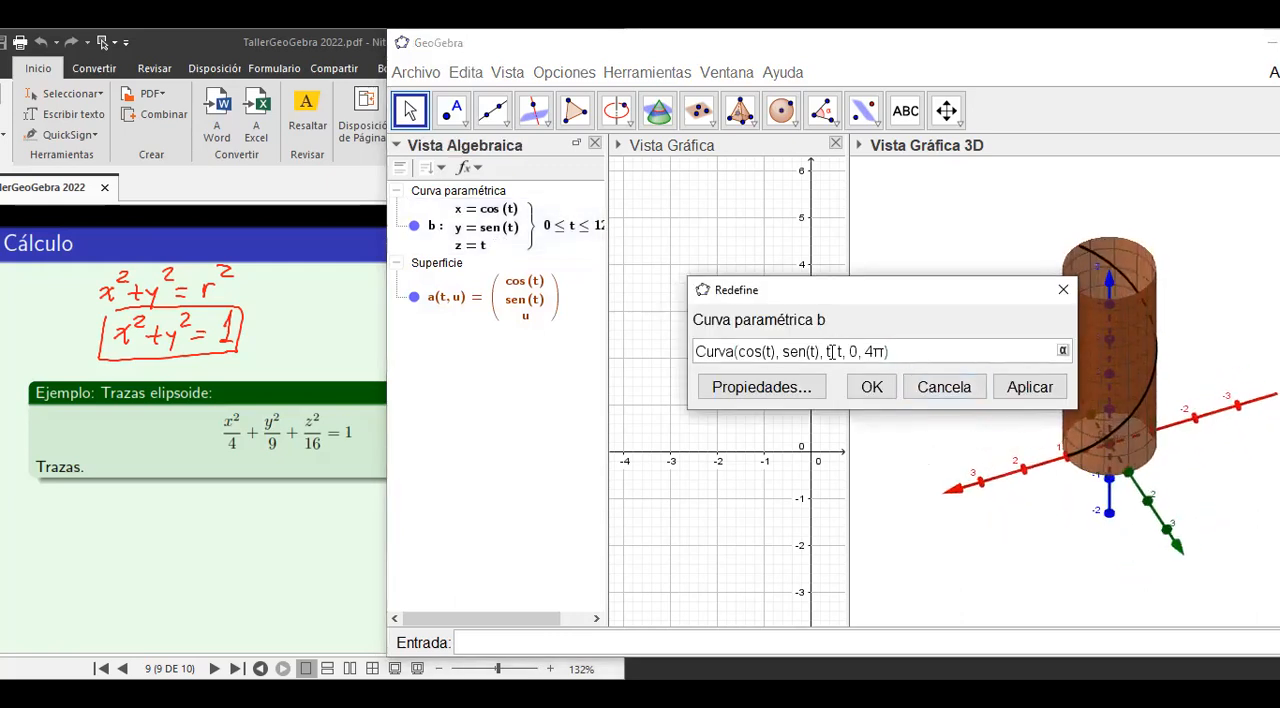
text(/2)
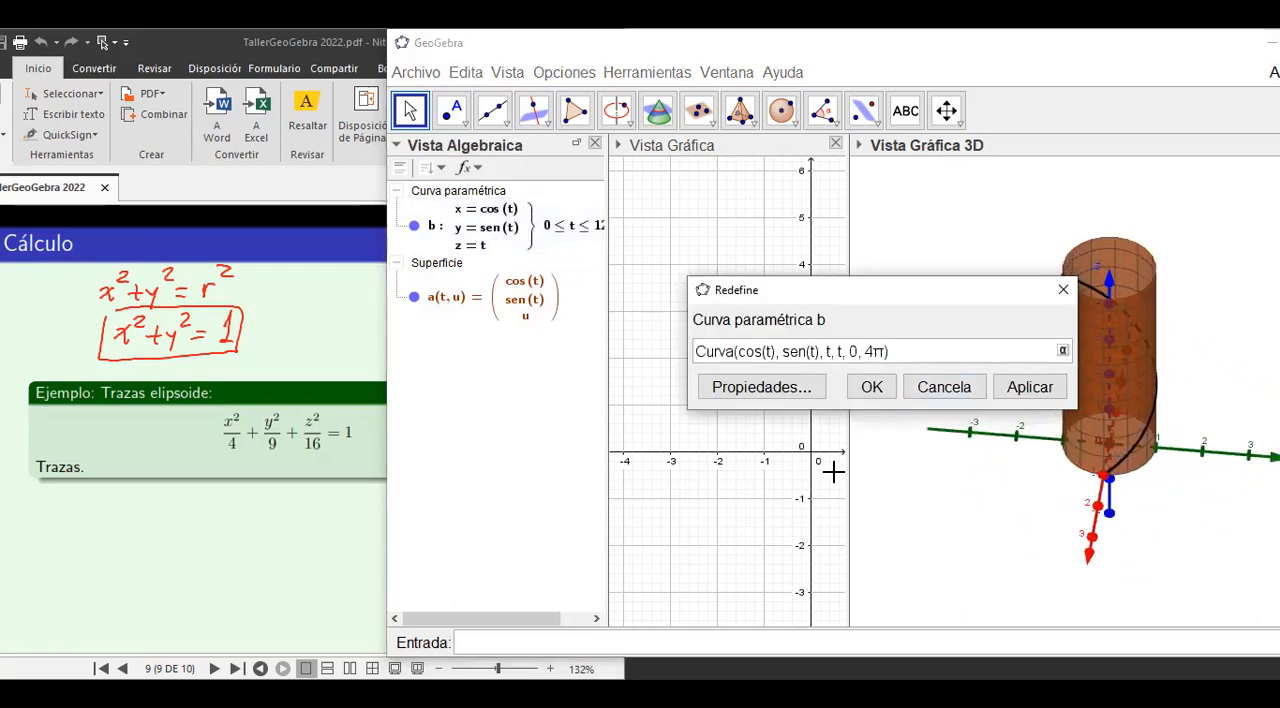
key(Right)
key(Right)
key(Right)
key(Right)
key(Right)
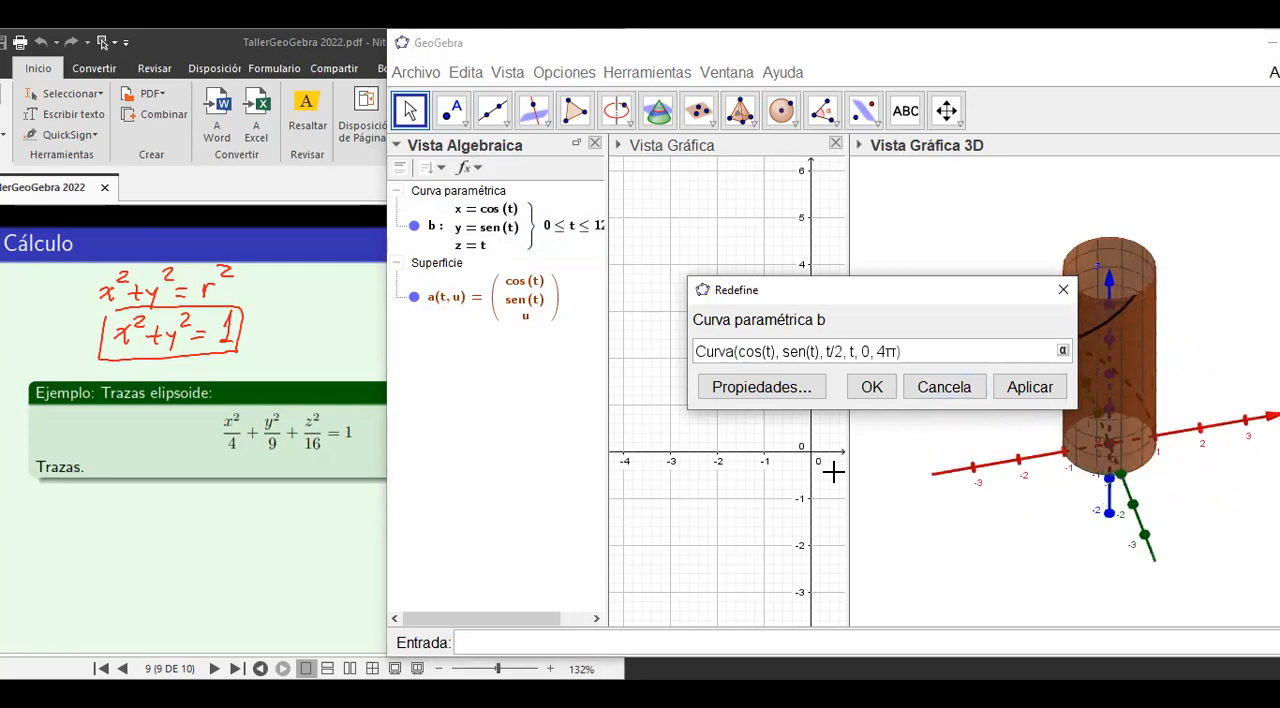
key(Return)
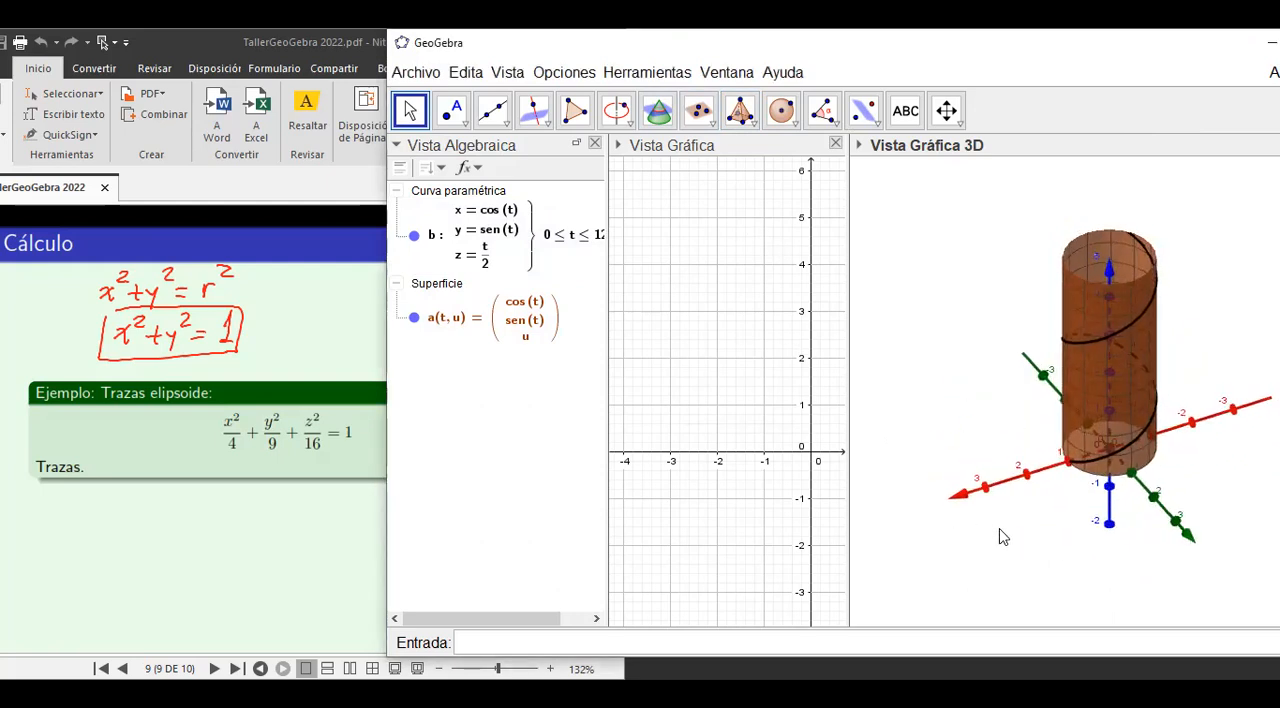
Narrow the algebra view and place a new slider in the upper part of the 2D graphics view.
drag(608, 351, 560, 350)
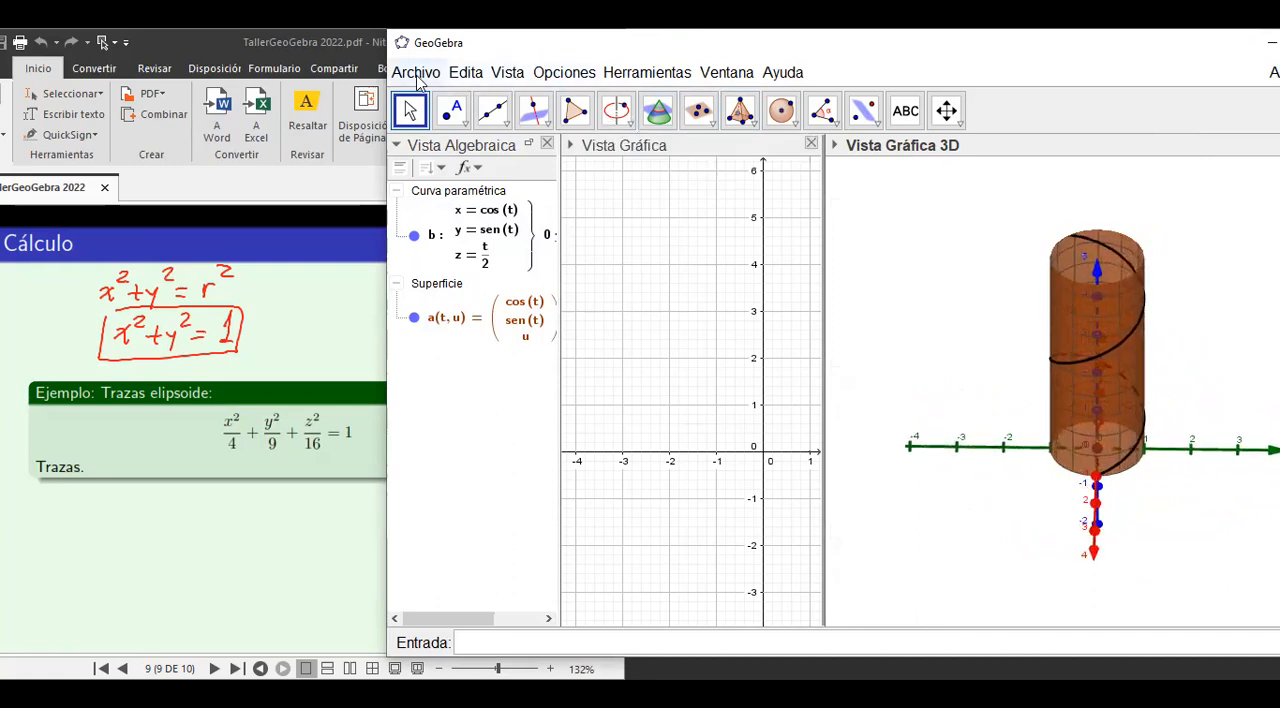
click(417, 76)
click(676, 254)
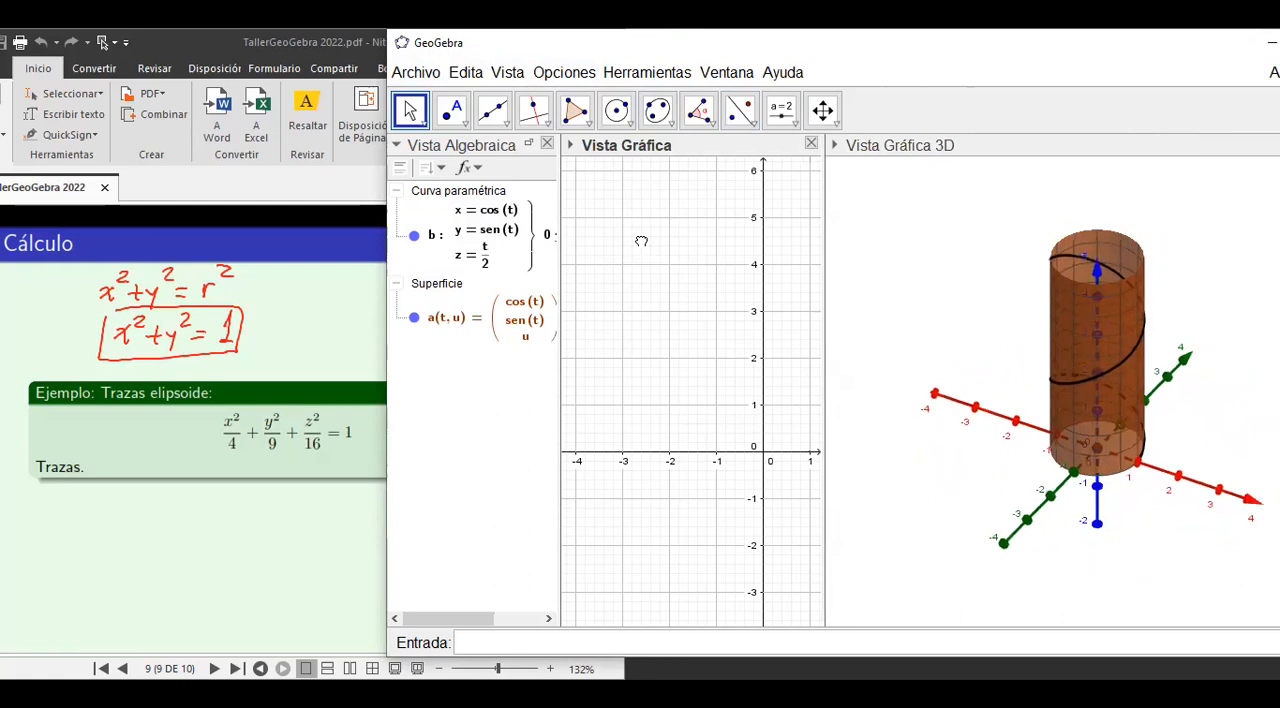
click(781, 109)
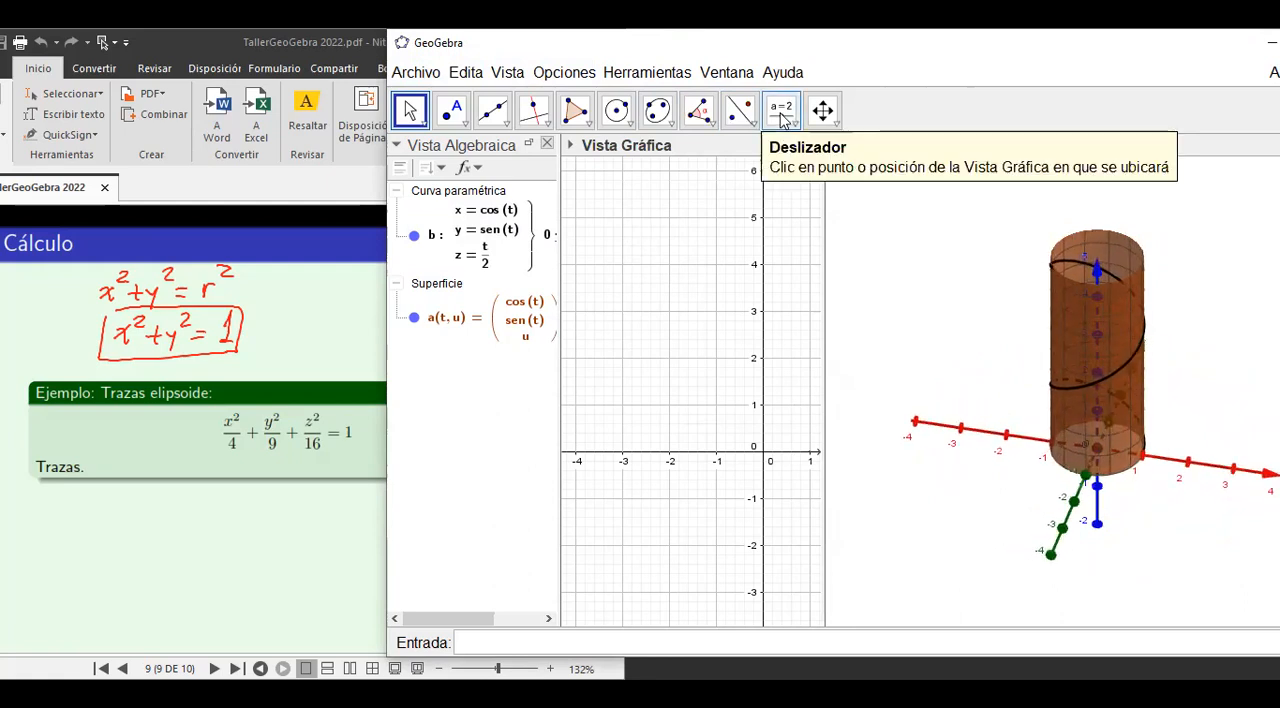
click(620, 240)
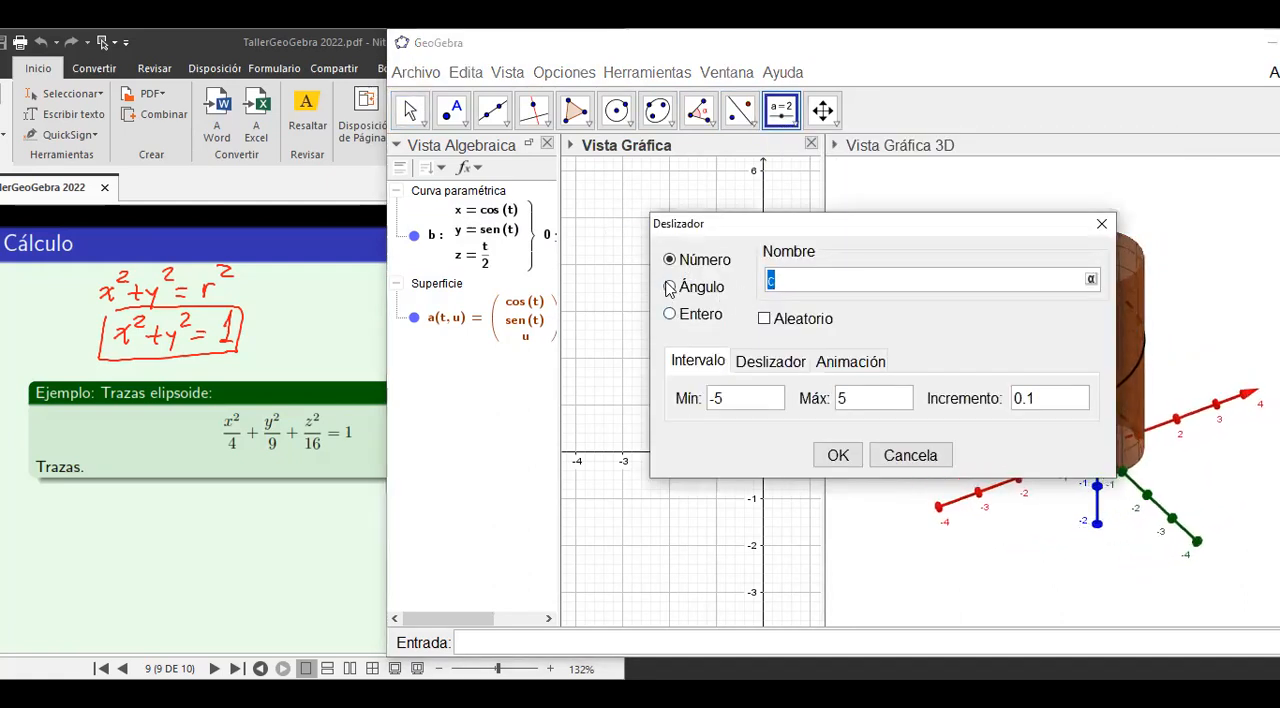
Create the number slider c with minimum 0, maximum 4pi and increment 0.1.
click(732, 402)
drag(732, 402, 697, 405)
text(0)
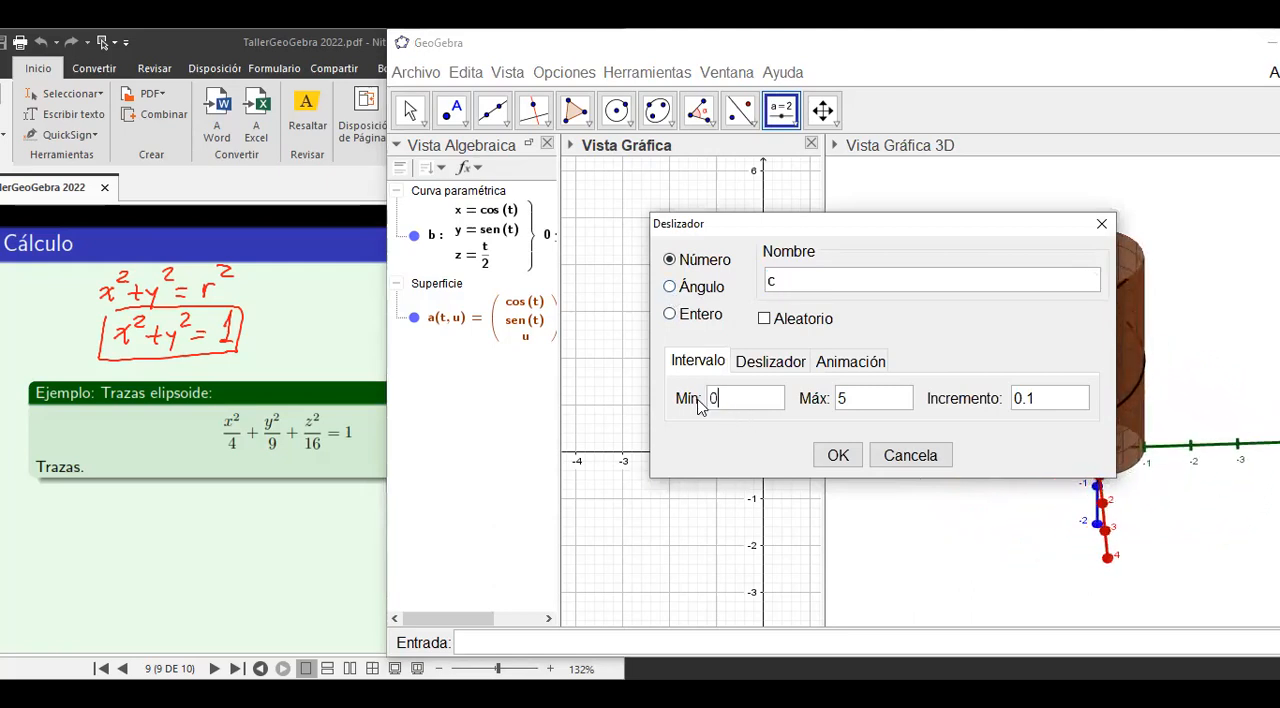
drag(851, 403, 826, 401)
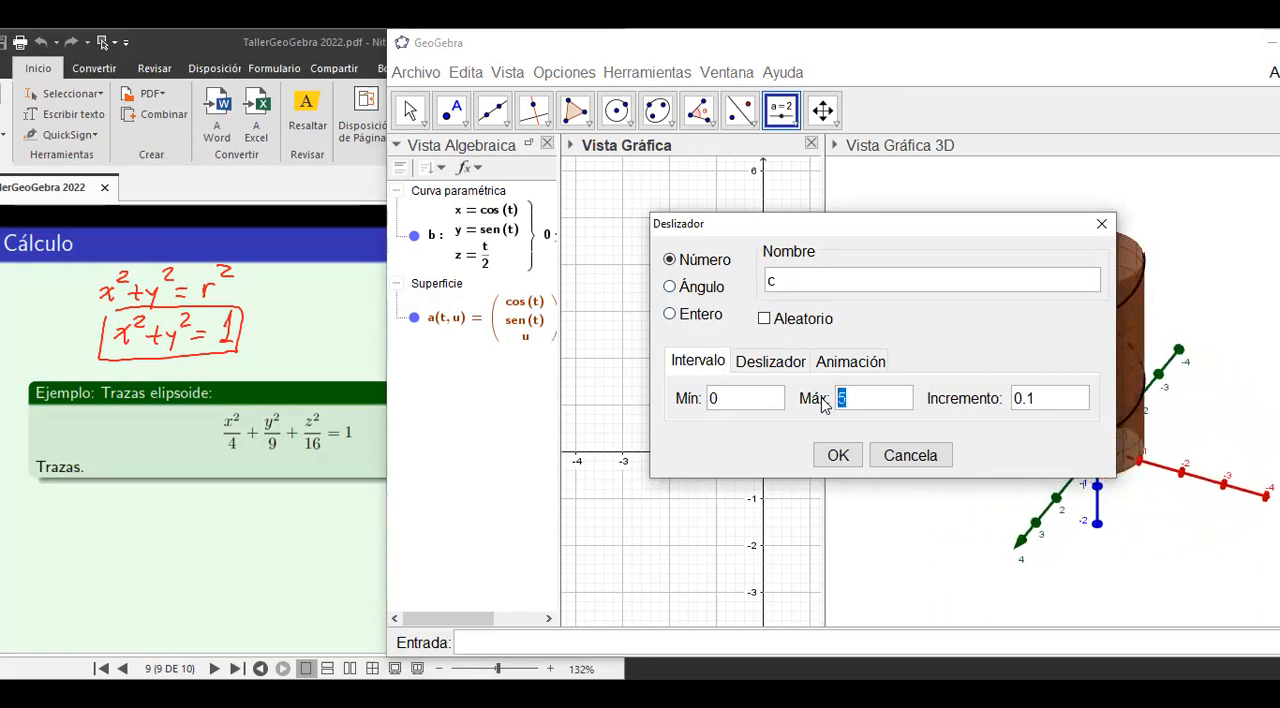
text(4pi)
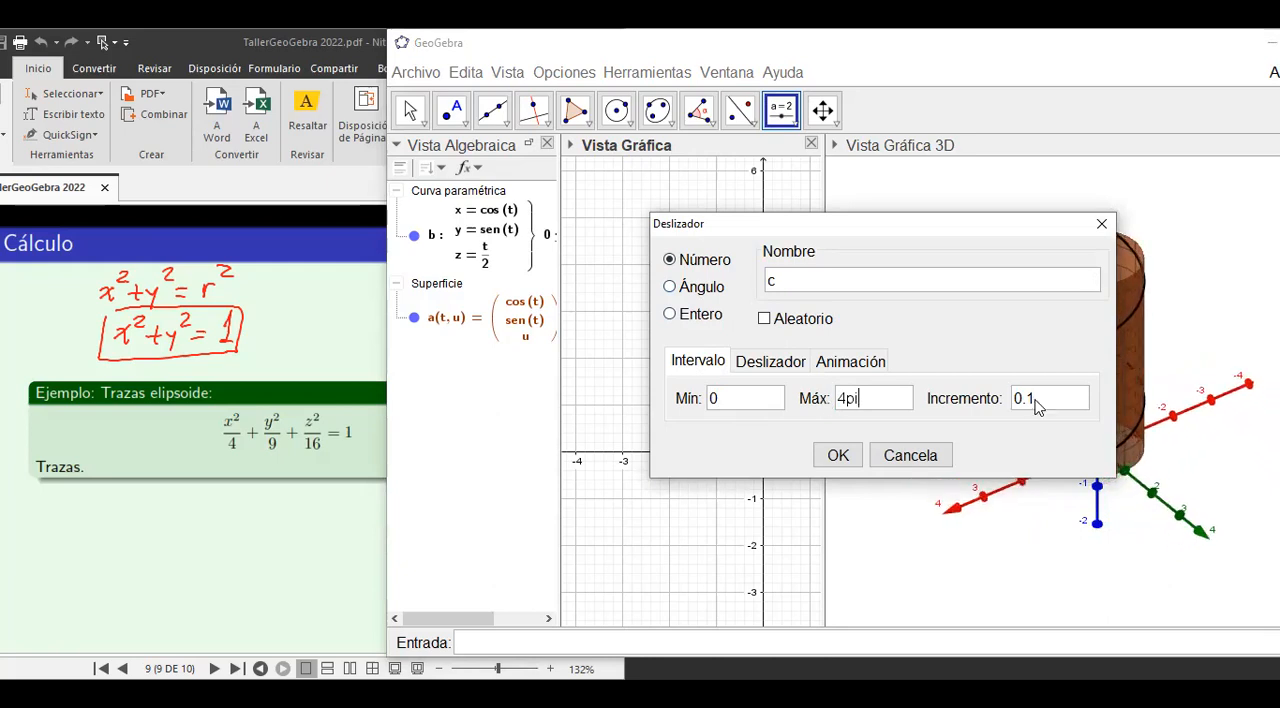
click(1045, 404)
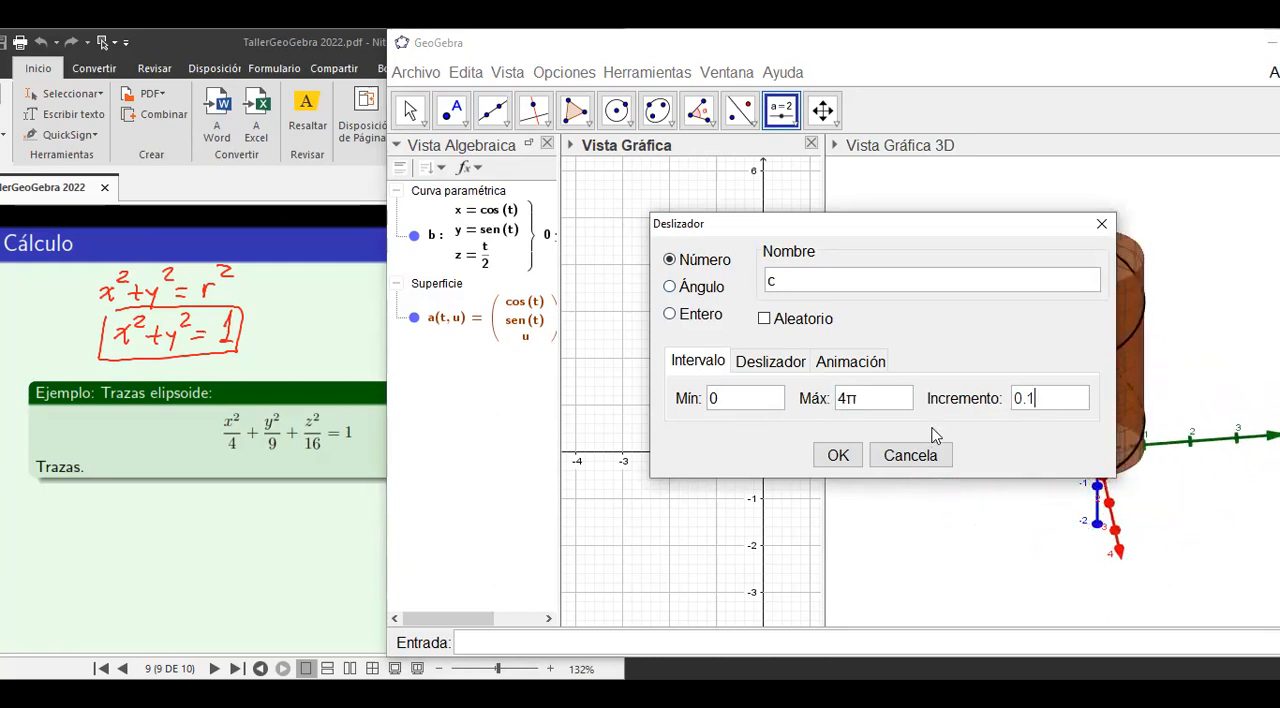
click(838, 455)
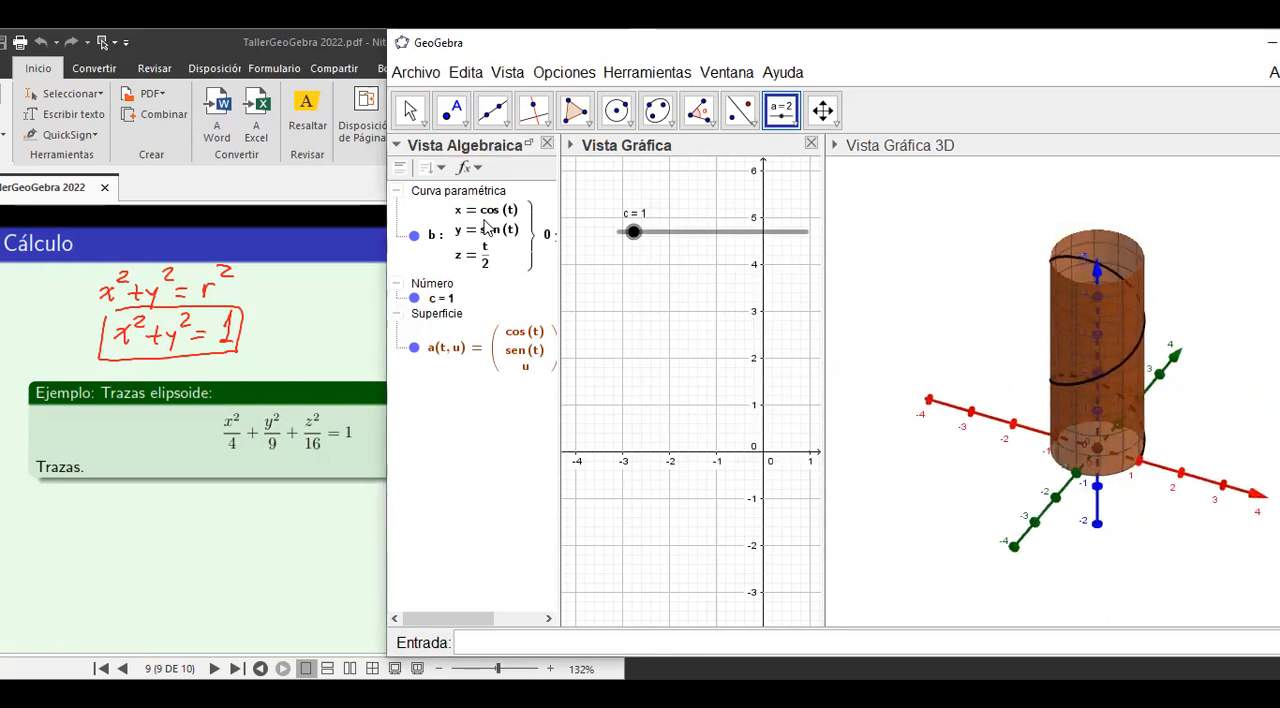
Redefine the helix so that slider c replaces 4π as the parameter's final value.
double_click(485, 228)
click(887, 354)
key(Delete)
key(Delete)
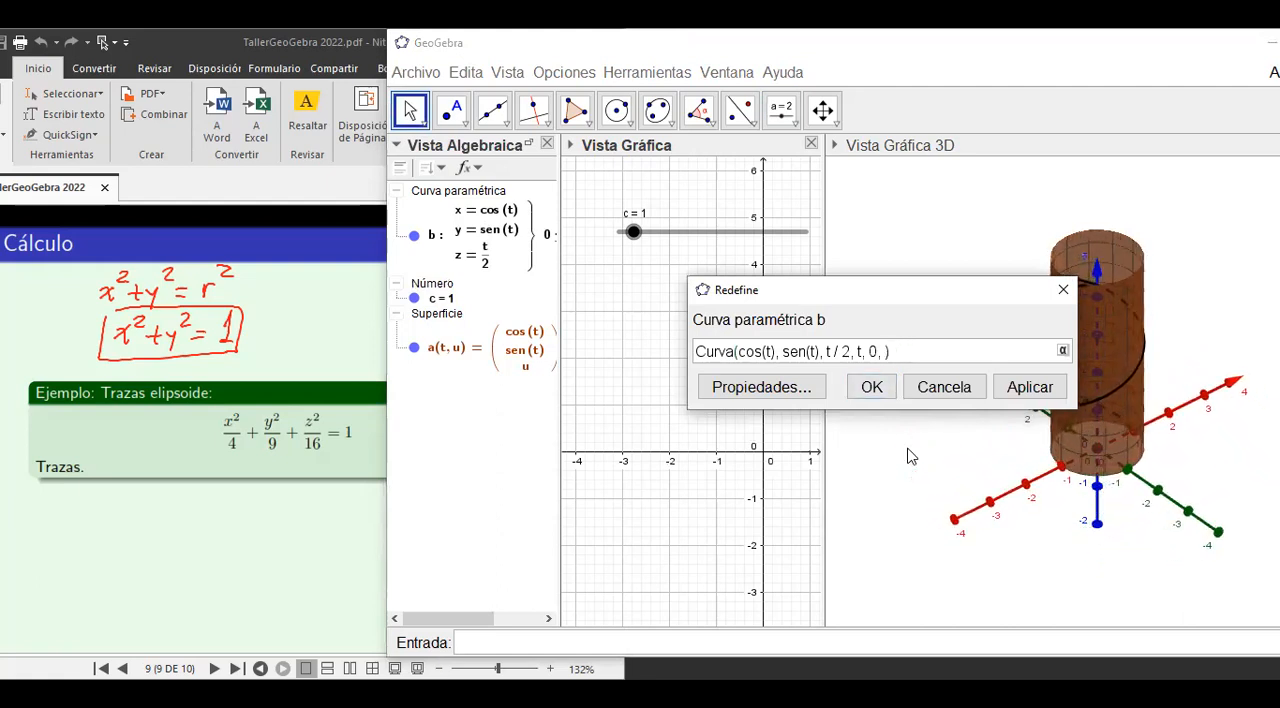
text(c)
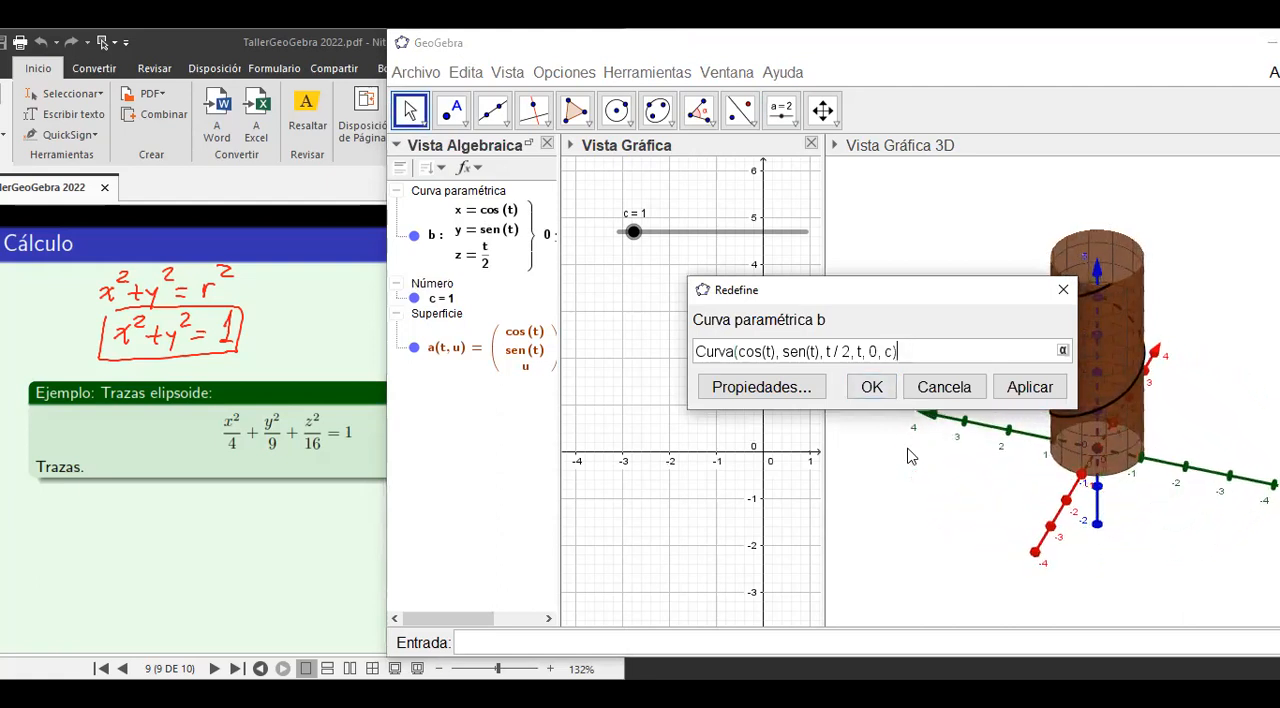
key(Return)
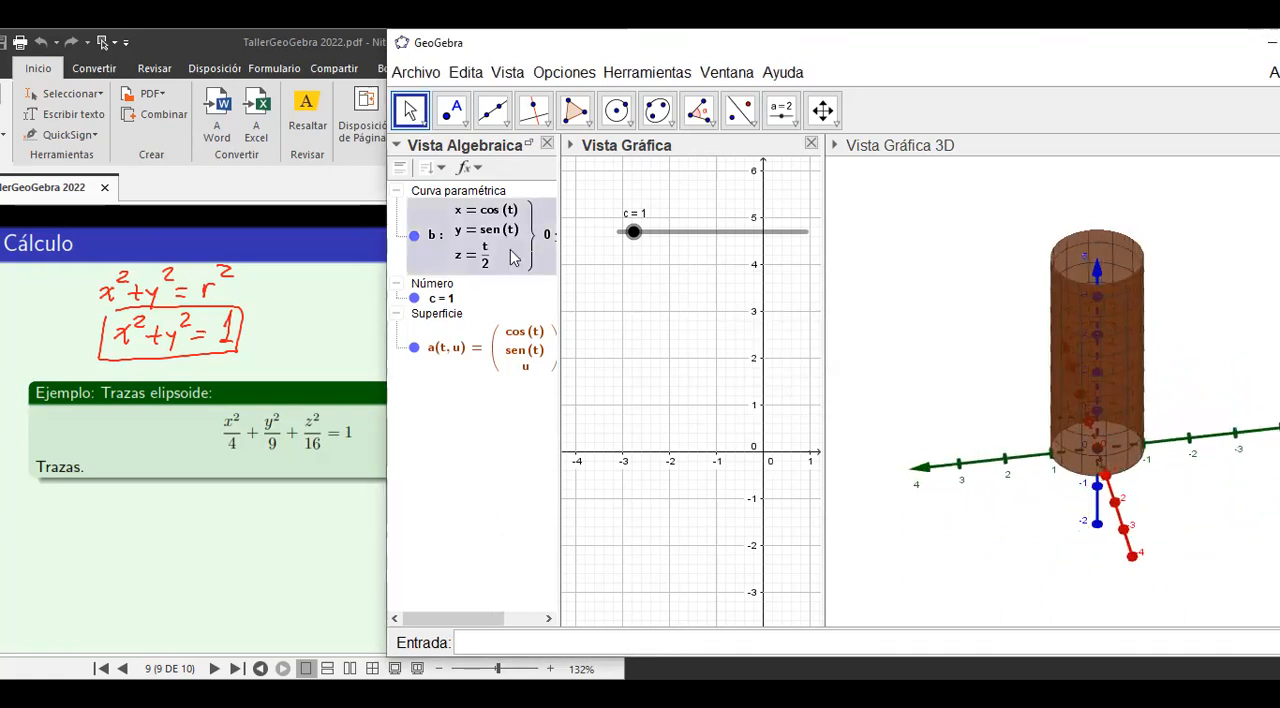
Colour the parametric helix red (255, 0, 0) in its properties and deselect it.
right_click(486, 249)
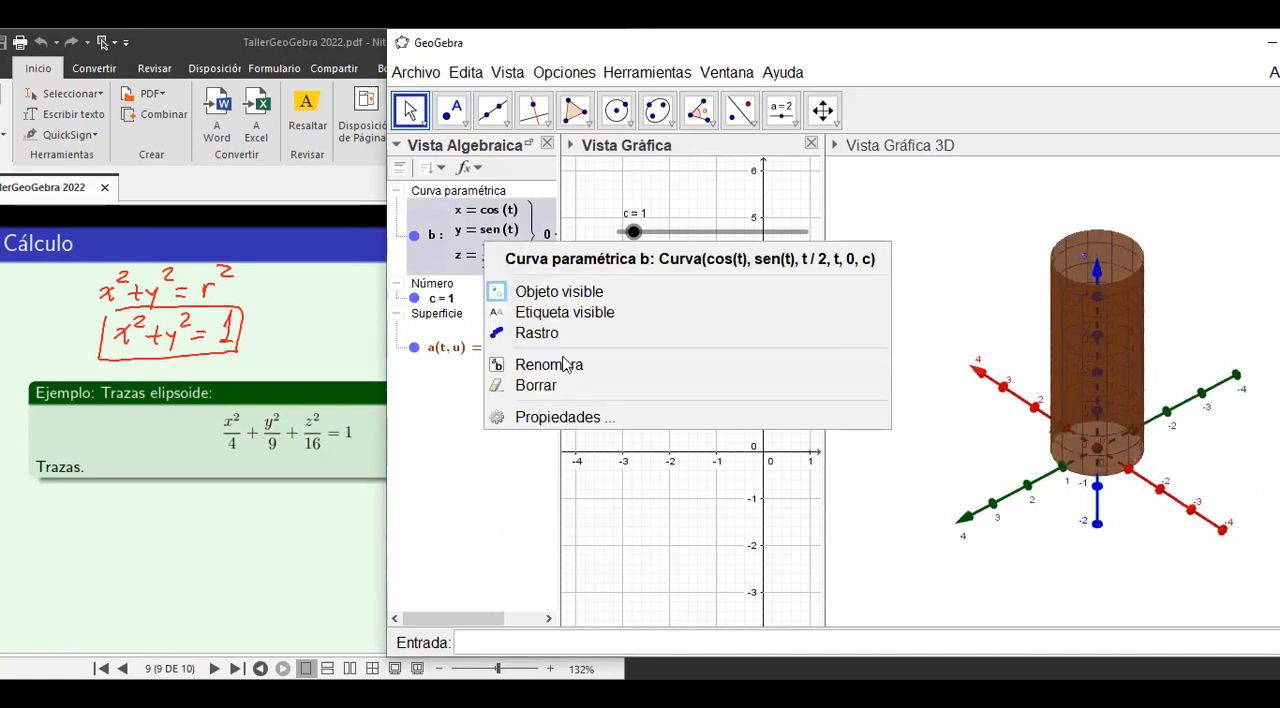
click(549, 419)
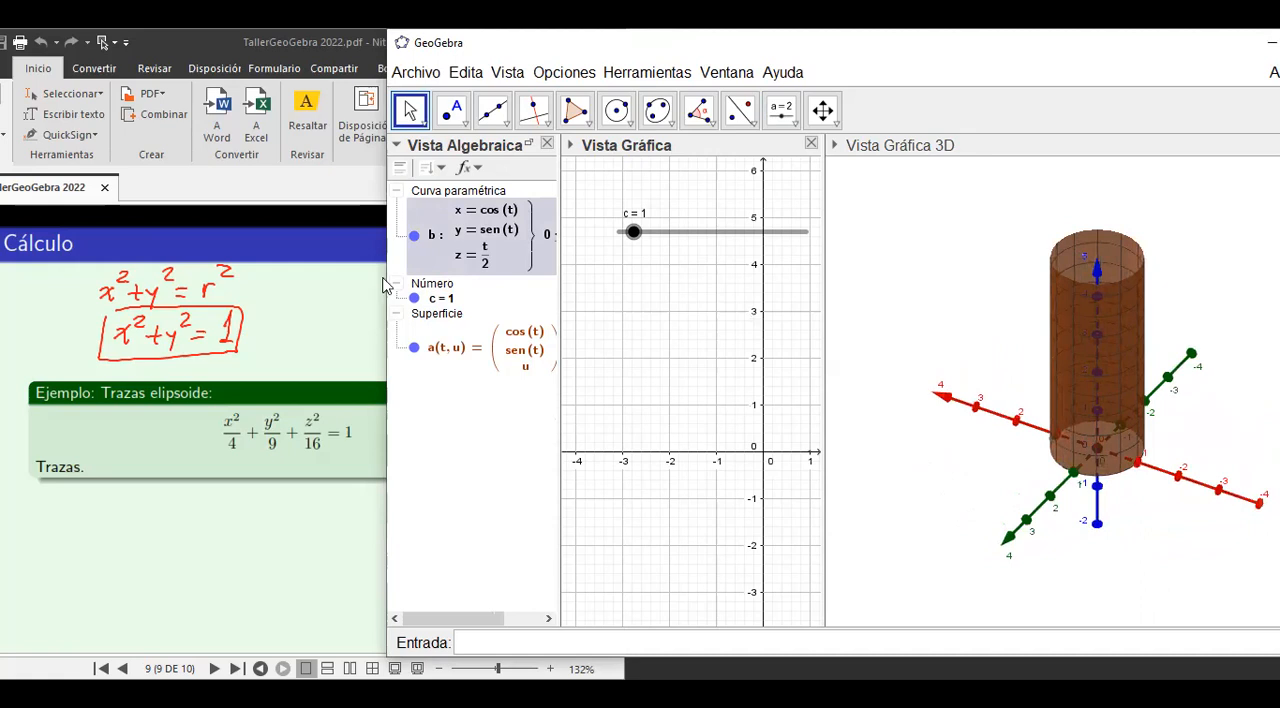
click(370, 268)
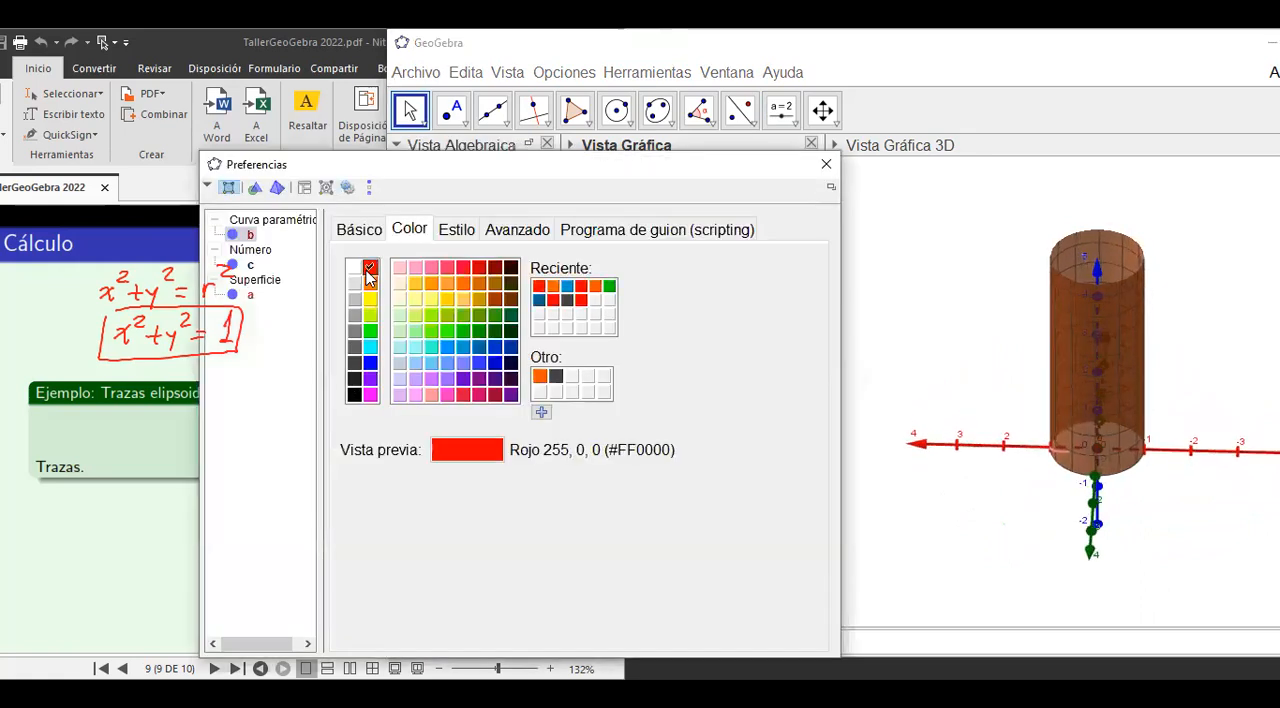
click(826, 166)
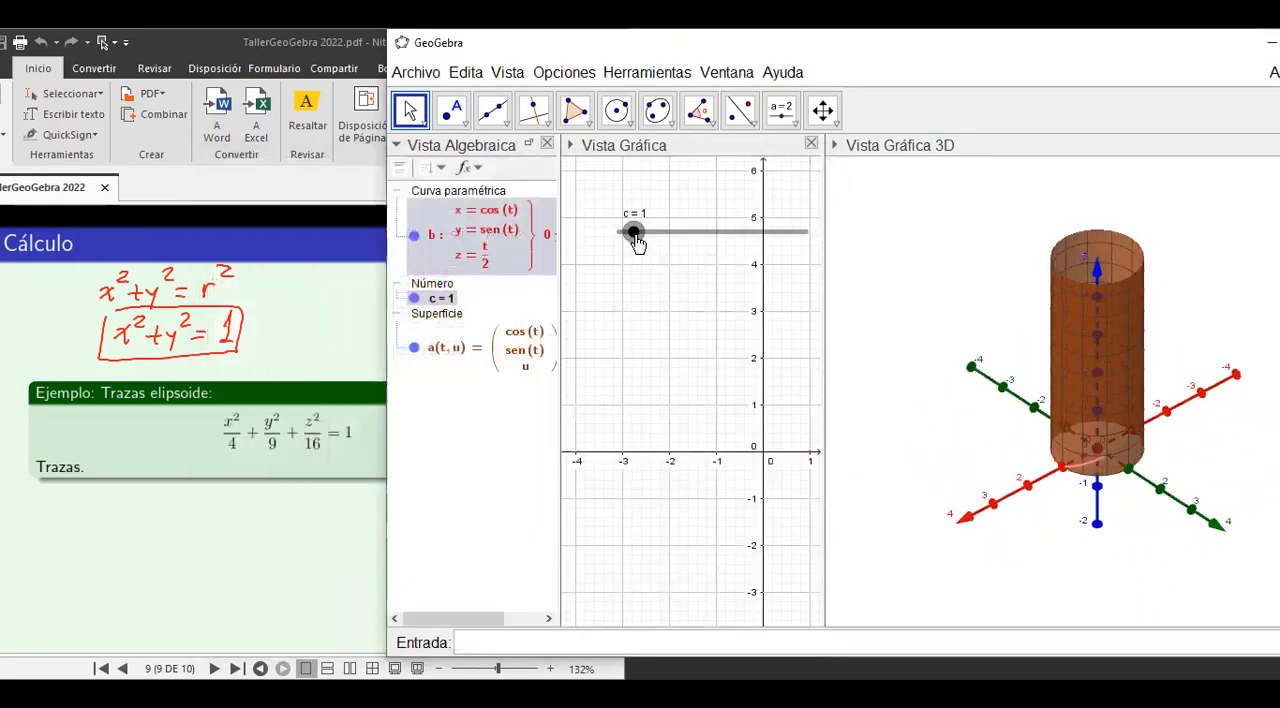
click(929, 592)
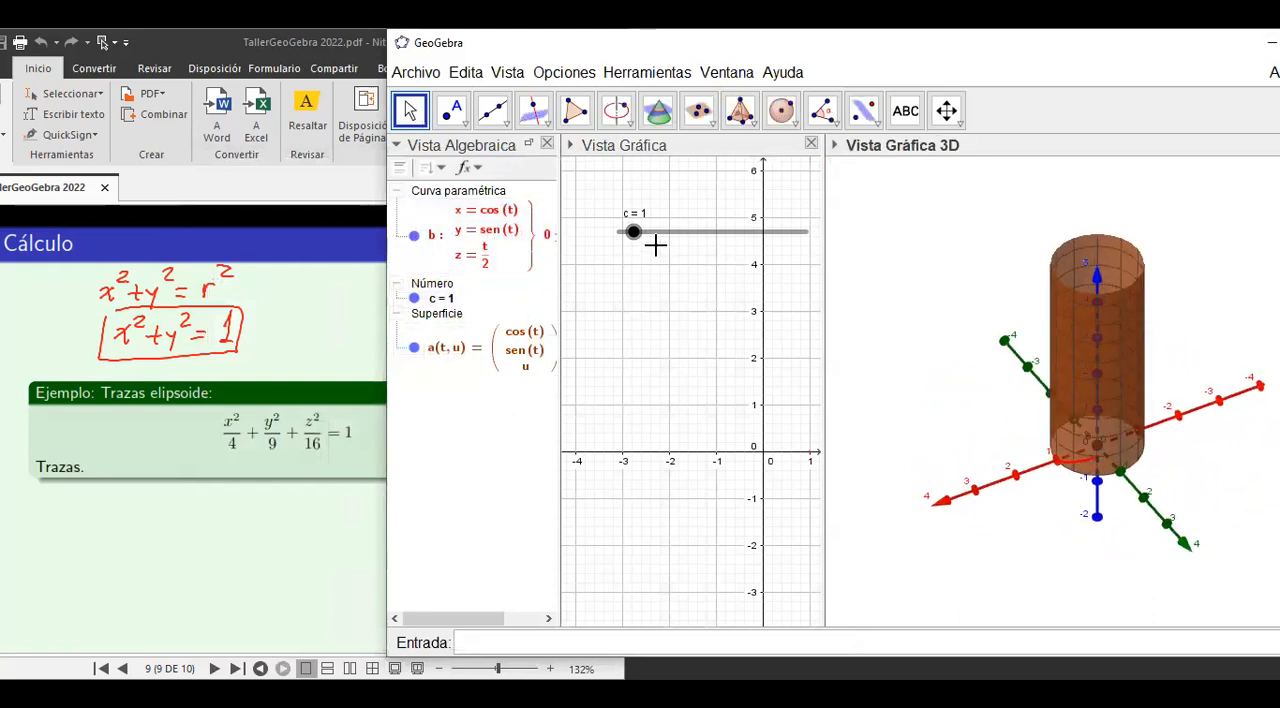
Set slider c to 0 and start its animation.
drag(634, 233, 624, 233)
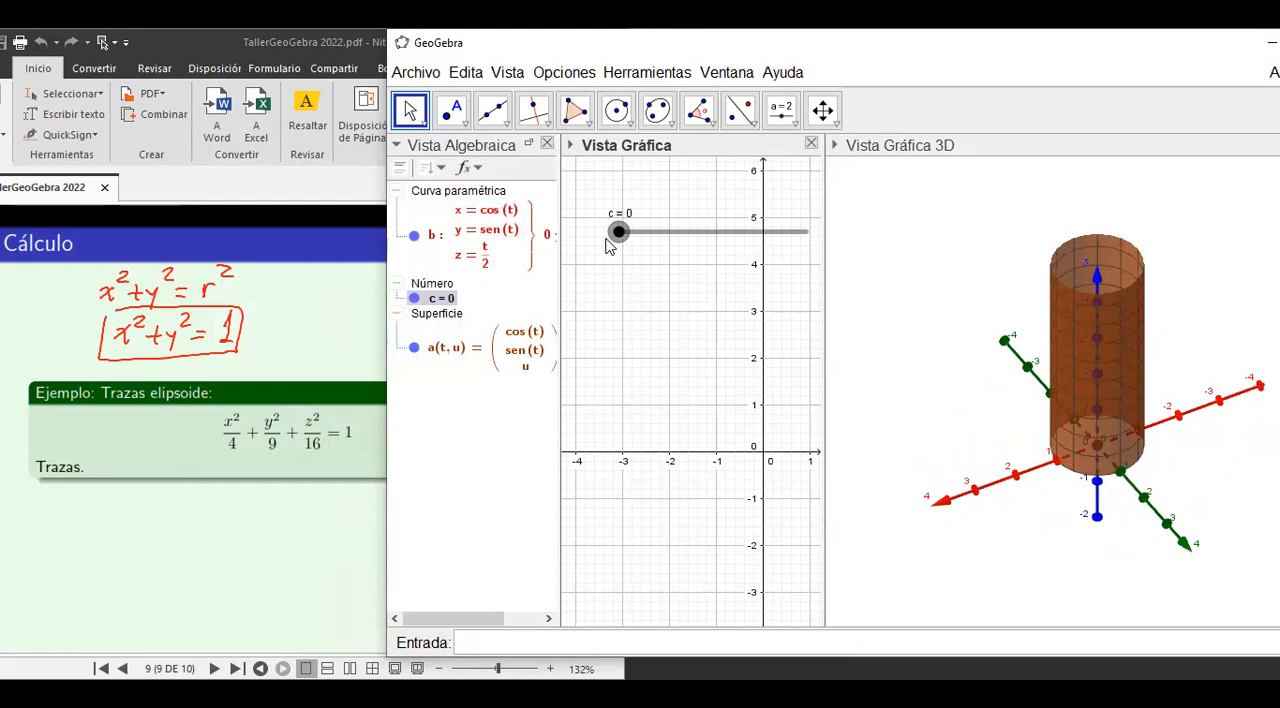
right_click(617, 236)
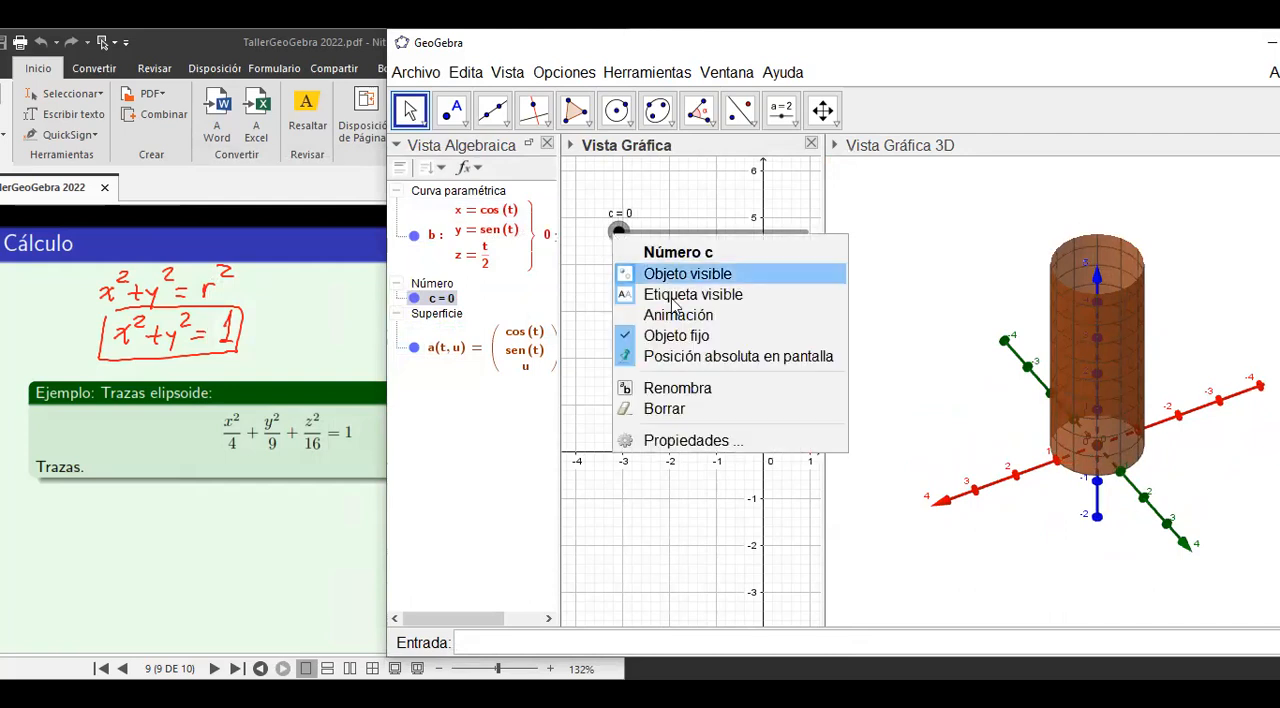
click(664, 318)
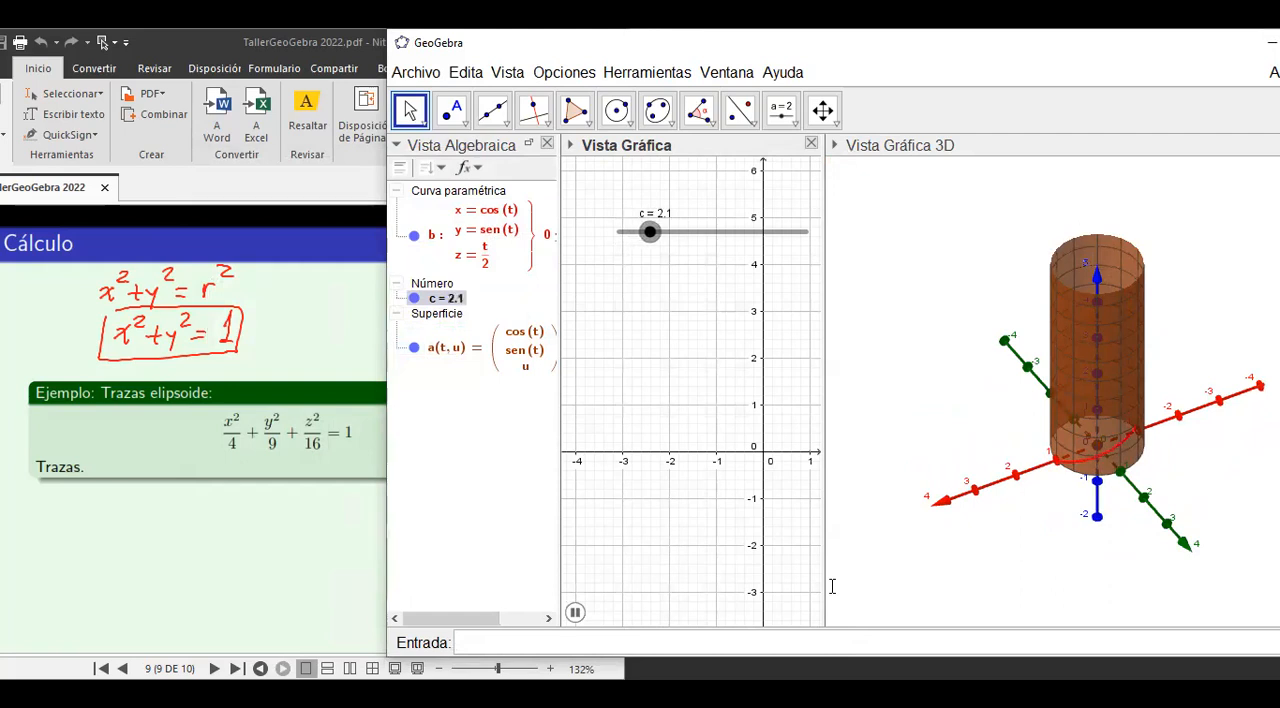
Rotate the 3D graphics view to examine the helix growing around the cylinder as slider c animates.
click(890, 222)
click(946, 110)
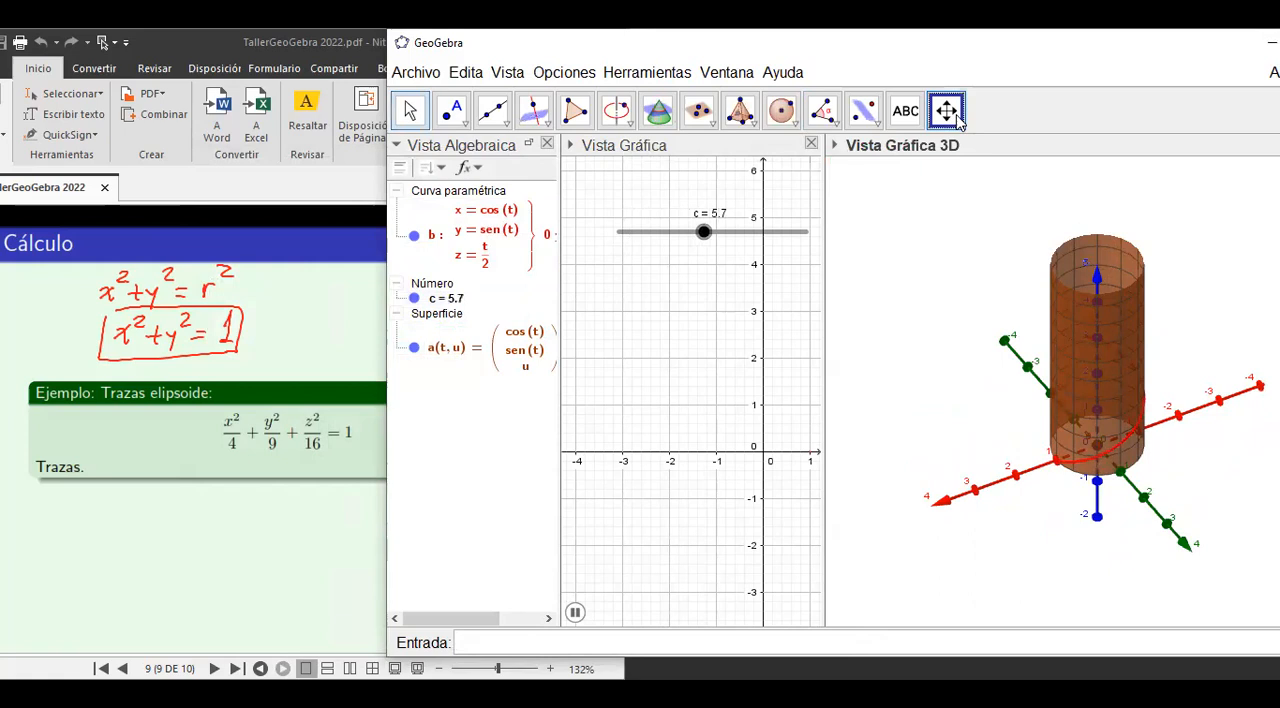
click(956, 117)
click(952, 152)
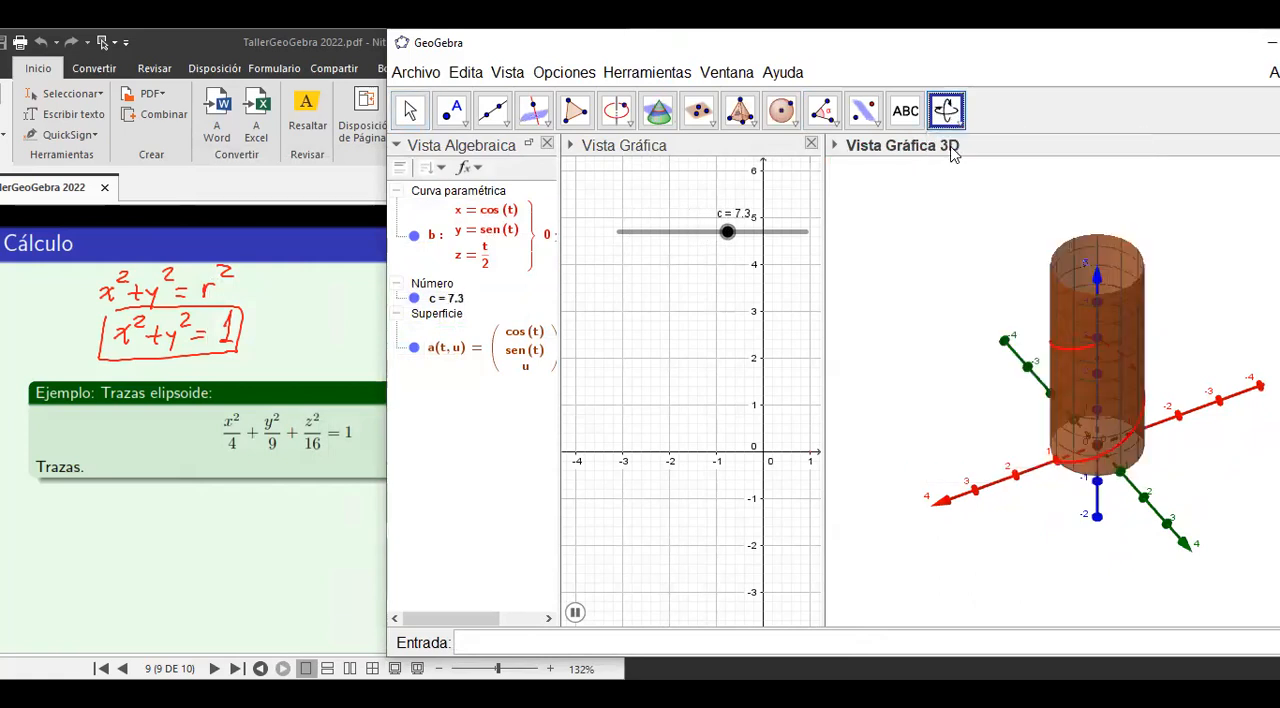
mouse_move(1133, 520)
mouse_down()
mouse_move(1089, 531)
mouse_move(960, 502)
mouse_move(1020, 511)
mouse_move(1174, 491)
mouse_move(1245, 510)
mouse_move(1174, 522)
mouse_move(1163, 508)
mouse_move(1180, 500)
mouse_move(1279, 490)
mouse_move(1058, 519)
mouse_move(1117, 507)
mouse_up()
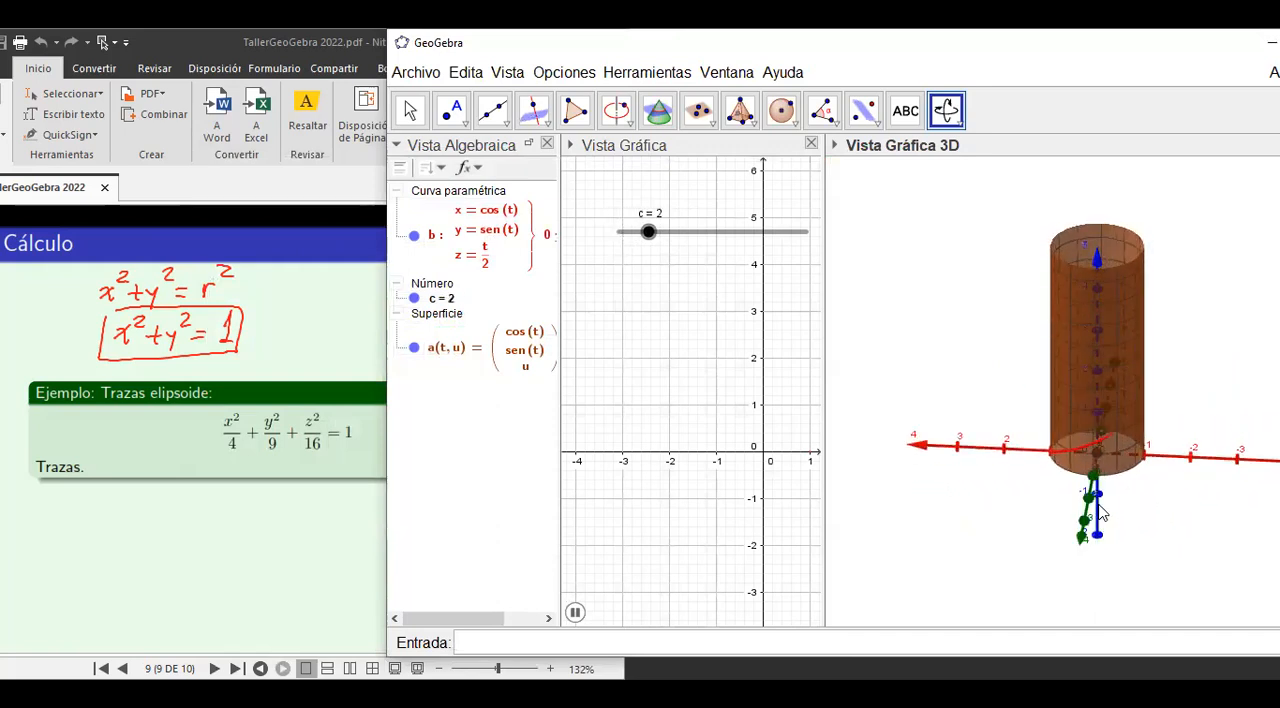
Hide the cylinder to view the helix alone, stop the slider animation, and show the cylinder again.
click(413, 348)
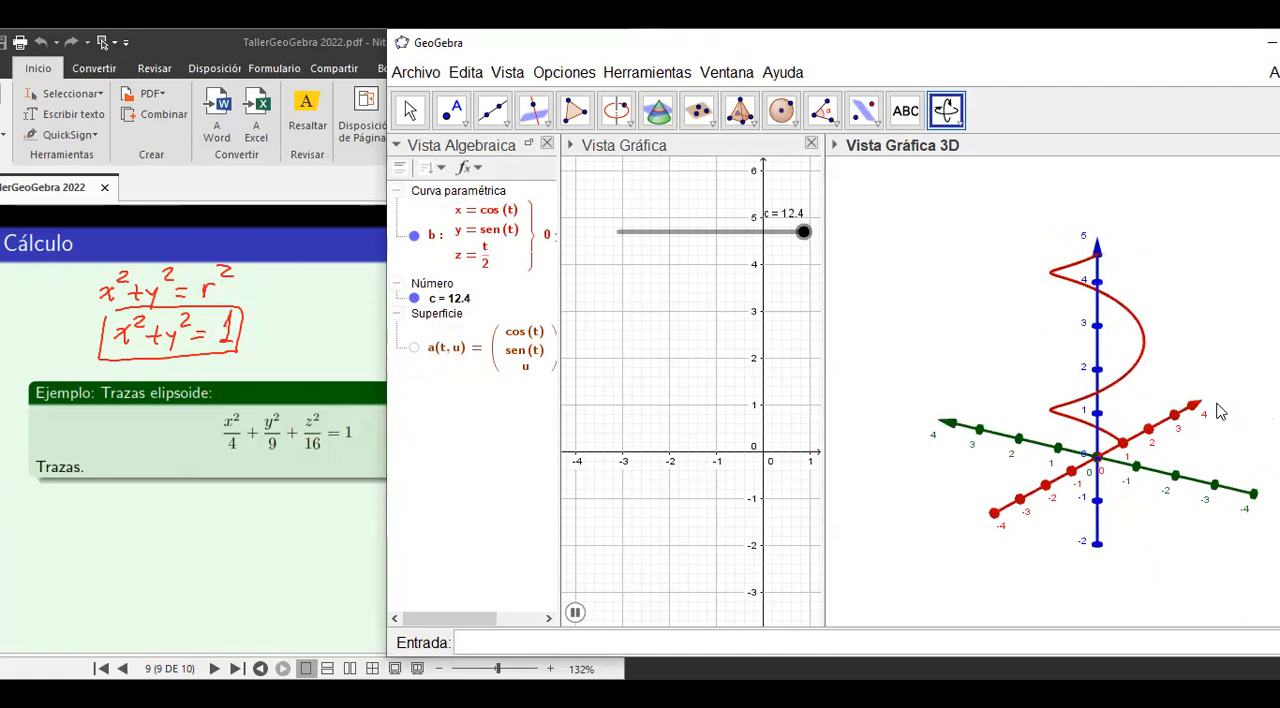
click(575, 617)
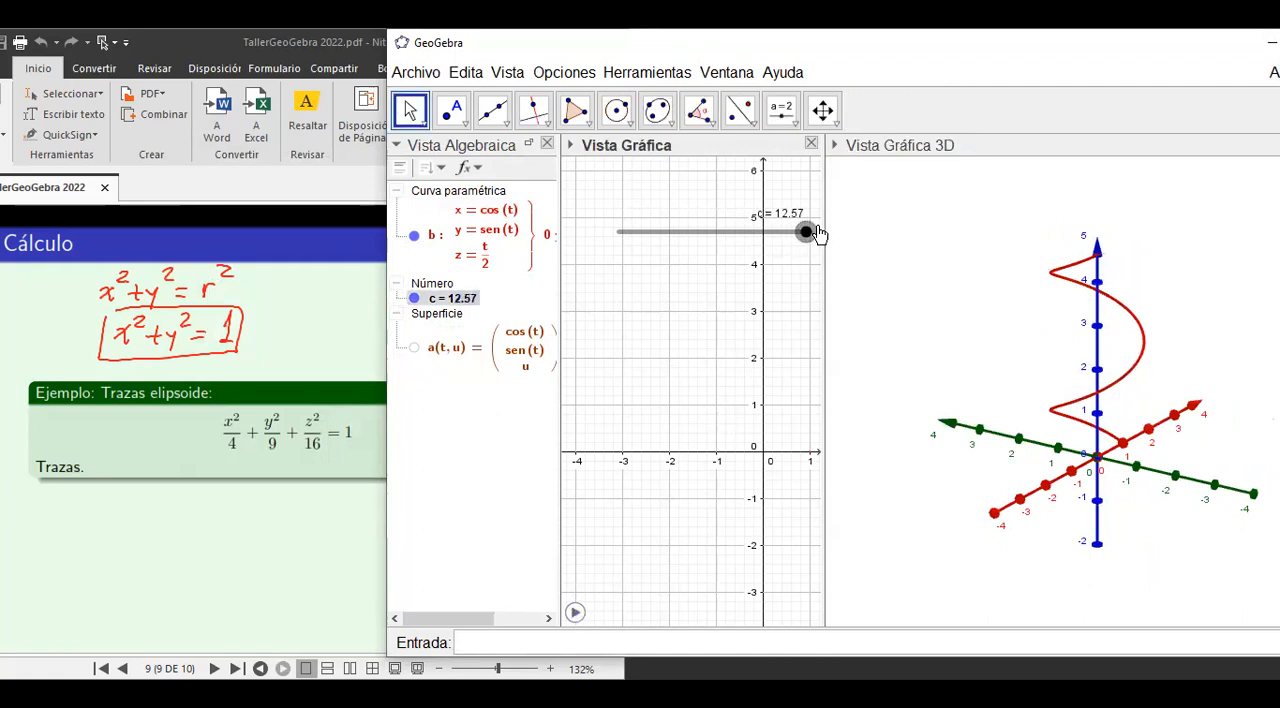
click(415, 348)
drag(998, 401, 949, 405)
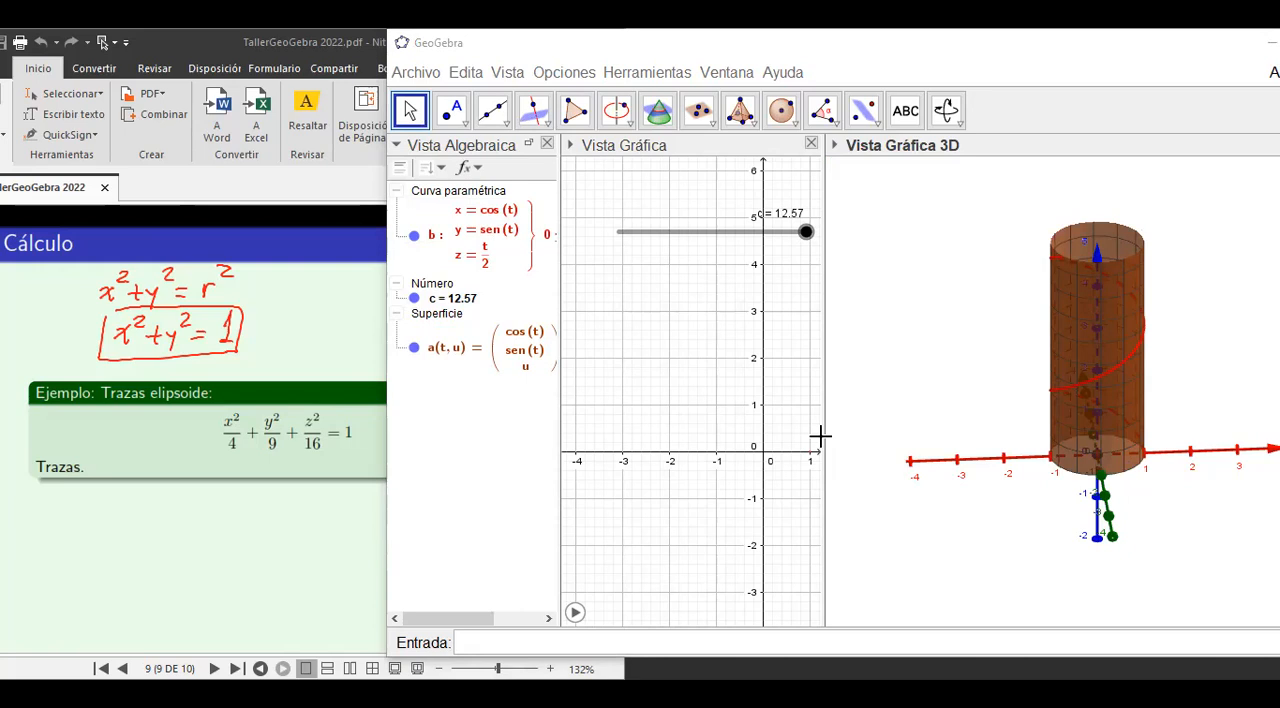
drag(902, 394, 769, 409)
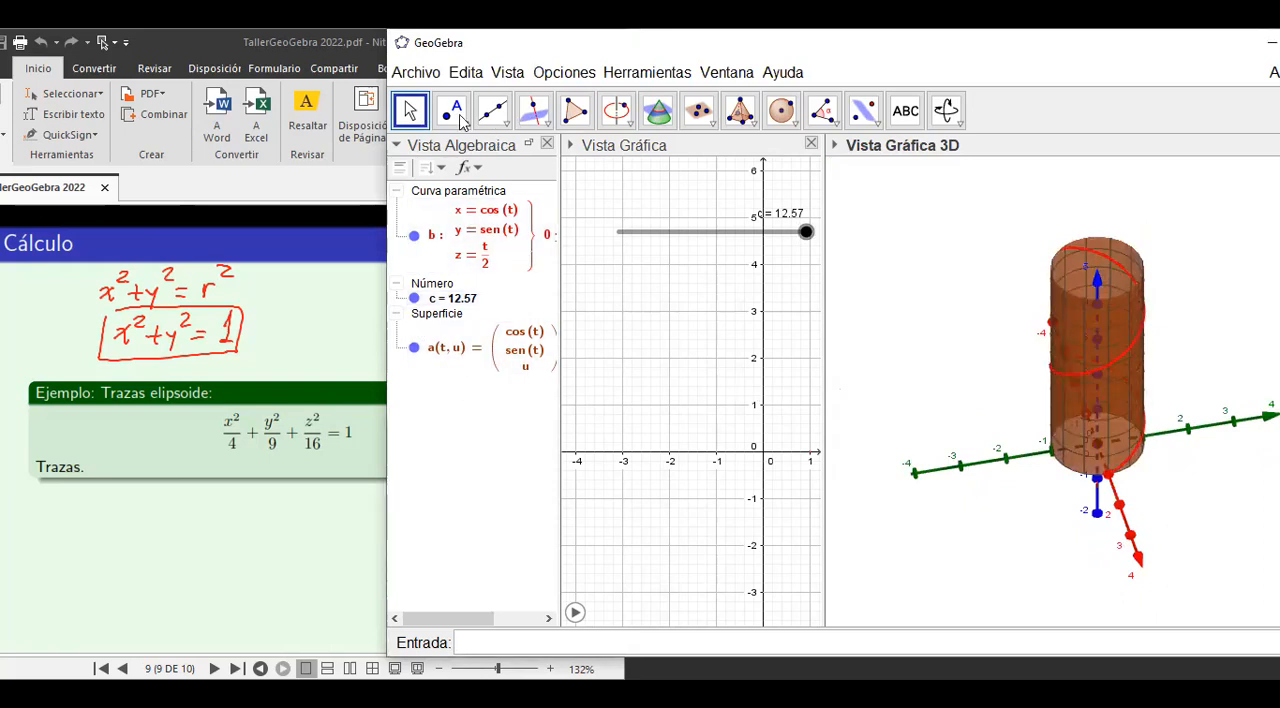
Start a new blank construction and erase the handwritten circle equations from the slide.
click(413, 76)
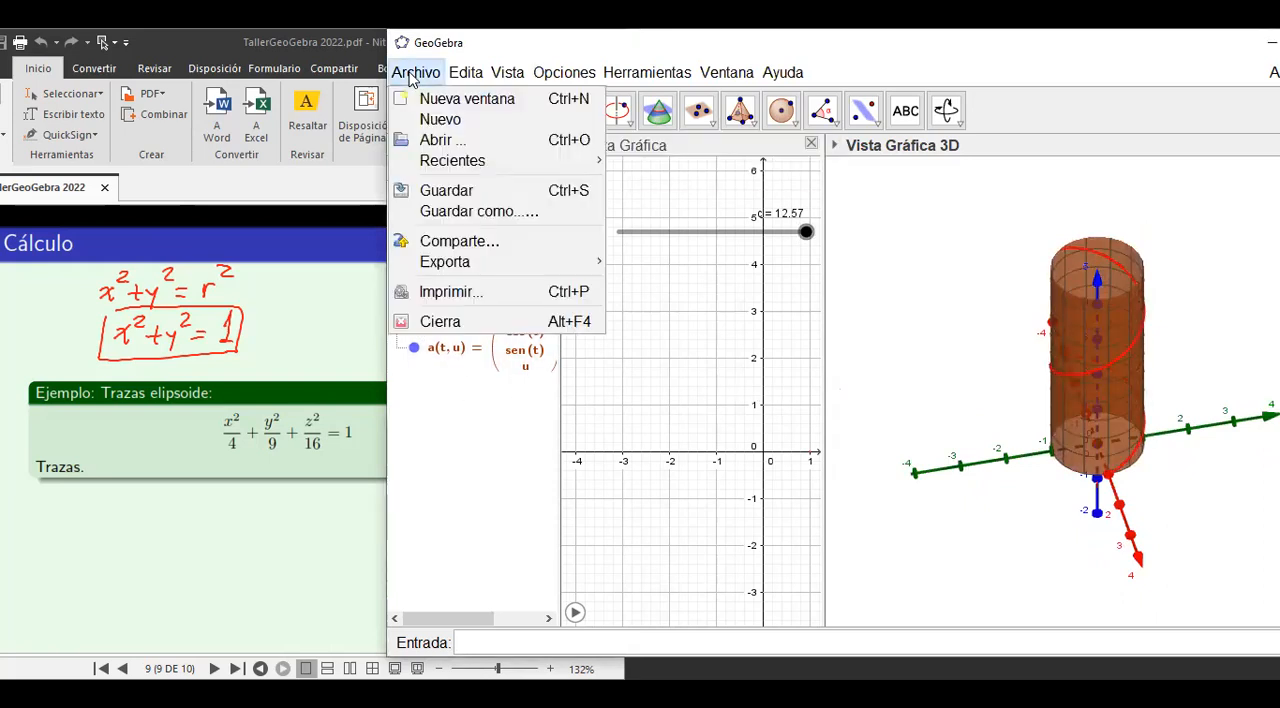
click(443, 120)
click(884, 376)
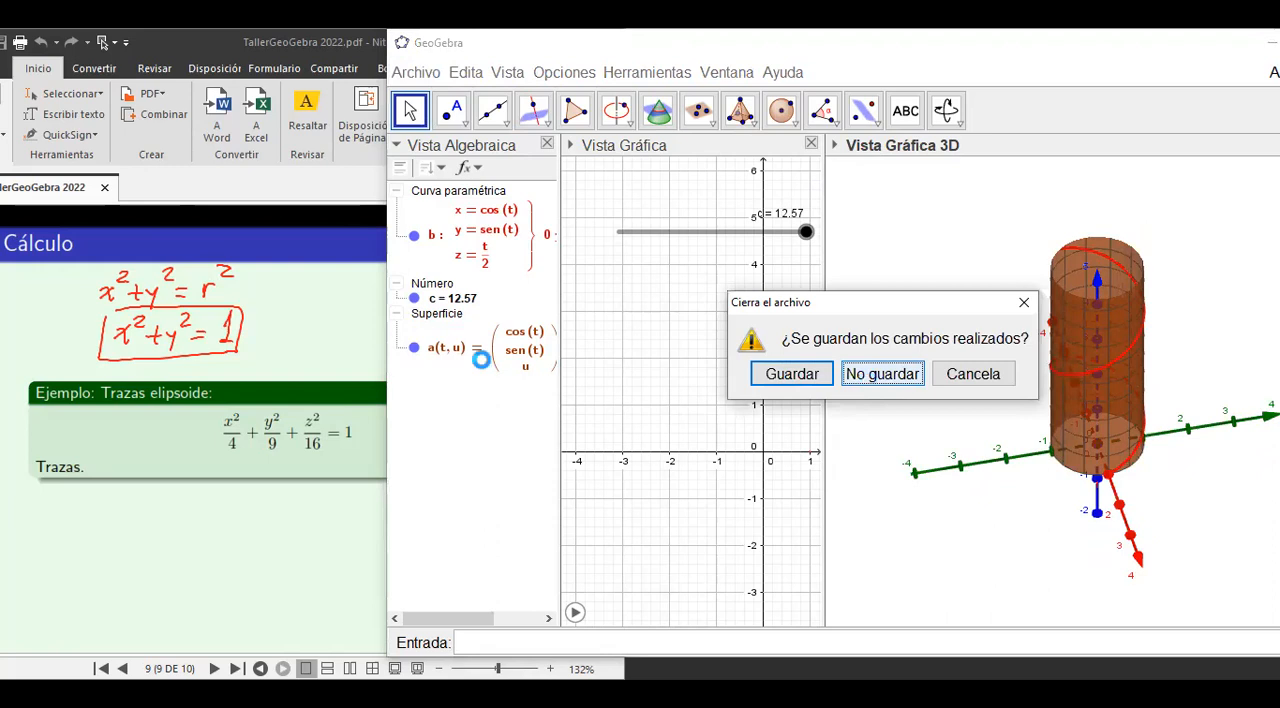
click(1090, 90)
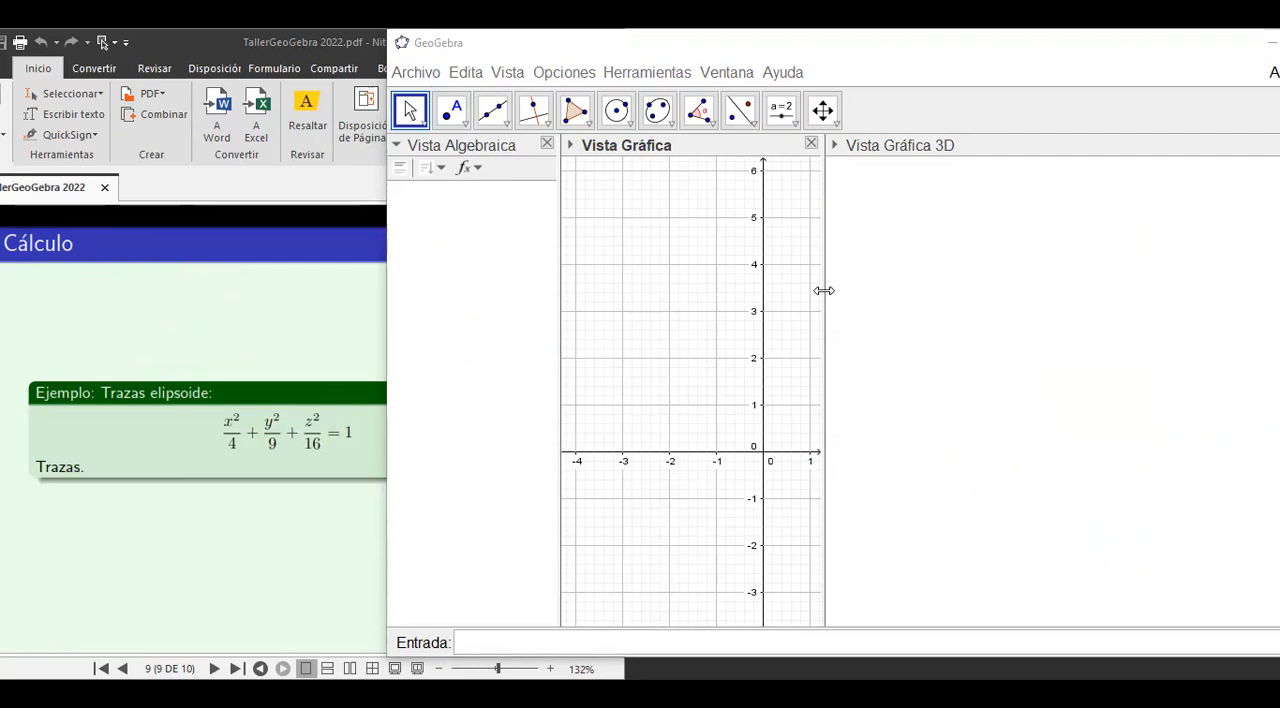
Widen the 2D graphics view and place a new number slider in its upper part.
drag(823, 290, 869, 290)
click(781, 110)
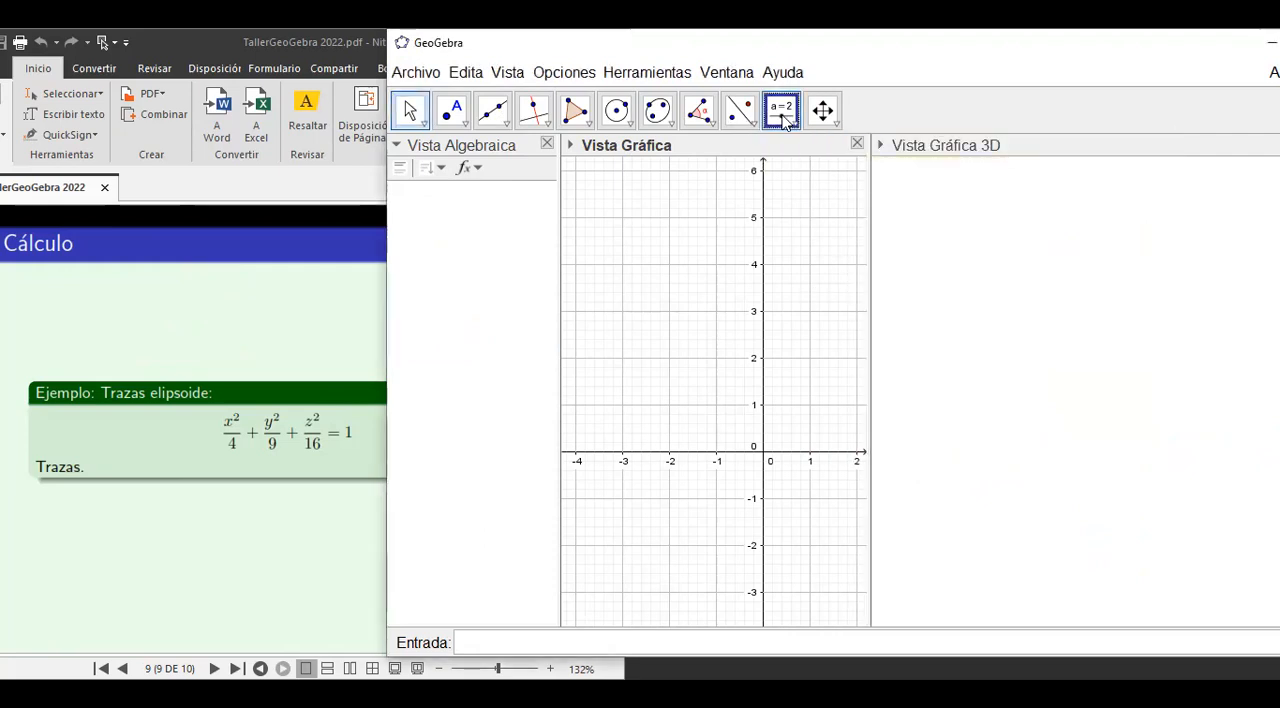
click(625, 193)
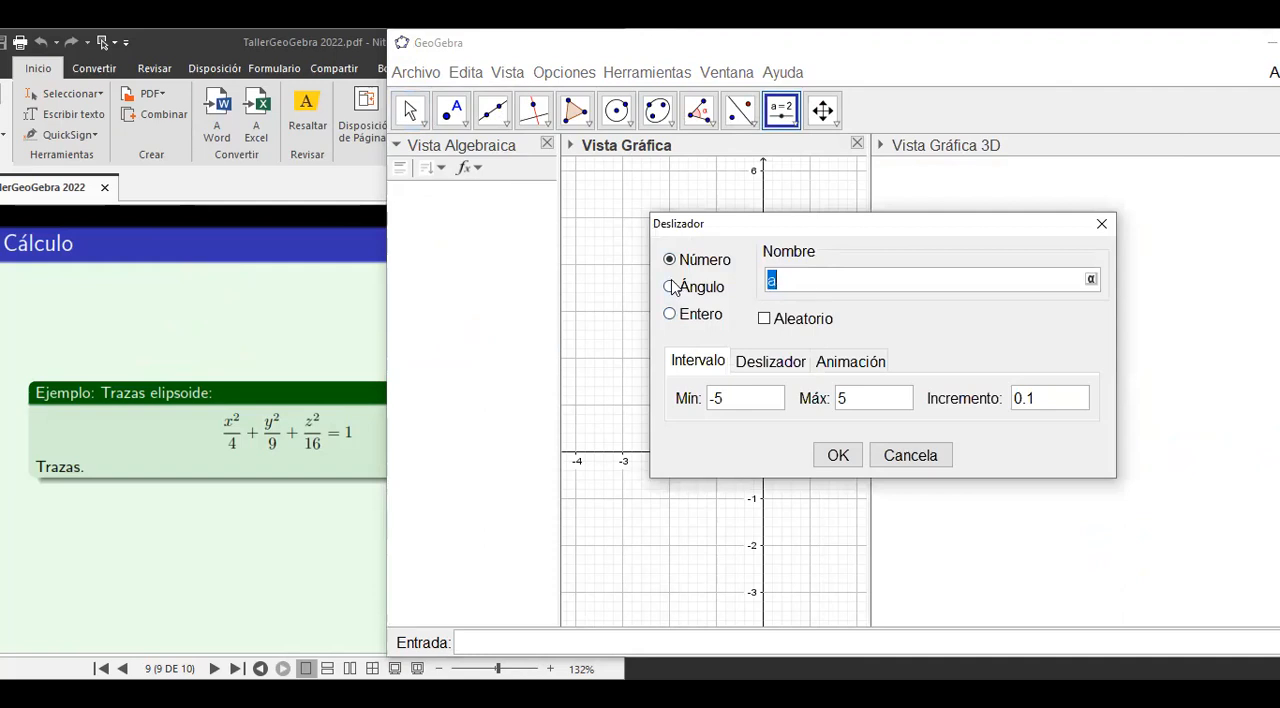
click(670, 315)
click(671, 264)
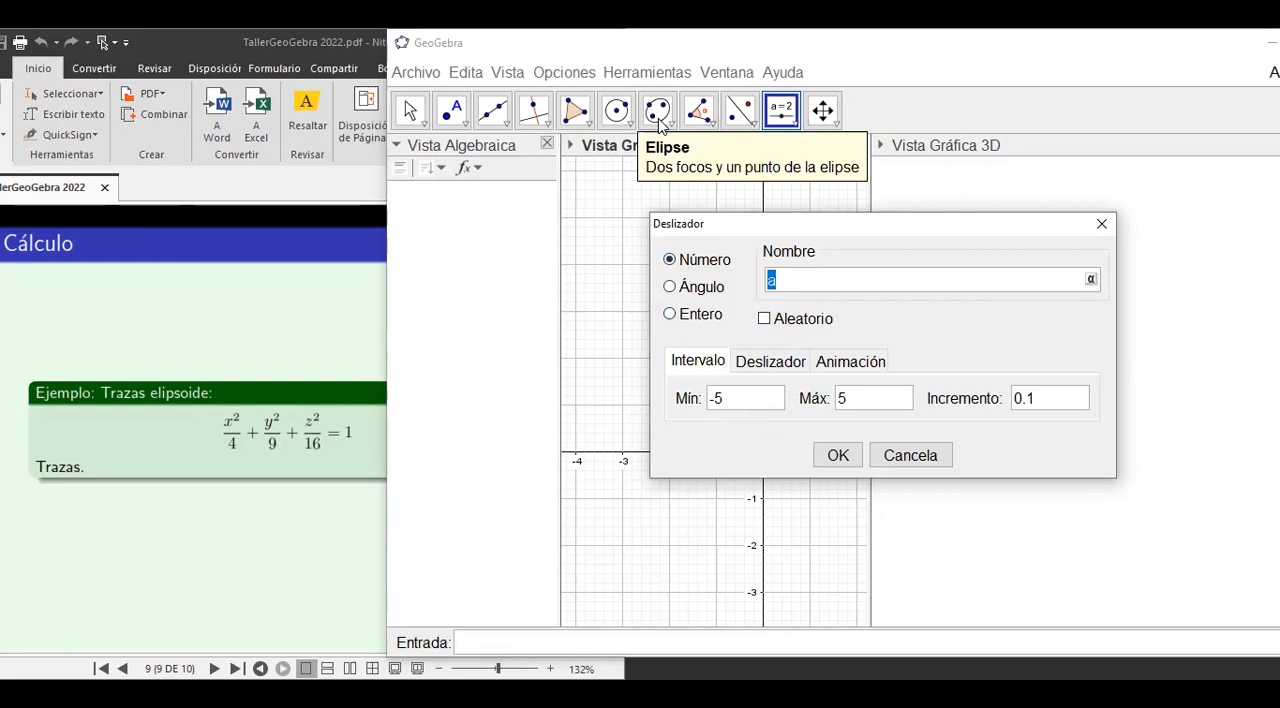
Handwrite the ranges x∈[-2,2], y∈[-3,3] and z∈[-4,4] above the ellipsoid example on the slide.
click(236, 419)
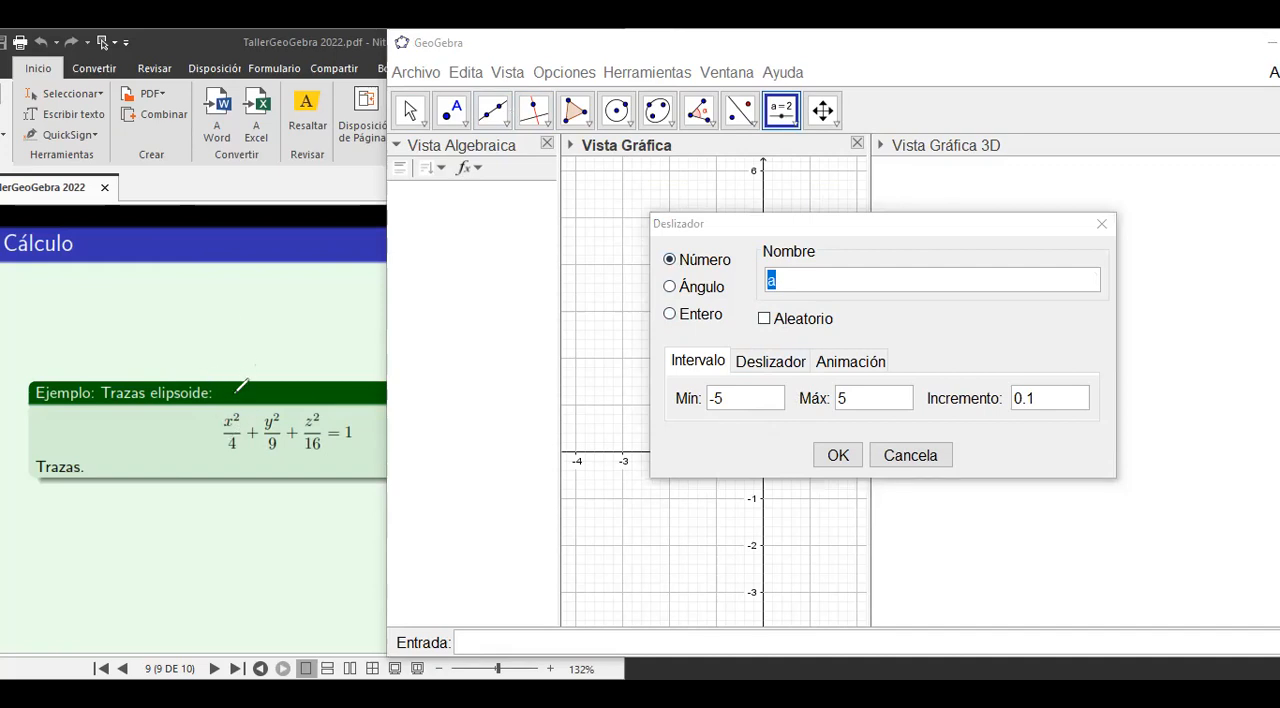
drag(115, 285, 185, 293)
drag(194, 280, 210, 294)
drag(114, 314, 120, 320)
mouse_move(125, 313)
mouse_down()
mouse_move(118, 327)
mouse_move(187, 322)
mouse_up()
mouse_move(195, 301)
mouse_down()
mouse_move(196, 319)
mouse_move(213, 321)
mouse_up()
mouse_move(122, 344)
mouse_down()
mouse_move(133, 358)
mouse_move(188, 350)
mouse_up()
mouse_move(196, 345)
mouse_down()
mouse_move(217, 345)
mouse_move(208, 352)
mouse_up()
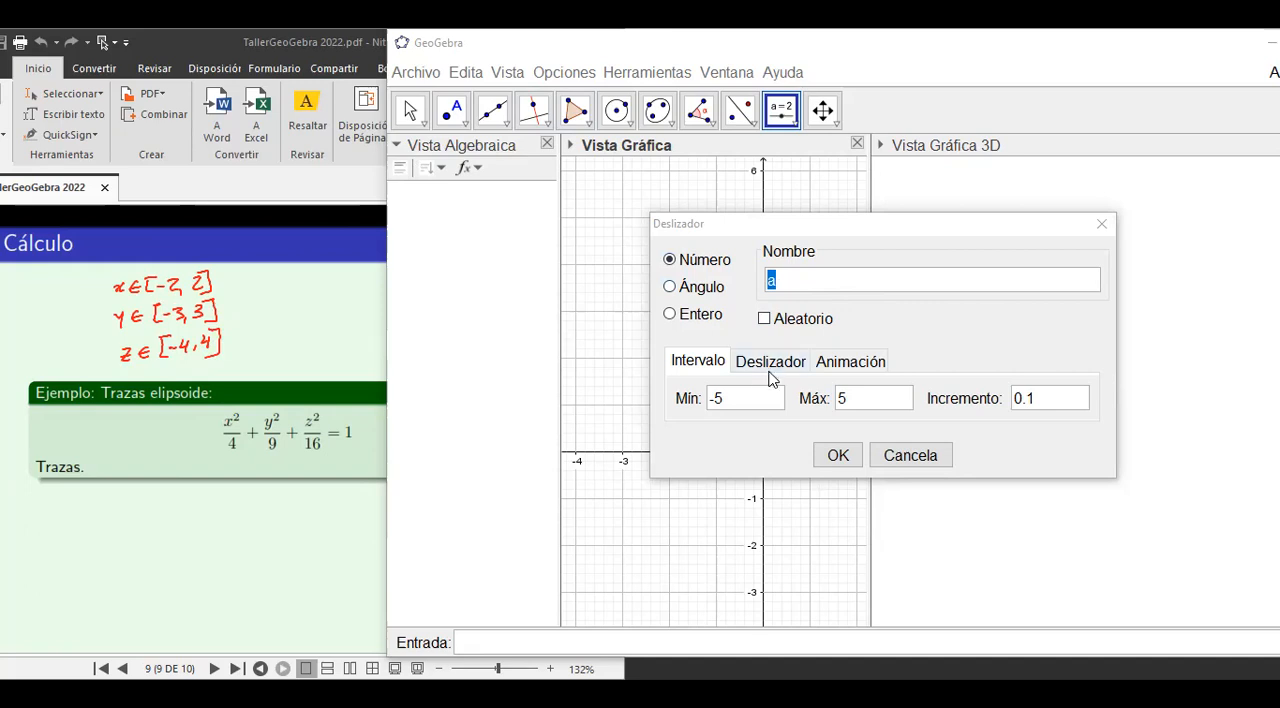
Create the number slider a with minimum -2, maximum 2 and increment 0.5.
double_click(729, 403)
text(2)
double_click(845, 402)
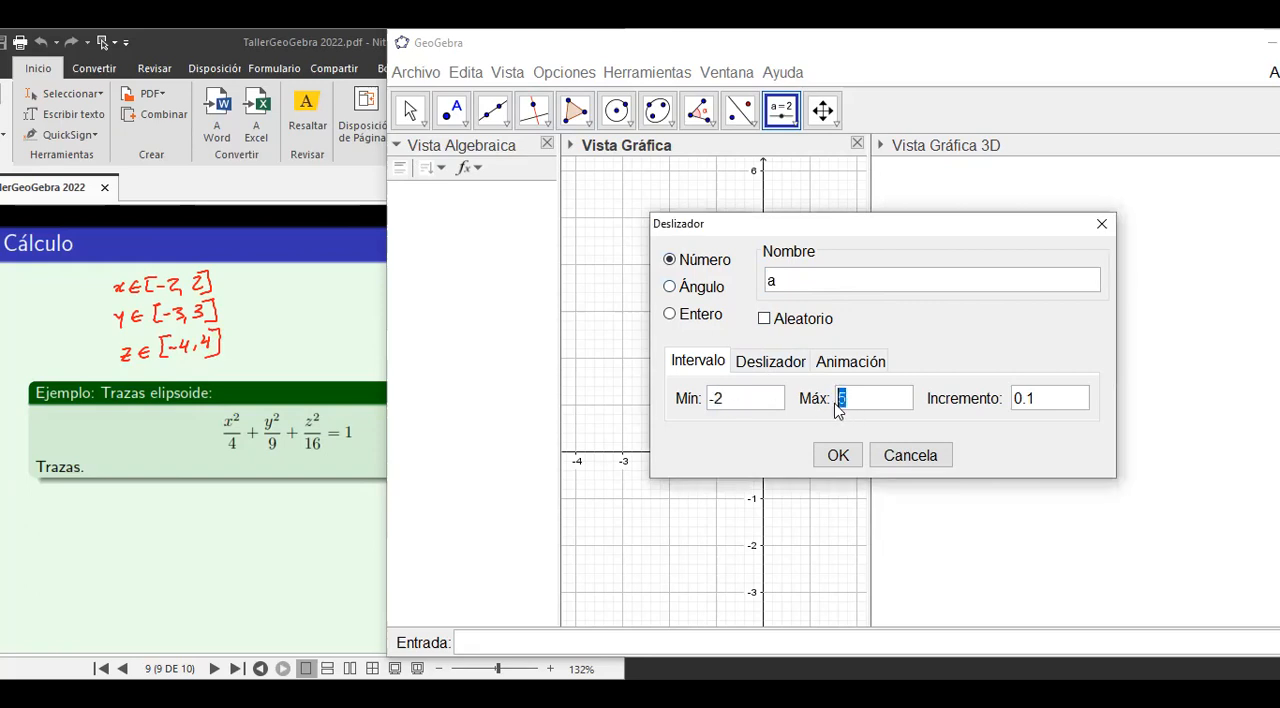
text(2)
key(Tab)
text(0.5)
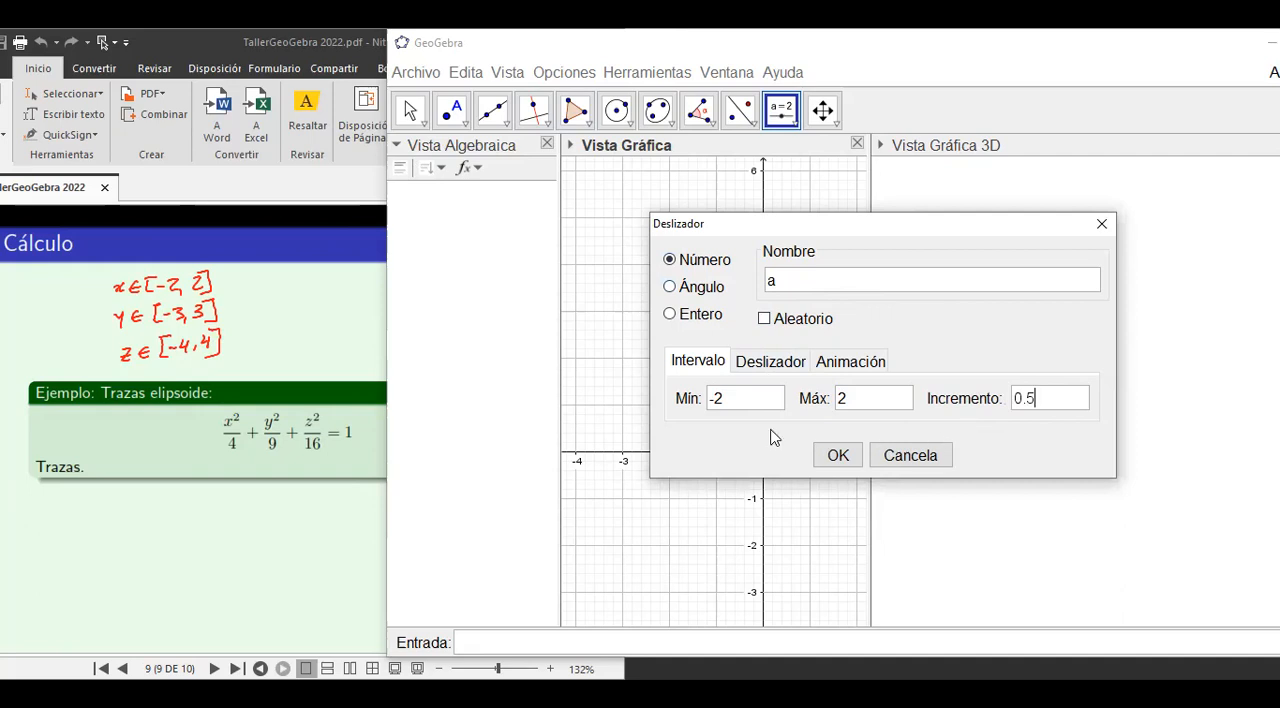
click(838, 456)
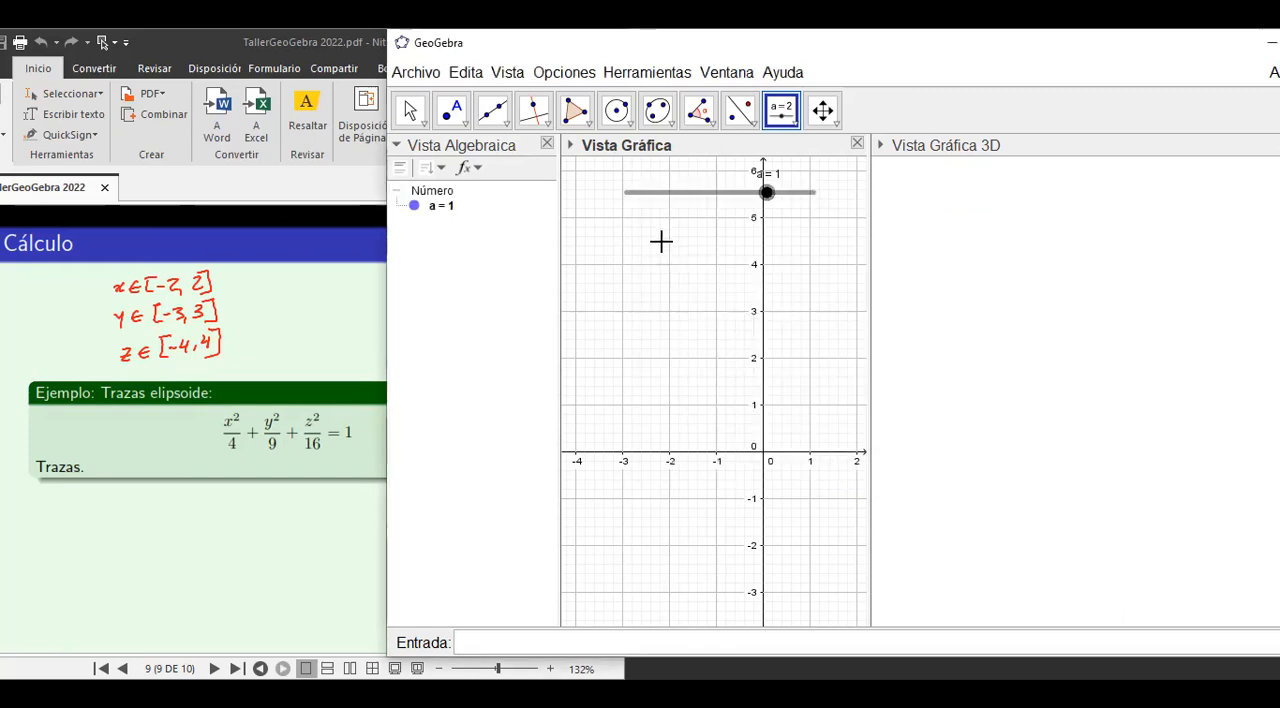
Add the number slider b below slider a with minimum -3, maximum 3 and increment 0.5.
click(661, 240)
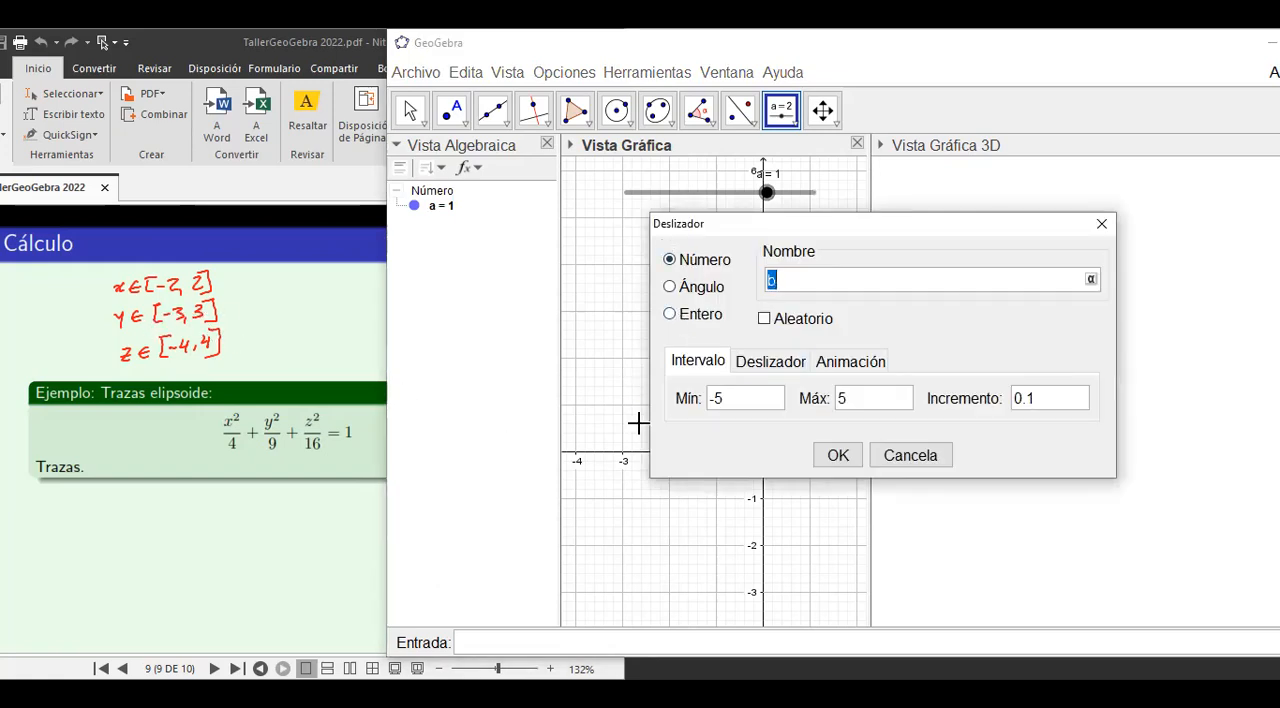
drag(730, 402, 715, 402)
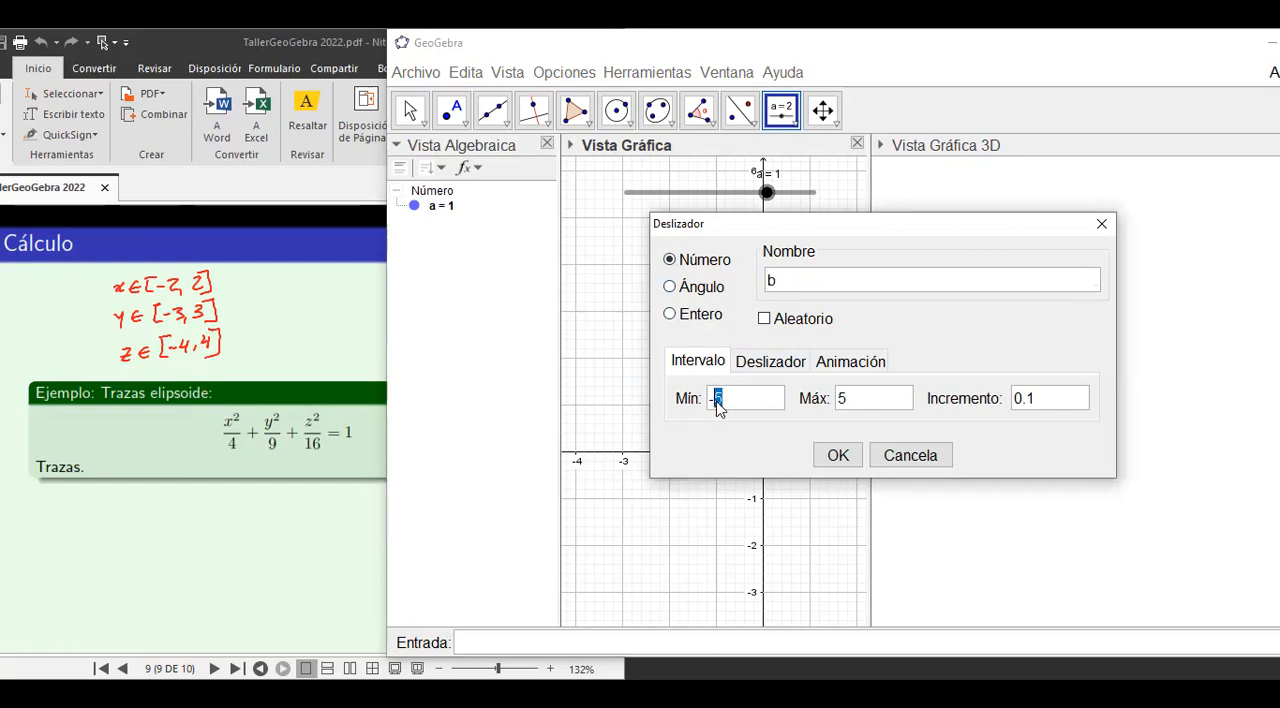
text(3)
drag(856, 402, 838, 402)
text(3)
drag(1042, 400, 1030, 402)
text(5)
click(838, 455)
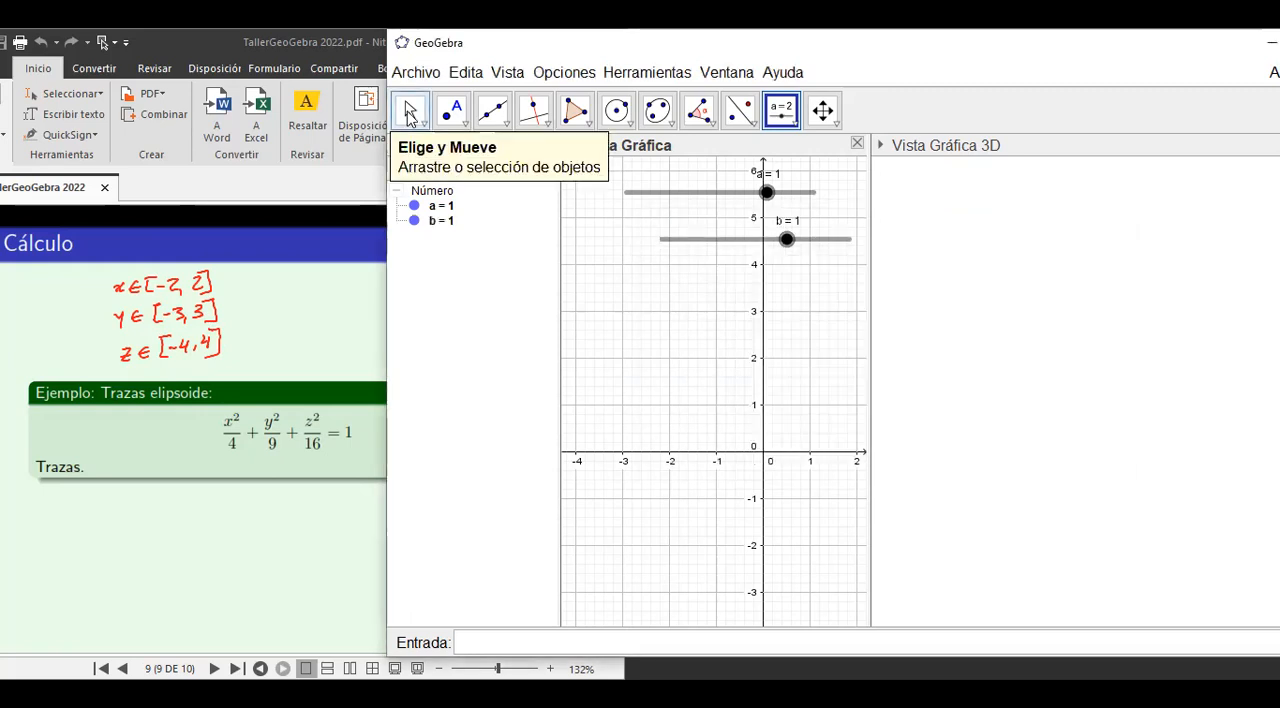
Add the number slider c below slider b with minimum -4, maximum 4 and increment 1.
click(645, 278)
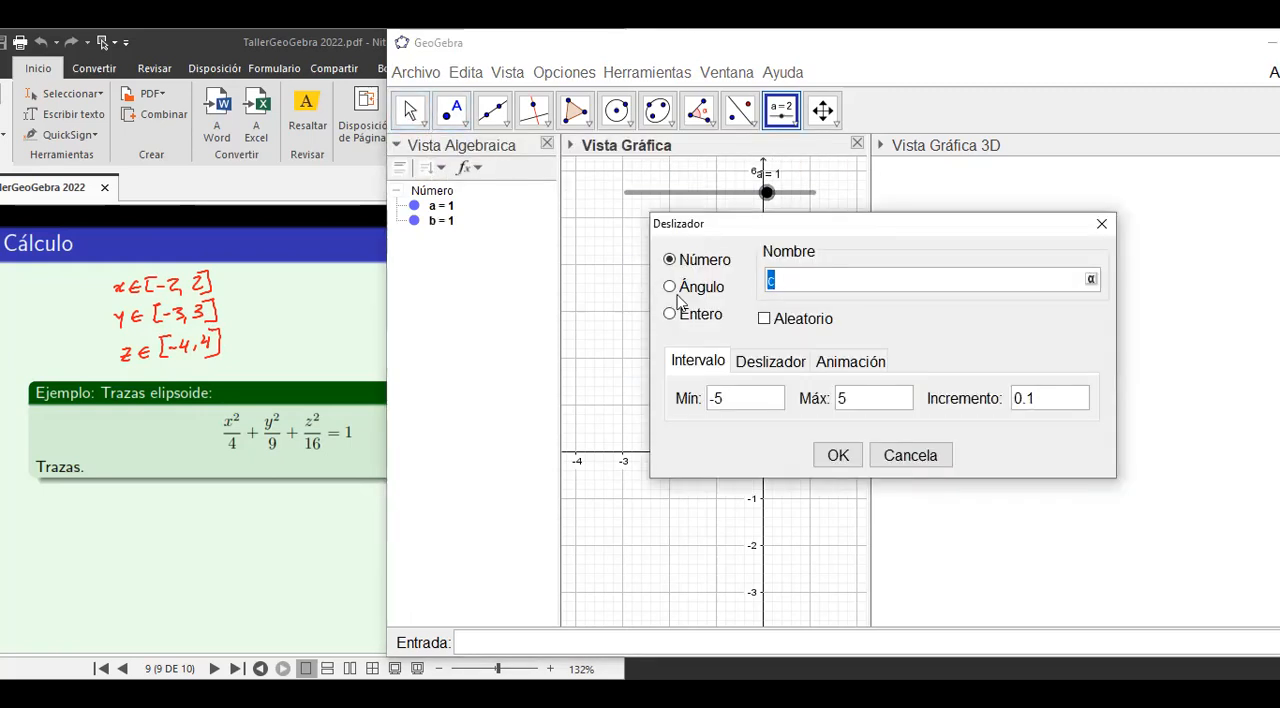
click(717, 402)
drag(717, 402, 727, 404)
text(4)
double_click(838, 405)
text(4)
click(1034, 400)
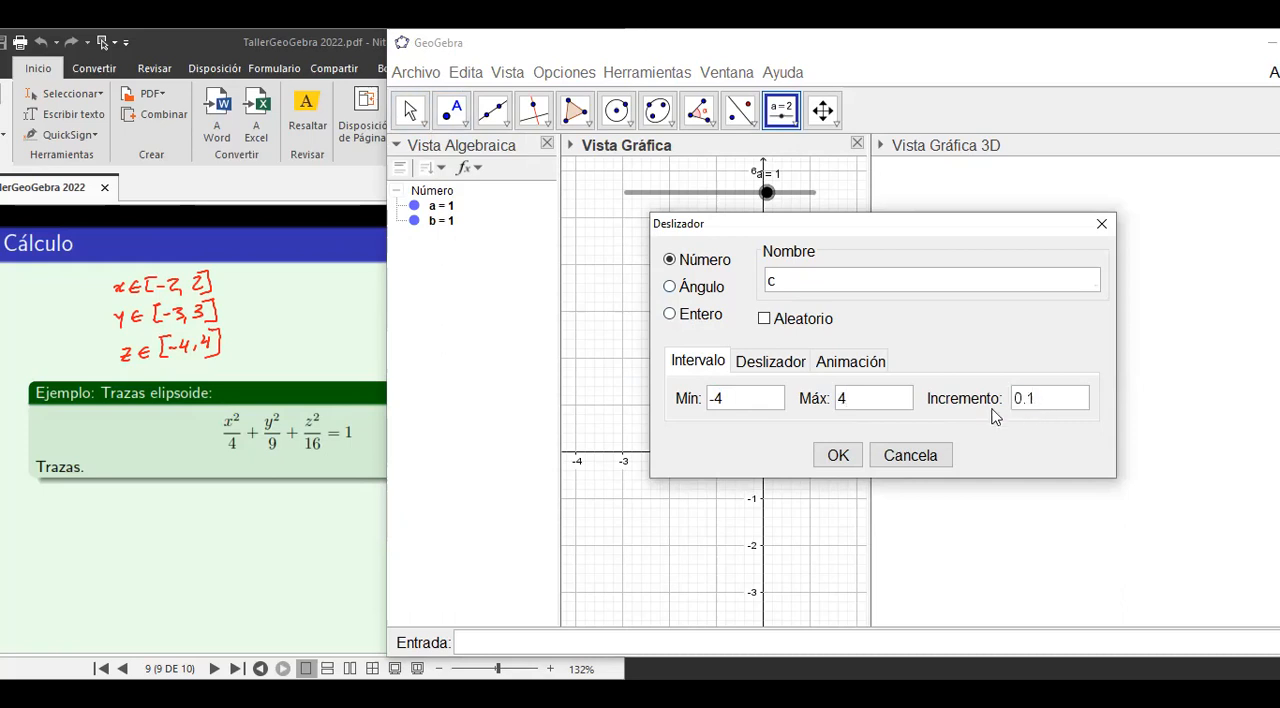
drag(1045, 401, 1001, 402)
text(1)
click(832, 455)
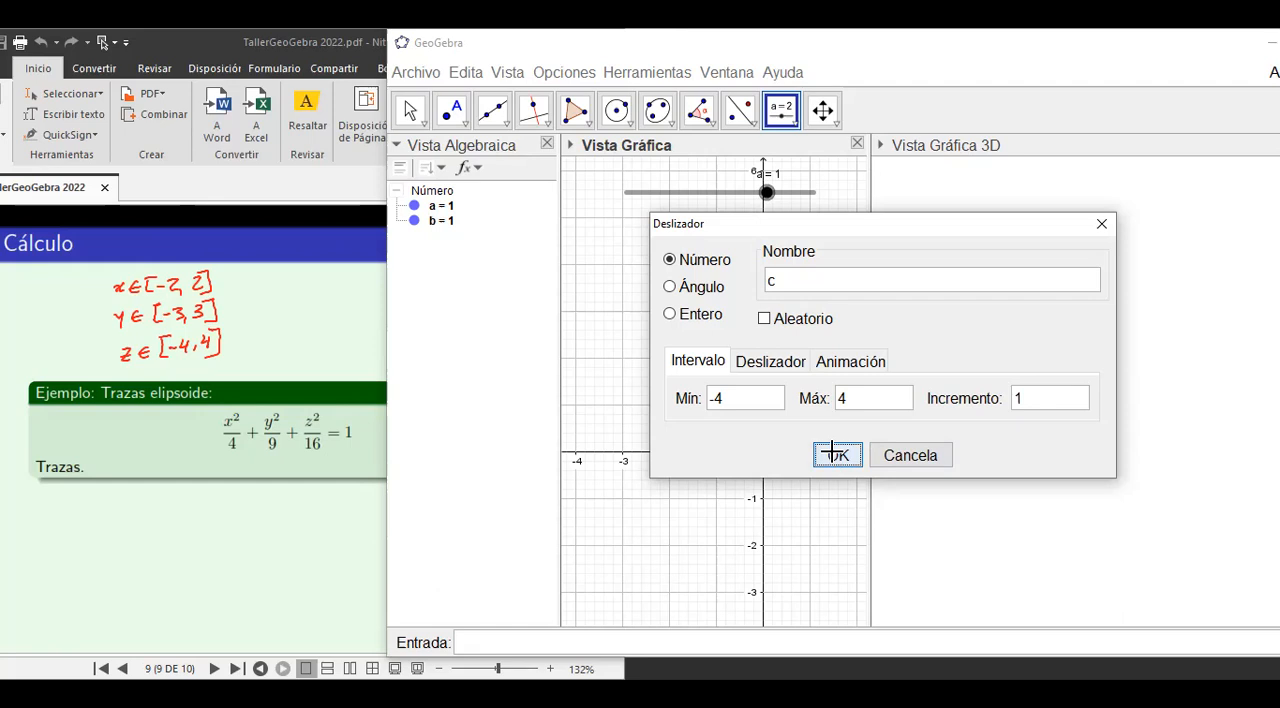
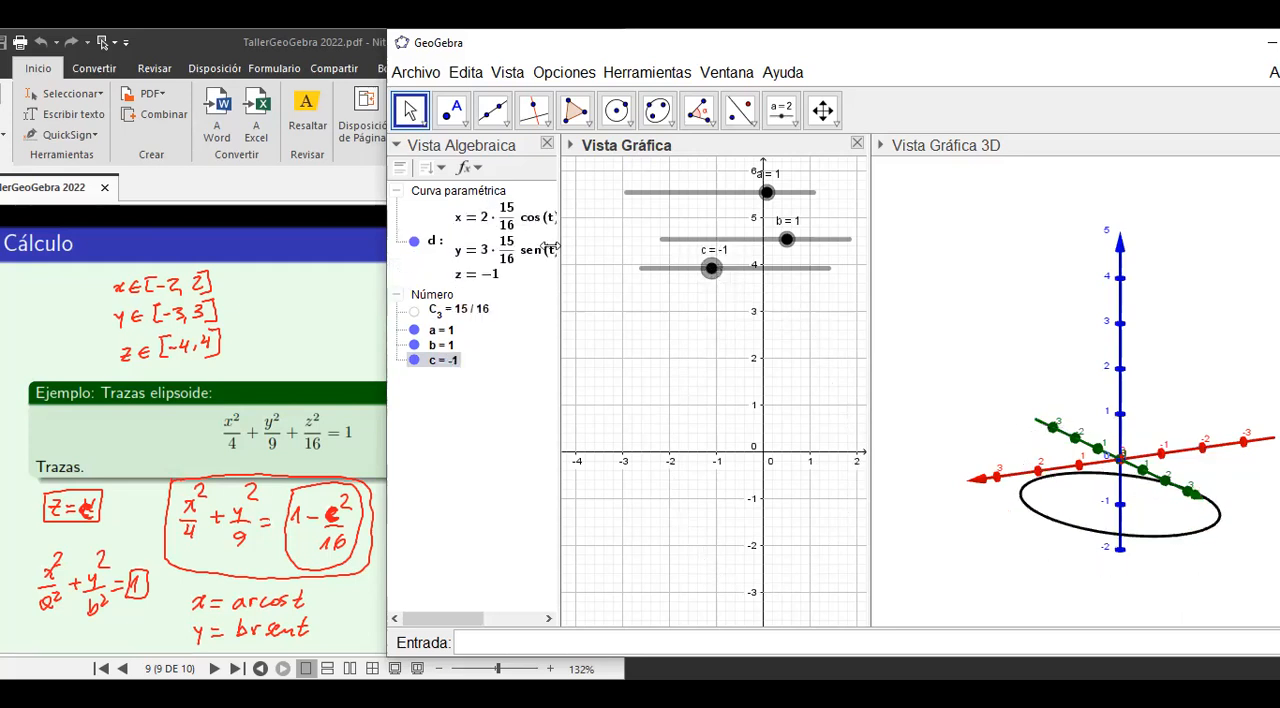
Turn on the trace of parametric curve d and sweep slider c up to 4.
right_click(470, 247)
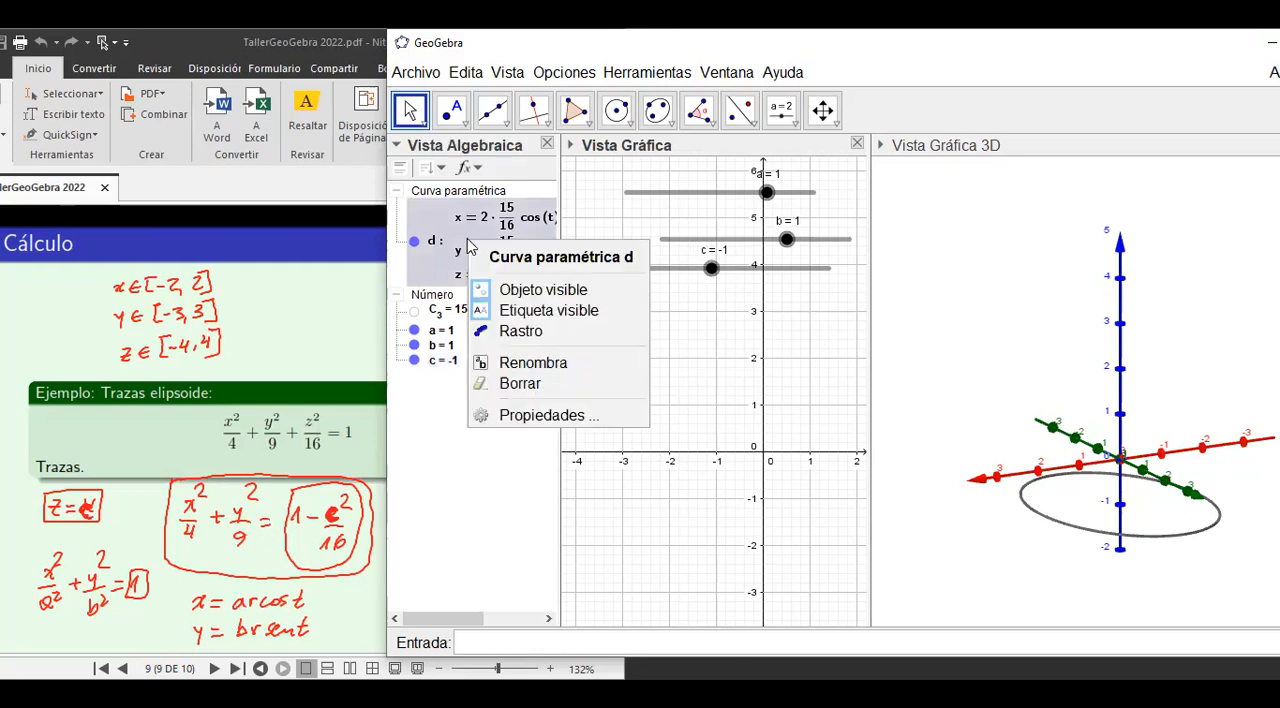
click(520, 336)
click(712, 270)
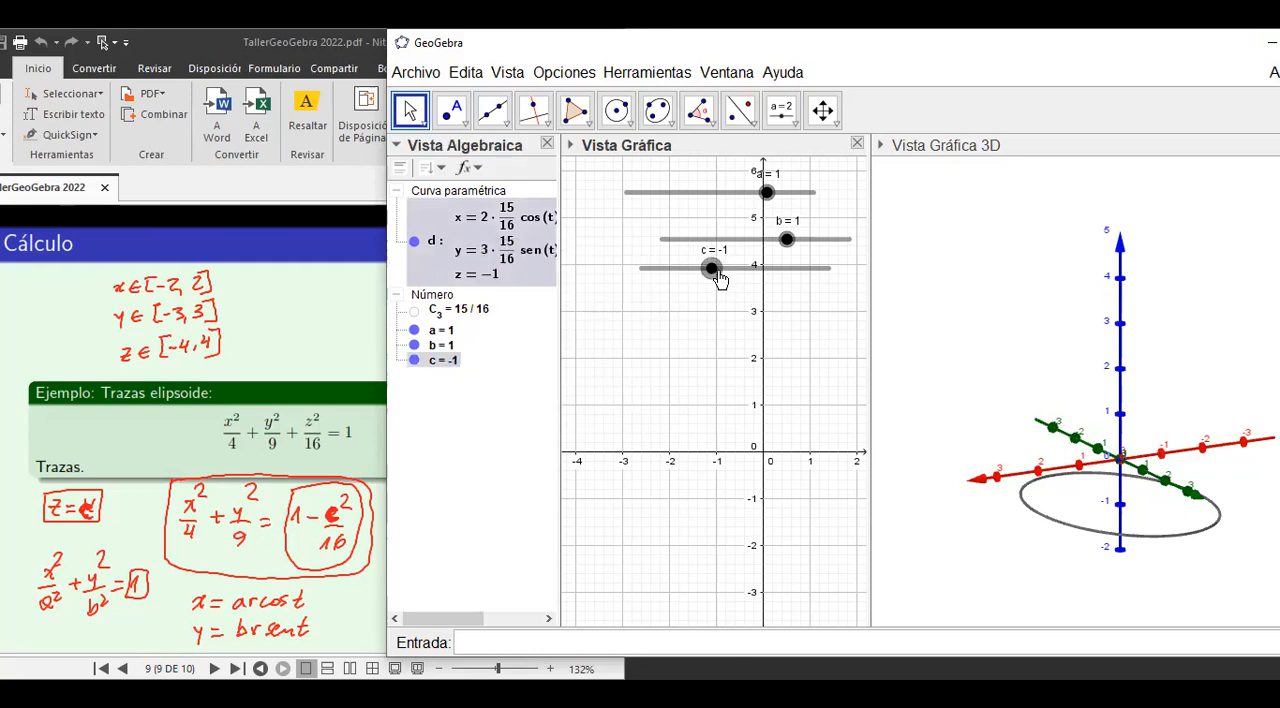
mouse_move(712, 270)
mouse_down()
mouse_move(628, 284)
mouse_move(741, 278)
mouse_move(829, 292)
mouse_up()
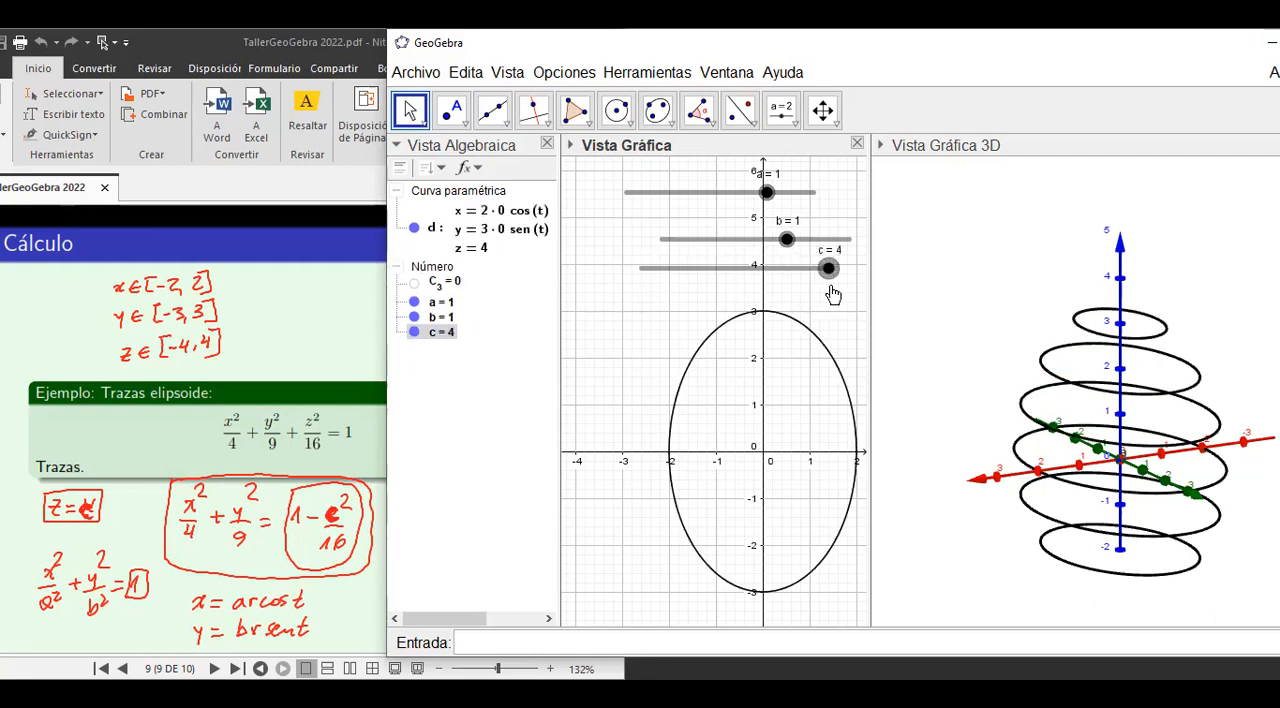
Sweep slider c across its range to -4 to redraw the ellipsoid's full set of horizontal traces in the 3D view.
click(822, 110)
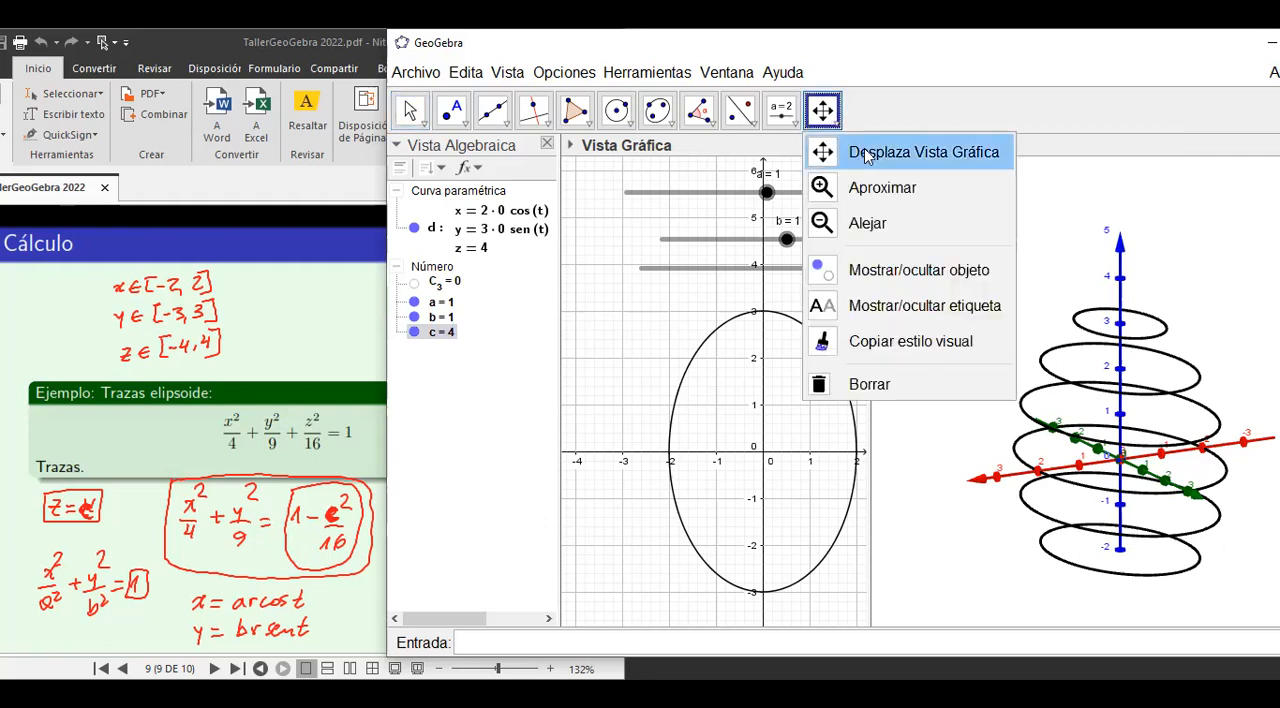
click(1046, 172)
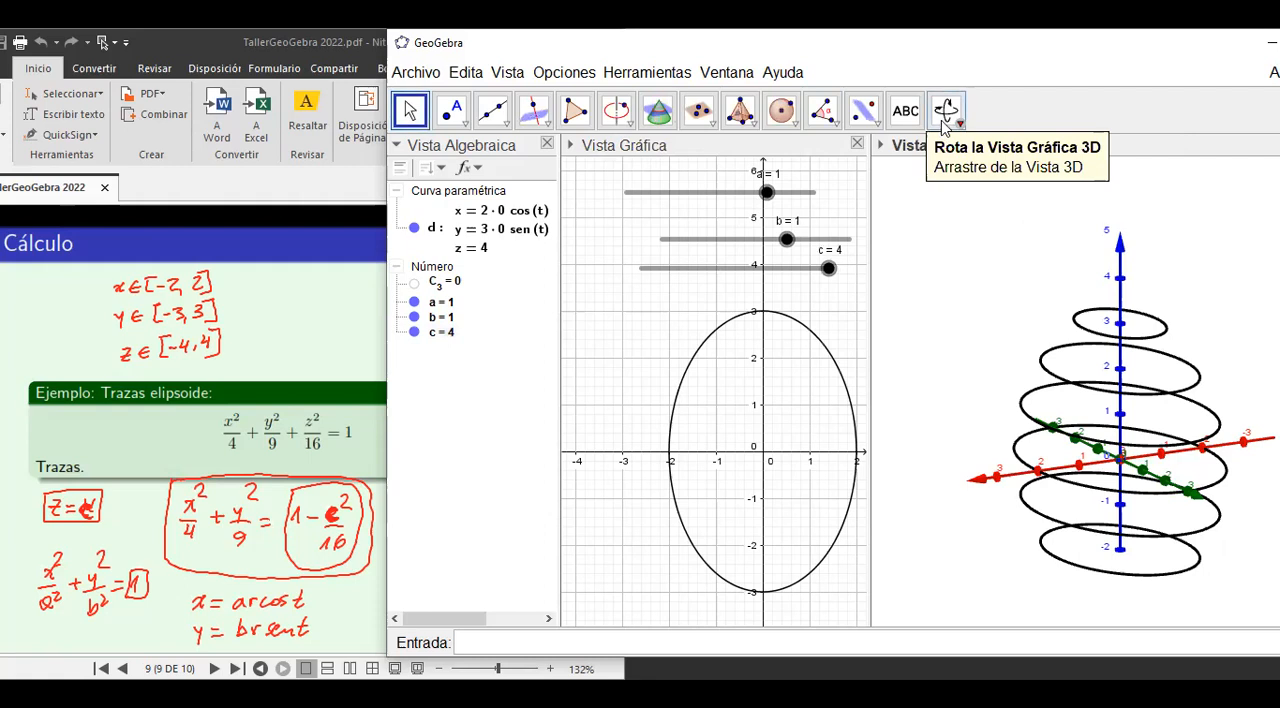
click(960, 121)
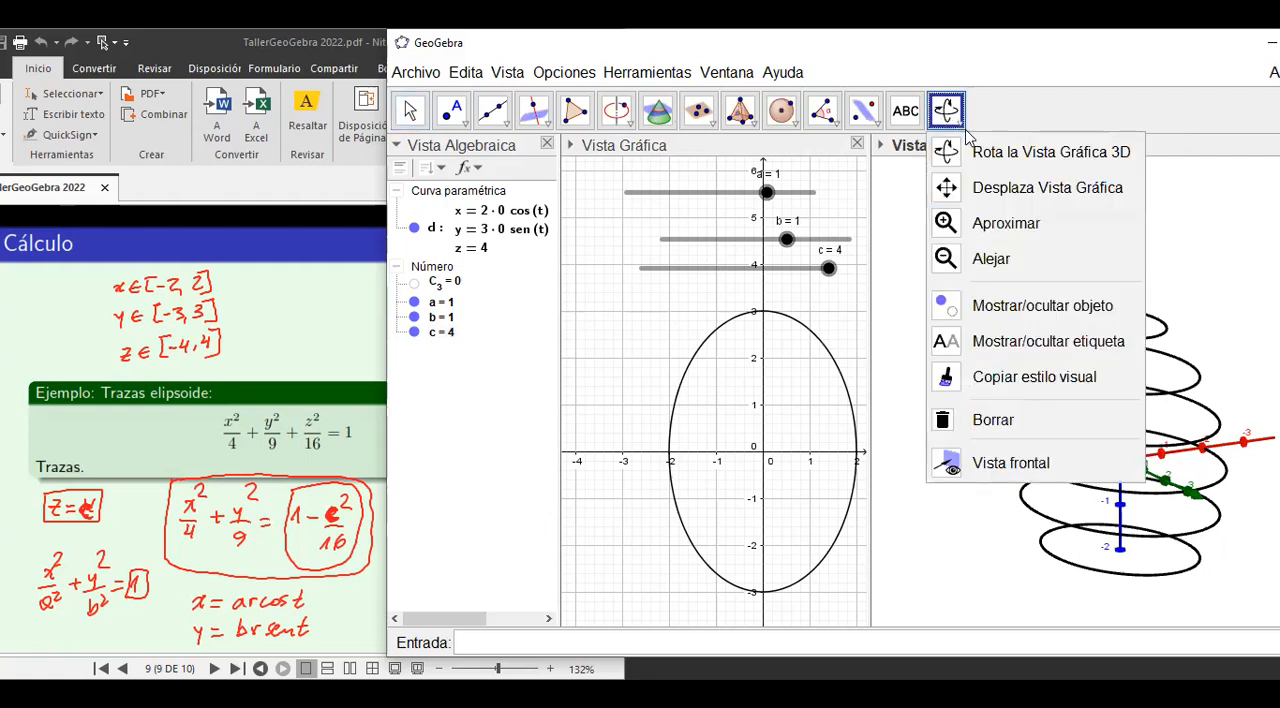
click(960, 188)
drag(1040, 312, 1026, 274)
click(960, 122)
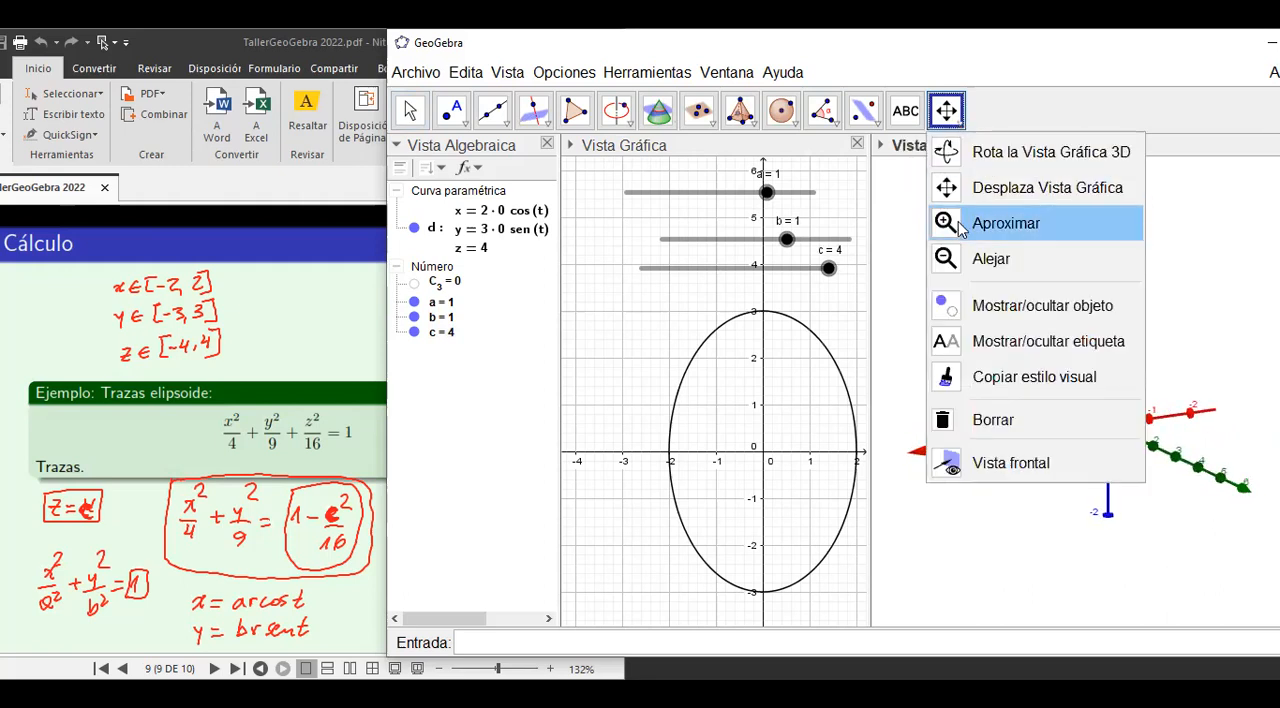
click(958, 262)
click(977, 329)
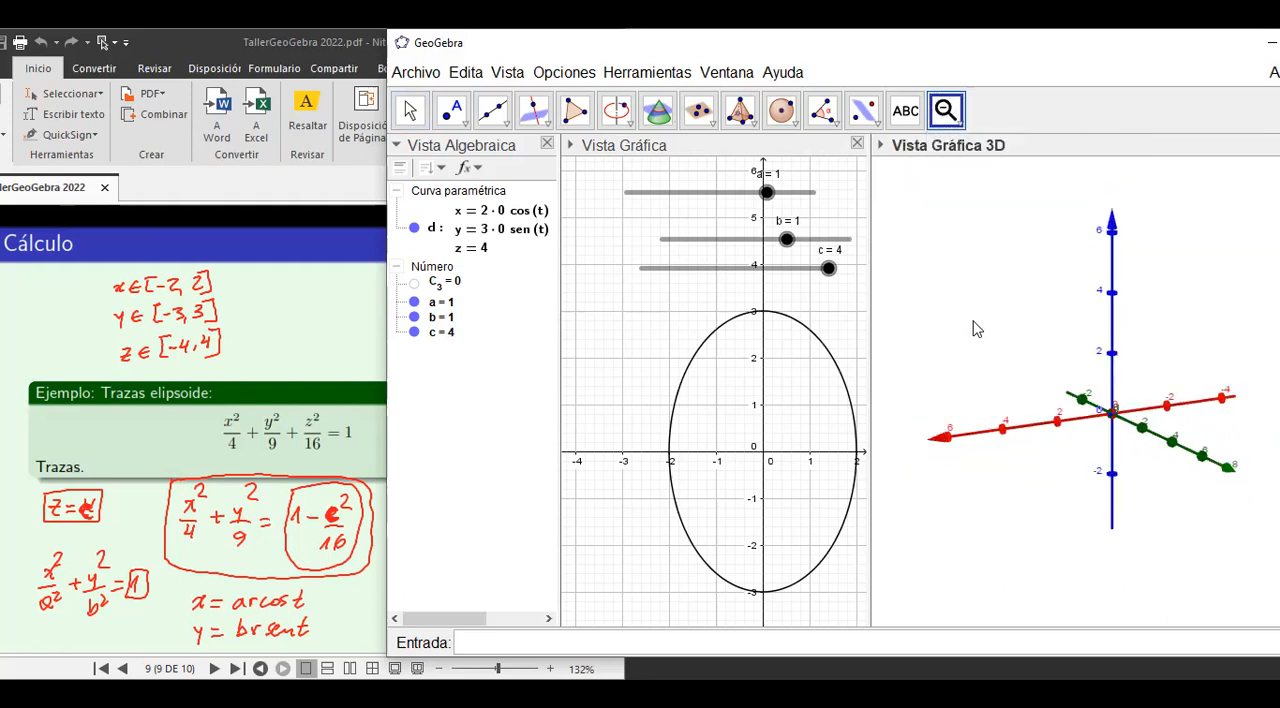
click(977, 329)
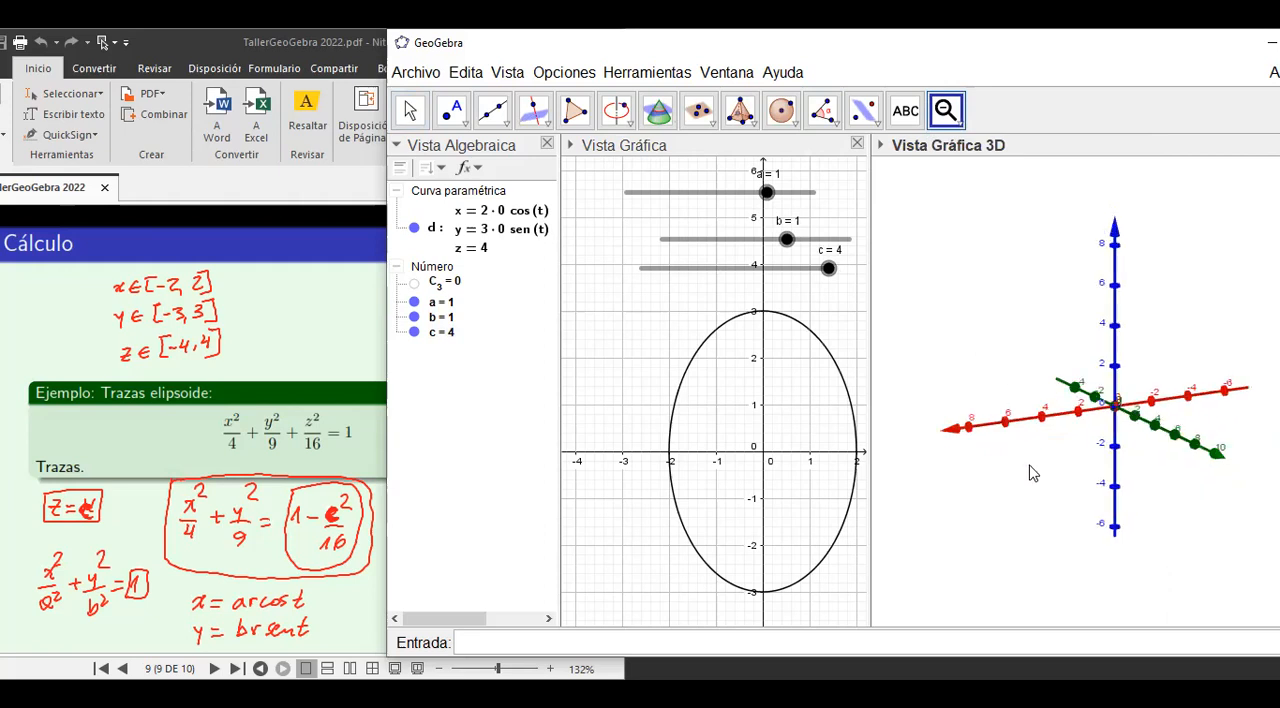
click(958, 136)
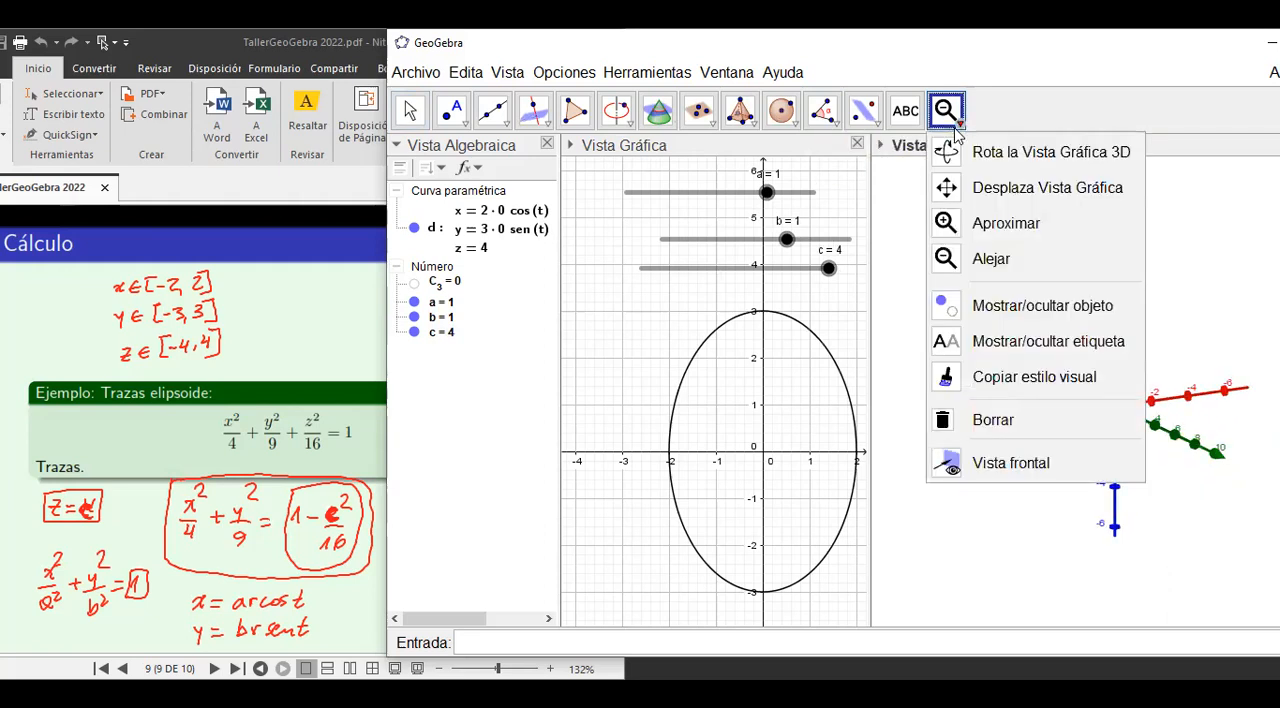
click(950, 190)
drag(1012, 316, 980, 310)
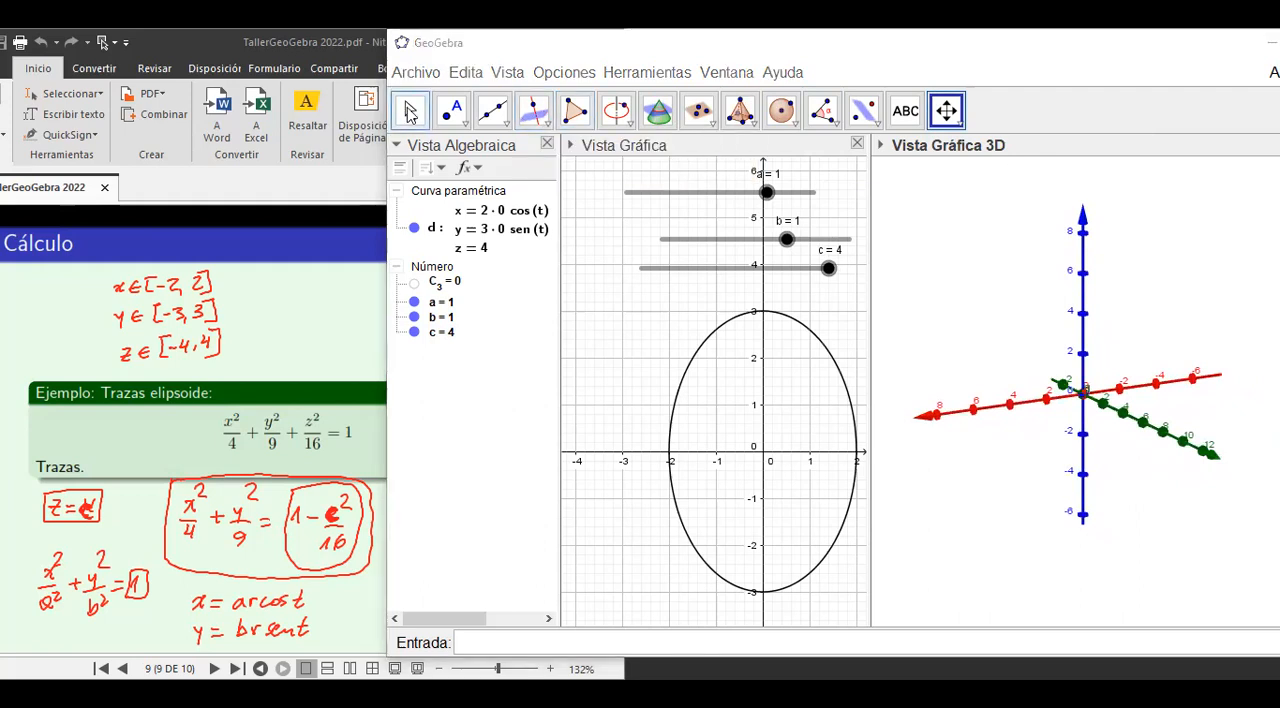
key(Escape)
drag(829, 272, 594, 329)
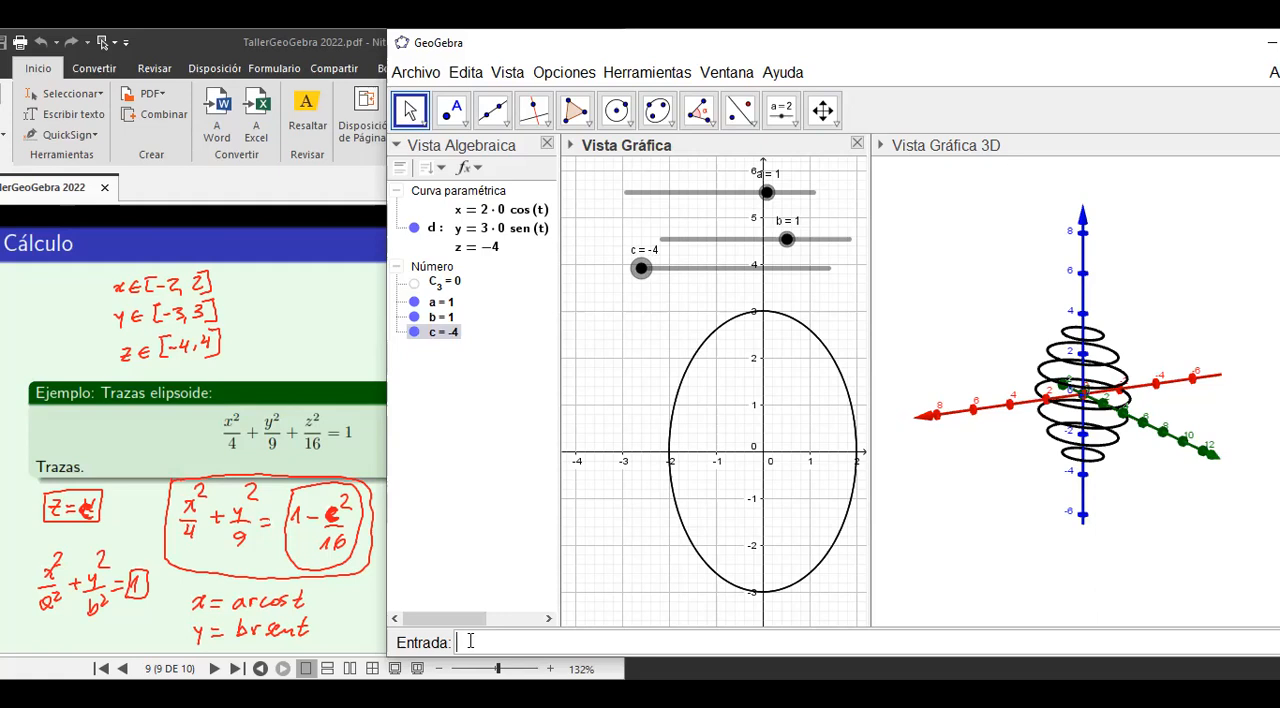
Define the number C_2 = 1-b^2/9 for the traces that depend on slider b.
text(C2=1-)
text(b^2/9)
key(Return)
Try to define the number for slider a as C^1=1-a^2/4.
text(C1)
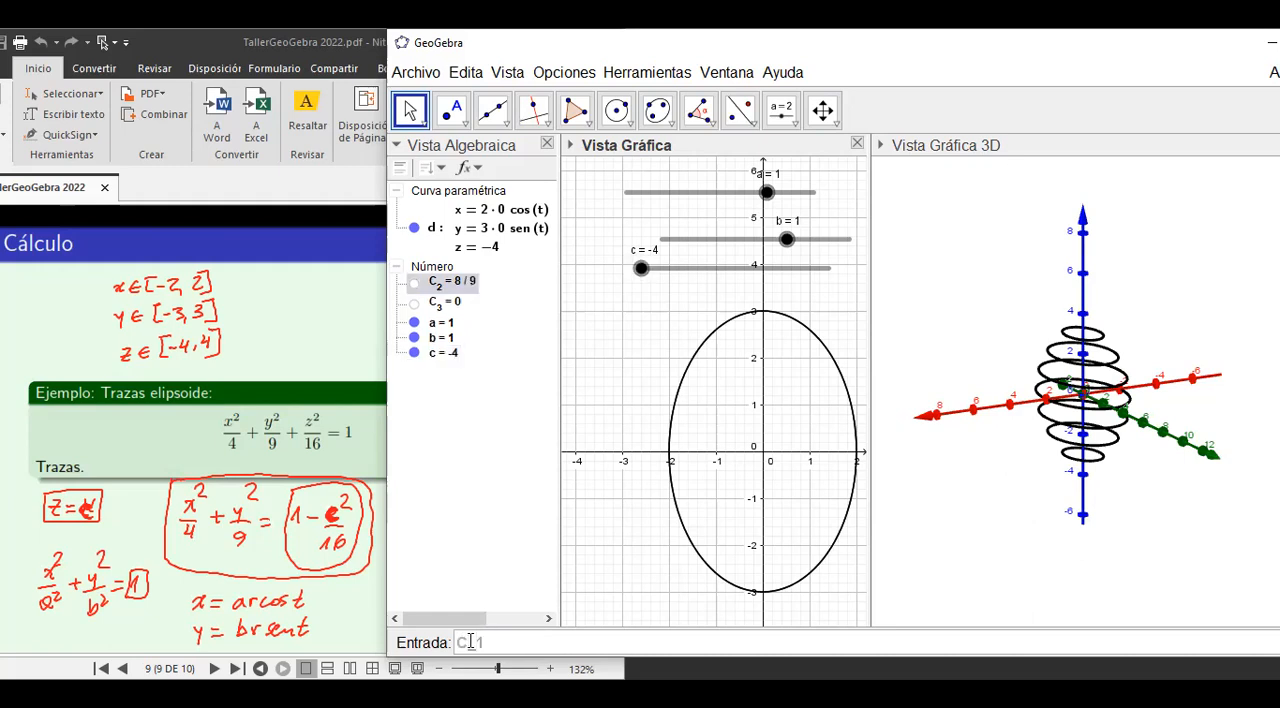
text(=1-a)
click(470, 641)
text(^2)
key(Delete)
key(Delete)
key(End)
text(^2/4)
key(Left)
key(Left)
key(Left)
key(Left)
key(Left)
key(Left)
key(Left)
key(Left)
key(BackSpace)
text(1)
key(Right)
key(Right)
key(Right)
key(Right)
key(Right)
key(Right)
key(Right)
key(Right)
key(Return)
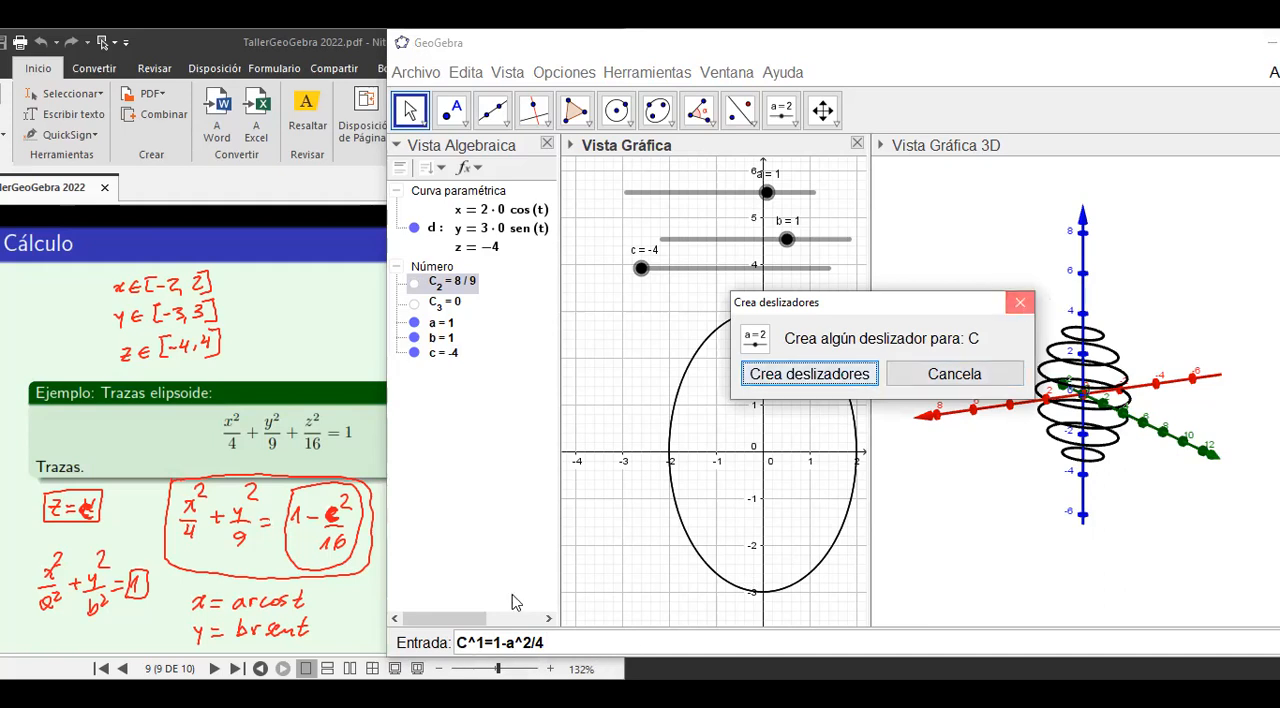
click(1020, 306)
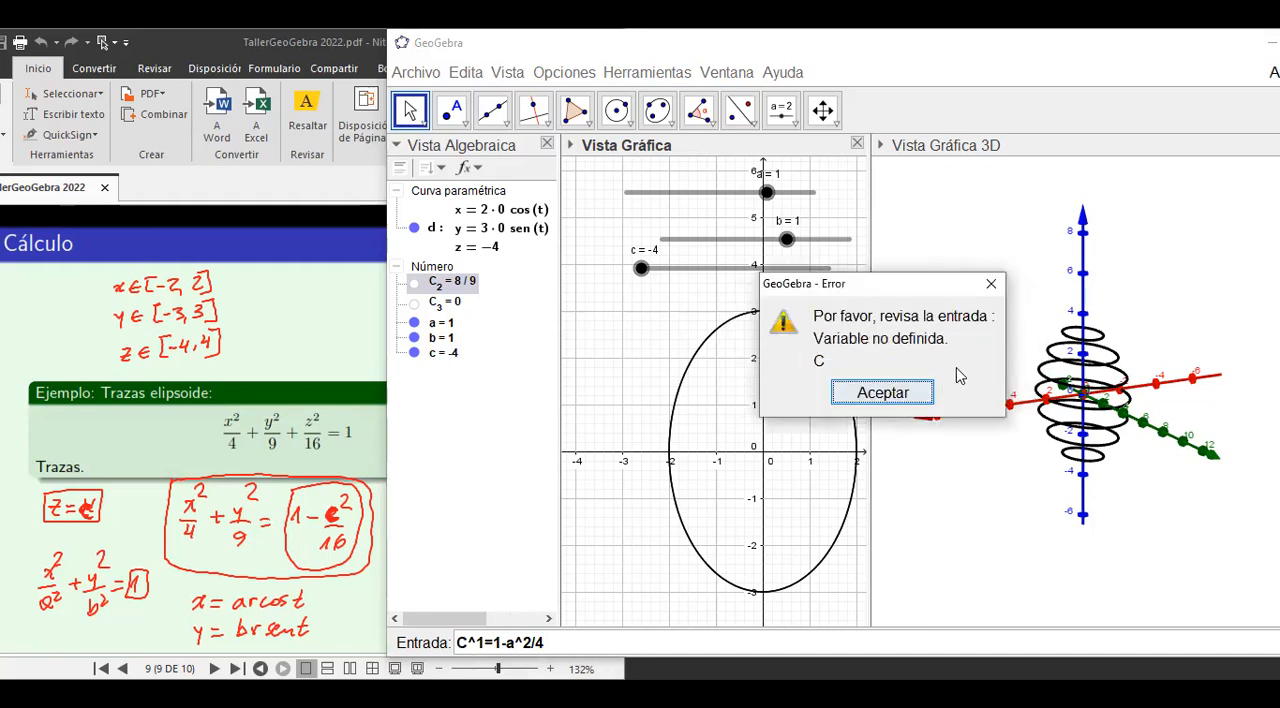
click(992, 286)
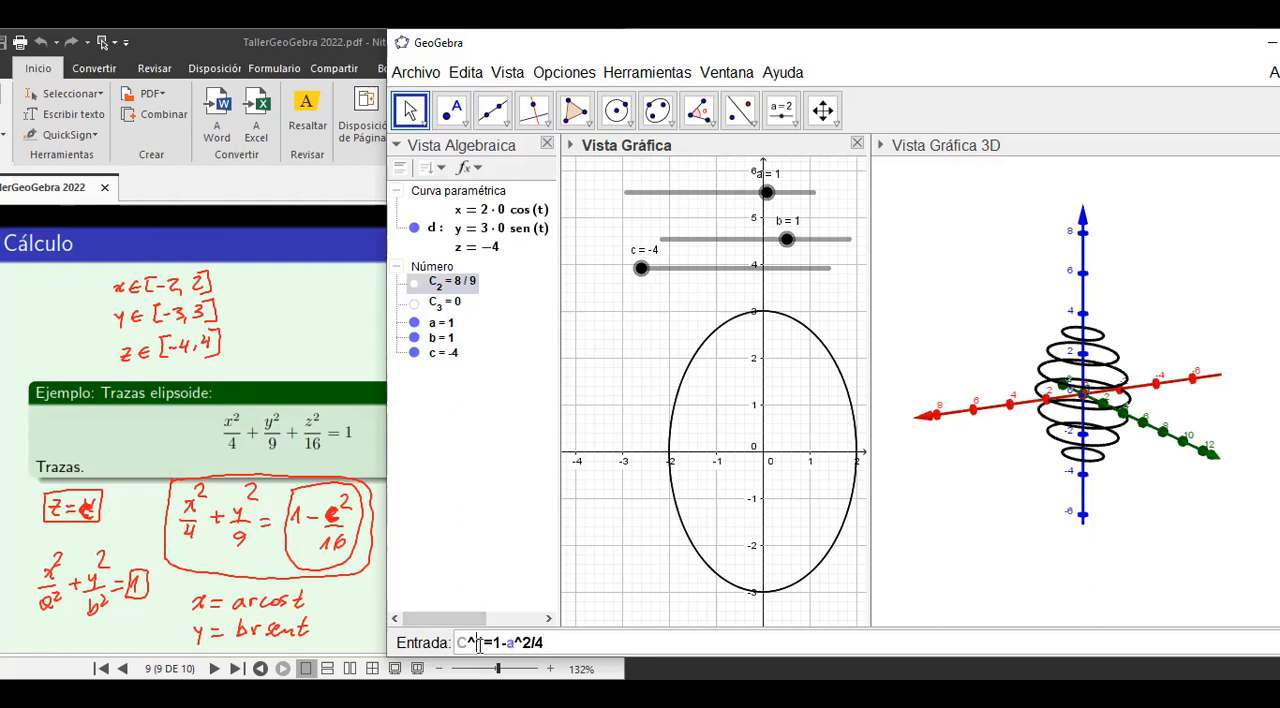
Correct the name in the entered definition to a subscript and create C_1=1-a^2/4.
click(480, 645)
key(BackSpace)
text(_)
key(Delete)
text(1)
key(Return)
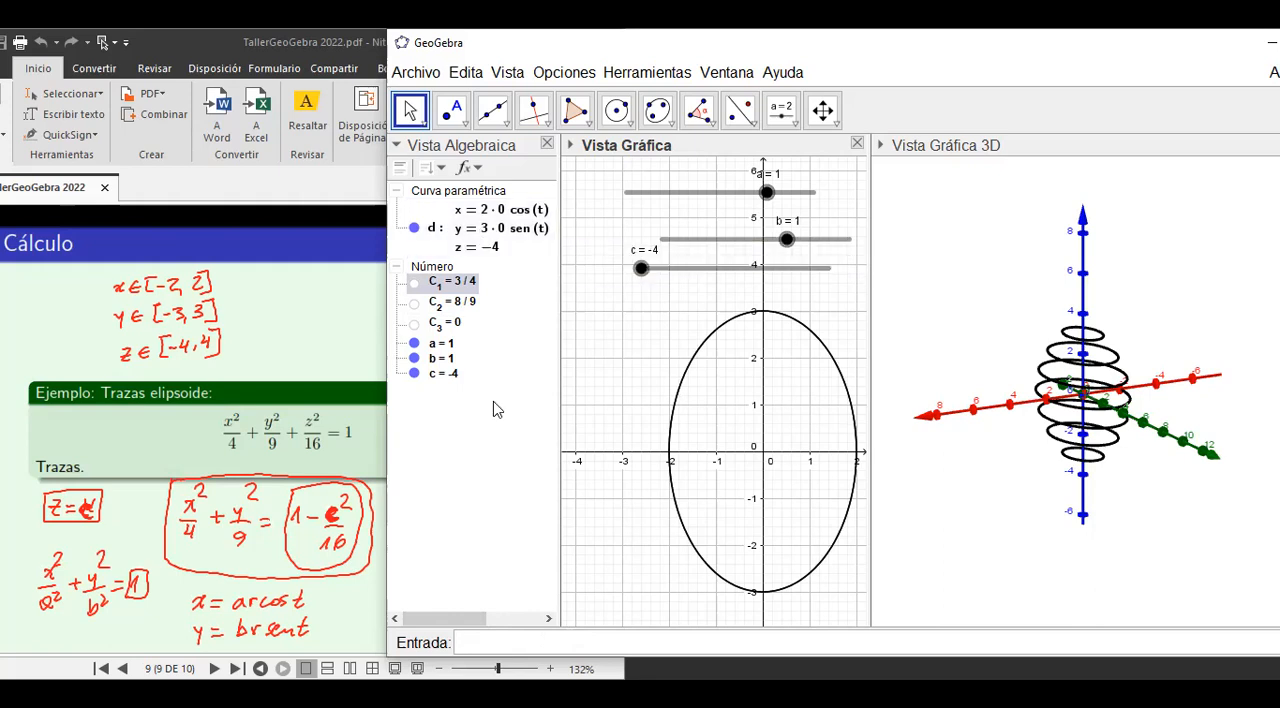
Begin a three-expression Curva command with a as first expression and C_1*3*cos(t) as second.
text(curva)
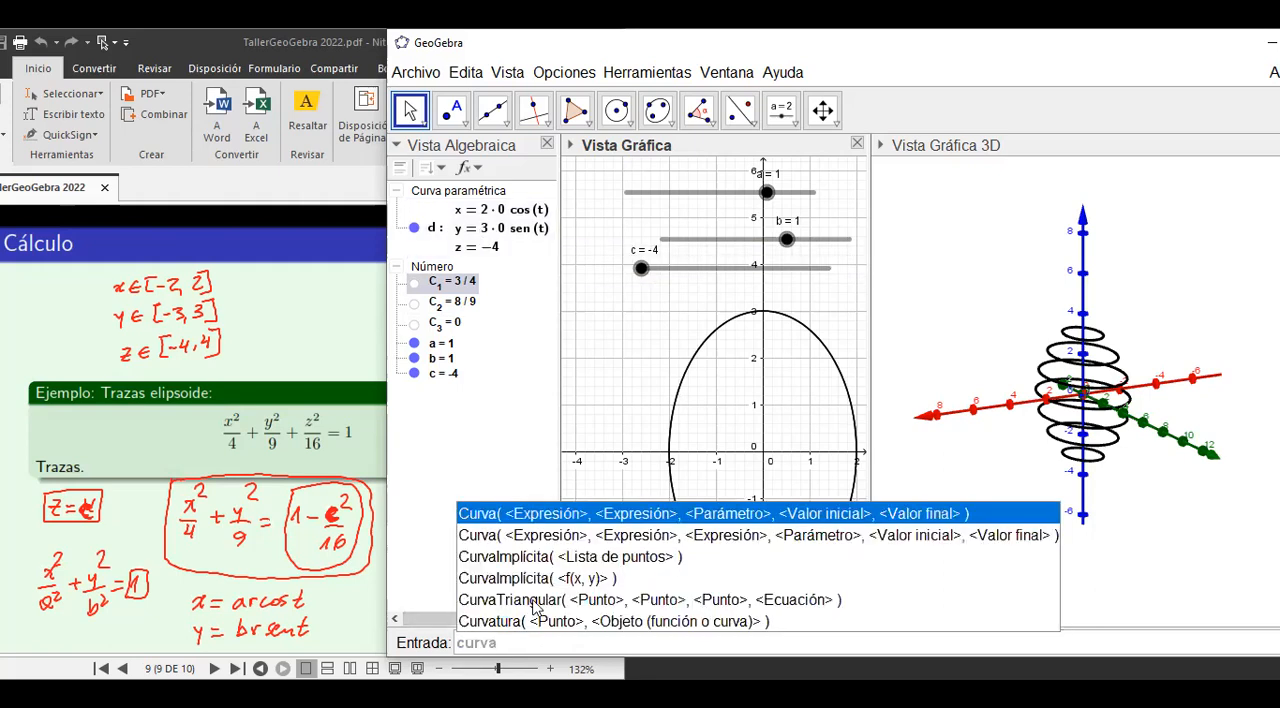
click(588, 535)
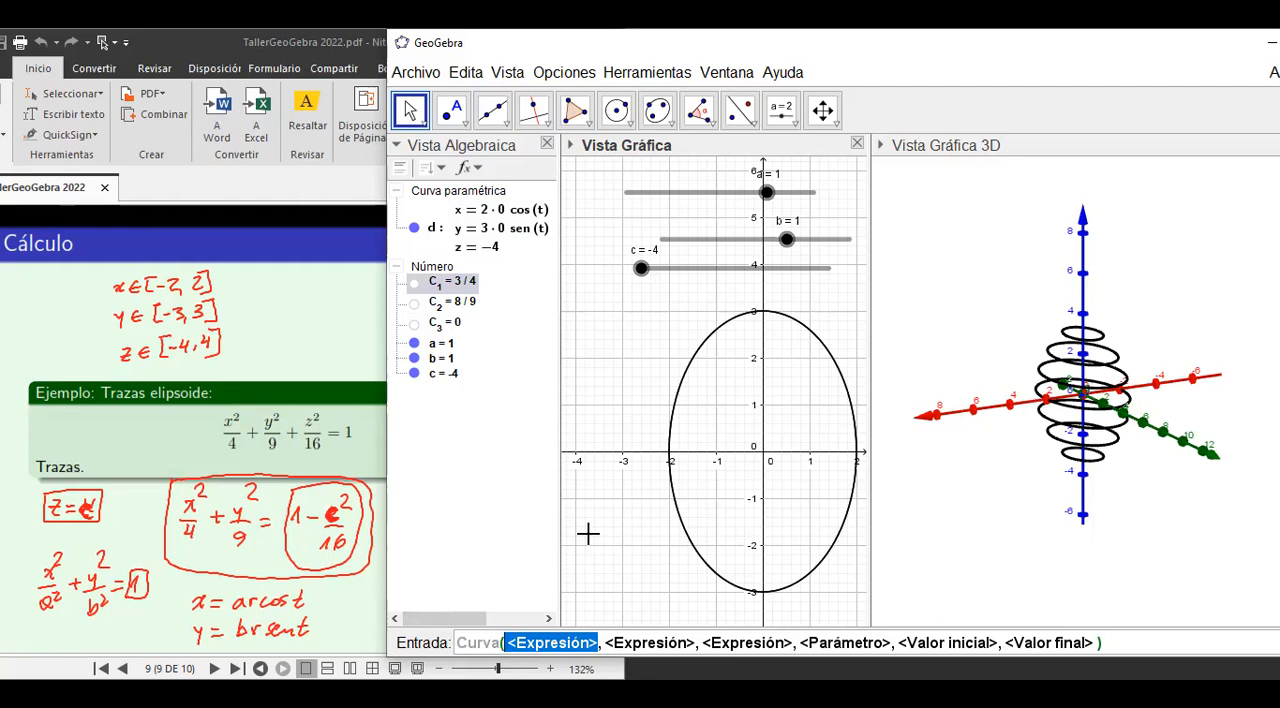
text(a)
key(Tab)
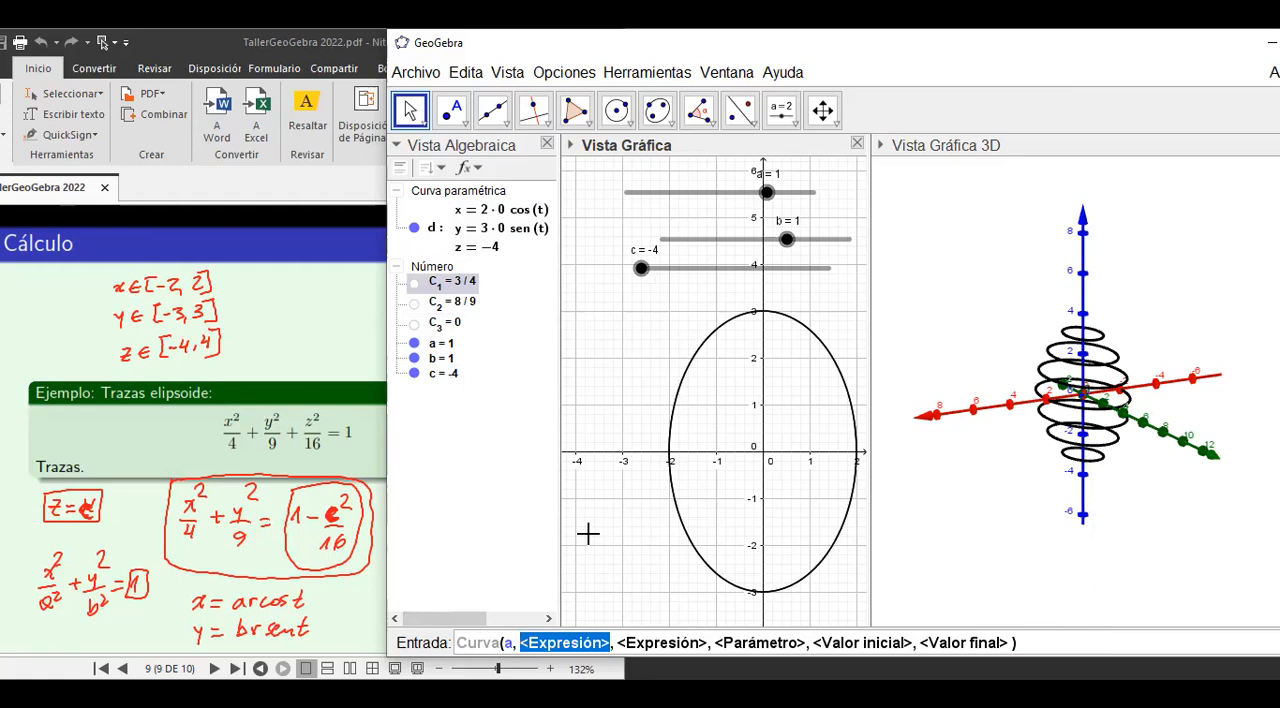
text(C)
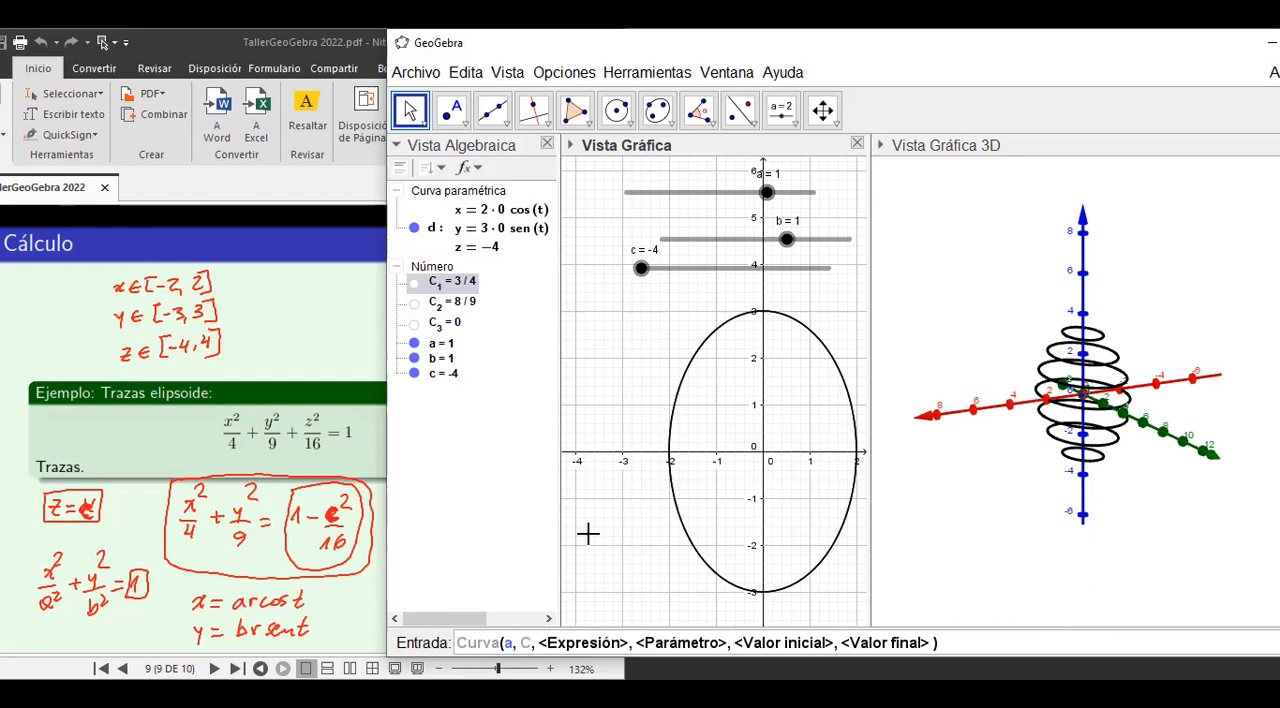
text(_1)
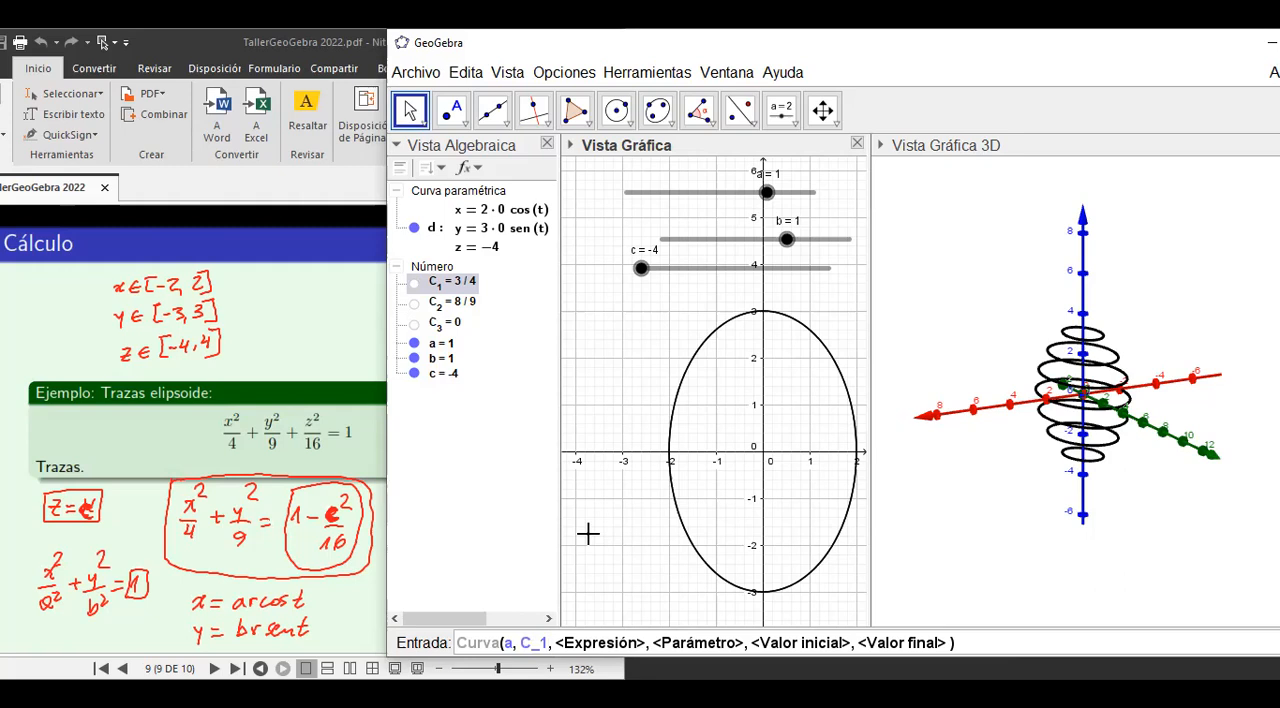
text(*3)
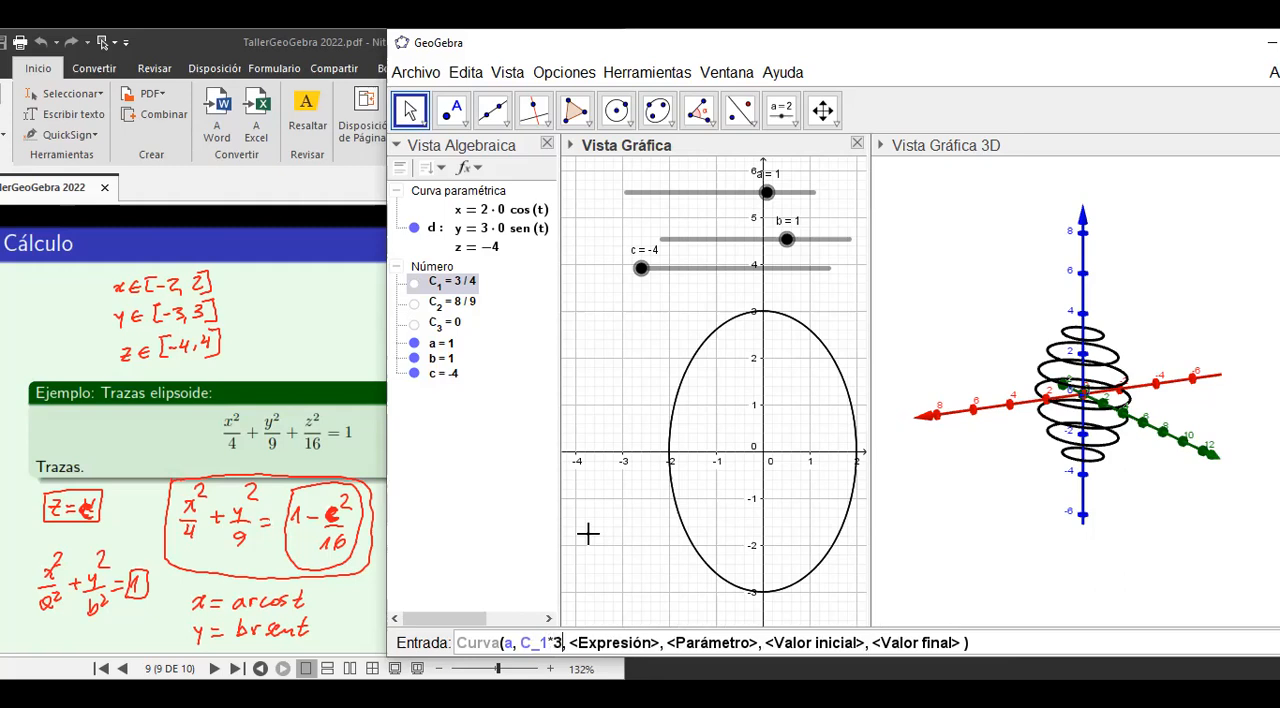
text(*cos)
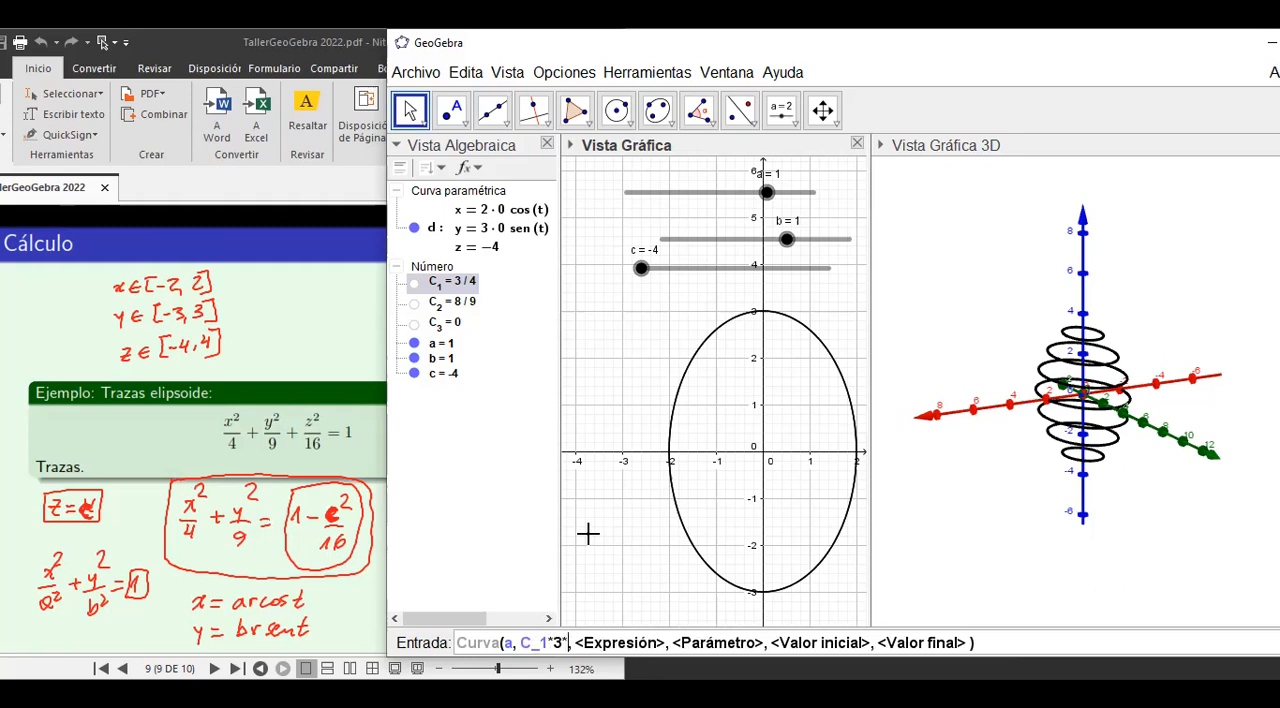
text((t))
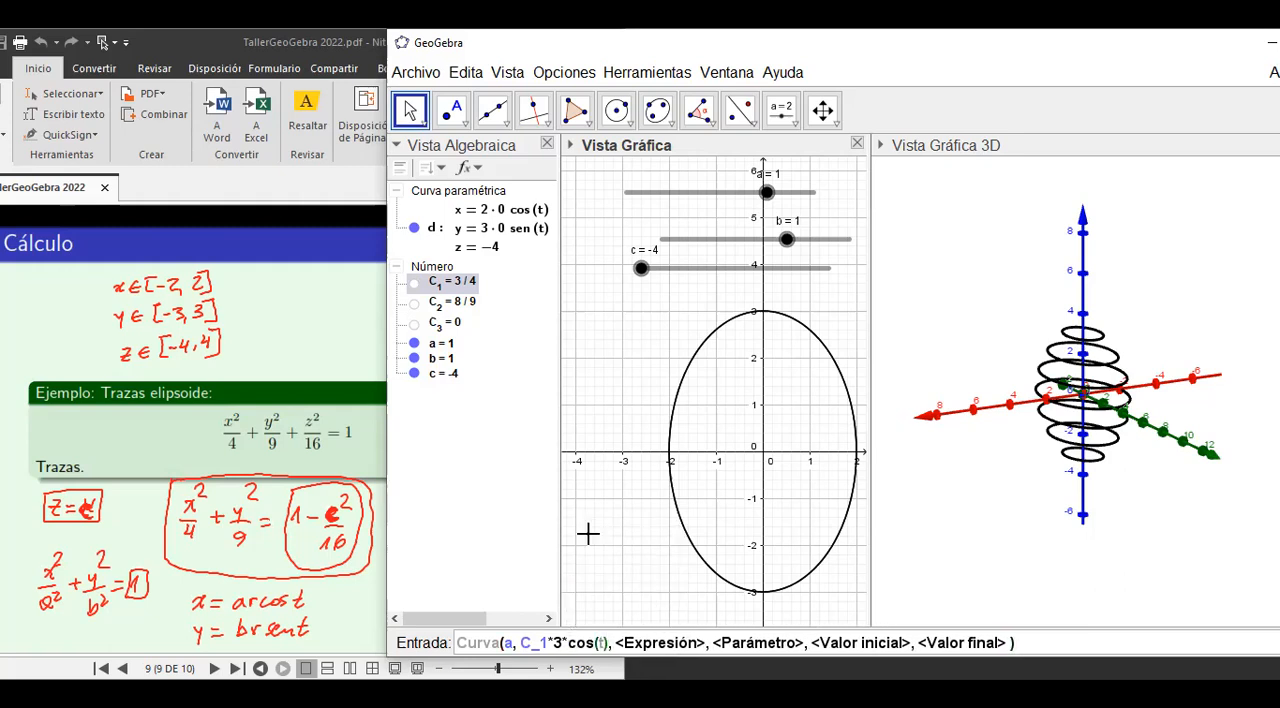
Fill in C_1*4*sen(t) as the third expression of the curve command.
key(Tab)
text(C)
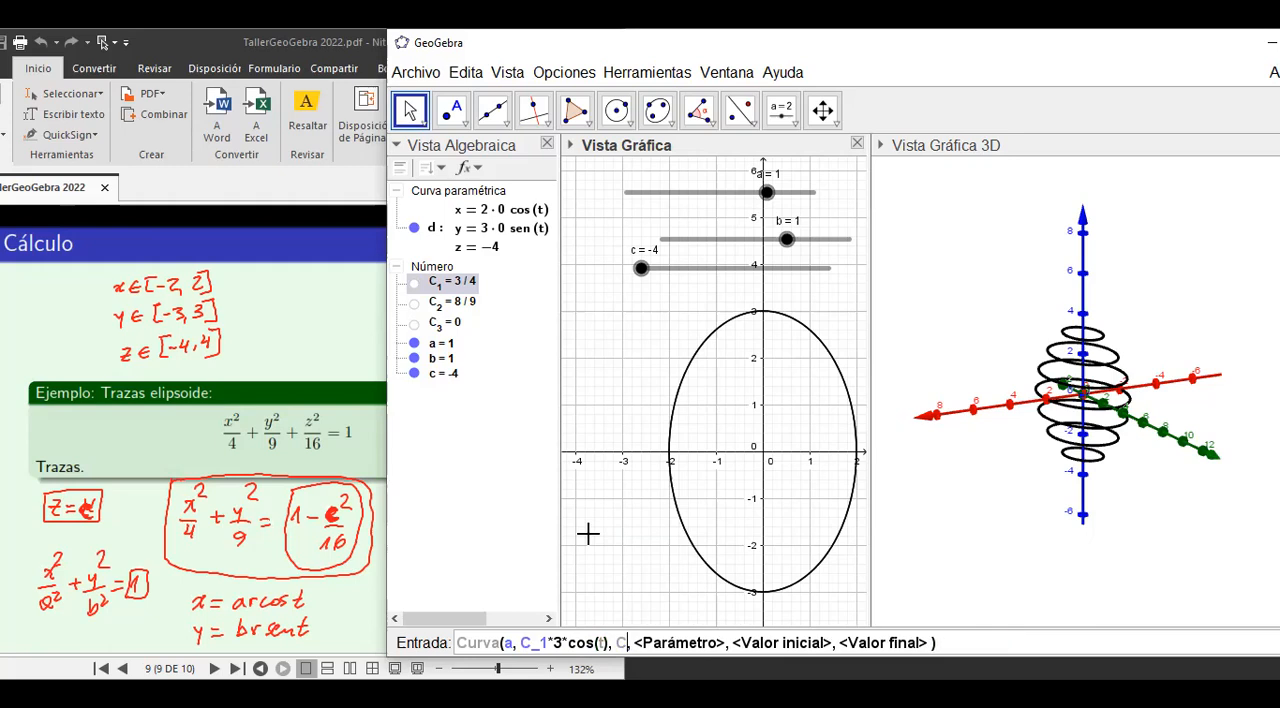
text(_1)
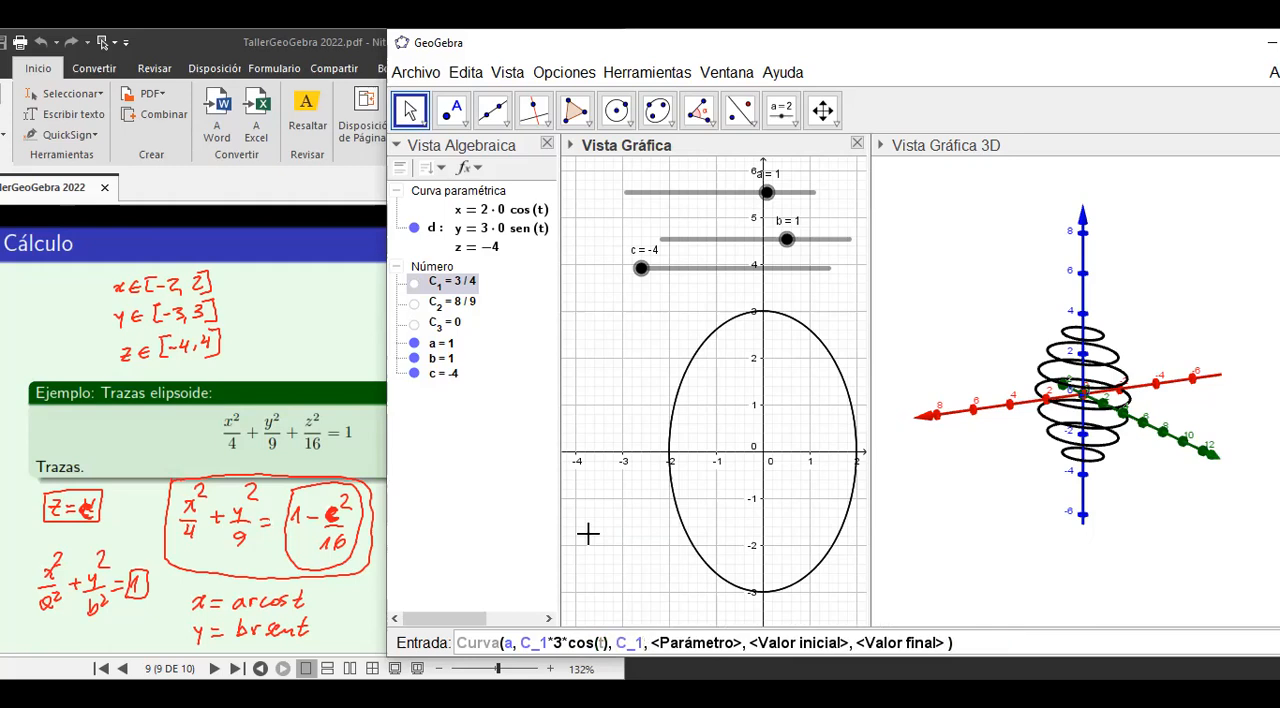
text(*)
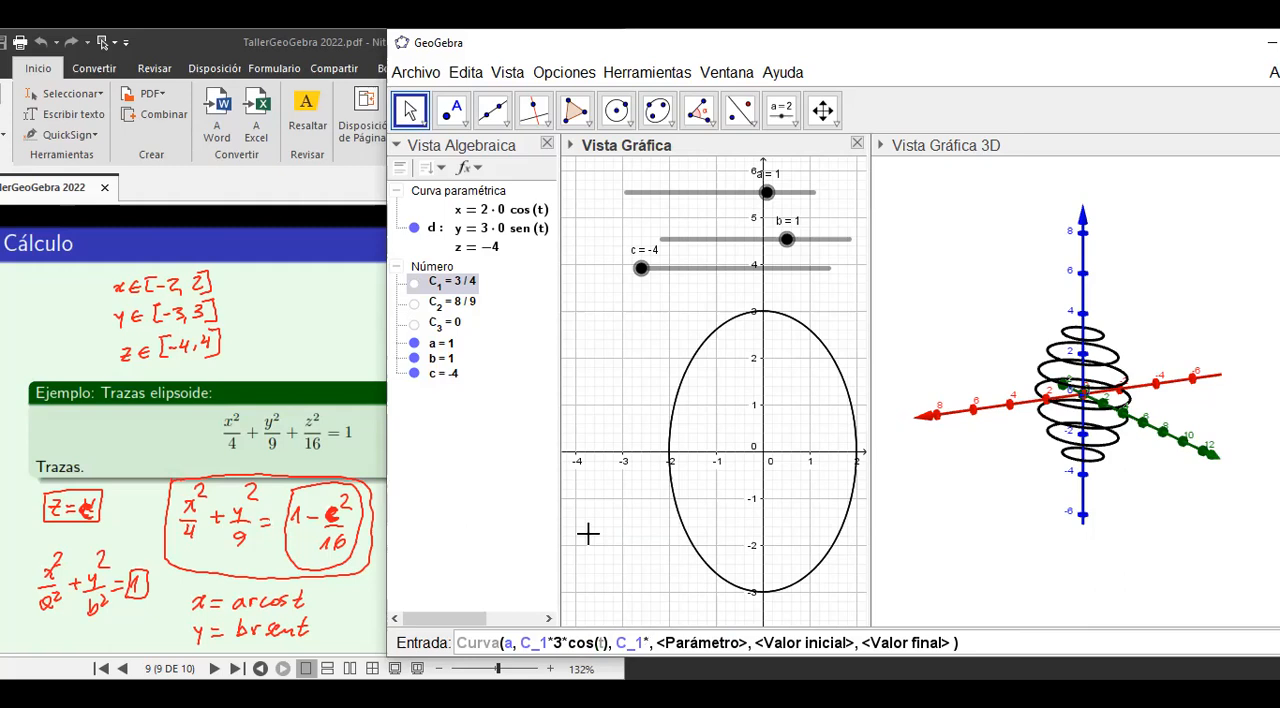
text(4)
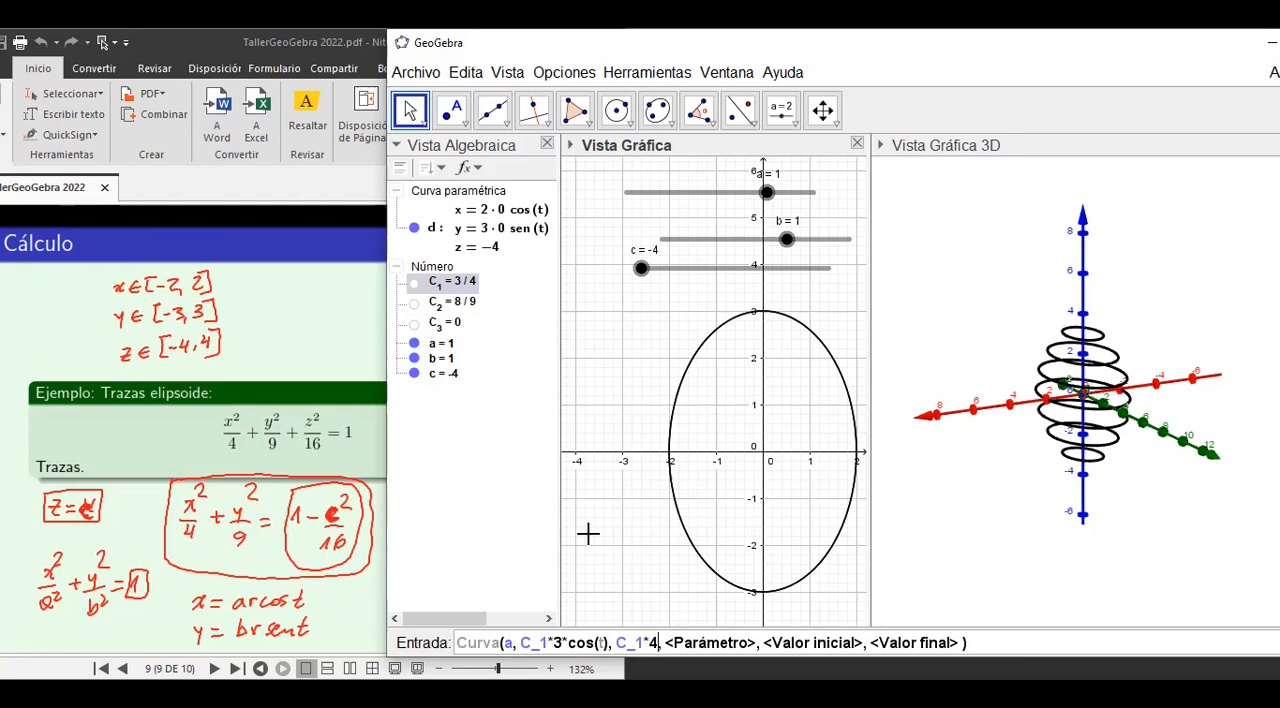
text(*)
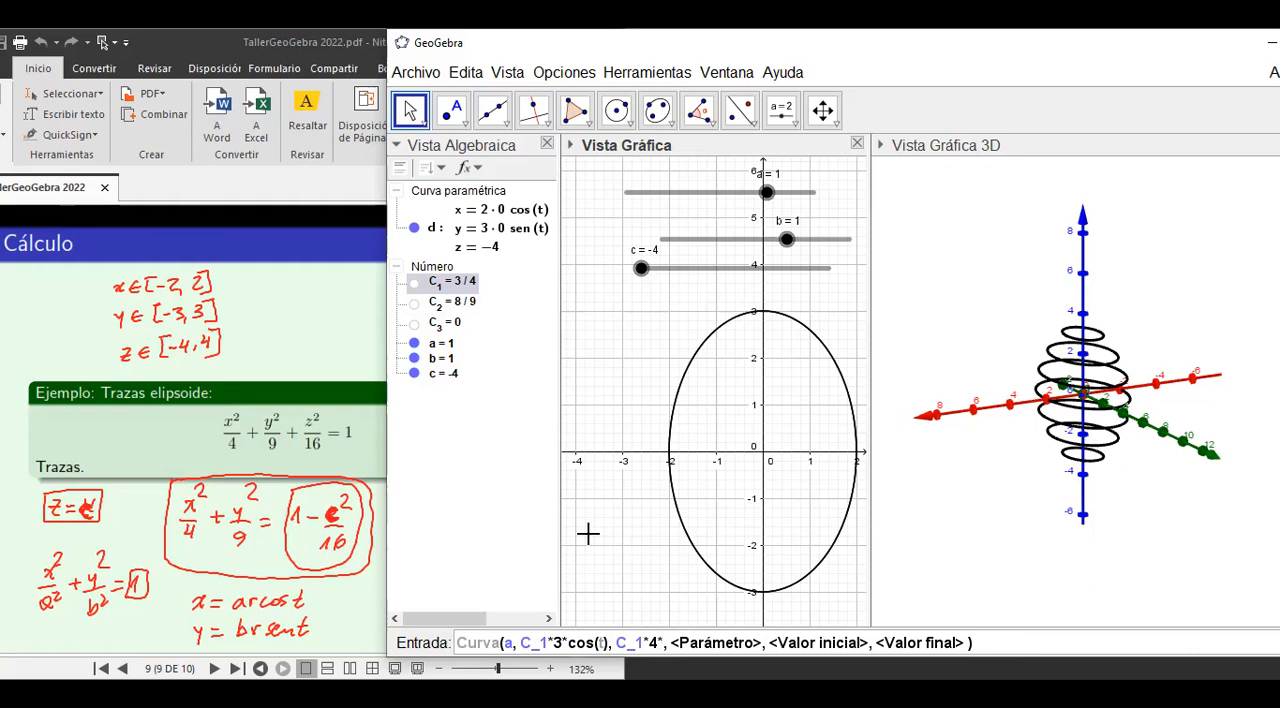
text(sen)
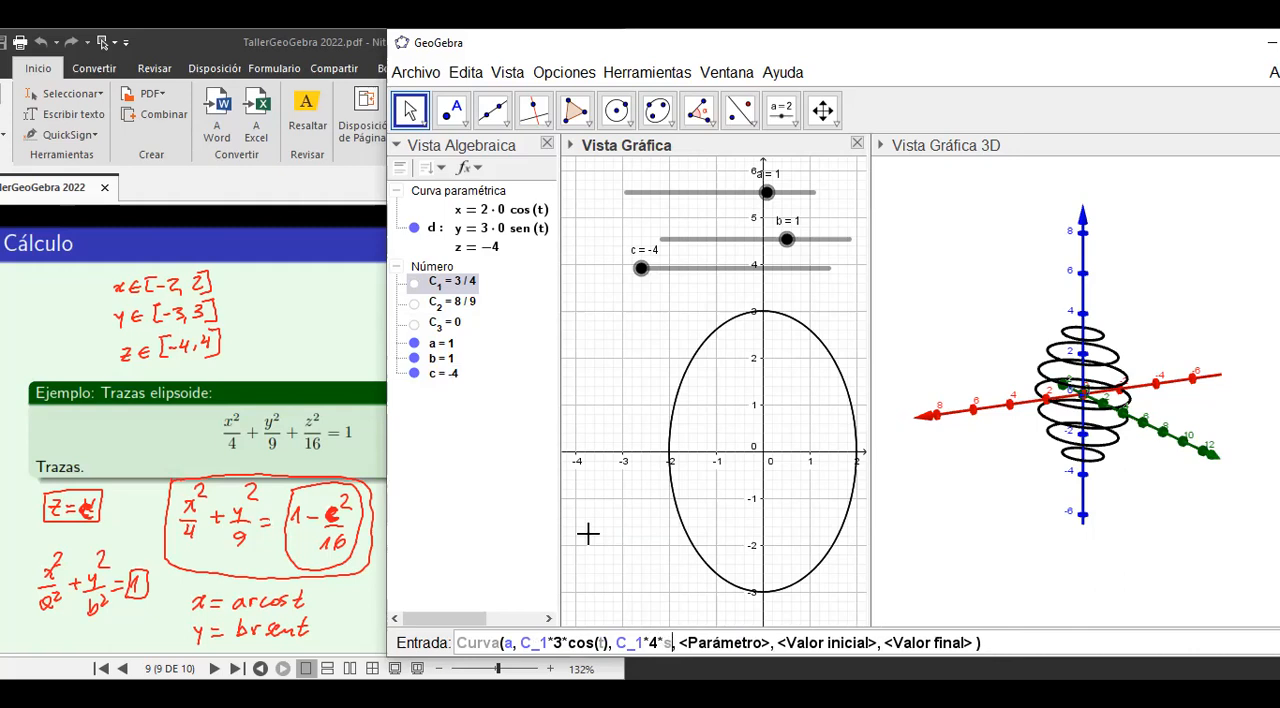
text((t))
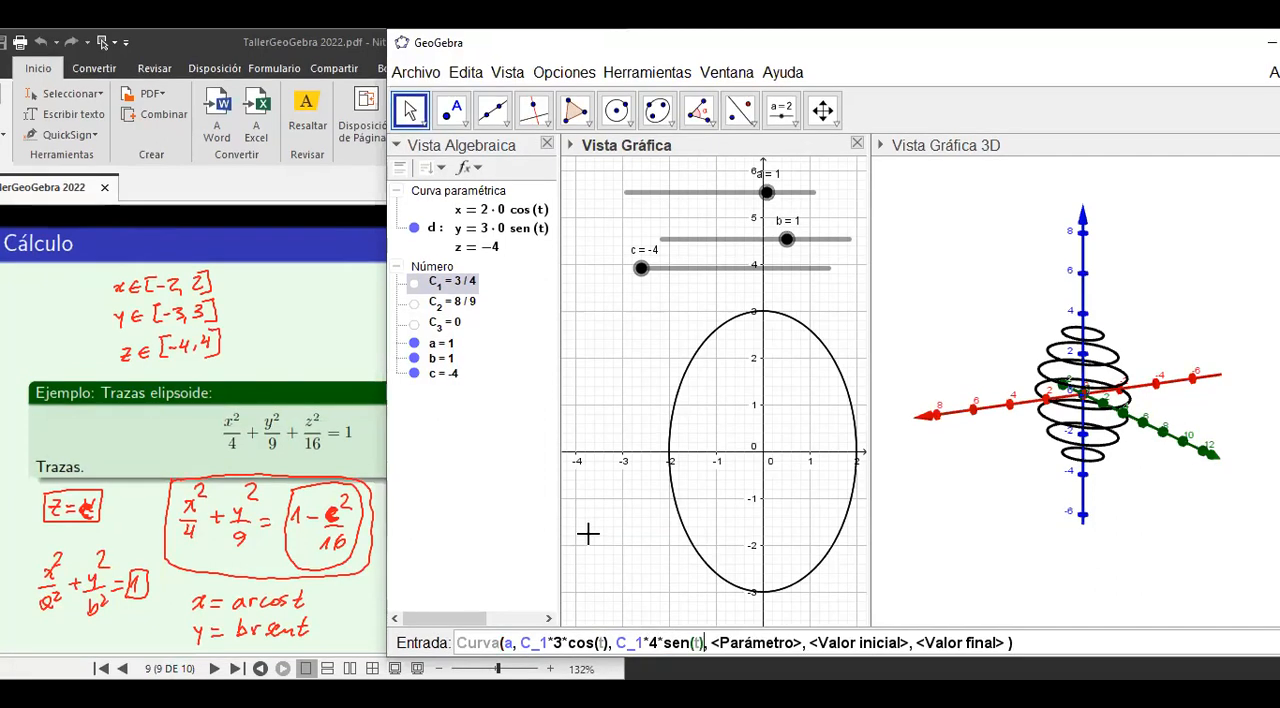
Complete the curve command with parameter t from 0 to 2pi and create the curve driven by slider a.
key(Tab)
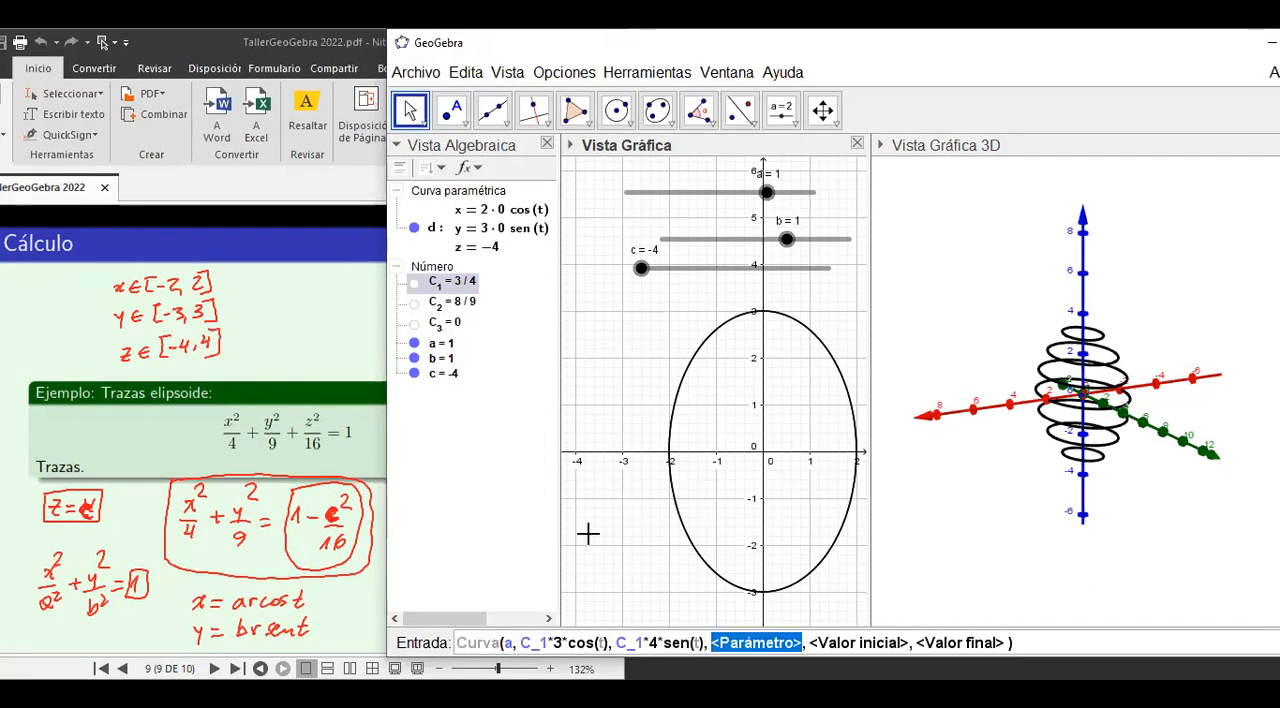
text(t)
key(Tab)
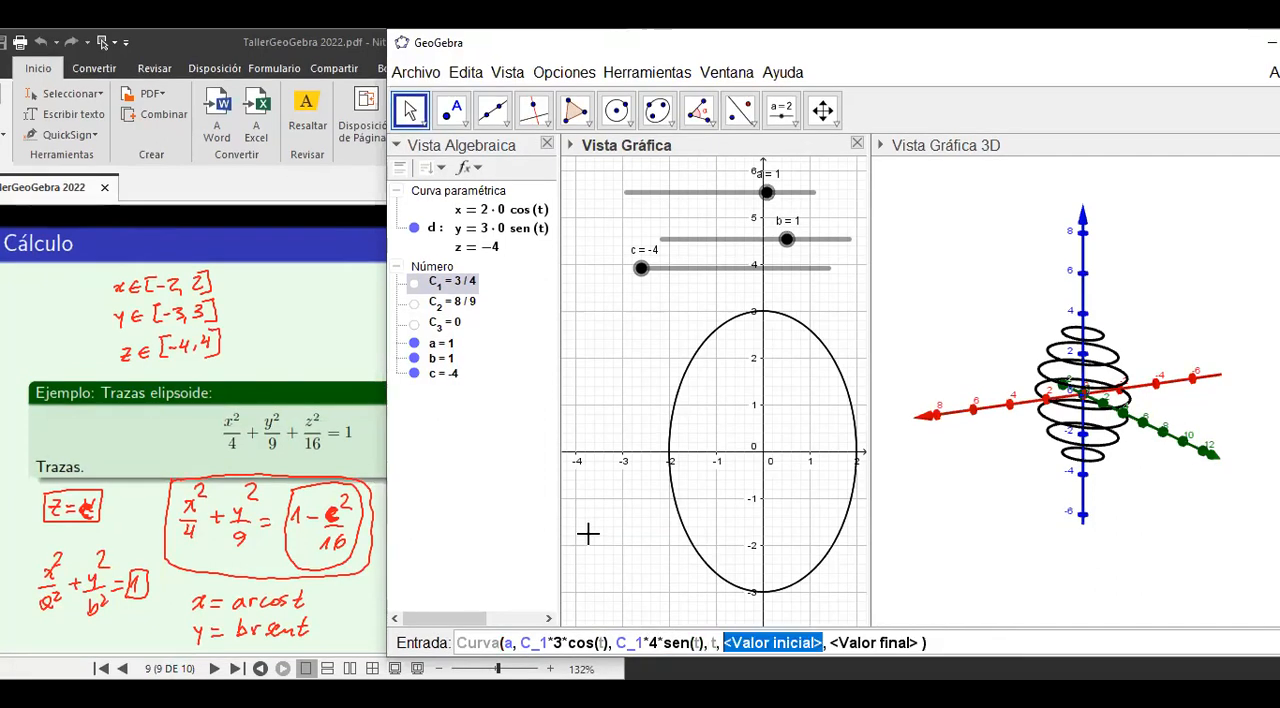
text(0)
key(Tab)
text(2pi)
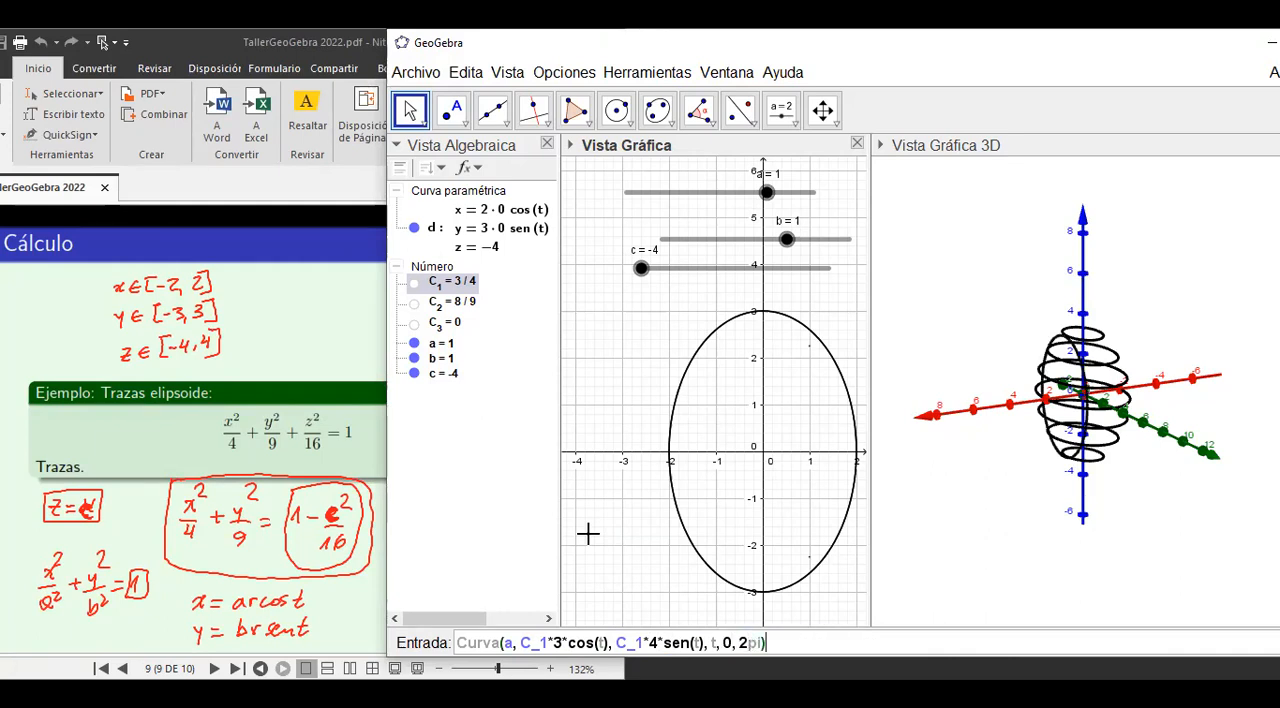
key(Return)
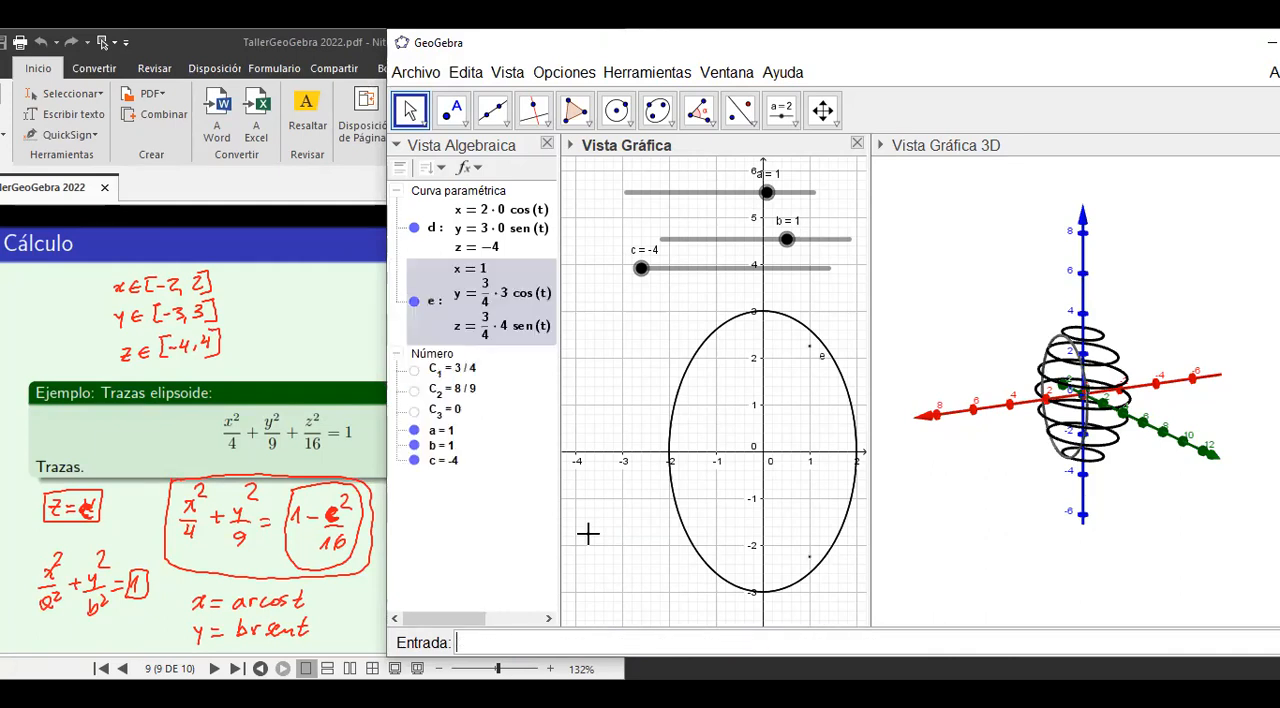
Set the colour of the new parametric curve to red (255, 0, 0).
right_click(465, 298)
click(526, 472)
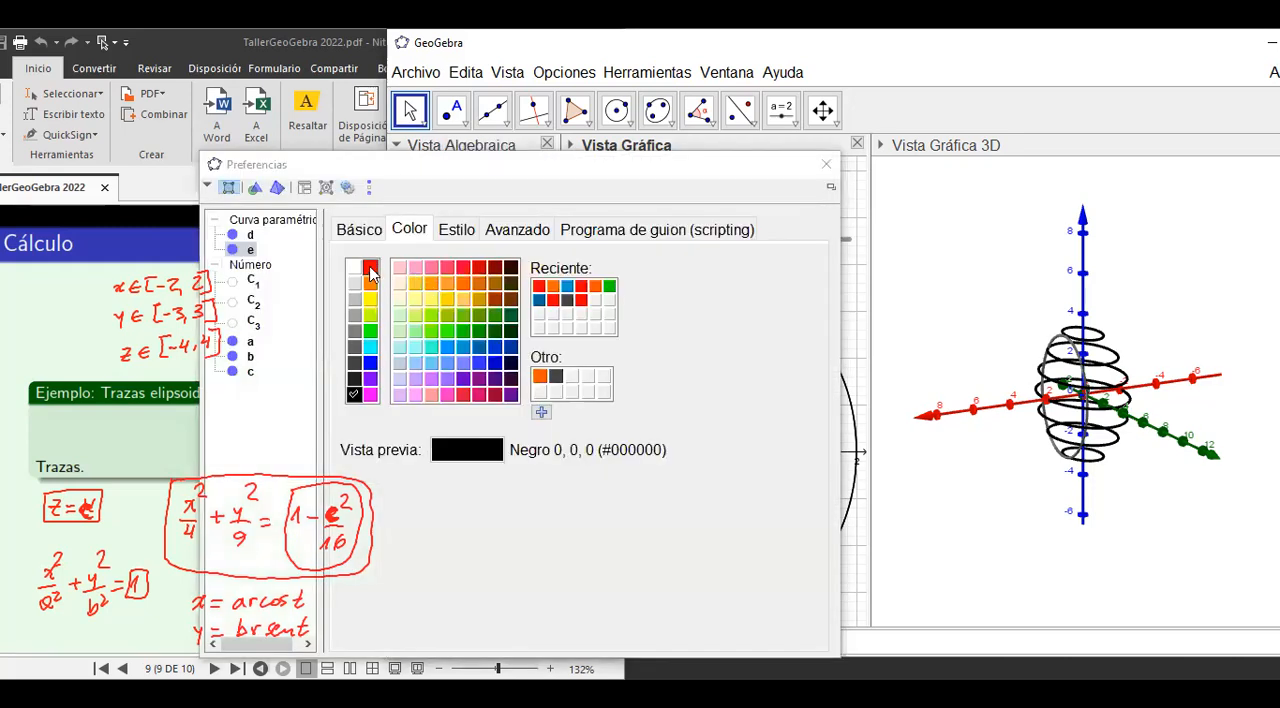
click(371, 272)
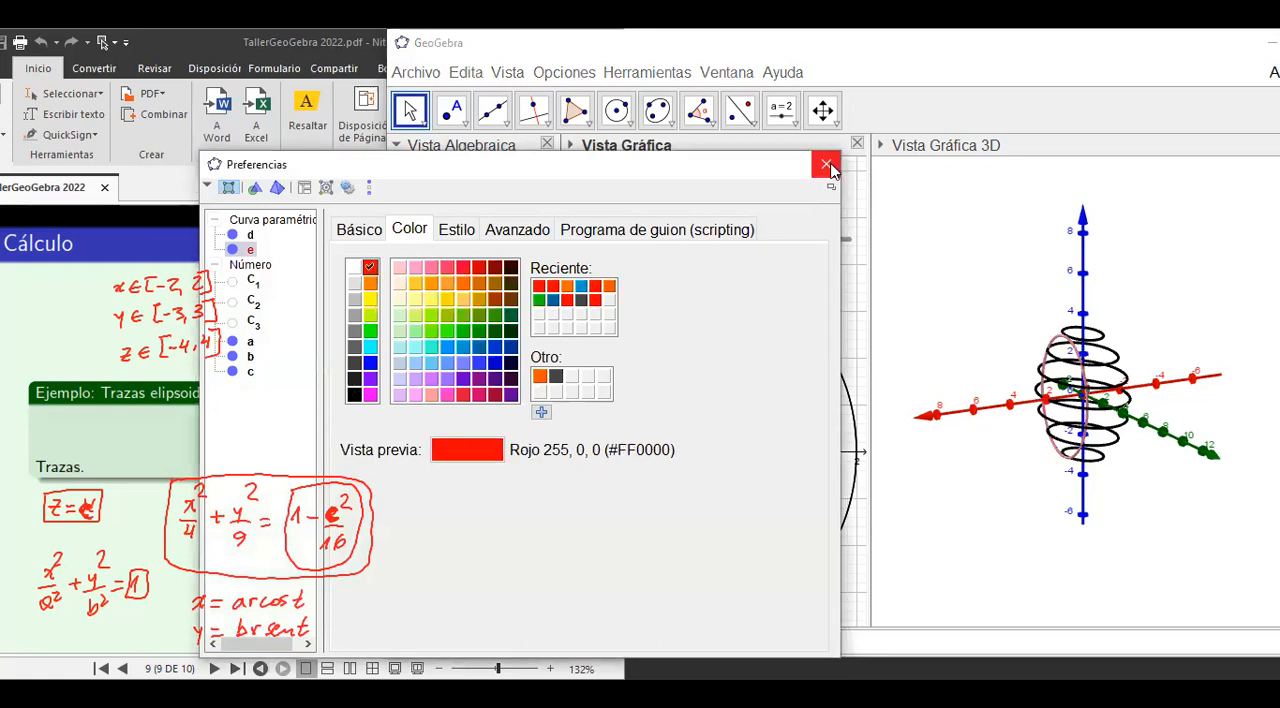
click(827, 165)
Turn on the trace of the red curve and move slider a to 2 to draw its traces in 3D.
right_click(481, 297)
click(525, 384)
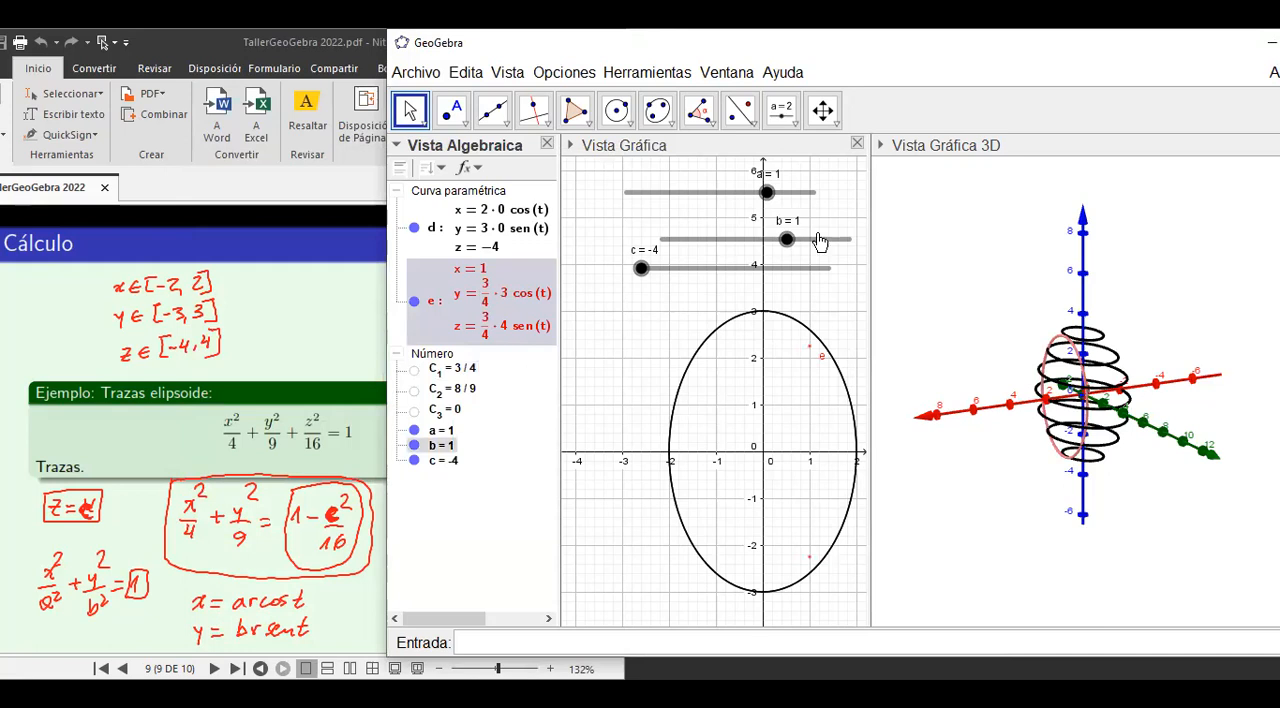
click(766, 196)
drag(766, 197, 816, 194)
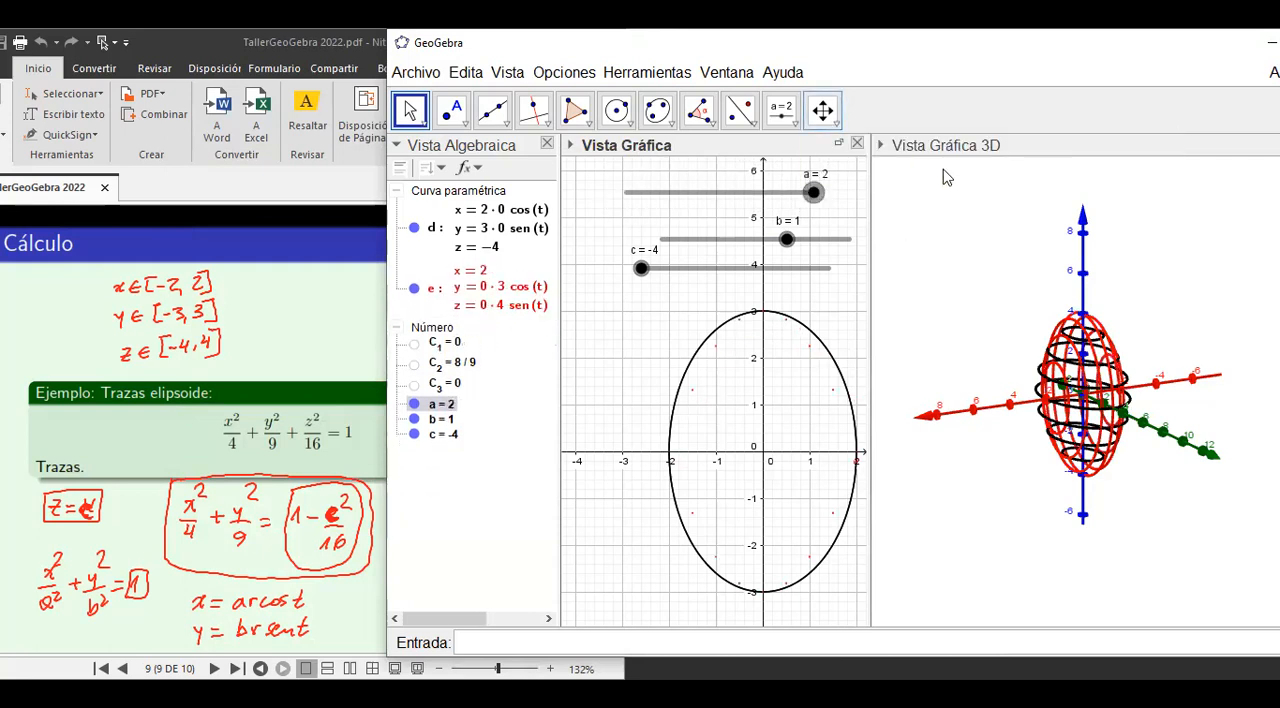
click(955, 212)
click(956, 121)
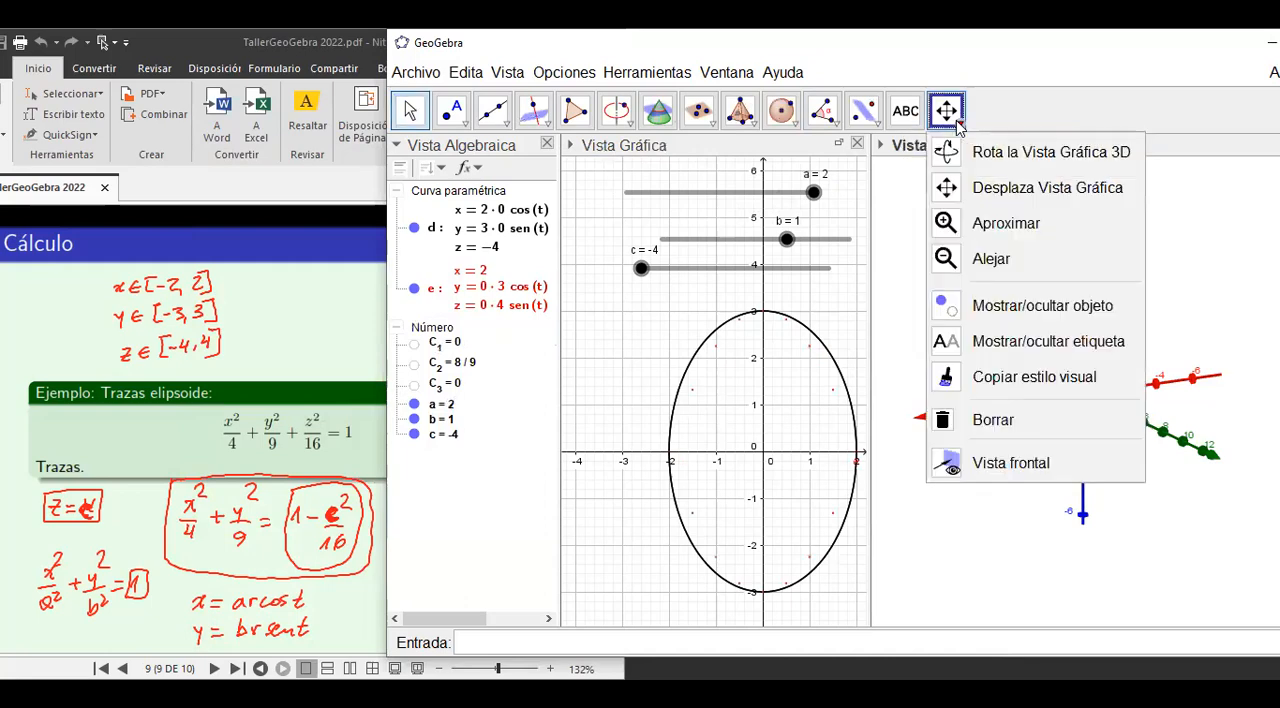
click(945, 151)
mouse_move(1142, 356)
mouse_down()
mouse_move(1100, 420)
mouse_move(1137, 498)
mouse_move(1166, 351)
mouse_move(1172, 416)
mouse_move(1124, 436)
mouse_move(1148, 330)
mouse_move(1138, 357)
mouse_move(1118, 346)
mouse_move(1100, 357)
mouse_move(1139, 347)
mouse_up()
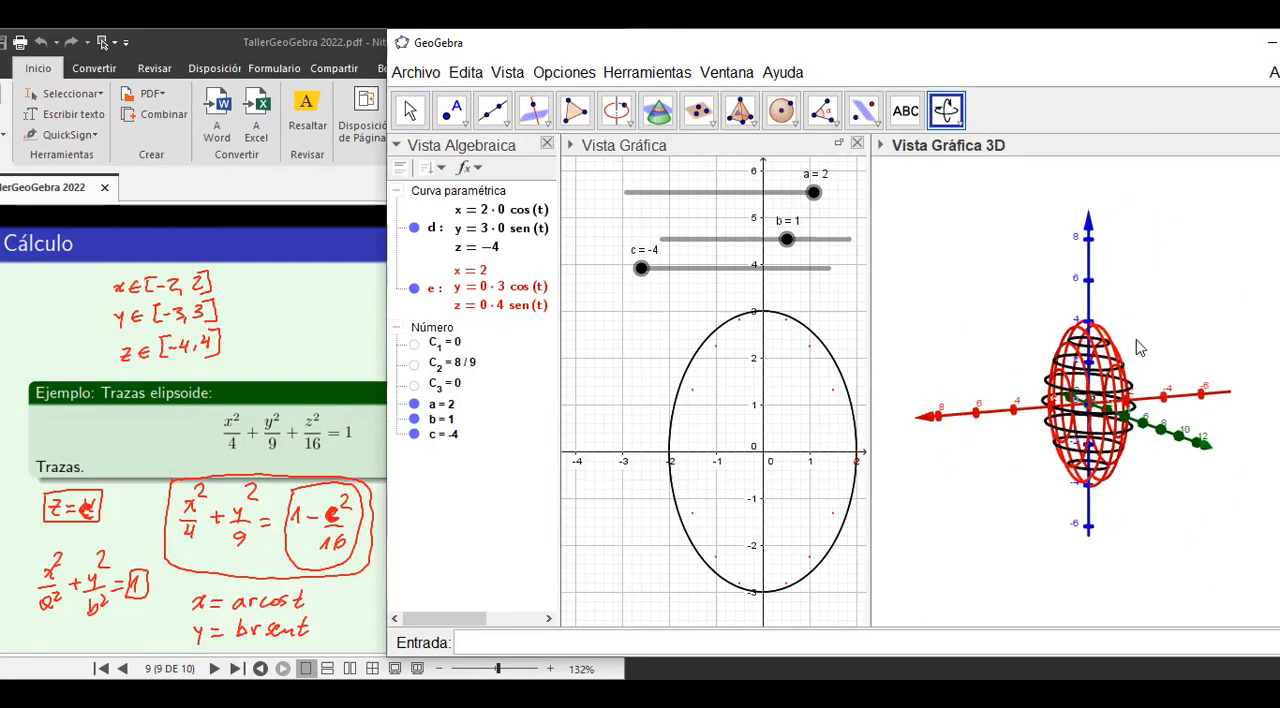
click(474, 646)
text(curva)
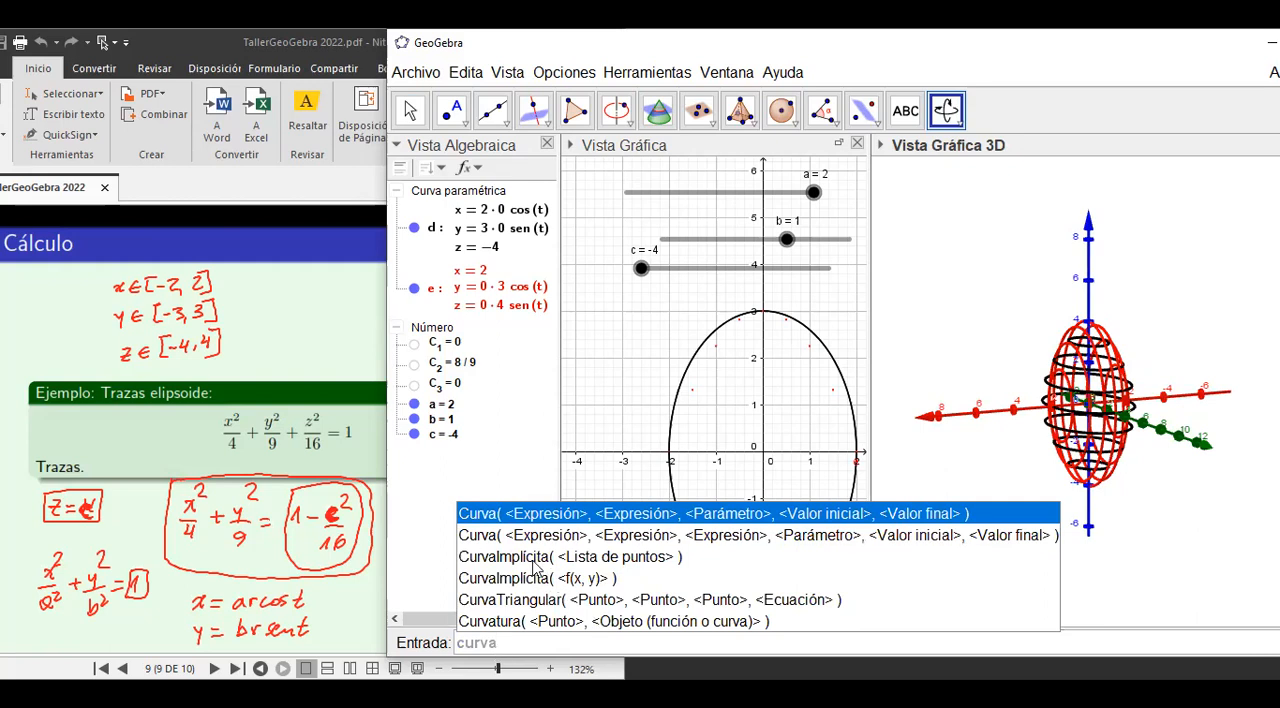
click(611, 534)
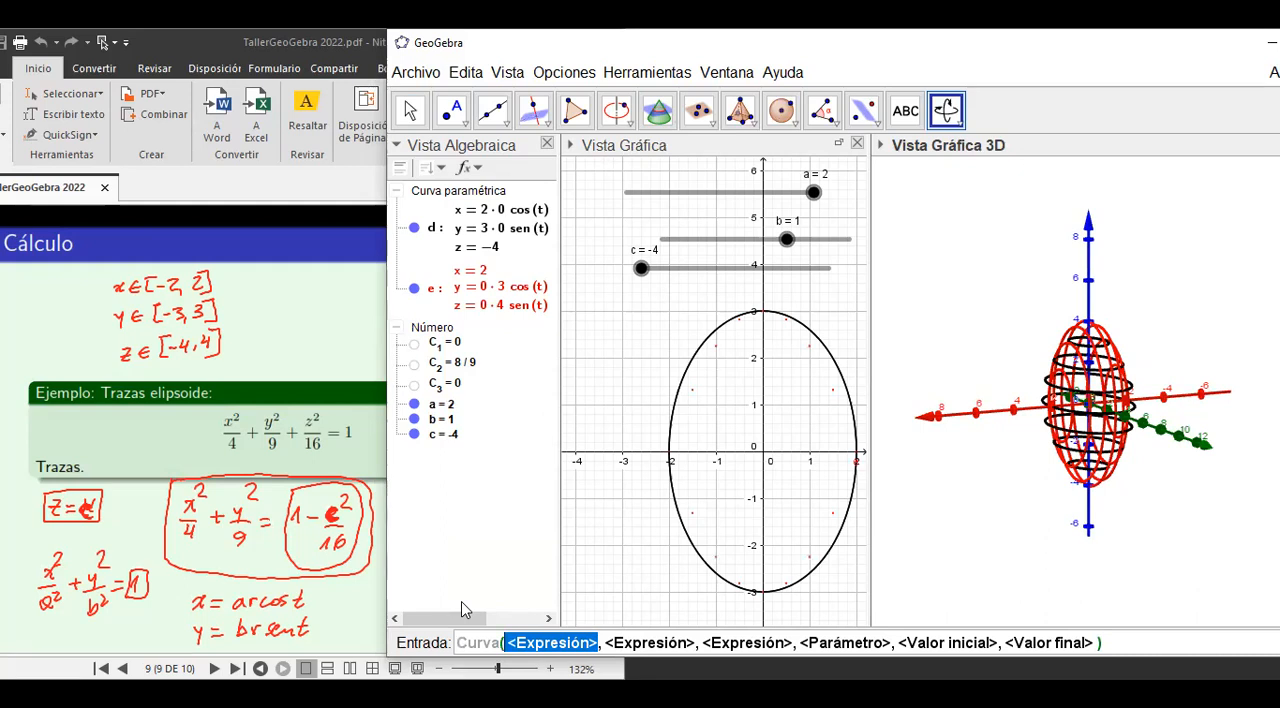
text(C_2)
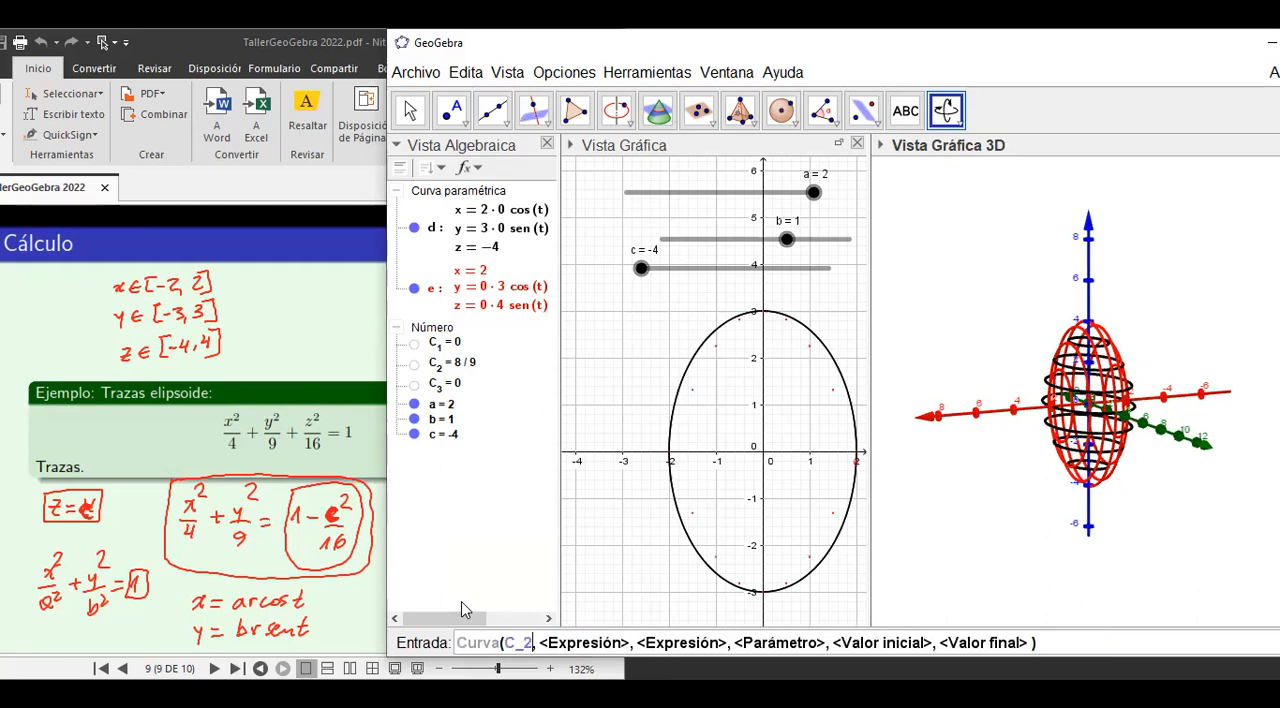
text(*)
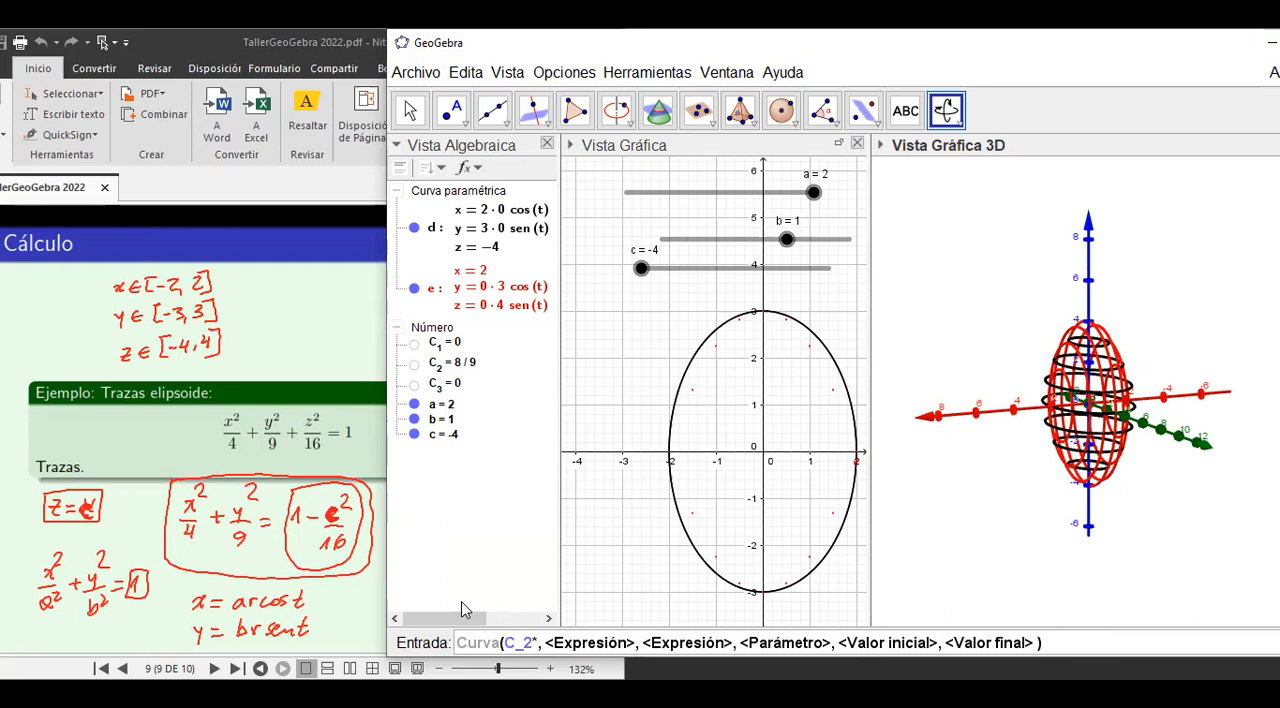
text(2)
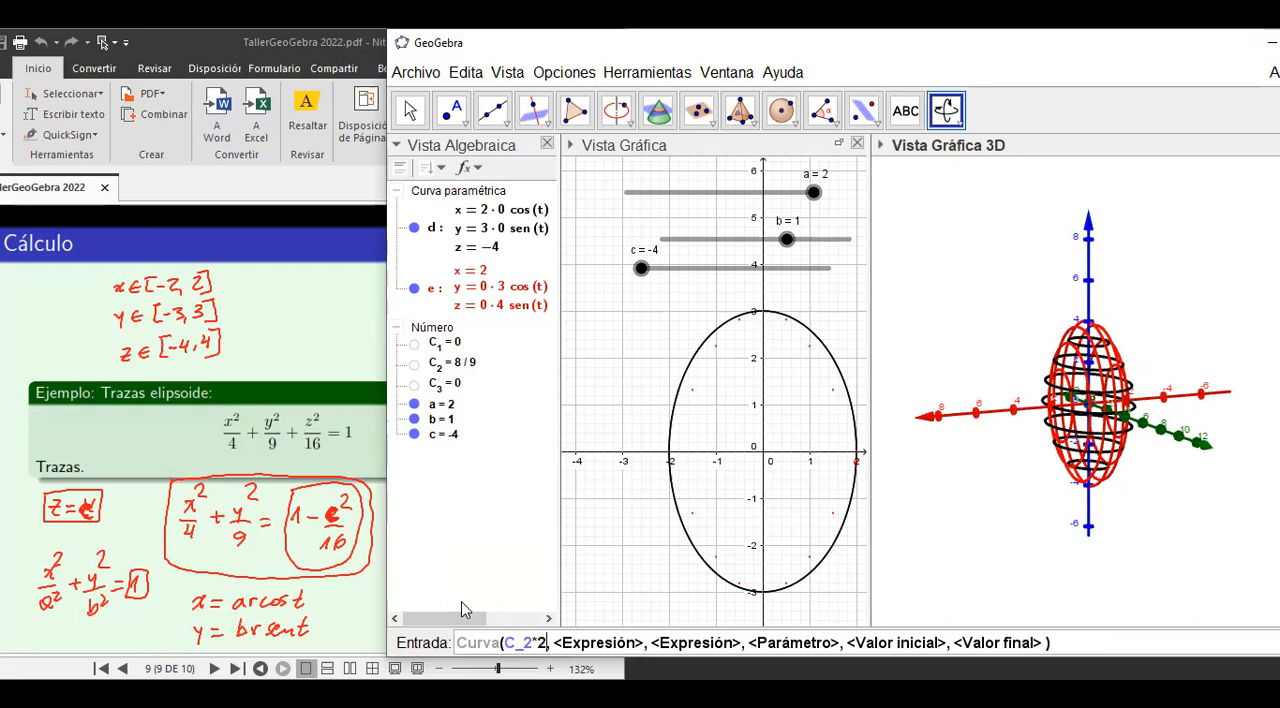
text(*cos()
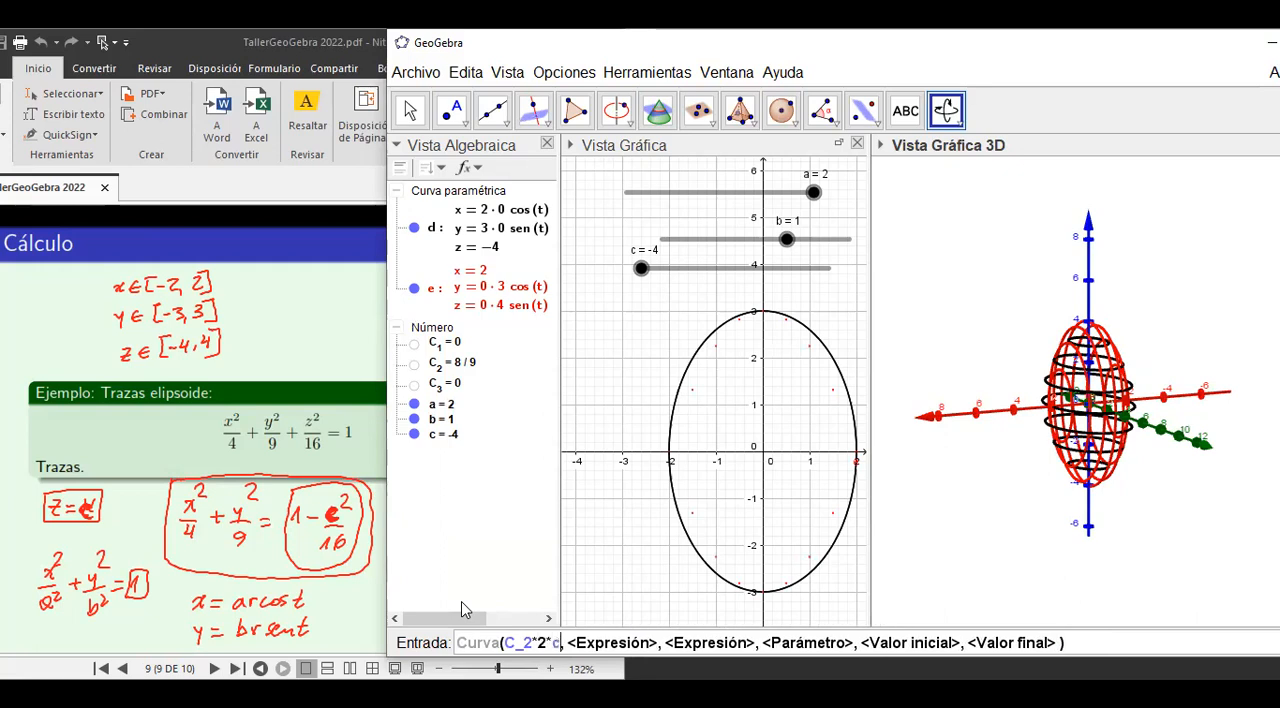
text(t)
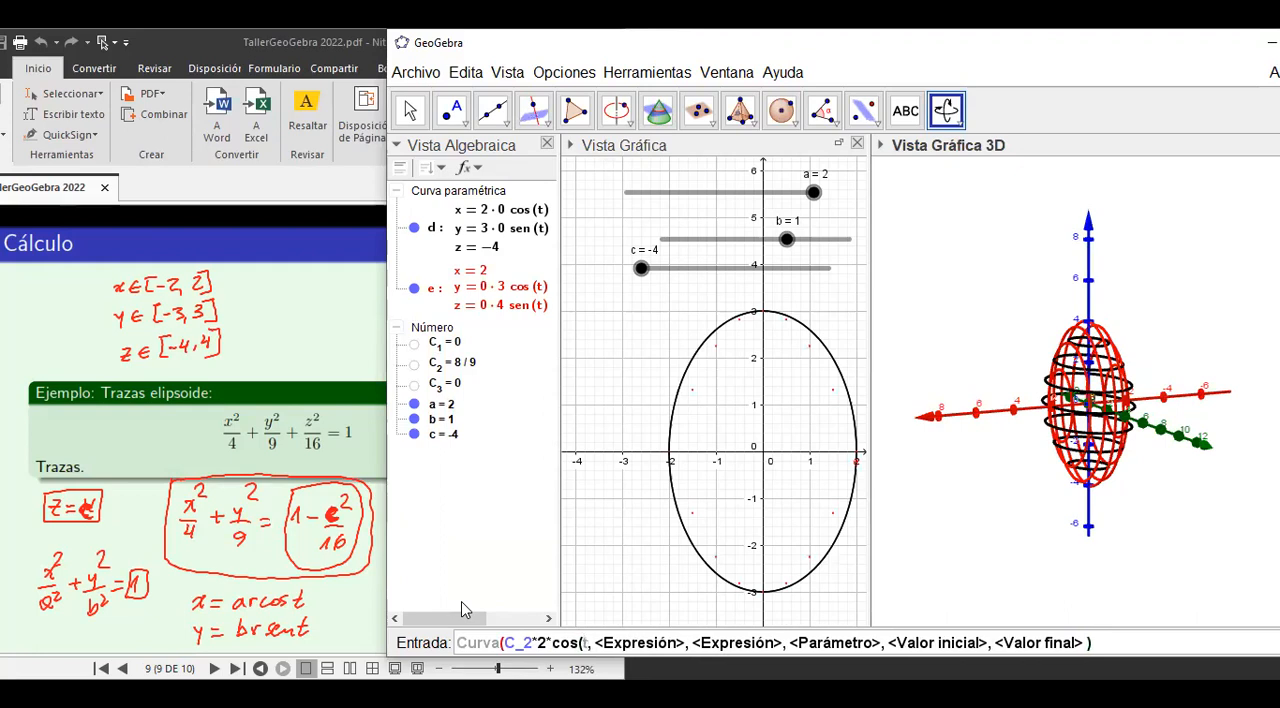
text())
key(Tab)
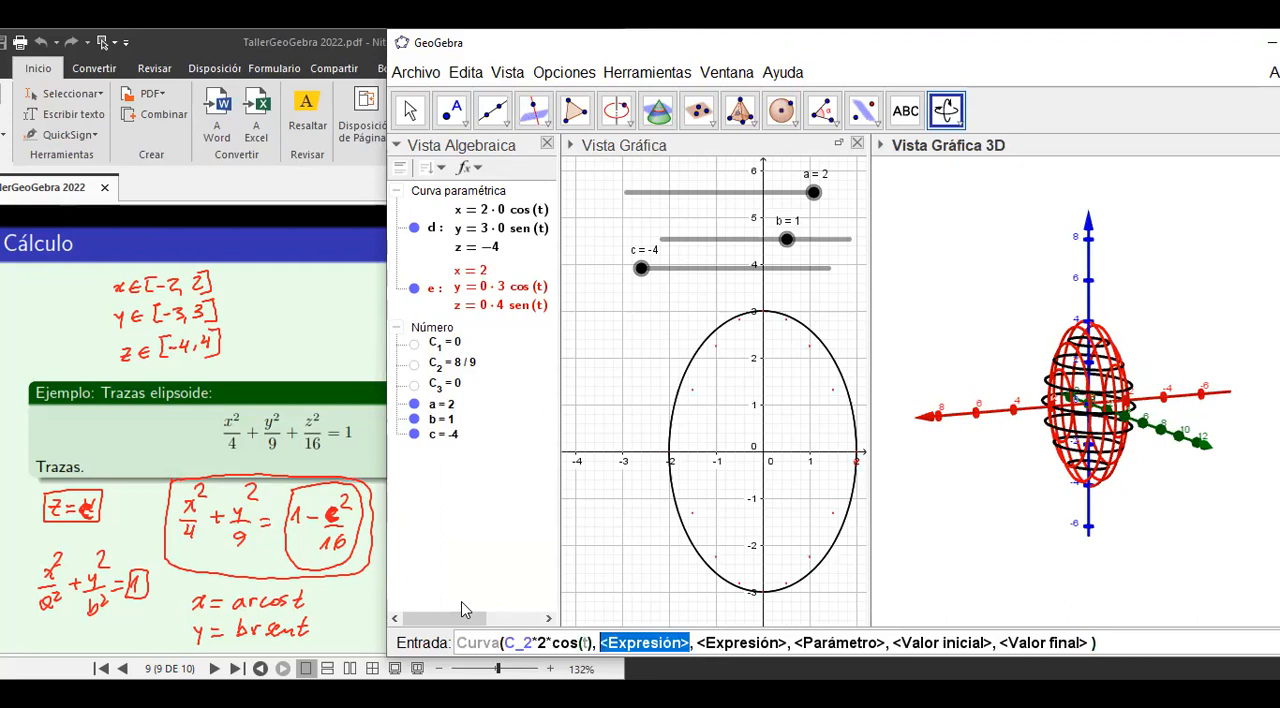
click(621, 571)
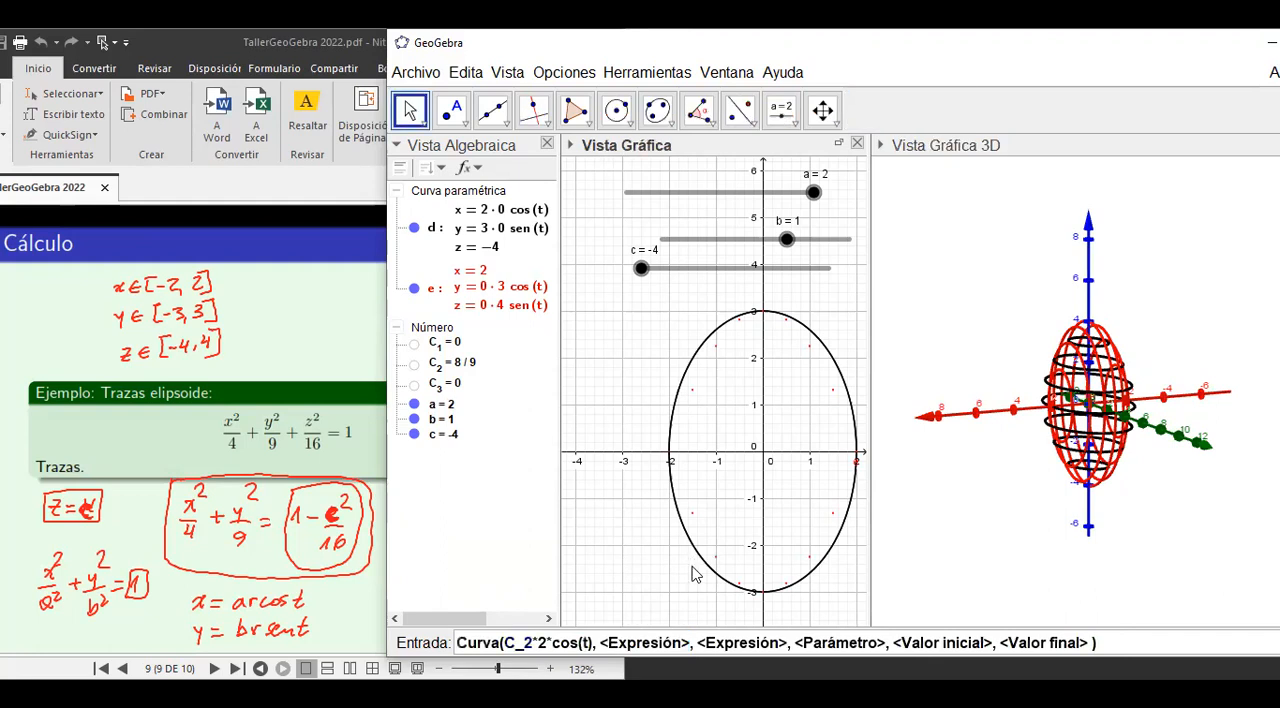
text(b)
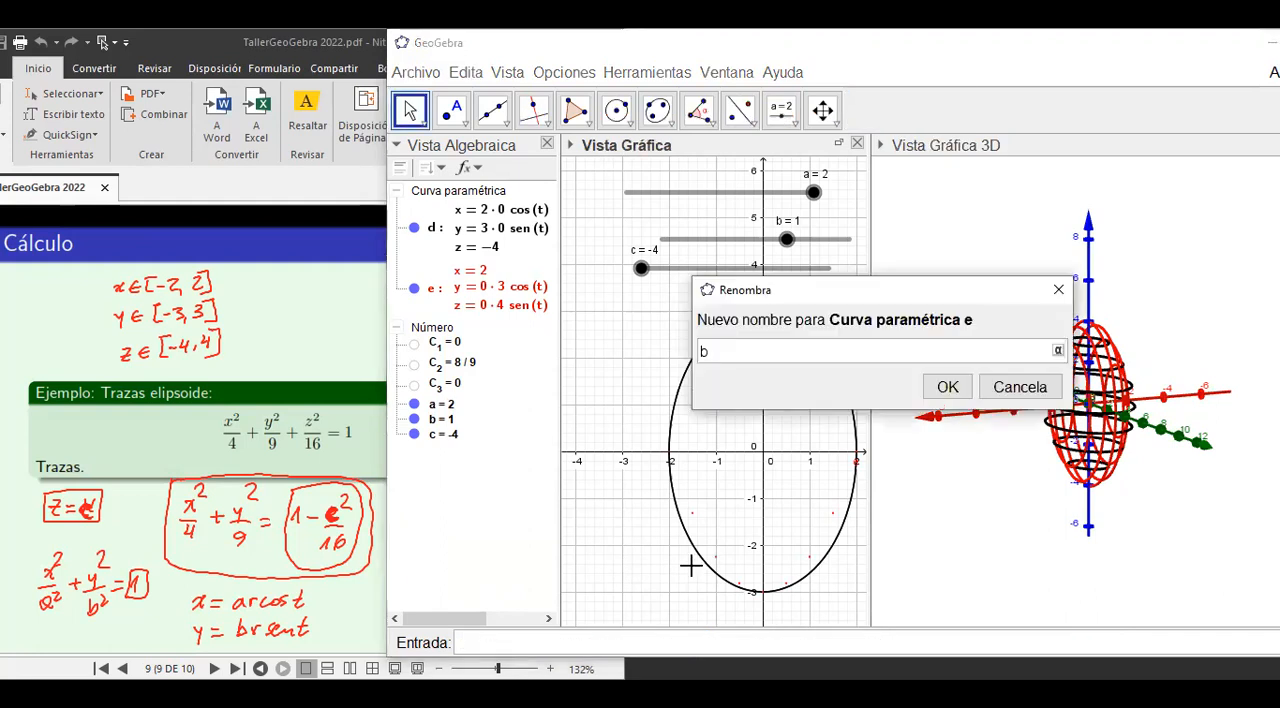
click(1060, 293)
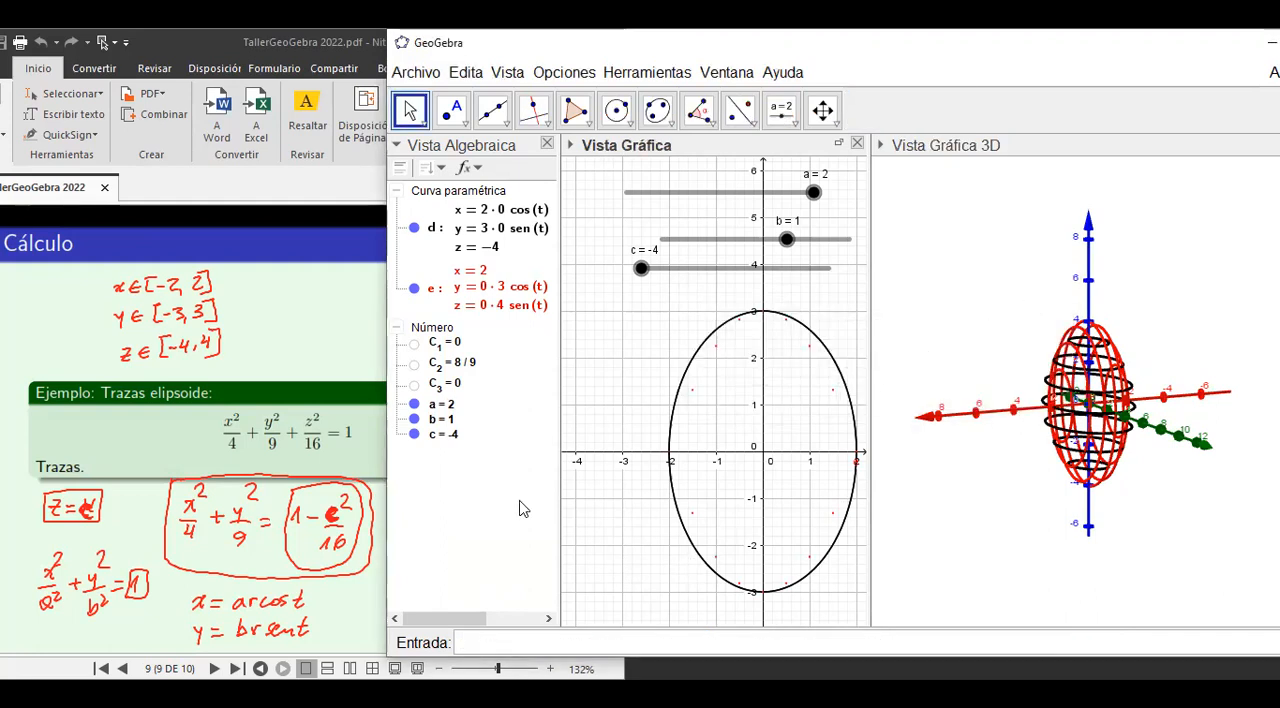
Begin a three-expression Curva command with C_2*2cos(t) as the first expression.
click(468, 648)
text(C)
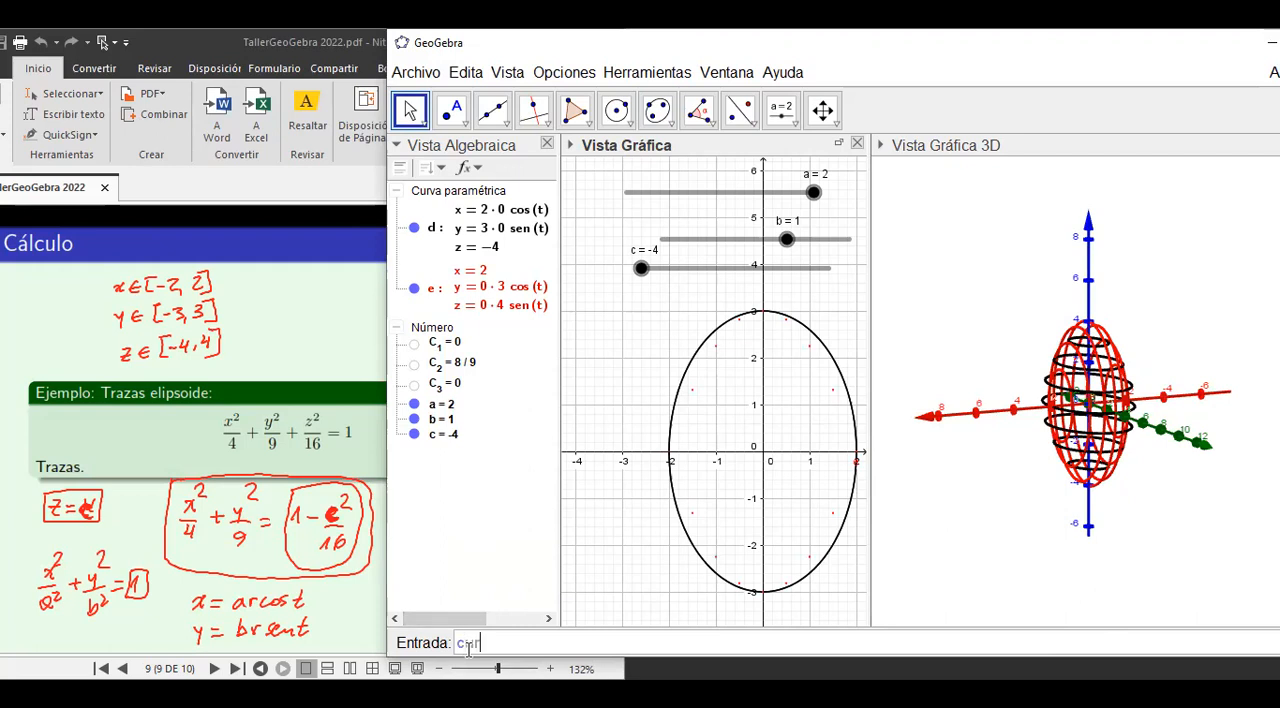
text(urva)
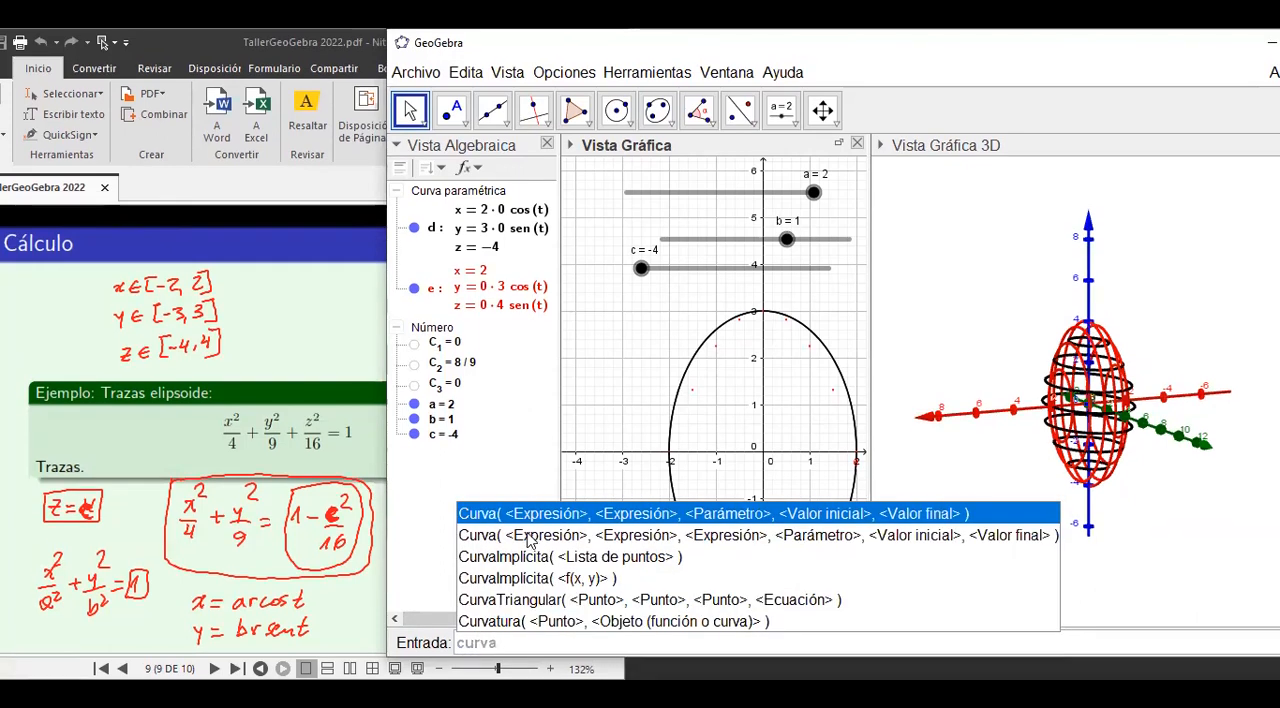
click(527, 536)
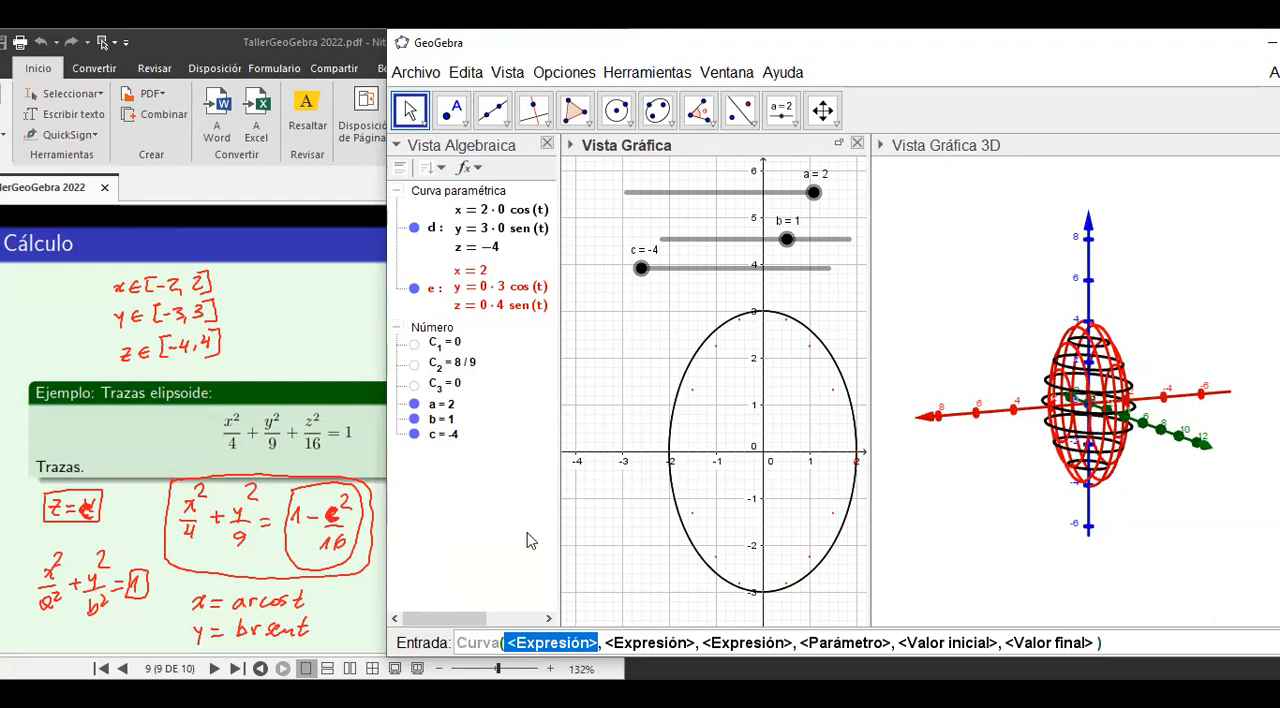
text(C_2)
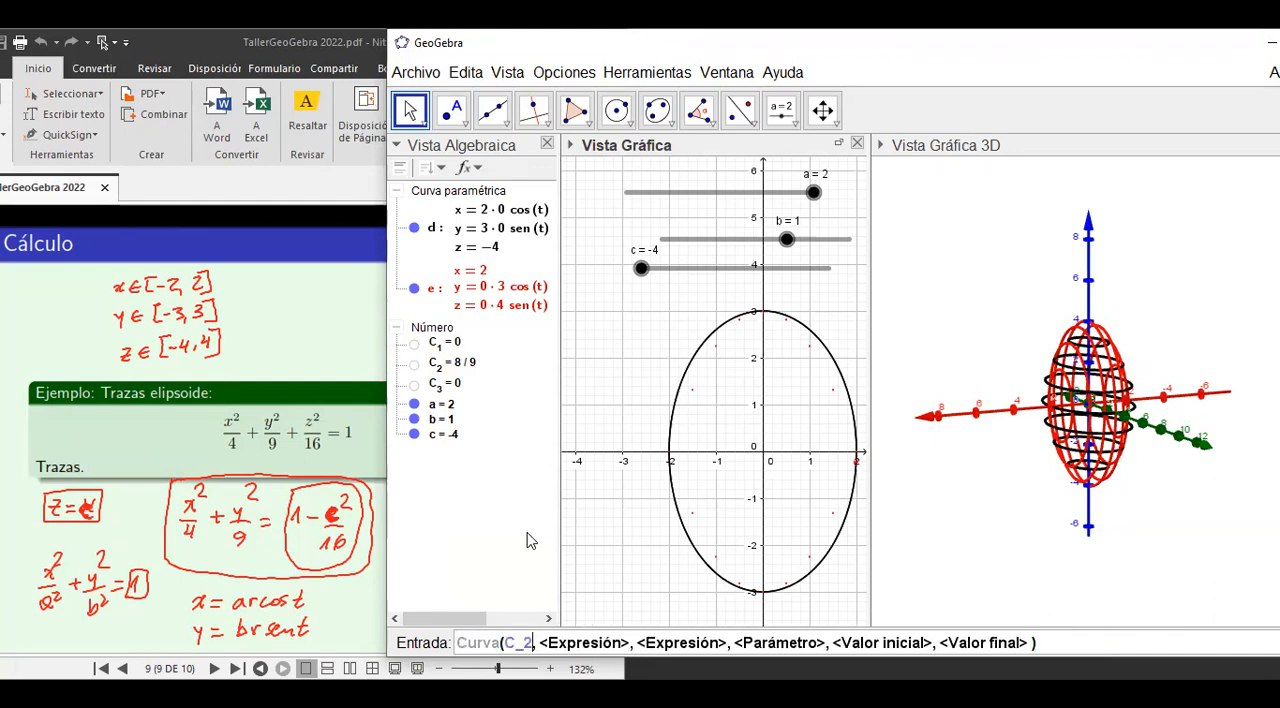
text(+2)
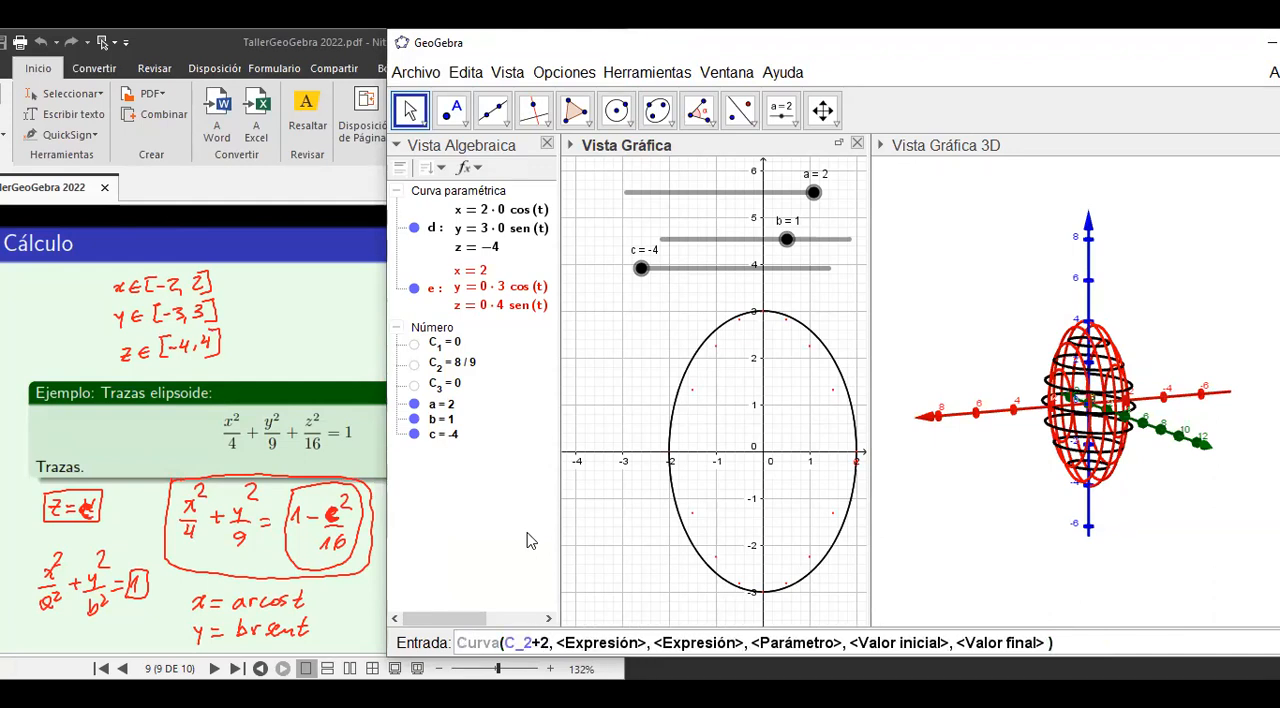
key(BackSpace)
key(BackSpace)
text(*2cos()
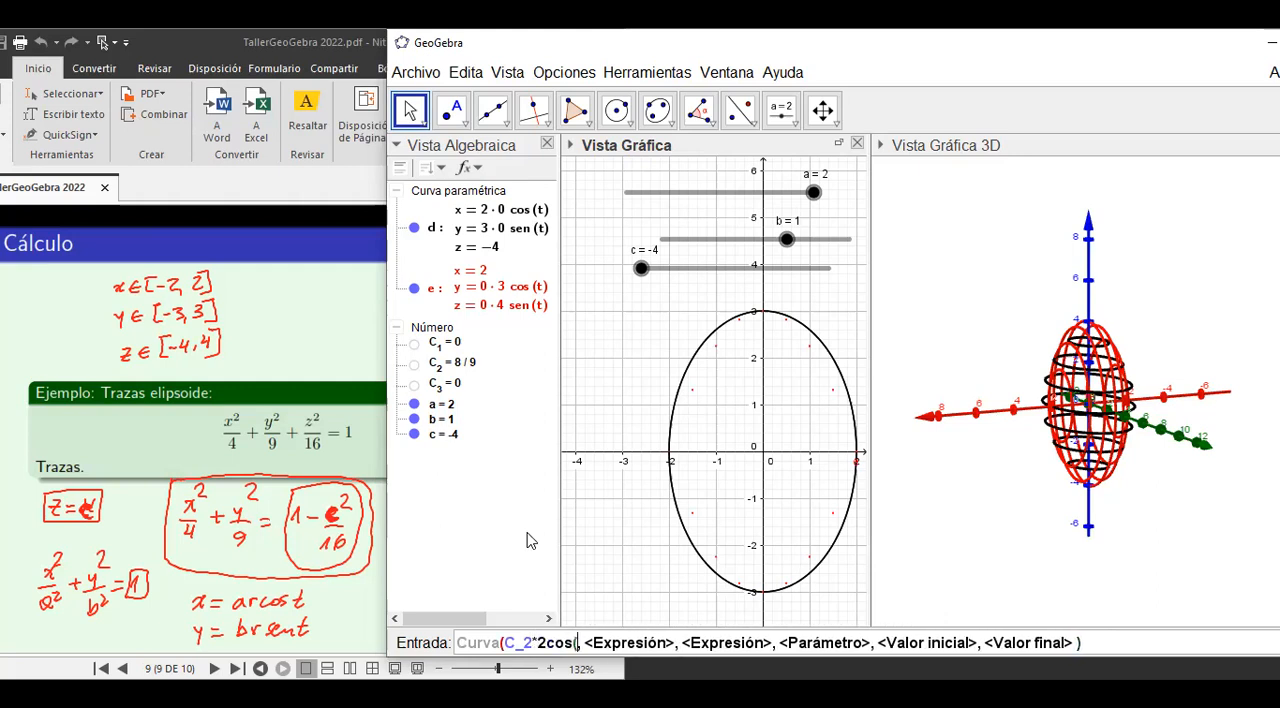
text(t)
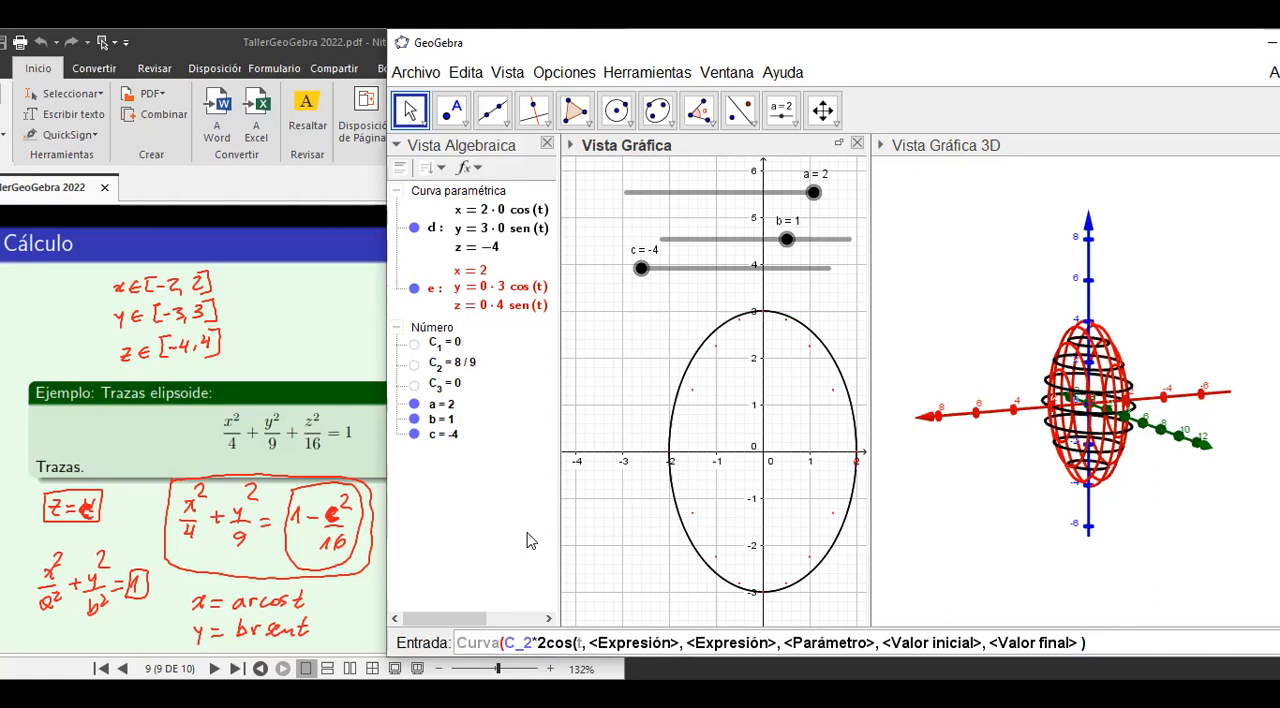
text())
Fill in b as the second expression and C_2*4sen(t) as the third expression of the curve command.
key(Tab)
text(b)
key(Tab)
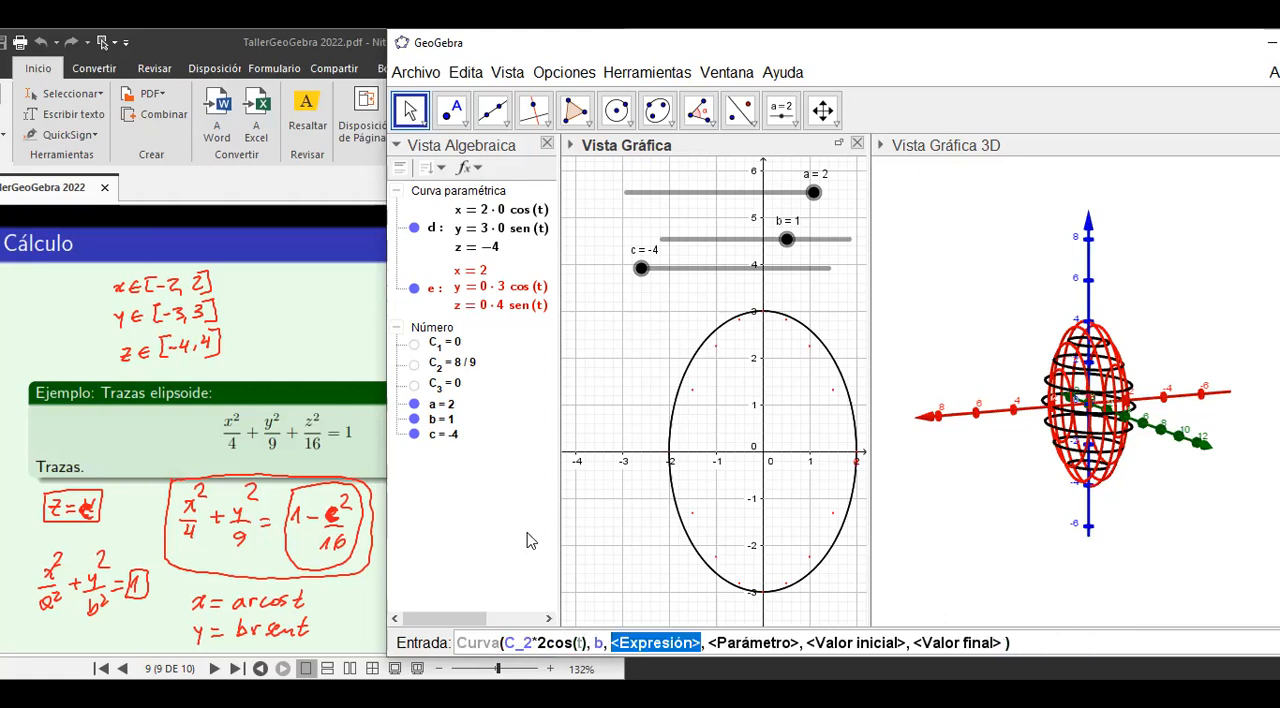
text(C_2)
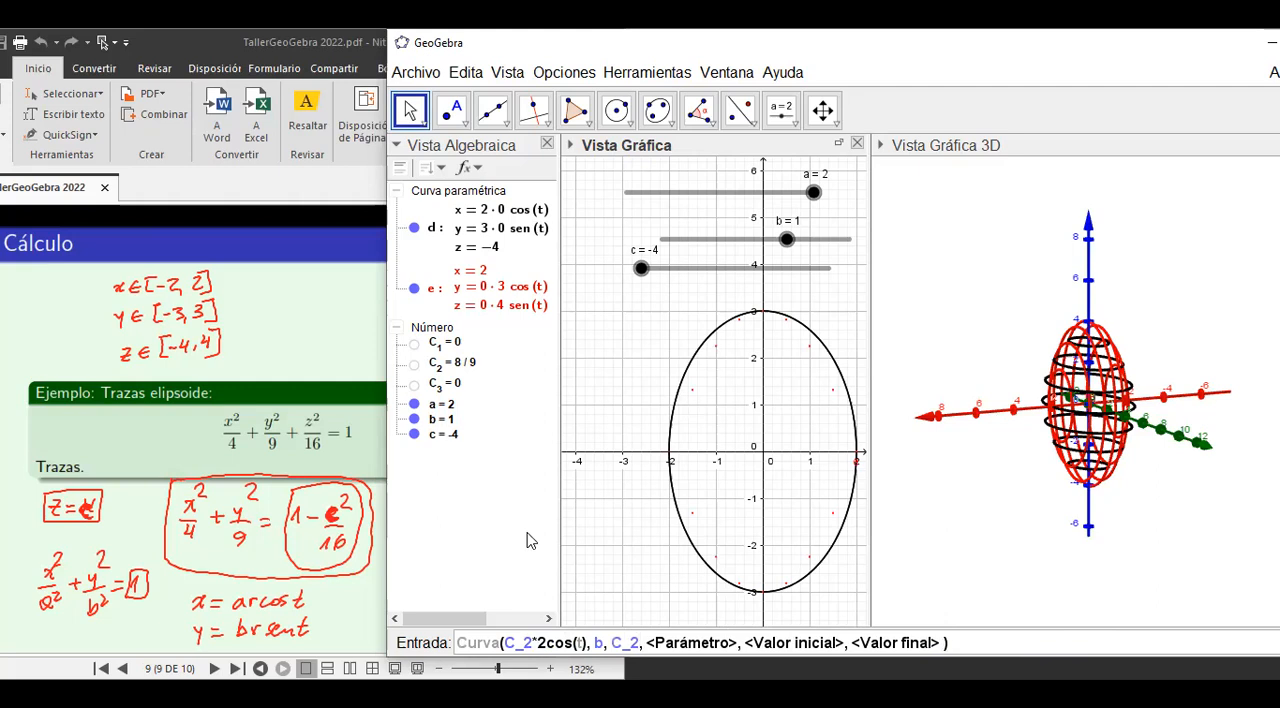
text(*)
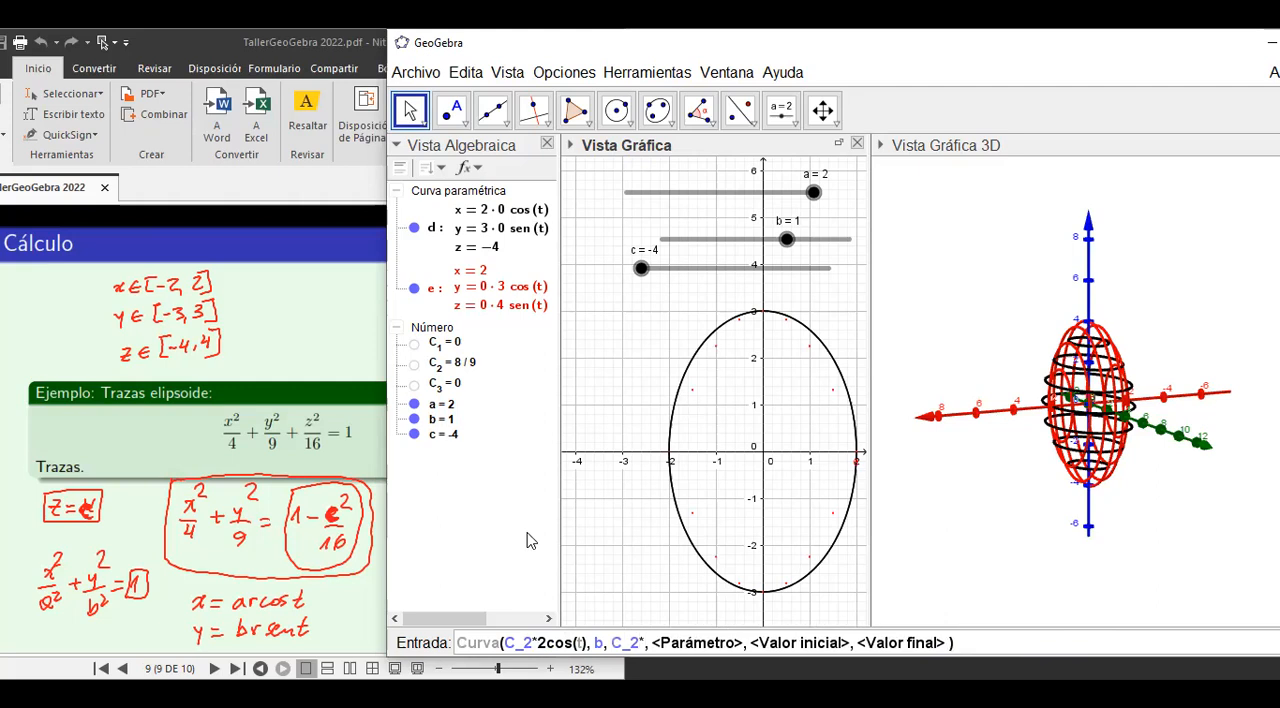
text(4)
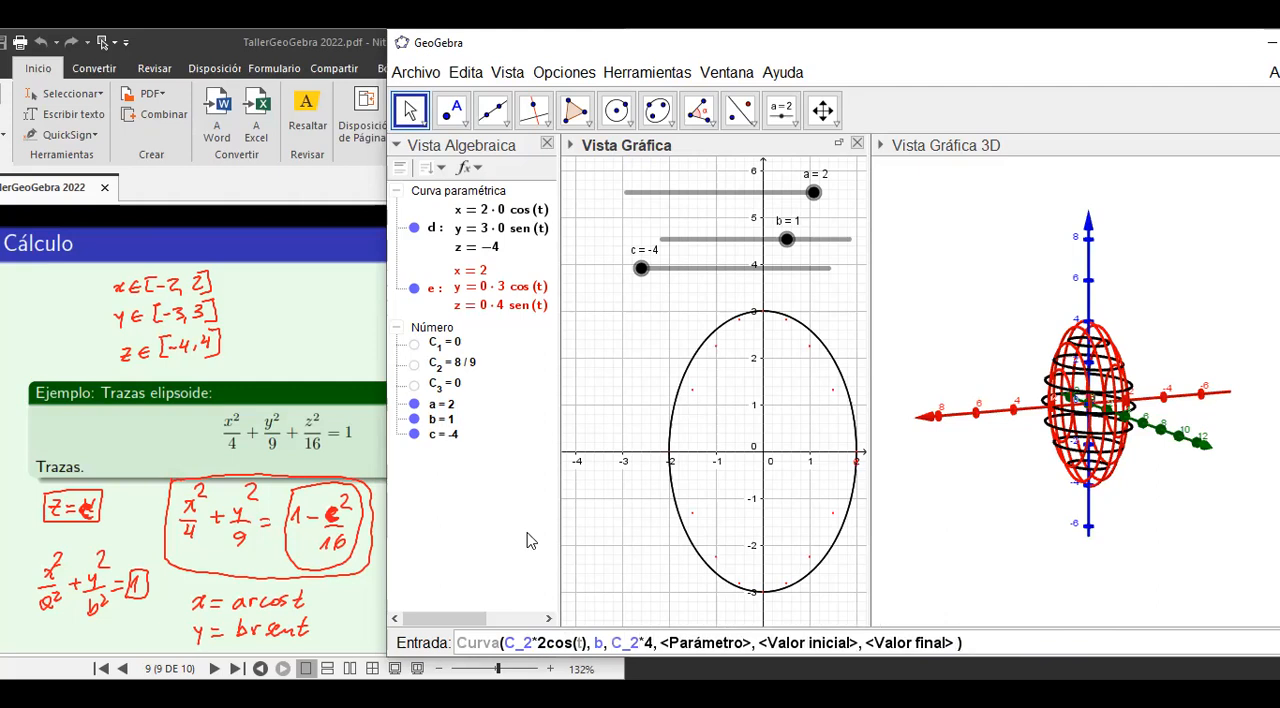
text(S)
key(BackSpace)
text(se)
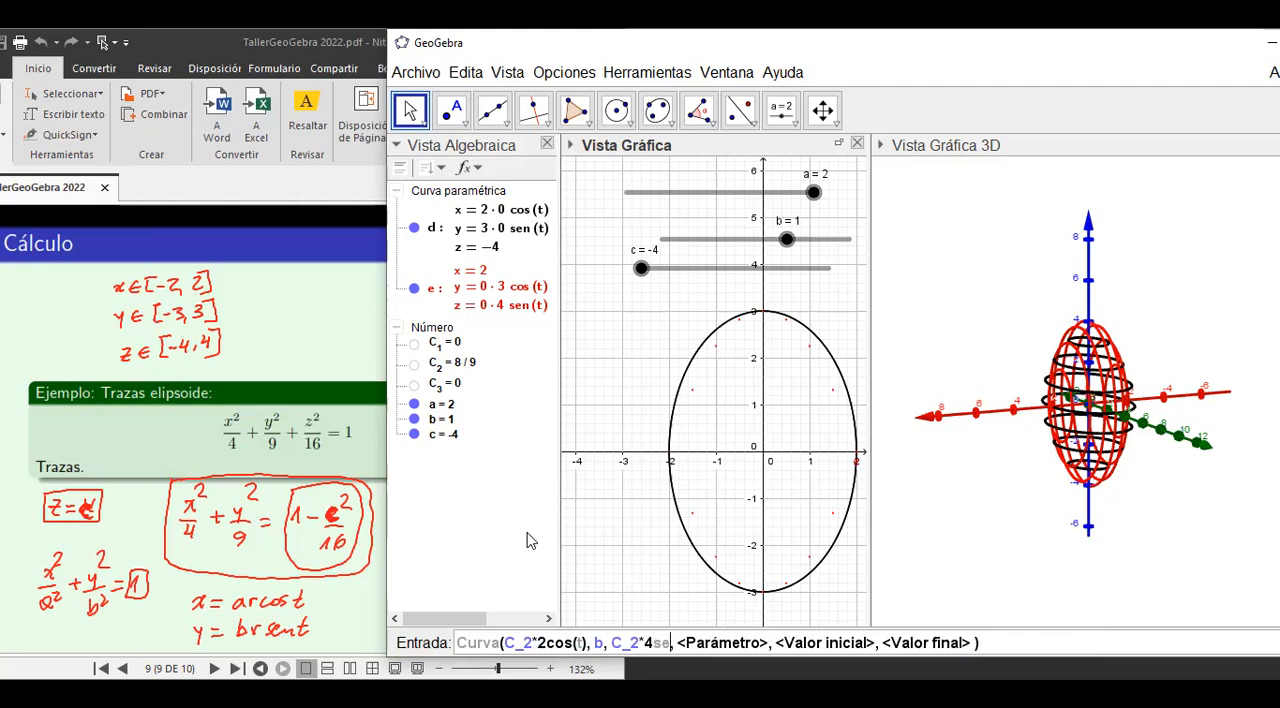
text(n(t))
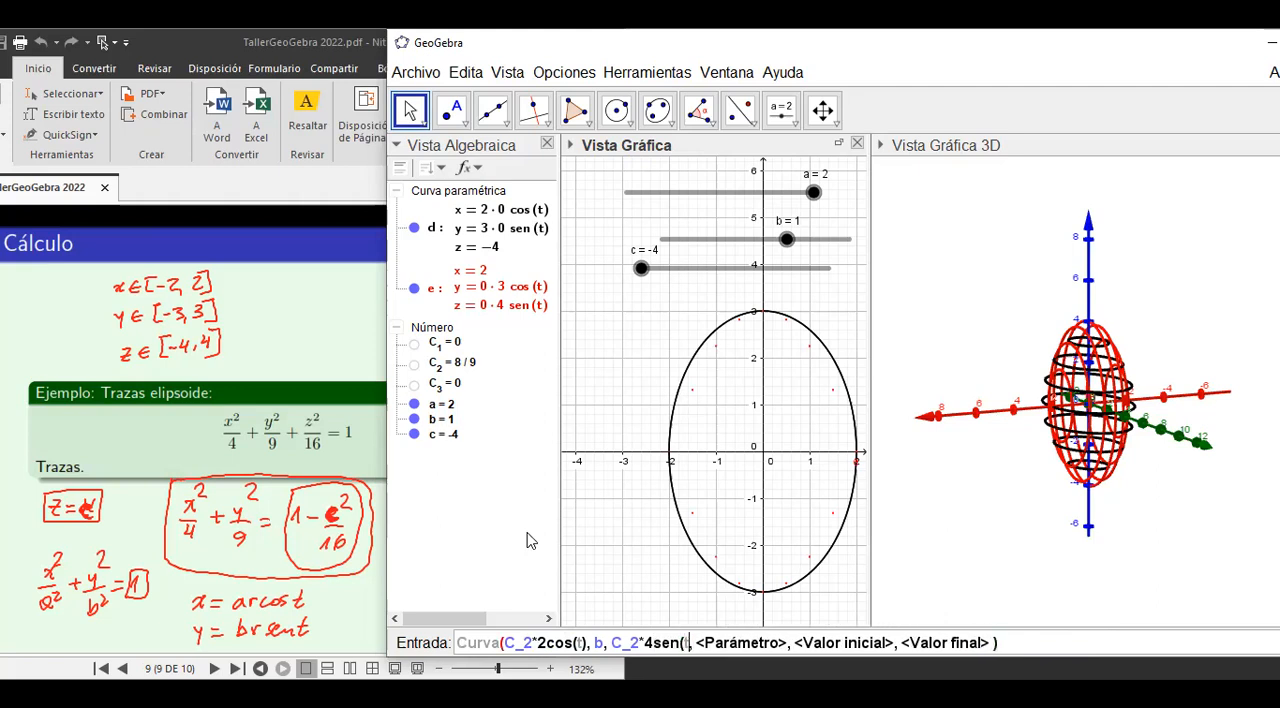
key(Tab)
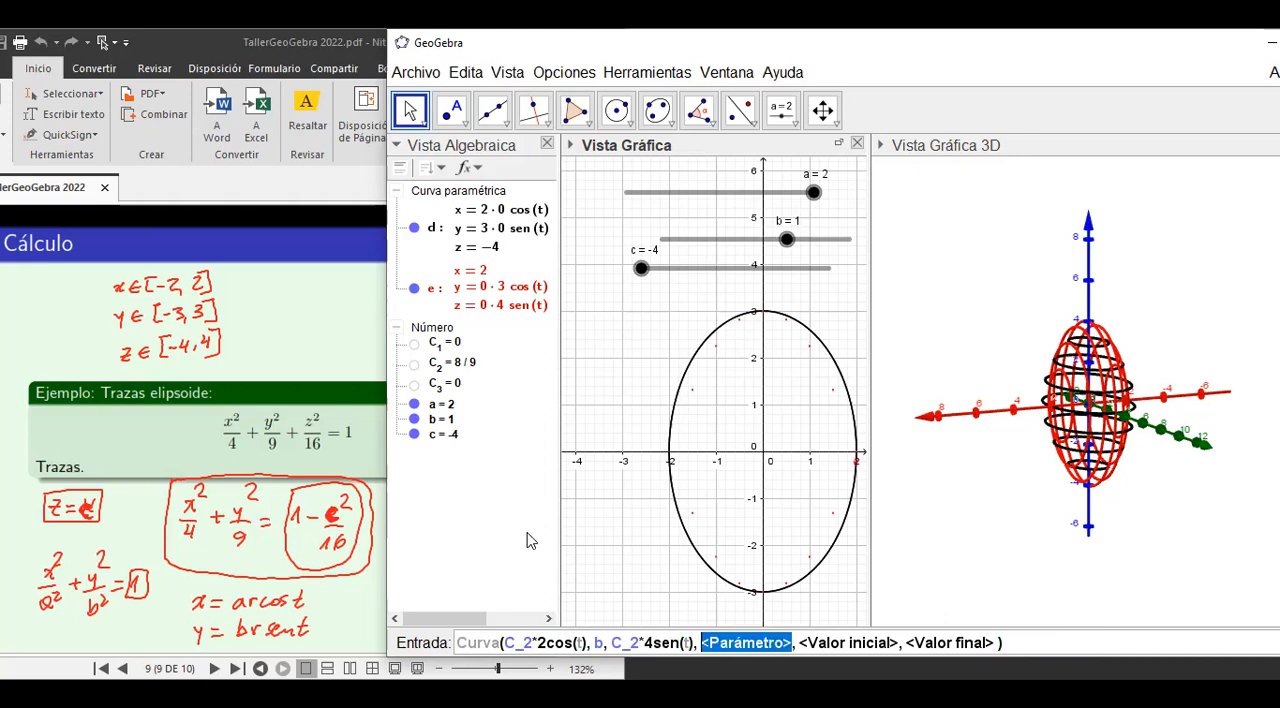
Complete the curve command with parameter t running from 0 to 2pi and create the curve.
text(t)
key(Tab)
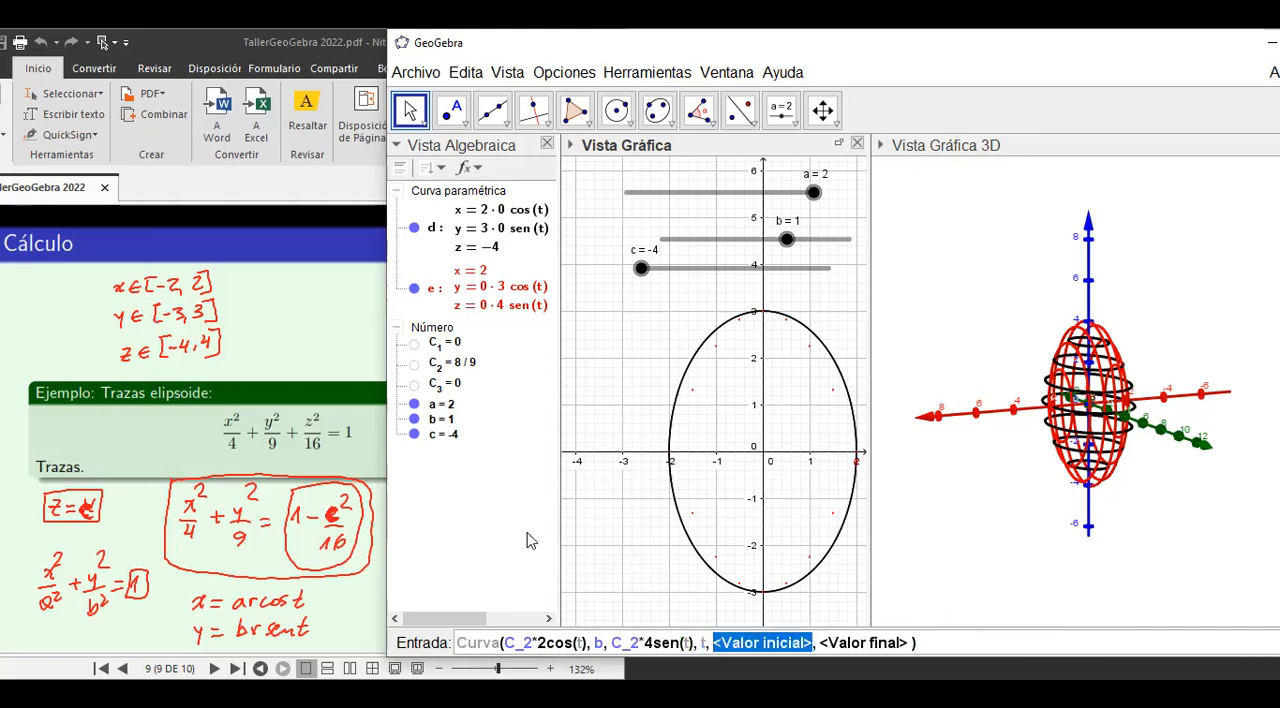
text(0)
key(Tab)
text(2pi)
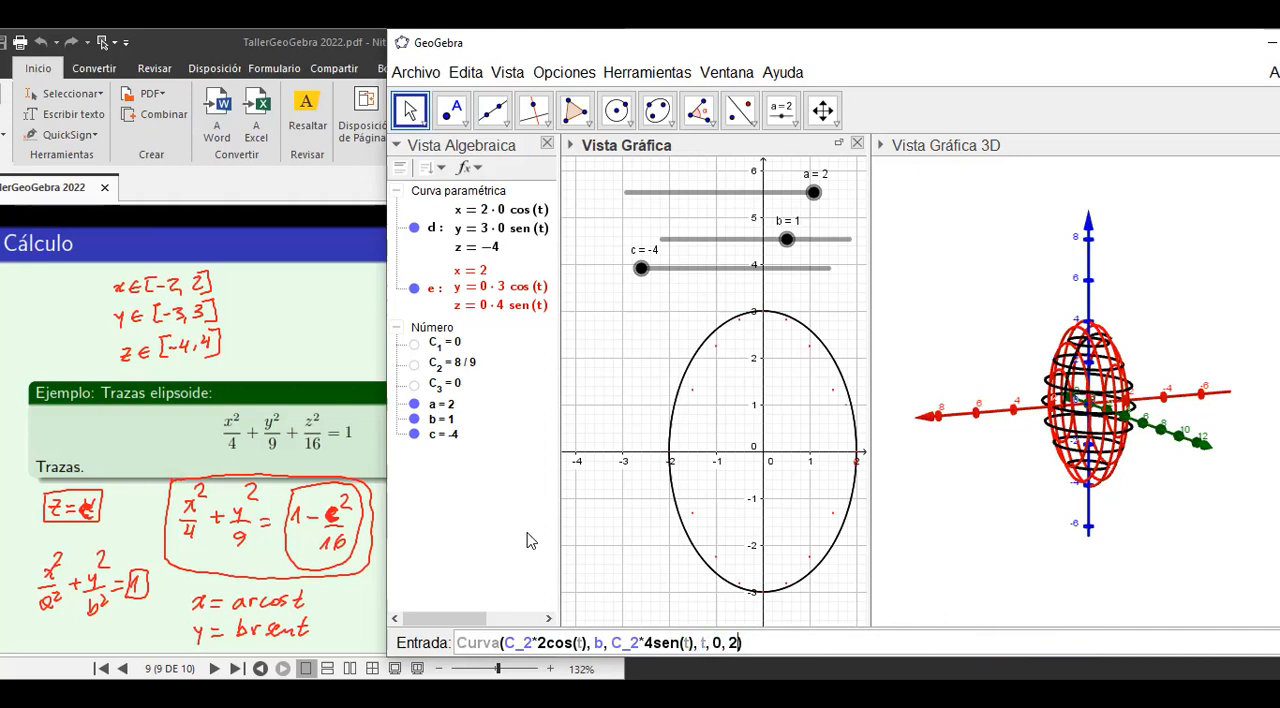
key(Return)
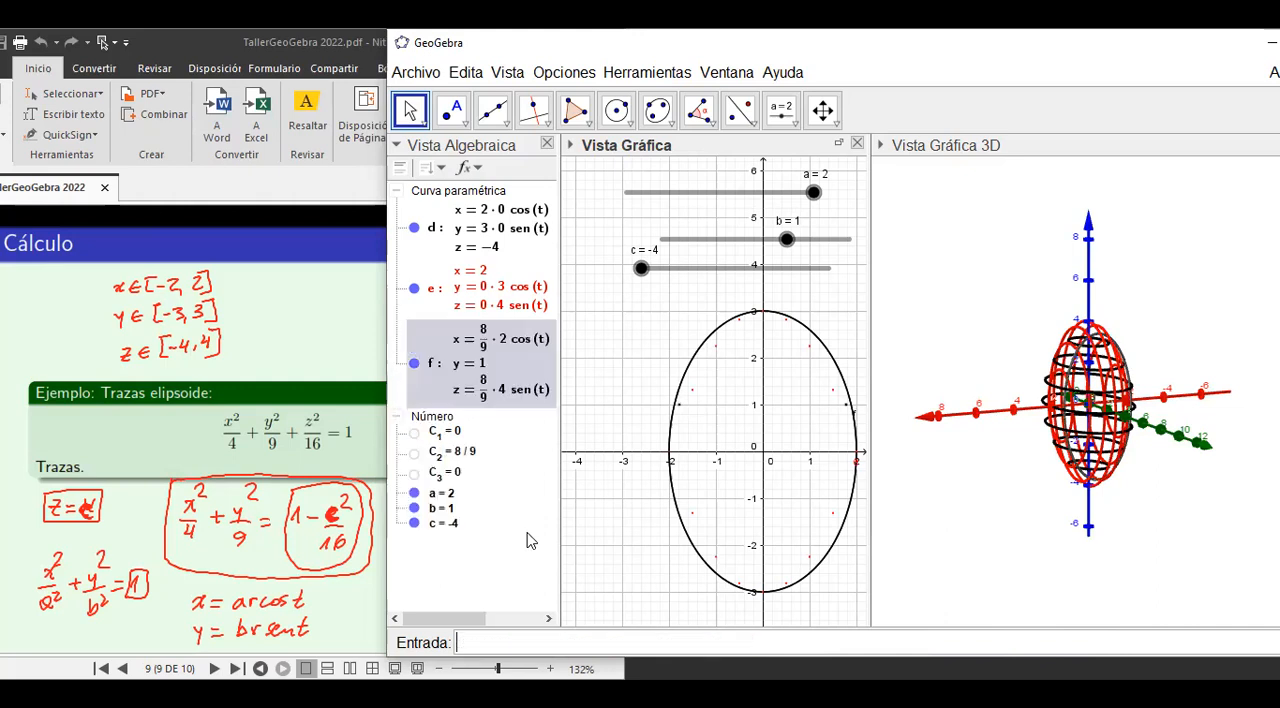
Set the colour of the new parametric curve f to green (0, 204, 0).
right_click(480, 352)
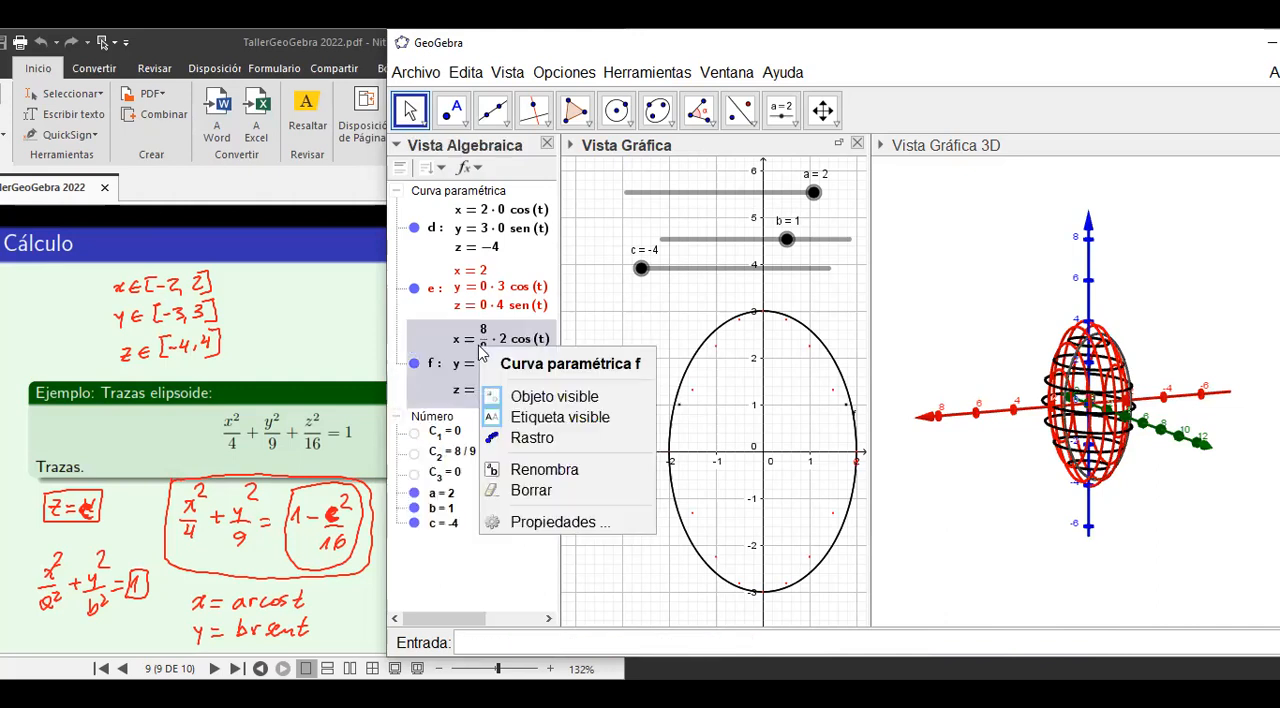
click(533, 526)
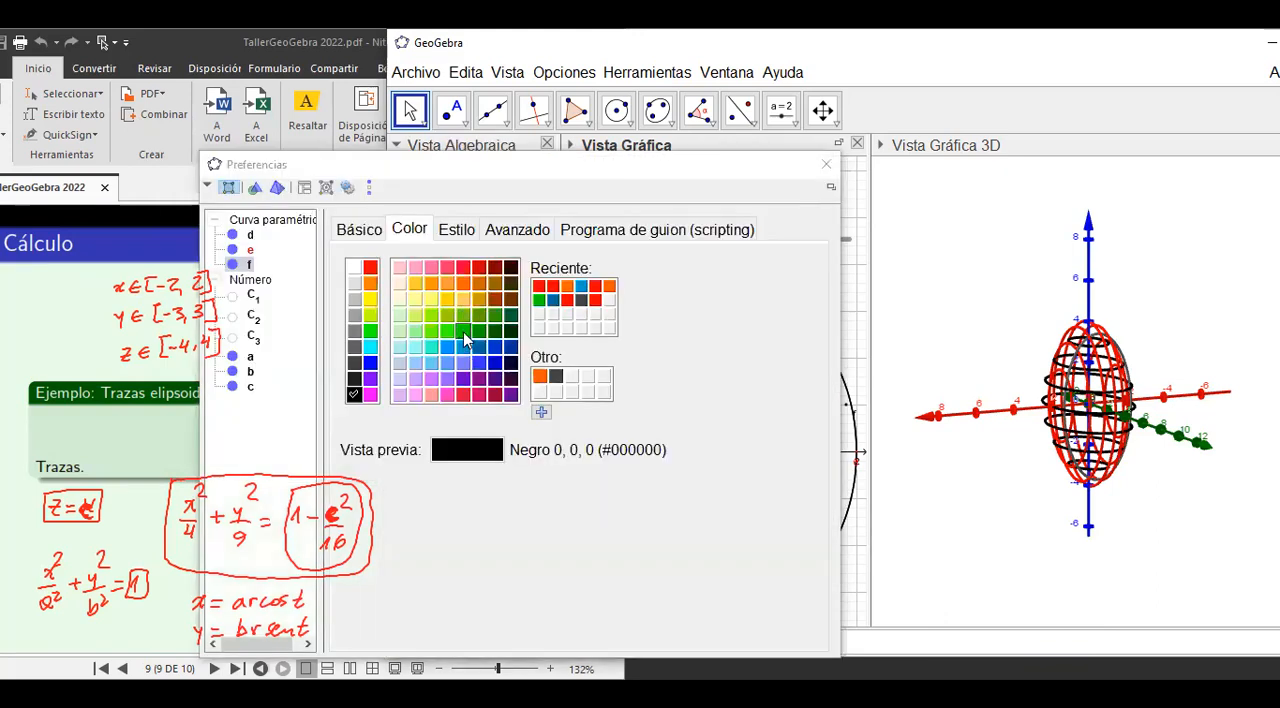
click(463, 333)
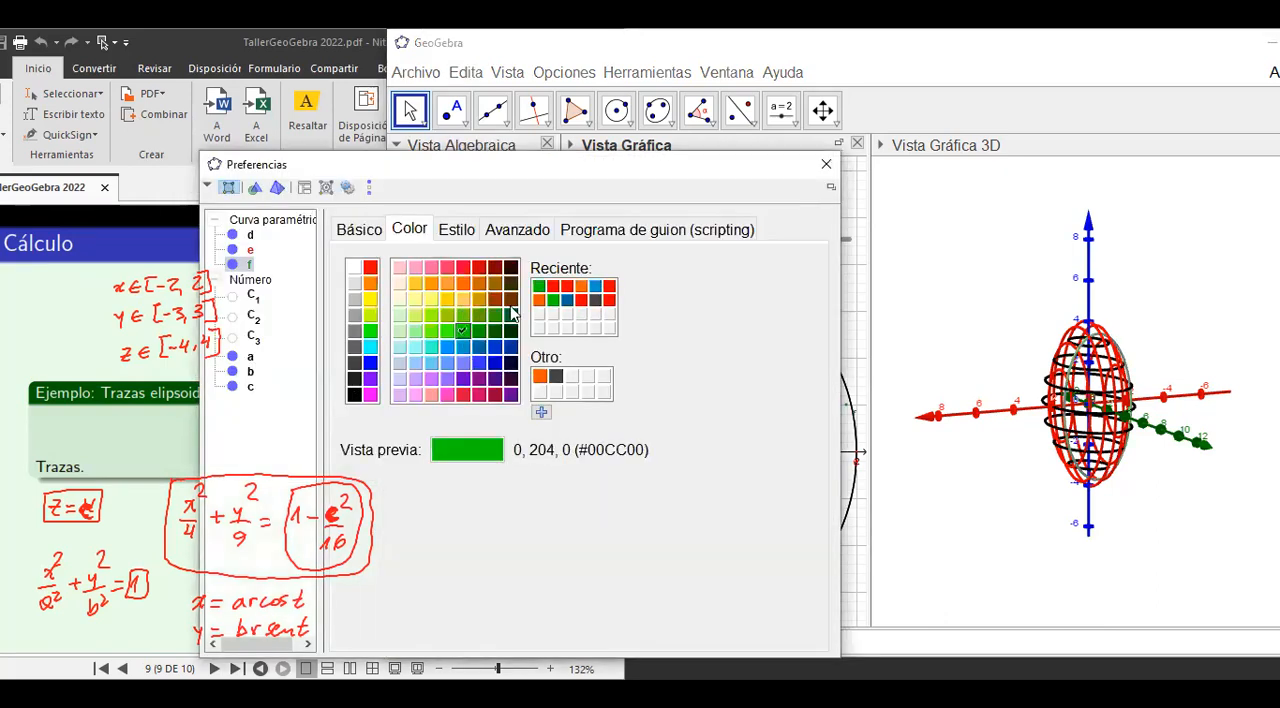
click(826, 167)
Turn on the trace of the green curve and move slider b to -3 to draw its traces in 3D.
right_click(486, 345)
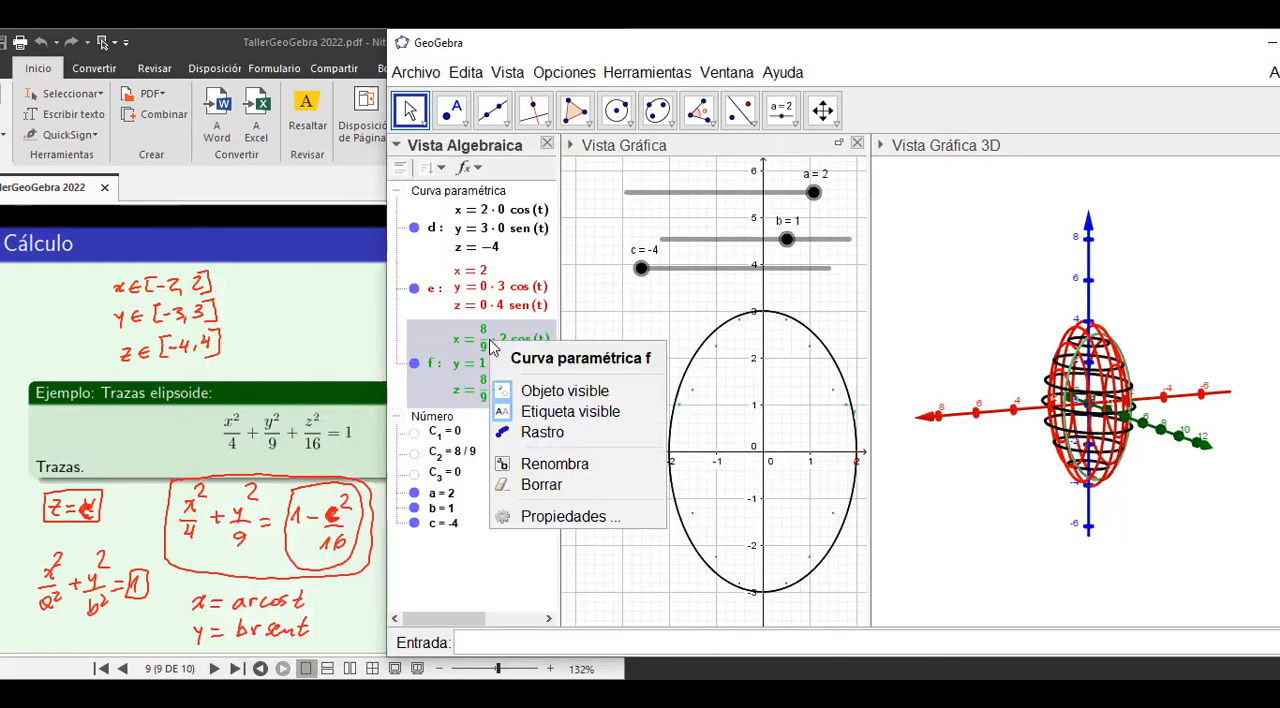
click(541, 432)
click(787, 240)
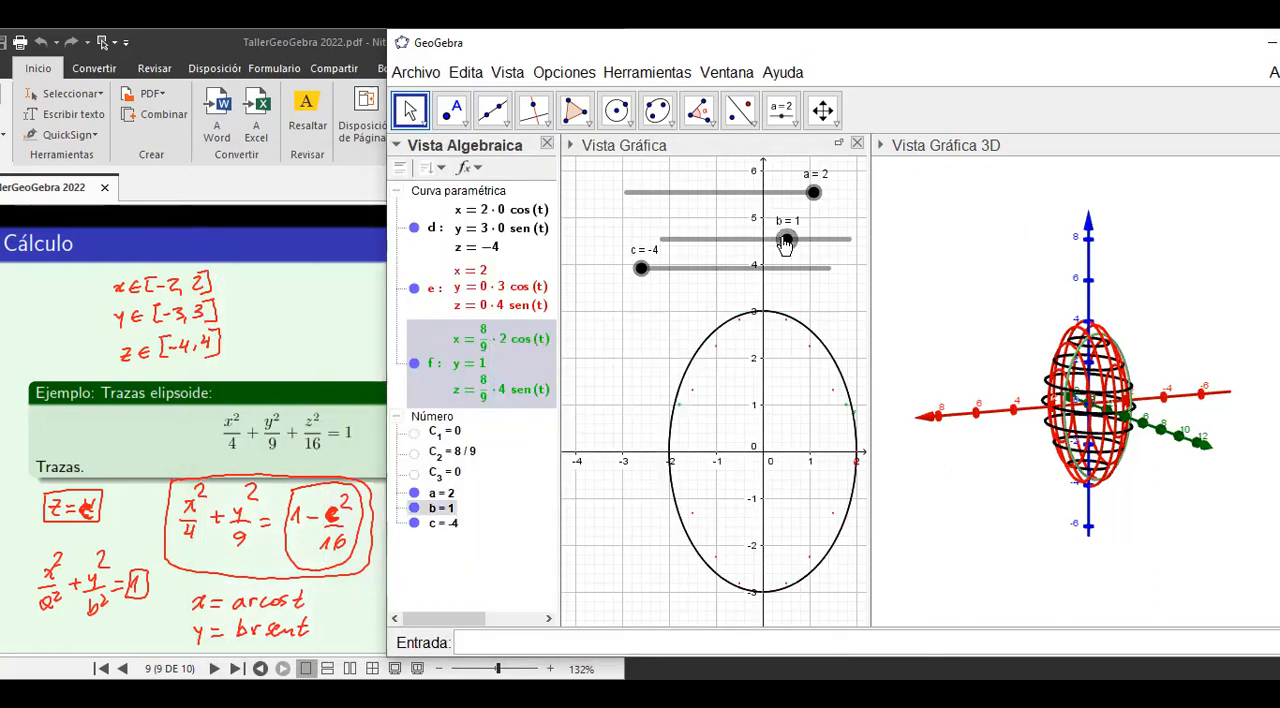
mouse_move(787, 240)
mouse_down()
mouse_move(849, 240)
mouse_move(650, 245)
mouse_up()
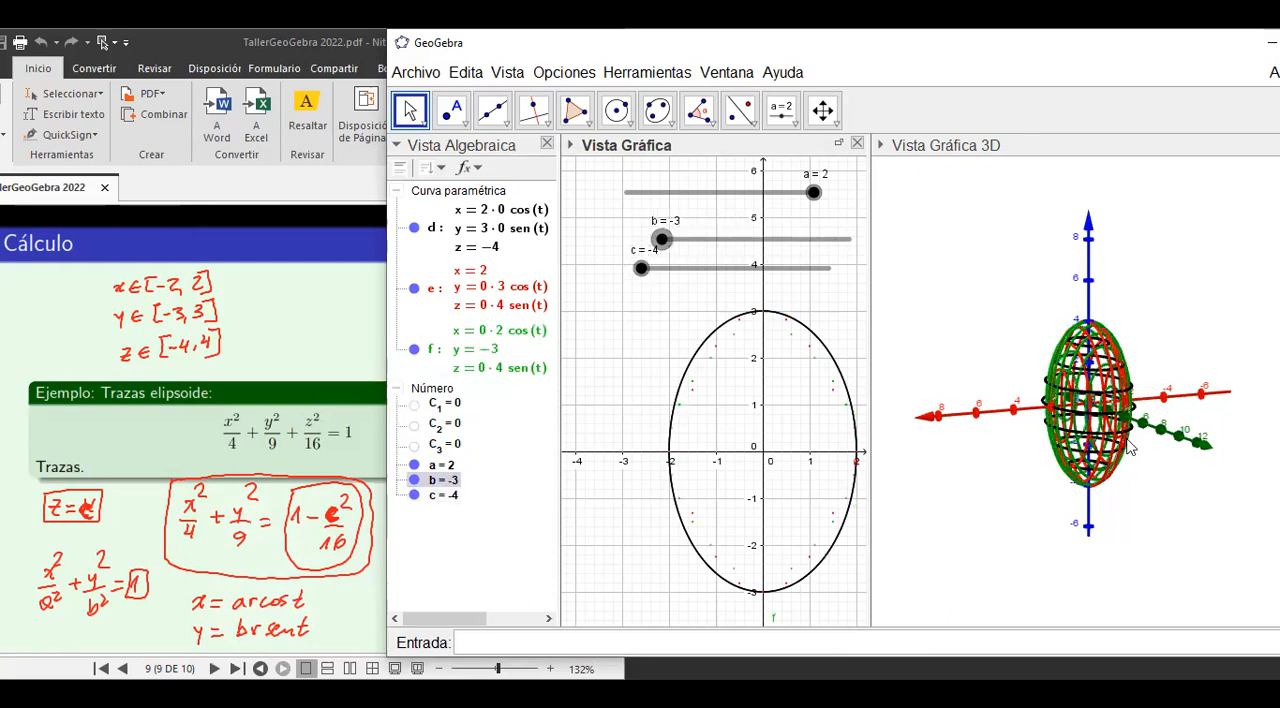
click(1128, 474)
mouse_move(1127, 466)
mouse_down()
mouse_move(1075, 464)
mouse_move(1227, 462)
mouse_move(1250, 408)
mouse_move(1195, 331)
mouse_move(1256, 480)
mouse_move(1070, 482)
mouse_move(1148, 473)
mouse_up()
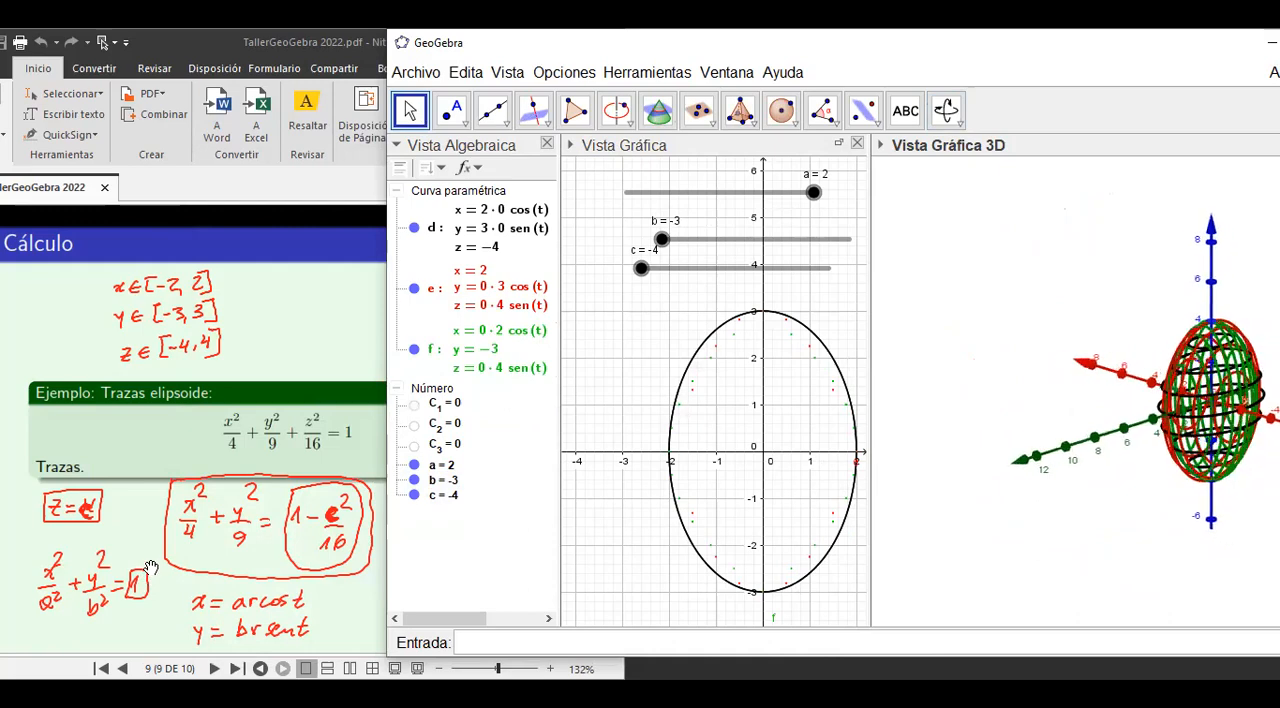
Switch to the workshop PDF in Nitro Pro, advance to the bounded region example on page 10 and clear the handwritten annotations.
click(134, 461)
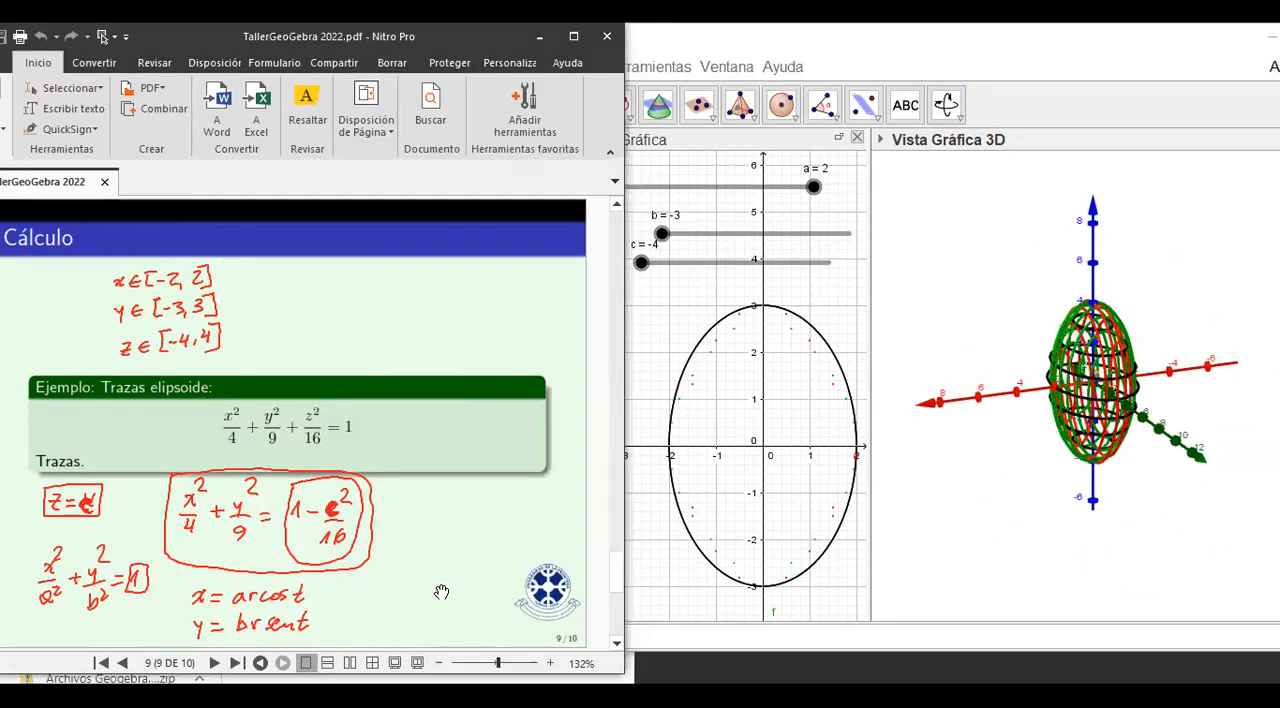
scroll(441, 598, down, 2)
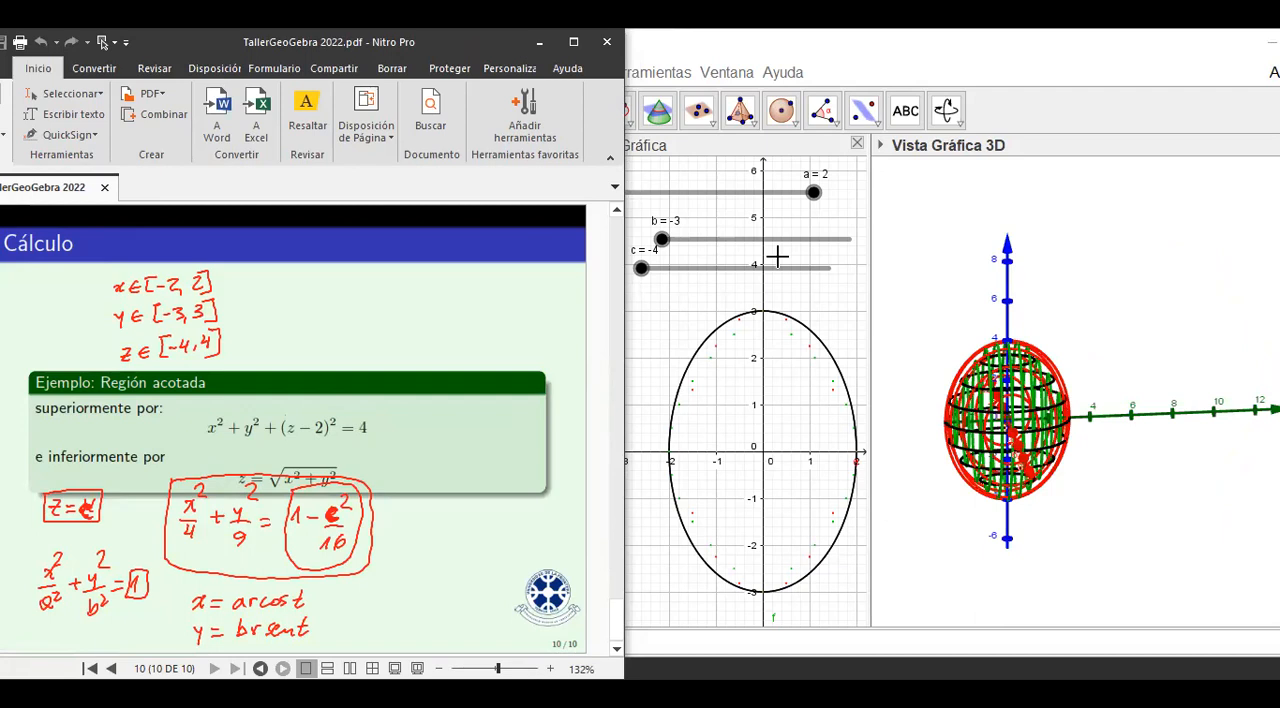
key(Escape)
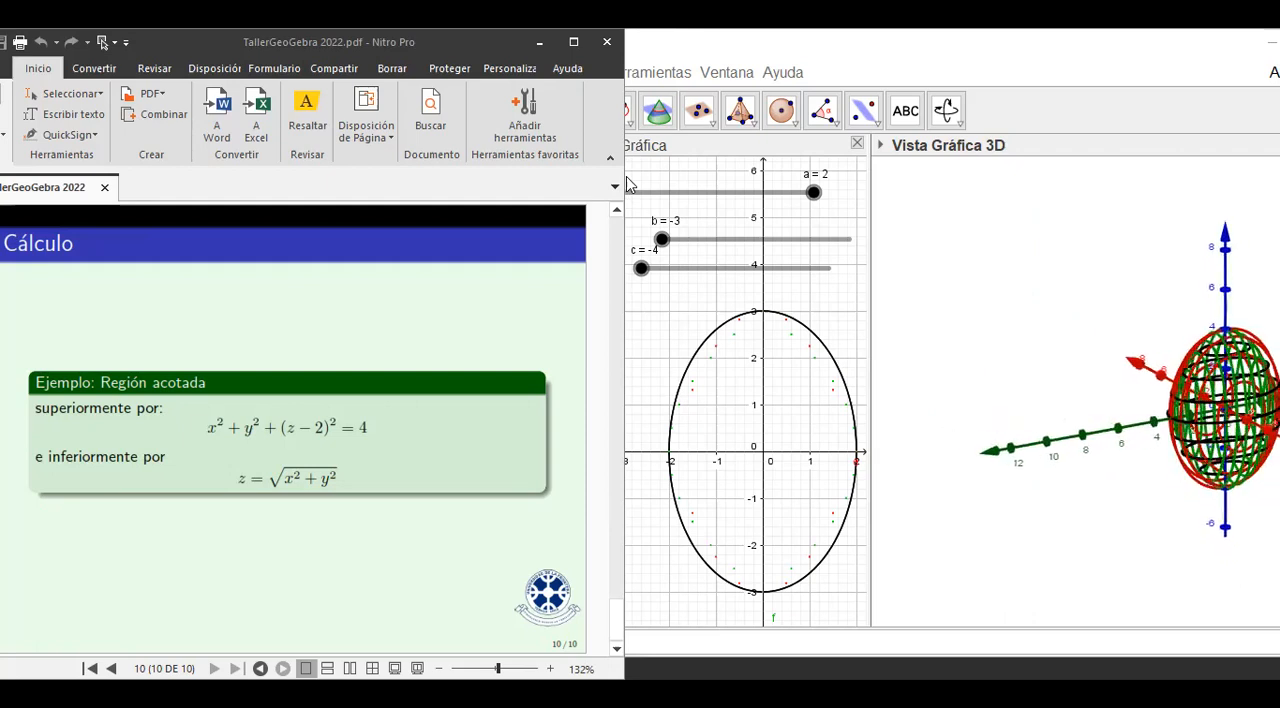
click(940, 341)
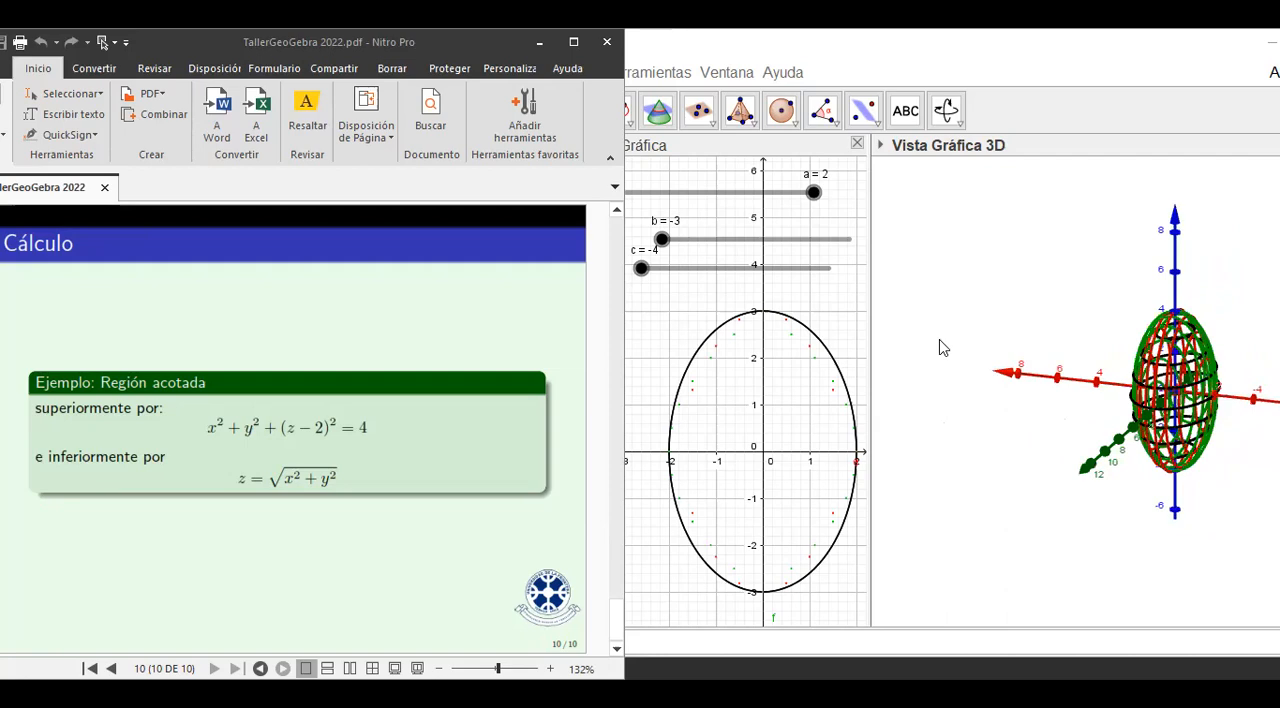